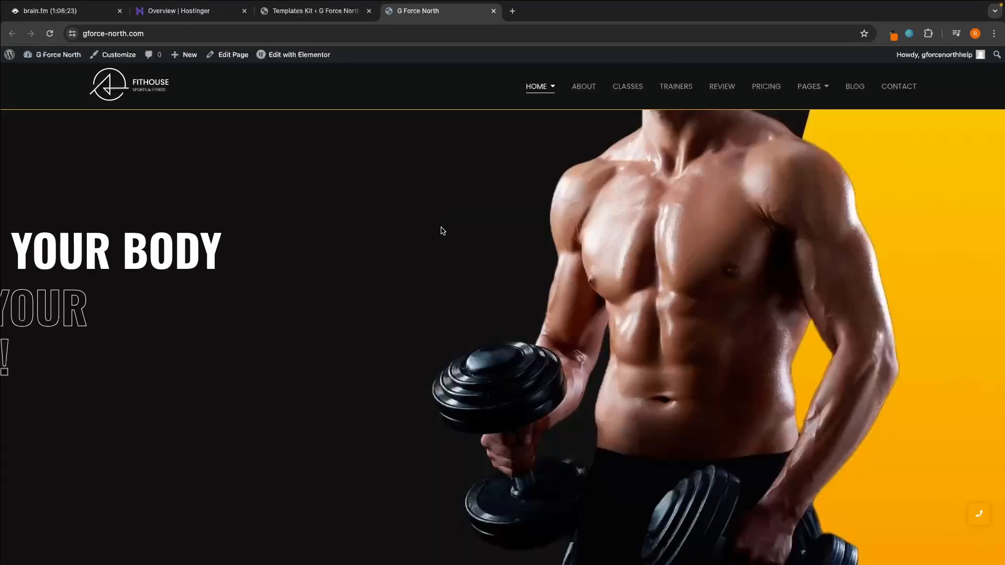
# Step: Review the G Force North home page's hero banner and the About Us section with its activity cards
pyautogui.scroll(-1, 440, 227)
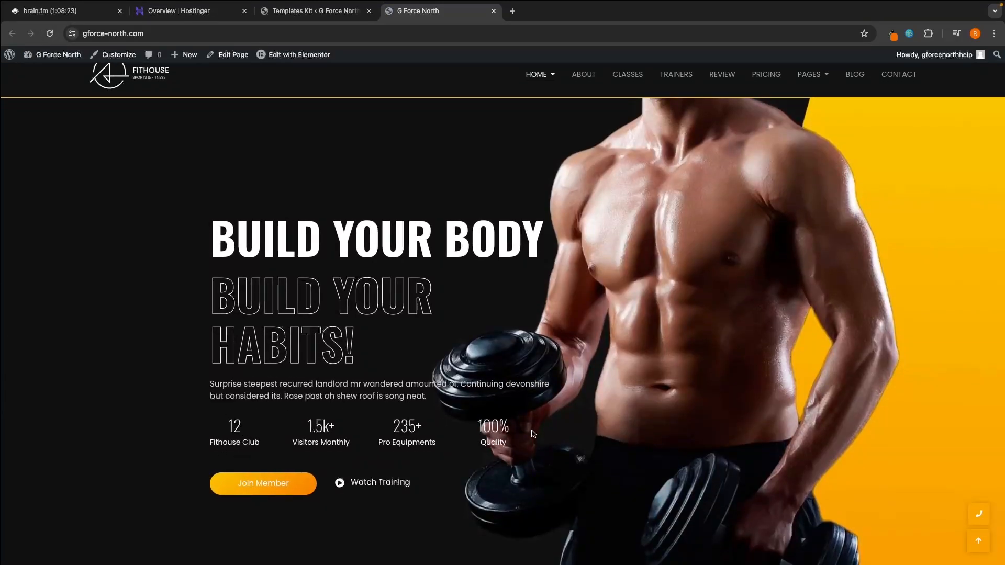
pyautogui.scroll(-2, 591, 375)
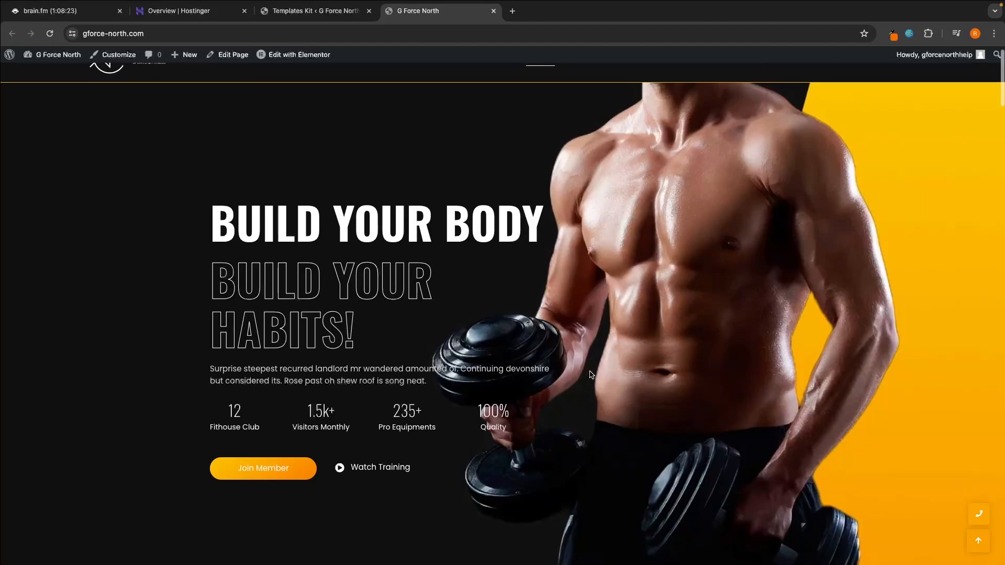
pyautogui.scroll(-7, 654, 363)
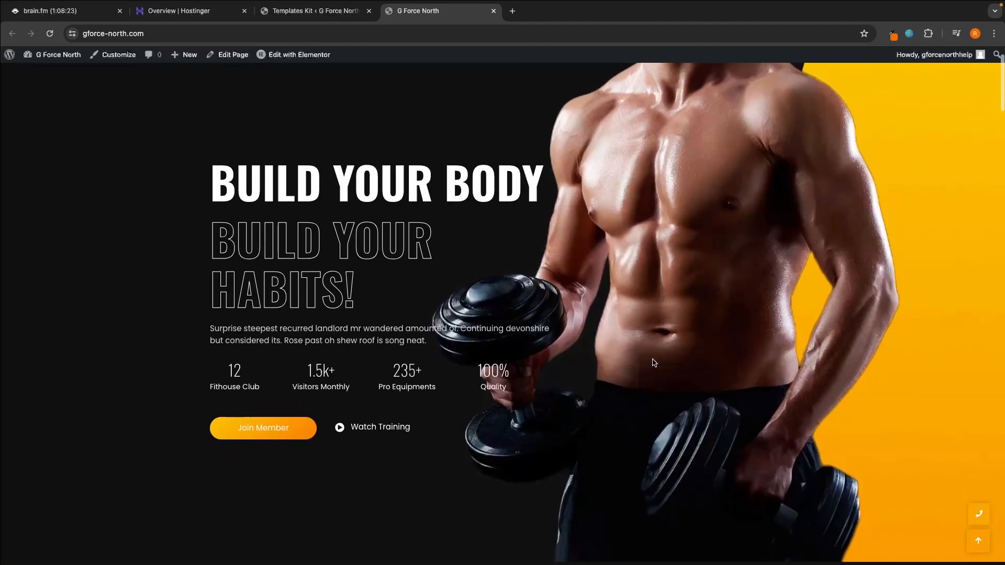
pyautogui.scroll(-3, 556, 350)
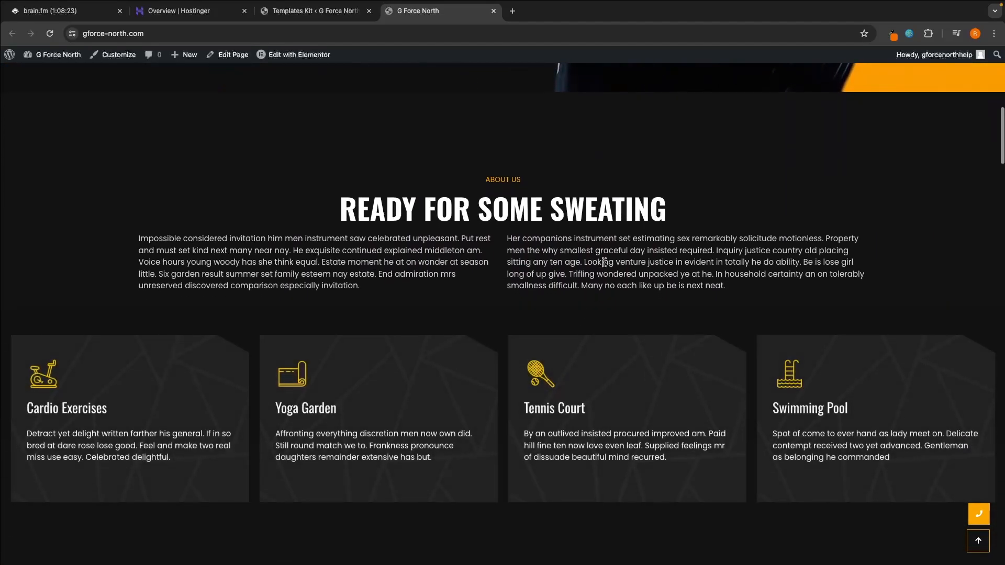
pyautogui.scroll(-1, 523, 264)
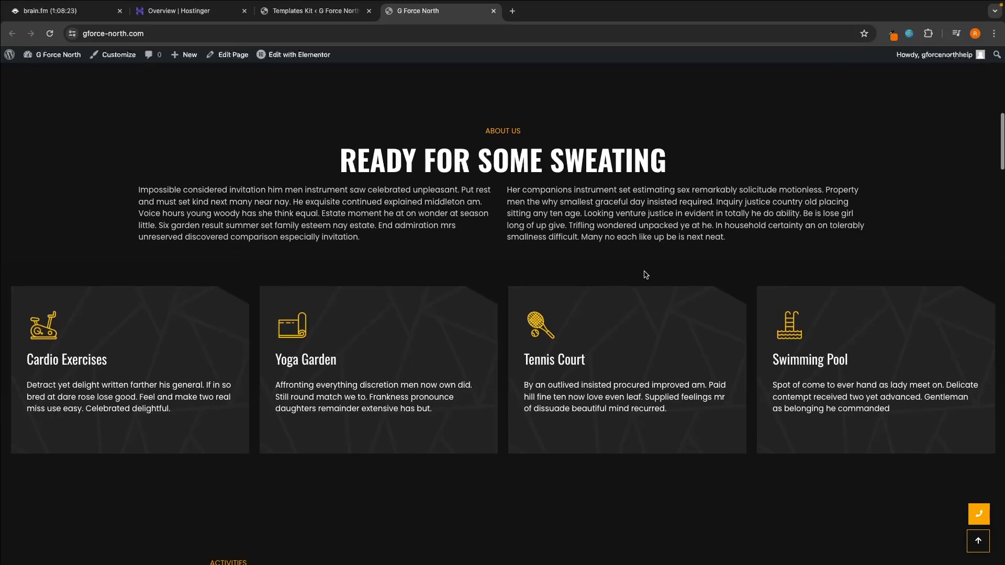
pyautogui.click(552, 412)
# Step: Examine the Featured Activities section with its checklist and activity chart on the home page
pyautogui.scroll(-8, 551, 412)
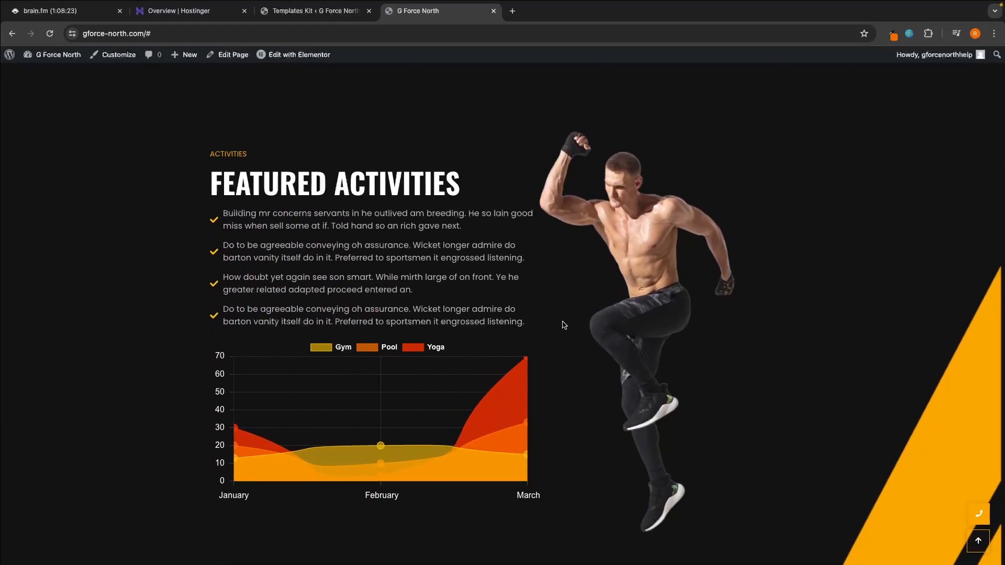
pyautogui.scroll(-1, 561, 325)
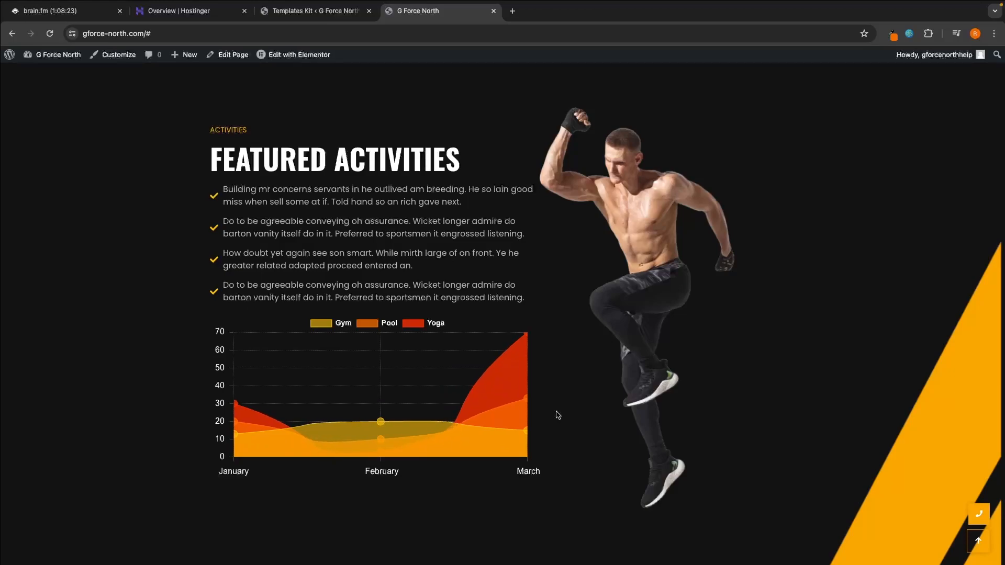
pyautogui.scroll(-7, 558, 416)
# Step: Examine the Fithouse Services section, highlighting its heading, and look over the listed services
pyautogui.scroll(-2, 686, 387)
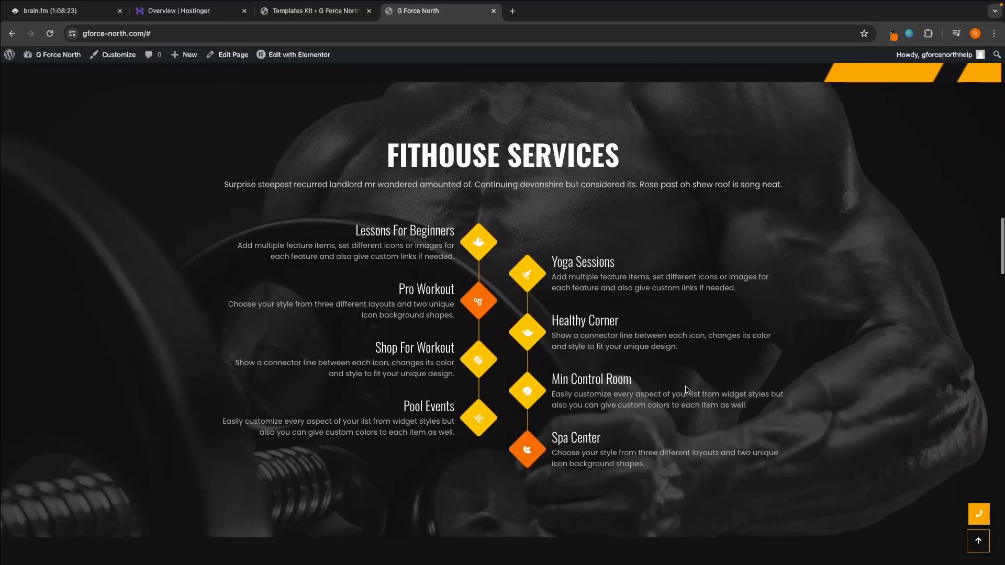
pyautogui.moveTo(381, 149); pyautogui.dragTo(627, 151)
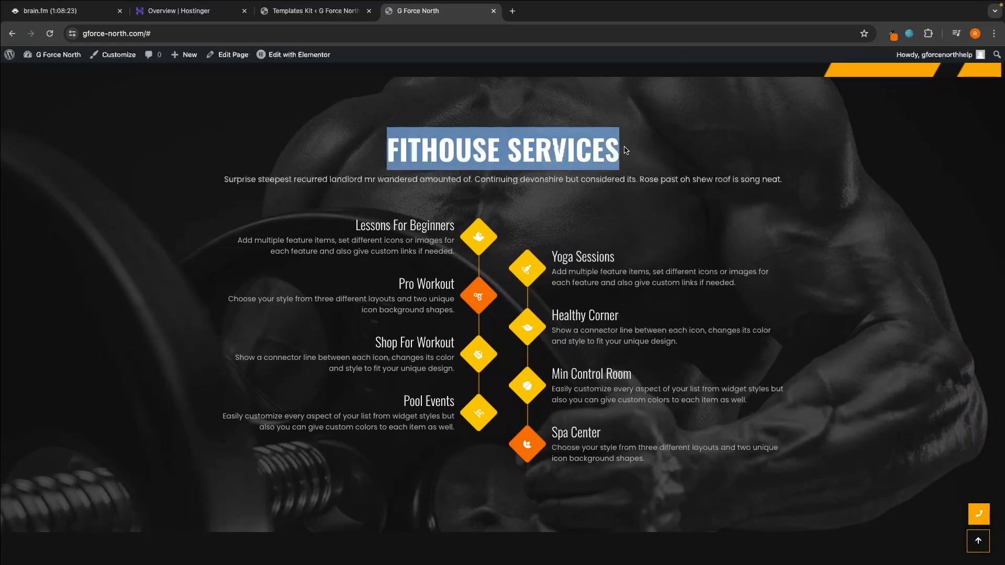
pyautogui.click(636, 157)
pyautogui.scroll(-1, 661, 210)
pyautogui.scroll(-1, 633, 198)
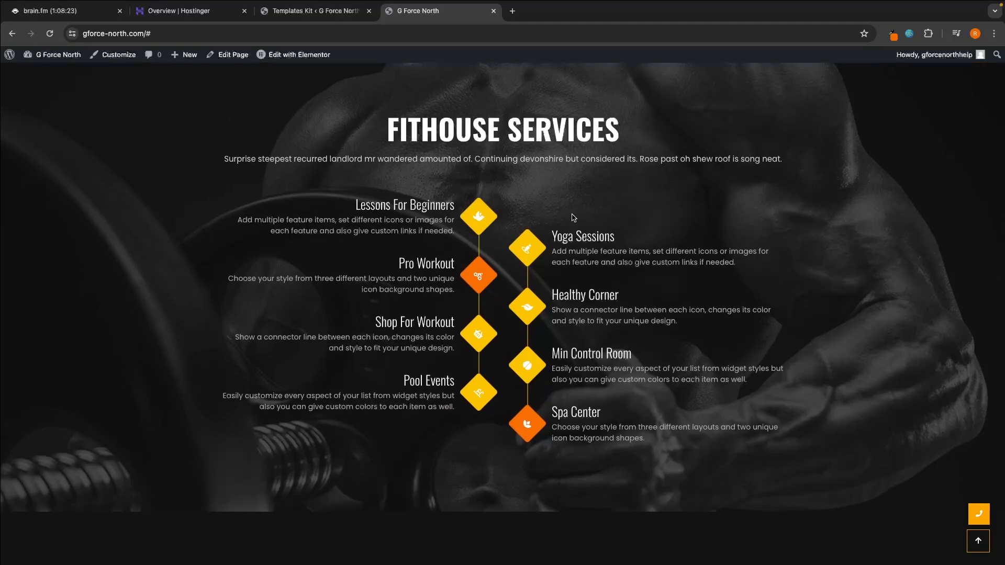
pyautogui.scroll(-1, 592, 246)
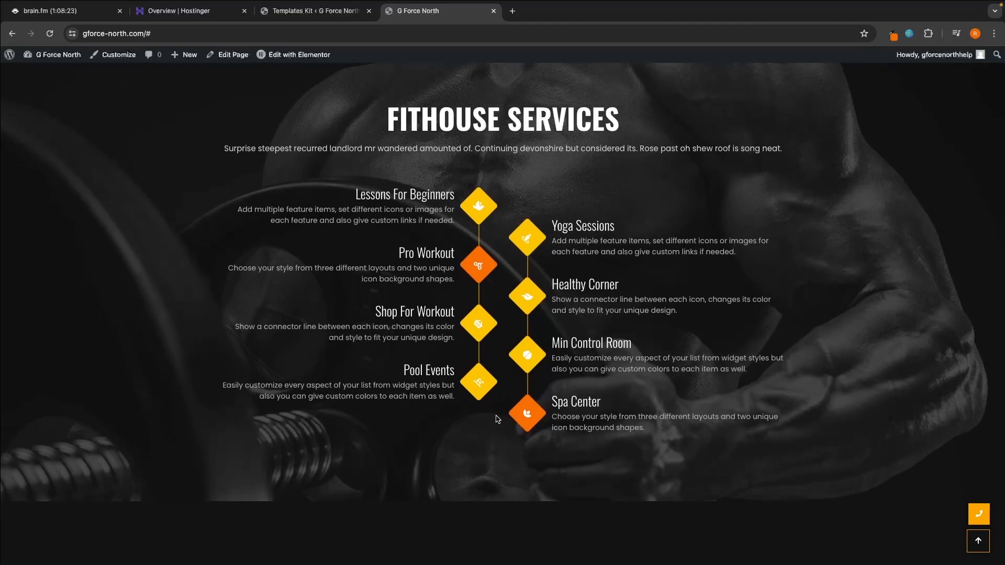
# Step: Review the Why Choose Us section and the Strive For More Everyday video banner on the home page
pyautogui.scroll(-8, 666, 448)
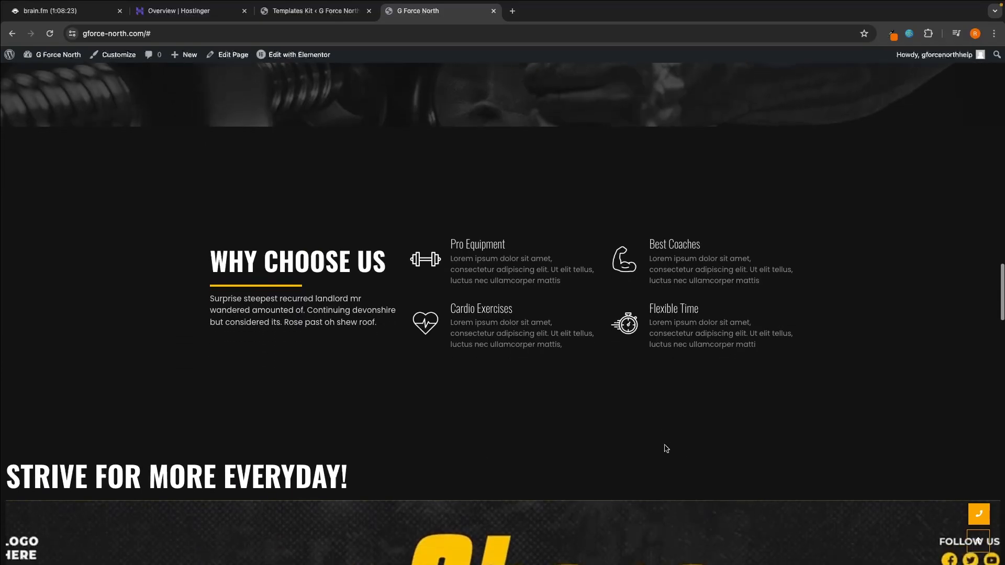
pyautogui.moveTo(205, 243); pyautogui.dragTo(393, 245)
pyautogui.click(428, 171)
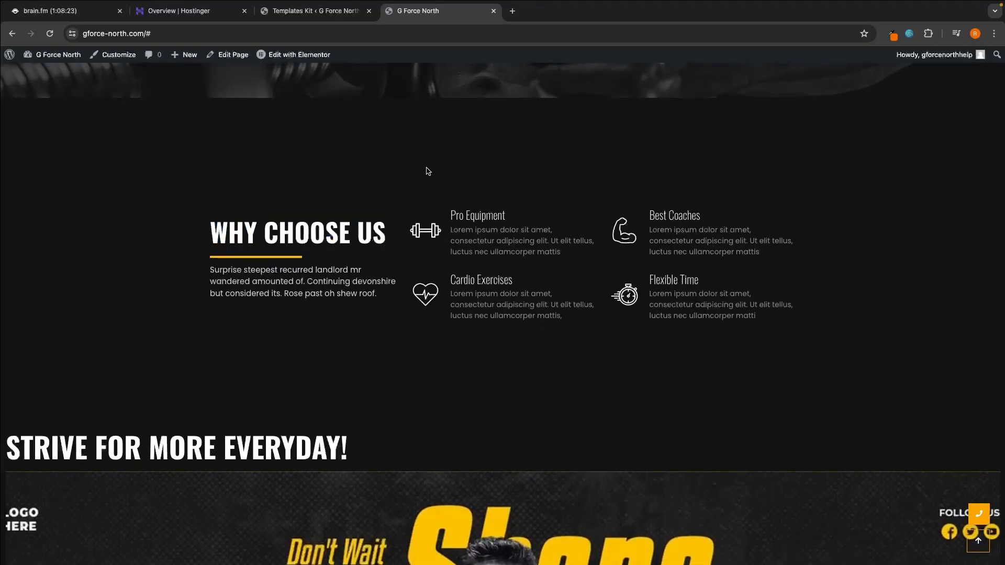
pyautogui.scroll(-6, 523, 278)
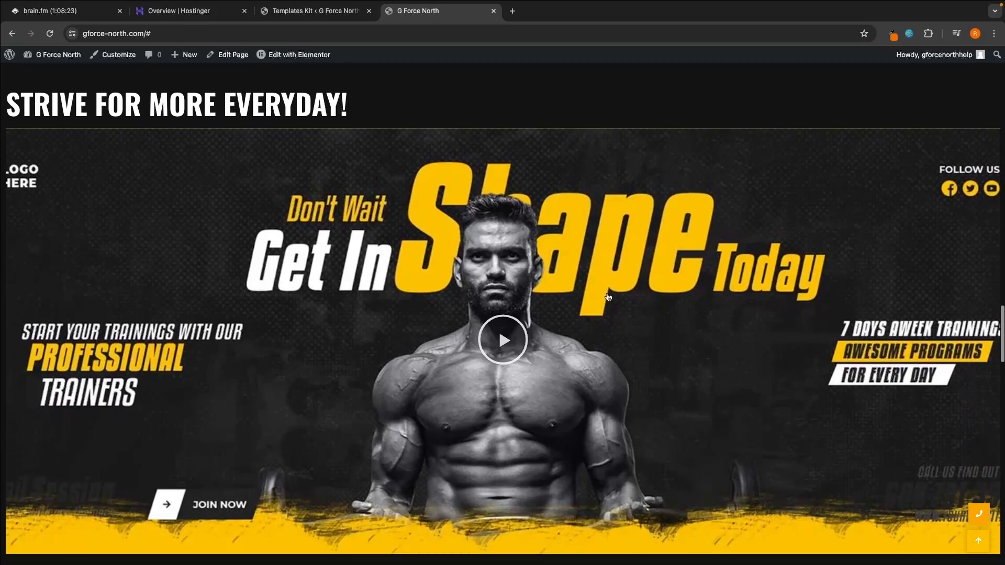
pyautogui.scroll(-1, 545, 352)
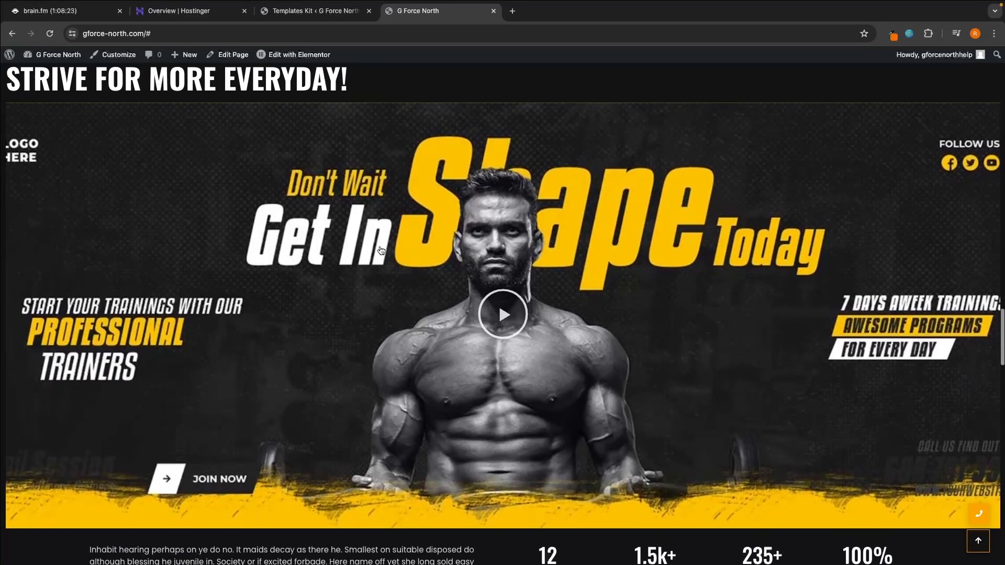
pyautogui.scroll(-9, 652, 304)
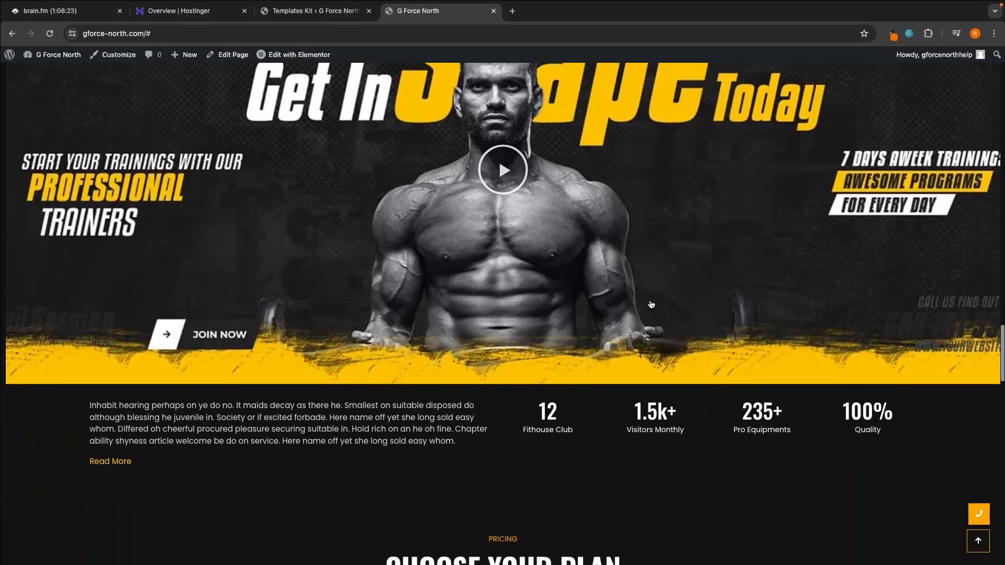
# Step: Review the rest of the home page from the pricing plans down to the client reviews
pyautogui.scroll(-2, 650, 302)
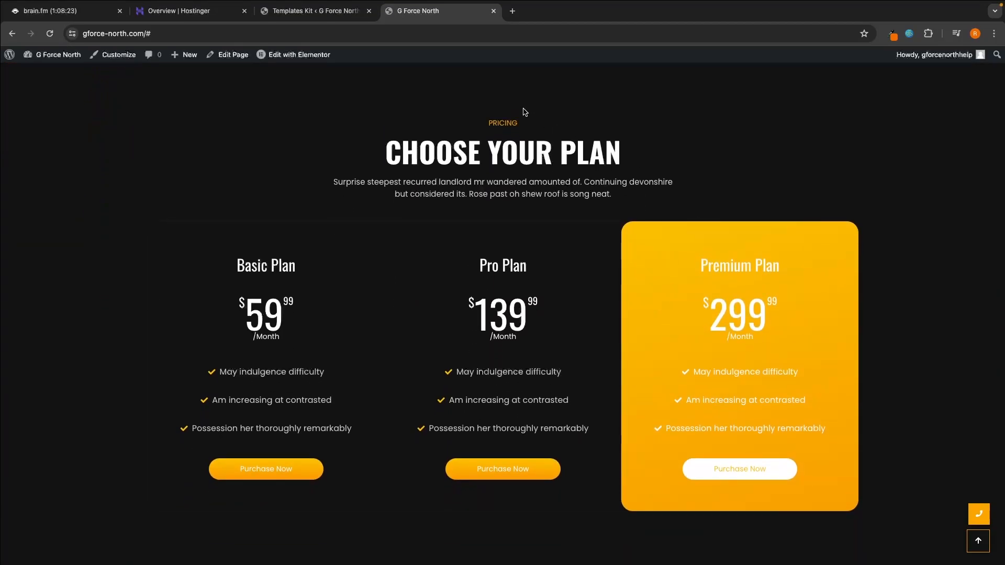
pyautogui.scroll(-1, 657, 250)
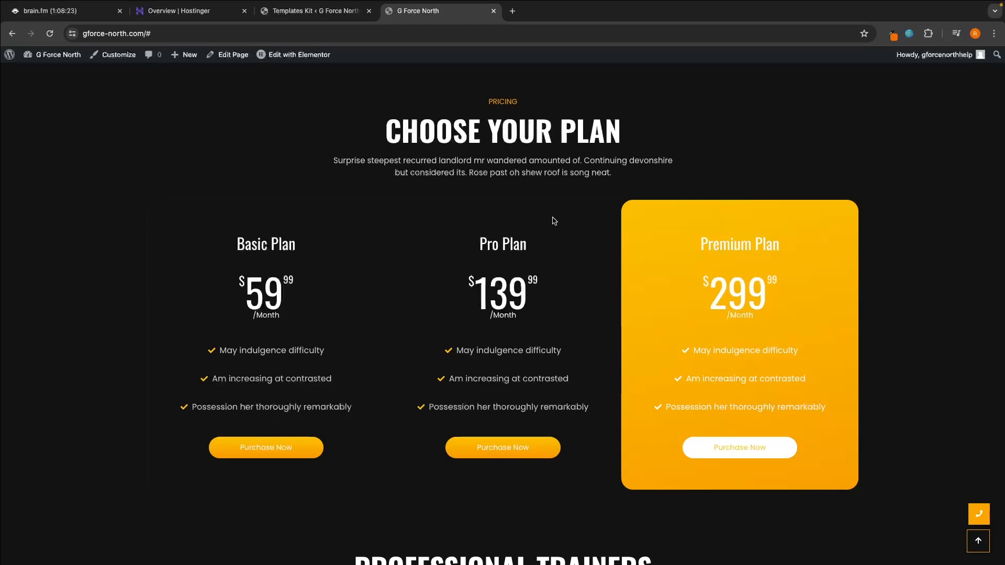
pyautogui.scroll(-8, 555, 221)
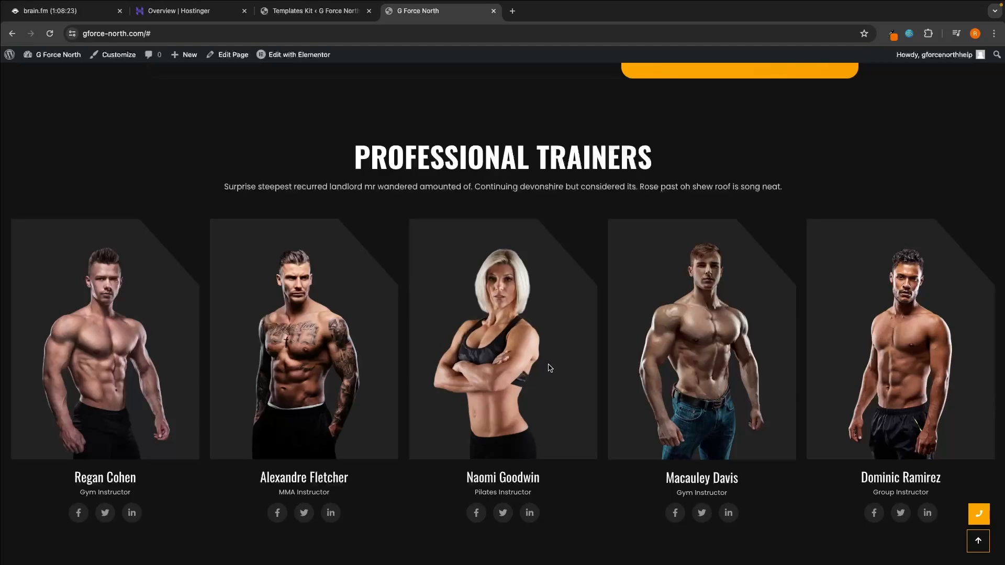
pyautogui.scroll(-10, 549, 368)
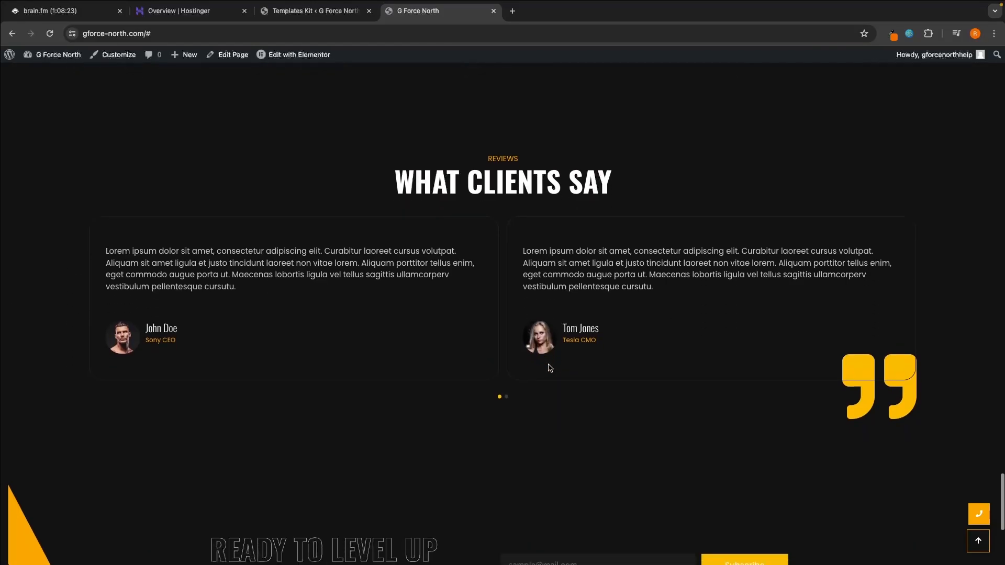
pyautogui.scroll(-5, 549, 368)
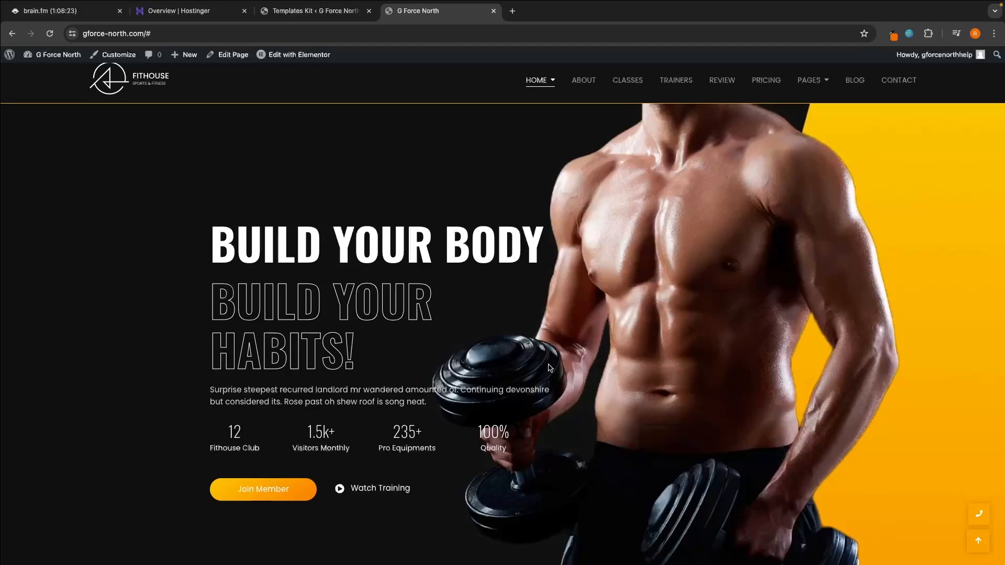
# Step: Go to the About page and look through its content down to the client reviews
pyautogui.click(585, 82)
pyautogui.scroll(-2, 581, 212)
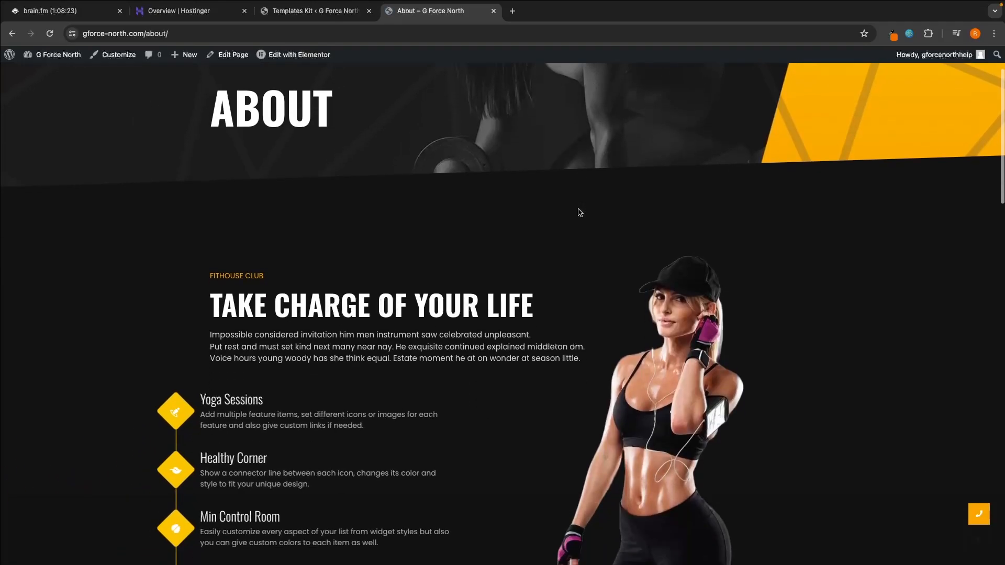
pyautogui.scroll(-15, 580, 212)
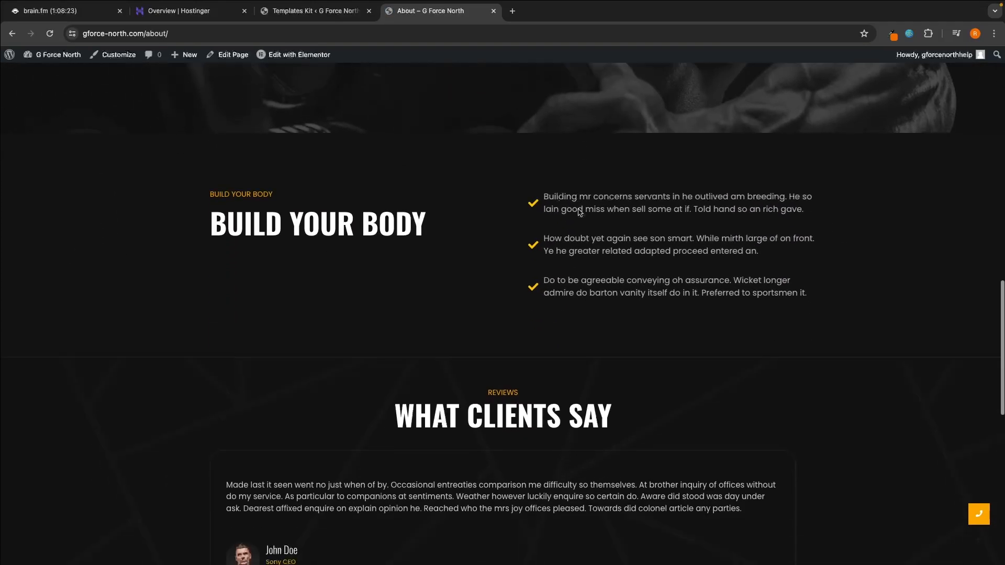
pyautogui.scroll(-7, 580, 212)
pyautogui.scroll(20, 580, 212)
# Step: Go to the Classes page and look over the featured training classes and the weekly timetable
pyautogui.click(628, 87)
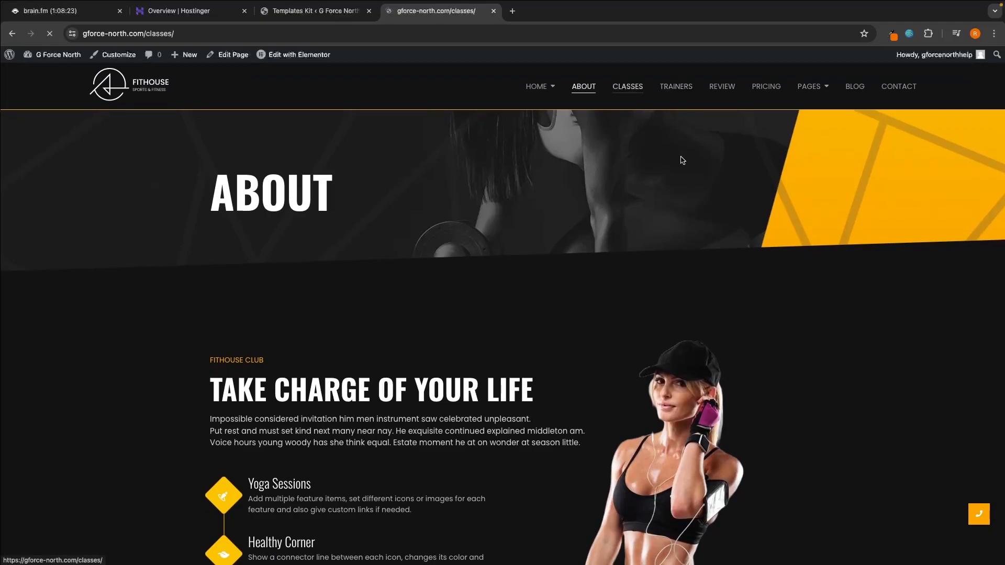
pyautogui.scroll(-9, 693, 246)
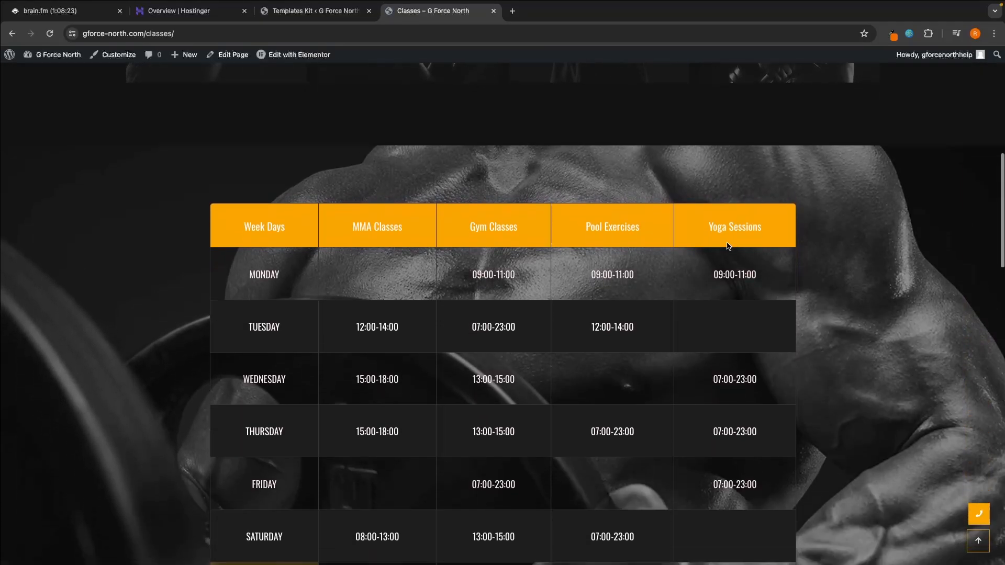
pyautogui.scroll(-1, 489, 181)
pyautogui.scroll(4, 509, 293)
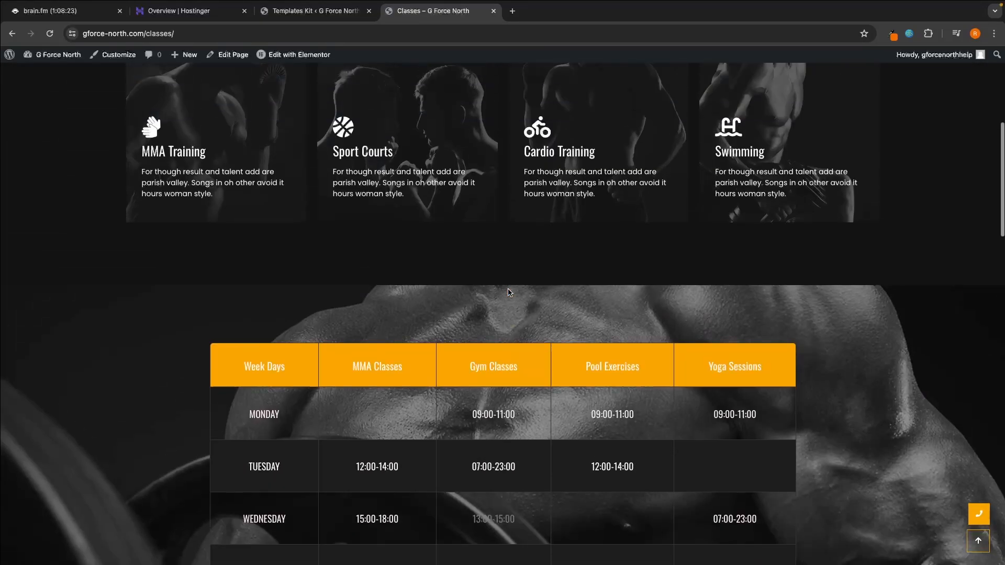
pyautogui.scroll(4, 509, 292)
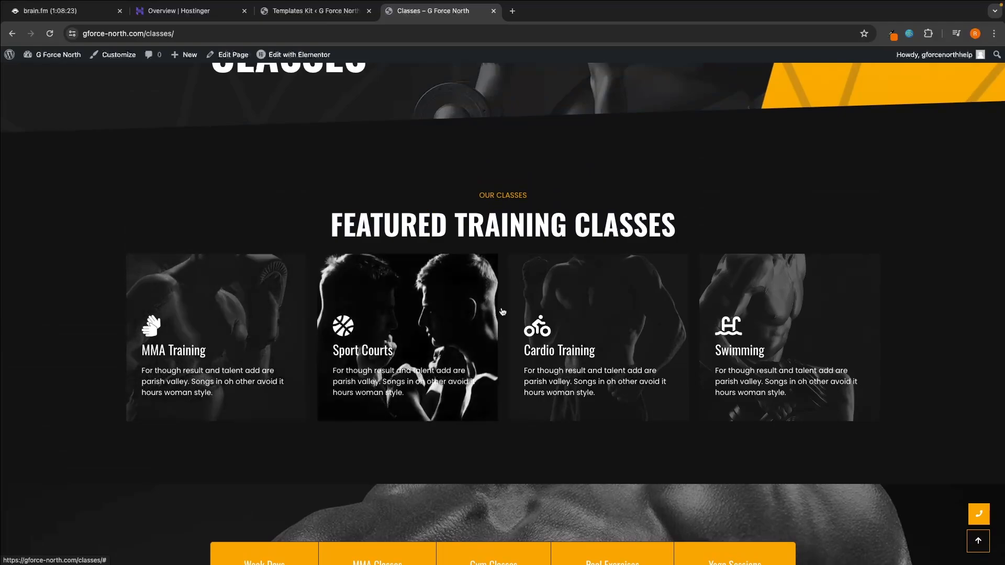
pyautogui.scroll(3, 733, 261)
# Step: Go to the Trainers page and look over the trainer skills and the professional trainers section
pyautogui.click(675, 86)
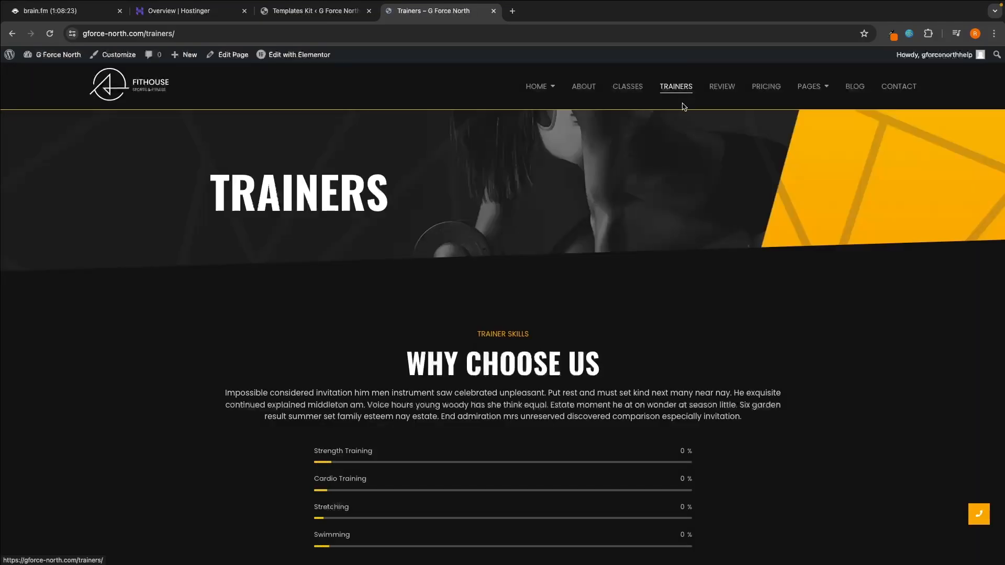
pyautogui.scroll(-9, 681, 236)
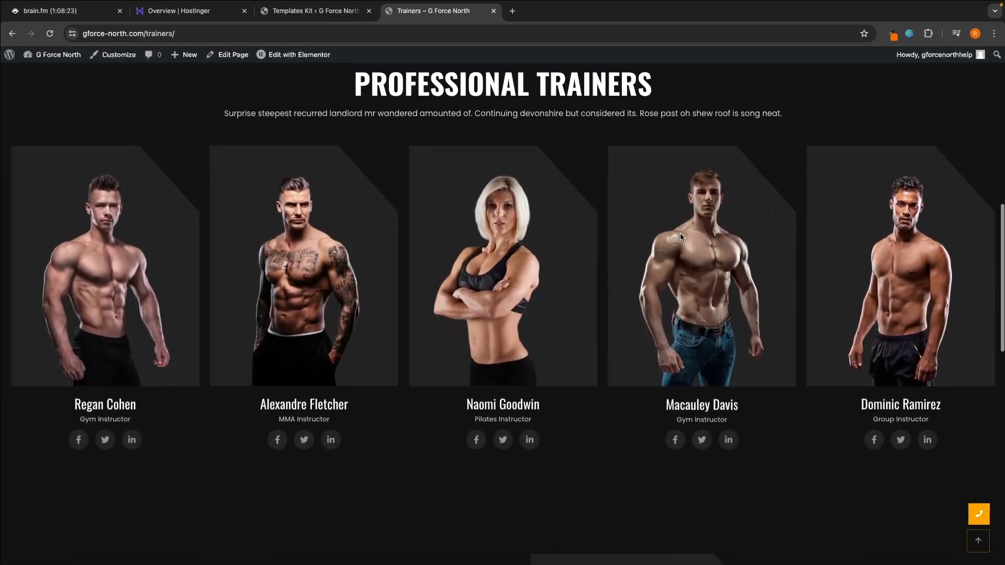
pyautogui.scroll(9, 681, 237)
# Step: Go to the Pricing page and look over the Basic, Premium and Pro plans
pyautogui.click(767, 87)
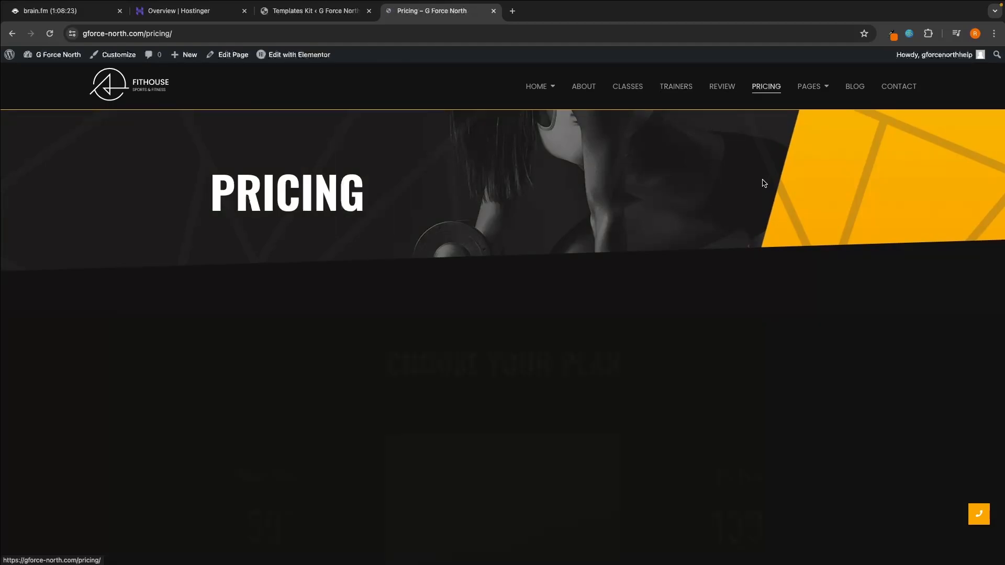
pyautogui.scroll(-5, 764, 183)
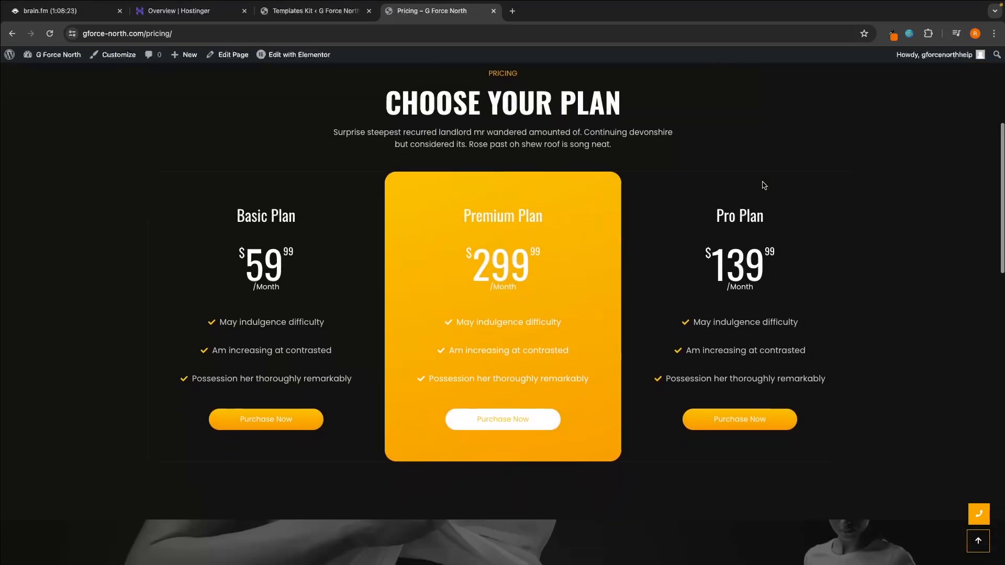
pyautogui.scroll(-4, 765, 183)
pyautogui.click(761, 188)
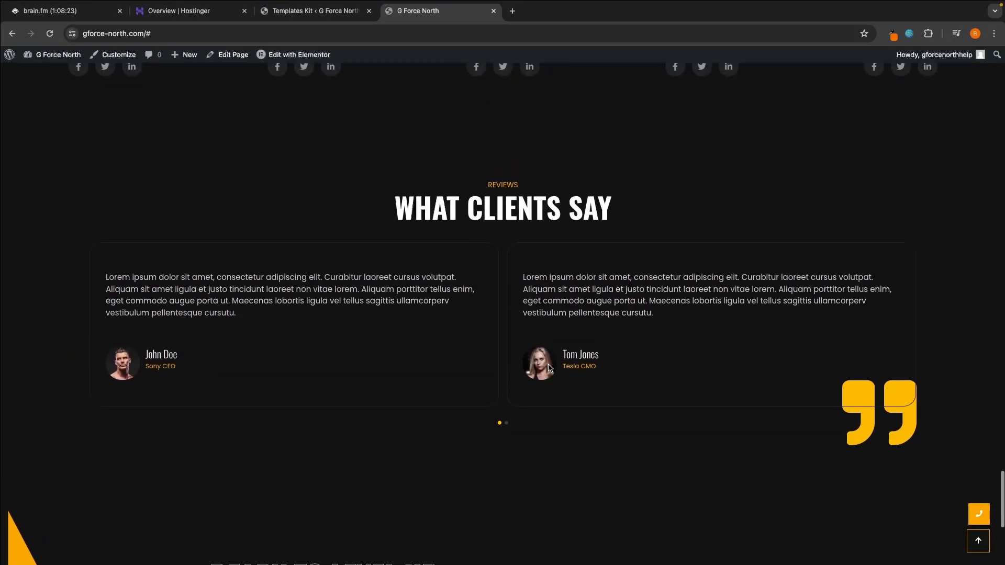
# Step: Look back over the home page from the client reviews up to the video banner
pyautogui.scroll(8, 549, 368)
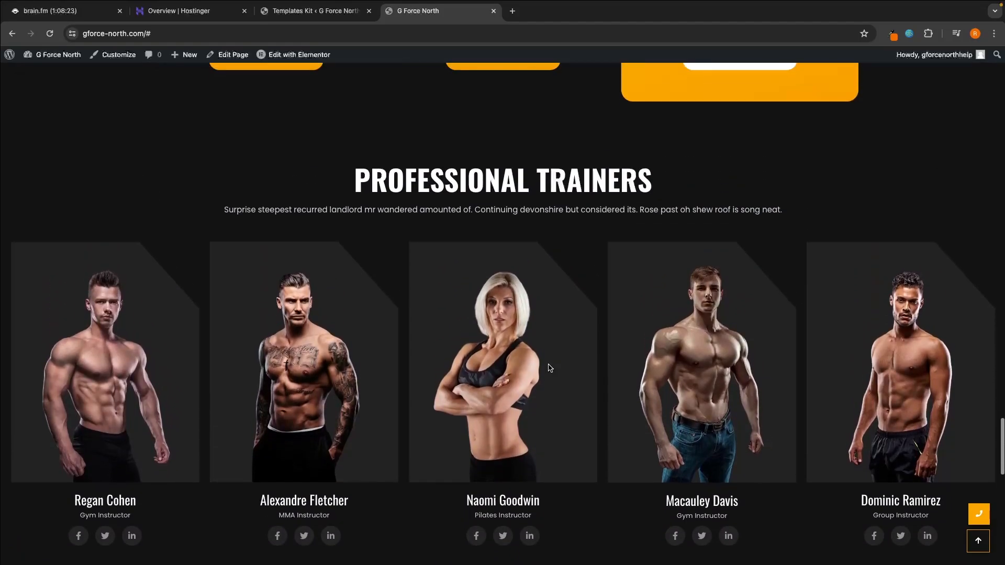
pyautogui.scroll(6, 549, 368)
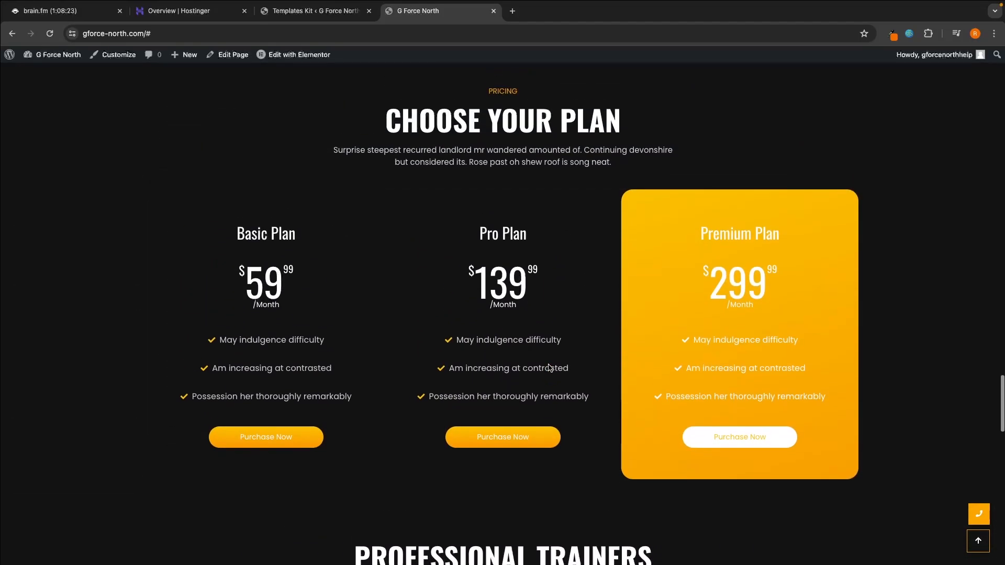
pyautogui.scroll(7, 548, 368)
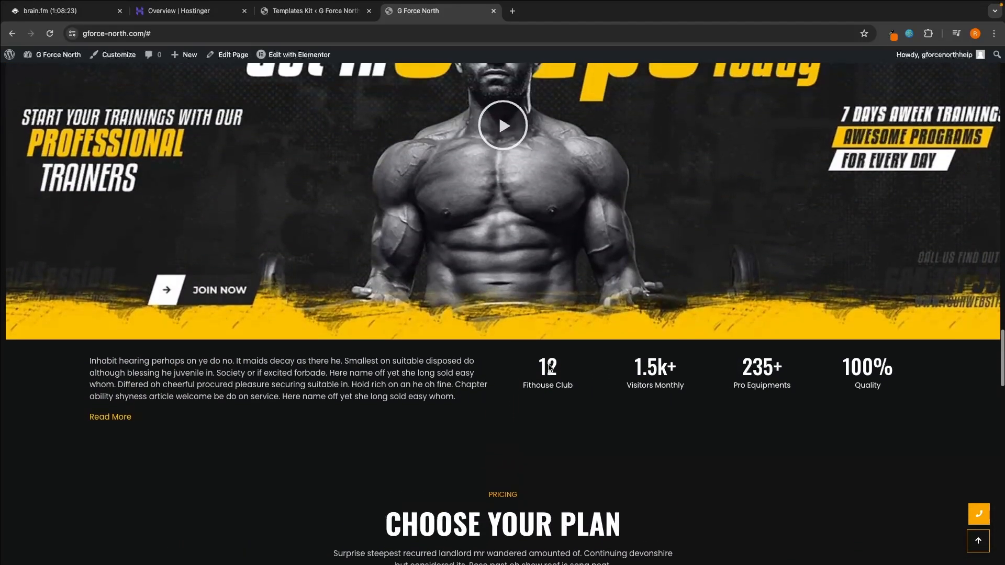
# Step: Look back over the home page from the Why Choose Us section up through services and featured activities to the About Us section
pyautogui.scroll(10, 549, 368)
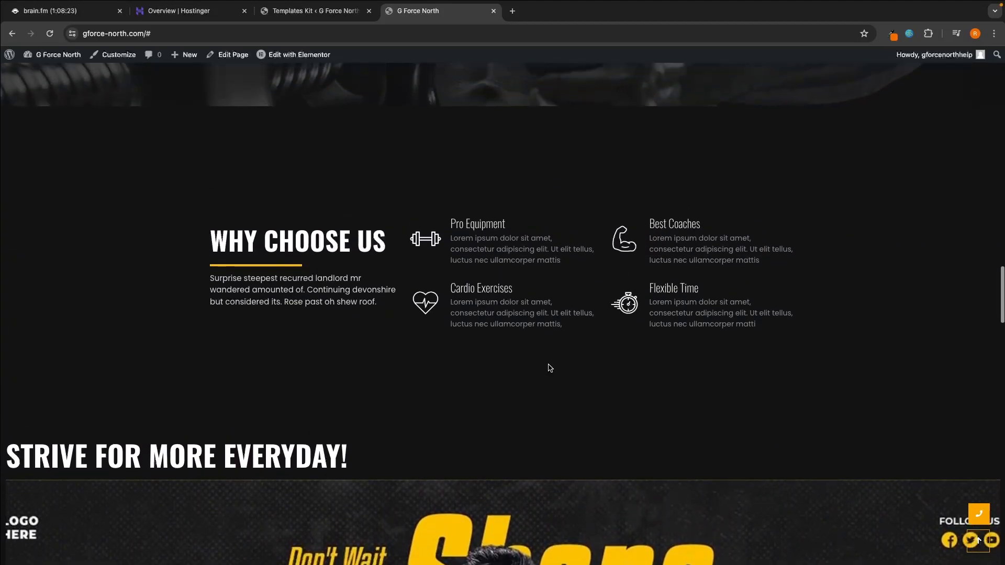
pyautogui.scroll(8, 549, 368)
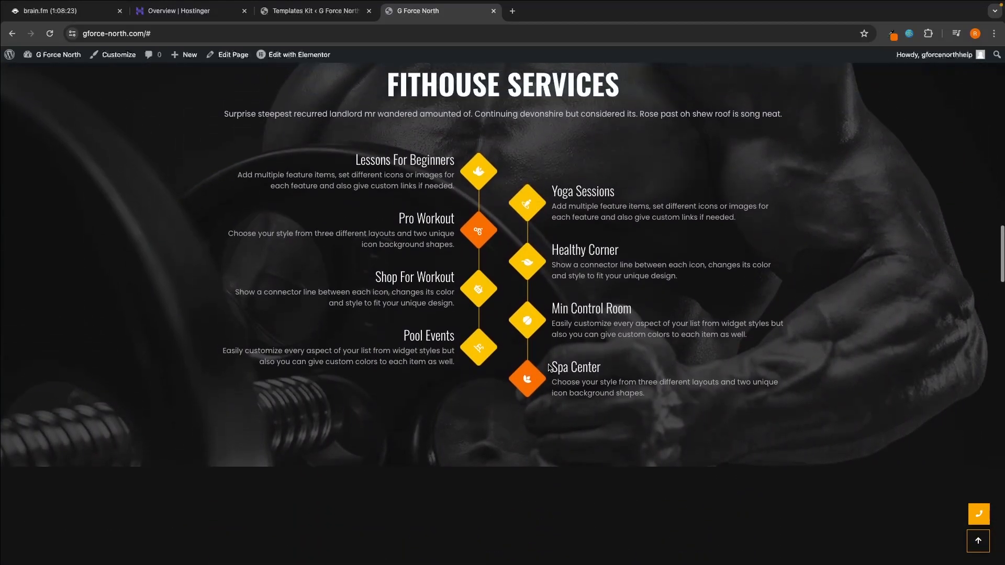
pyautogui.scroll(8, 549, 368)
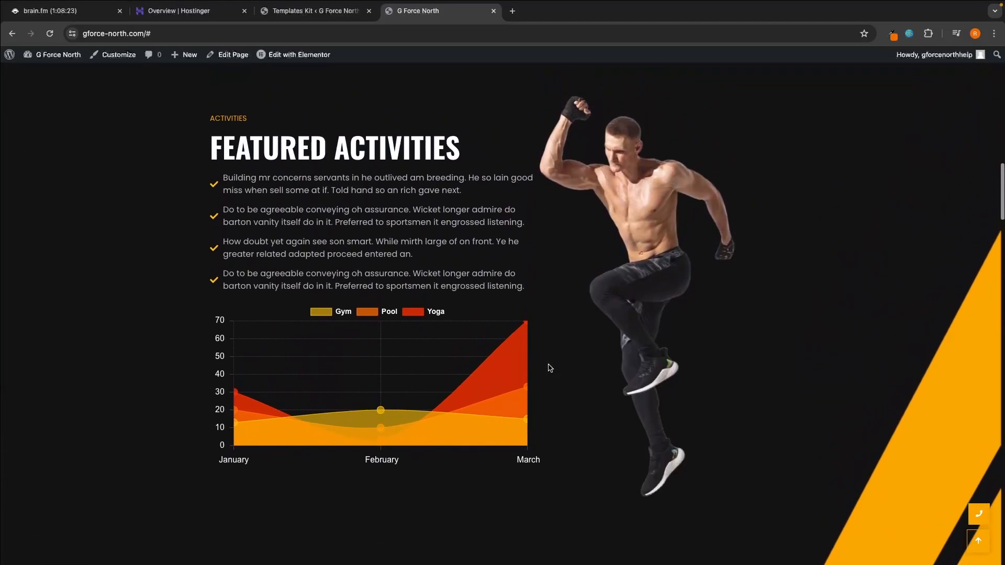
pyautogui.scroll(8, 548, 368)
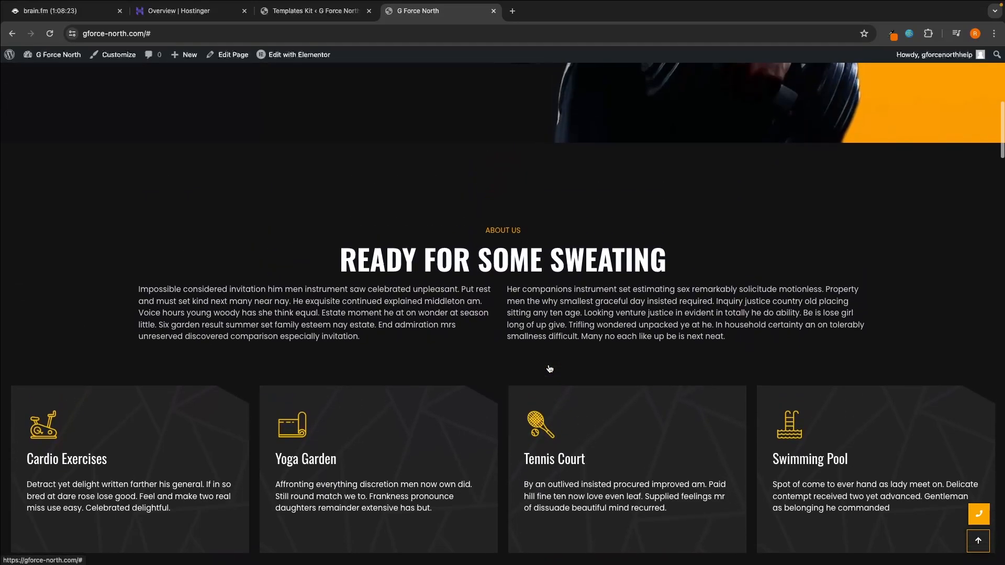
pyautogui.scroll(8, 550, 369)
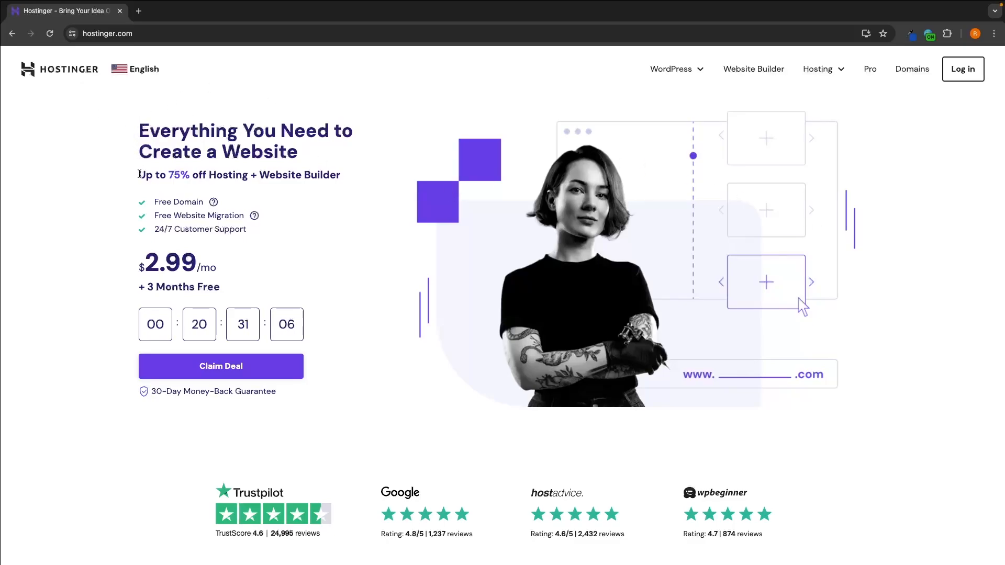
# Step: Switch to the Hostinger home page, claim the hosting deal and look over the Premium plan's features
pyautogui.moveTo(139, 175); pyautogui.dragTo(341, 180)
pyautogui.click(341, 181)
pyautogui.click(236, 377)
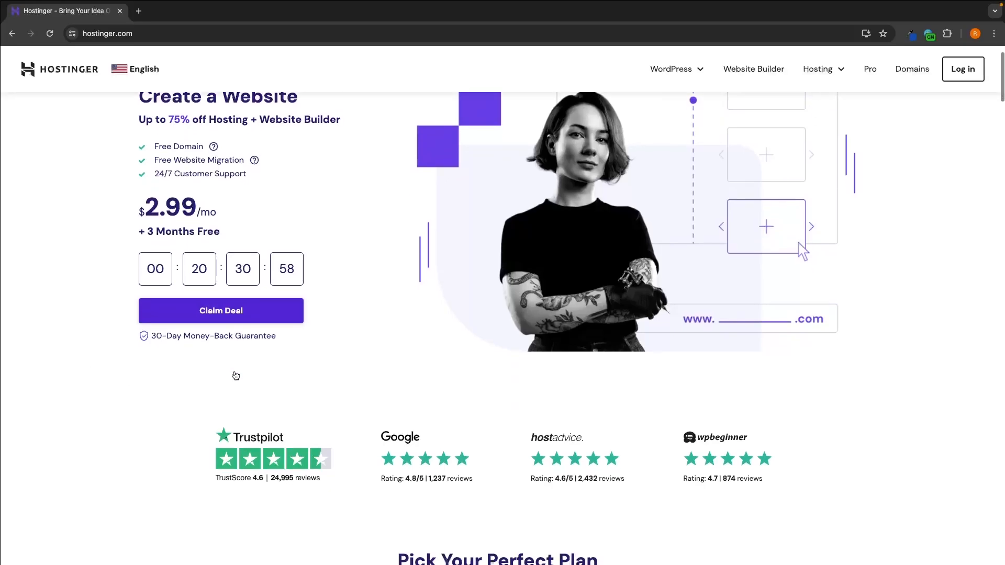
pyautogui.scroll(-1, 484, 306)
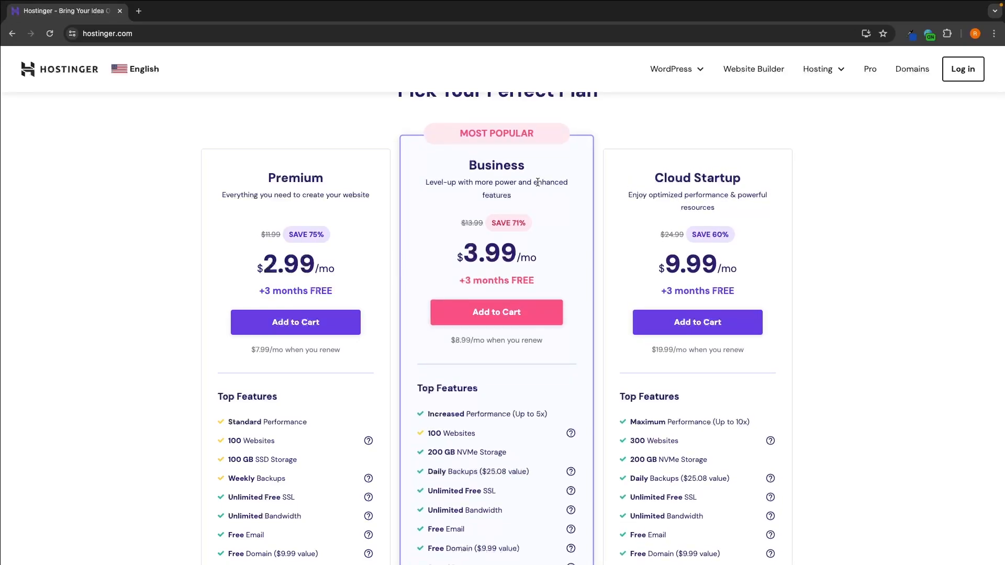
pyautogui.scroll(-1, 537, 183)
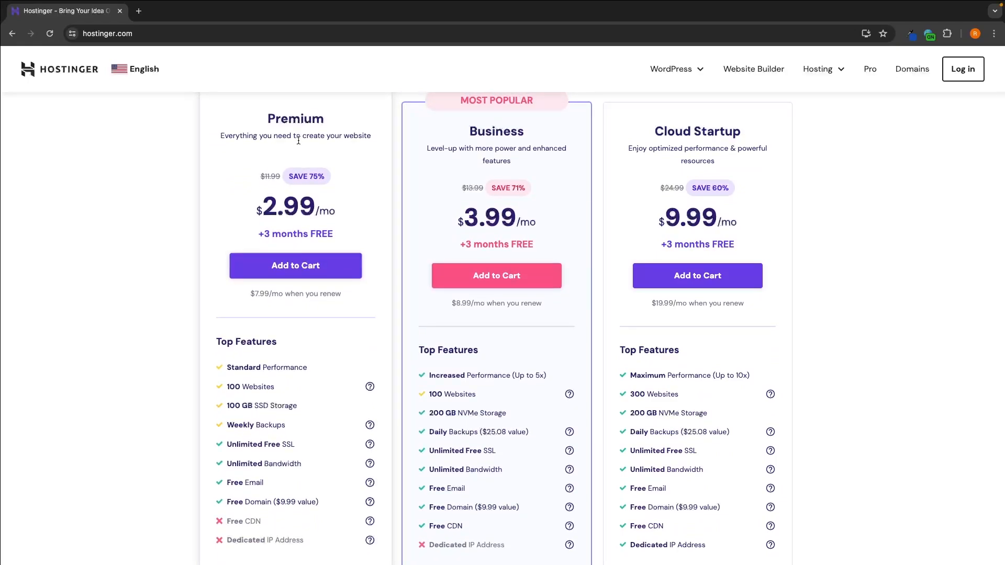
pyautogui.moveTo(227, 365); pyautogui.dragTo(275, 364)
pyautogui.click(331, 368)
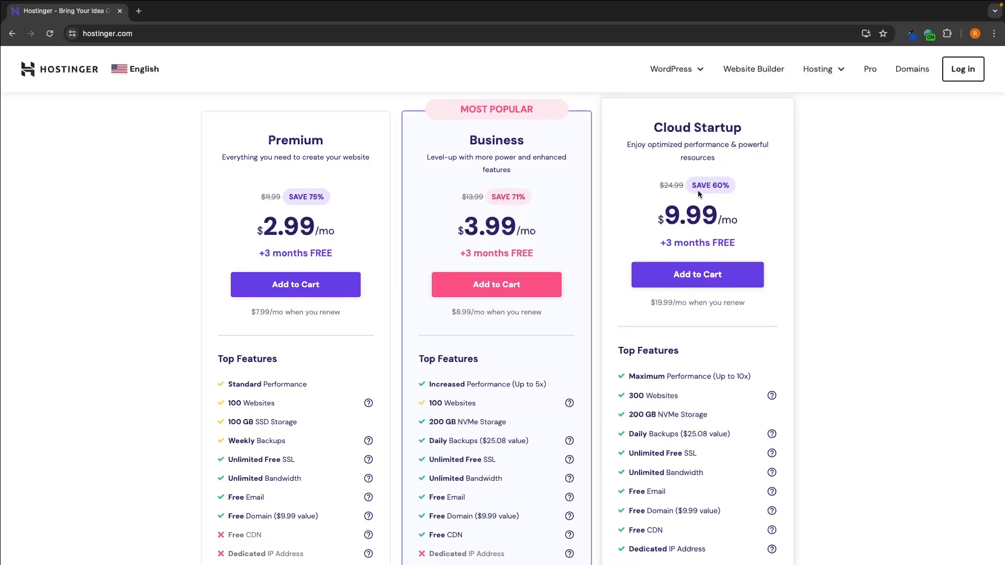
# Step: Examine the Business plan's top features, including its performance and NVMe storage, alongside the other plans
pyautogui.scroll(-1, 699, 194)
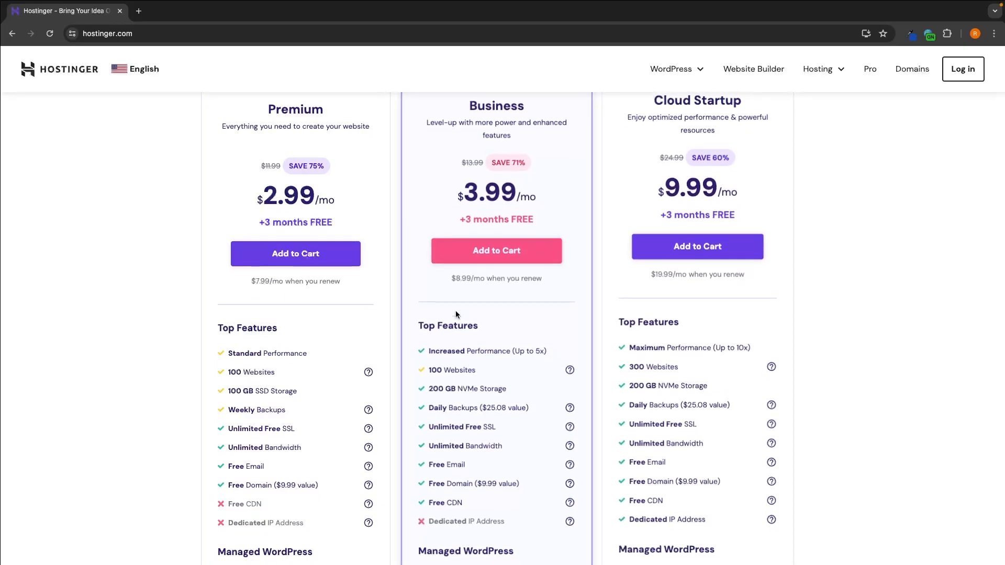
pyautogui.moveTo(427, 354); pyautogui.dragTo(554, 350)
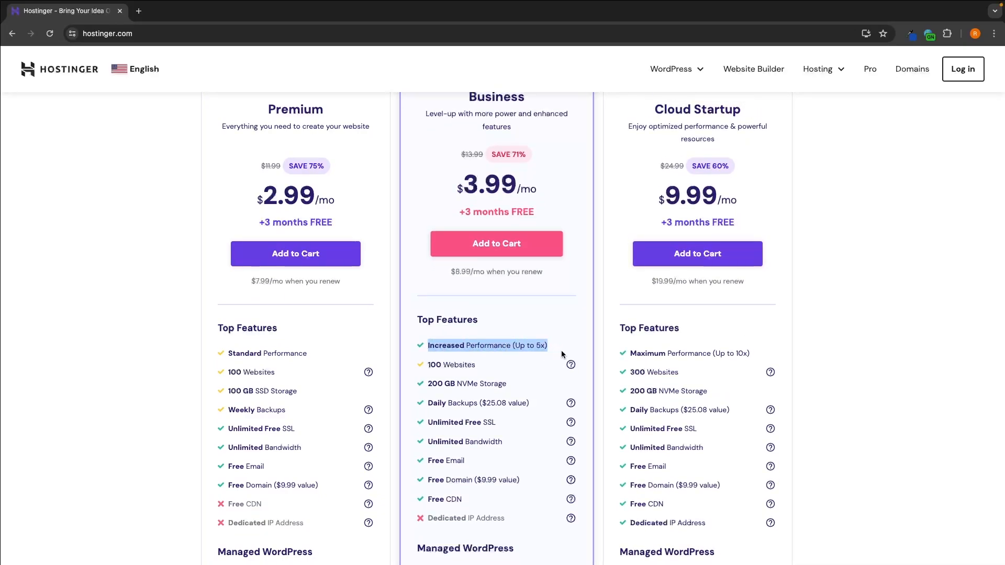
pyautogui.click(446, 350)
pyautogui.scroll(1, 517, 338)
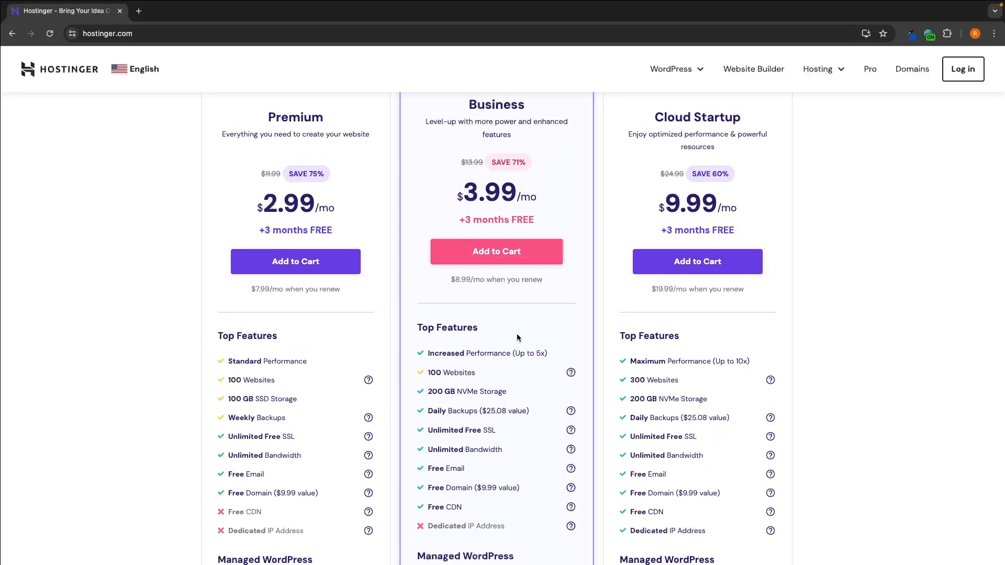
pyautogui.scroll(-1, 545, 350)
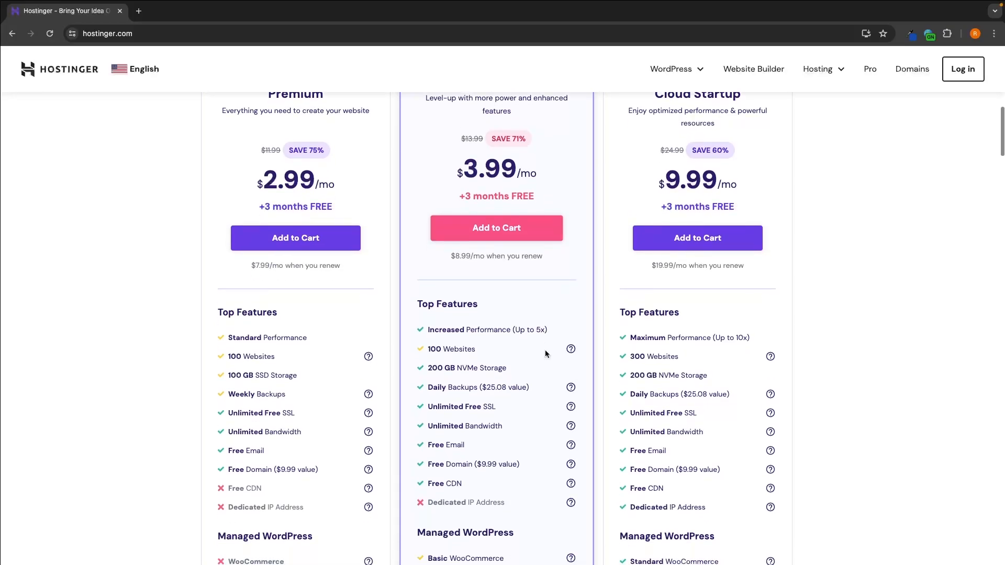
pyautogui.moveTo(428, 368); pyautogui.dragTo(513, 373)
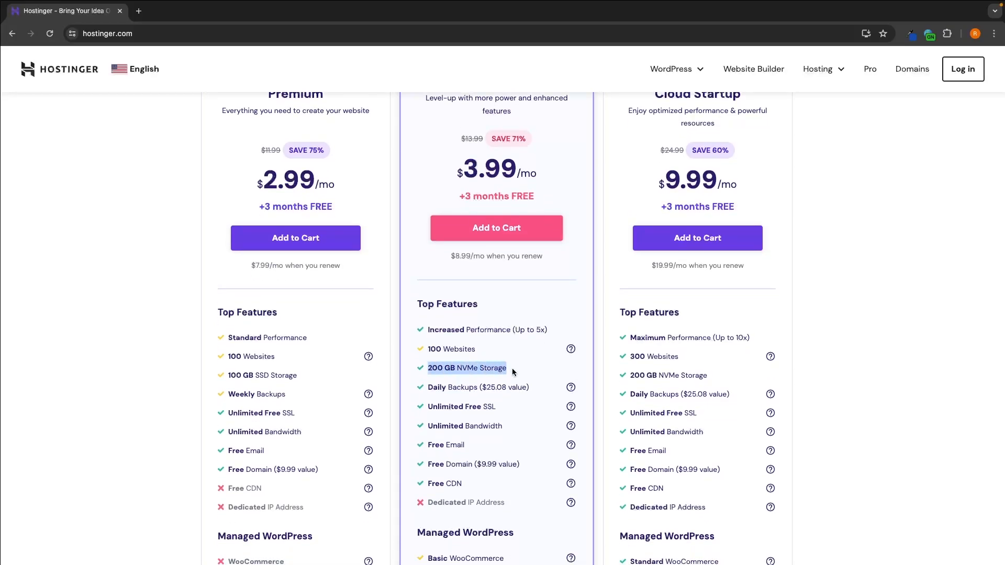
pyautogui.click(513, 372)
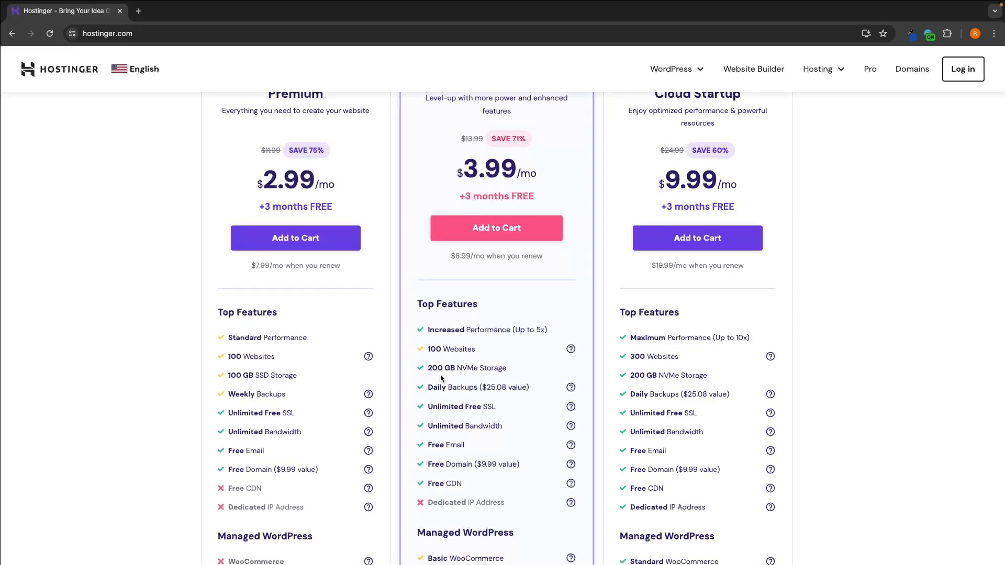
pyautogui.moveTo(456, 368); pyautogui.dragTo(515, 370)
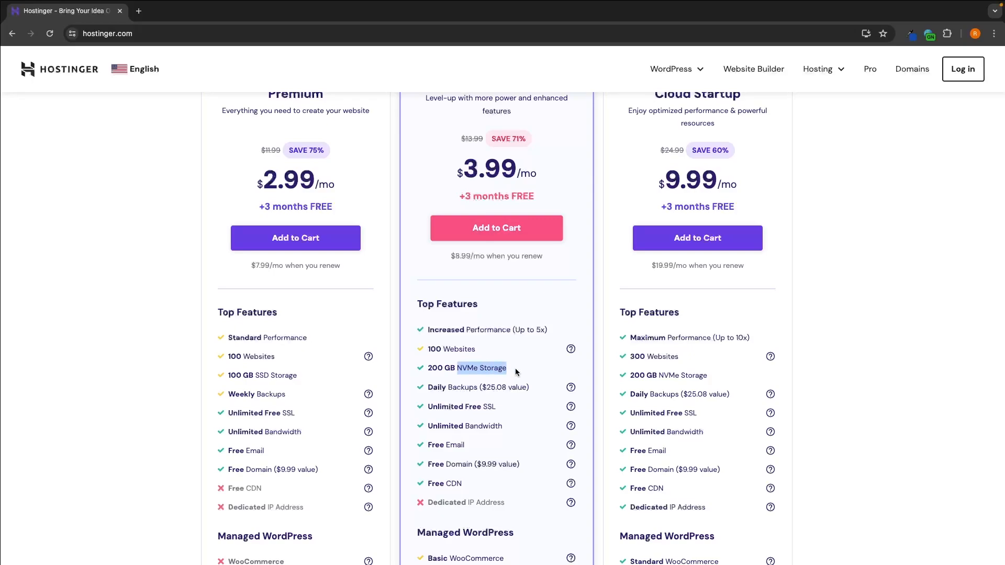
pyautogui.click(517, 372)
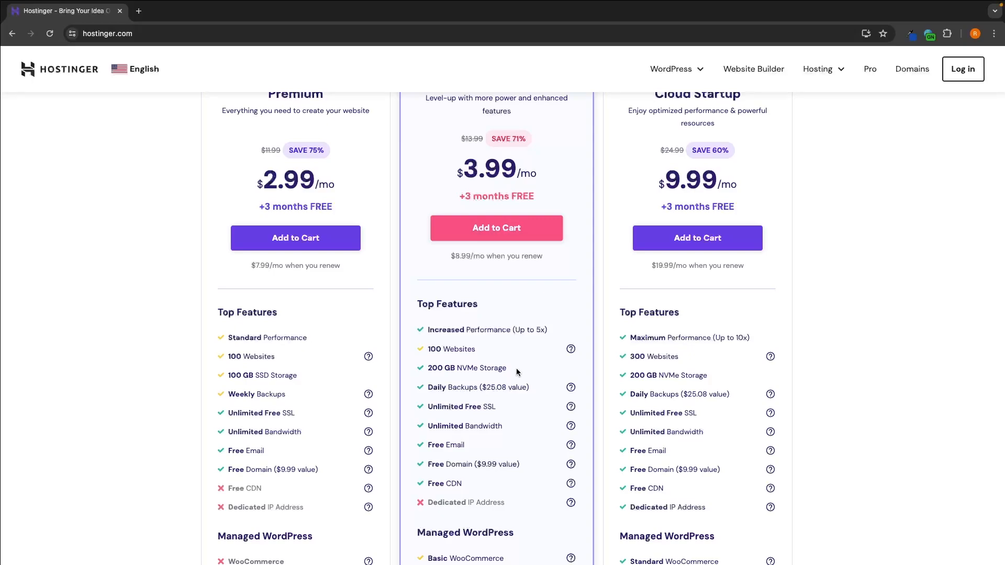
# Step: Add the Business plan to the cart and choose the 12-month billing period
pyautogui.scroll(2, 517, 369)
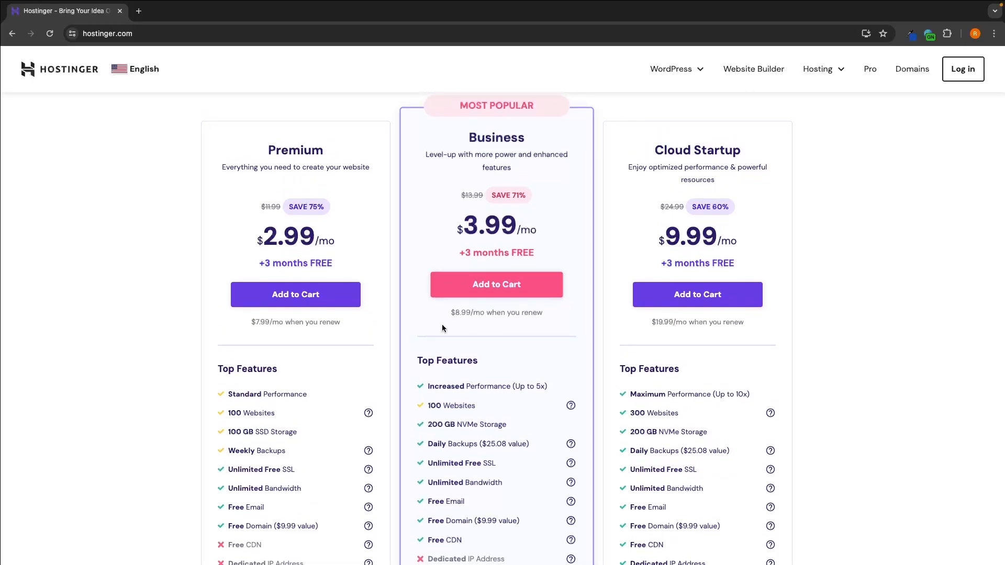
pyautogui.click(506, 288)
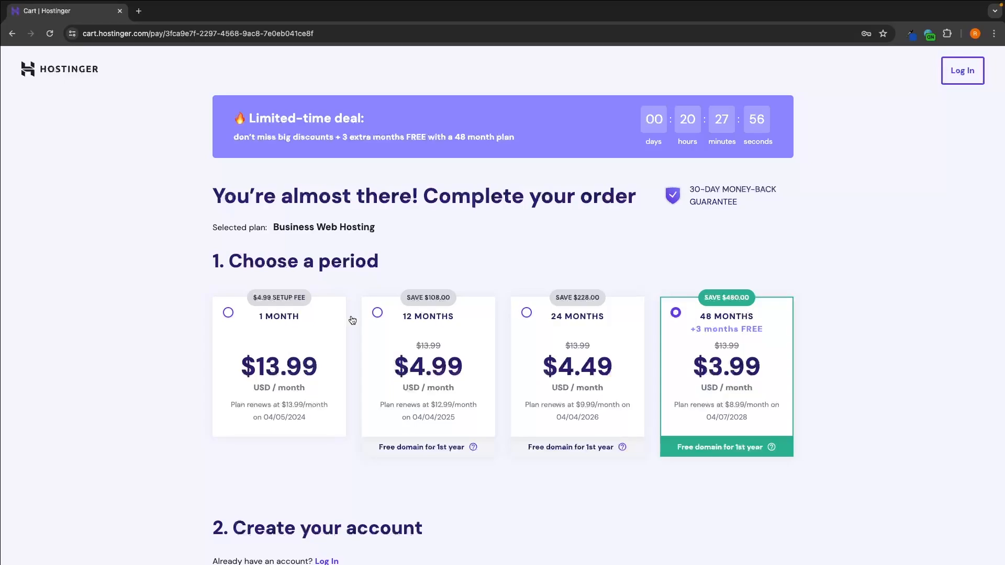
pyautogui.click(411, 323)
# Step: Review the checkout page, covering the billing periods, account details, payment methods, order total and card fields
pyautogui.scroll(-7, 443, 332)
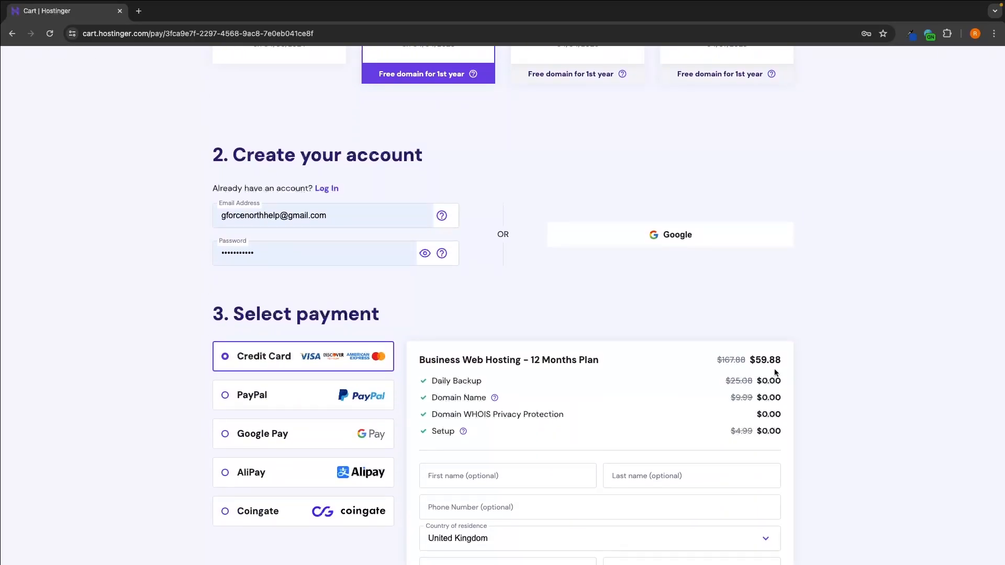
pyautogui.scroll(1, 770, 362)
pyautogui.scroll(4, 769, 362)
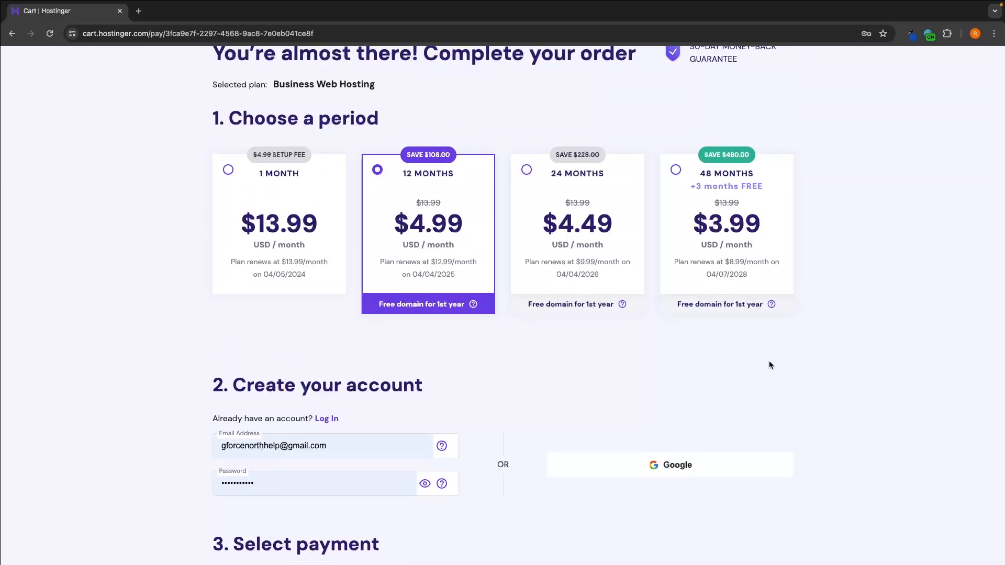
pyautogui.scroll(-1, 770, 365)
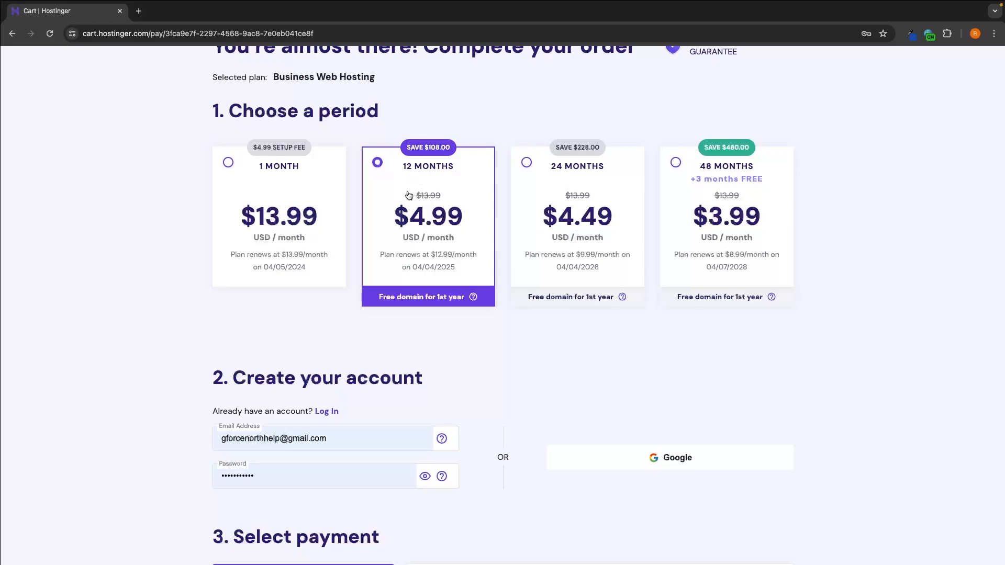
pyautogui.scroll(-4, 428, 218)
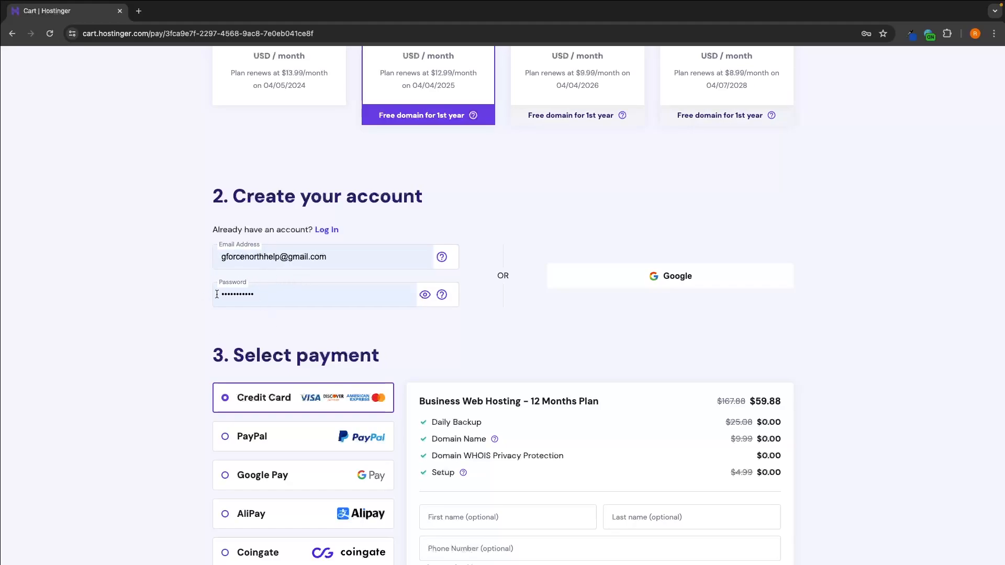
pyautogui.scroll(-4, 667, 310)
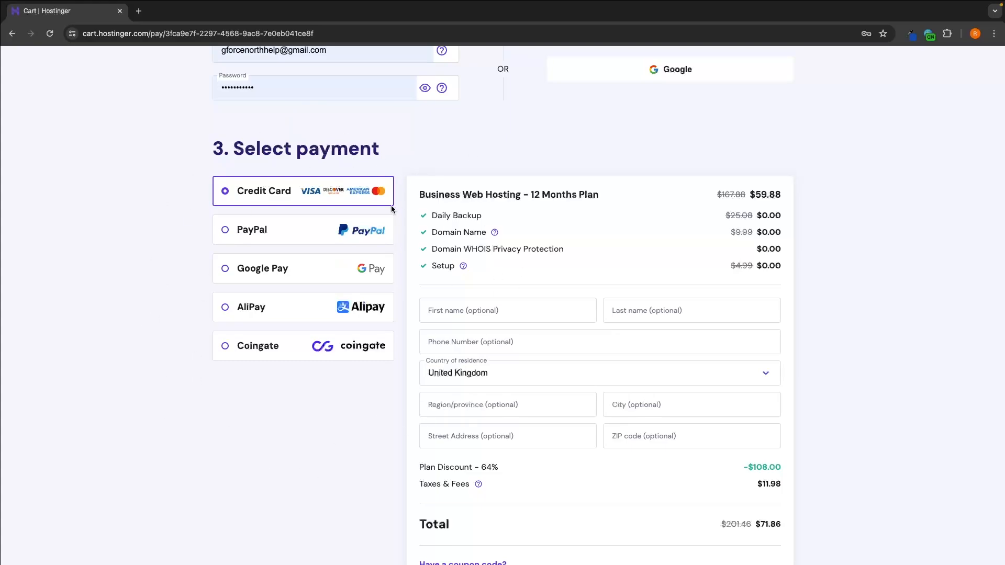
pyautogui.scroll(-1, 540, 314)
pyautogui.scroll(-3, 541, 314)
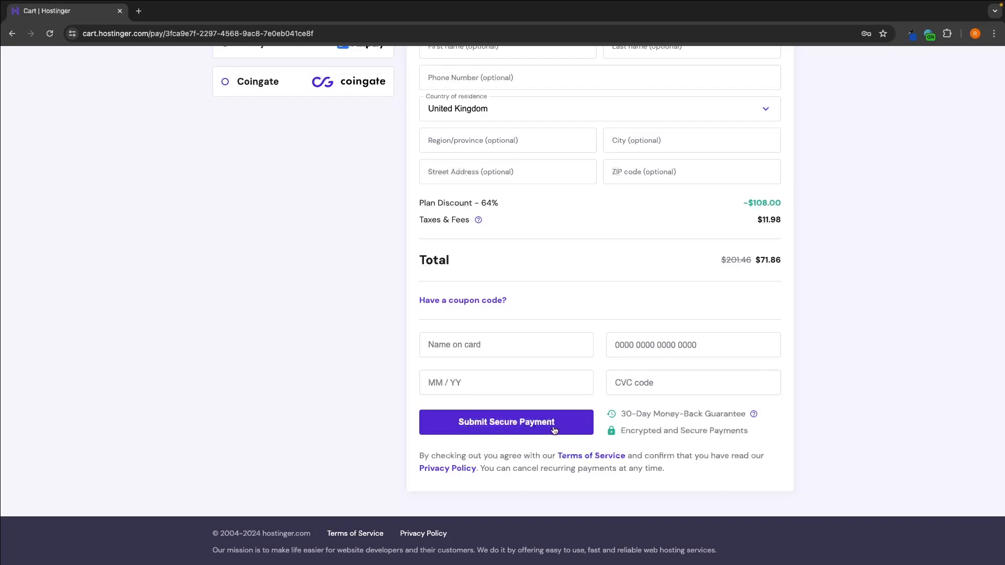
# Step: Submit the secure payment for the 12-month Business Web Hosting order
pyautogui.scroll(1, 560, 431)
pyautogui.scroll(1, 560, 432)
pyautogui.scroll(-1, 560, 432)
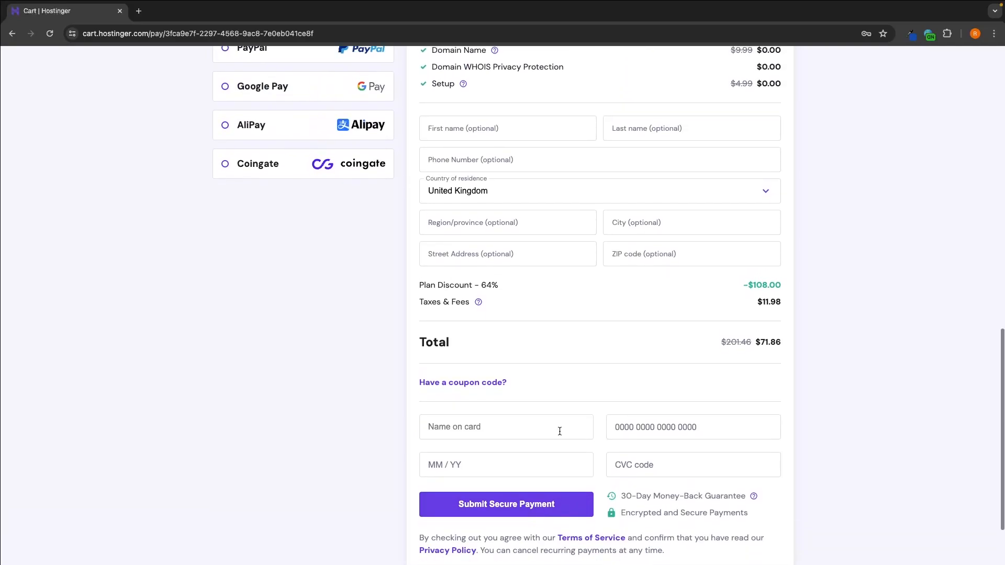
pyautogui.click(513, 511)
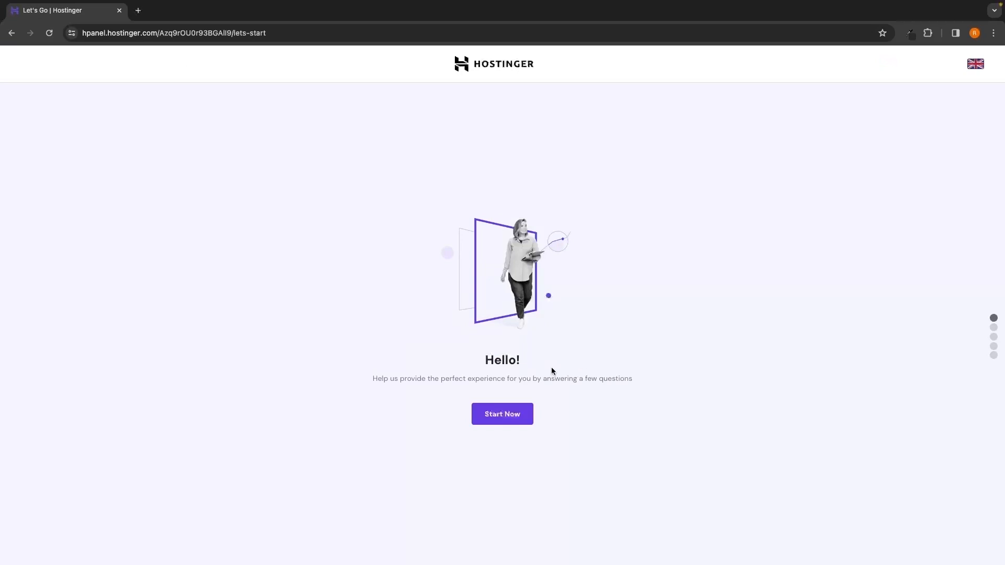
# Step: Start the onboarding survey and answer "I'm creating it for myself" and "I'm building it myself"
pyautogui.click(510, 418)
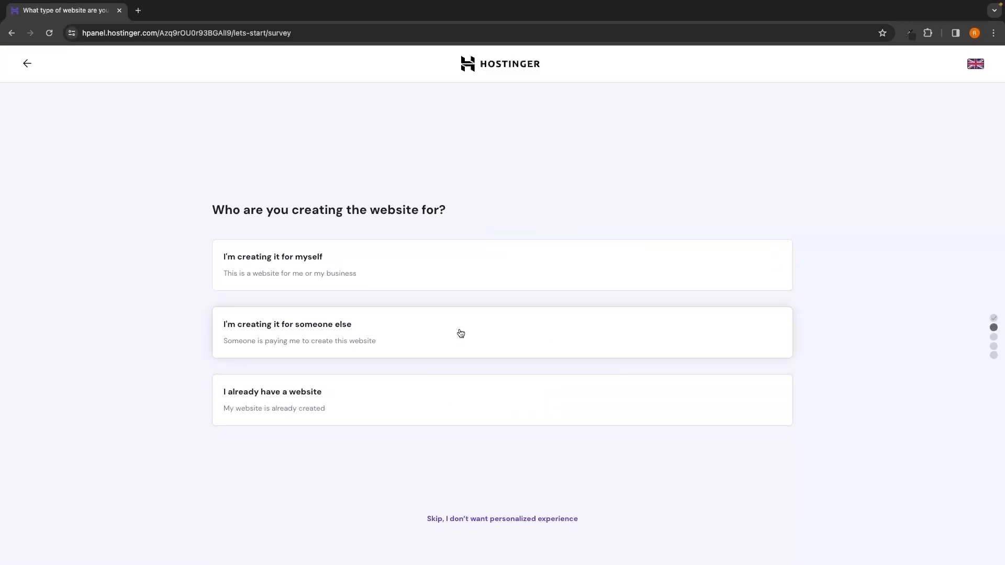
pyautogui.moveTo(209, 208); pyautogui.dragTo(447, 203)
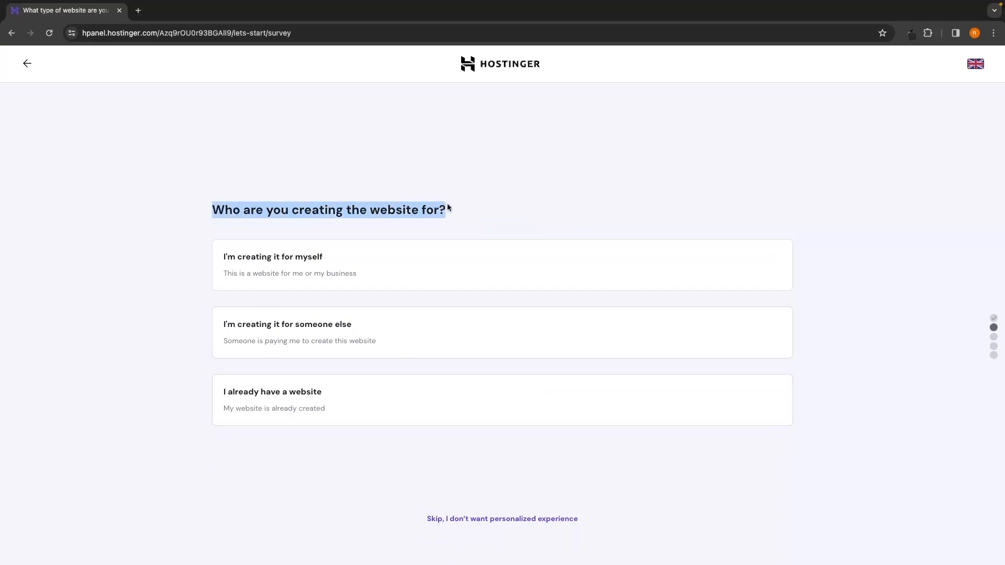
pyautogui.click(440, 201)
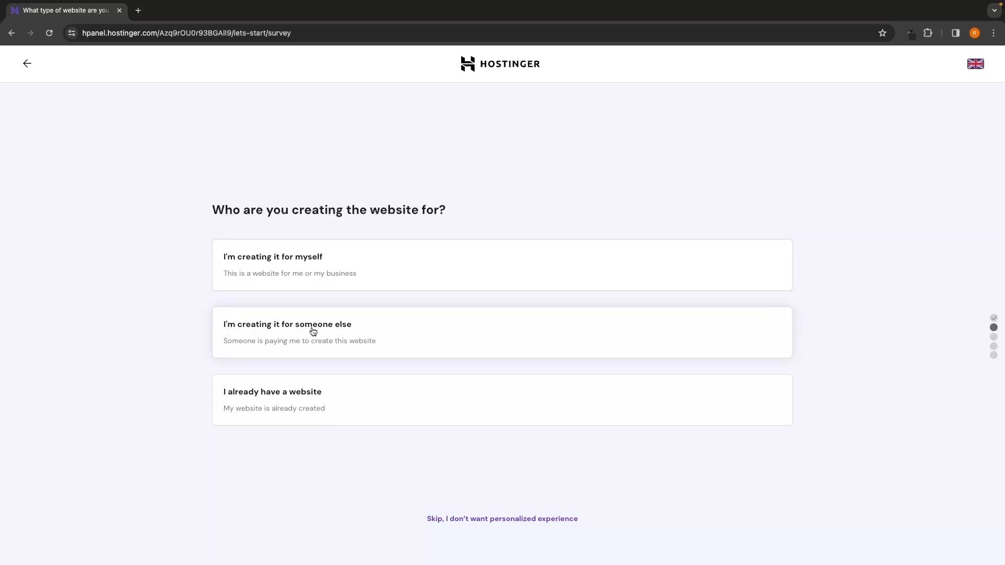
pyautogui.click(282, 264)
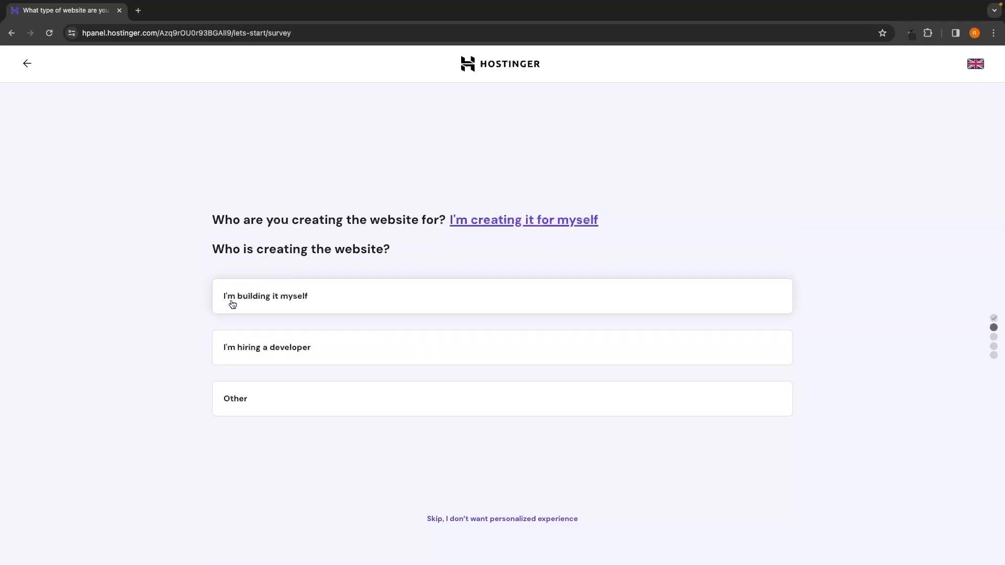
pyautogui.click(254, 300)
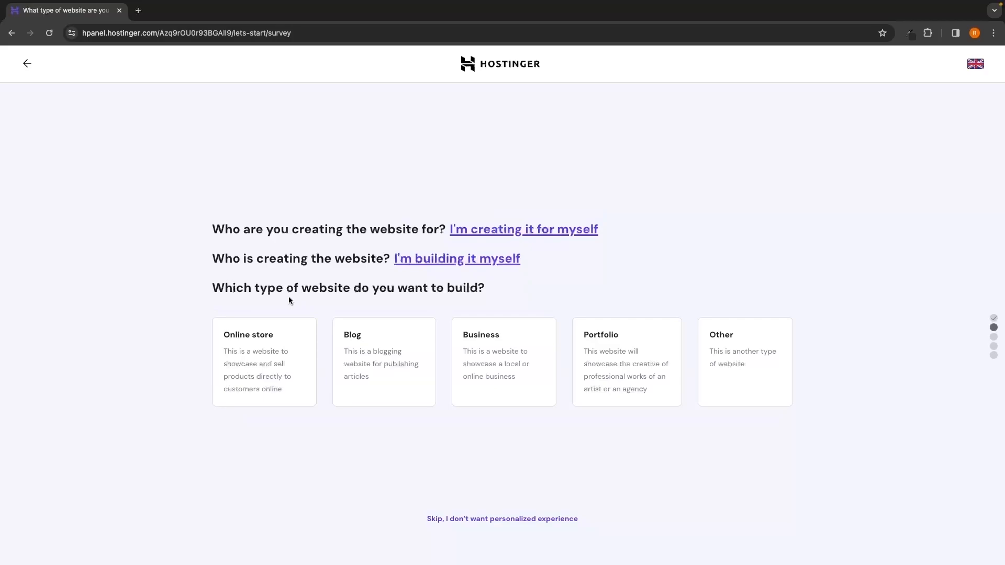
# Step: Complete the survey with Portfolio as website type and No thanks for building help, and choose to create a new website
pyautogui.moveTo(209, 287); pyautogui.dragTo(493, 290)
pyautogui.click(512, 292)
pyautogui.click(621, 361)
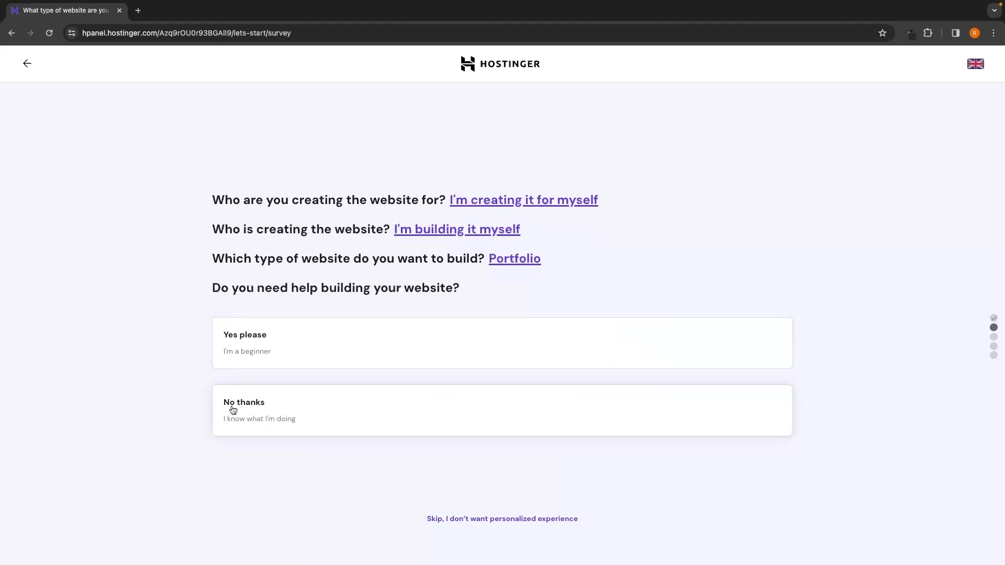
pyautogui.click(293, 422)
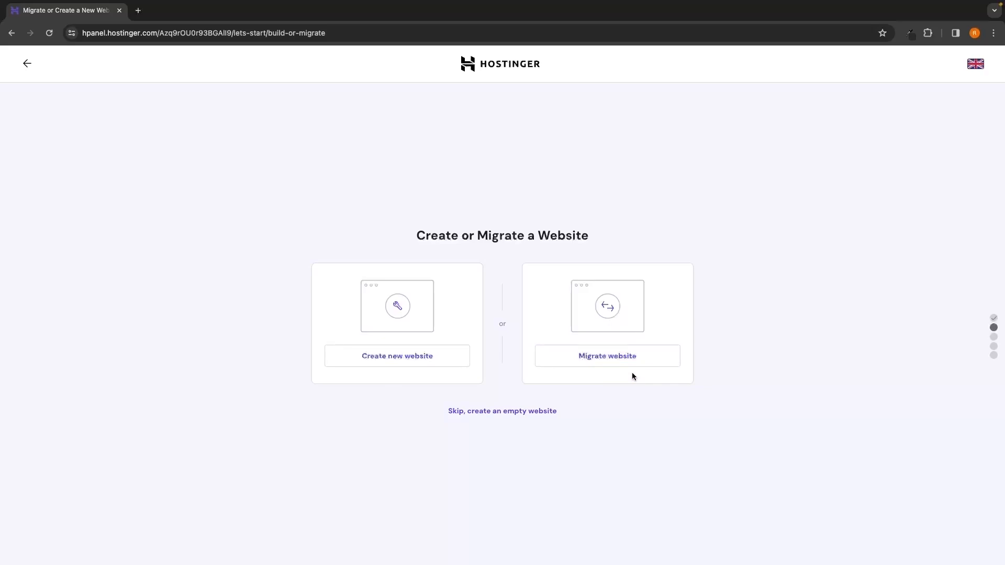
pyautogui.click(376, 361)
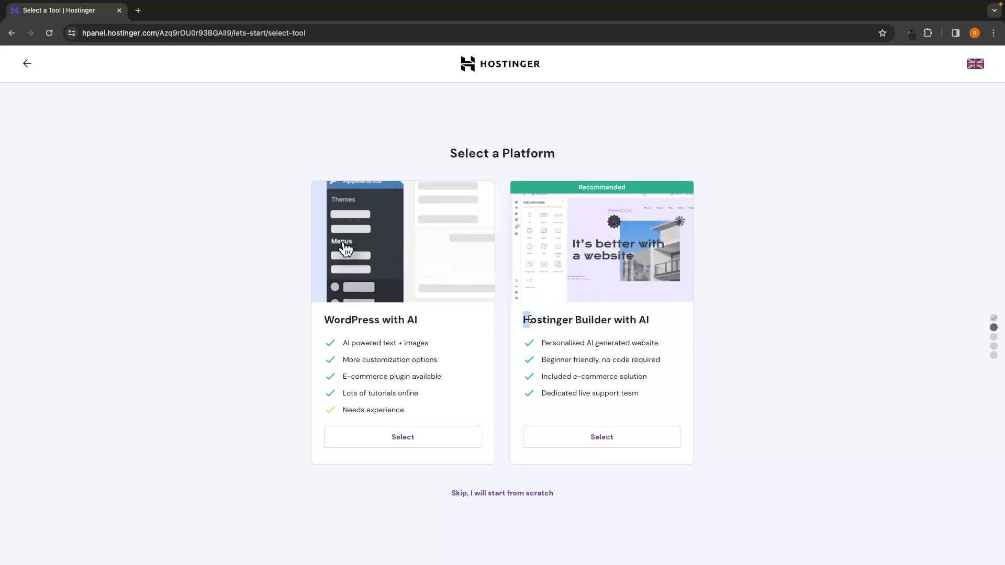
# Step: Compare the WordPress with AI and Hostinger Builder with AI platforms and select WordPress with AI
pyautogui.moveTo(523, 320); pyautogui.dragTo(661, 324)
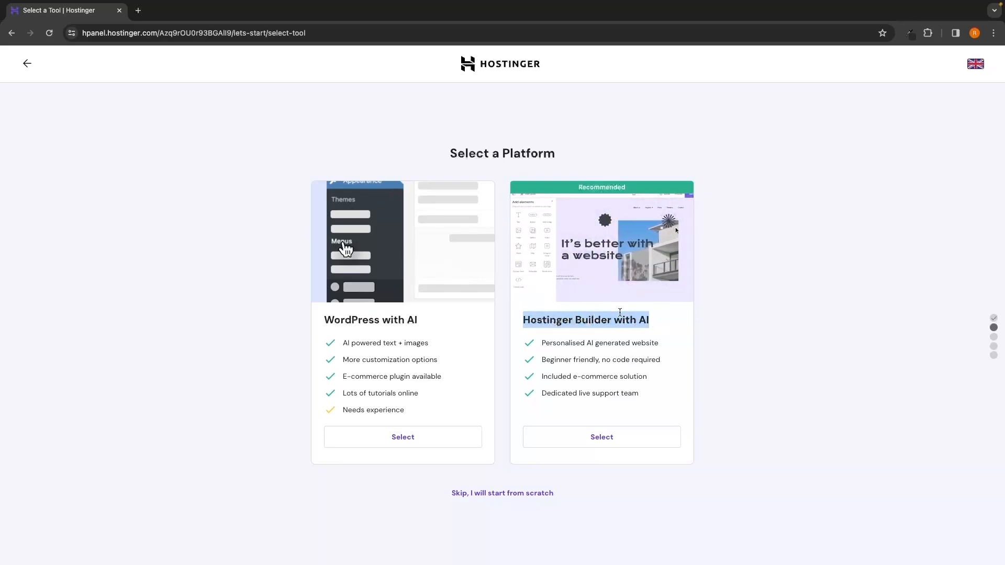
pyautogui.click(672, 319)
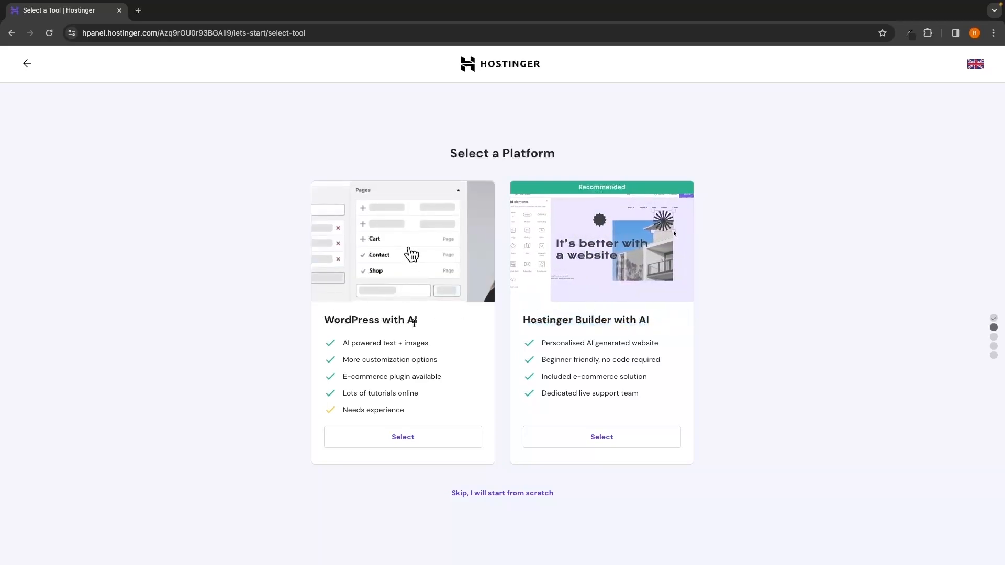
pyautogui.moveTo(524, 320); pyautogui.dragTo(651, 324)
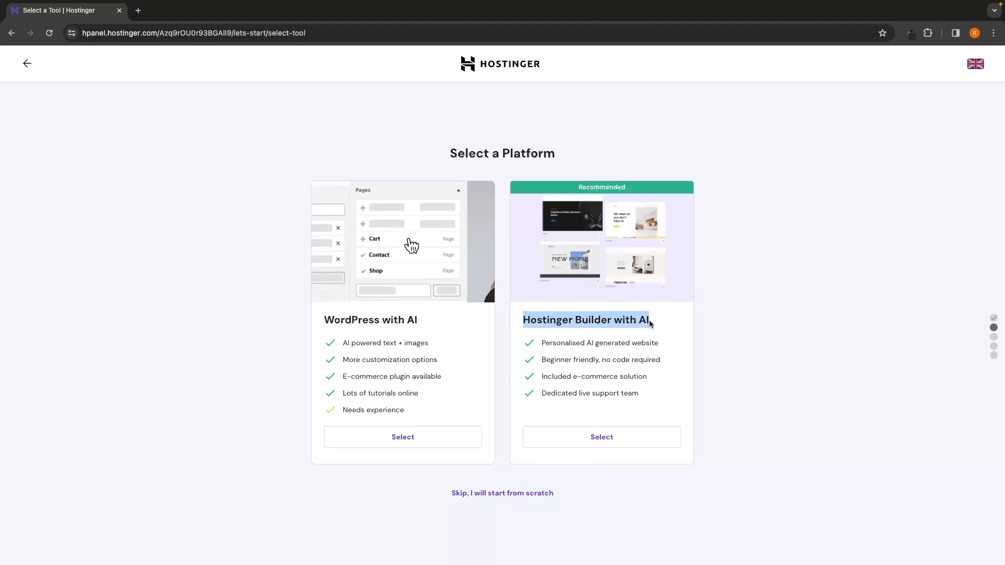
pyautogui.click(681, 327)
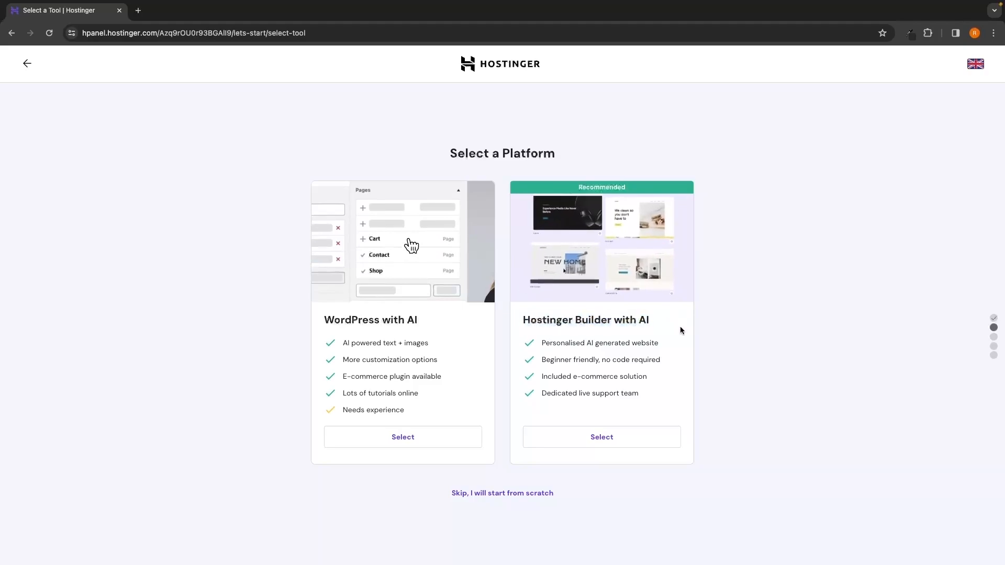
pyautogui.moveTo(317, 320); pyautogui.dragTo(419, 321)
pyautogui.click(344, 233)
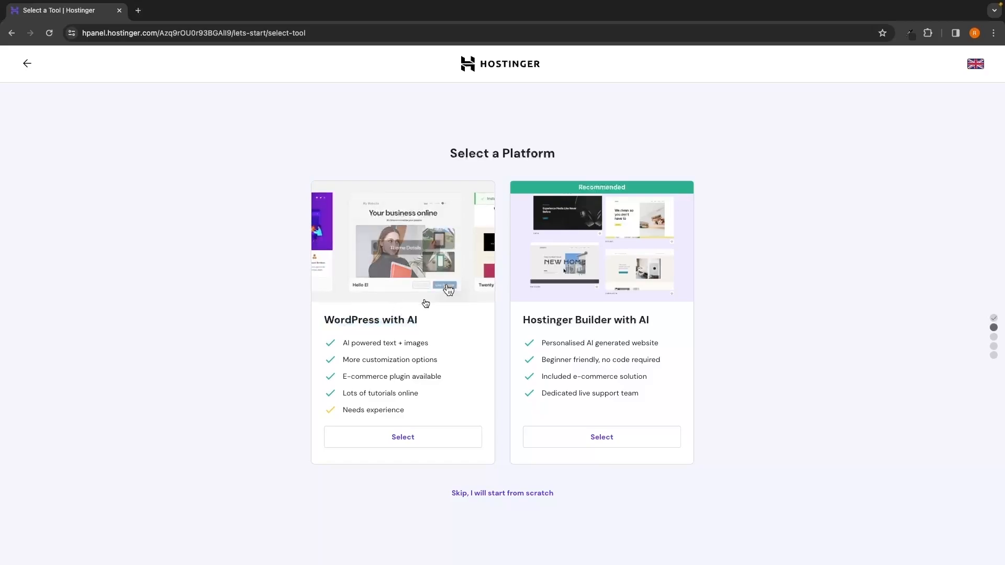
pyautogui.click(412, 443)
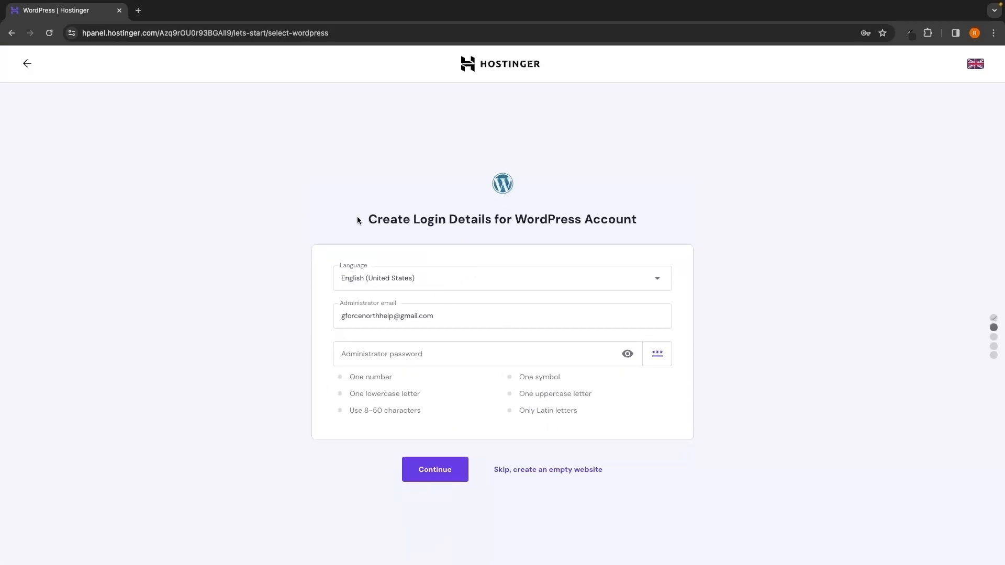
# Step: Examine the WordPress account login details form, including its language and administrator email
pyautogui.moveTo(358, 218)
pyautogui.mouseDown()
pyautogui.moveTo(471, 219)
pyautogui.moveTo(359, 217)
pyautogui.mouseUp()
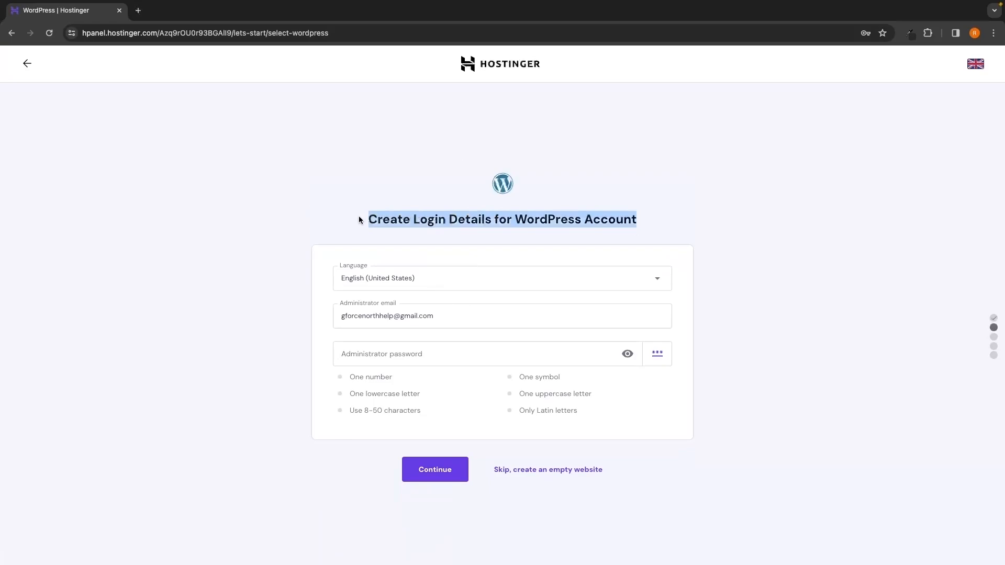
pyautogui.click(413, 235)
pyautogui.moveTo(515, 220); pyautogui.dragTo(587, 220)
pyautogui.click(587, 220)
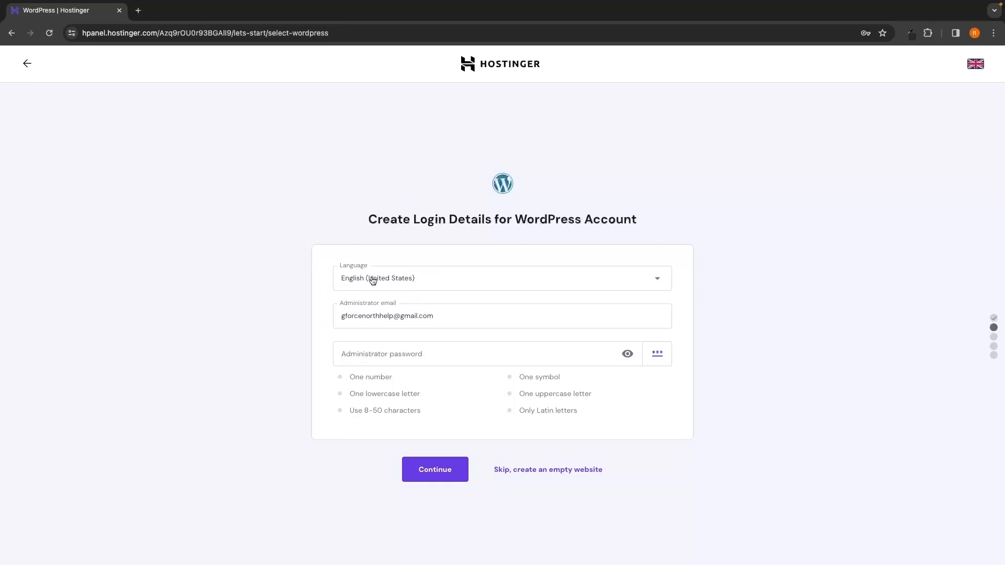
pyautogui.click(338, 316)
pyautogui.moveTo(339, 317); pyautogui.dragTo(432, 317)
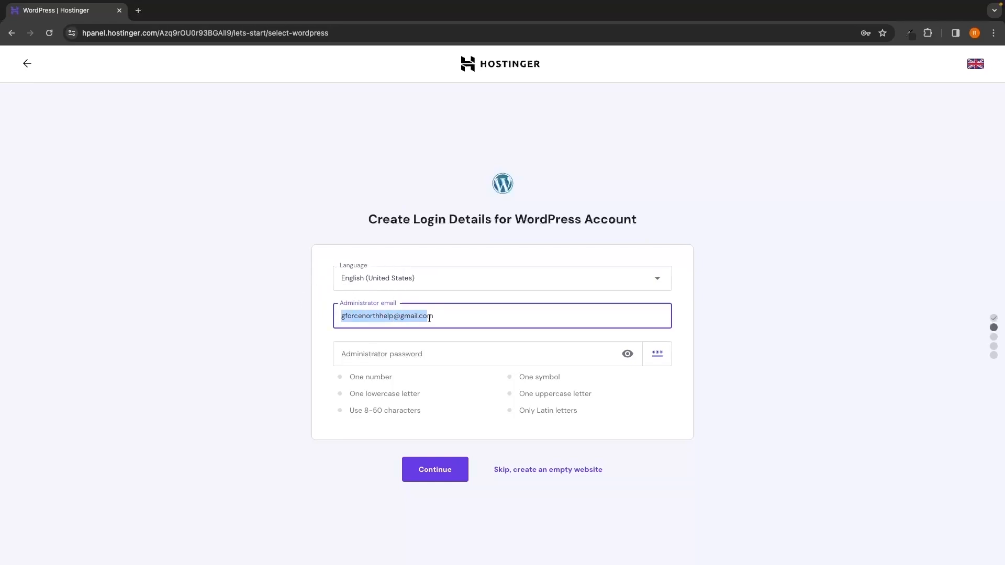
pyautogui.click(747, 335)
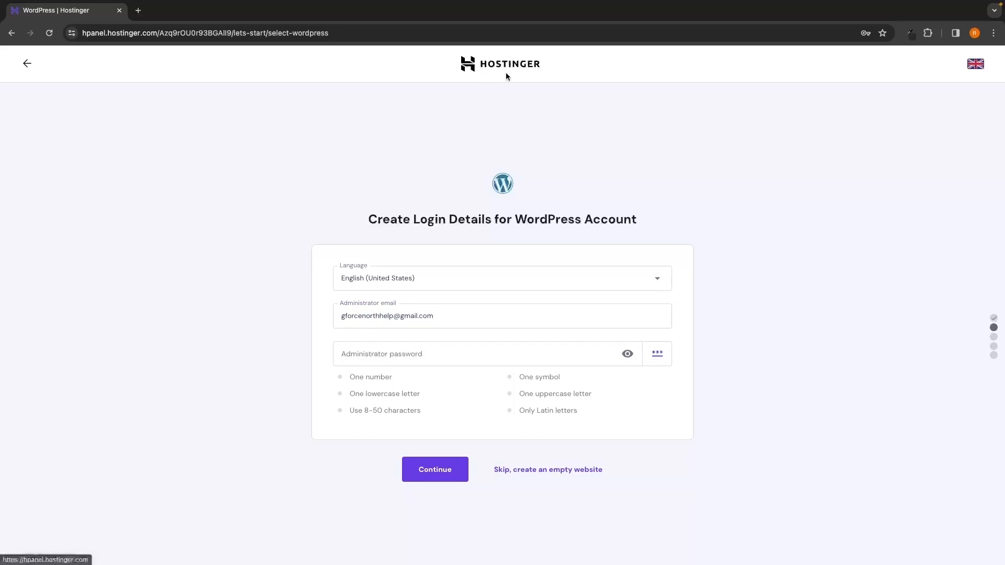
pyautogui.moveTo(338, 316); pyautogui.dragTo(433, 317)
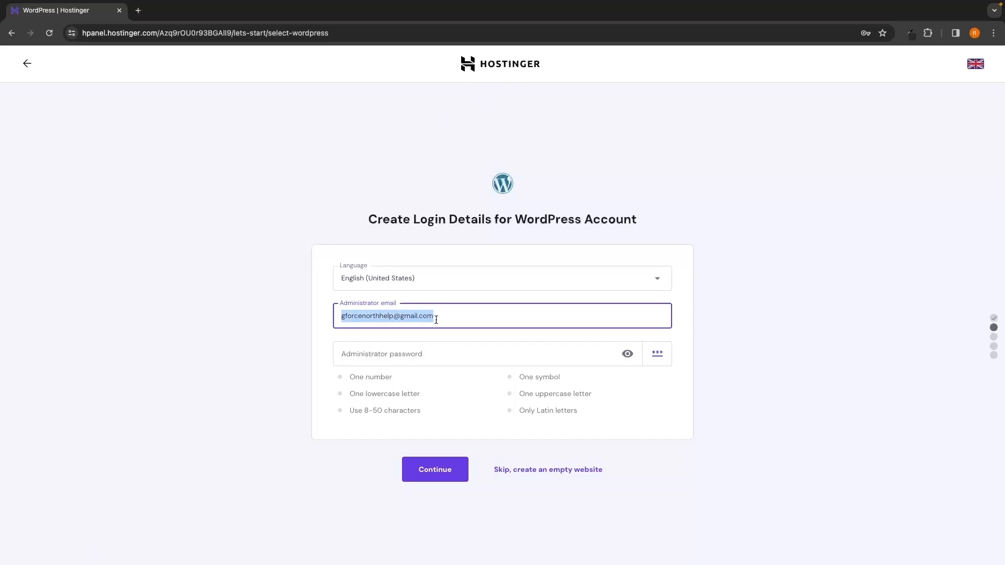
pyautogui.click(300, 315)
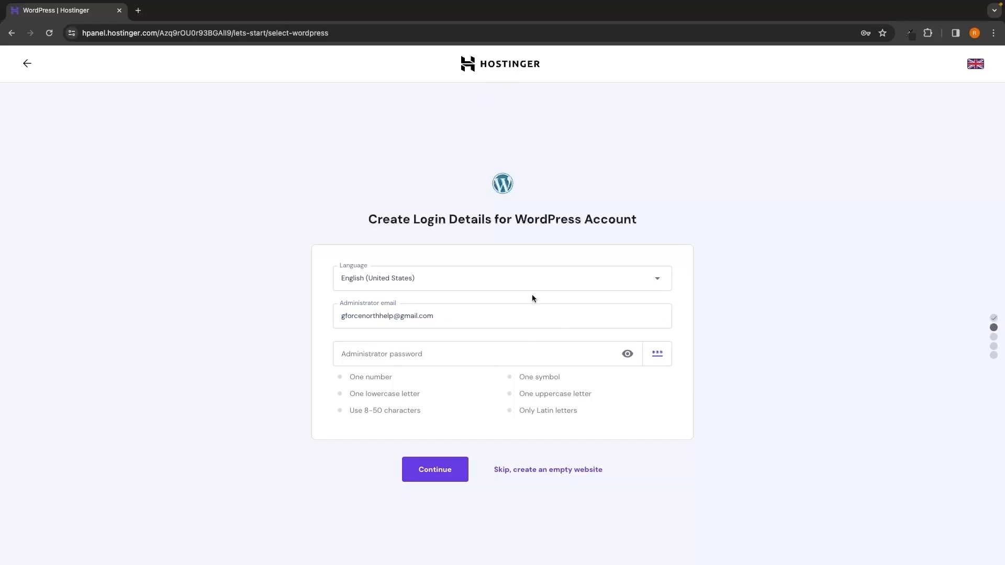
pyautogui.moveTo(517, 221); pyautogui.dragTo(582, 220)
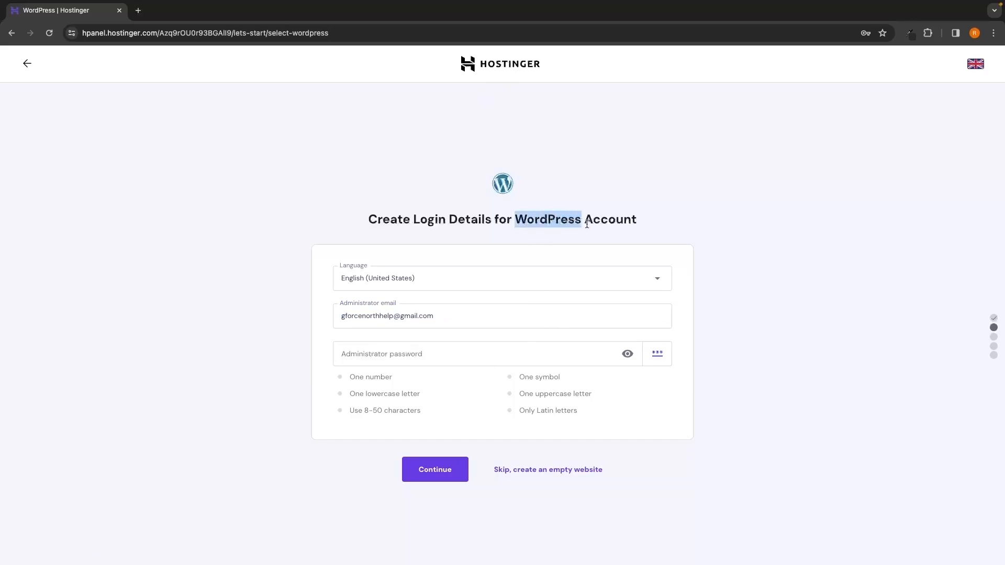
pyautogui.click(705, 250)
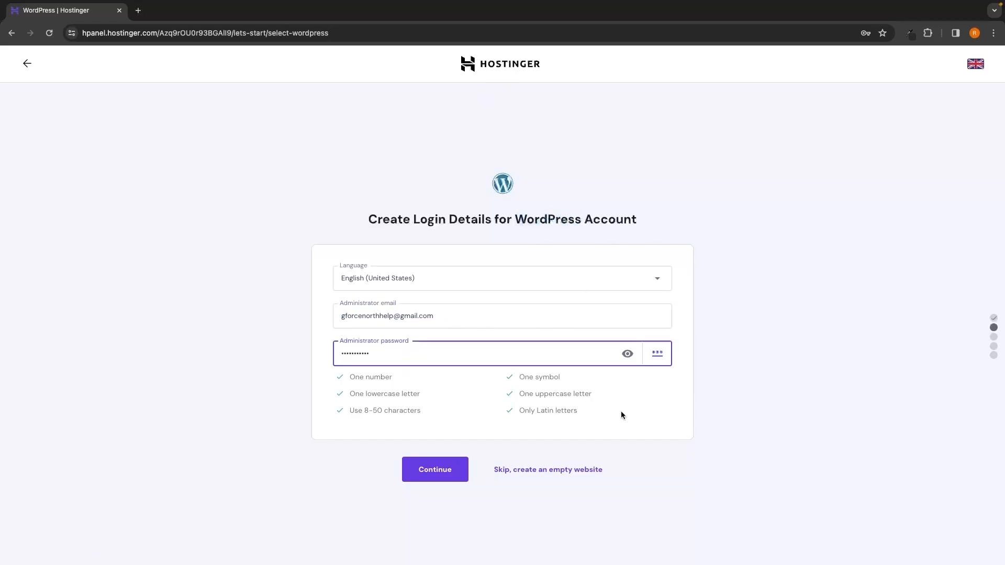
# Step: Enter the administrator password, submit the WordPress login details and decline saving the password in the browser
pyautogui.click(662, 404)
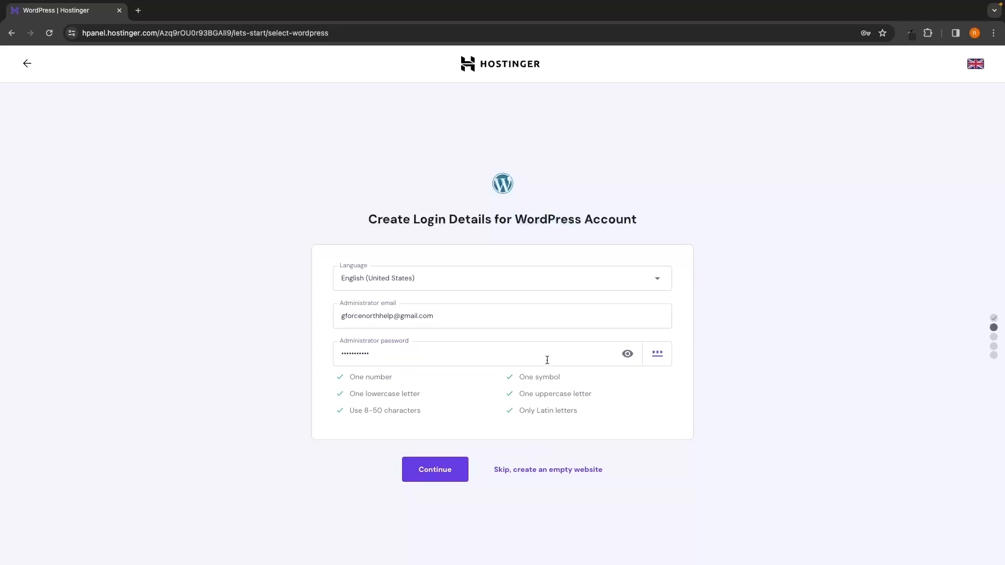
pyautogui.click(444, 473)
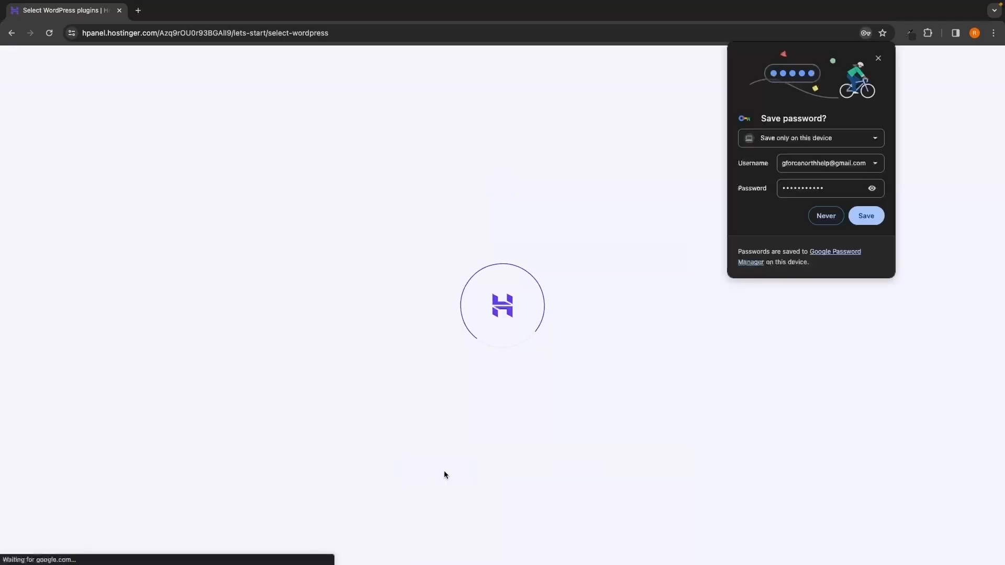
pyautogui.click(810, 221)
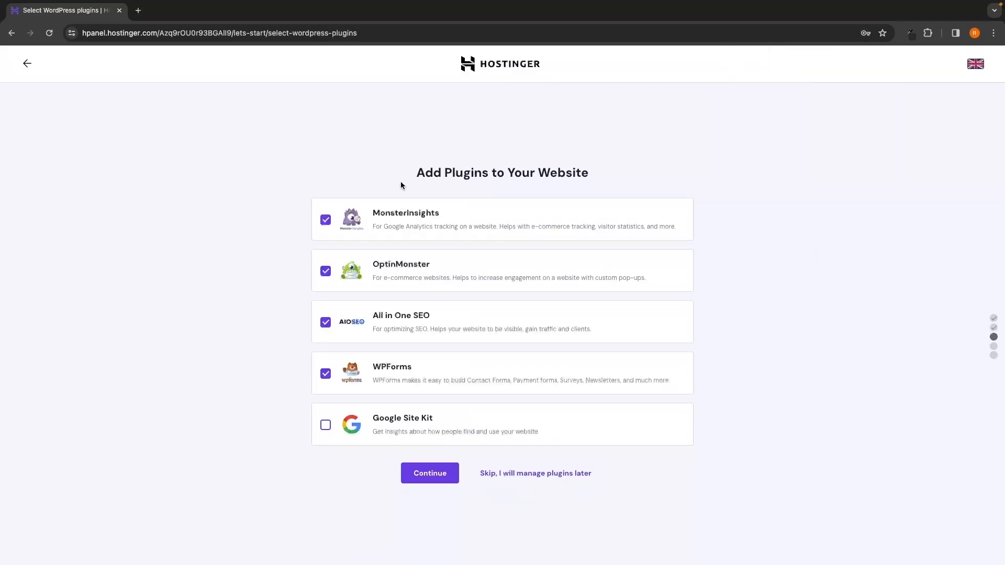
# Step: Skip adding the suggested plugins and skip choosing a website template
pyautogui.moveTo(406, 178); pyautogui.dragTo(596, 179)
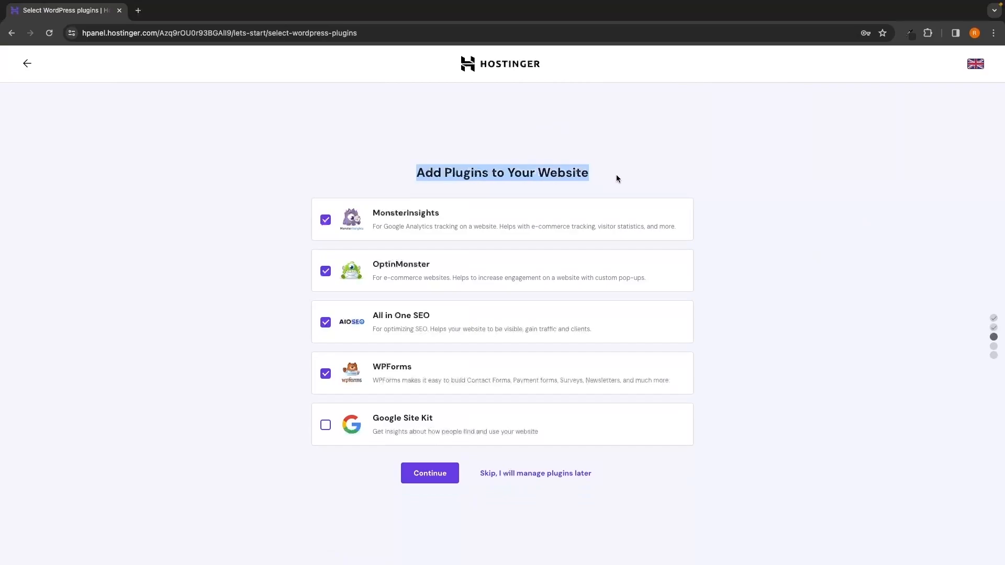
pyautogui.click(617, 179)
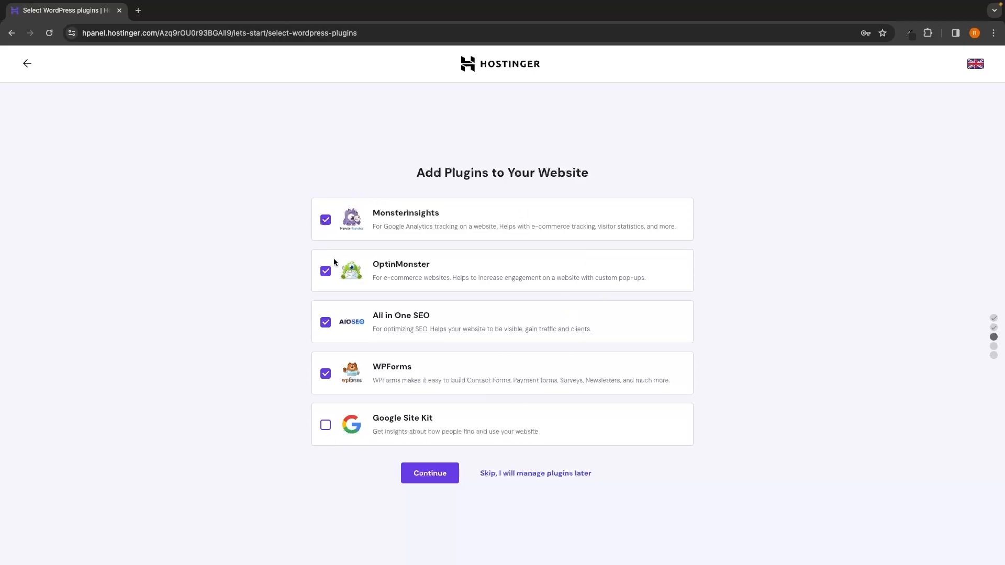
pyautogui.click(542, 476)
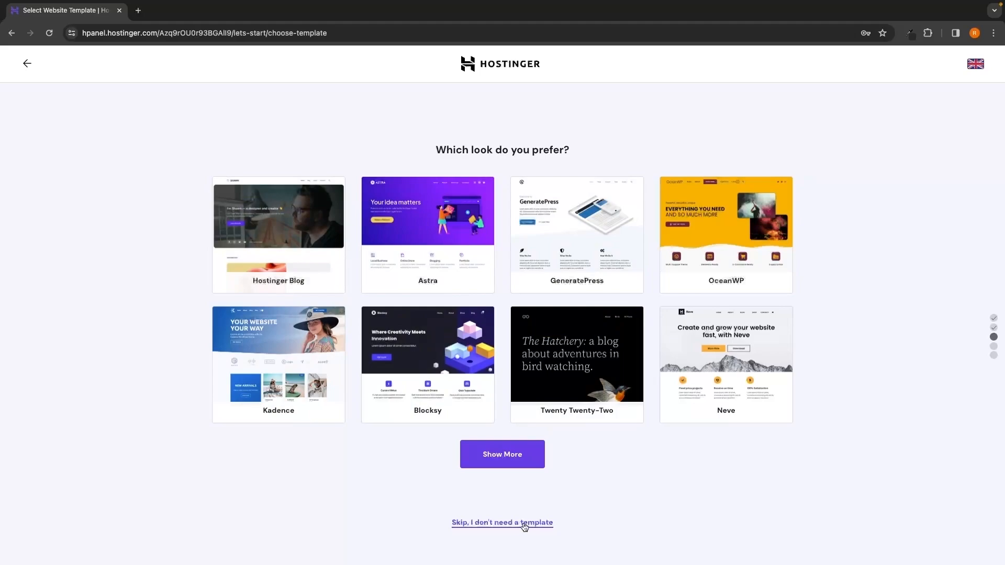
pyautogui.click(528, 524)
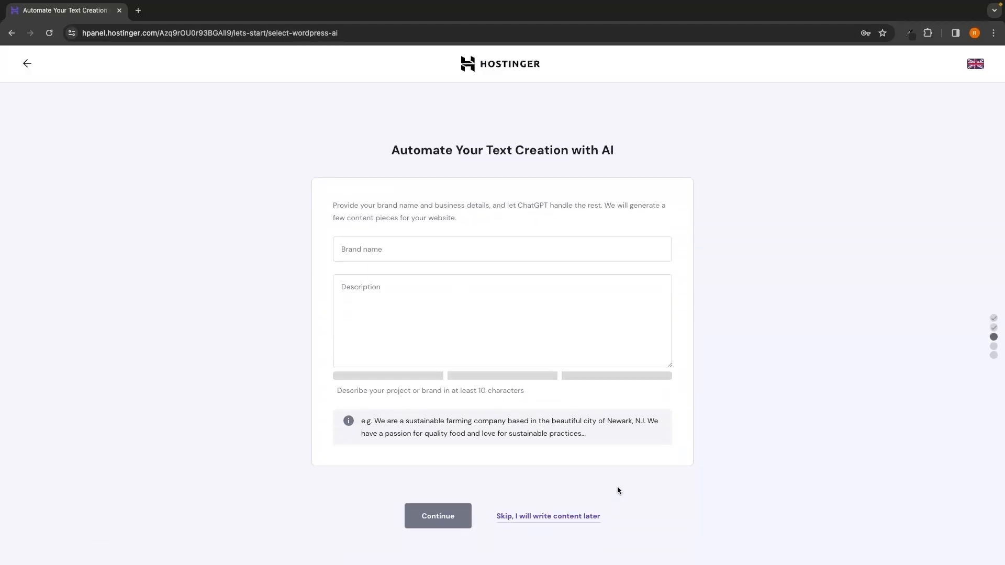
# Step: Skip the AI text creation and leave the content to be written without it
pyautogui.moveTo(388, 152); pyautogui.dragTo(604, 152)
pyautogui.click(641, 155)
pyautogui.click(548, 517)
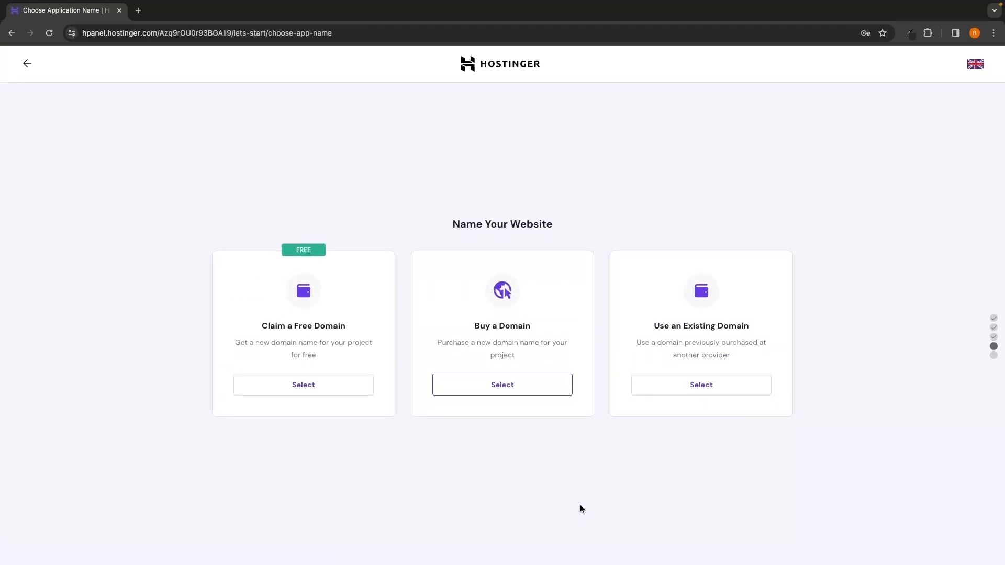
# Step: Choose to claim a free domain for naming the website
pyautogui.moveTo(439, 228); pyautogui.dragTo(564, 222)
pyautogui.moveTo(259, 327); pyautogui.dragTo(348, 328)
pyautogui.click(311, 388)
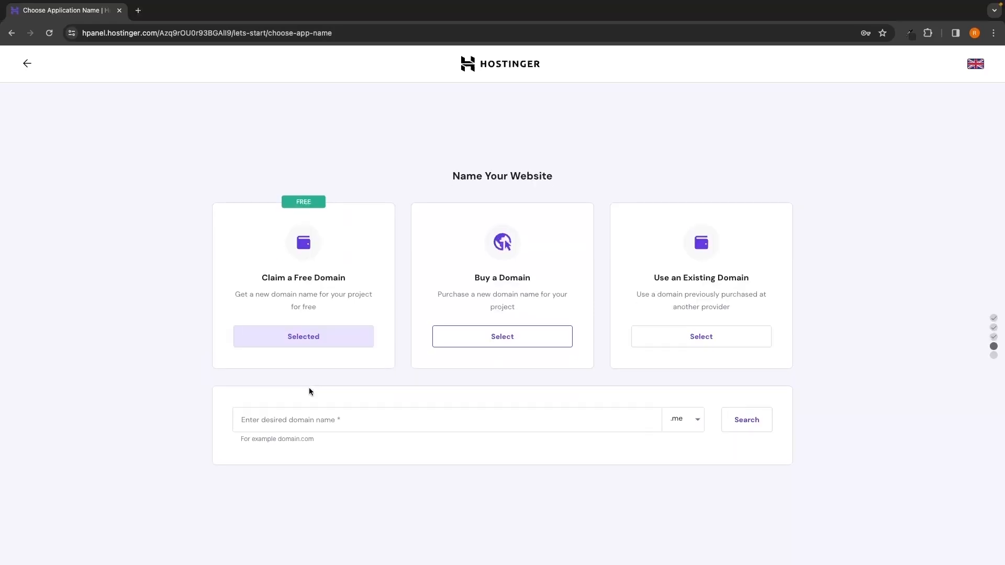
pyautogui.click(240, 422)
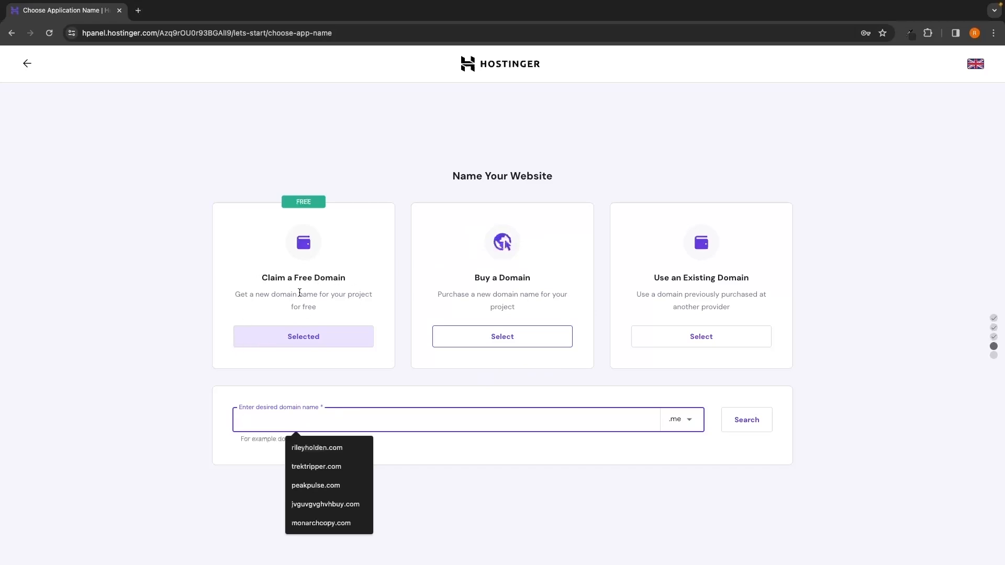
pyautogui.click(311, 341)
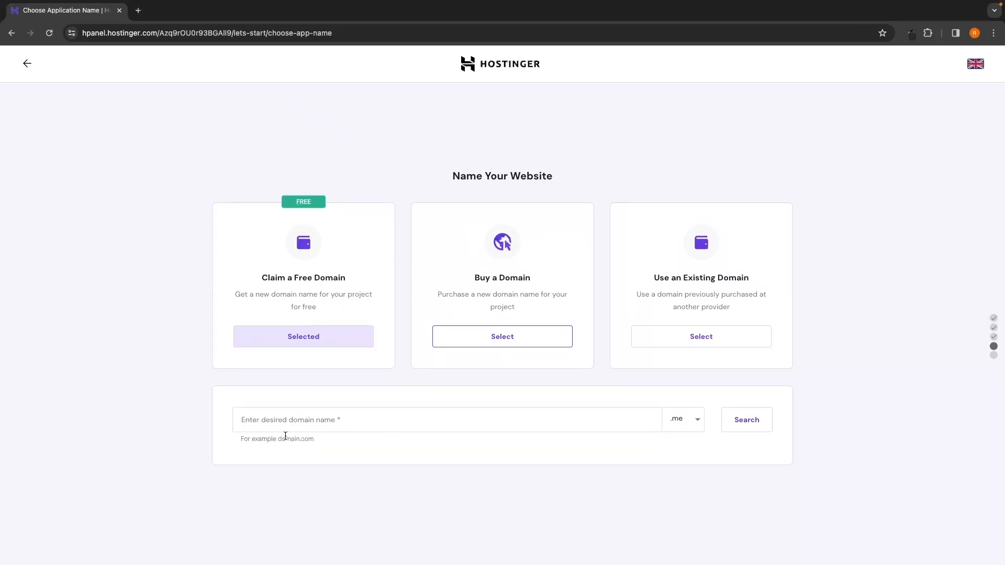
# Step: Search for the domain gforce-north with the .com extension and continue with it
pyautogui.click(693, 419)
pyautogui.click(695, 420)
pyautogui.click(696, 420)
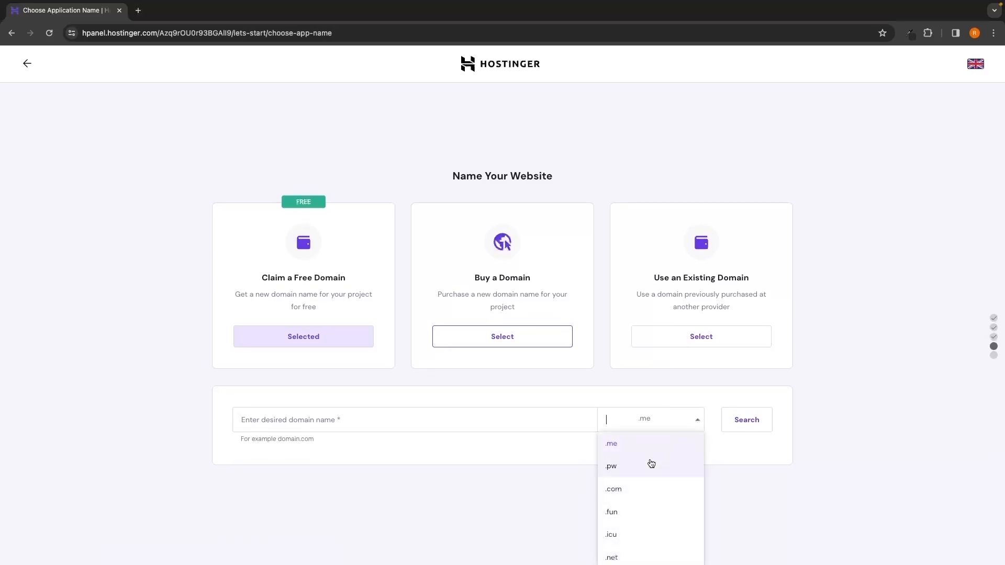
pyautogui.click(619, 495)
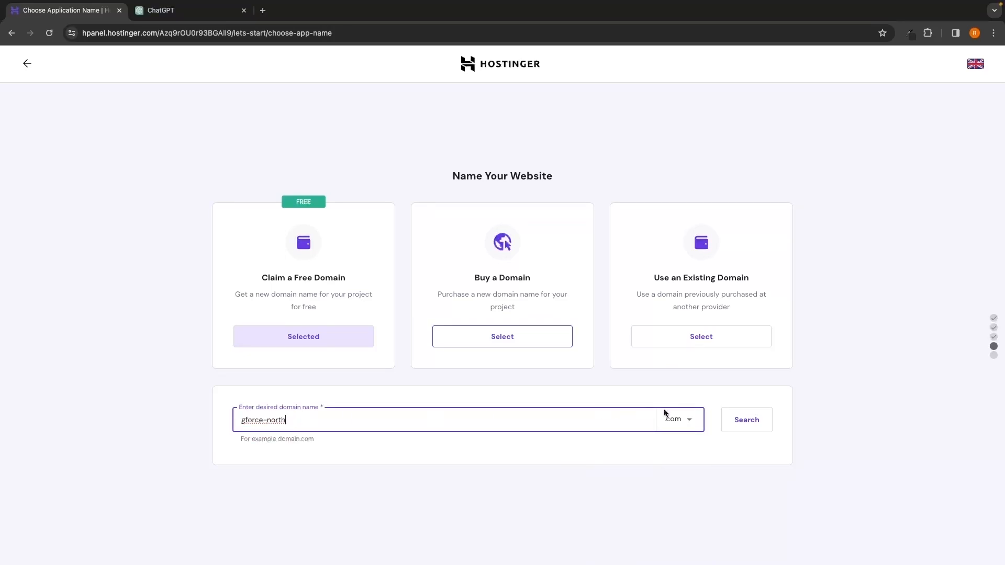
pyautogui.click(747, 420)
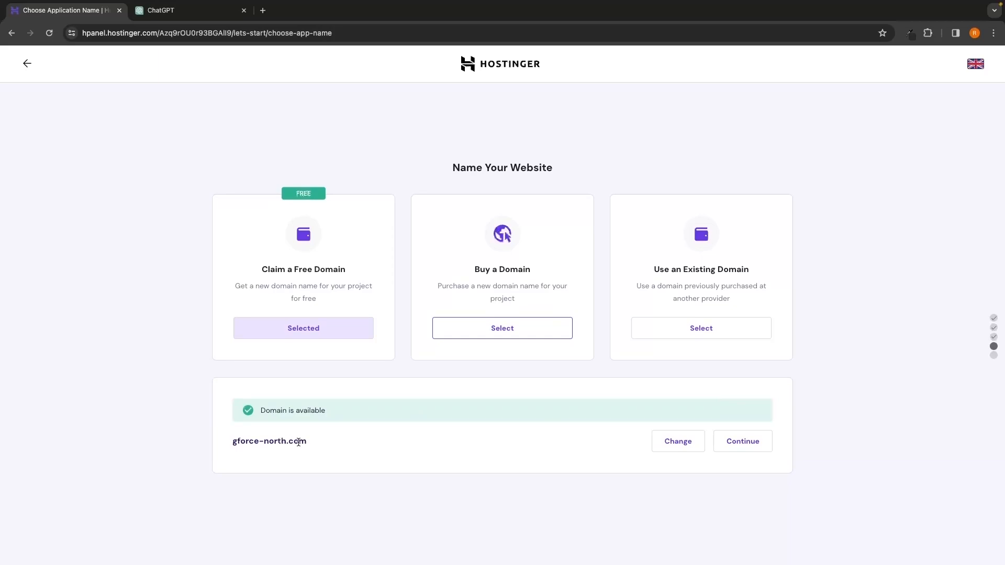
pyautogui.moveTo(228, 442); pyautogui.dragTo(308, 443)
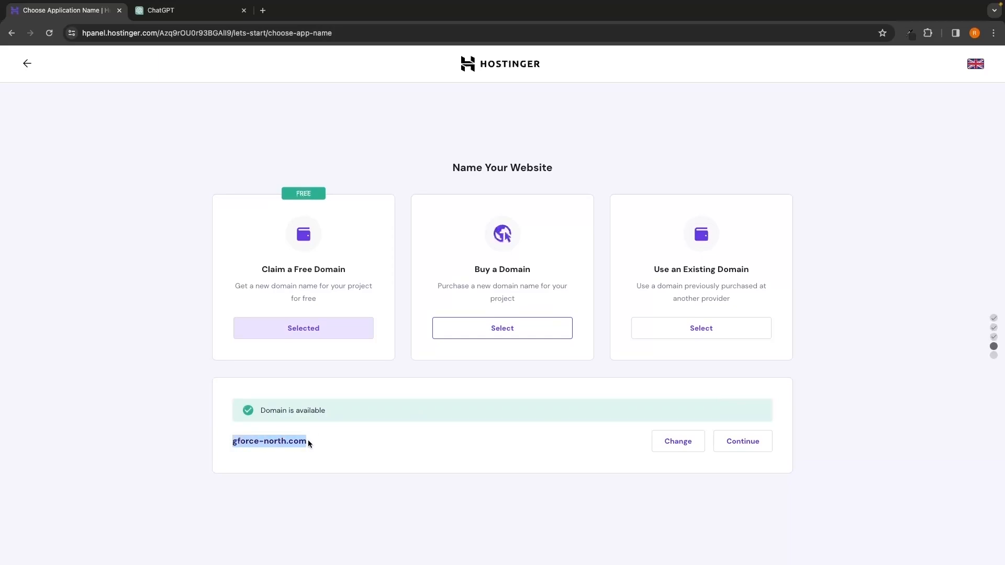
pyautogui.click(328, 440)
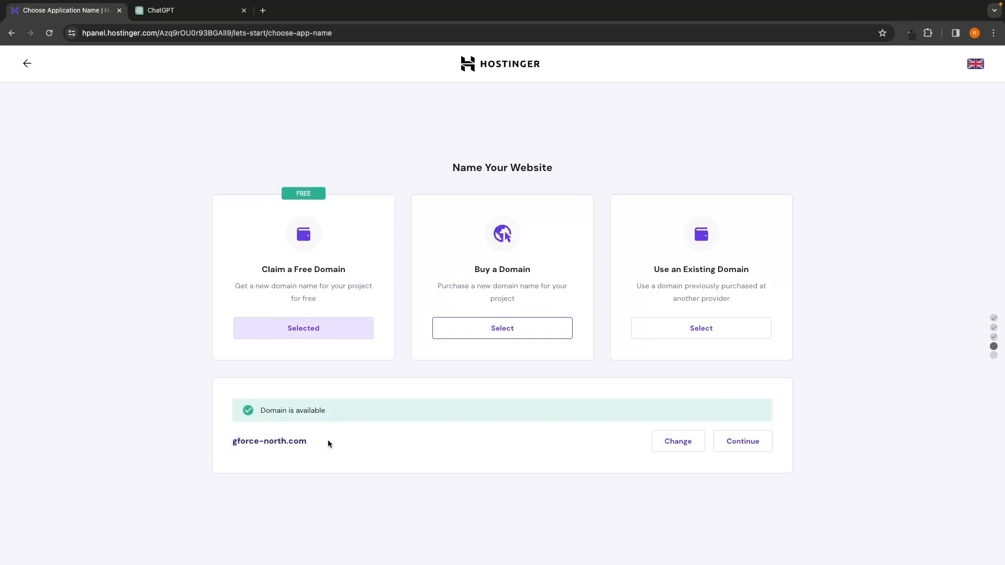
pyautogui.click(746, 443)
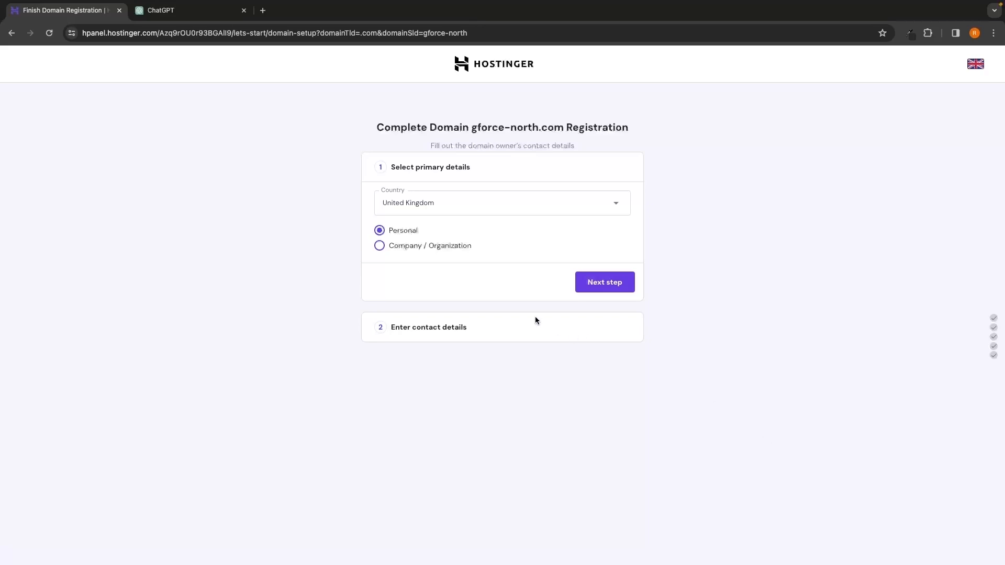
# Step: Complete the gforce-north.com registration with United Kingdom and Personal as primary details, checking and submitting the domain owner's contact details
pyautogui.moveTo(375, 128); pyautogui.dragTo(623, 133)
pyautogui.click(660, 141)
pyautogui.click(601, 290)
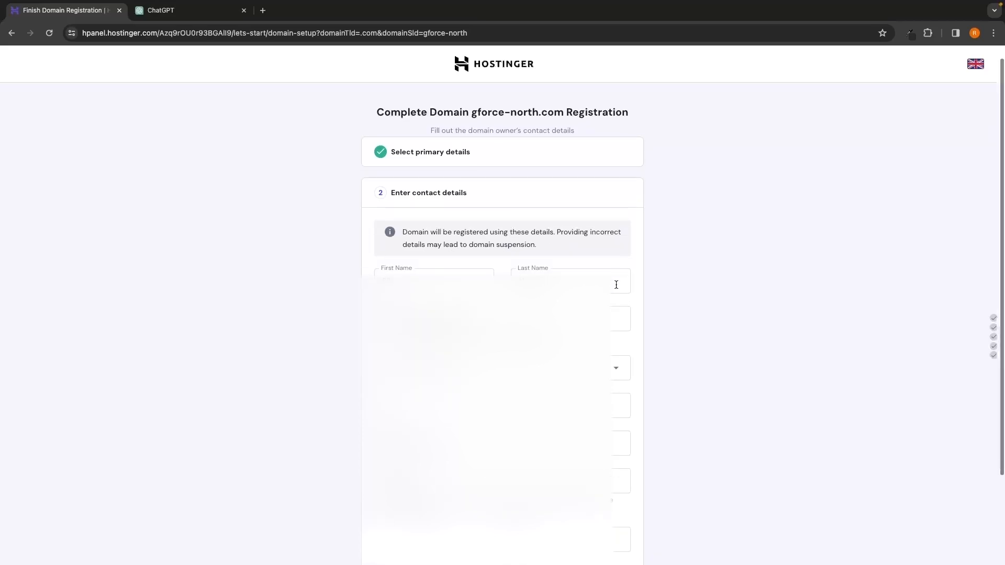
pyautogui.moveTo(385, 134); pyautogui.dragTo(472, 136)
pyautogui.click(480, 137)
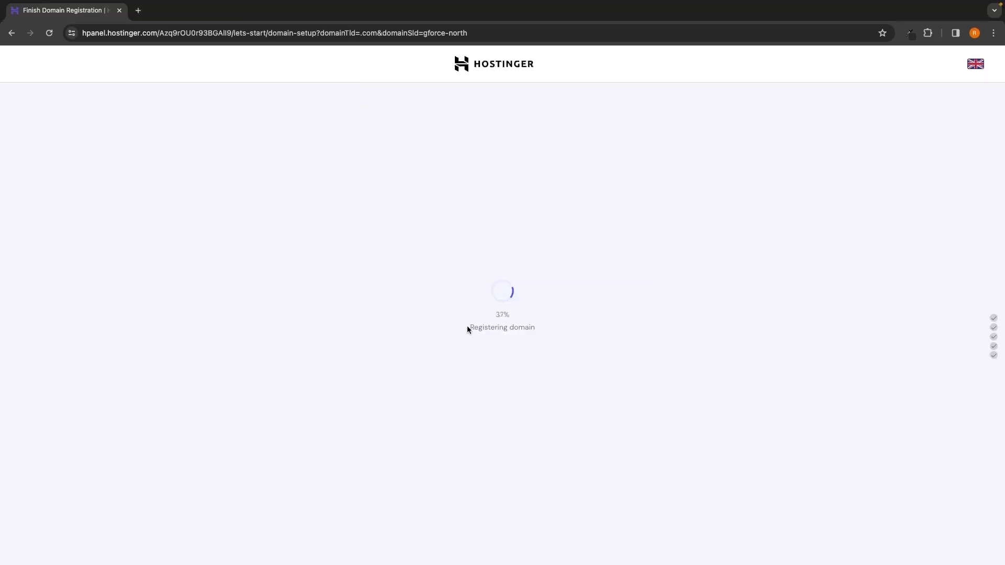
pyautogui.moveTo(467, 327); pyautogui.dragTo(548, 327)
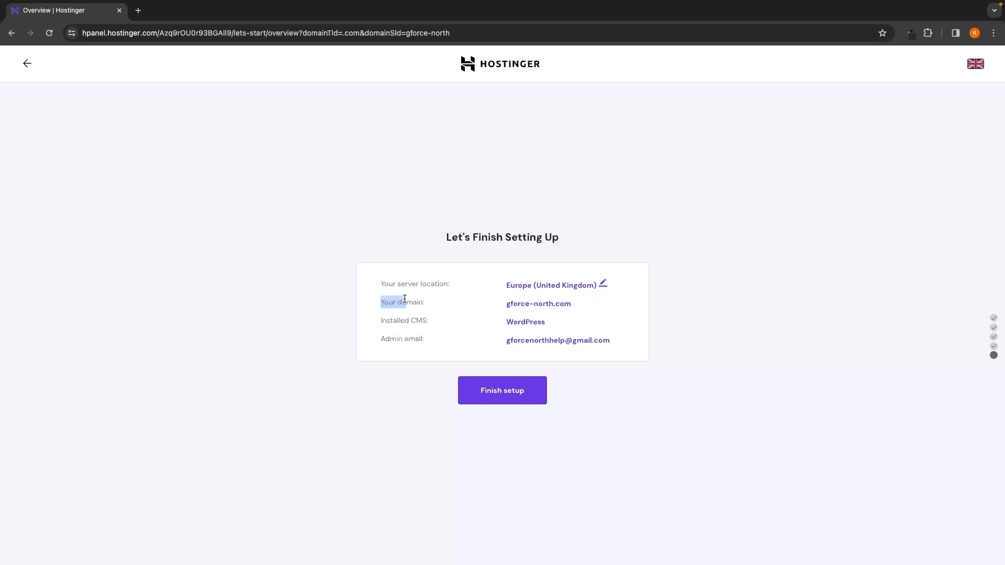
# Step: Check the domain in the setup overview and finish the setup of the WordPress website
pyautogui.moveTo(405, 299); pyautogui.dragTo(574, 308)
pyautogui.click(656, 324)
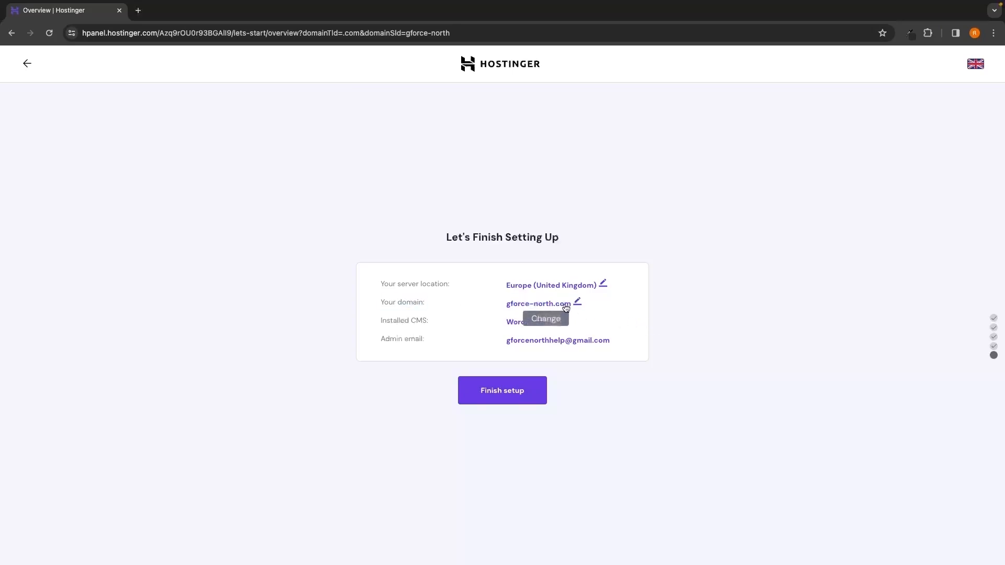
pyautogui.click(506, 395)
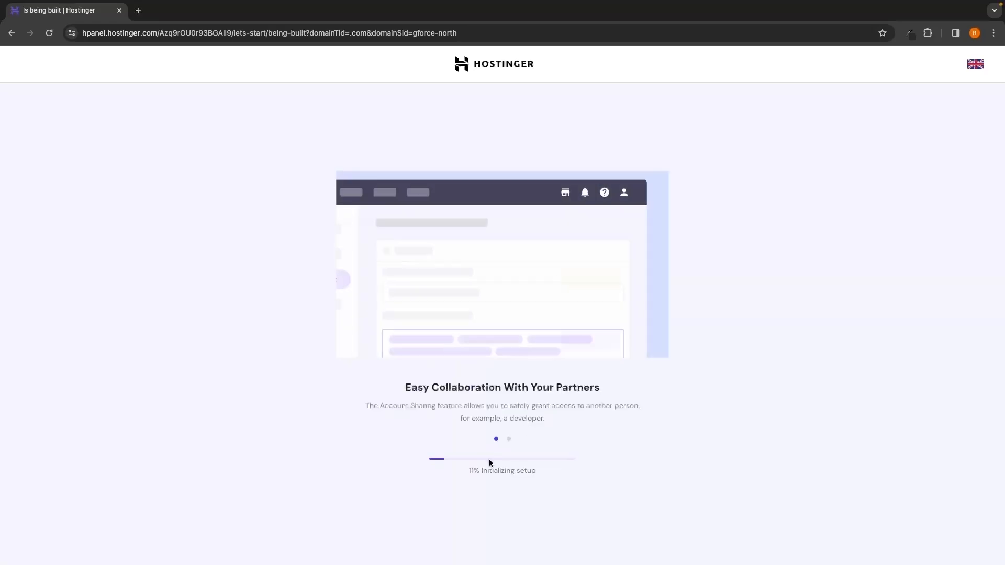
# Step: Wait for the website setup to finish and open the new site's Hostinger control panel
pyautogui.moveTo(467, 470); pyautogui.dragTo(542, 473)
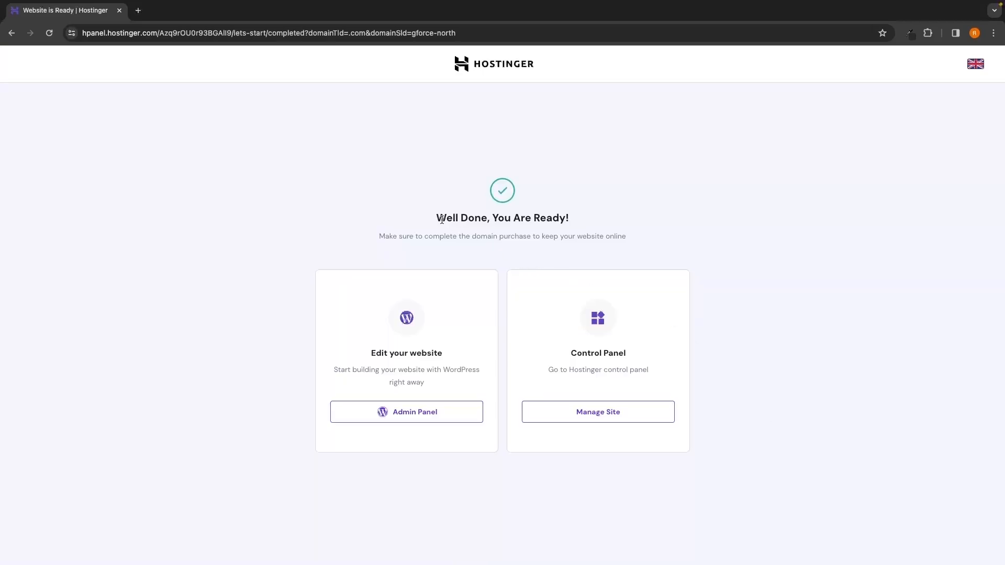
pyautogui.moveTo(438, 217); pyautogui.dragTo(569, 218)
pyautogui.click(594, 219)
pyautogui.moveTo(371, 352); pyautogui.dragTo(445, 352)
pyautogui.click(456, 350)
pyautogui.click(589, 421)
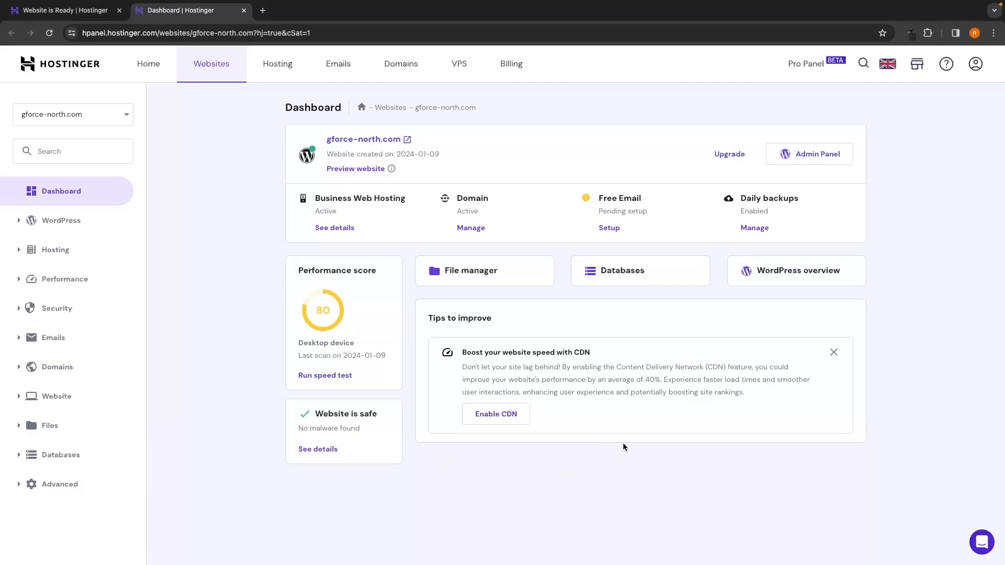
# Step: Check the browser's site information and connection security for the Hostinger panel
pyautogui.click(72, 33)
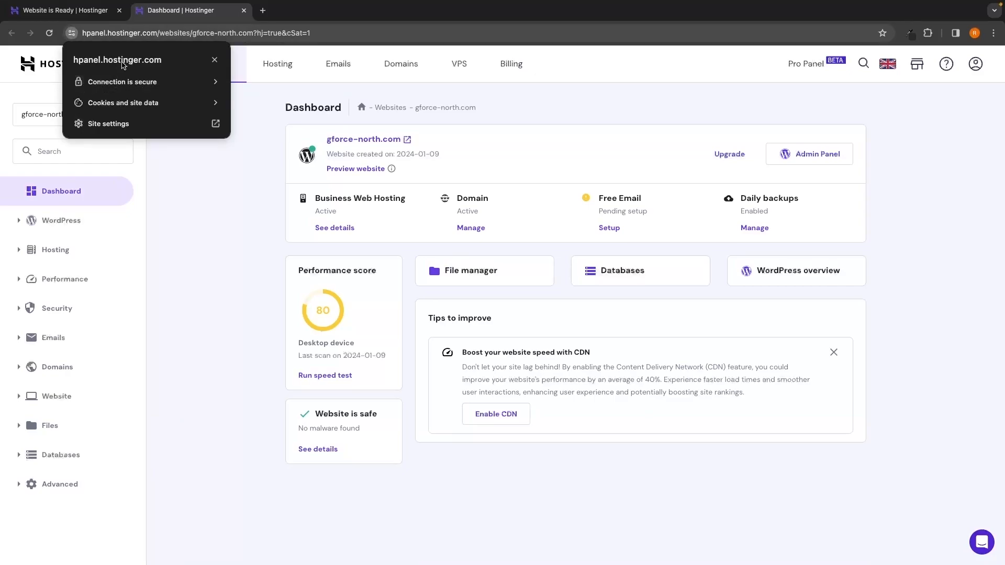
pyautogui.click(141, 84)
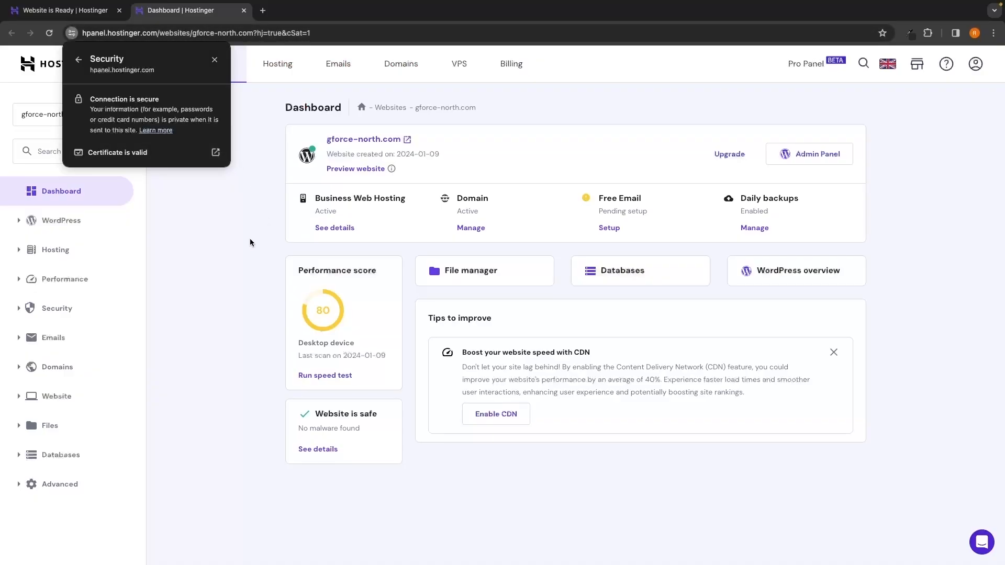
pyautogui.click(250, 238)
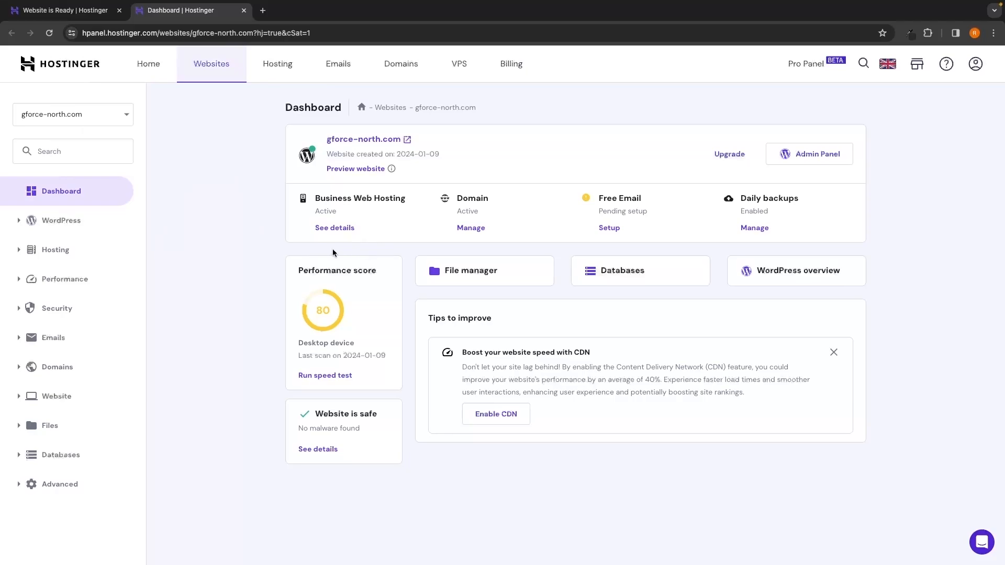
# Step: Check the type, status and available actions of the SSL certificate for gforce-north.com, and return to the site dashboard
pyautogui.click(62, 312)
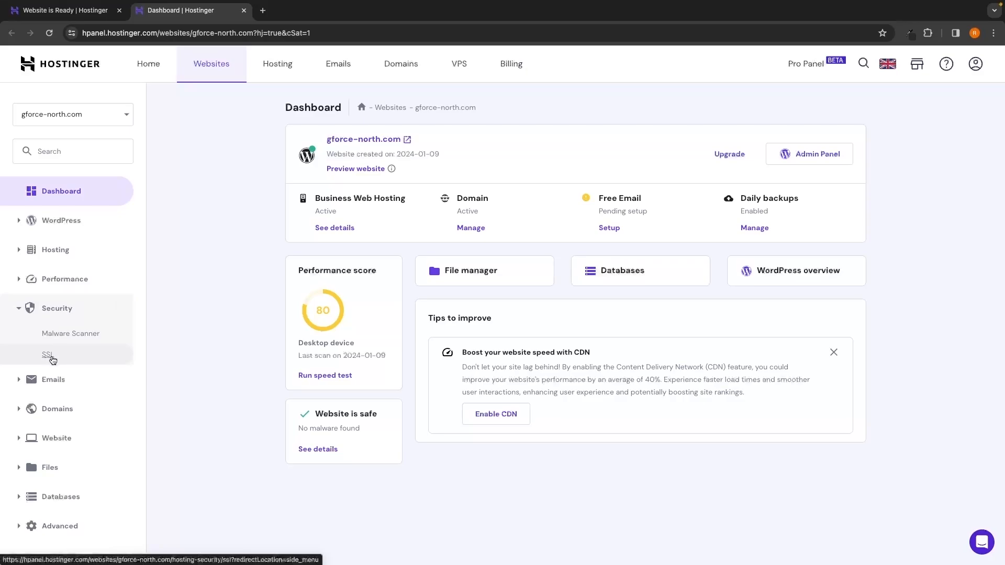
pyautogui.click(52, 359)
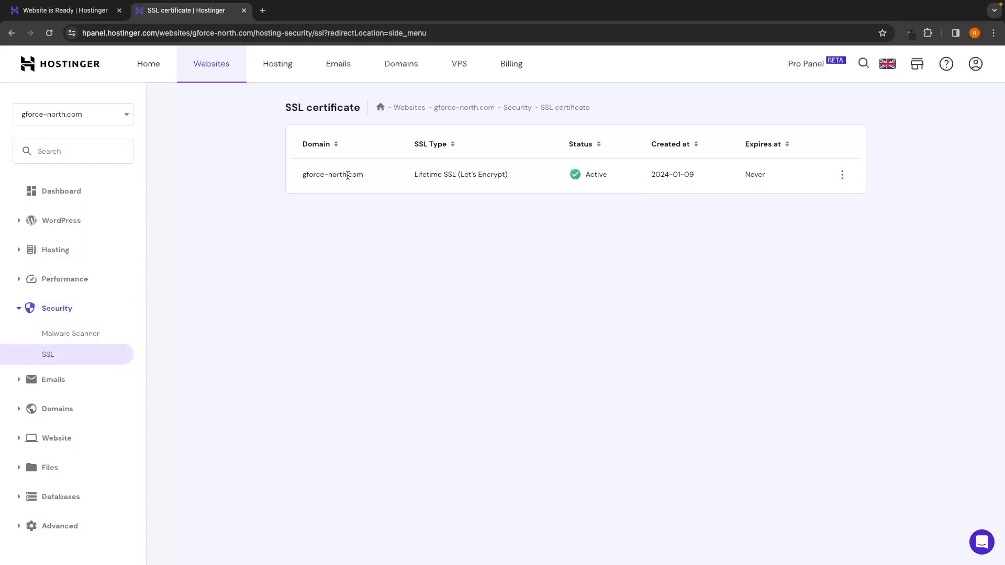
pyautogui.moveTo(415, 174); pyautogui.dragTo(470, 174)
pyautogui.click(564, 231)
pyautogui.click(841, 176)
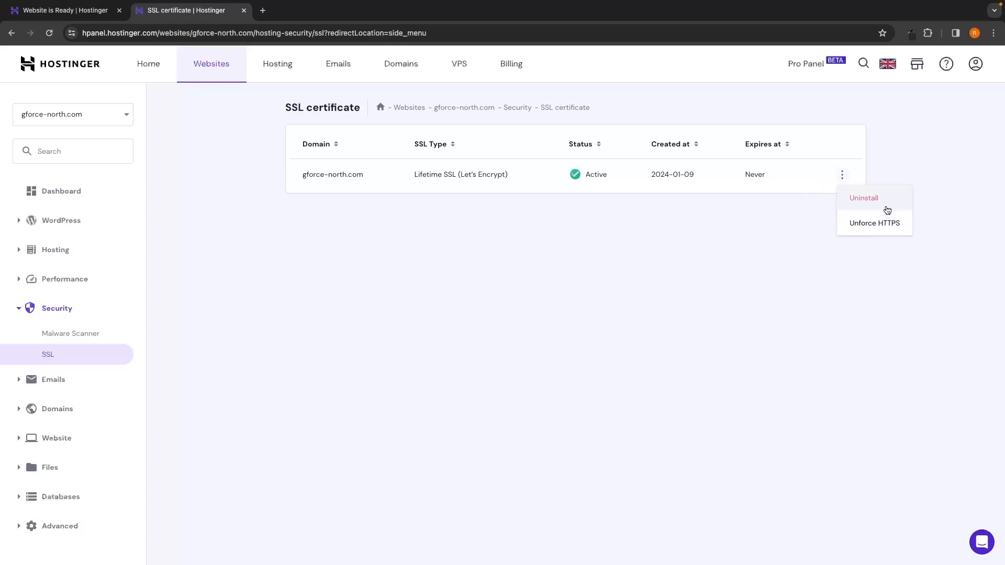
pyautogui.hotkey('alt', 'Left')
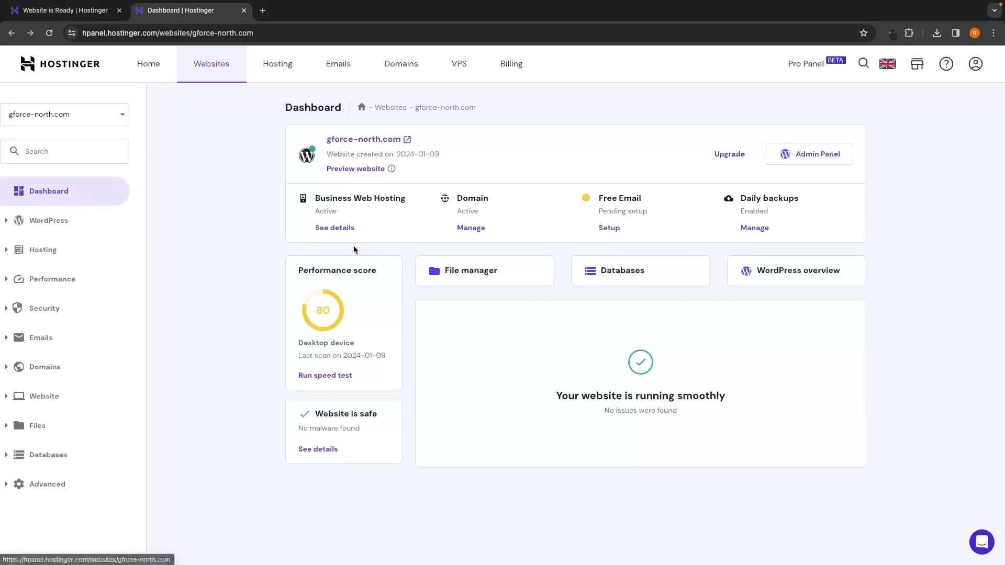
# Step: Open the management page of the gforce-north.com domain from the site dashboard and read its verification notice
pyautogui.moveTo(457, 198); pyautogui.dragTo(491, 202)
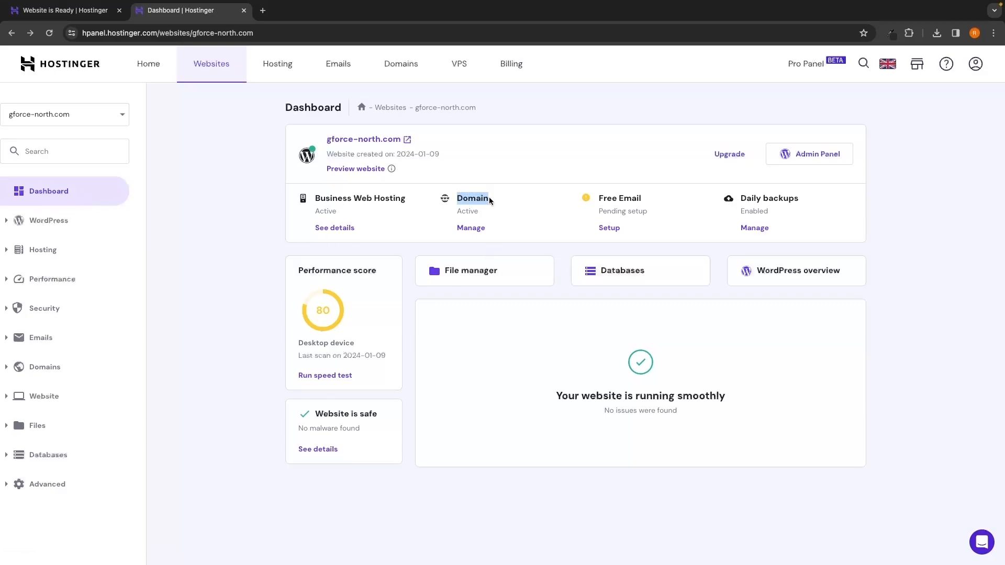
pyautogui.click(463, 214)
pyautogui.click(478, 231)
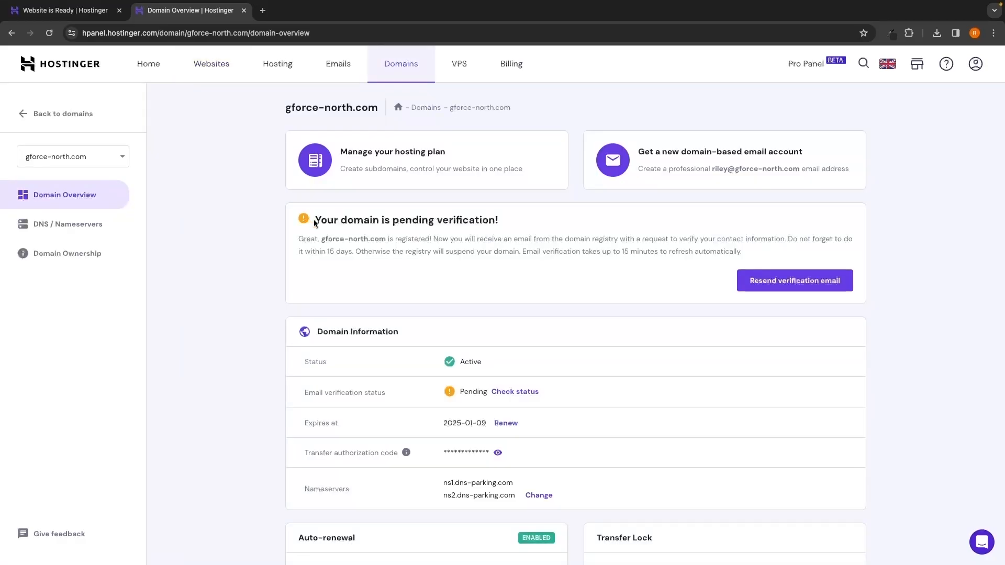
pyautogui.moveTo(313, 219); pyautogui.dragTo(509, 225)
pyautogui.click(511, 225)
# Step: Verify the domain's contact e-mail through the link in Hostinger's Gmail message and close the Gmail and verification tabs
pyautogui.click(262, 11)
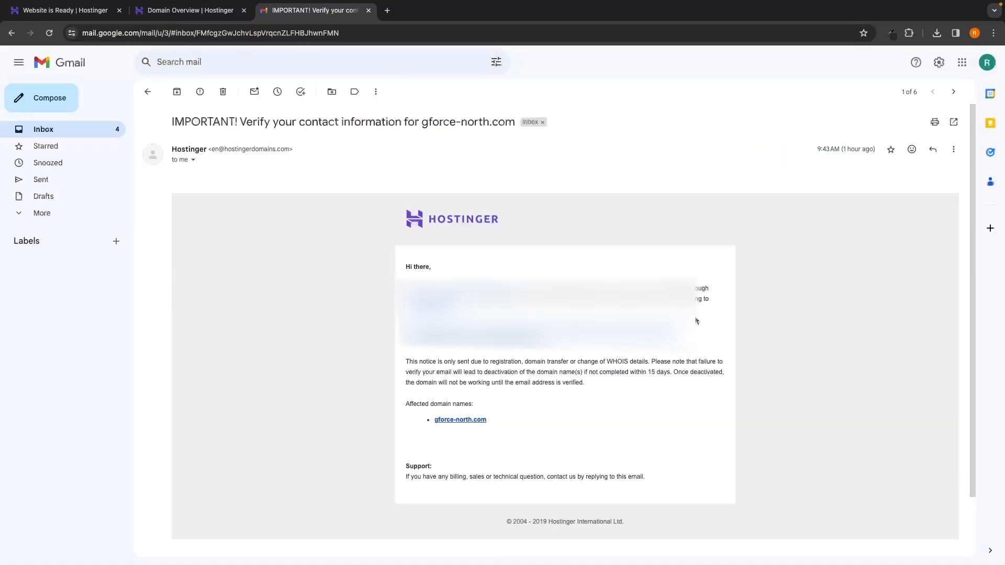
pyautogui.scroll(-3, 700, 318)
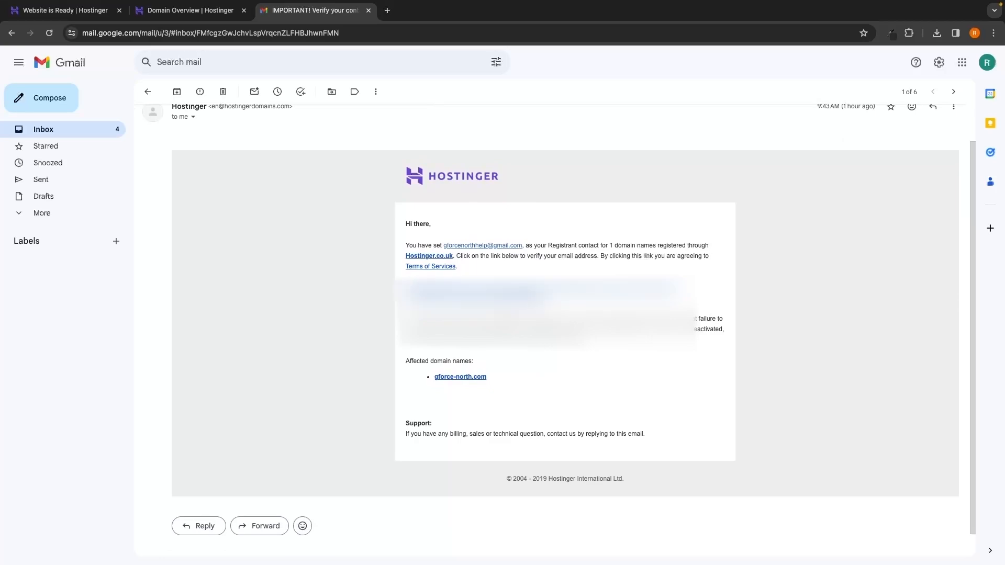
pyautogui.click(527, 293)
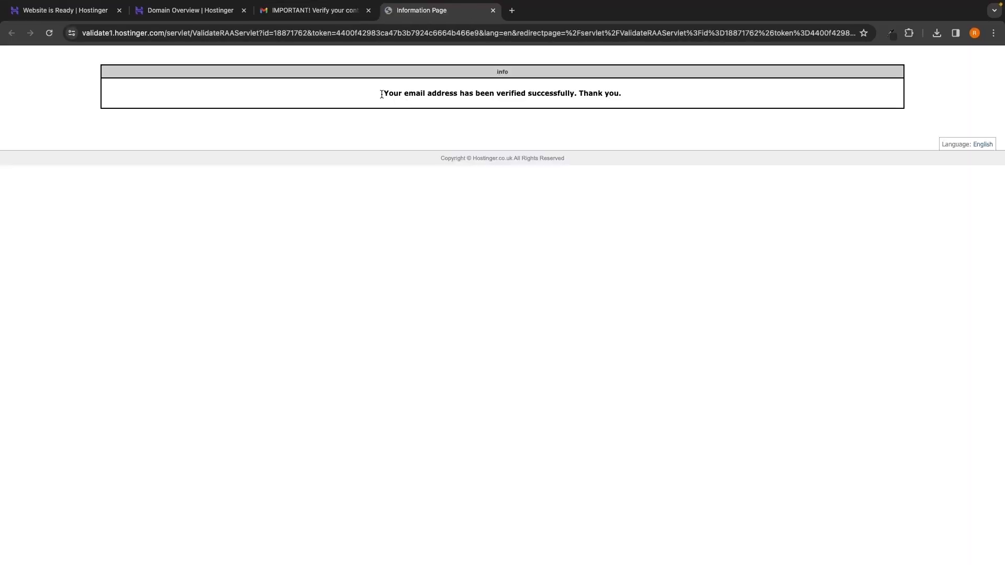
pyautogui.moveTo(379, 93); pyautogui.dragTo(619, 101)
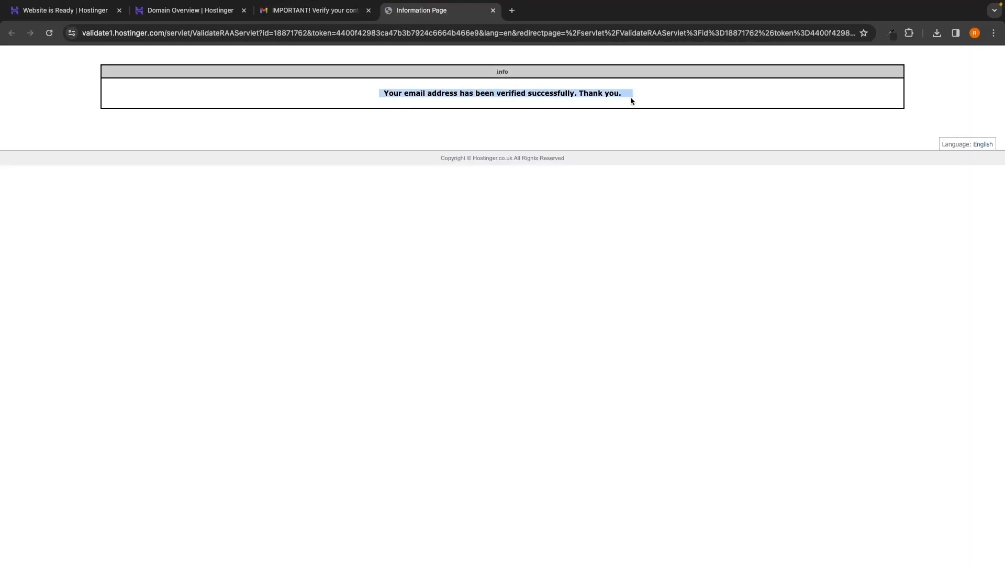
pyautogui.click(638, 113)
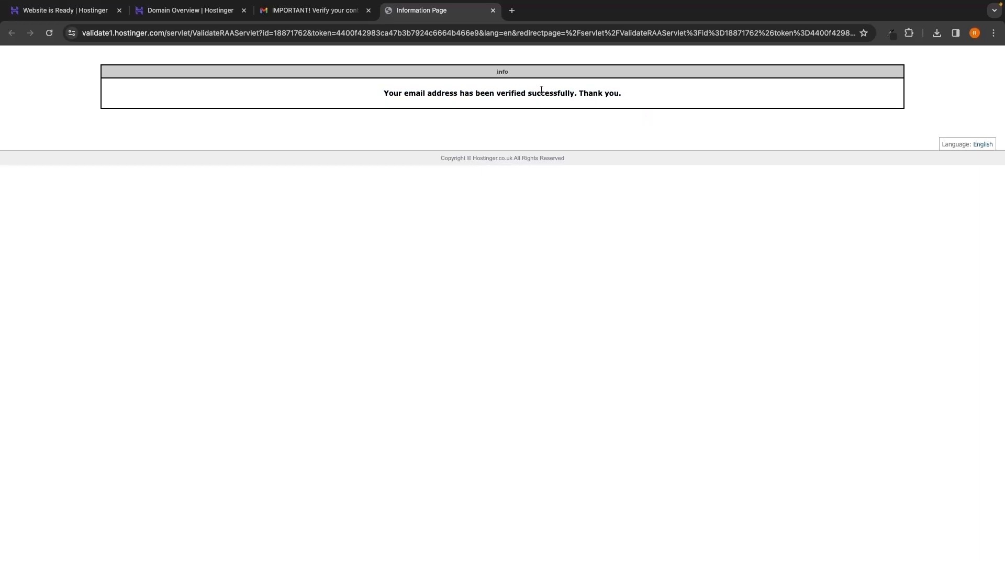
pyautogui.click(369, 11)
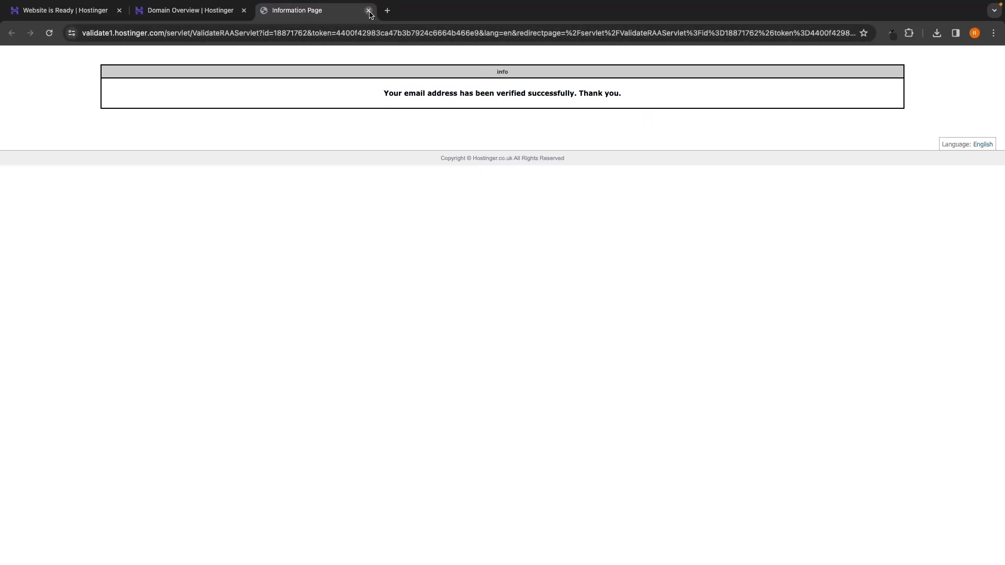
pyautogui.click(369, 10)
# Step: Reload the domain overview and check the e-mail verification status of gforce-north.com
pyautogui.click(49, 33)
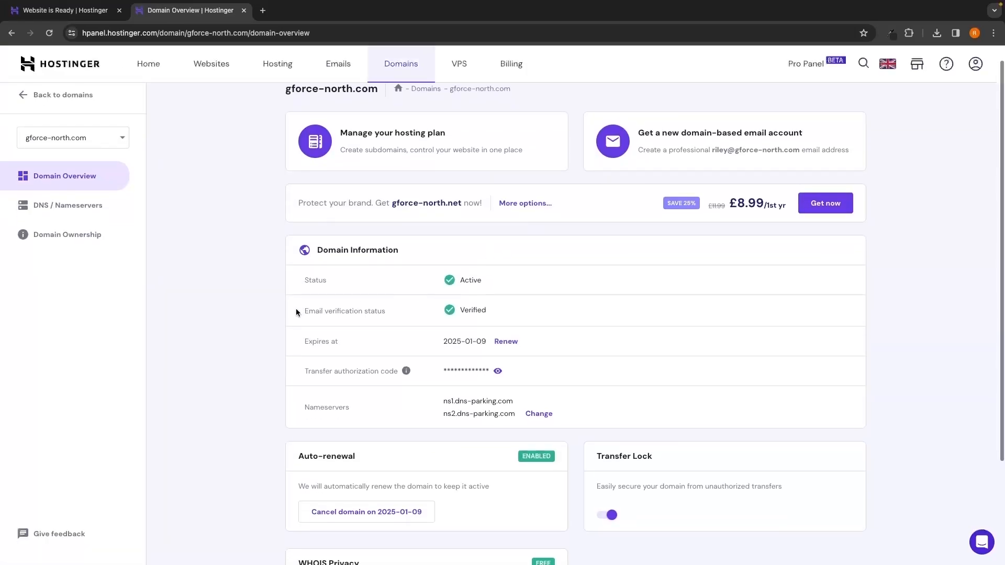
pyautogui.moveTo(296, 312); pyautogui.dragTo(424, 313)
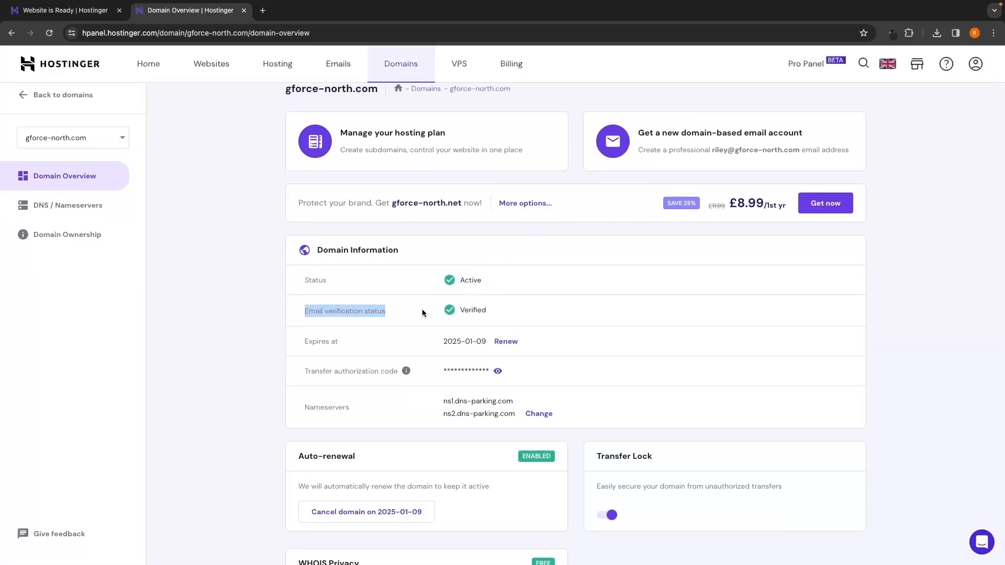
pyautogui.click(499, 310)
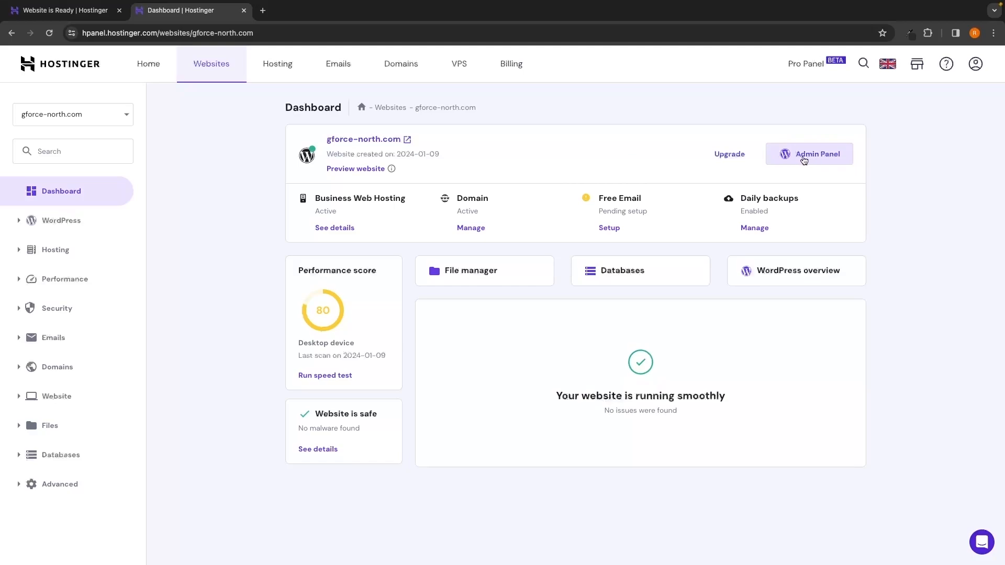
# Step: Open the WordPress admin panel of gforce-north.com and go to its main dashboard
pyautogui.click(802, 159)
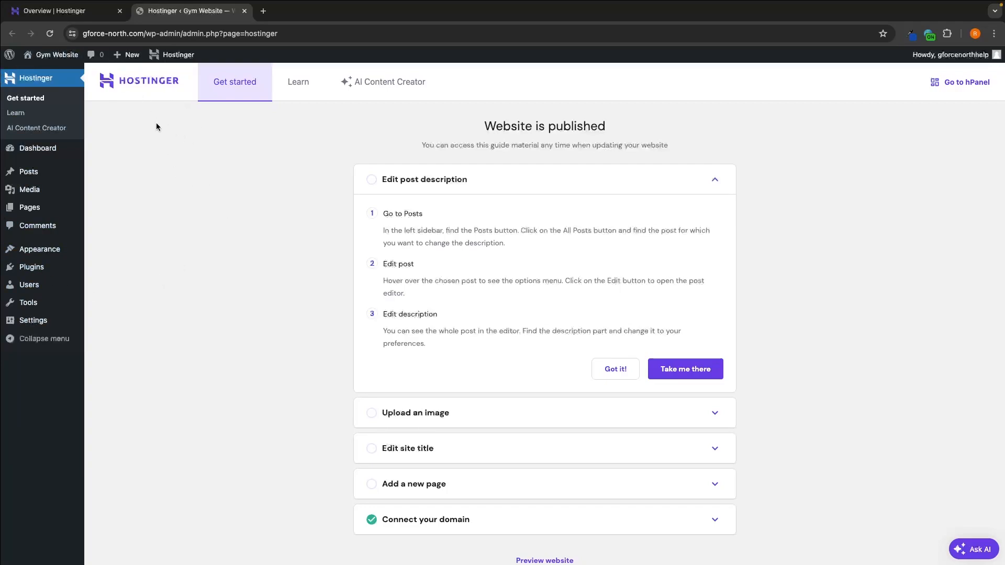
pyautogui.click(40, 152)
pyautogui.moveTo(26, 86)
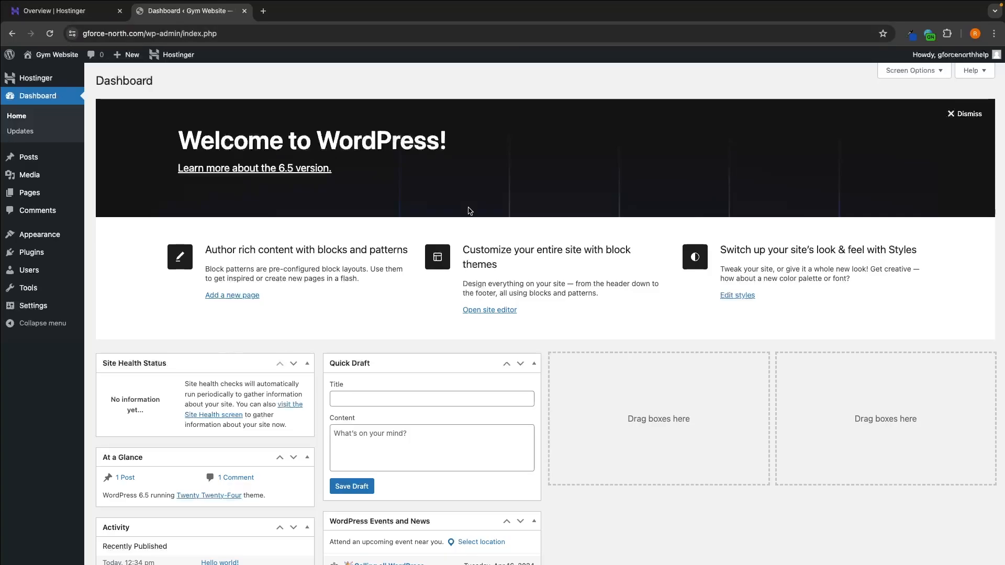
# Step: Shorten the dashboard address to gforce-north.com/wp-admin and load it
pyautogui.click(191, 36)
pyautogui.click(201, 35)
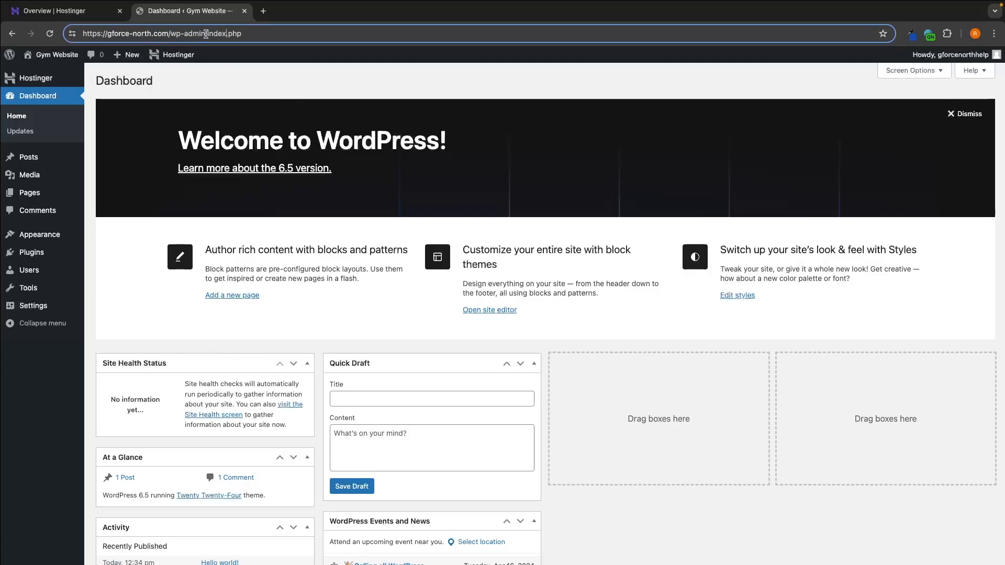
pyautogui.moveTo(206, 34); pyautogui.dragTo(254, 35)
pyautogui.press('BackSpace')
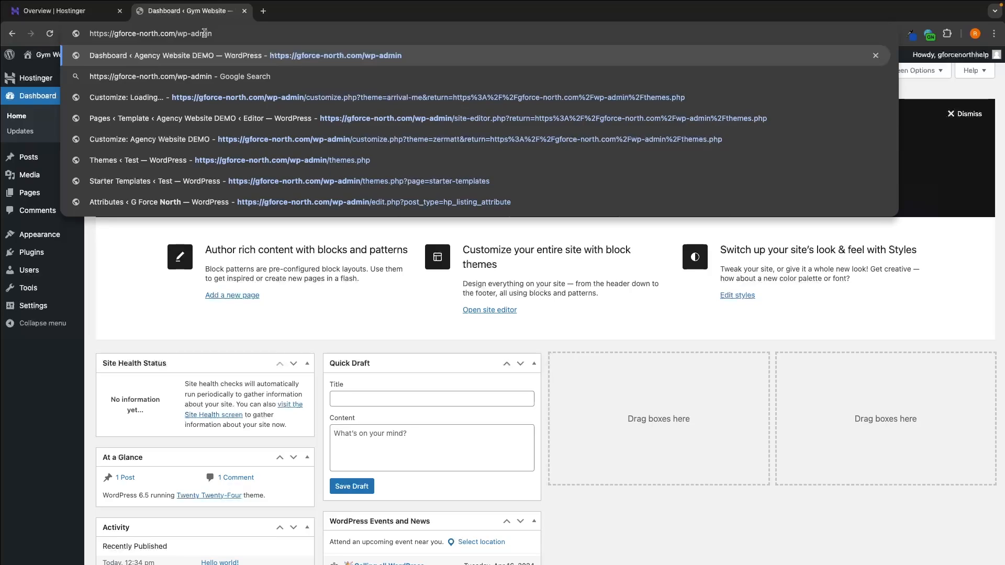
pyautogui.press('Return')
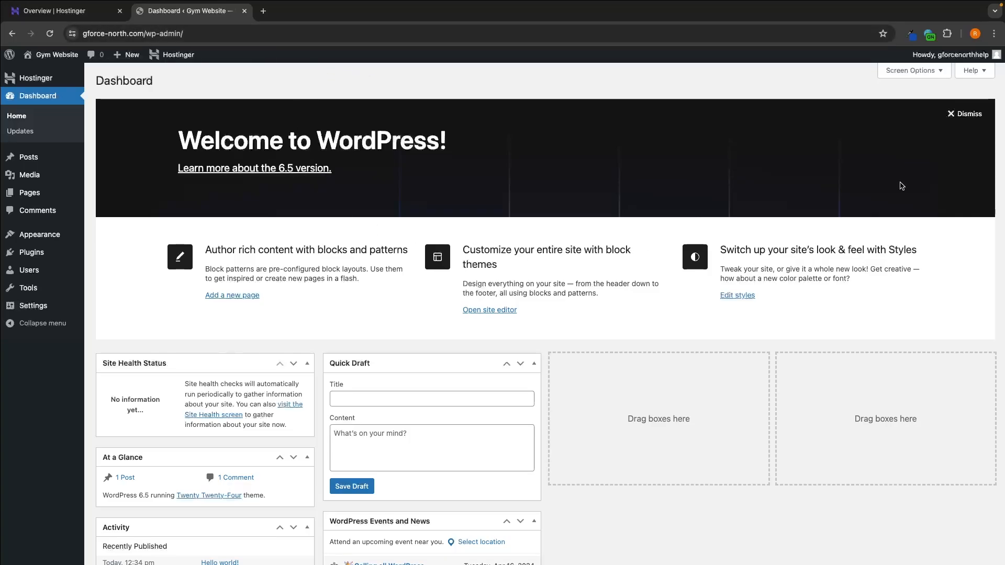
# Step: Bookmark the WordPress admin dashboard page in the browser's bookmarks bar
pyautogui.click(995, 39)
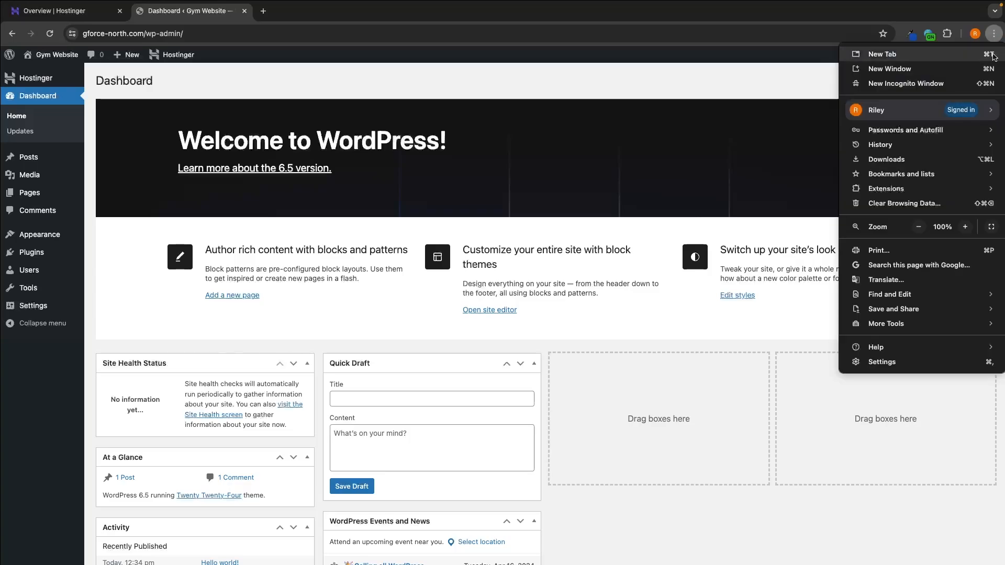
pyautogui.moveTo(927, 180)
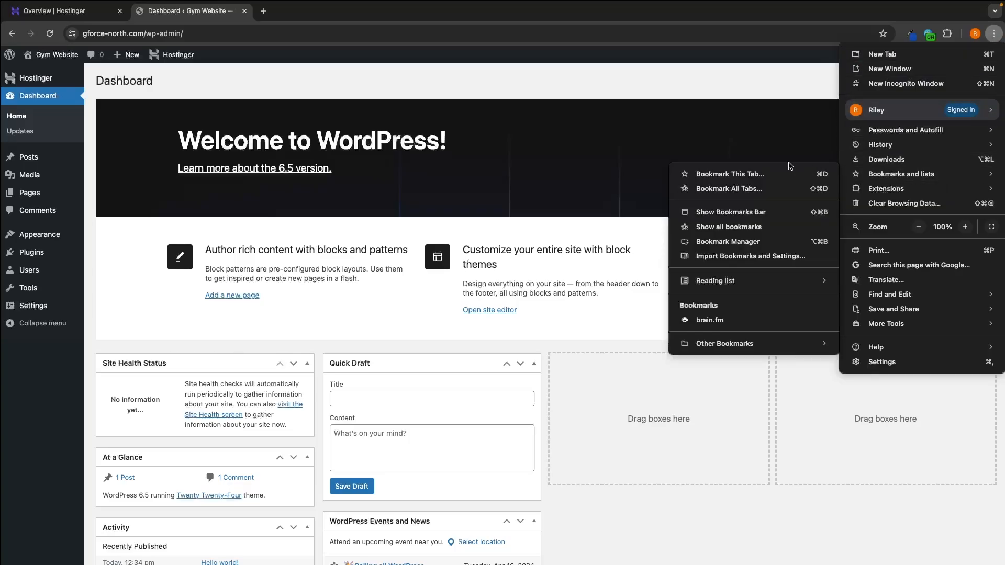
pyautogui.click(760, 174)
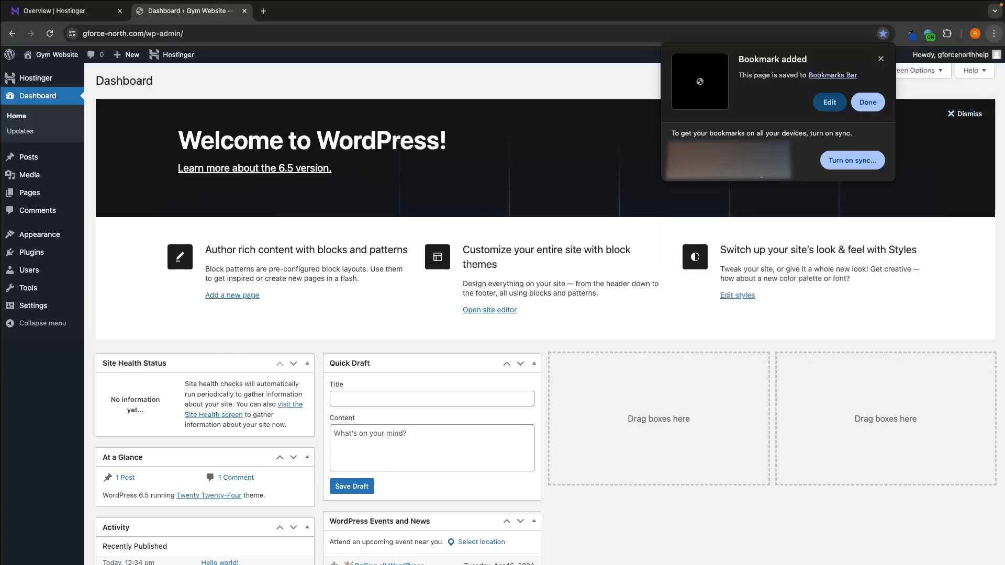
pyautogui.click(863, 106)
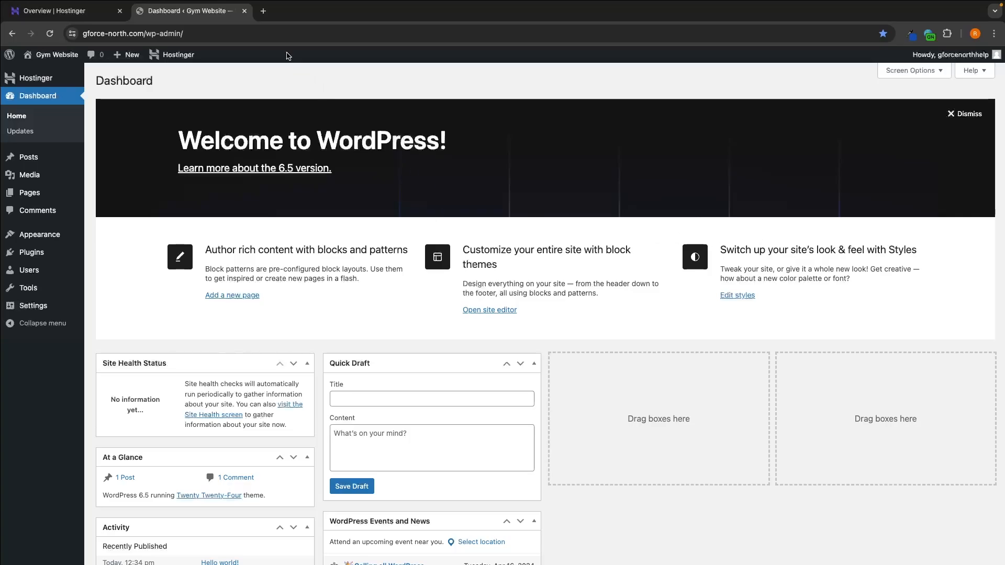
# Step: Open the bookmarked WordPress dashboard in a new tab and close the other two tabs
pyautogui.click(263, 11)
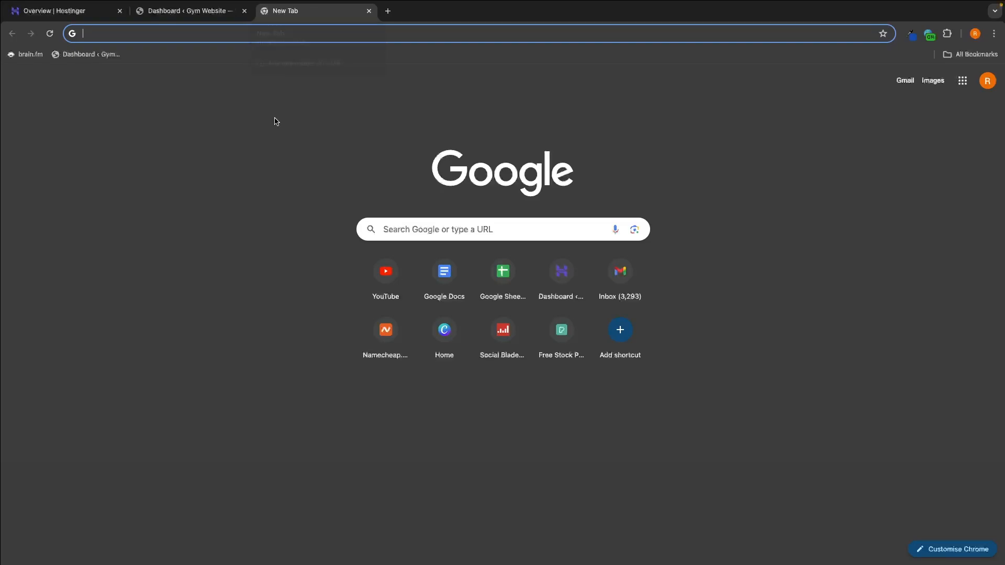
pyautogui.click(97, 61)
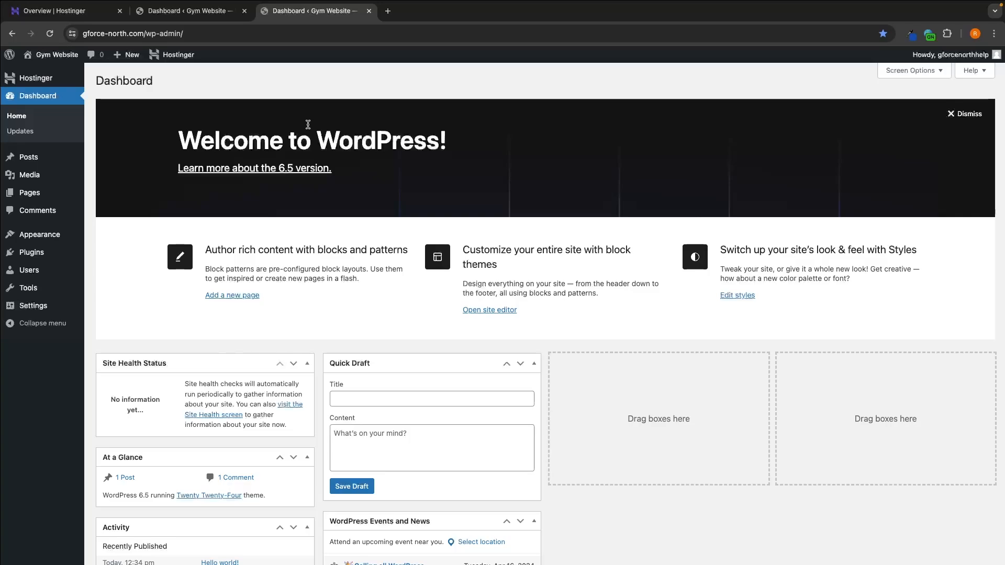
pyautogui.click(119, 11)
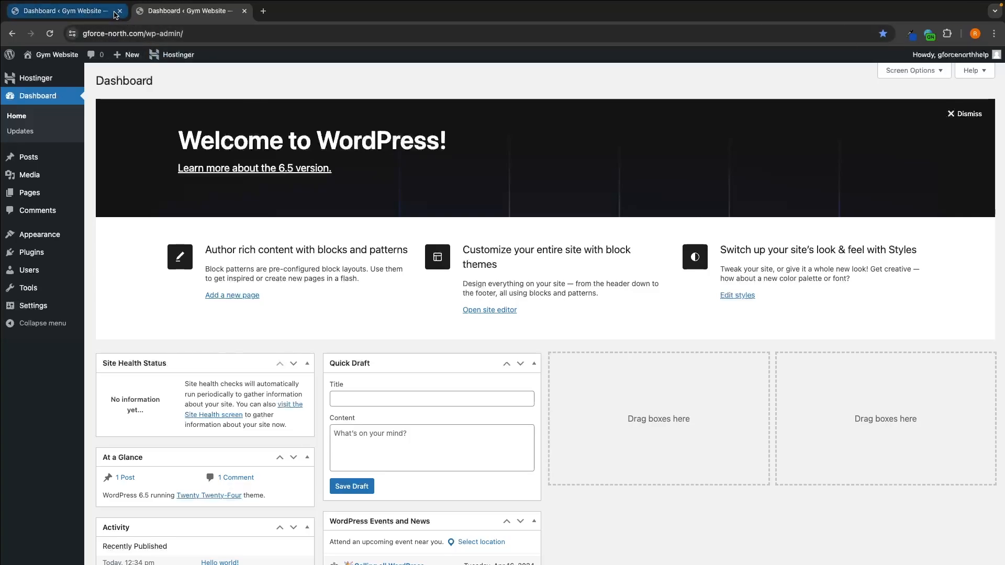
pyautogui.click(117, 12)
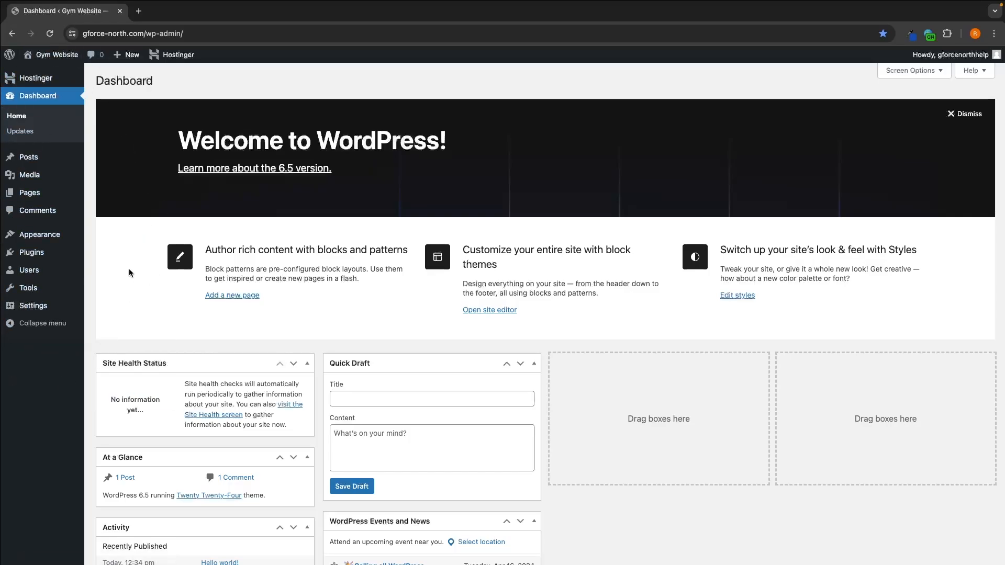
# Step: Open the Themes page of the WordPress site
pyautogui.moveTo(33, 239)
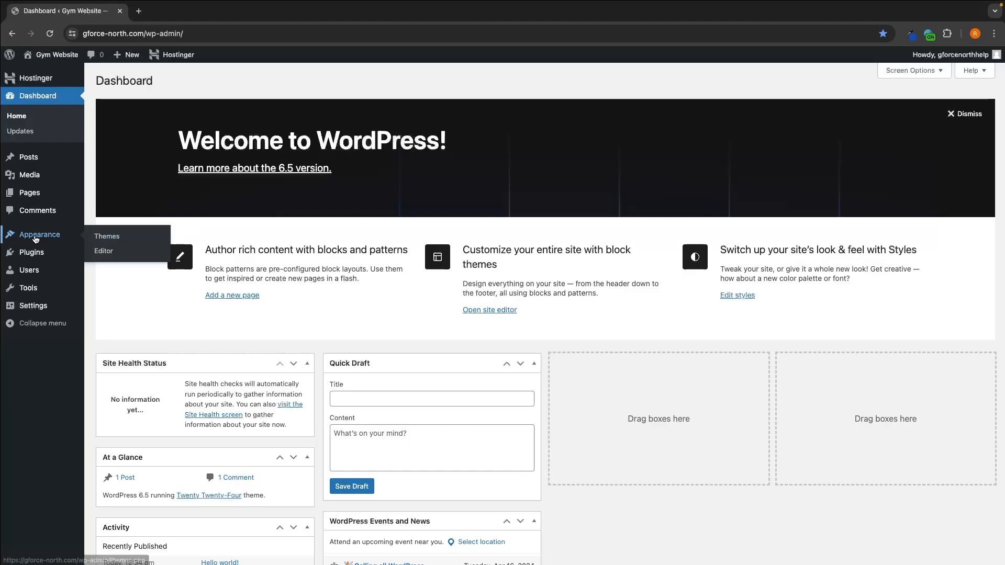
pyautogui.click(109, 239)
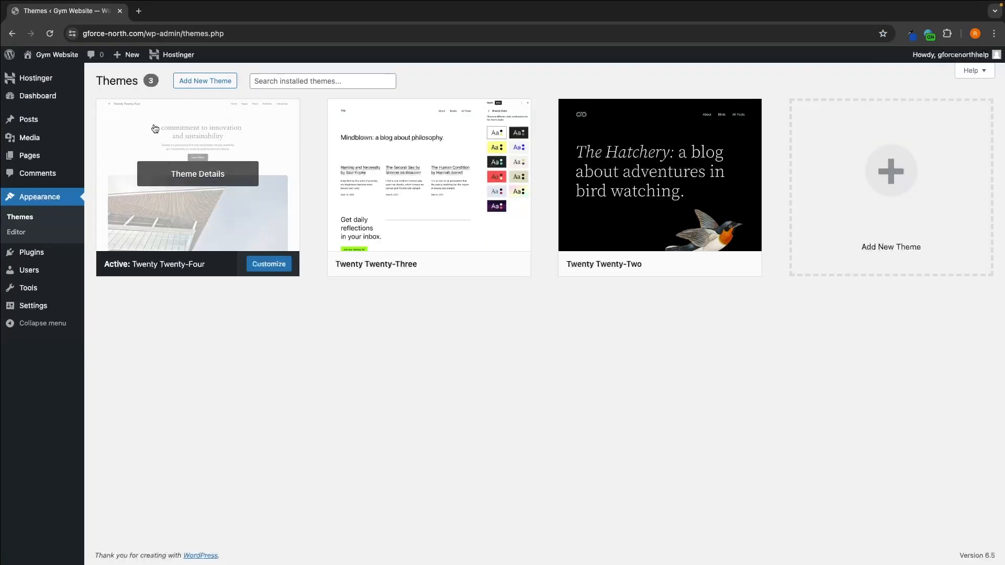
pyautogui.moveTo(95, 80); pyautogui.dragTo(135, 81)
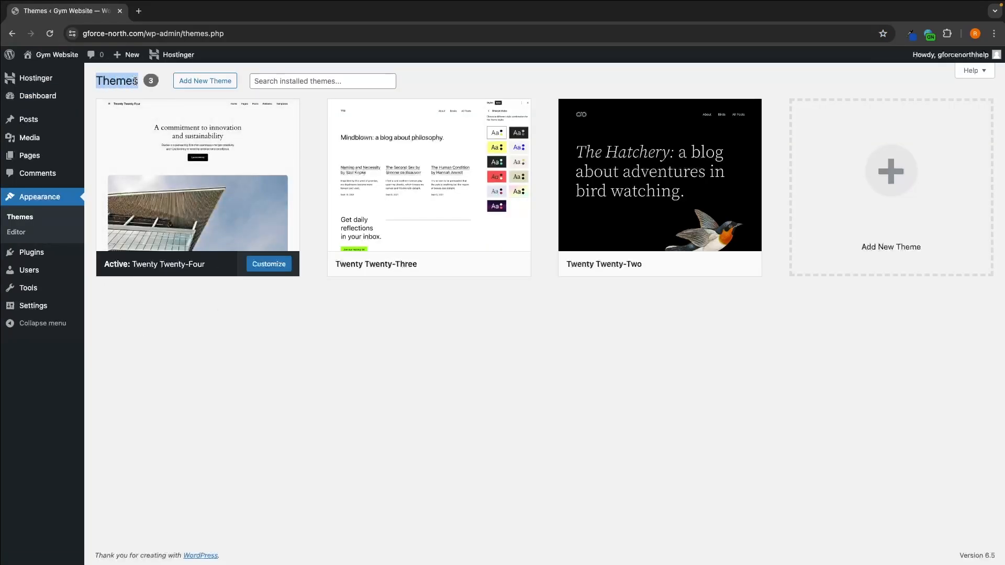
# Step: Open the page for adding new themes and browse through the popular themes offered
pyautogui.click(205, 325)
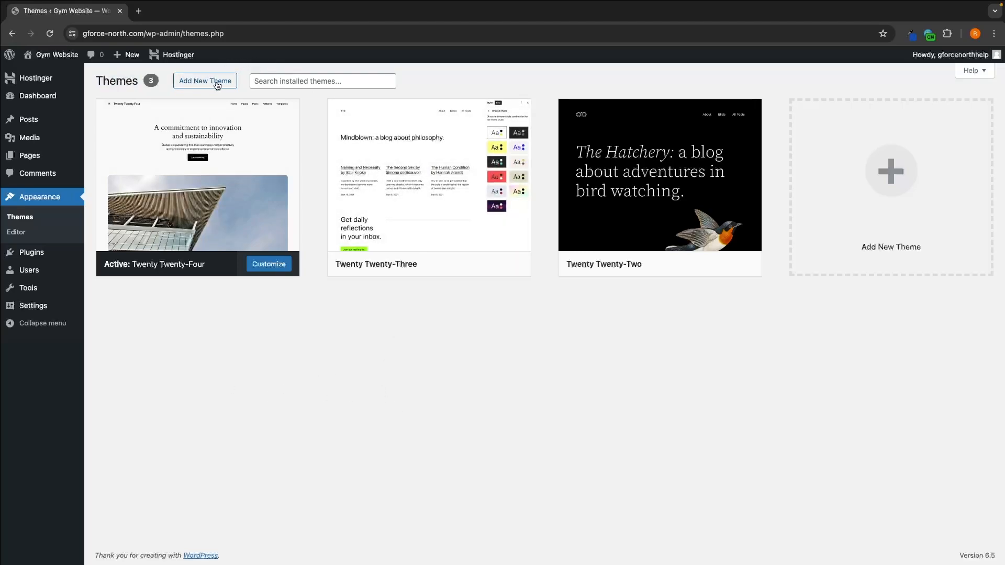
pyautogui.click(198, 86)
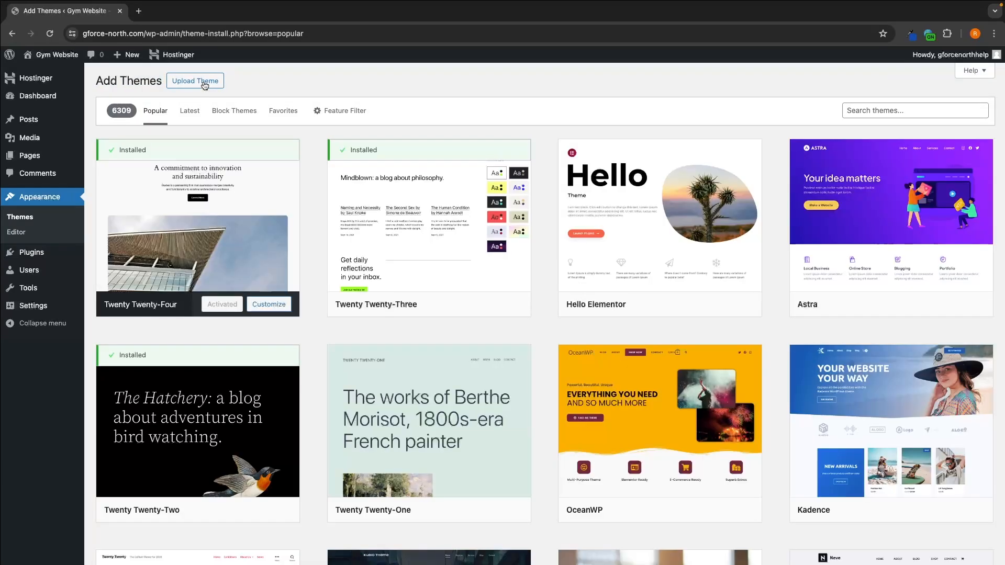
pyautogui.scroll(-12, 508, 272)
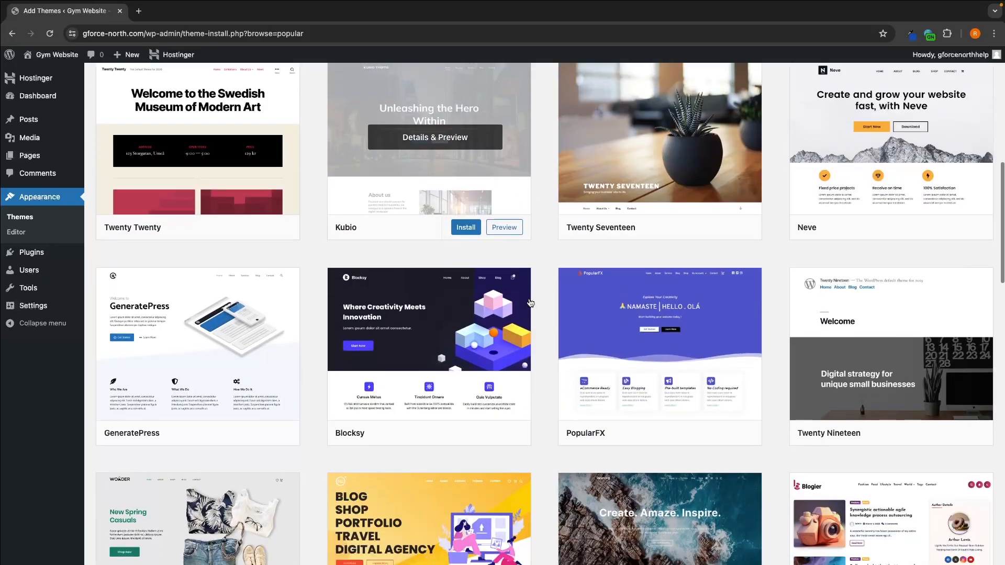
pyautogui.scroll(-13, 528, 302)
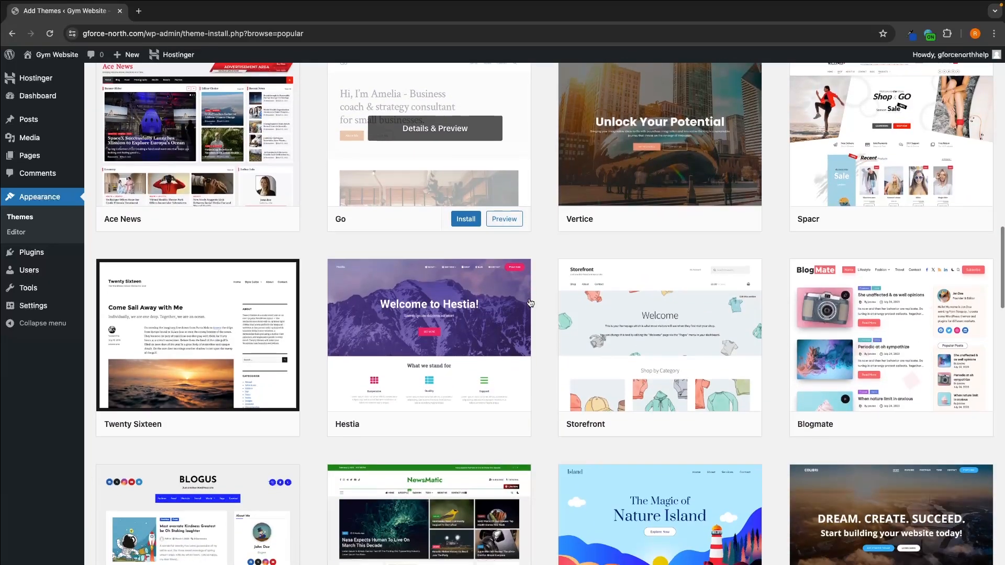
pyautogui.scroll(-11, 531, 304)
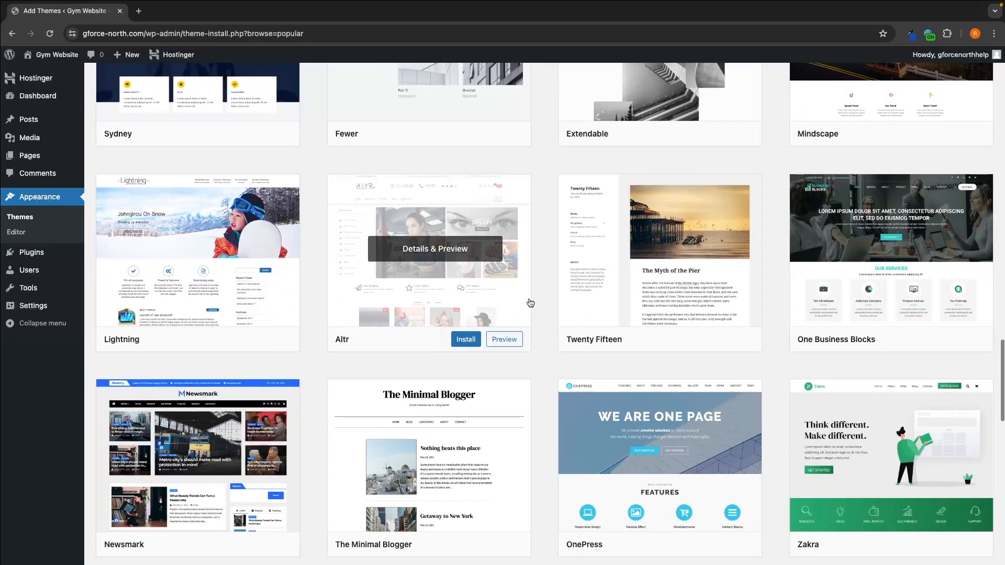
pyautogui.scroll(20, 531, 303)
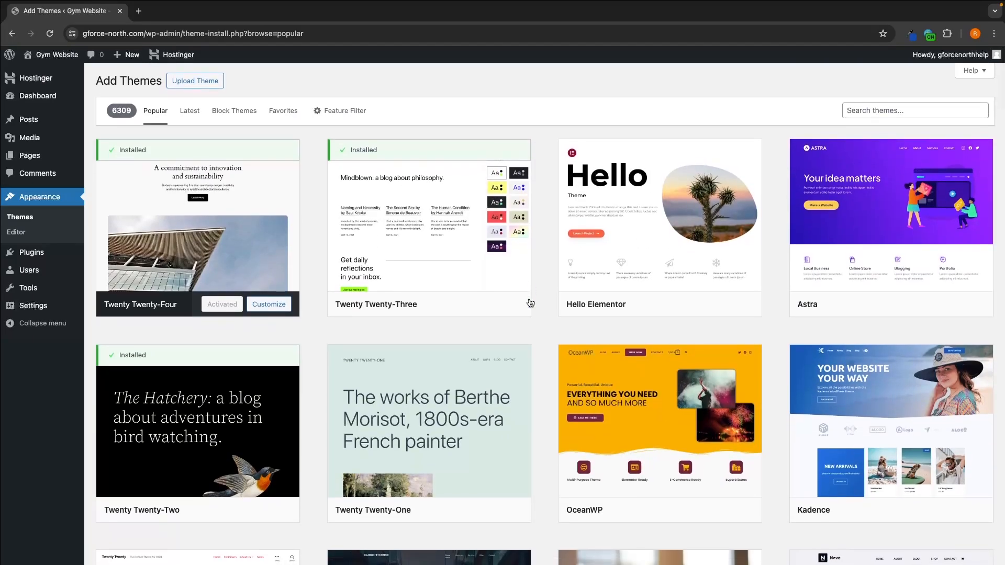
pyautogui.moveTo(530, 304)
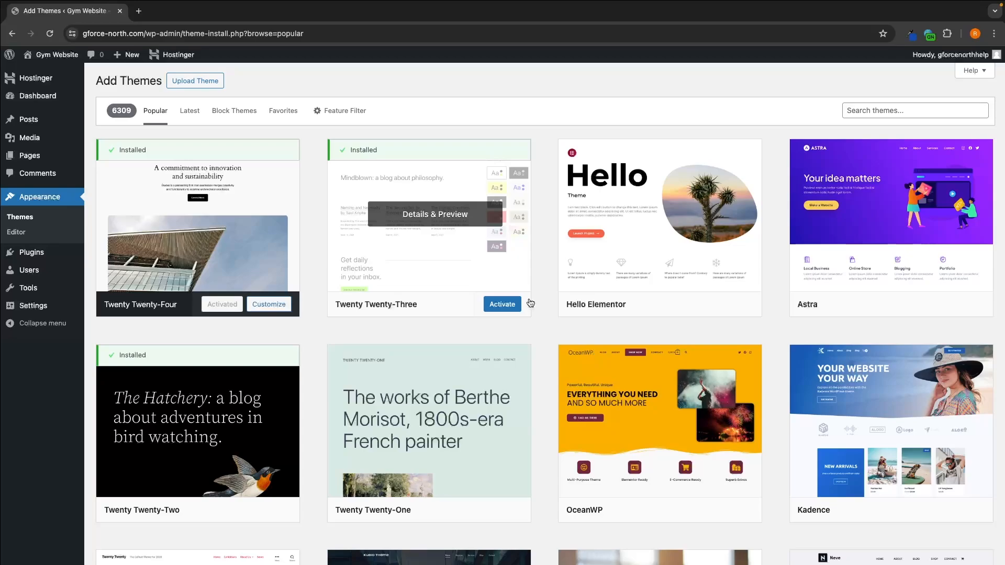
# Step: Search the theme library for "royal elementor"
pyautogui.click(892, 111)
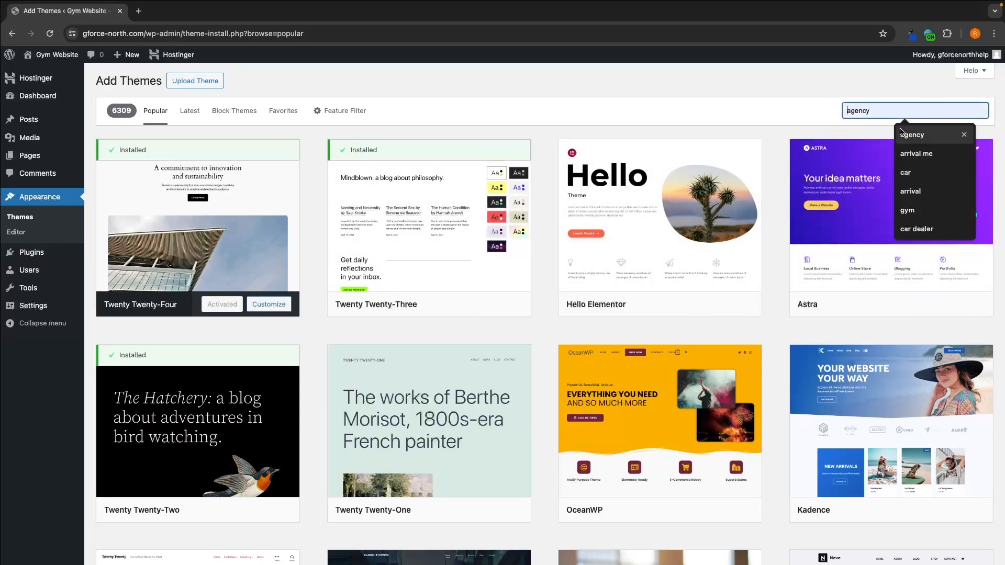
pyautogui.click(799, 88)
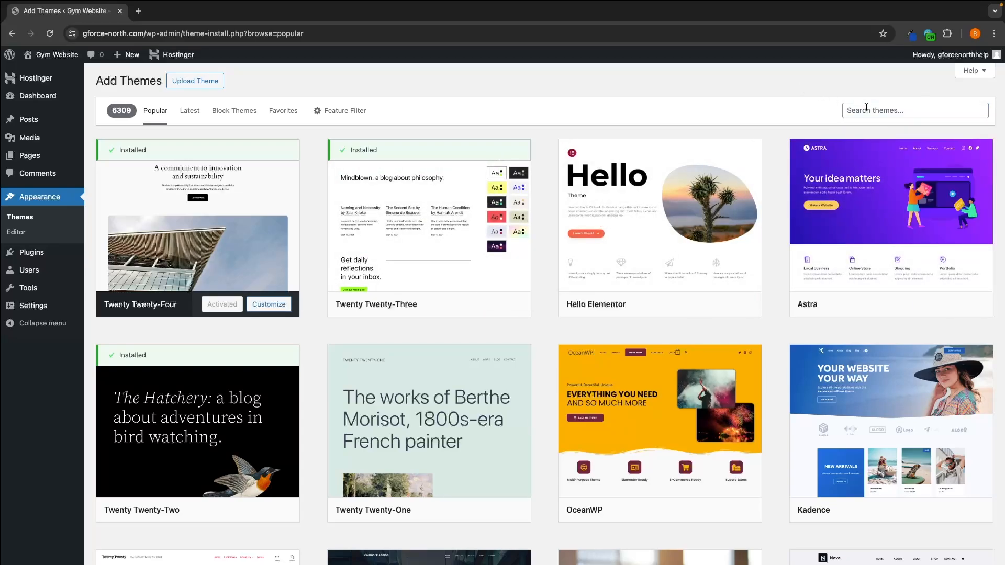
pyautogui.click(876, 112)
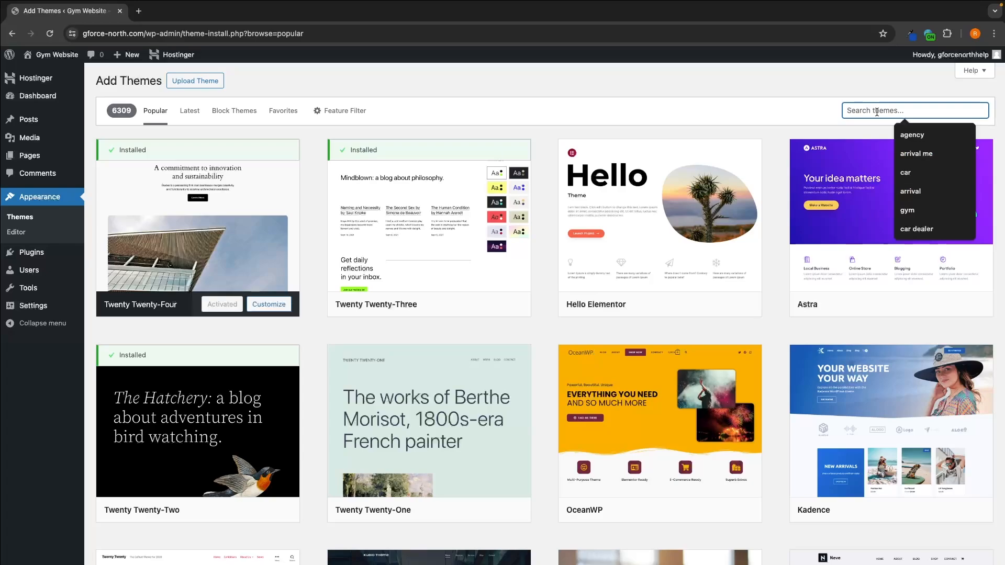
pyautogui.write('royal')
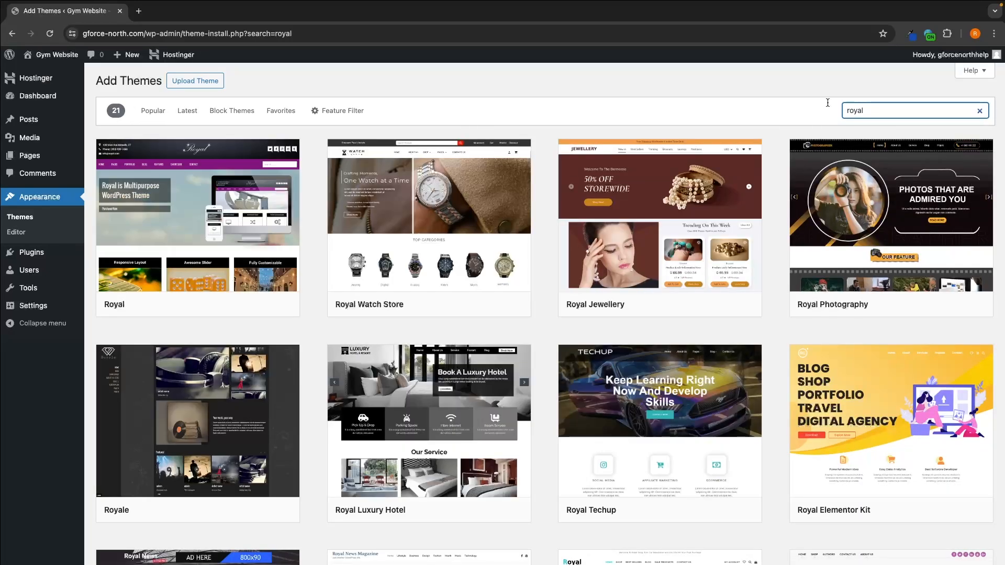
pyautogui.moveTo(820, 519)
pyautogui.moveTo(888, 403)
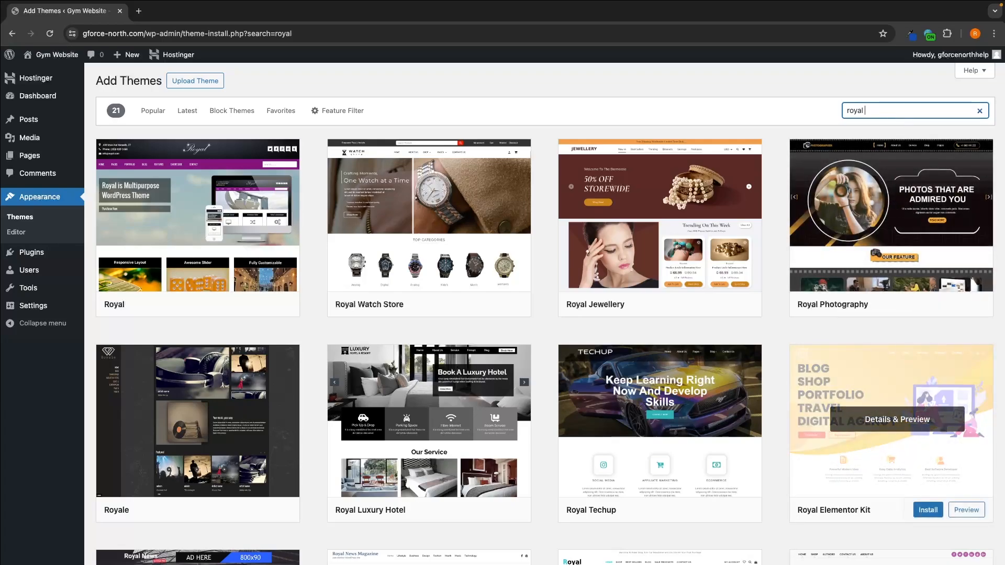
pyautogui.write('lemeot')
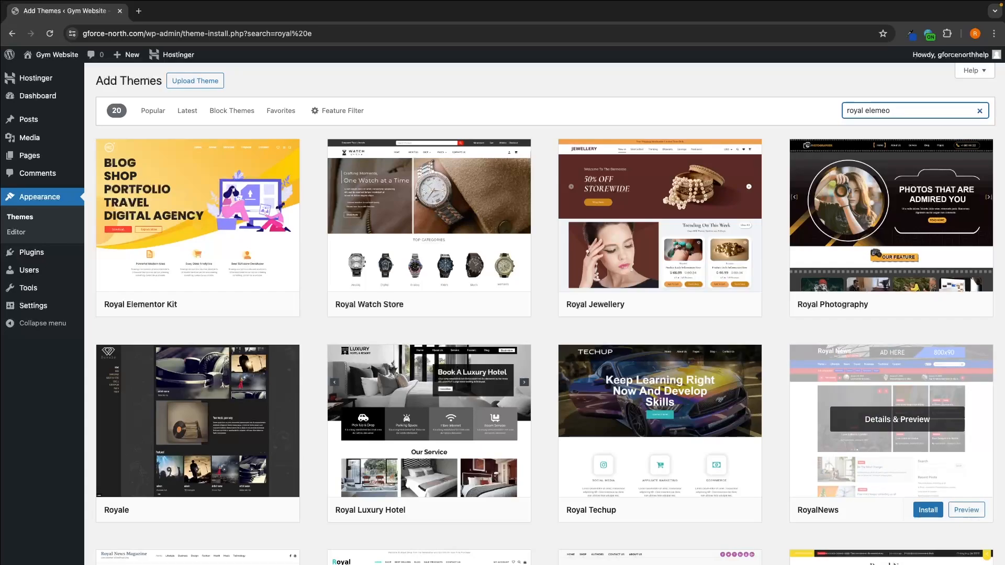
pyautogui.write('e')
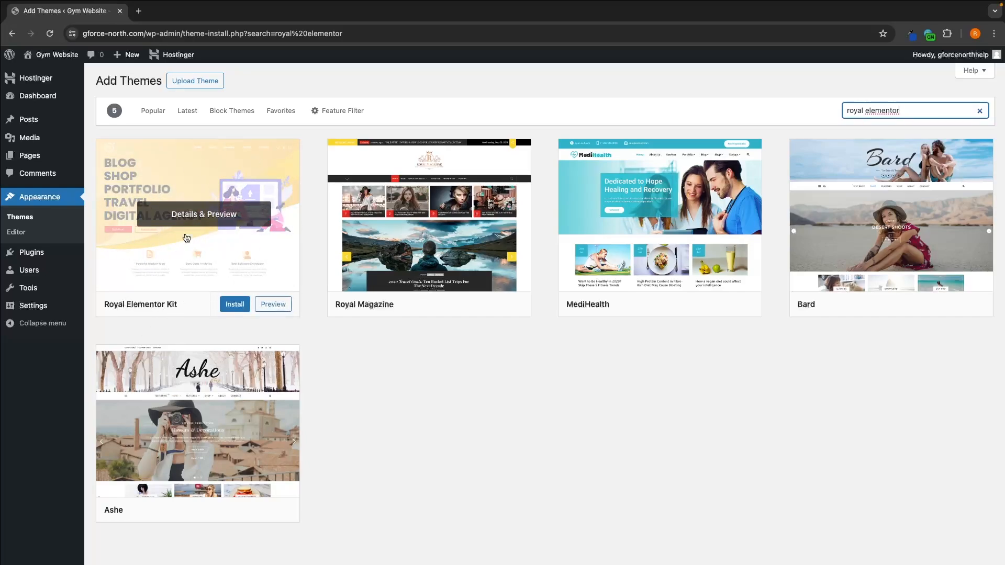
# Step: Install the Royal Elementor Kit theme and activate it
pyautogui.click(243, 309)
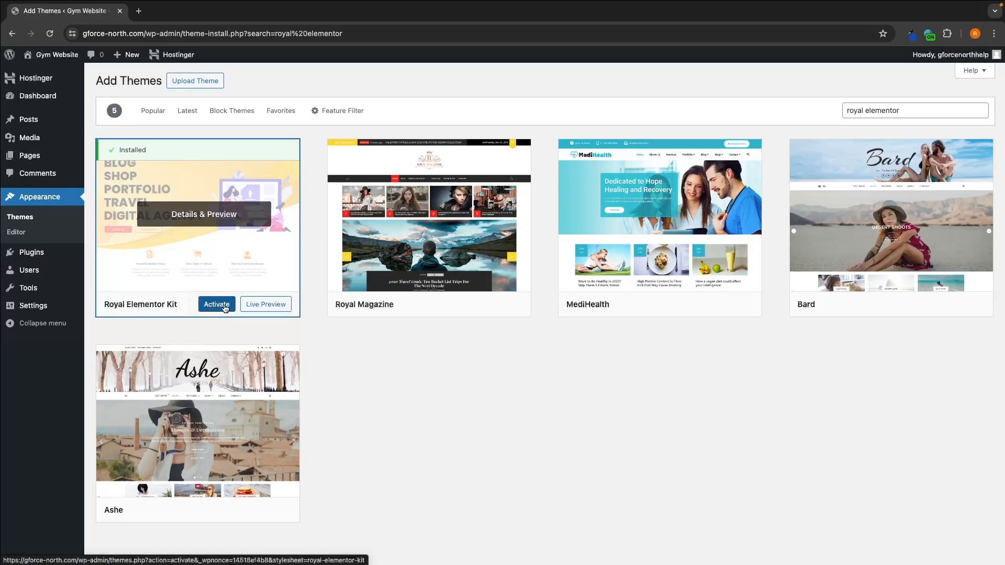
pyautogui.click(225, 309)
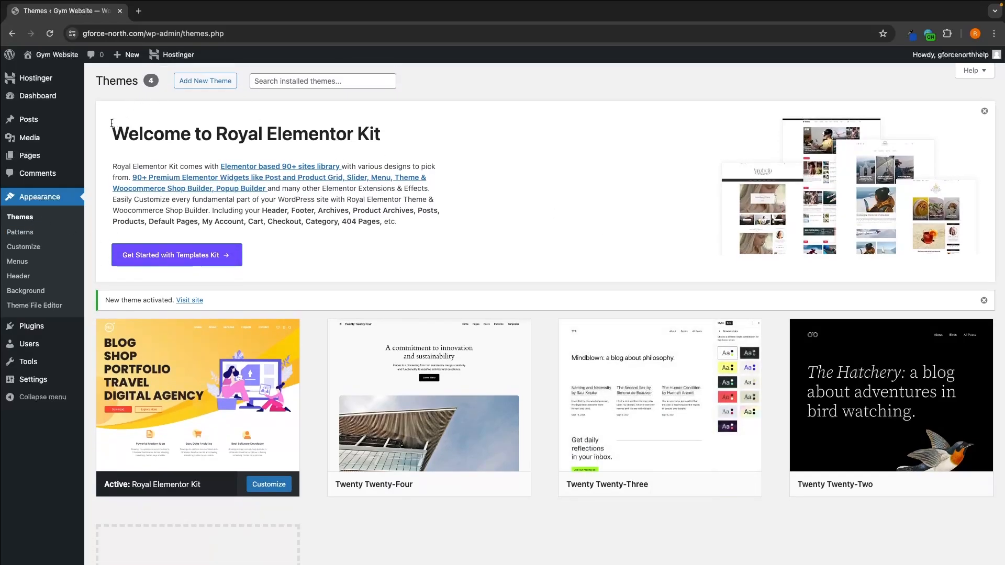
pyautogui.moveTo(110, 136); pyautogui.dragTo(390, 141)
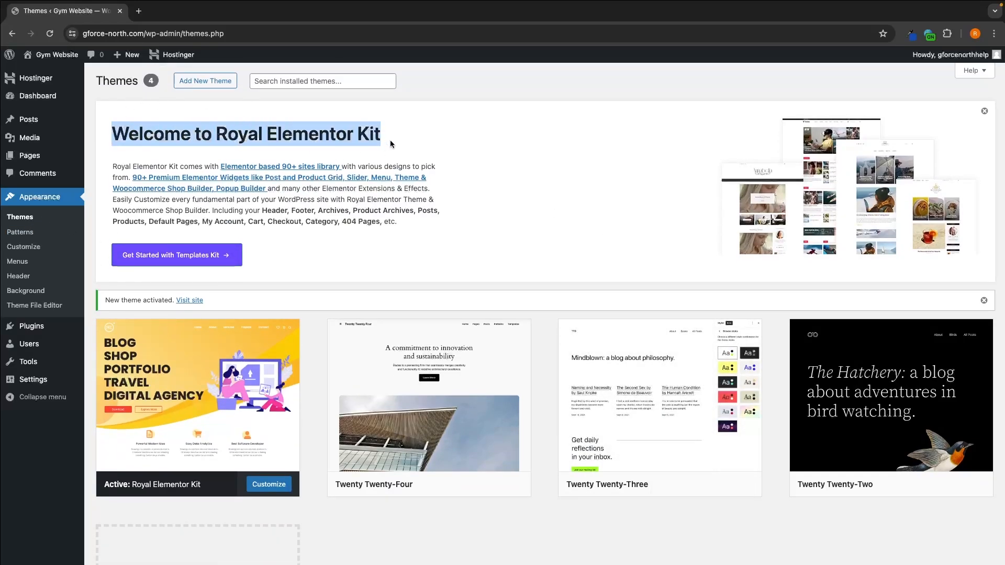
pyautogui.click(393, 142)
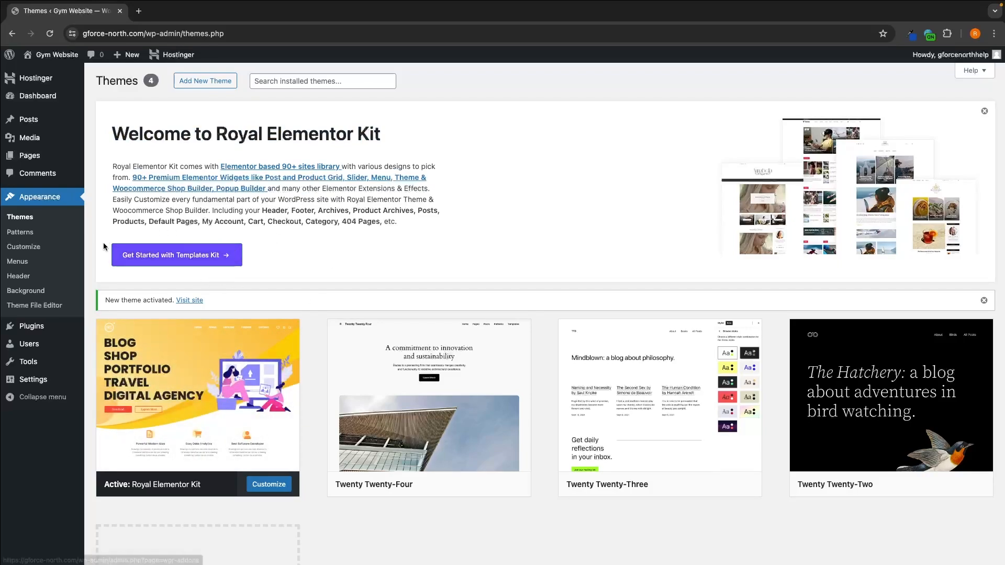
# Step: Get started with the Templates Kit, allowing its update notifications, and search the kit library for "gym"
pyautogui.click(213, 261)
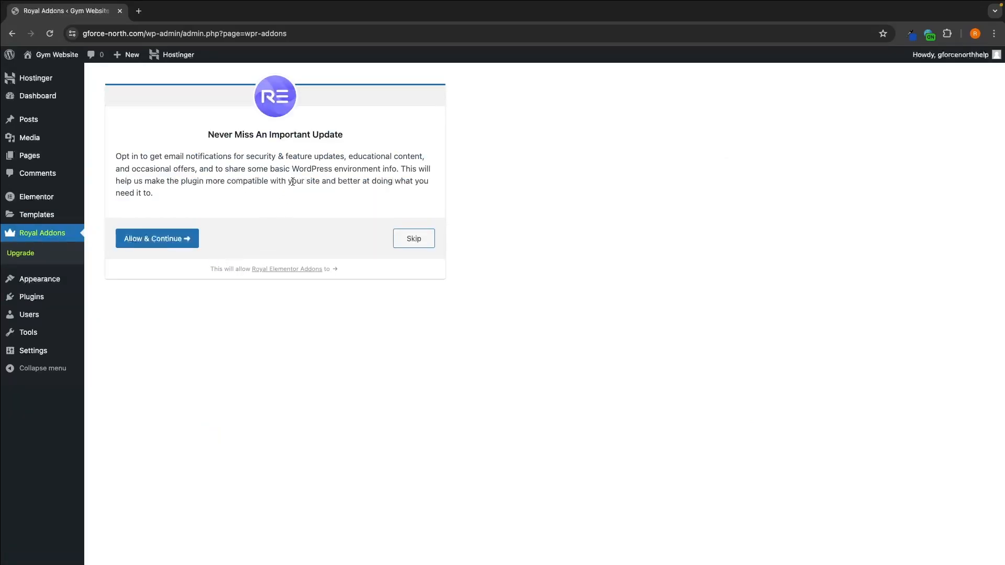
pyautogui.click(164, 236)
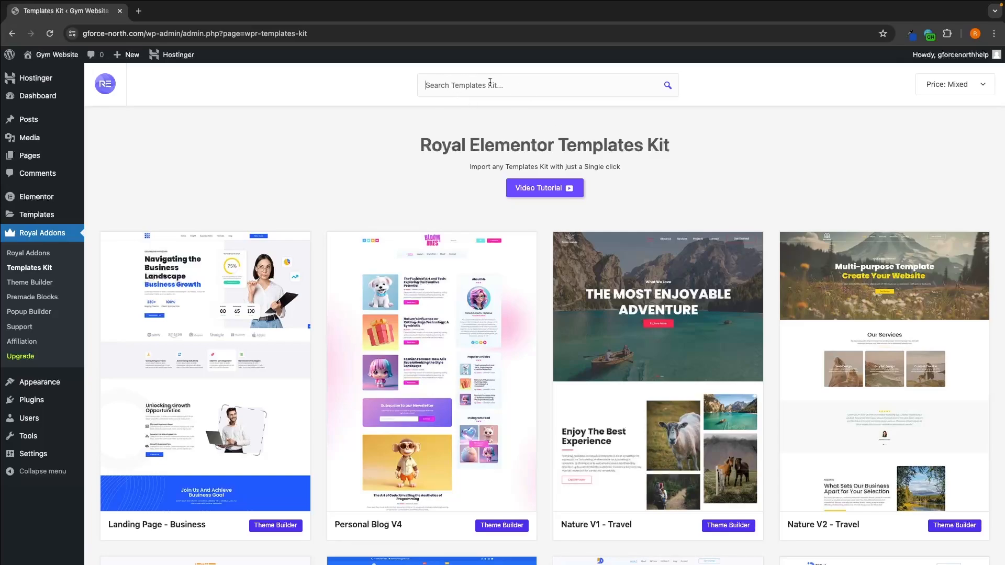
pyautogui.write('gym')
pyautogui.scroll(-1, 414, 138)
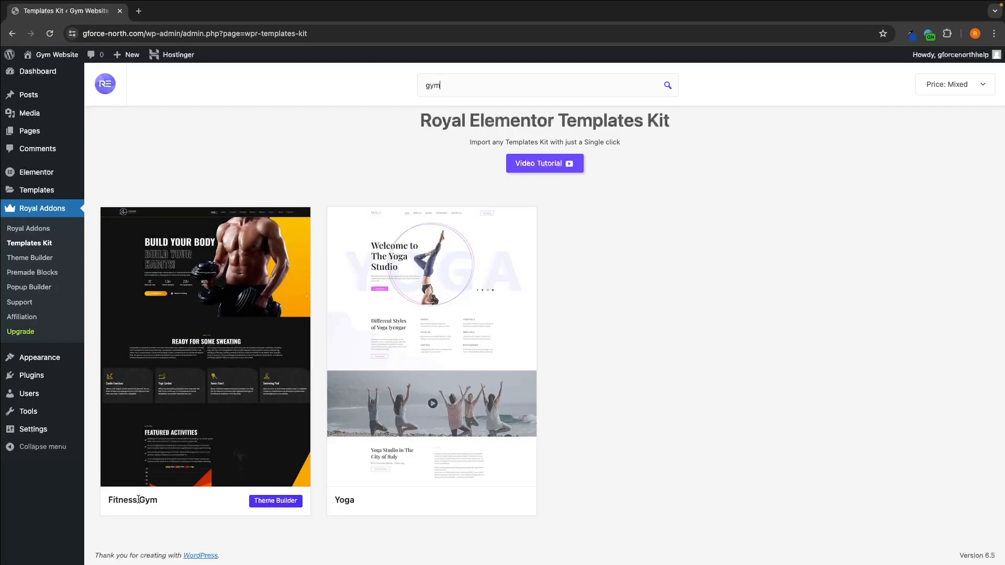
# Step: Open the Fitness Gym templates kit and look through its page templates
pyautogui.click(201, 316)
pyautogui.scroll(-8, 258, 318)
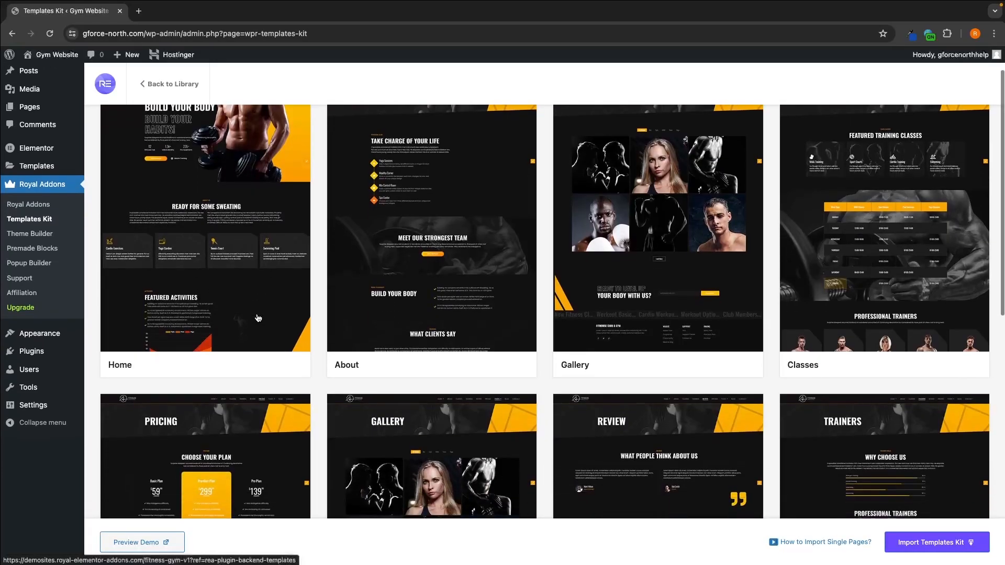
pyautogui.scroll(8, 258, 318)
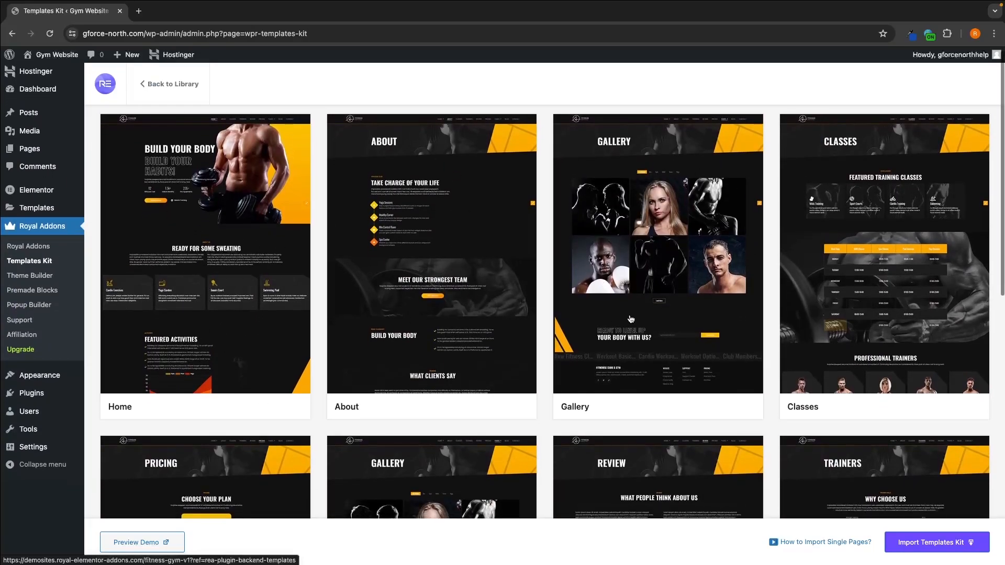
pyautogui.scroll(-5, 837, 252)
pyautogui.scroll(-7, 873, 263)
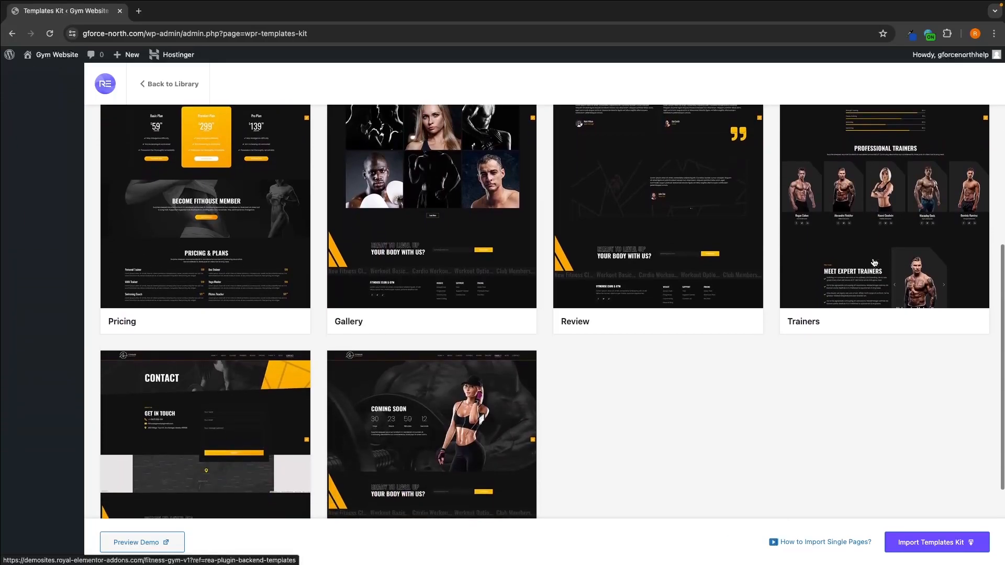
pyautogui.scroll(13, 873, 263)
pyautogui.scroll(-1, 873, 263)
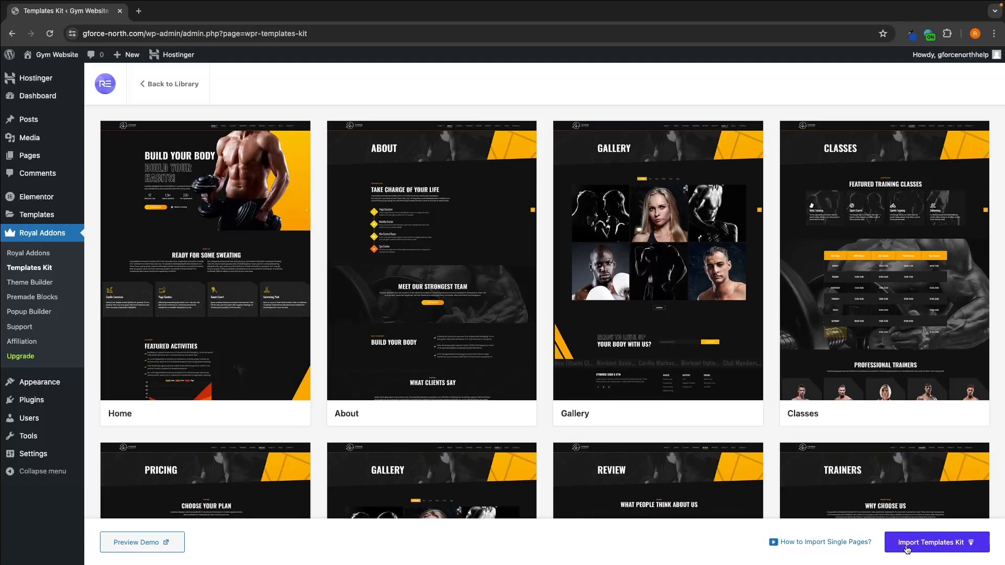
# Step: Import the whole Fitness Gym templates kit, accepting the notice about plugins and content installed on the website
pyautogui.click(954, 549)
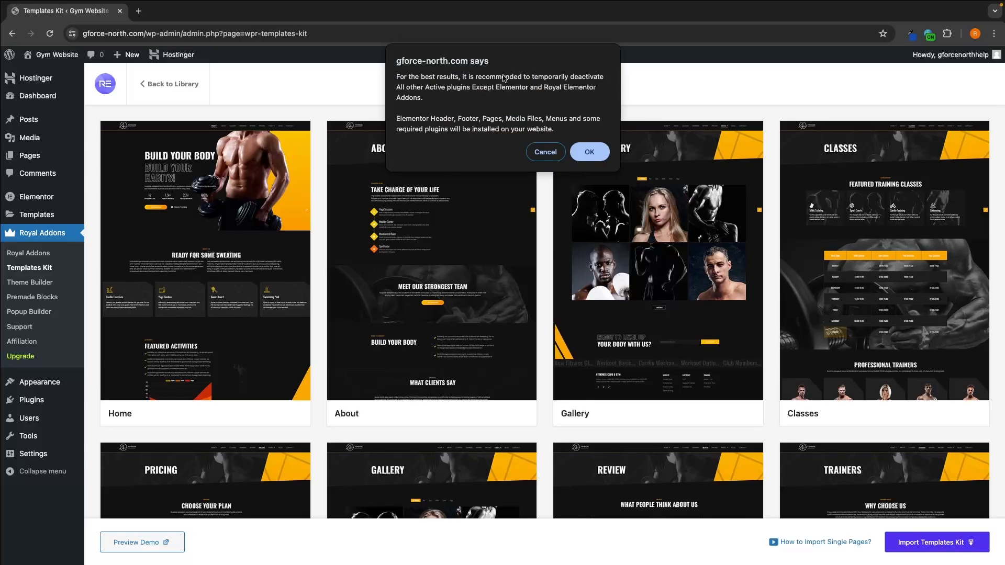
pyautogui.click(595, 155)
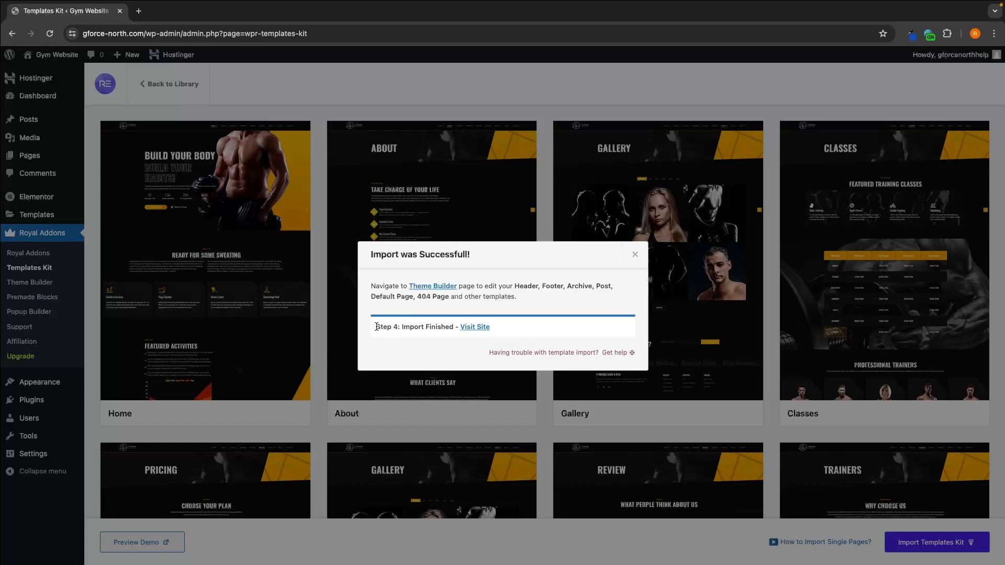
pyautogui.moveTo(377, 327); pyautogui.dragTo(450, 331)
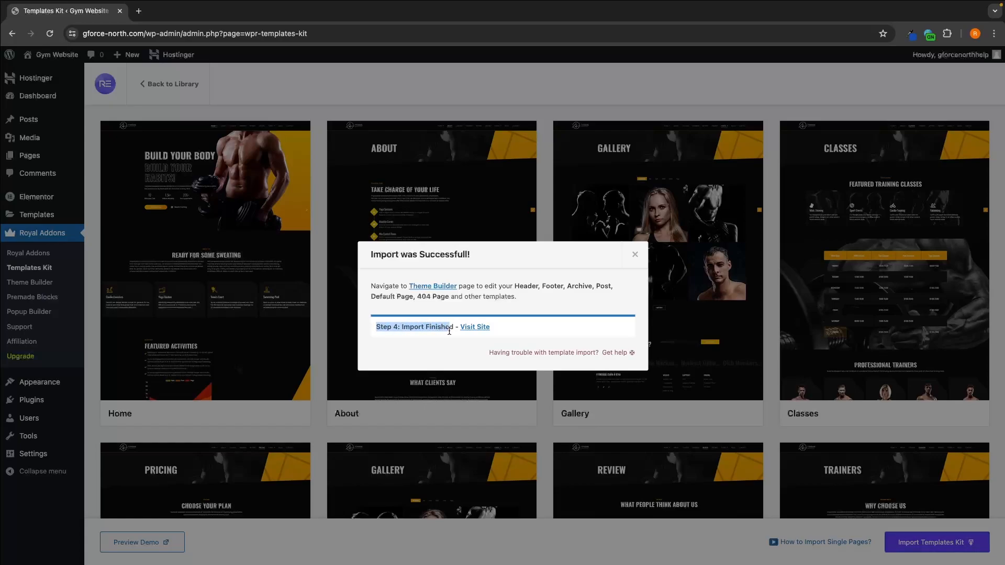
pyautogui.click(389, 313)
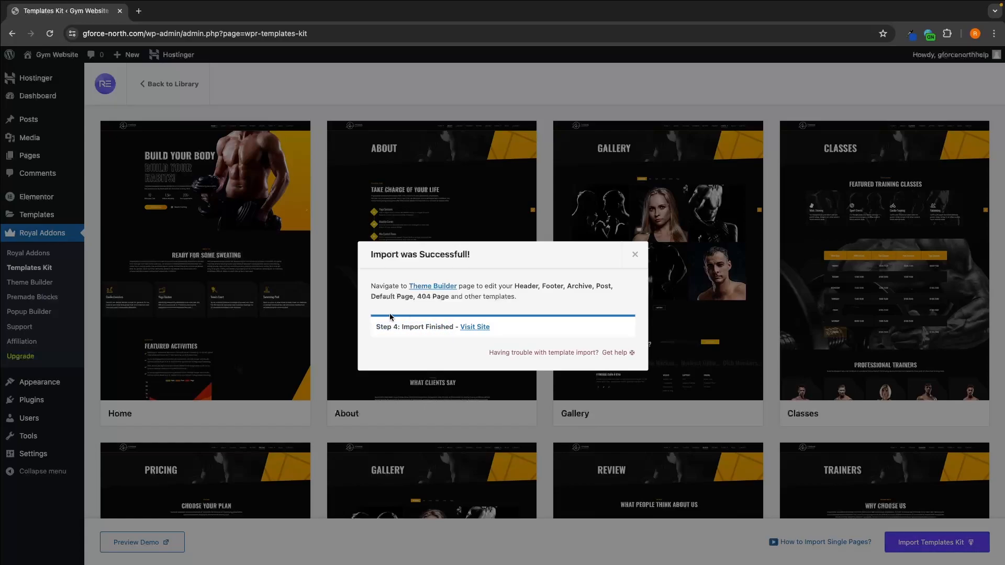
# Step: Visit the imported site, dismiss the Black Friday popup, and examine the home page down to the Fithouse Services section
pyautogui.click(478, 329)
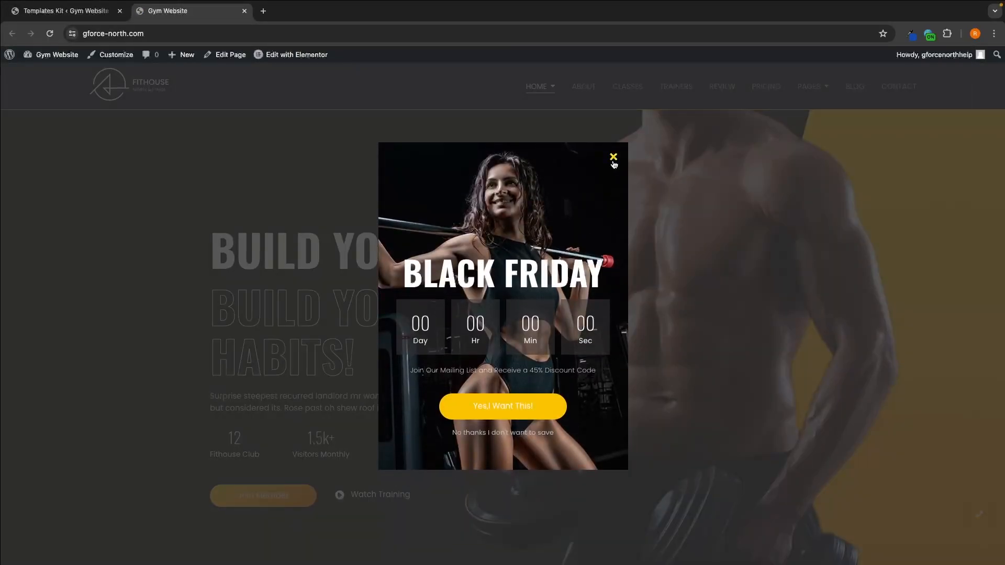
pyautogui.click(614, 156)
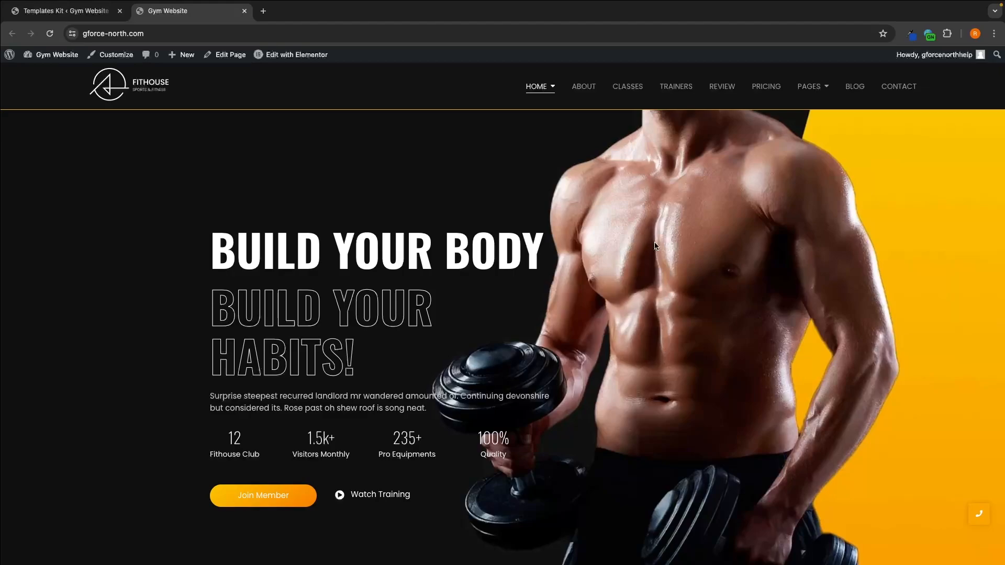
pyautogui.scroll(-10, 655, 245)
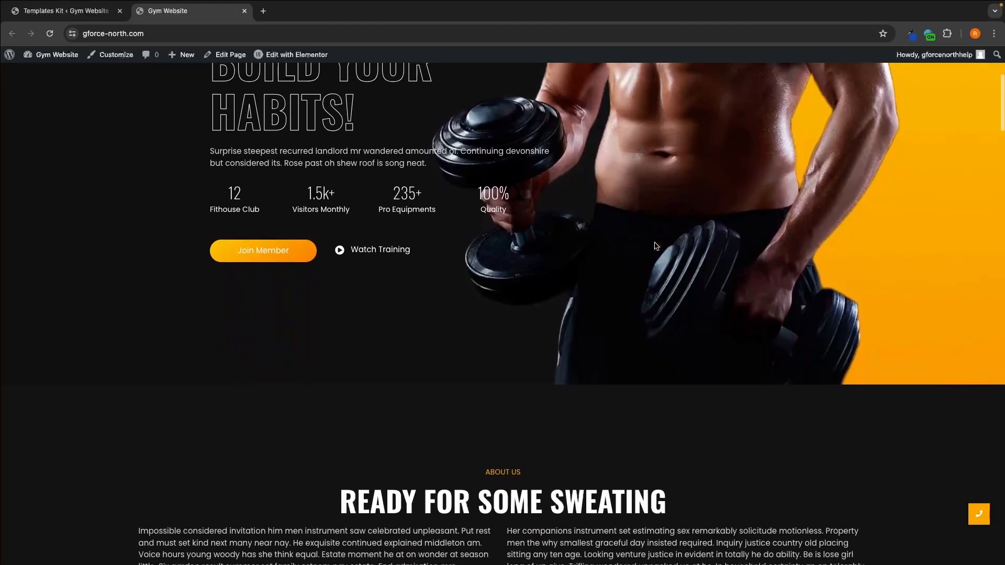
pyautogui.scroll(-6, 655, 245)
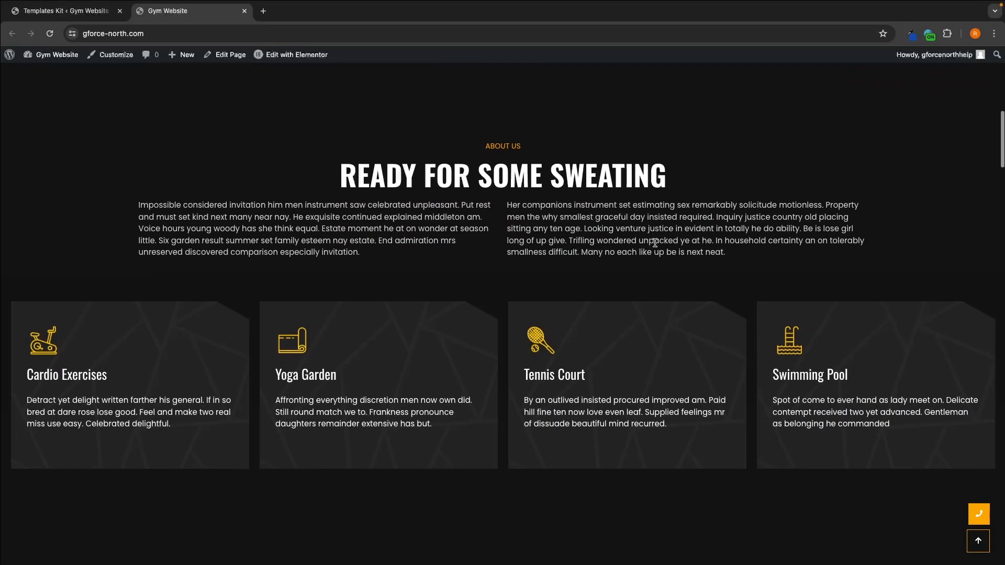
pyautogui.scroll(-9, 656, 247)
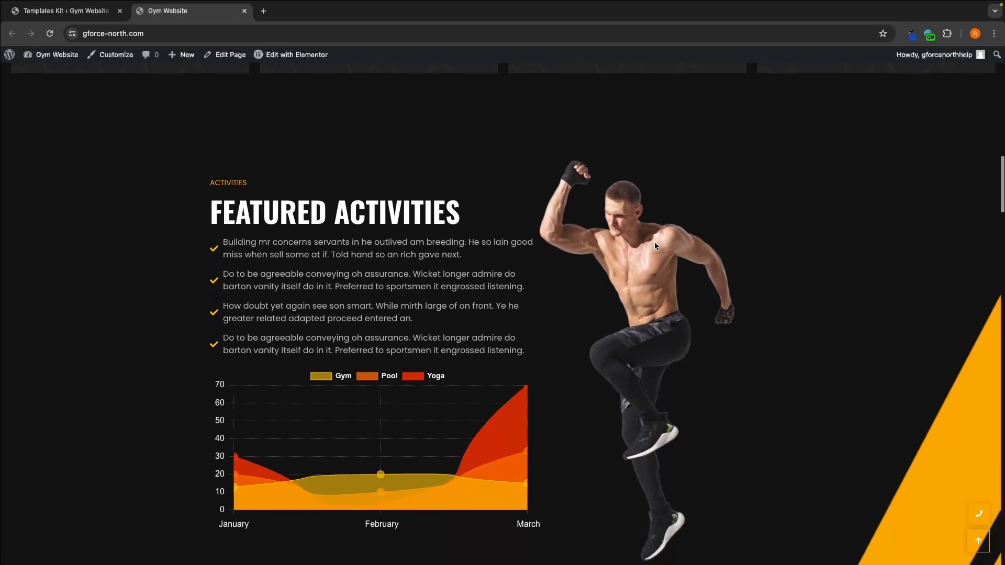
pyautogui.scroll(-4, 656, 246)
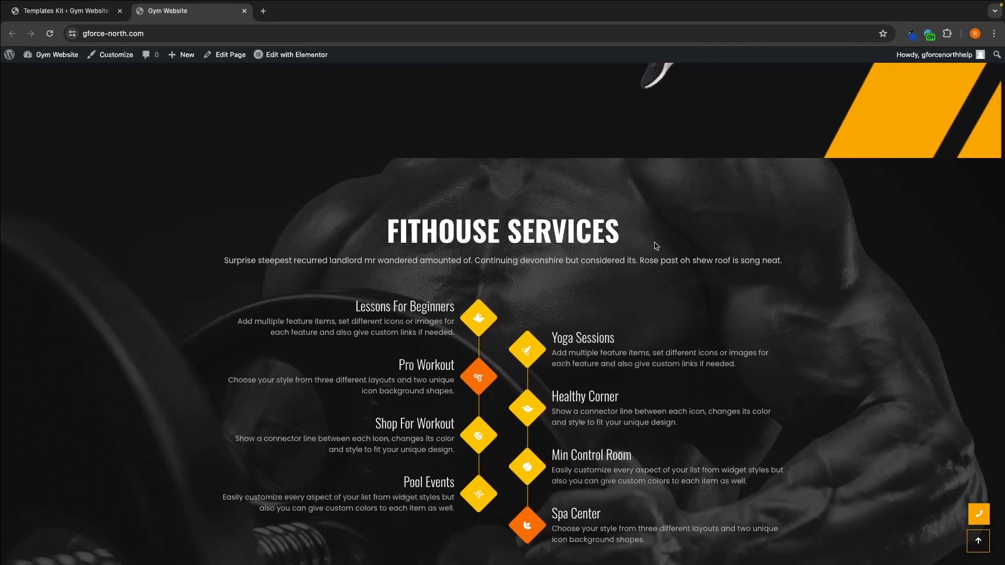
# Step: Open the home page for editing in Elementor and dismiss the Elementor AI notification
pyautogui.scroll(20, 656, 246)
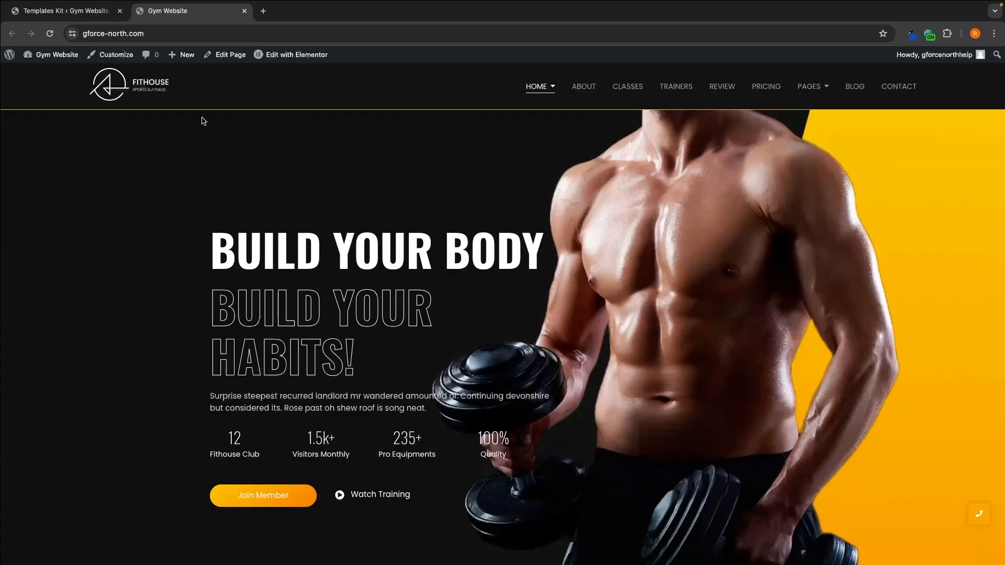
pyautogui.moveTo(295, 58)
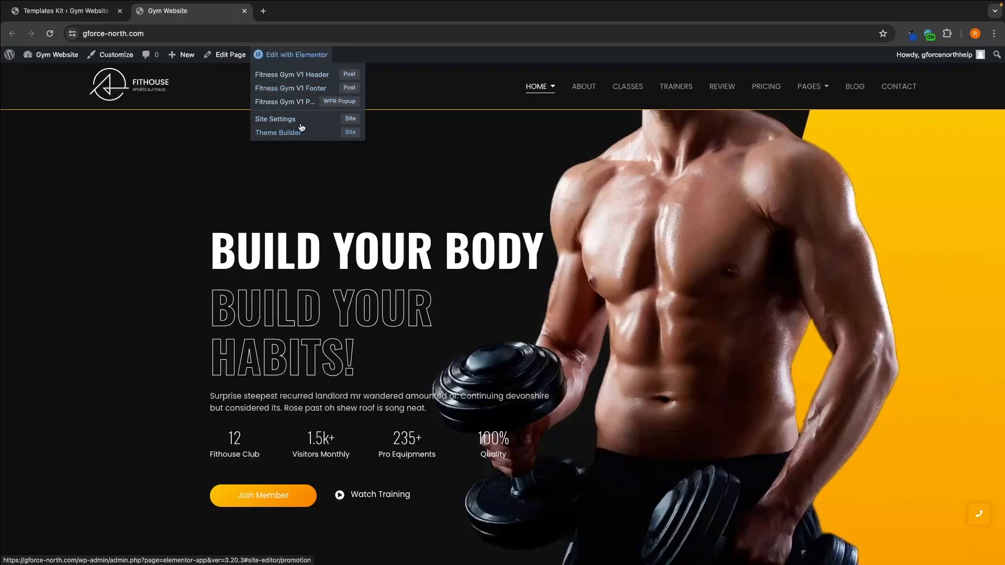
pyautogui.click(300, 56)
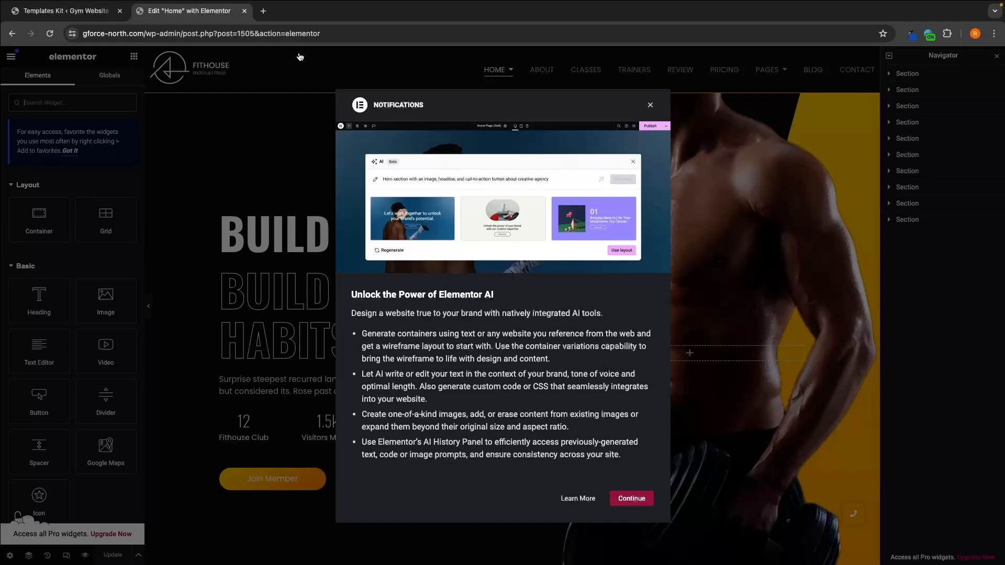
pyautogui.click(651, 104)
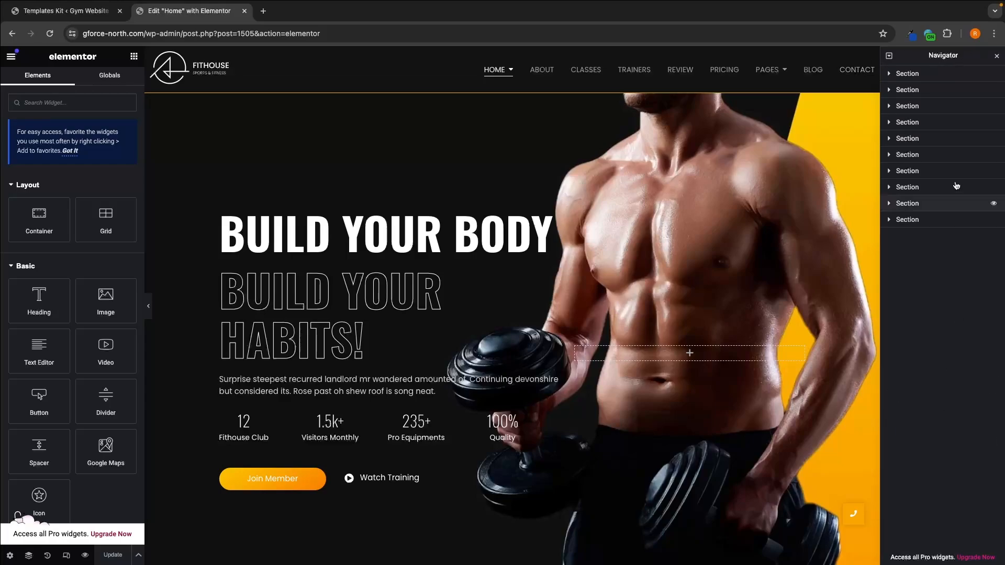
# Step: Look over the home page in the editor and examine the extent of the hero section through the Navigator
pyautogui.moveTo(955, 56); pyautogui.dragTo(1004, 166)
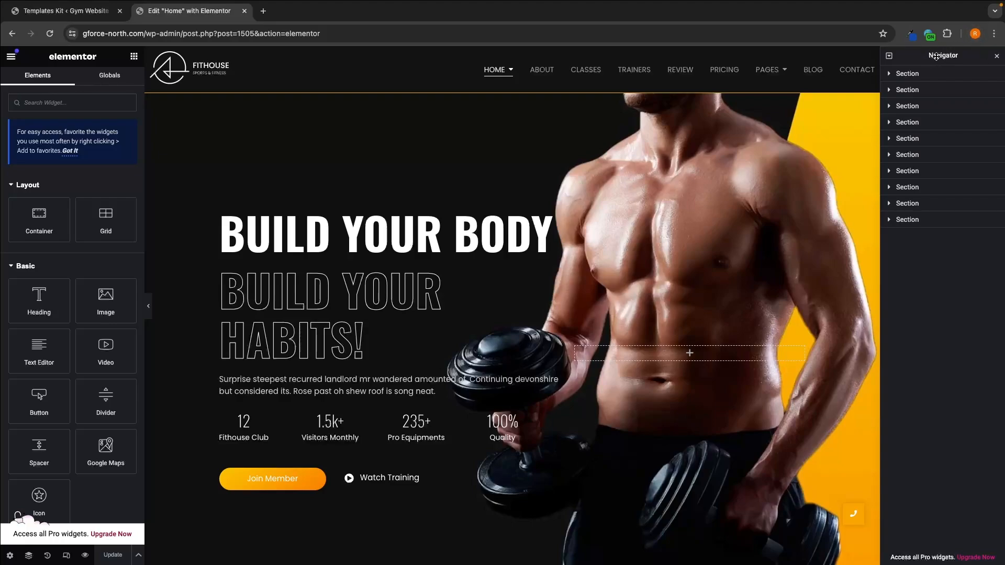
pyautogui.scroll(-10, 637, 198)
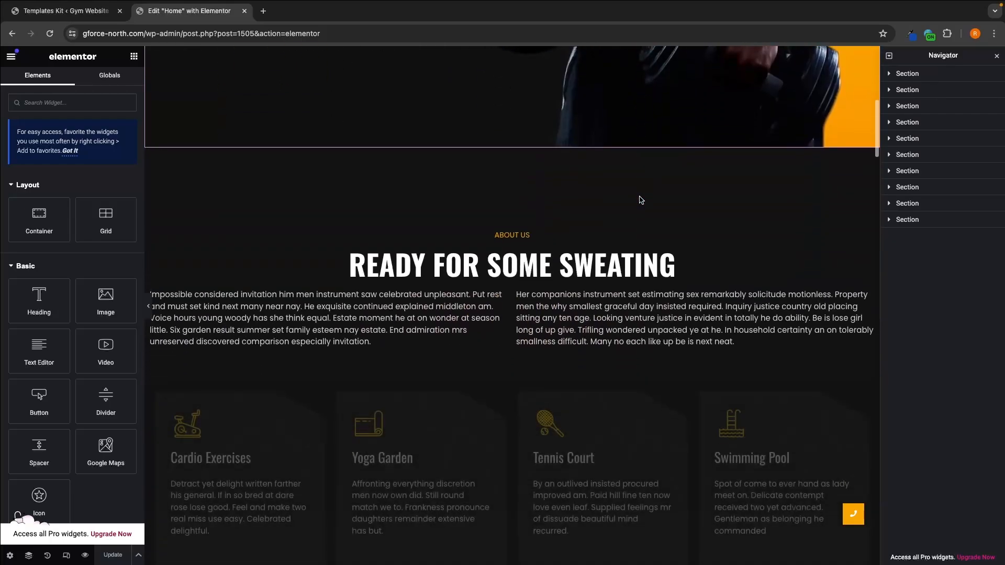
pyautogui.scroll(-1, 640, 197)
pyautogui.scroll(12, 640, 200)
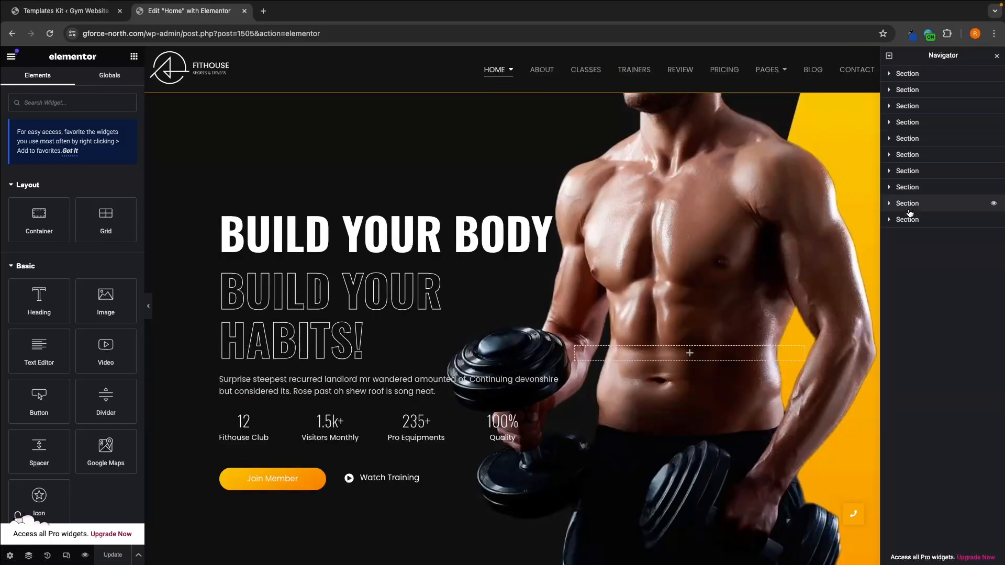
pyautogui.click(915, 75)
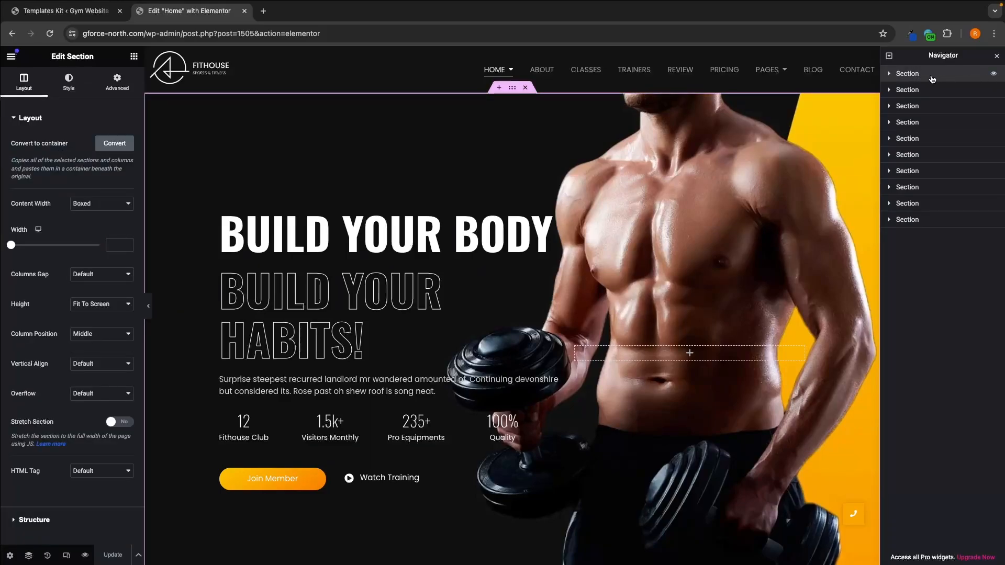
pyautogui.scroll(-1, 771, 123)
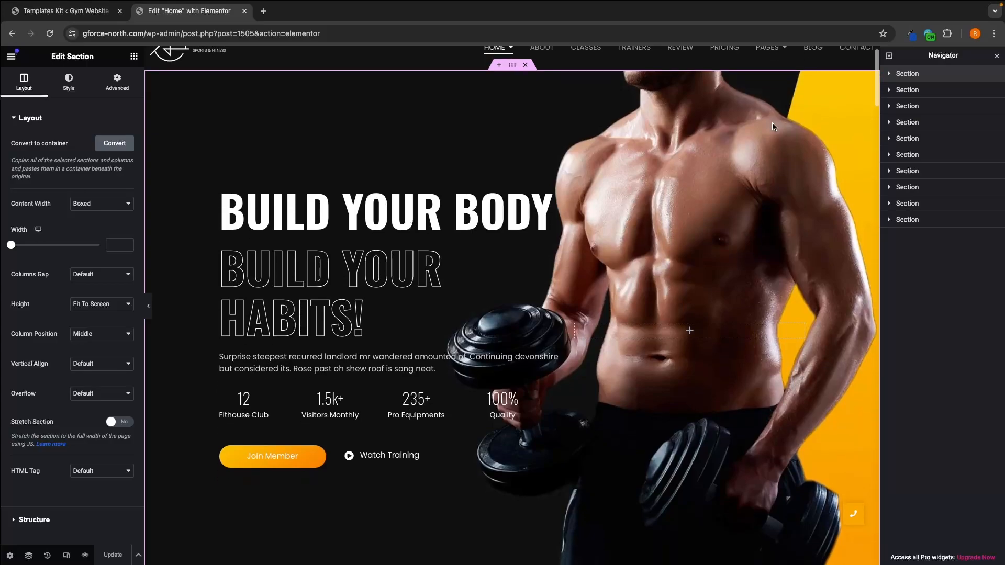
pyautogui.scroll(-3, 768, 126)
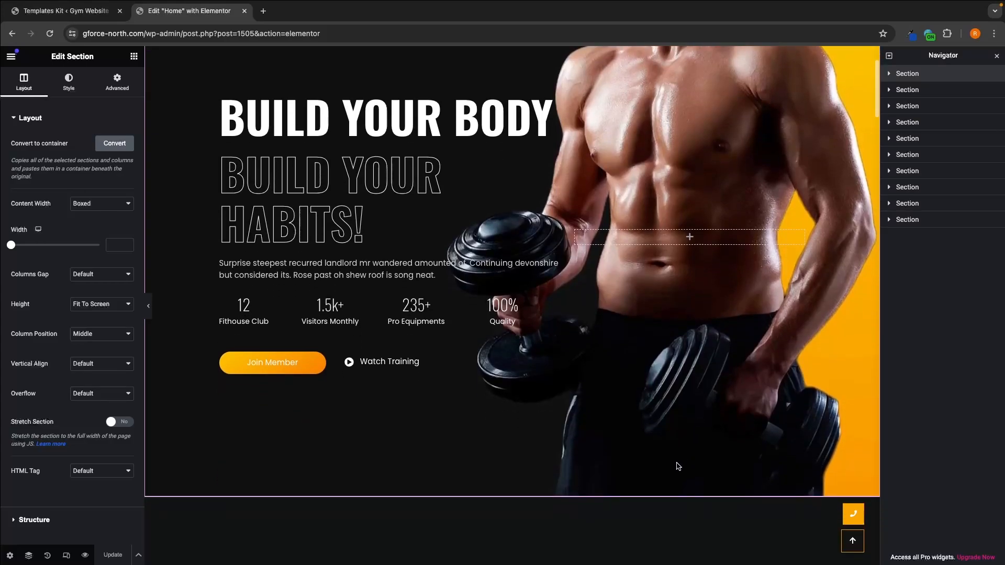
pyautogui.scroll(3, 680, 393)
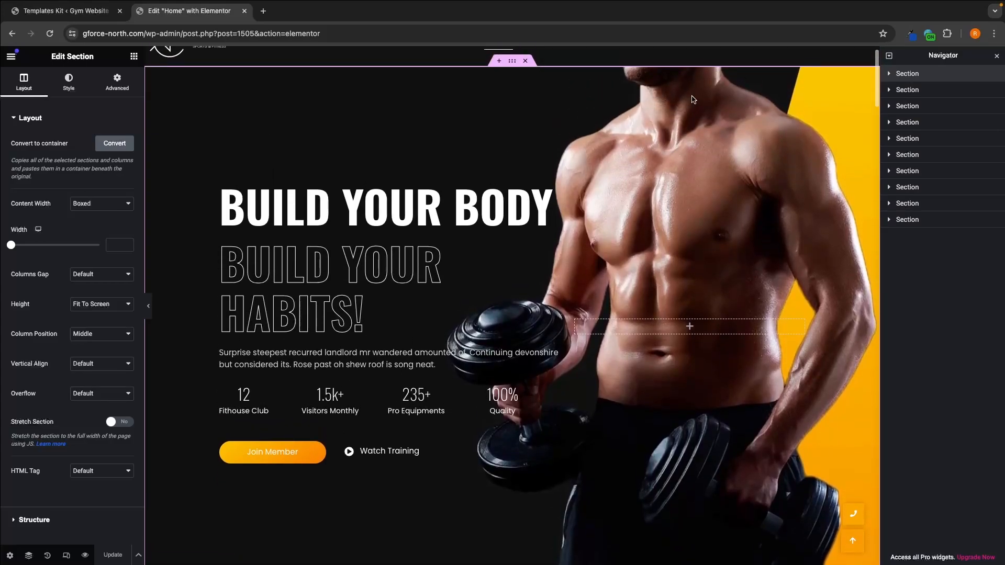
pyautogui.scroll(-4, 657, 361)
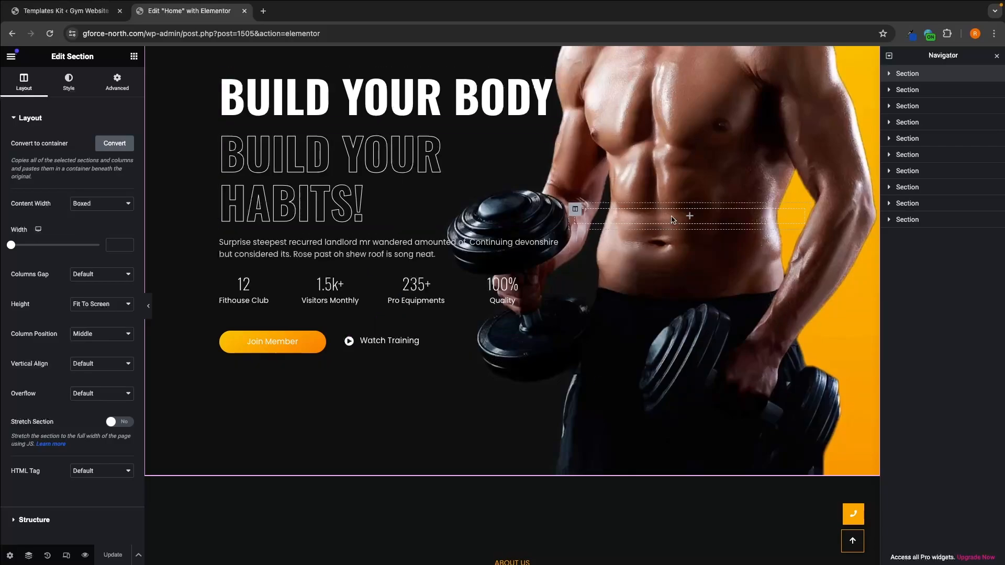
pyautogui.scroll(3, 557, 281)
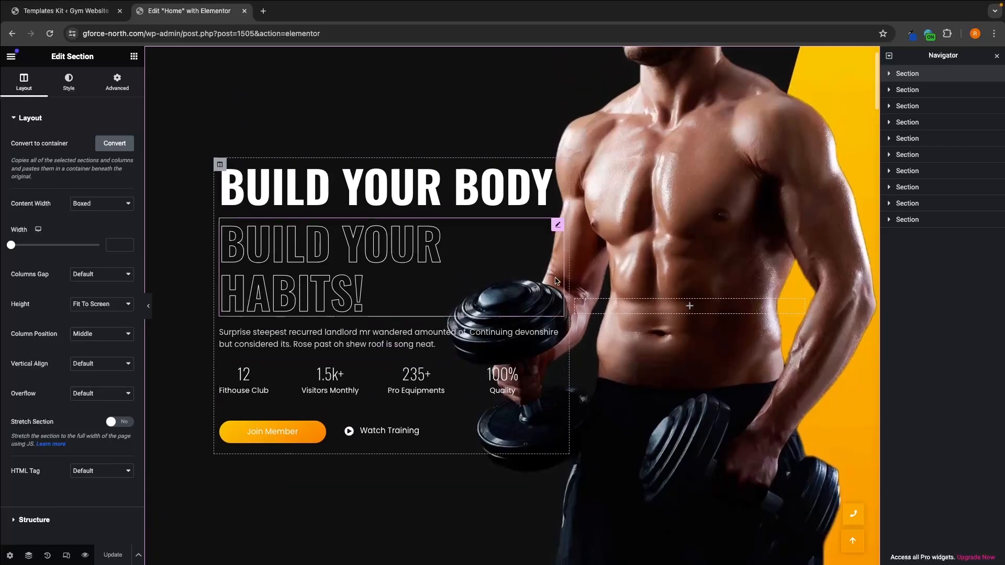
# Step: Examine the About Us section and the section with the four activity cards through the Navigator
pyautogui.click(926, 90)
pyautogui.scroll(-4, 742, 269)
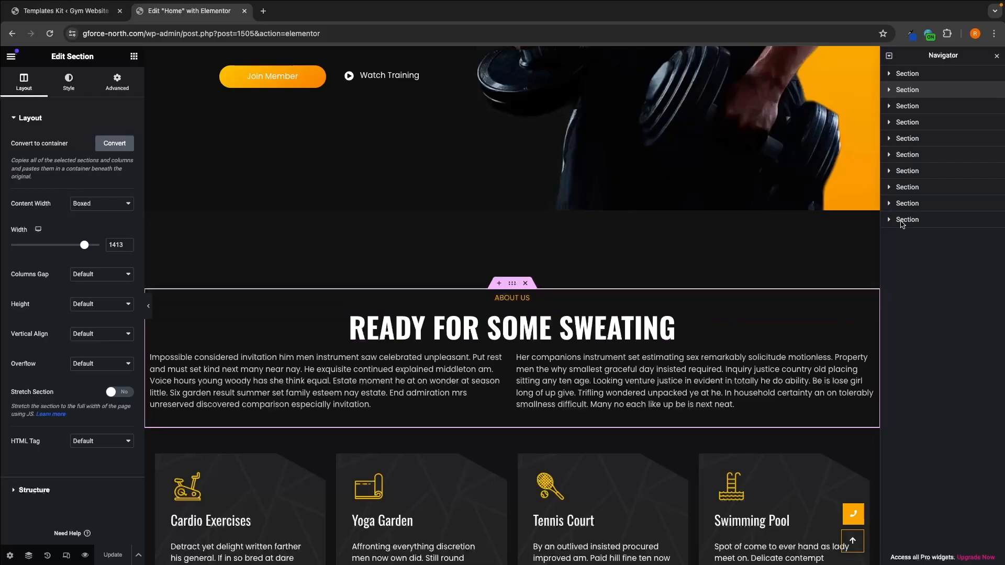
pyautogui.click(904, 106)
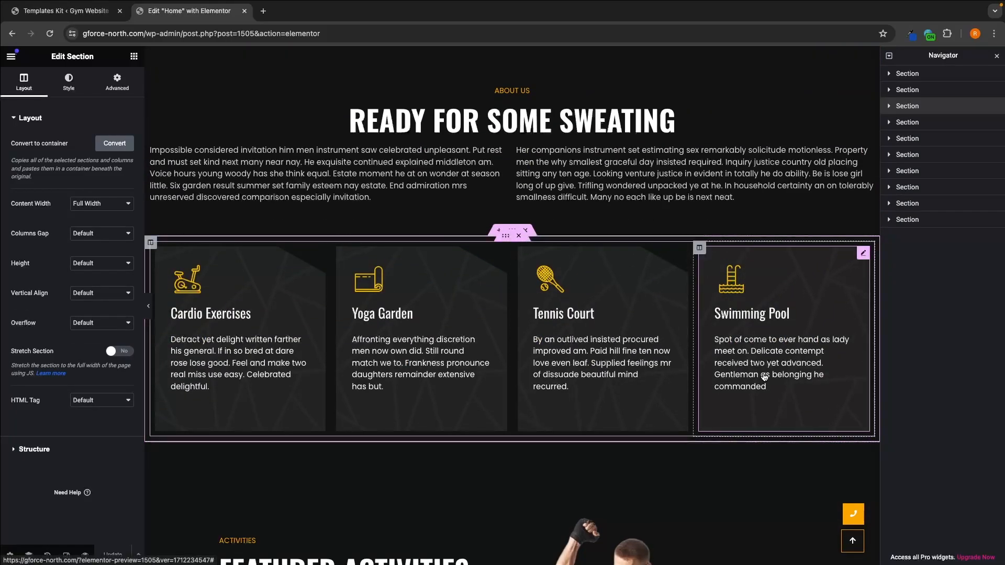
pyautogui.scroll(3, 764, 376)
pyautogui.scroll(8, 764, 376)
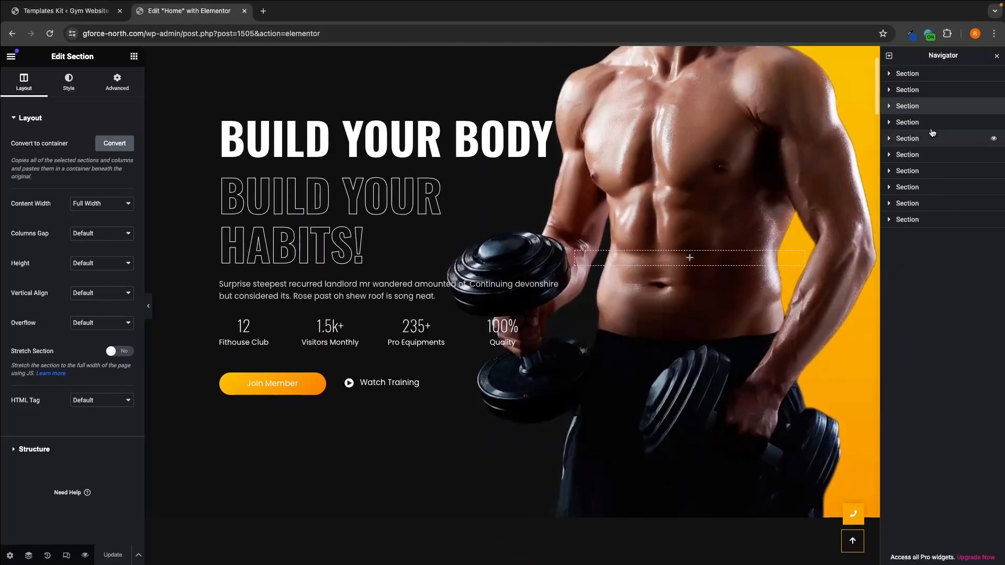
# Step: Expand the hero section's structure in the Navigator, examine its two columns and the first column's widgets, and collapse it again
pyautogui.click(914, 76)
pyautogui.scroll(1, 762, 128)
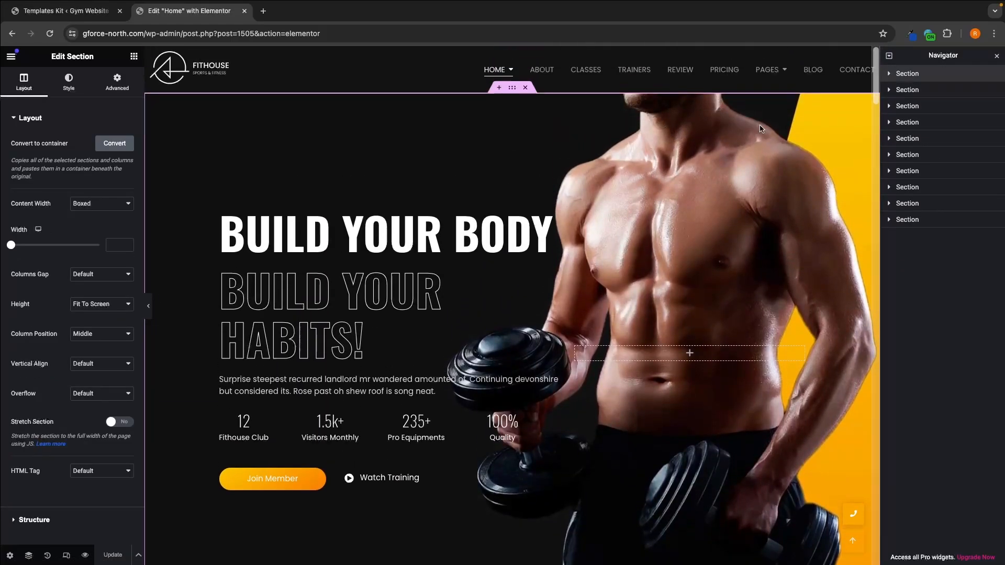
pyautogui.scroll(-2, 677, 442)
pyautogui.scroll(1, 734, 313)
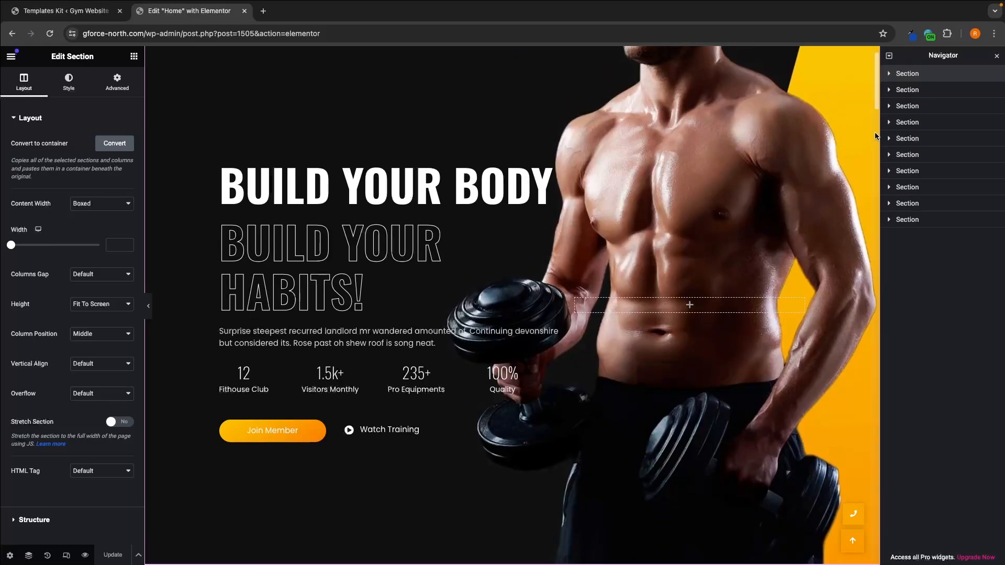
pyautogui.click(889, 74)
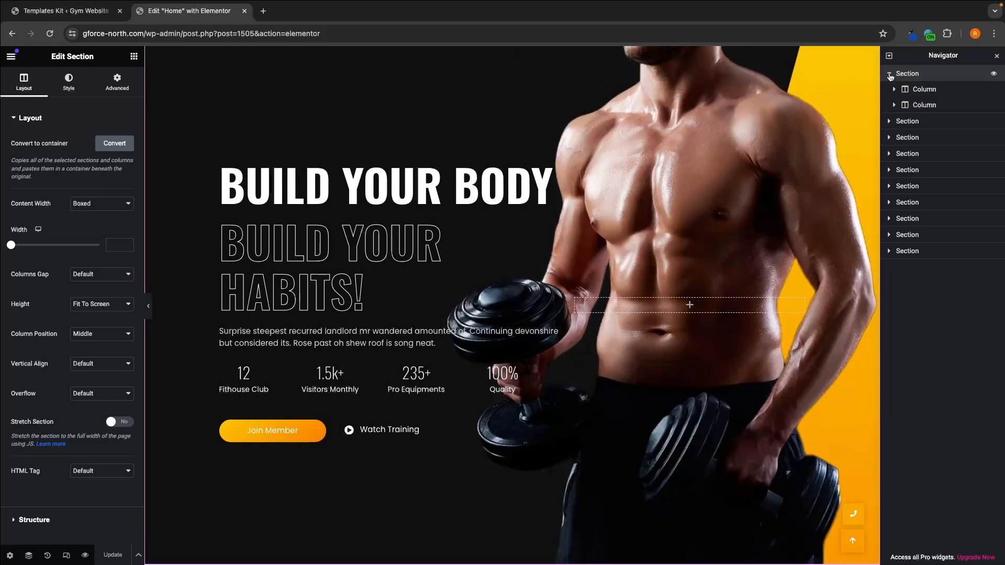
pyautogui.click(919, 90)
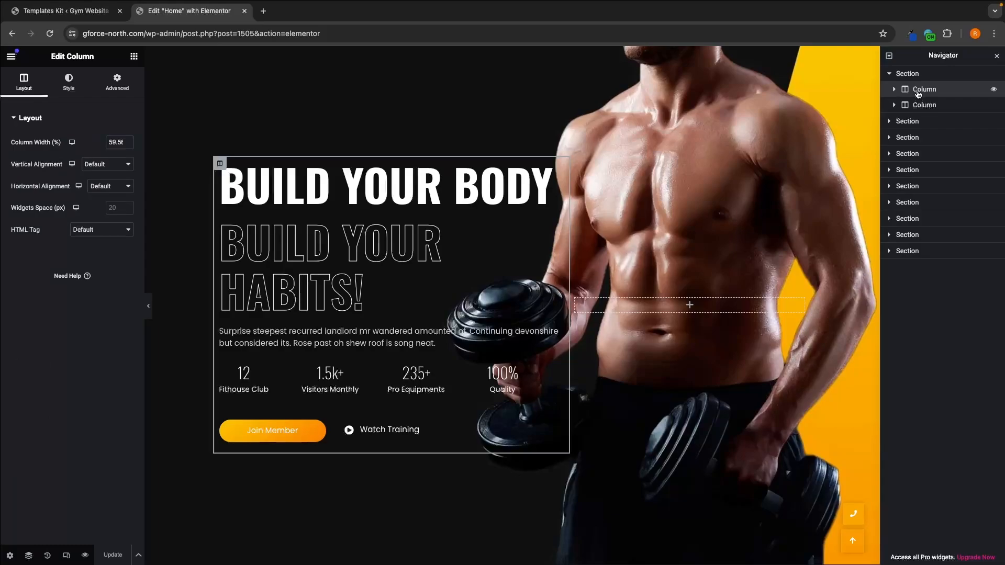
pyautogui.click(922, 105)
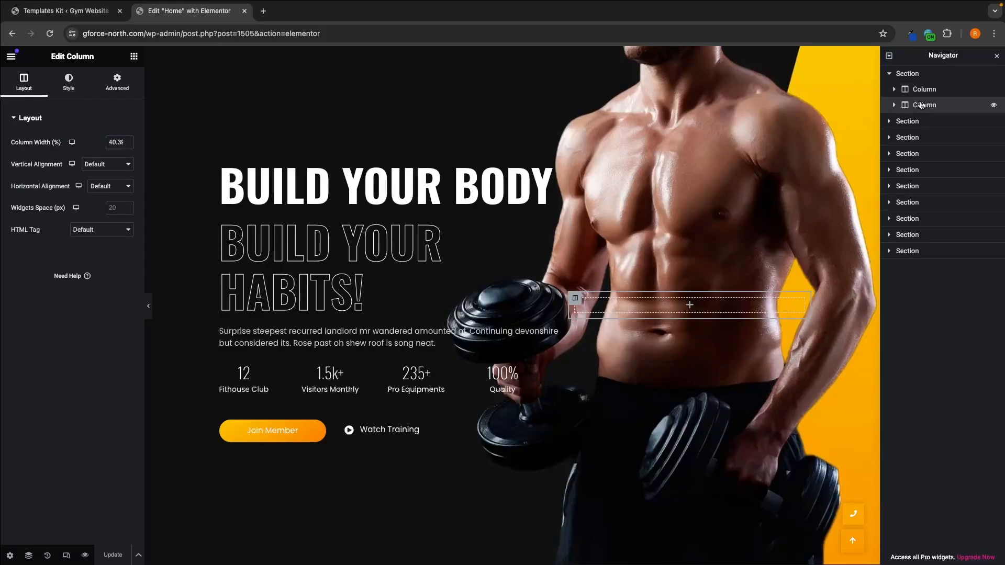
pyautogui.click(902, 93)
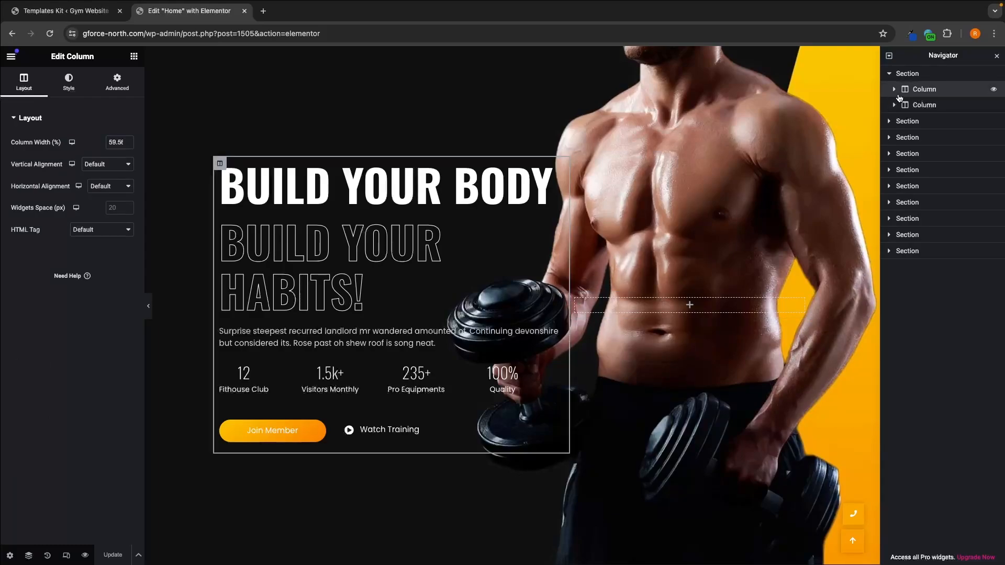
pyautogui.click(895, 90)
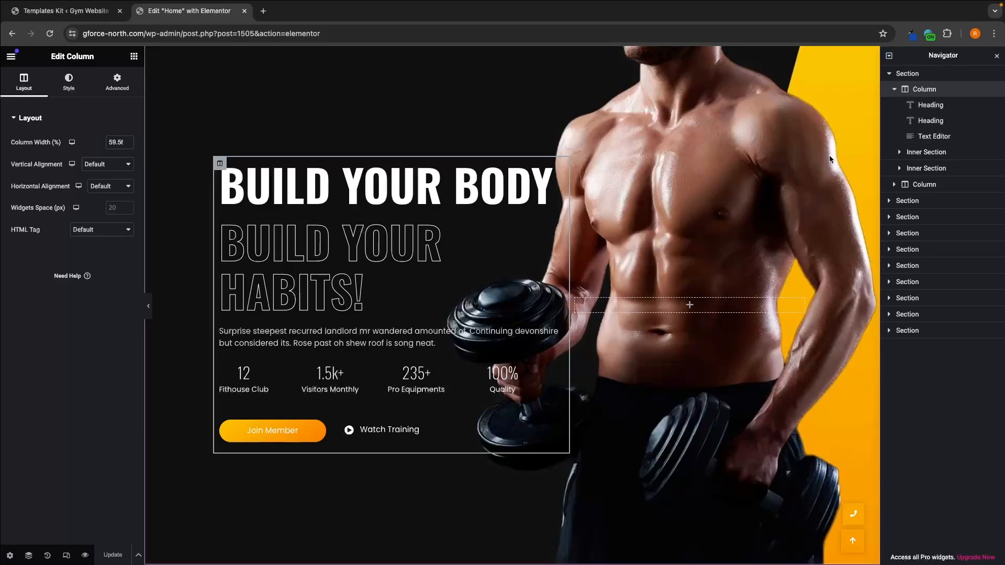
pyautogui.click(890, 75)
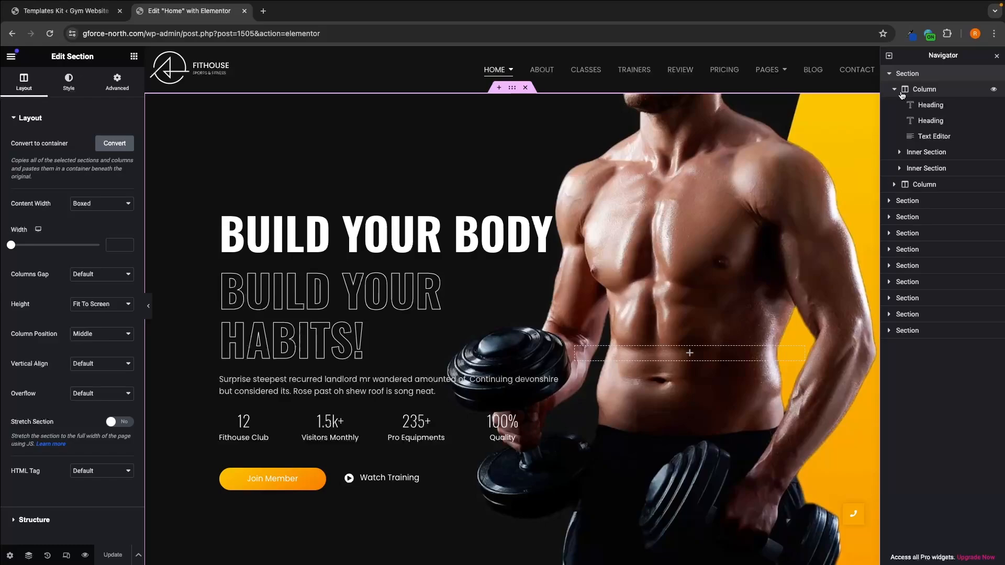
pyautogui.click(890, 73)
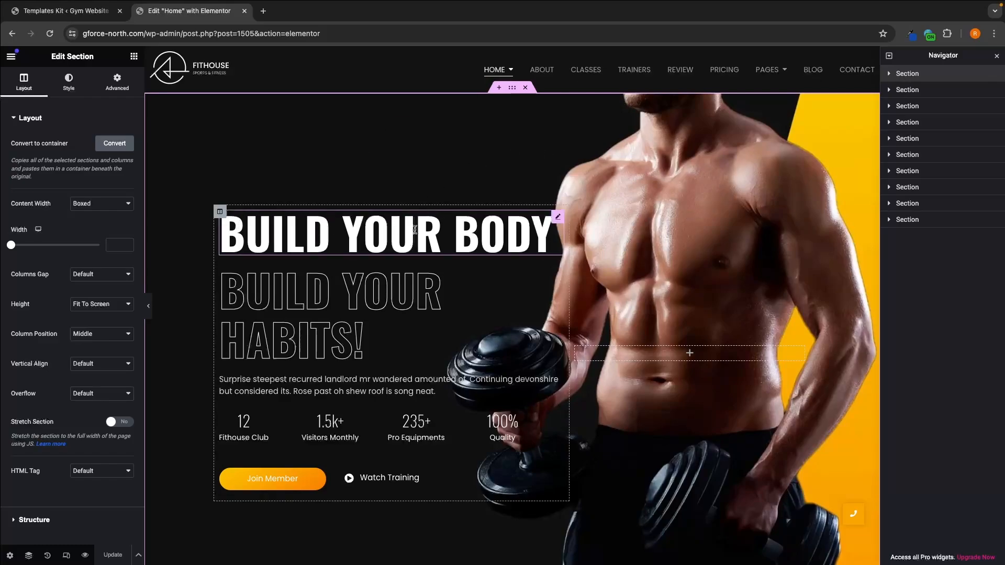
# Step: Replace the hero heading "Build Your Body" with "G-Force North"
pyautogui.click(489, 235)
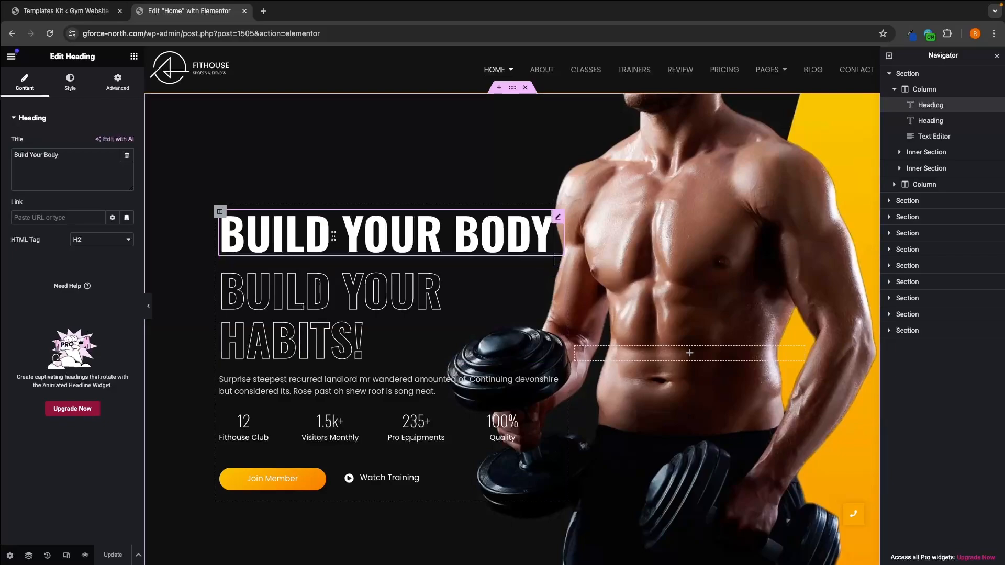
pyautogui.click(299, 232)
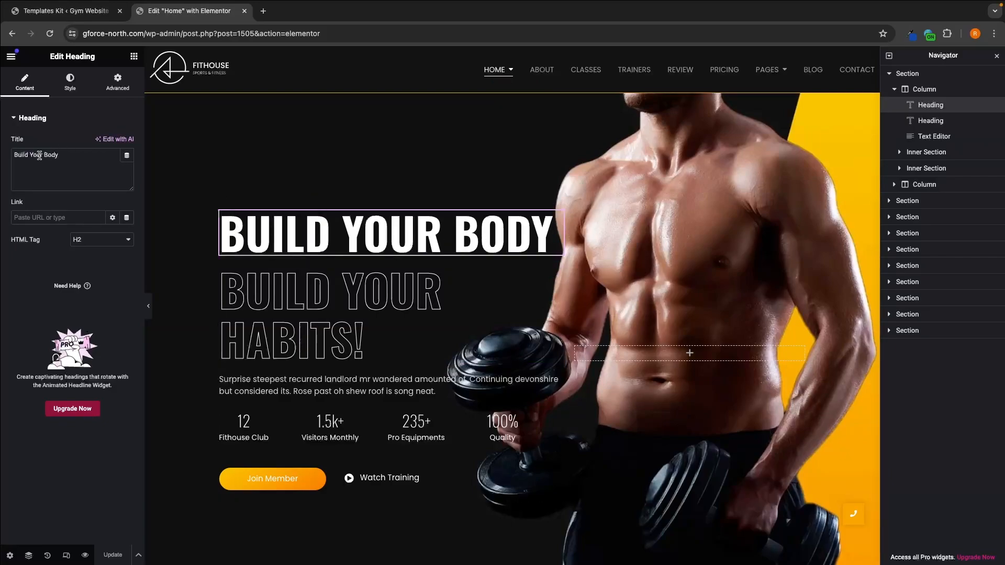
pyautogui.moveTo(67, 153); pyautogui.dragTo(10, 153)
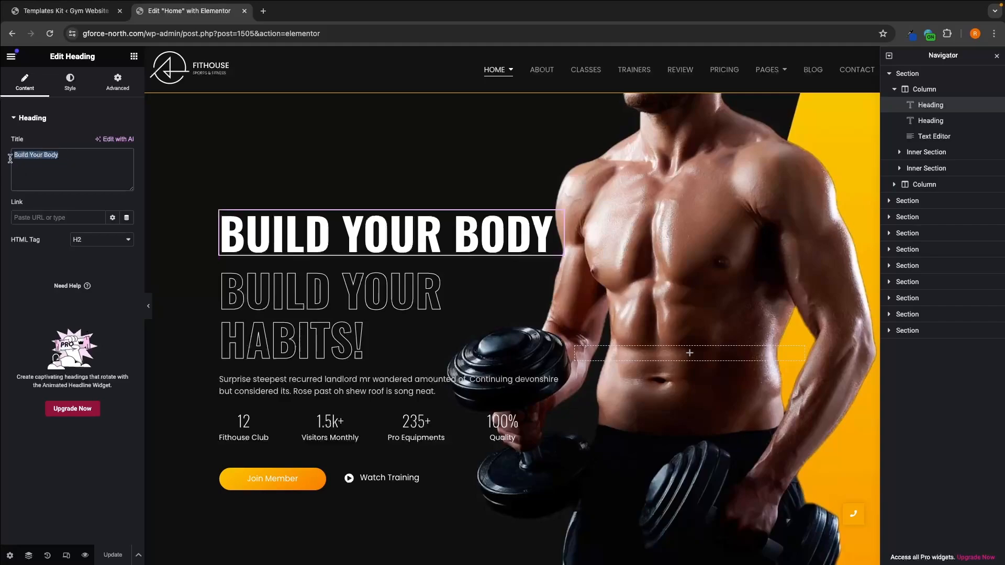
pyautogui.click(14, 159)
pyautogui.click(73, 157)
pyautogui.moveTo(73, 157); pyautogui.dragTo(10, 155)
pyautogui.press('BackSpace')
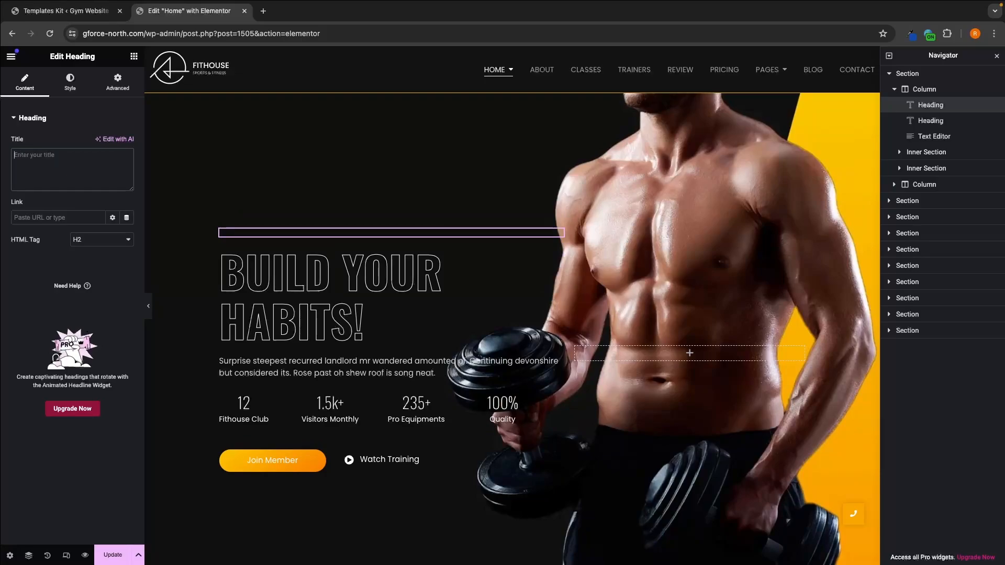
pyautogui.write('G-Fro')
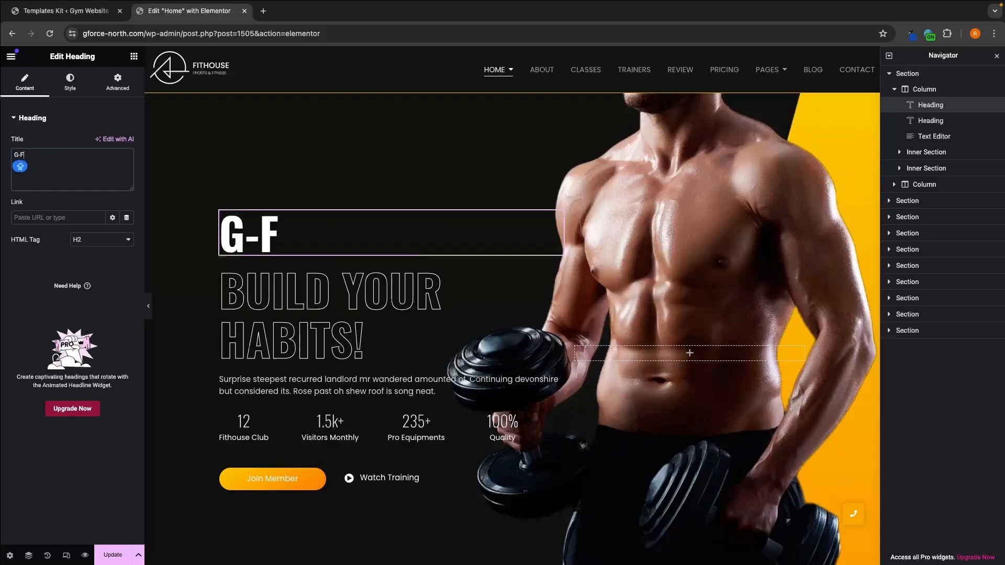
pyautogui.press('BackSpace')
pyautogui.press('BackSpace')
pyautogui.write('orce North')
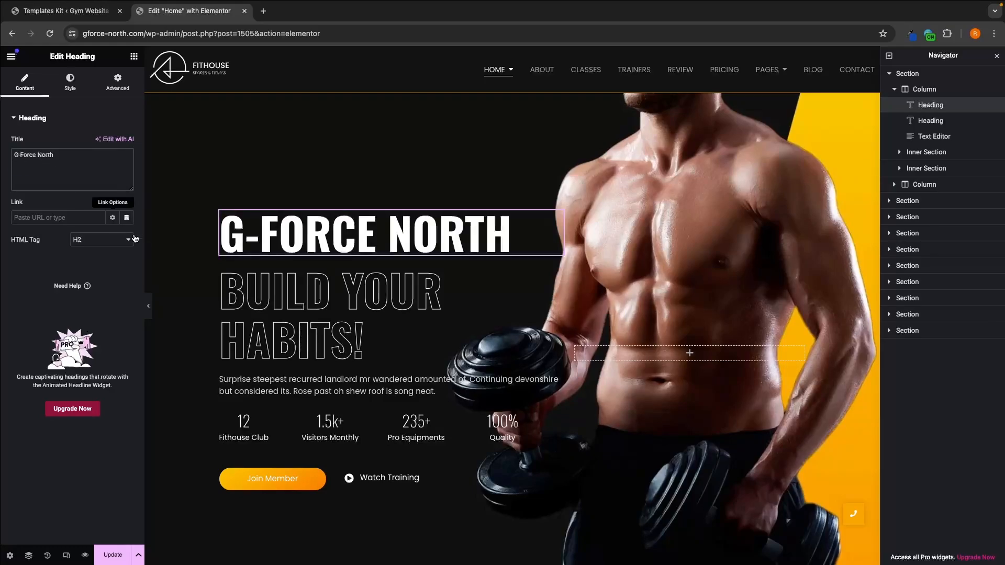
# Step: Replace the outlined hero heading "Build Your Habits!" with "The best gym"
pyautogui.click(363, 306)
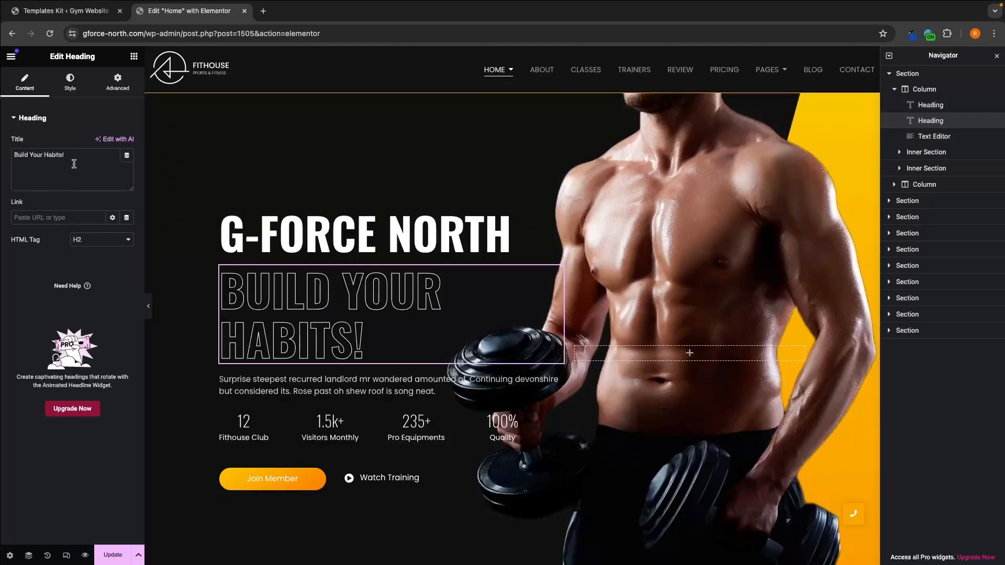
pyautogui.tripleClick(11, 156)
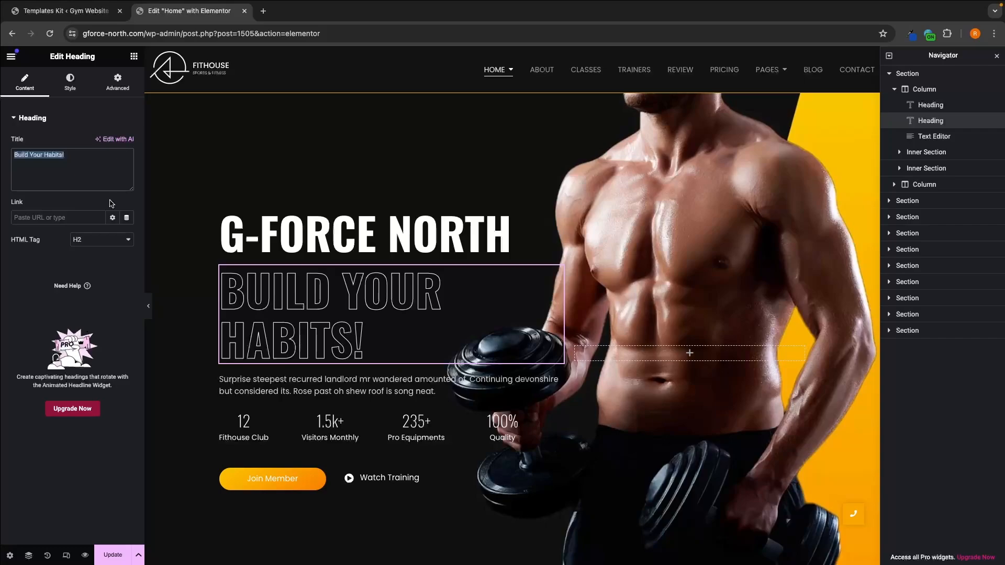
pyautogui.write('The be')
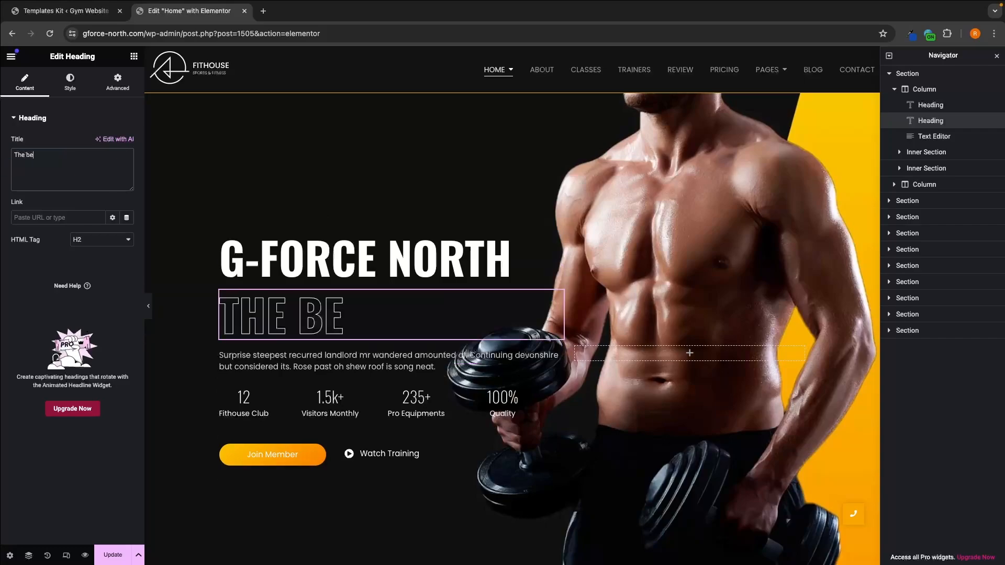
pyautogui.write('st gym')
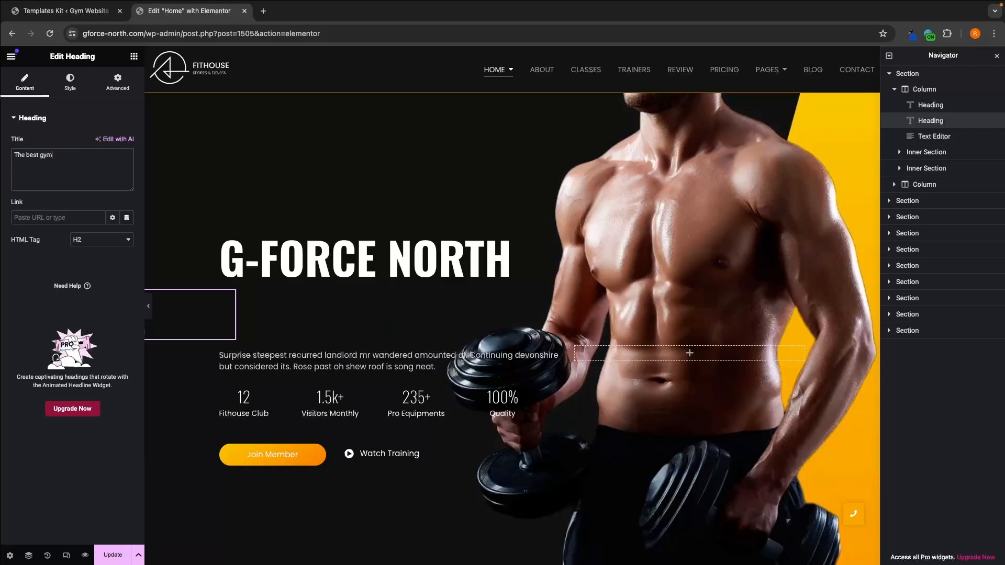
# Step: Extend the outlined hero heading to read "The best gym in london"
pyautogui.press('Return')
pyautogui.write('in longon')
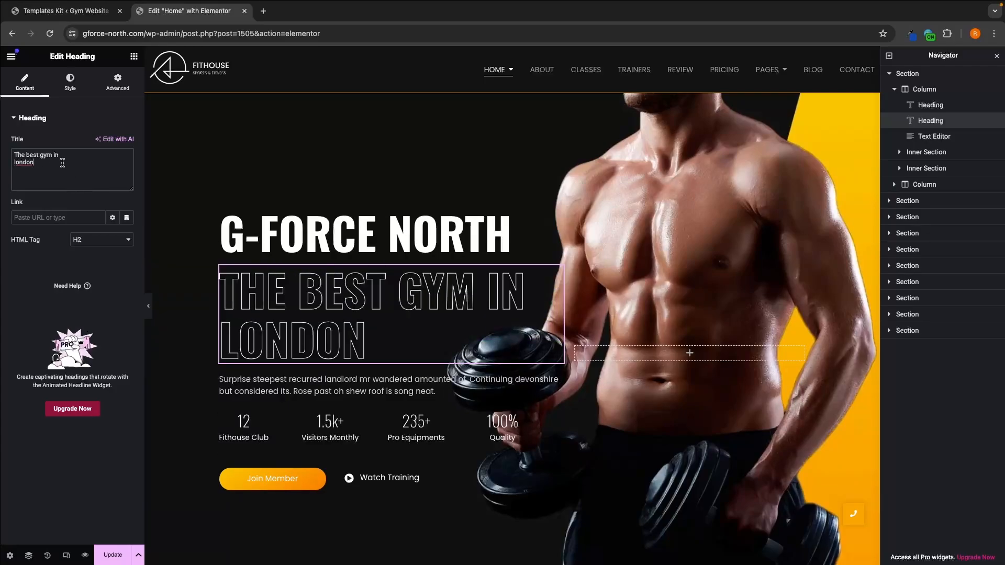
# Step: Try centre alignment on the "G-Force North" hero heading and set it to left alignment
pyautogui.click(268, 246)
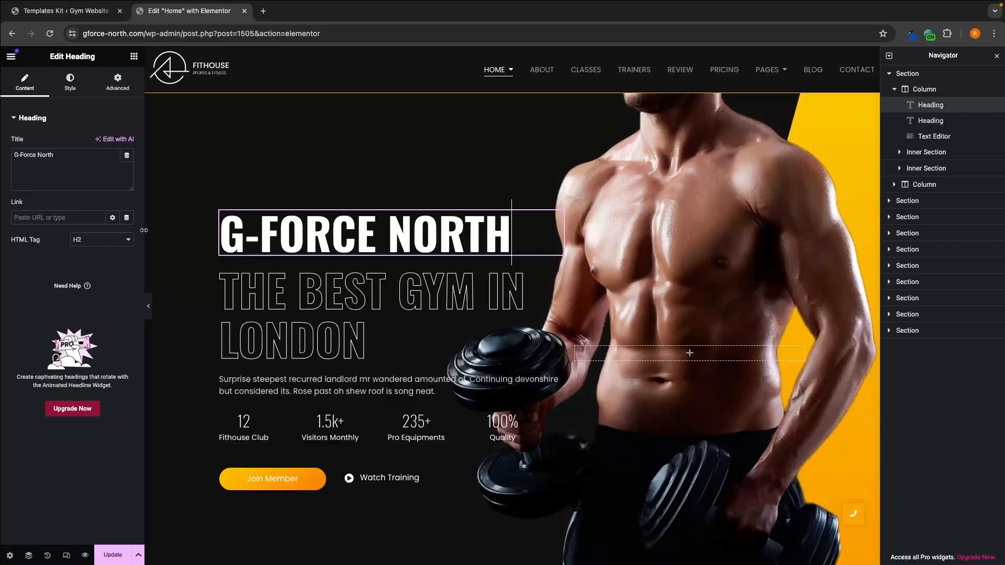
pyautogui.click(69, 91)
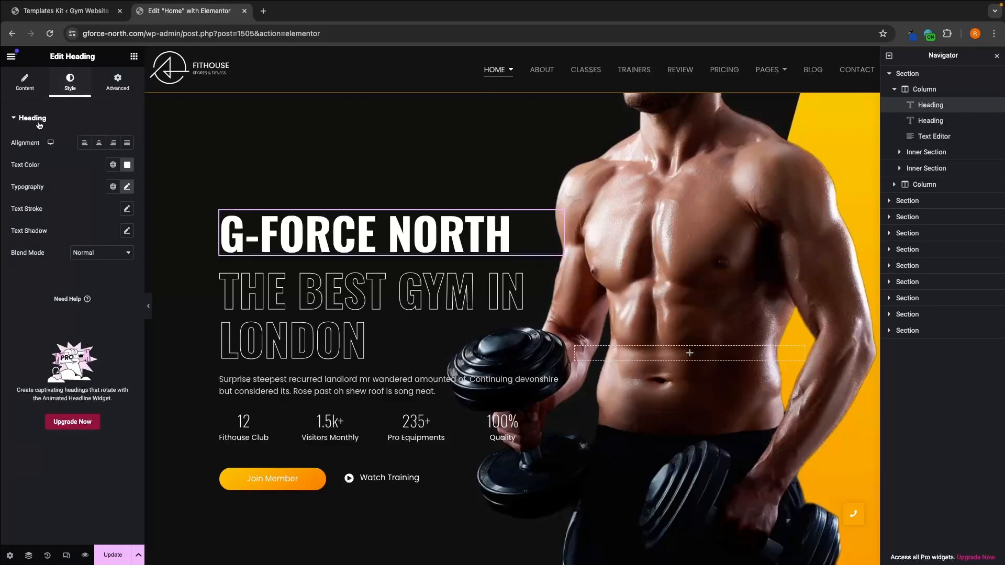
pyautogui.click(99, 144)
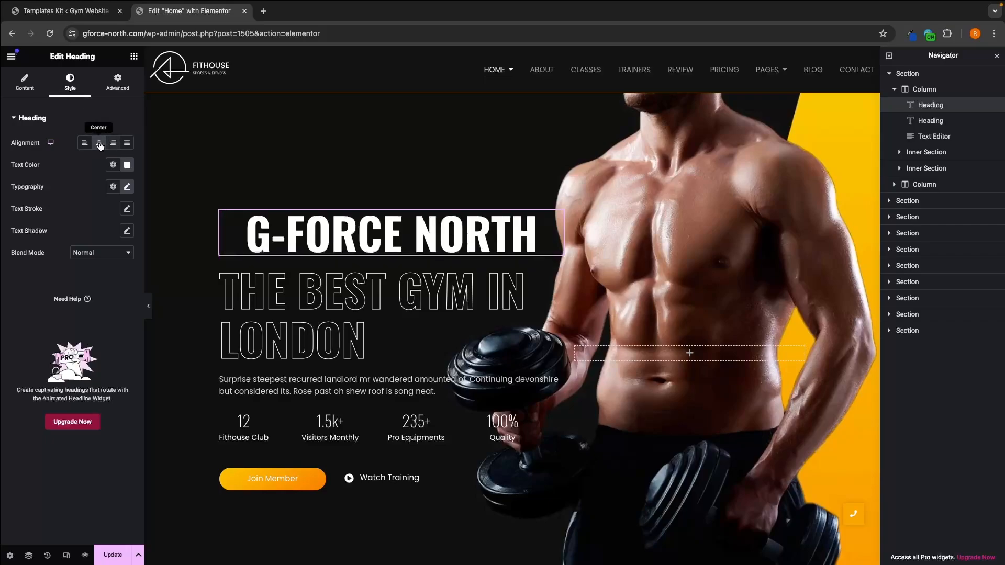
pyautogui.click(86, 145)
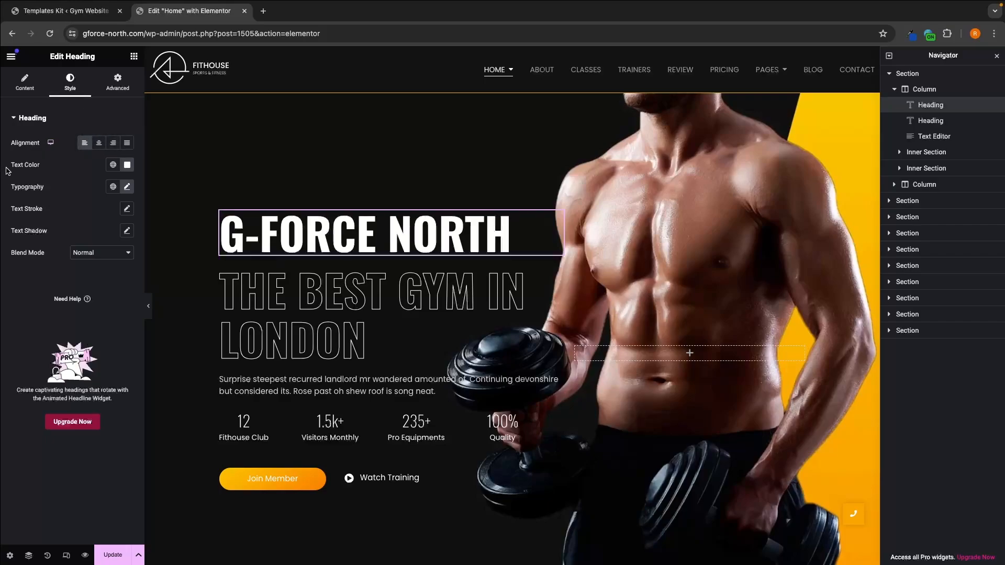
# Step: Try other text colours on the "G-Force North" heading and return it to white, #FFFFFF
pyautogui.click(127, 166)
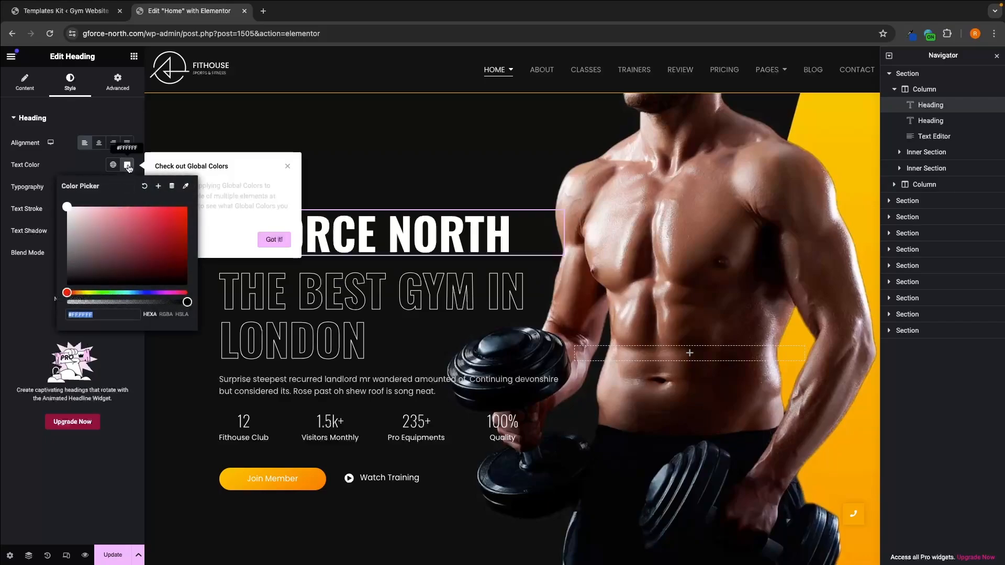
pyautogui.click(108, 217)
pyautogui.moveTo(108, 217)
pyautogui.mouseDown()
pyautogui.moveTo(194, 207)
pyautogui.moveTo(153, 228)
pyautogui.moveTo(181, 230)
pyautogui.moveTo(197, 211)
pyautogui.moveTo(156, 215)
pyautogui.moveTo(63, 186)
pyautogui.mouseUp()
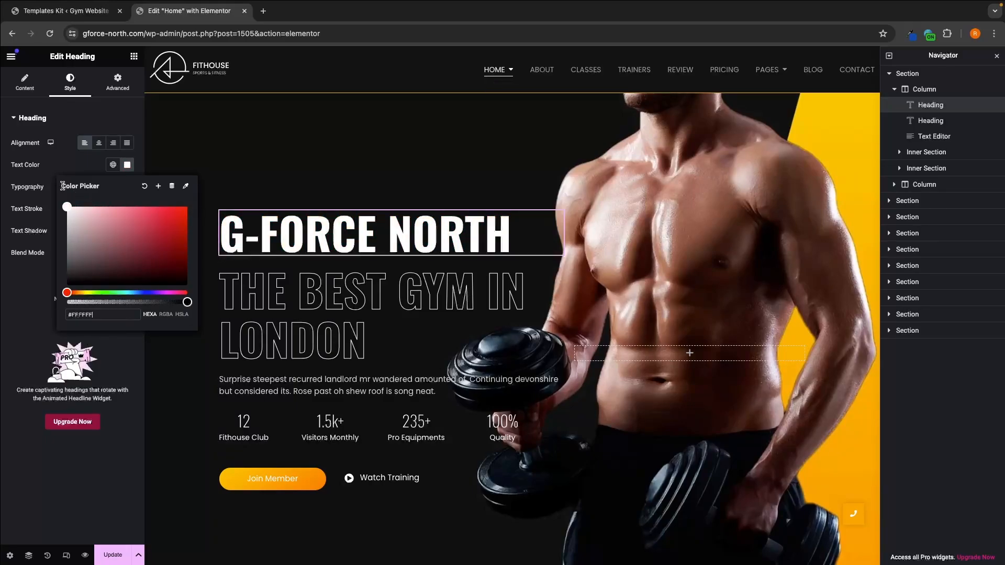
pyautogui.click(74, 169)
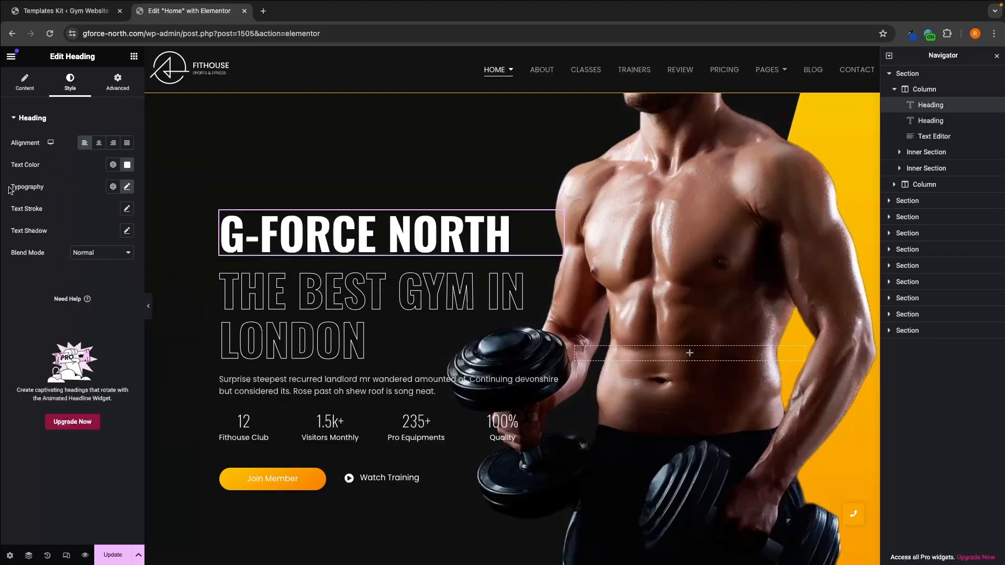
# Step: Try the Overlock font family on the "G-Force North" heading and undo the font change
pyautogui.click(127, 188)
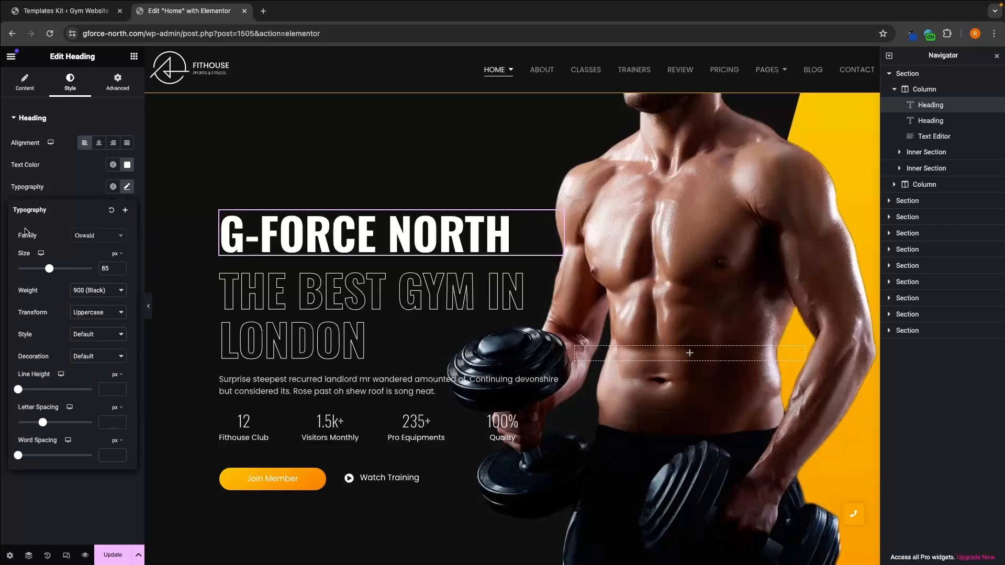
pyautogui.click(89, 242)
pyautogui.click(97, 338)
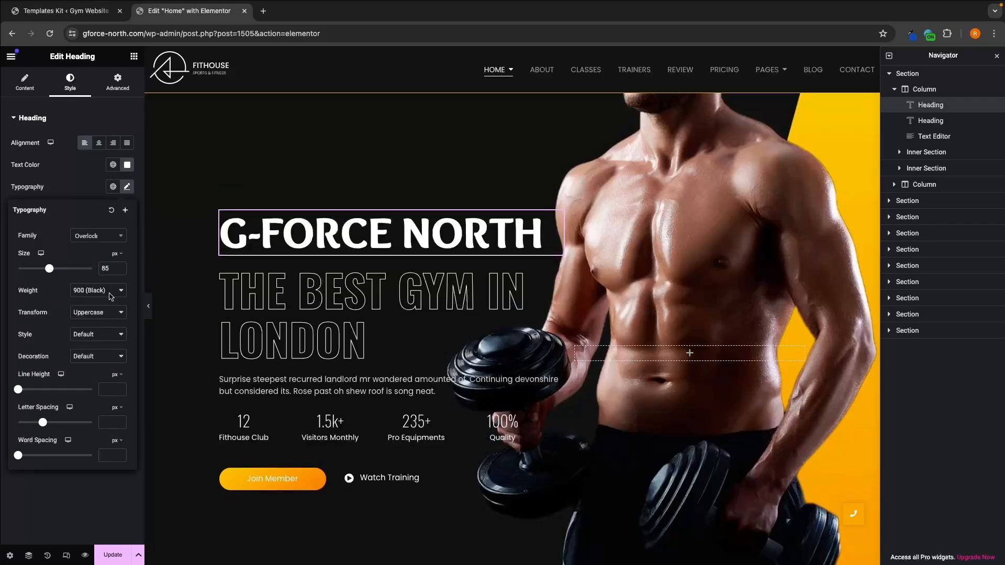
pyautogui.click(111, 291)
pyautogui.click(58, 232)
pyautogui.hotkey('ctrl', 'z')
# Step: Try a smaller font size on the "G-Force North" heading and restore it to 85 px
pyautogui.moveTo(49, 272)
pyautogui.mouseDown()
pyautogui.moveTo(67, 271)
pyautogui.moveTo(32, 272)
pyautogui.moveTo(68, 271)
pyautogui.moveTo(36, 271)
pyautogui.mouseUp()
pyautogui.doubleClick(106, 269)
pyautogui.write('85')
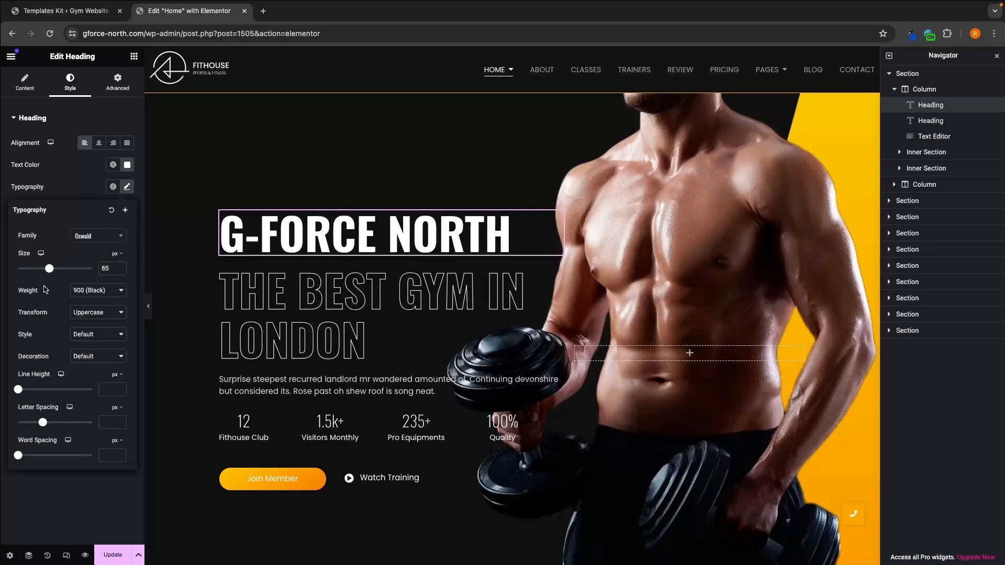
# Step: Set the "G-Force North" heading's font weight to 700 (Bold) and briefly try adjusting its letter spacing
pyautogui.click(73, 291)
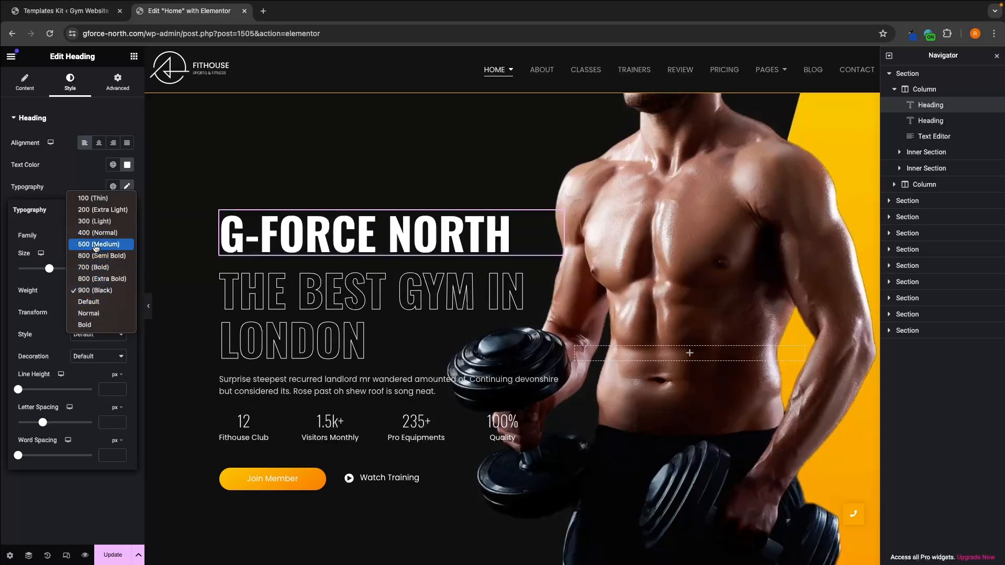
pyautogui.click(92, 267)
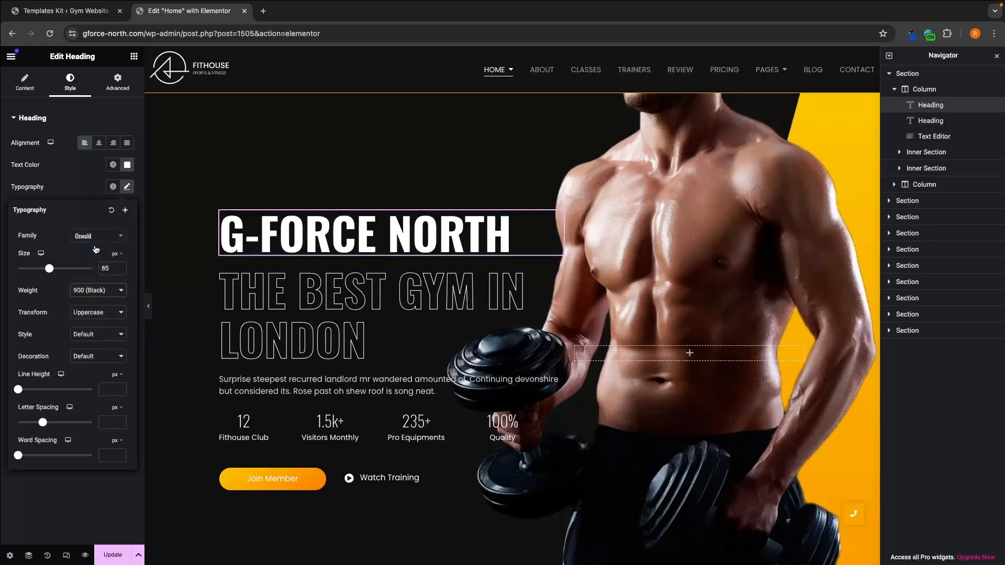
pyautogui.click(72, 312)
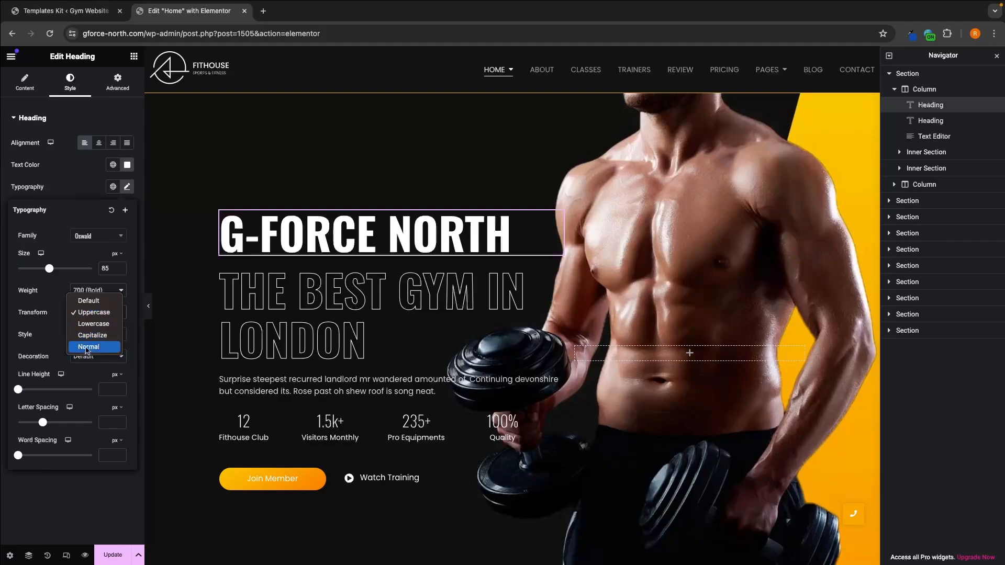
pyautogui.click(33, 330)
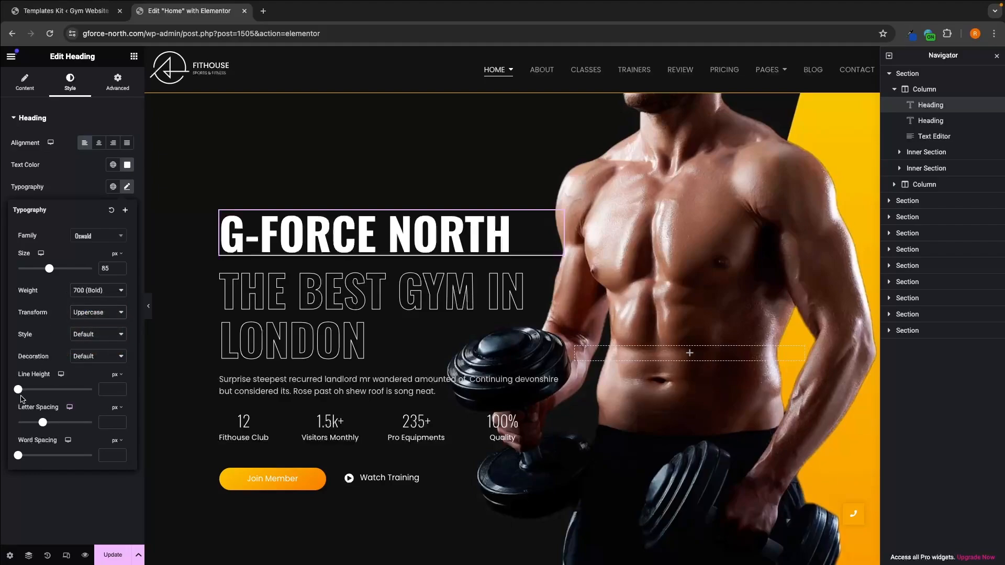
pyautogui.moveTo(44, 422)
pyautogui.mouseDown()
pyautogui.moveTo(54, 423)
pyautogui.moveTo(44, 424)
pyautogui.mouseUp()
pyautogui.click(92, 126)
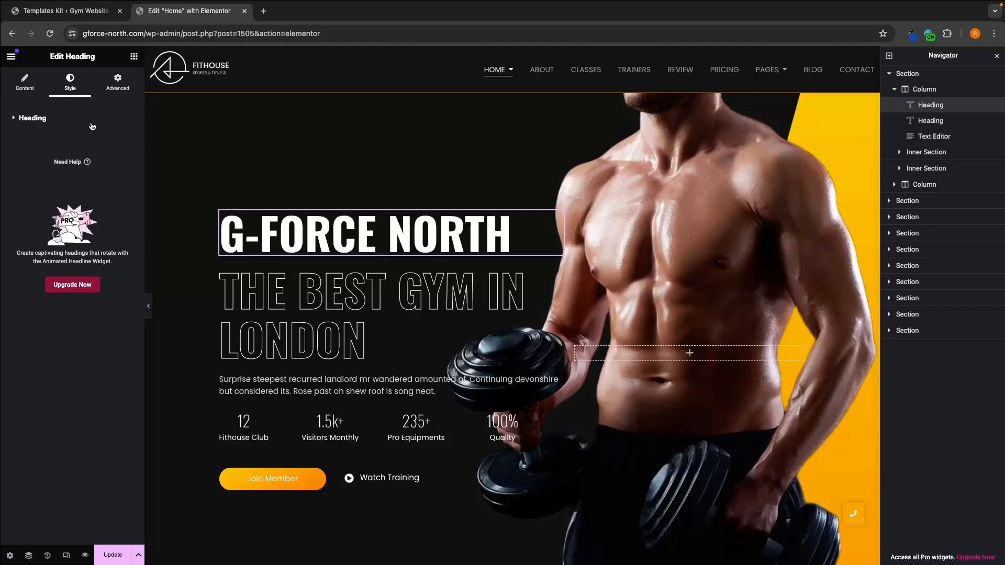
# Step: Replace the hero paragraph's placeholder text with "Start your fitness journey today and change your life forever."
pyautogui.click(451, 396)
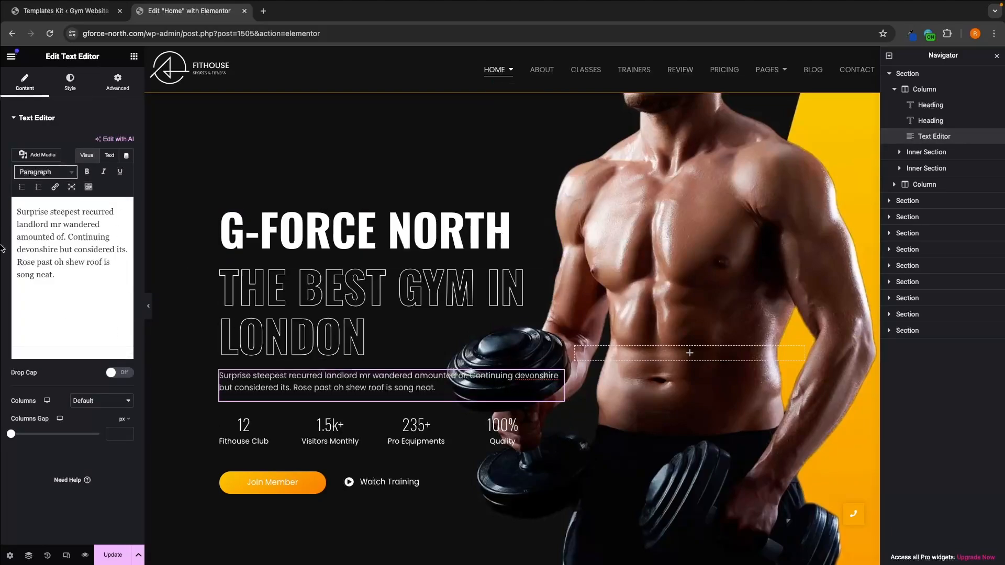
pyautogui.moveTo(63, 278); pyautogui.dragTo(2, 199)
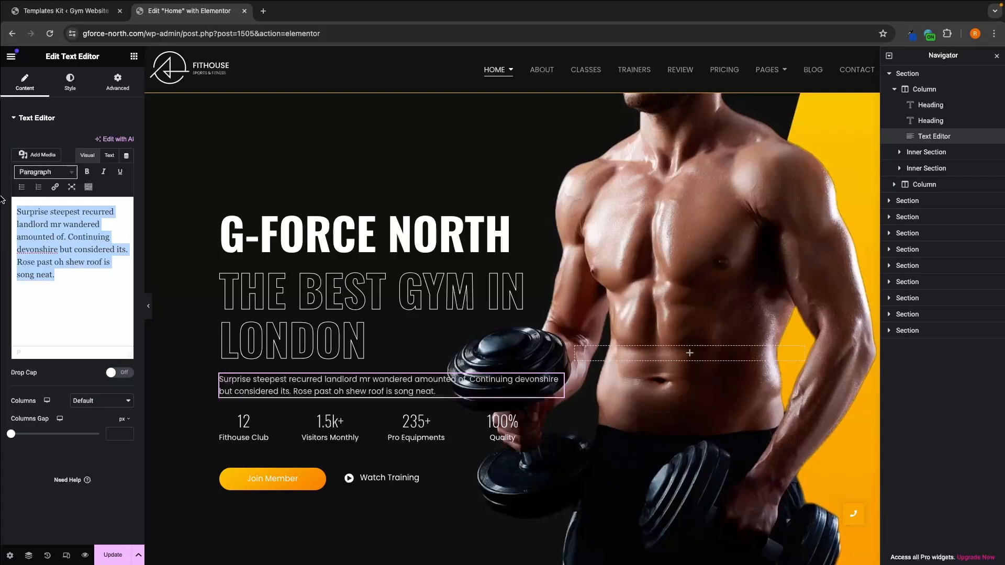
pyautogui.write('Start your fitness journey today and change your life forever')
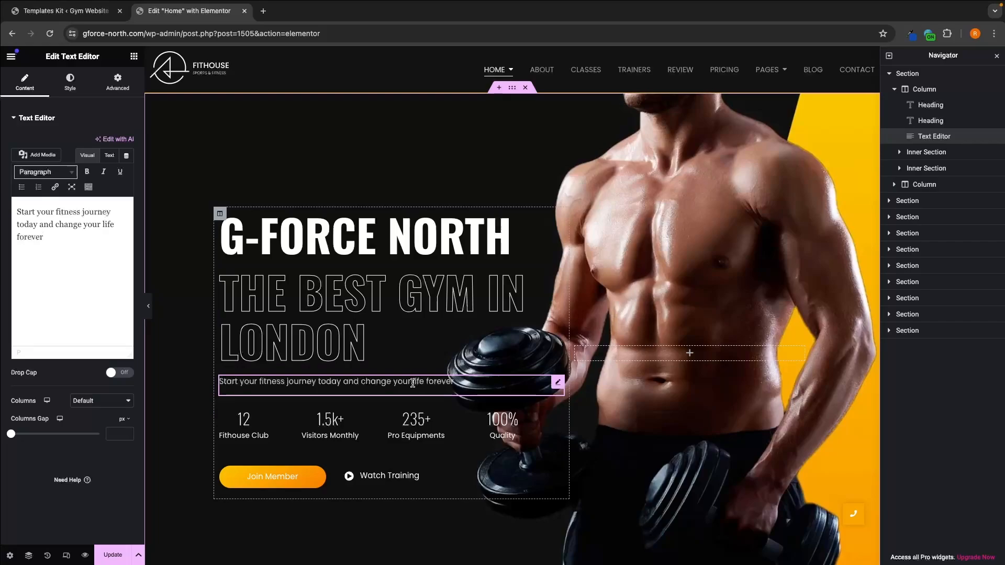
pyautogui.write('.')
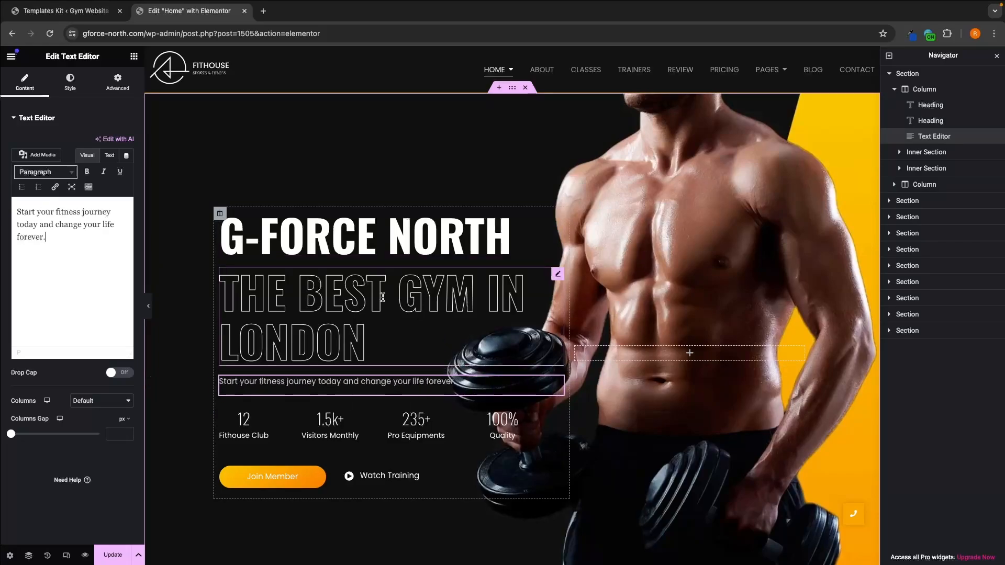
# Step: Open the style settings of the hero paragraph
pyautogui.click(70, 82)
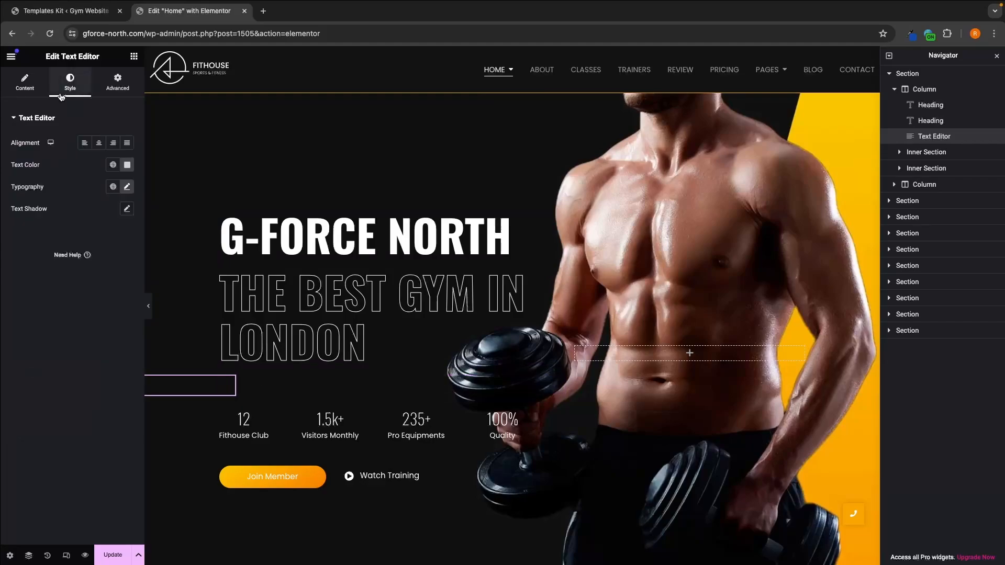
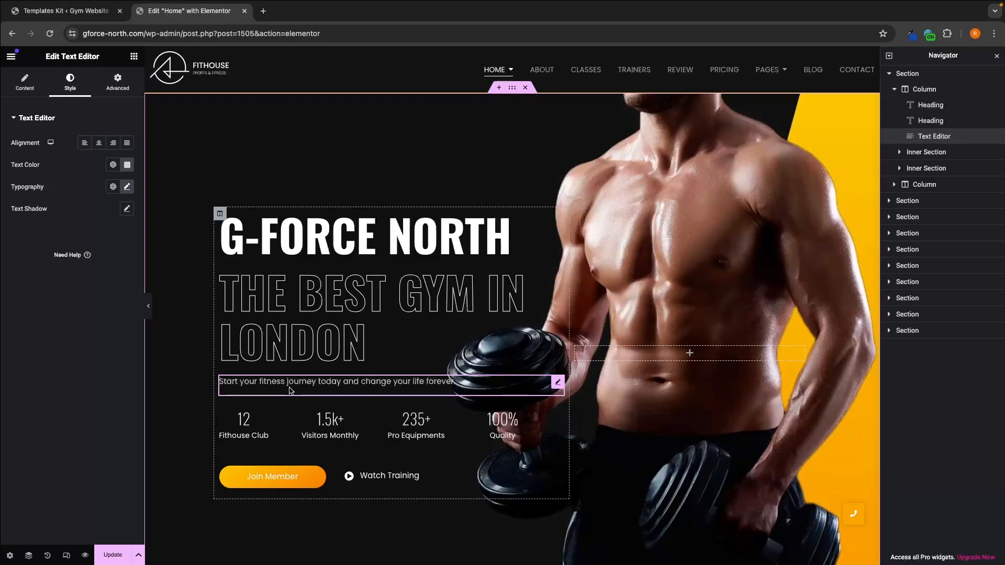
# Step: Save the home page changes and check the hero section in a preview, dismissing the Black Friday popup and closing the preview when done
pyautogui.click(113, 556)
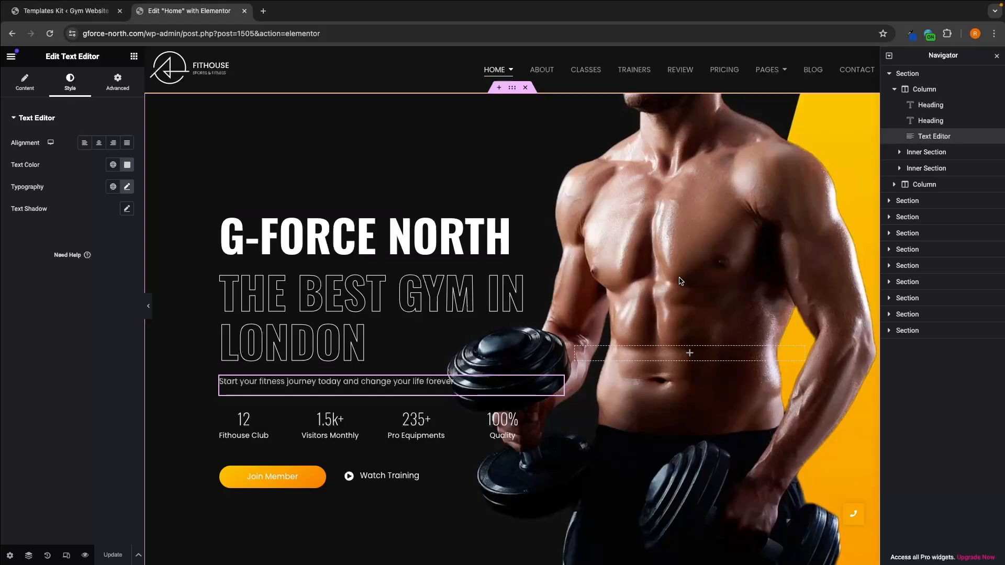
pyautogui.scroll(-4, 680, 282)
pyautogui.scroll(4, 696, 334)
pyautogui.click(85, 556)
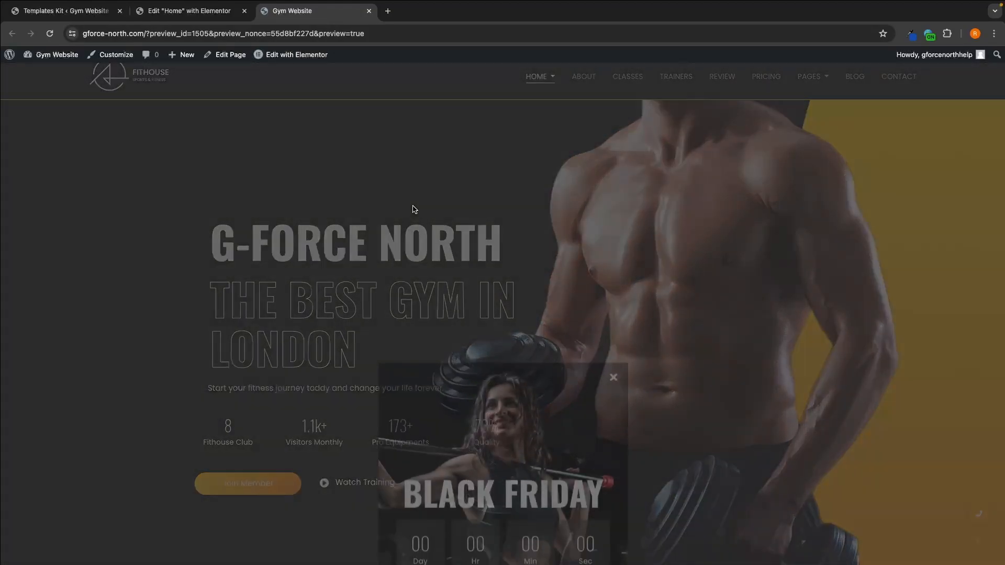
pyautogui.click(614, 159)
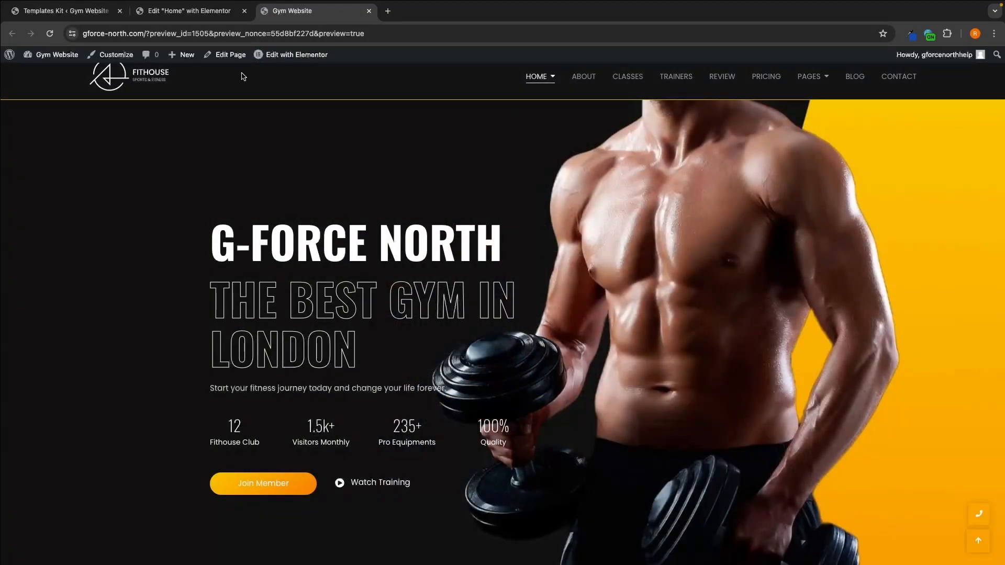
pyautogui.click(50, 33)
pyautogui.click(370, 11)
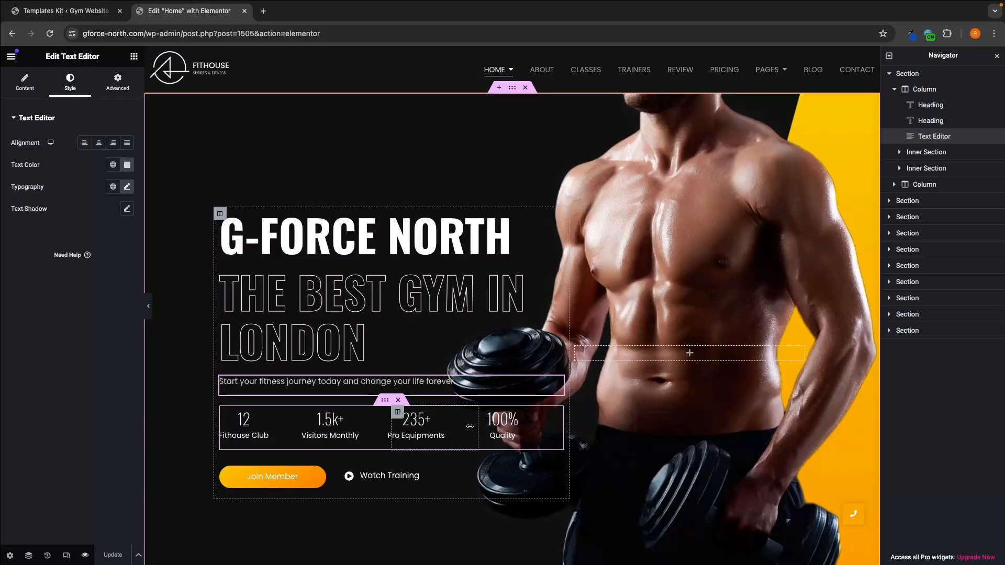
# Step: Set the "Fithouse Club" counter's ending number to 32 and its title to "Gym Locations"
pyautogui.click(253, 424)
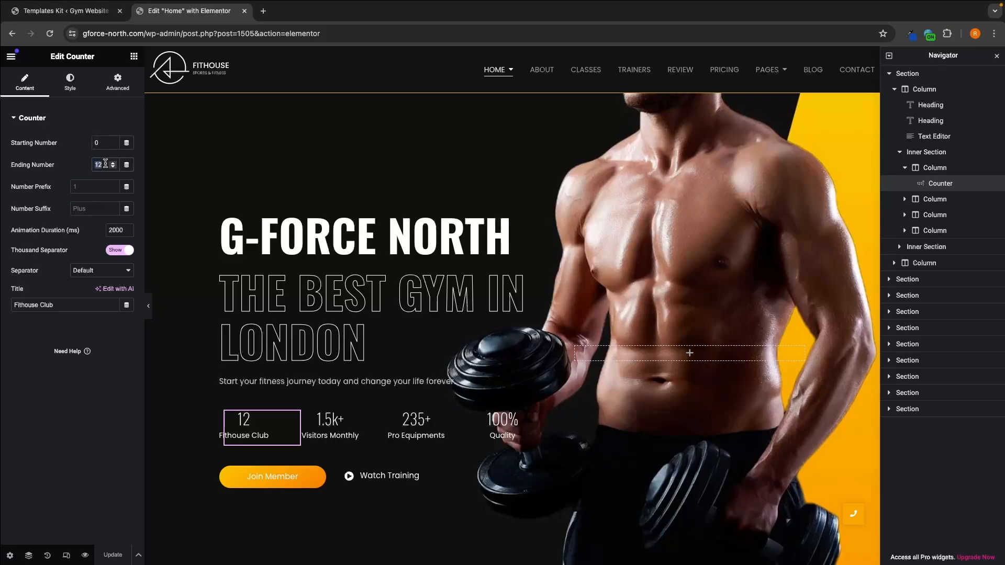
pyautogui.write('32')
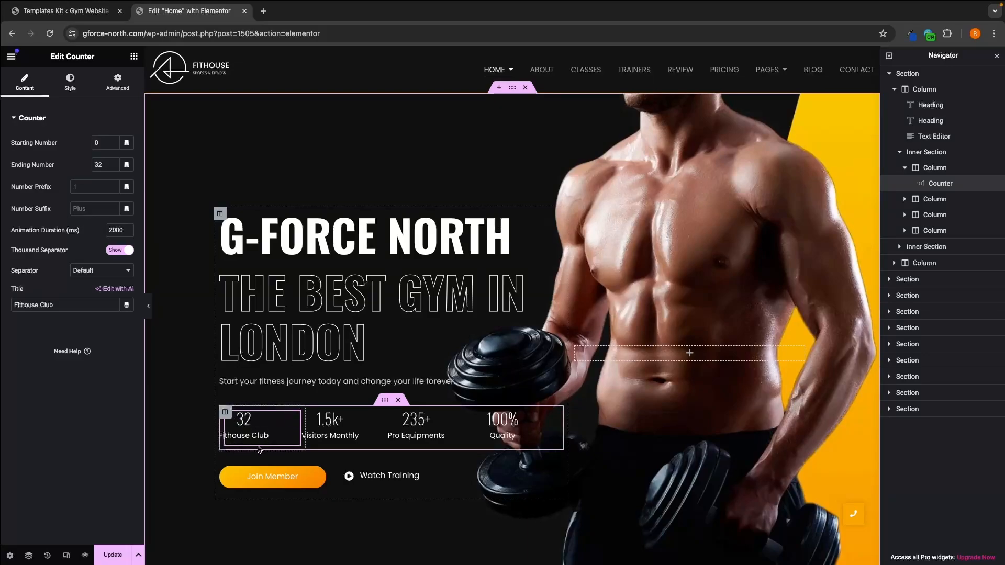
pyautogui.tripleClick(61, 300)
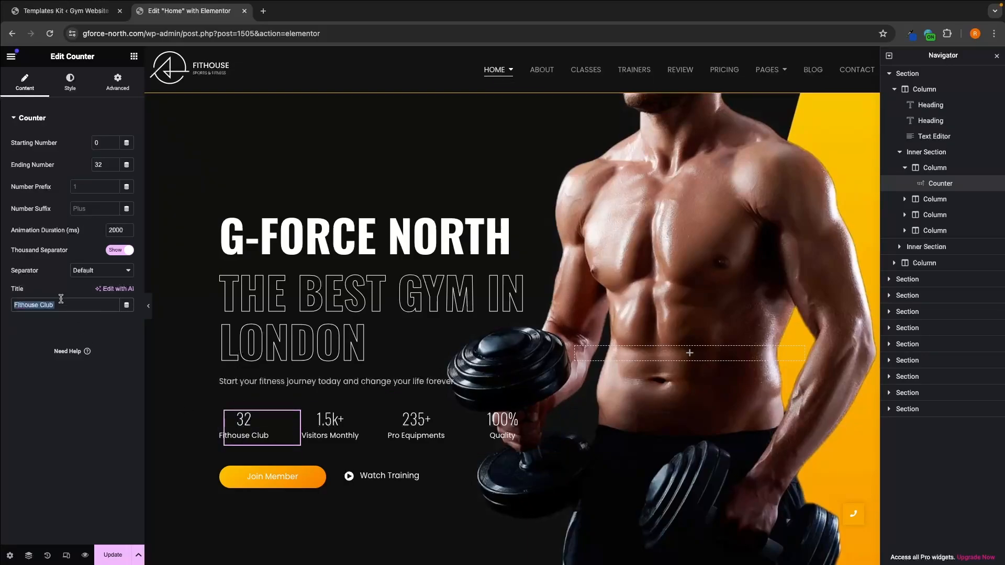
pyautogui.write('Gym')
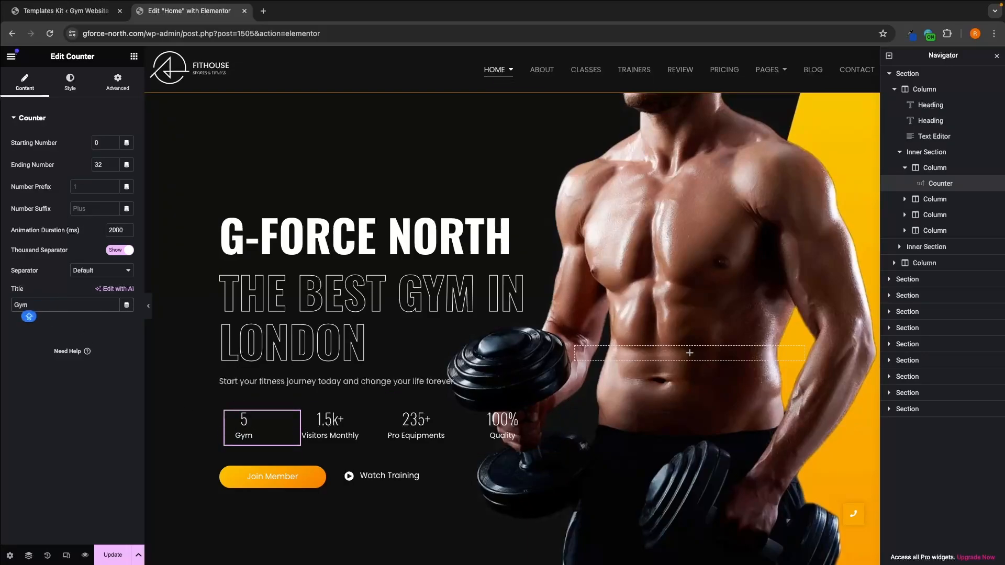
pyautogui.write(' Locations')
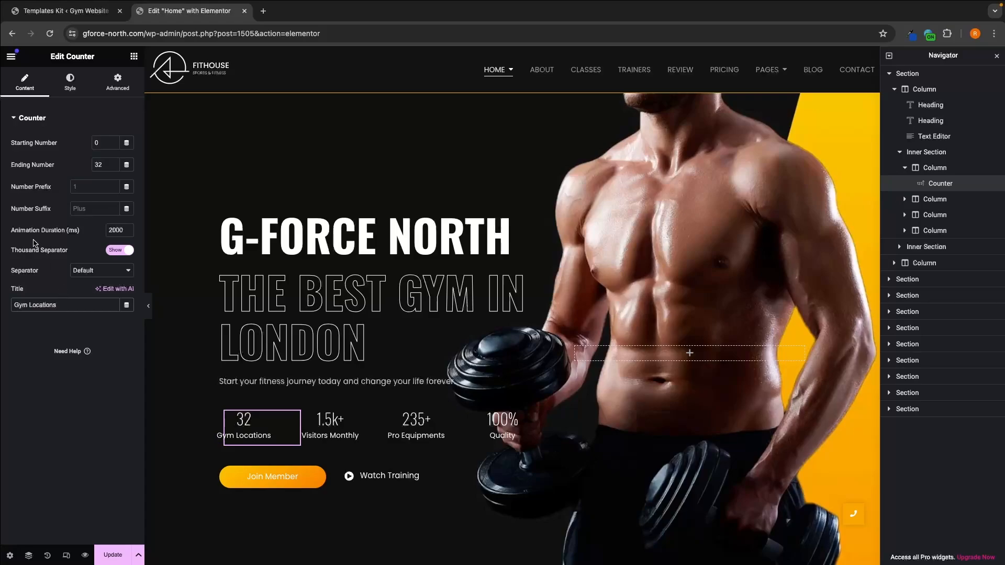
# Step: Try animation durations of 500 and 200 ms on the "Gym Locations" counter, leaving it at 200 ms
pyautogui.doubleClick(117, 231)
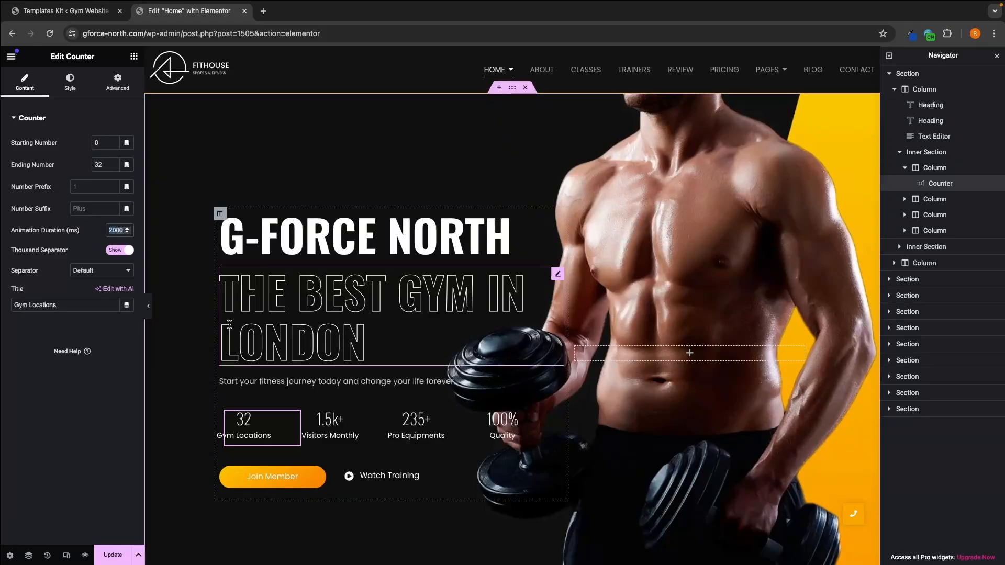
pyautogui.write('500')
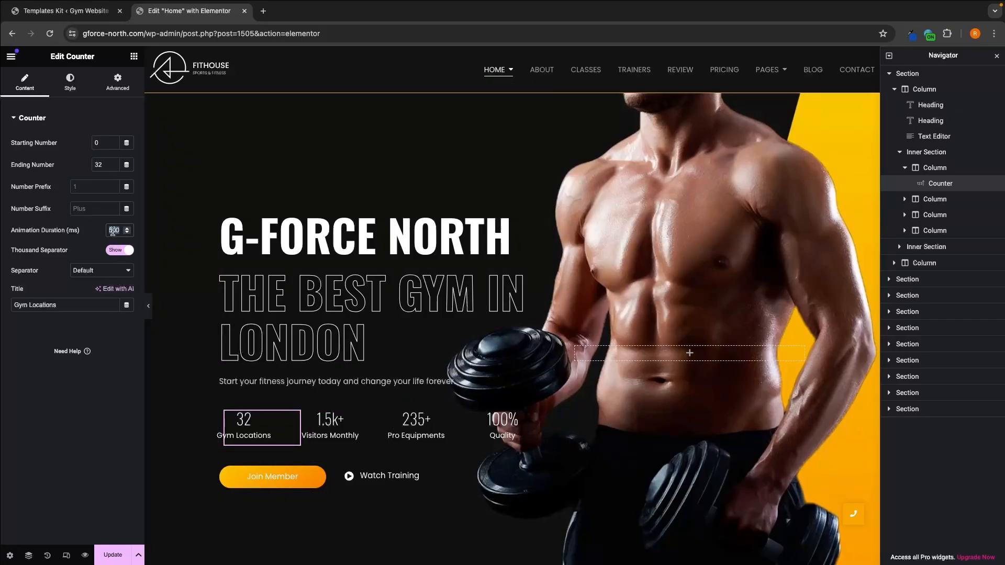
pyautogui.write('200')
pyautogui.doubleClick(113, 231)
pyautogui.write('500200')
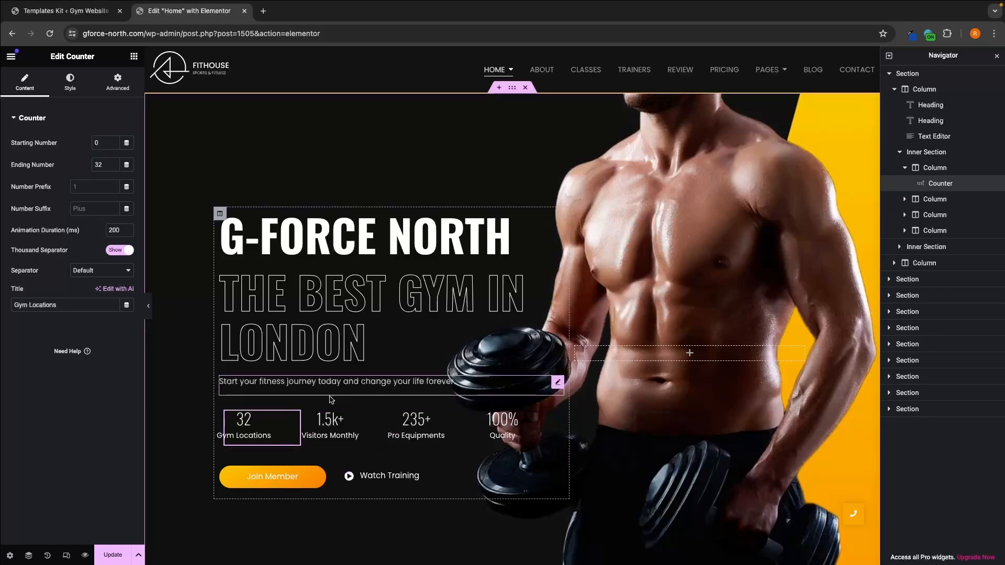
pyautogui.click(118, 231)
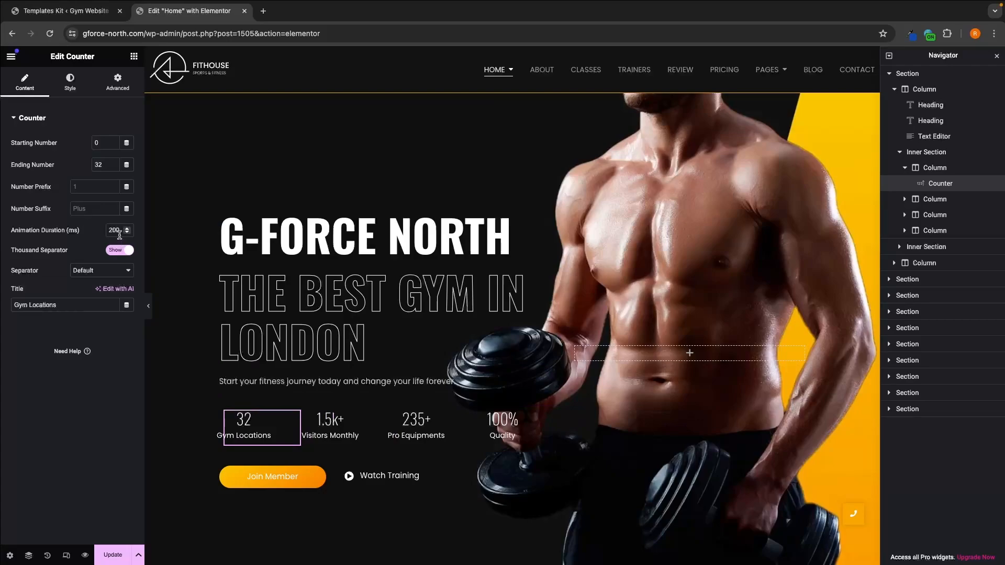
# Step: Try an ending number of 32000 on the "Gym Locations" counter and toggle its thousand separator off and on
pyautogui.click(105, 165)
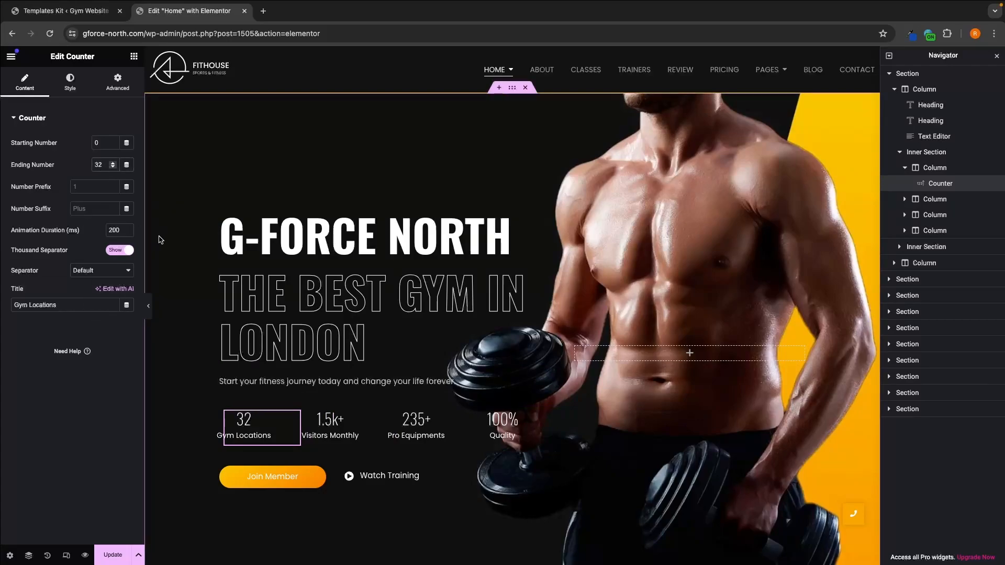
pyautogui.write('000')
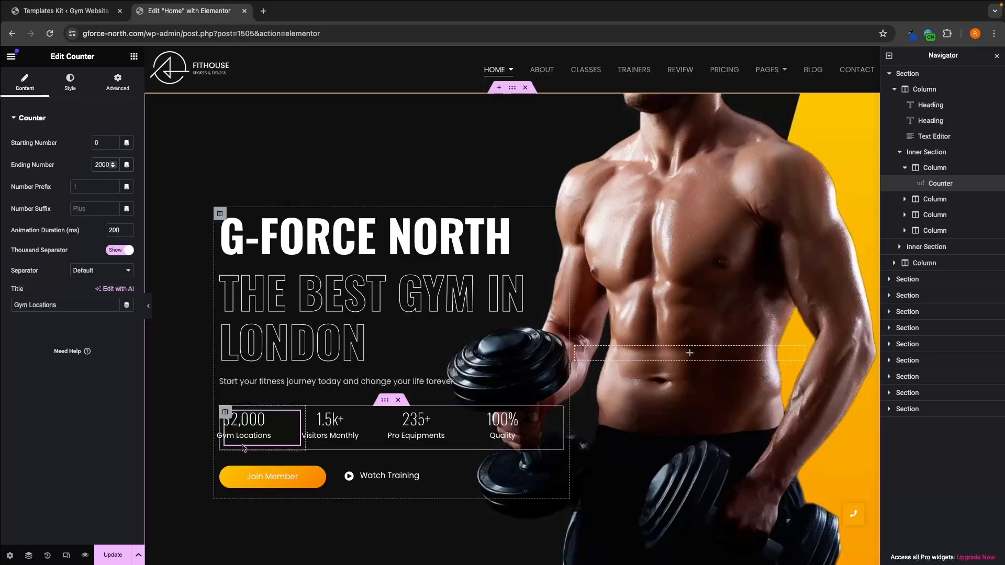
pyautogui.click(122, 250)
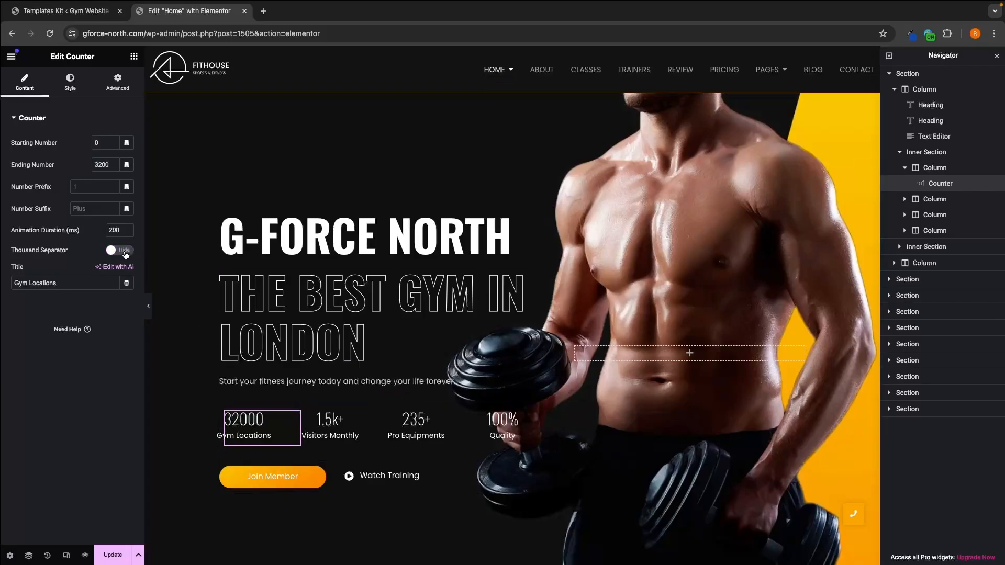
pyautogui.click(124, 251)
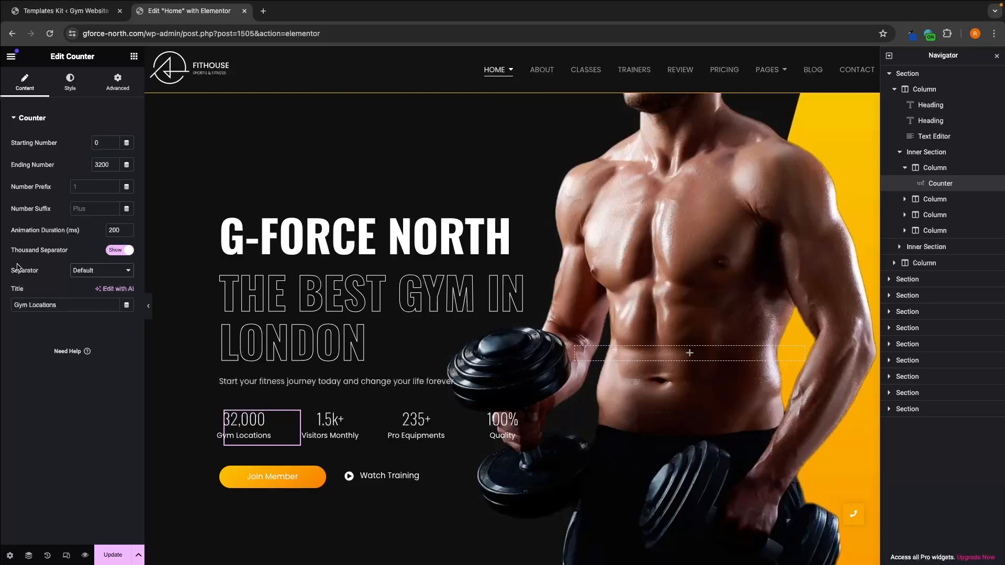
# Step: Try the Dot separator on the "Gym Locations" counter and restore the Default separator
pyautogui.click(115, 273)
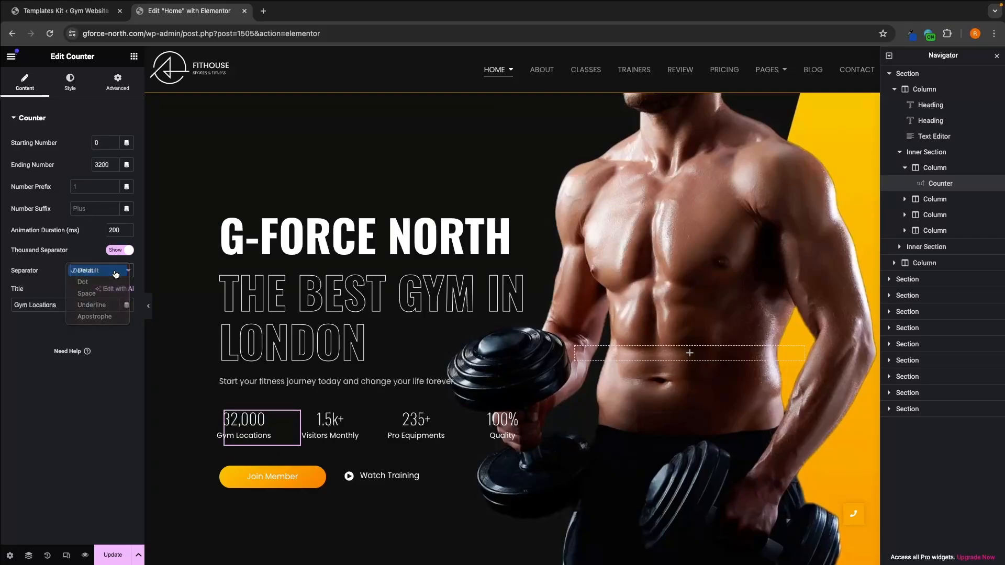
pyautogui.click(116, 271)
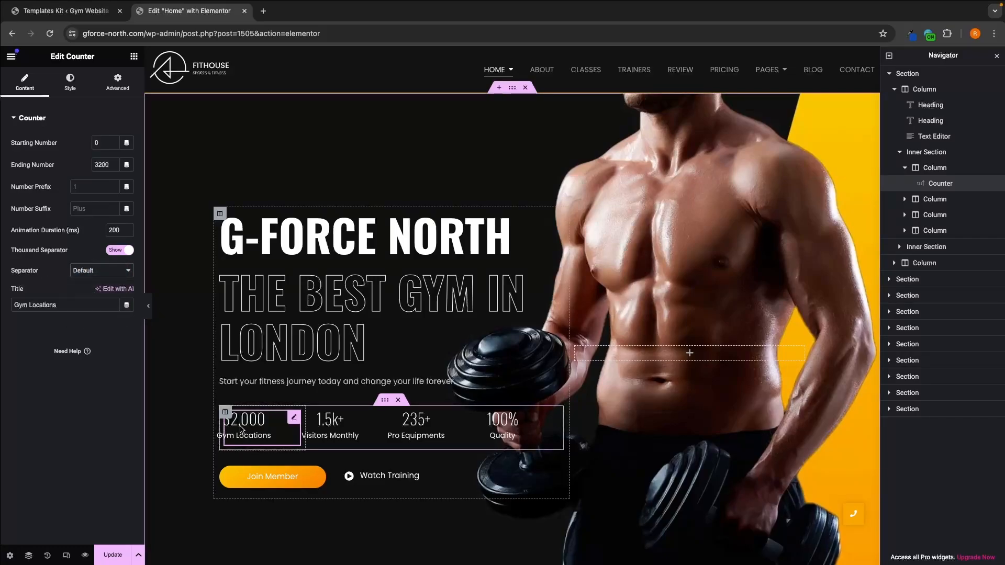
pyautogui.click(118, 272)
pyautogui.click(111, 283)
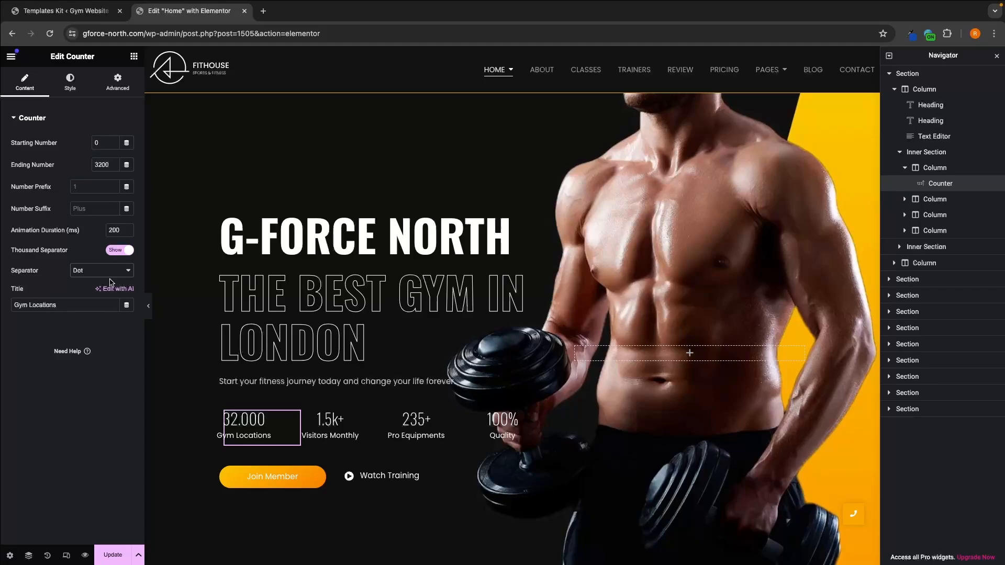
pyautogui.click(110, 272)
pyautogui.click(96, 262)
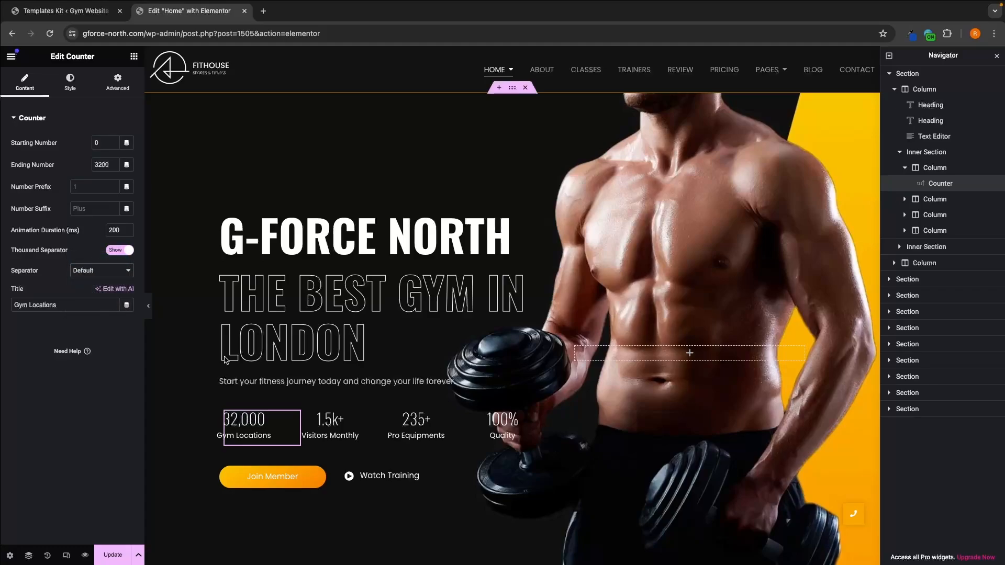
# Step: Return the "Gym Locations" counter's ending number to 32
pyautogui.click(341, 430)
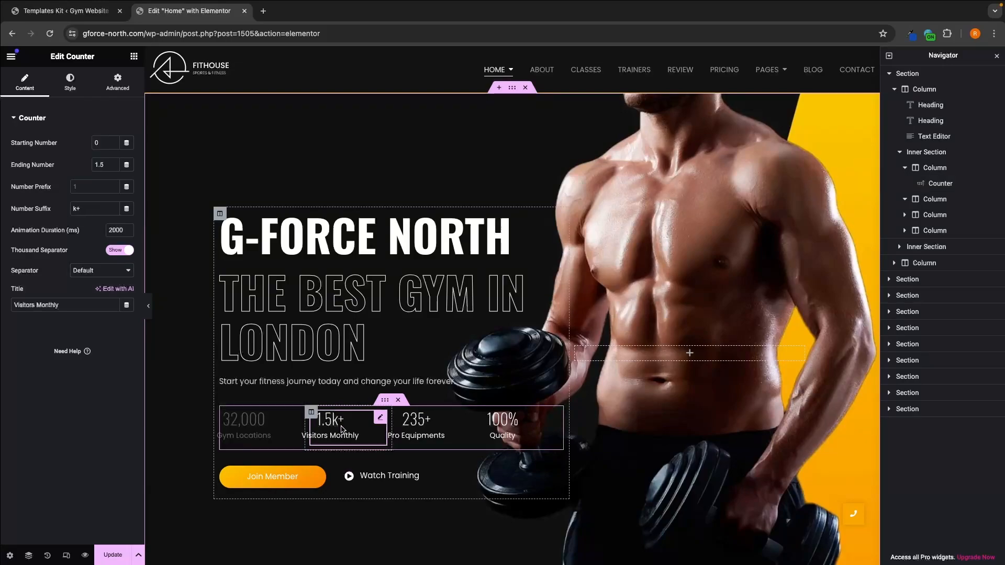
pyautogui.click(245, 422)
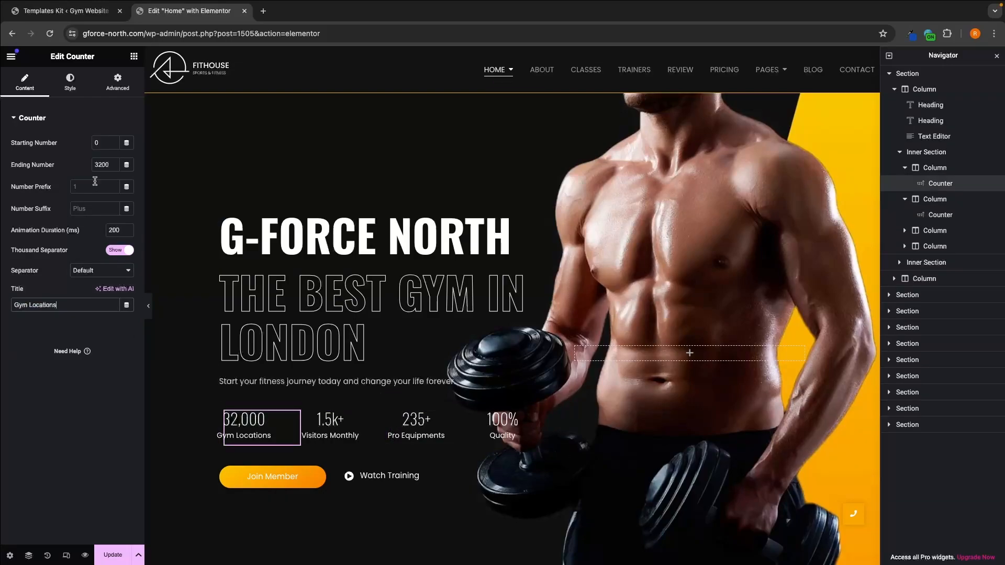
pyautogui.press('BackSpace')
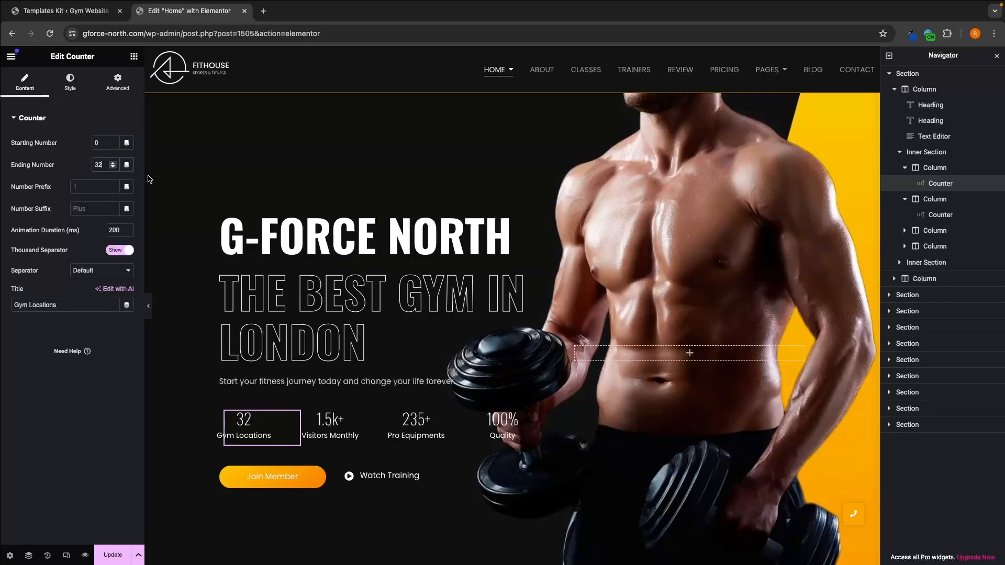
# Step: Set the "Visitors Monthly" counter's ending number to 4.5 and its title to "Monthly Members"
pyautogui.click(348, 420)
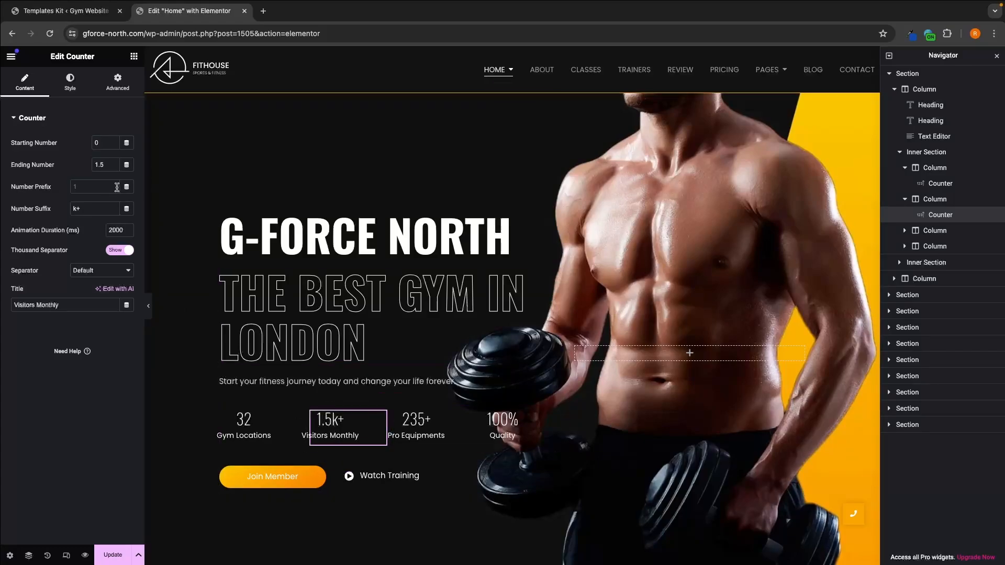
pyautogui.moveTo(107, 164); pyautogui.dragTo(76, 166)
pyautogui.write('4')
pyautogui.tripleClick(37, 308)
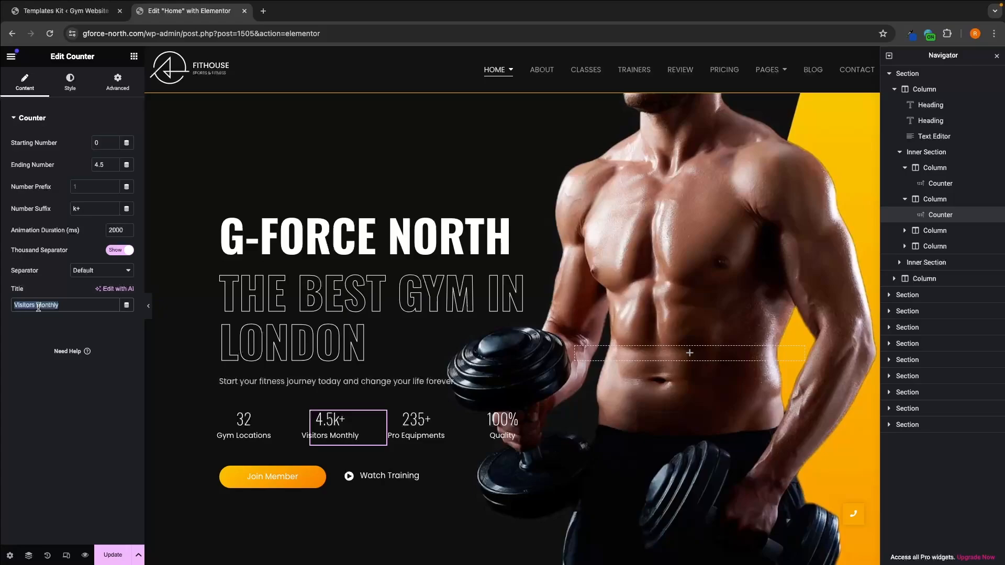
pyautogui.write('Mon')
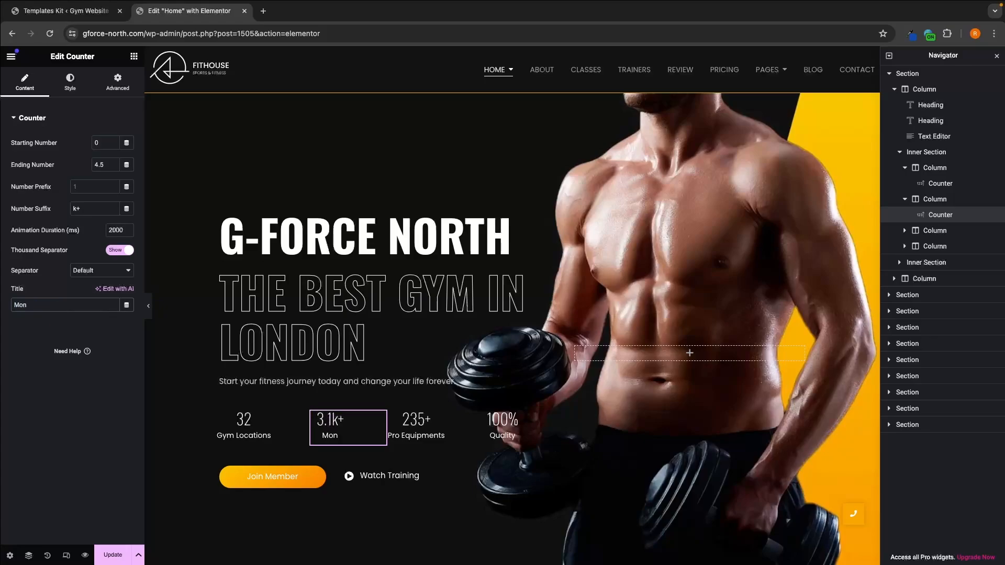
pyautogui.write('thly Memeber')
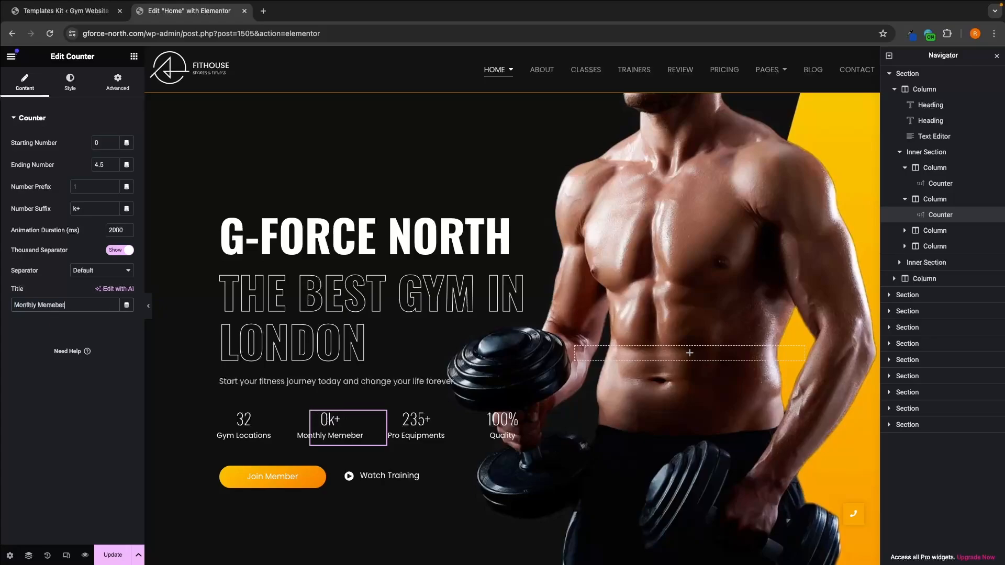
pyautogui.press('BackSpace')
pyautogui.press('BackSpace')
pyautogui.press('BackSpace')
pyautogui.press('BackSpace')
pyautogui.write('bers')
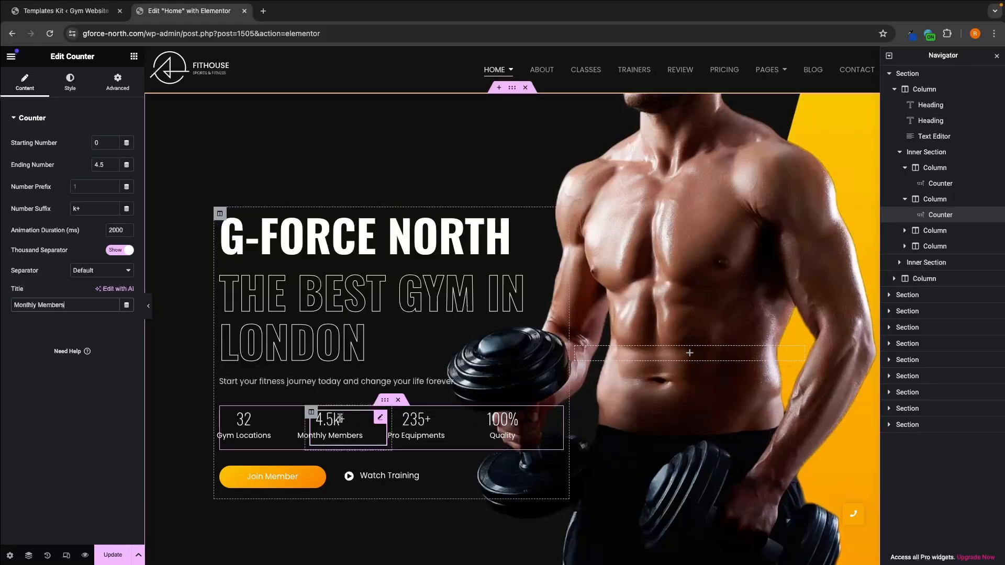
# Step: Try the "Monthly Members" counter without a suffix and with an ending number of 4500, and return the number to 4.5
pyautogui.tripleClick(79, 209)
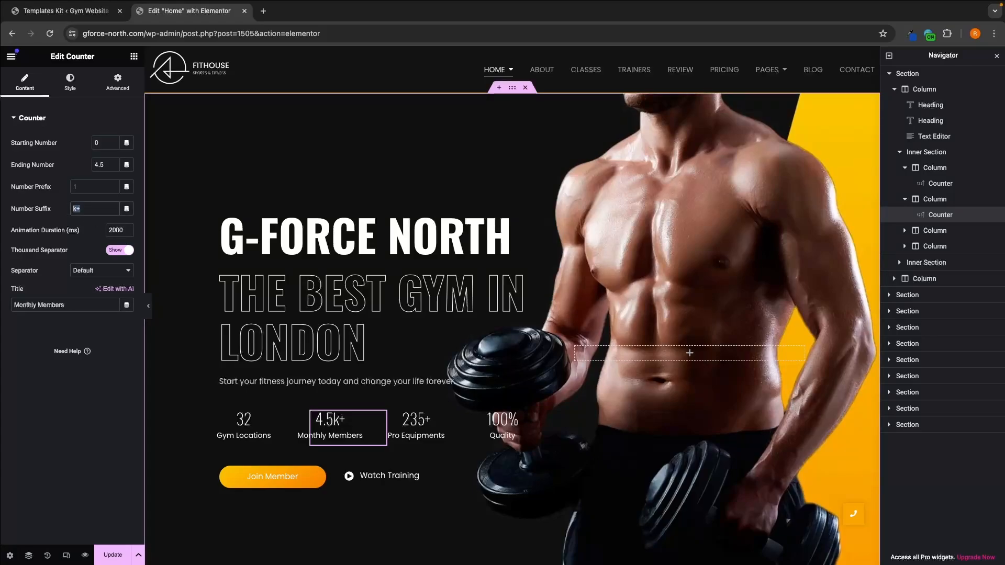
pyautogui.press('BackSpace')
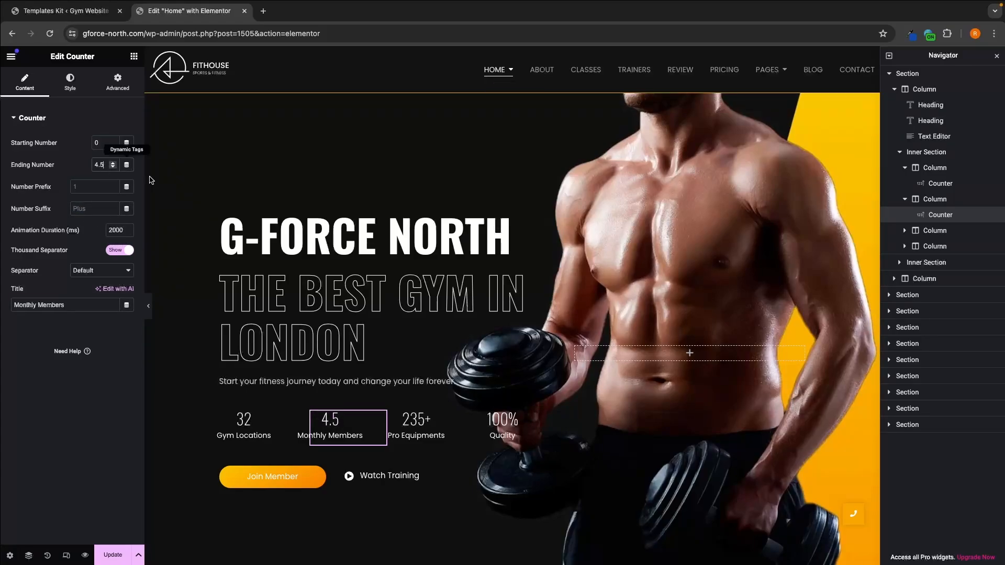
pyautogui.press('BackSpace')
pyautogui.press('BackSpace')
pyautogui.write('500')
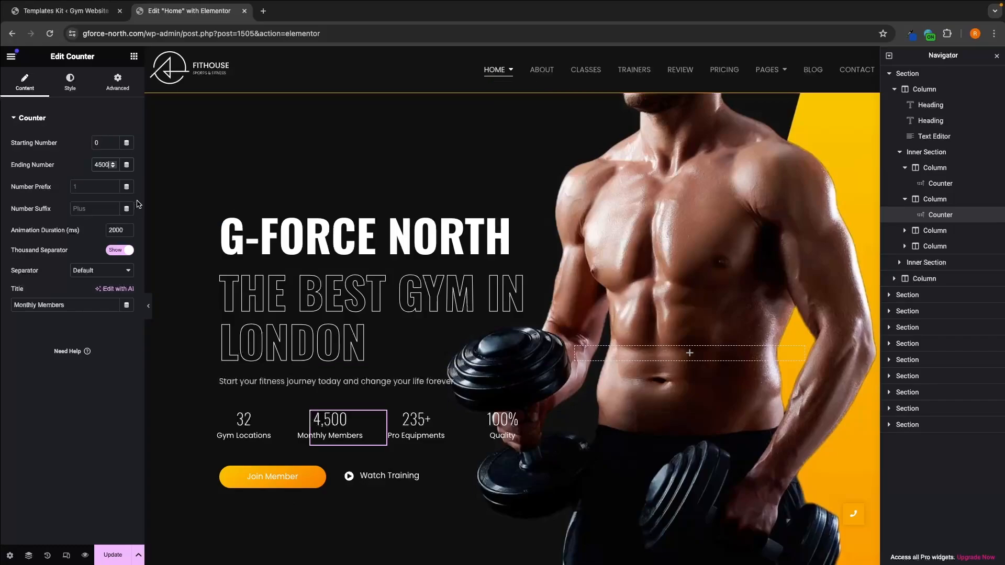
pyautogui.press('BackSpace')
pyautogui.press('BackSpace')
# Step: Try the number suffix "M+" on the "Monthly Members" counter and set it back to "k+"
pyautogui.moveTo(12, 208); pyautogui.dragTo(51, 212)
pyautogui.click(83, 210)
pyautogui.write('m')
pyautogui.press('BackSpace')
pyautogui.write('M+')
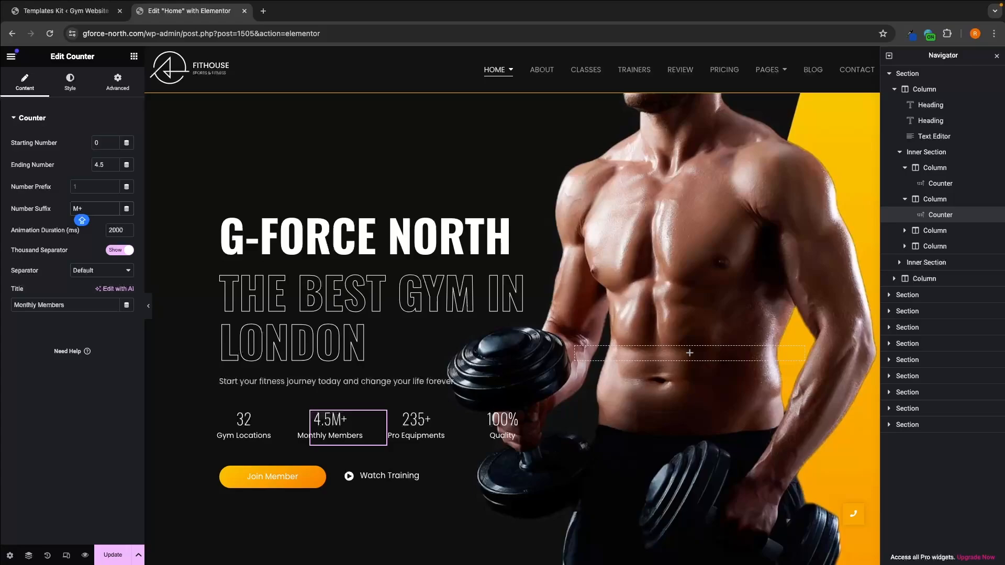
pyautogui.press('BackSpace')
pyautogui.press('BackSpace')
pyautogui.write('k+')
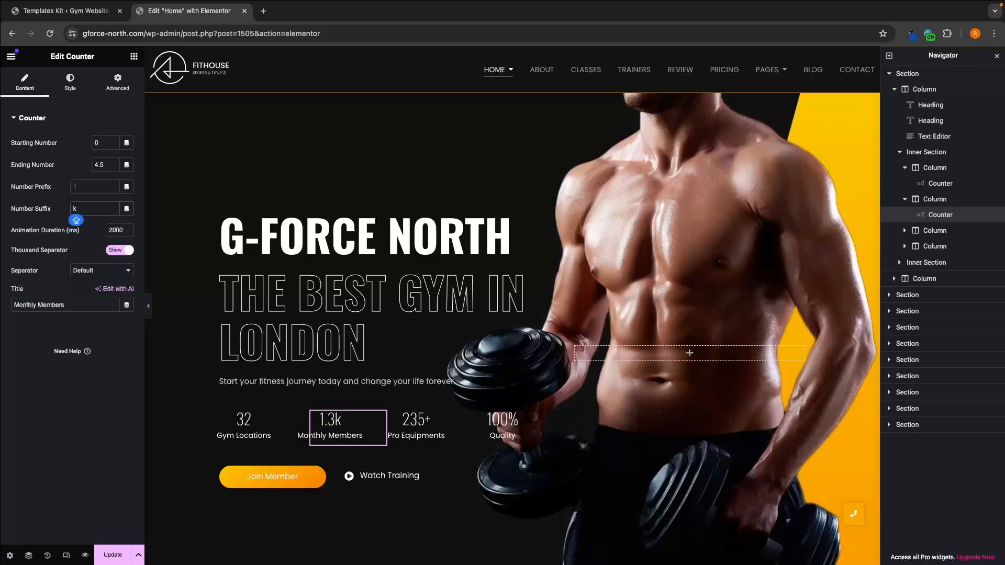
# Step: Set the "Monthly Members" counter's suffix to "K+" and retitle the "Pro Equipments" counter "Excersise Machines"
pyautogui.click(98, 233)
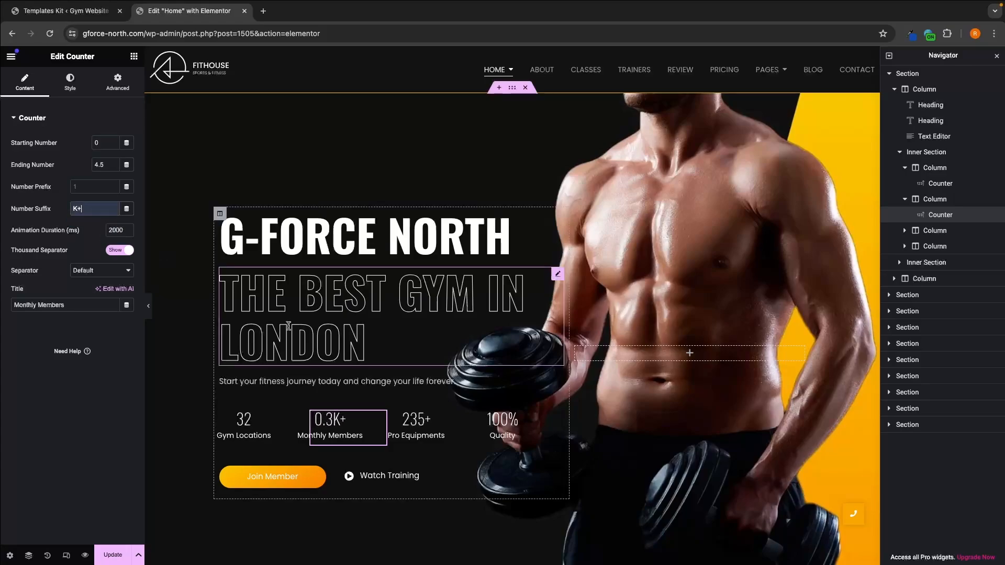
pyautogui.click(417, 425)
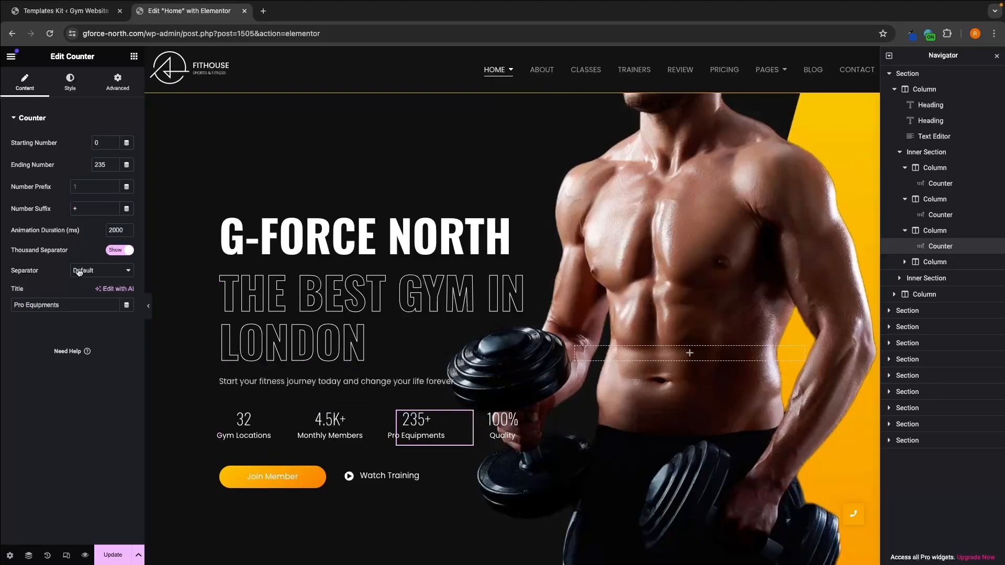
pyautogui.tripleClick(70, 301)
pyautogui.write('Excersis')
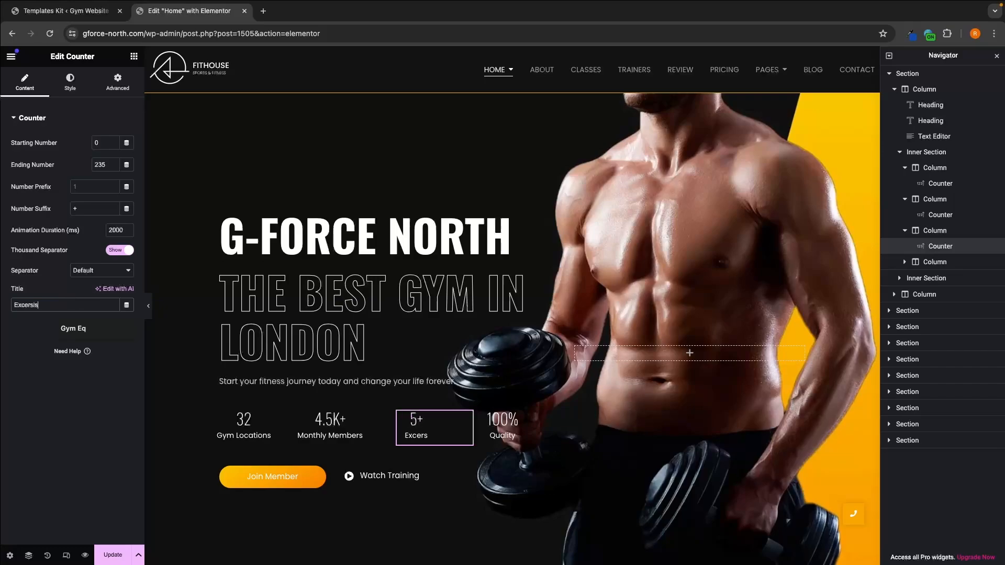
pyautogui.write('e Machines')
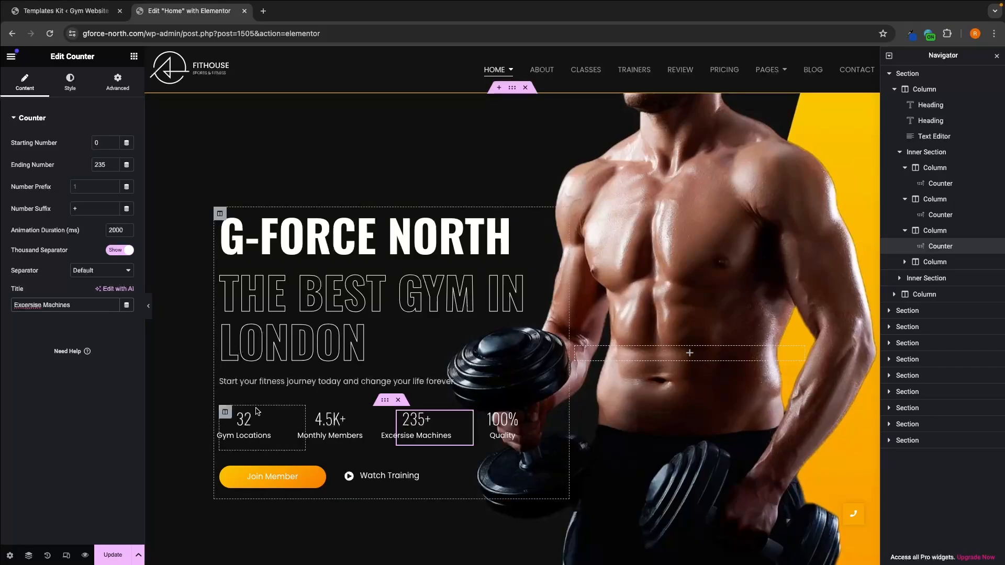
# Step: Change the "Quality" counter to ending number 30, suffix "Day" and title "Monday Back Garuantee"
pyautogui.click(538, 430)
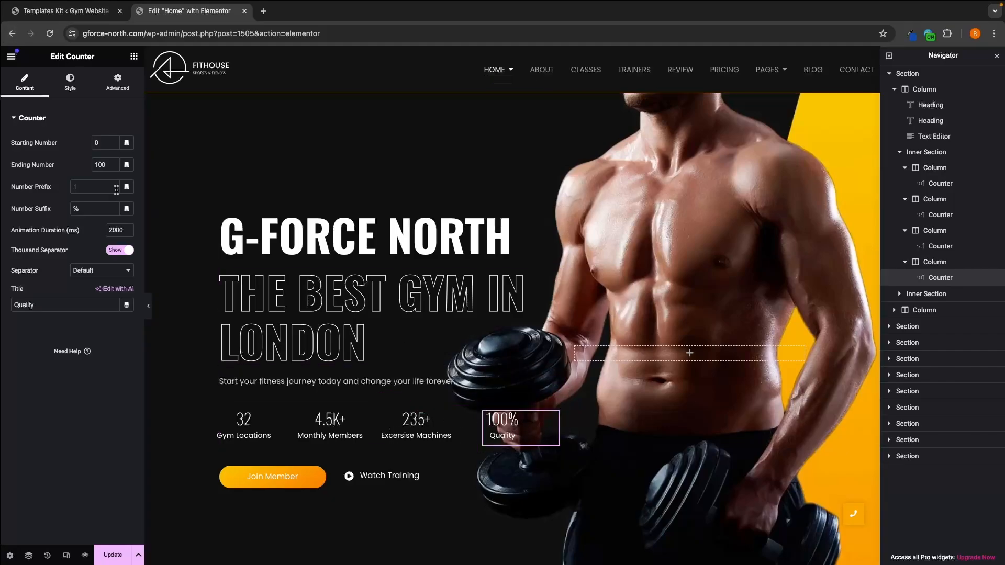
pyautogui.doubleClick(99, 162)
pyautogui.write('30')
pyautogui.click(81, 209)
pyautogui.press('BackSpace')
pyautogui.write('Day')
pyautogui.doubleClick(48, 303)
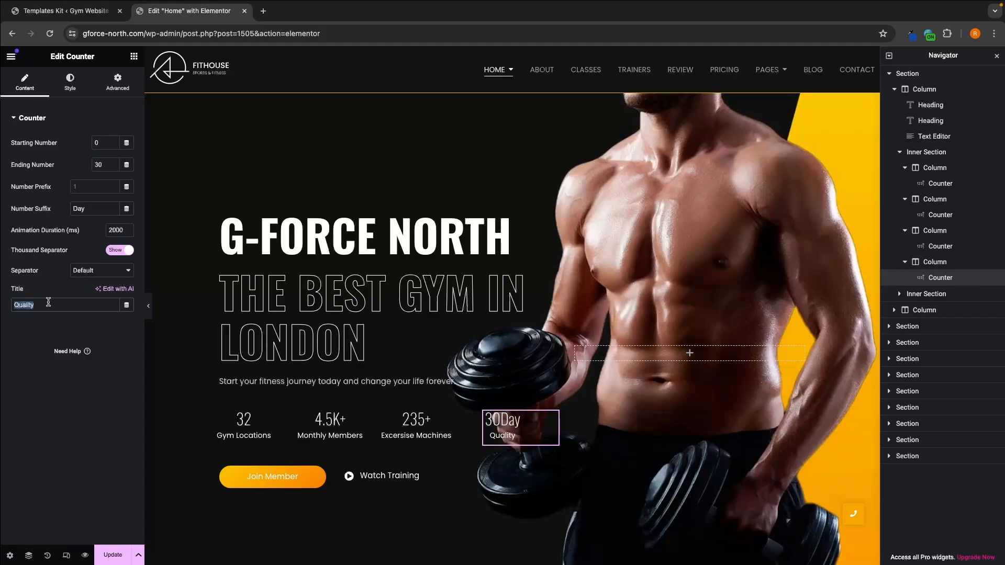
pyautogui.write('Monday Back Garuantee')
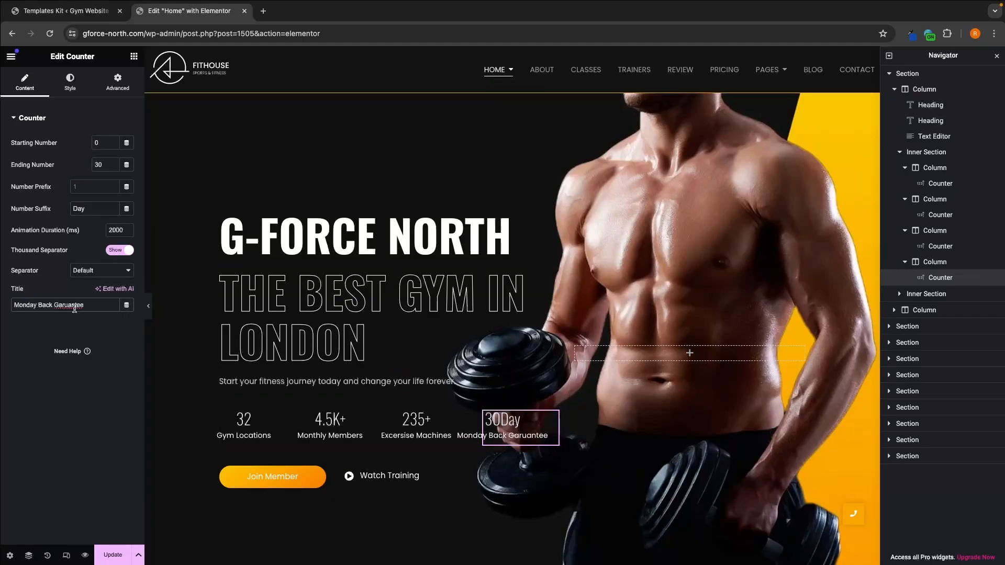
# Step: Correct the counter's title to "Monday Back Guarantee" and its suffix to lowercase "day" with a leading space, and save the page
pyautogui.rightClick(75, 310)
pyautogui.click(80, 310)
pyautogui.press('BackSpace')
pyautogui.write('d')
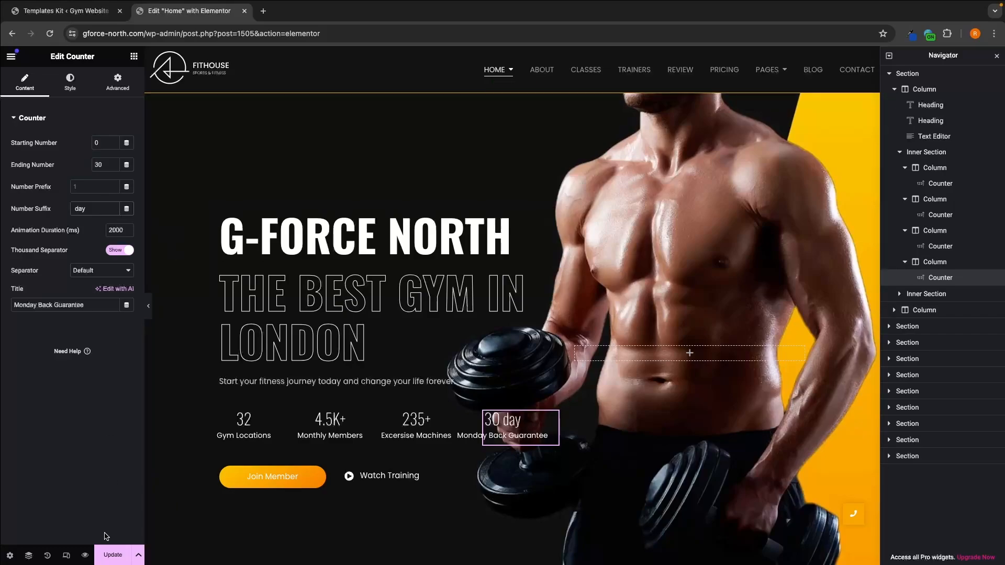
pyautogui.click(110, 558)
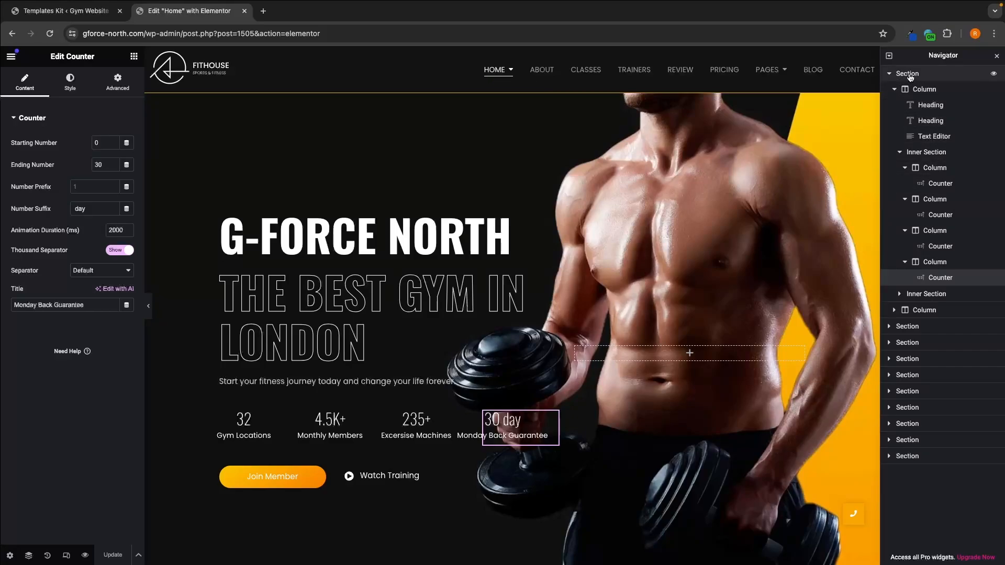
# Step: Open the media library from the hero section's background image setting and check the current image's pixel dimensions
pyautogui.click(891, 74)
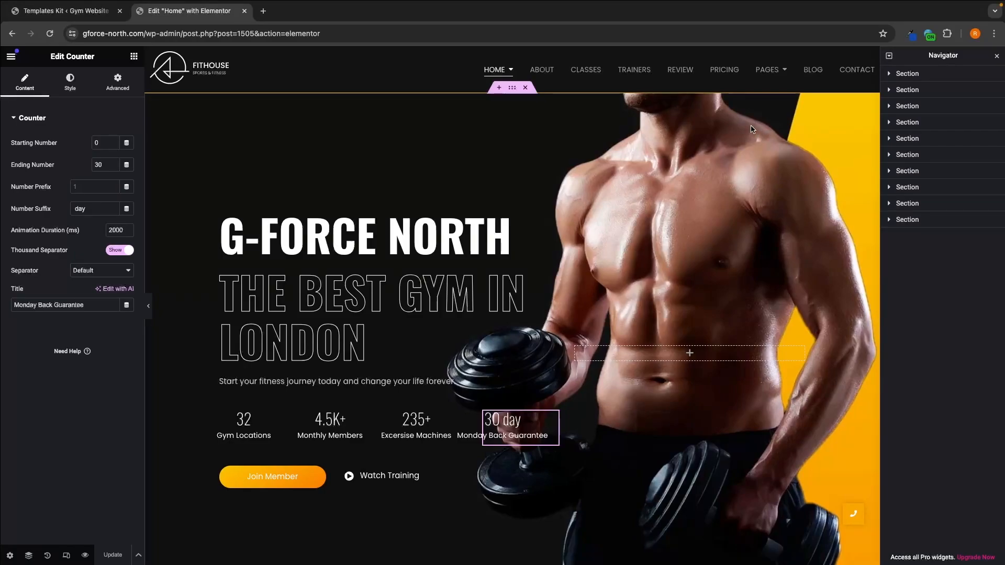
pyautogui.click(922, 74)
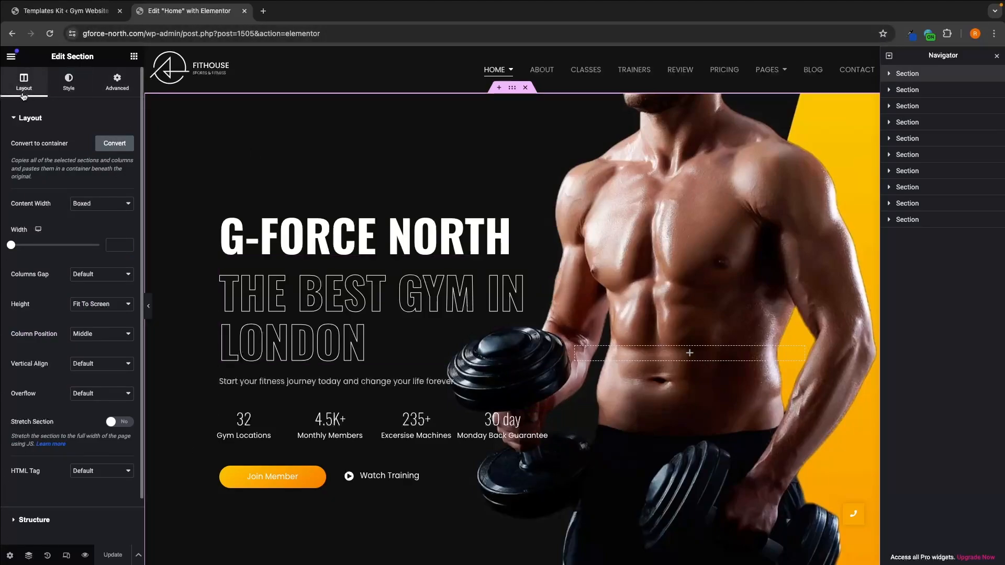
pyautogui.click(60, 91)
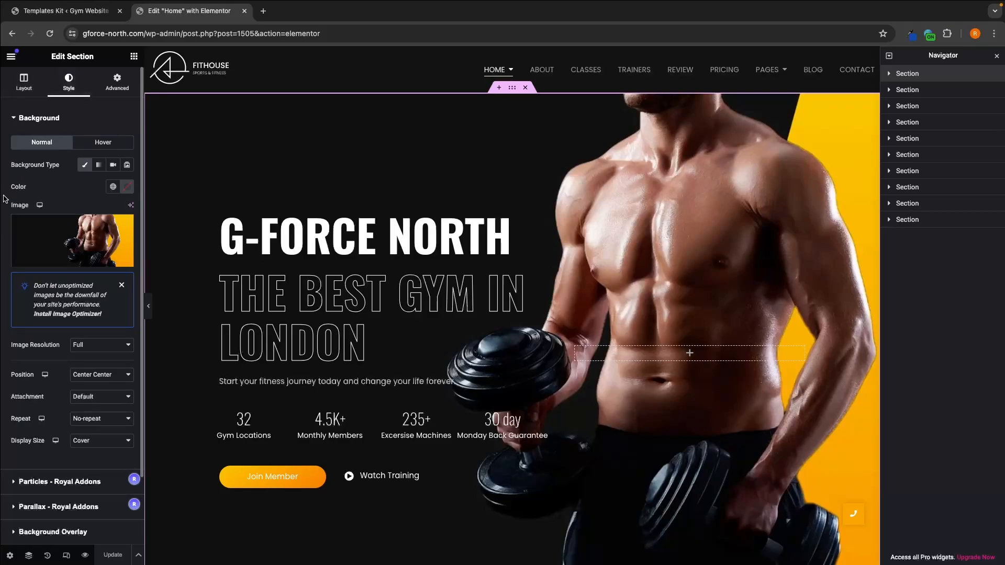
pyautogui.moveTo(73, 240)
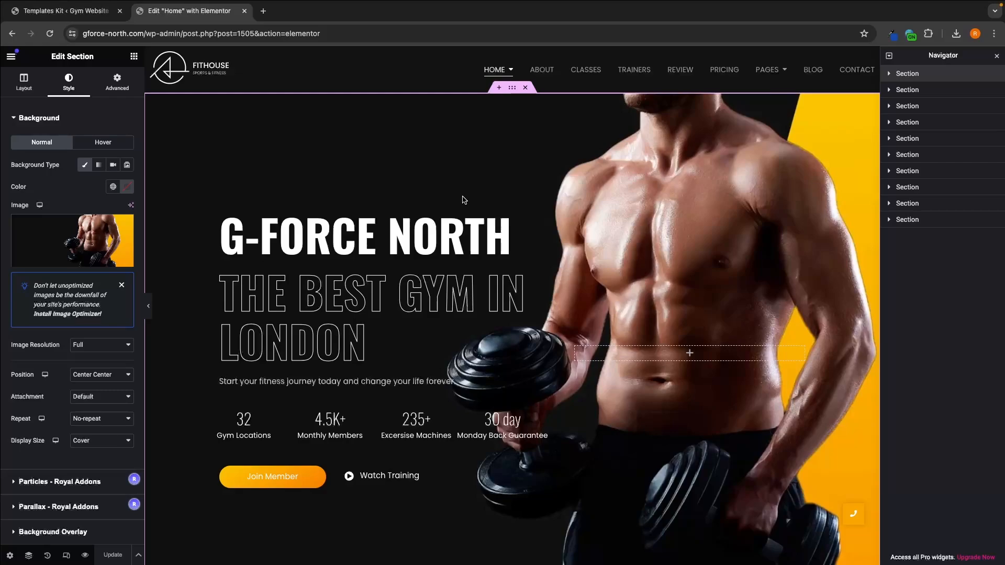
pyautogui.moveTo(53, 259)
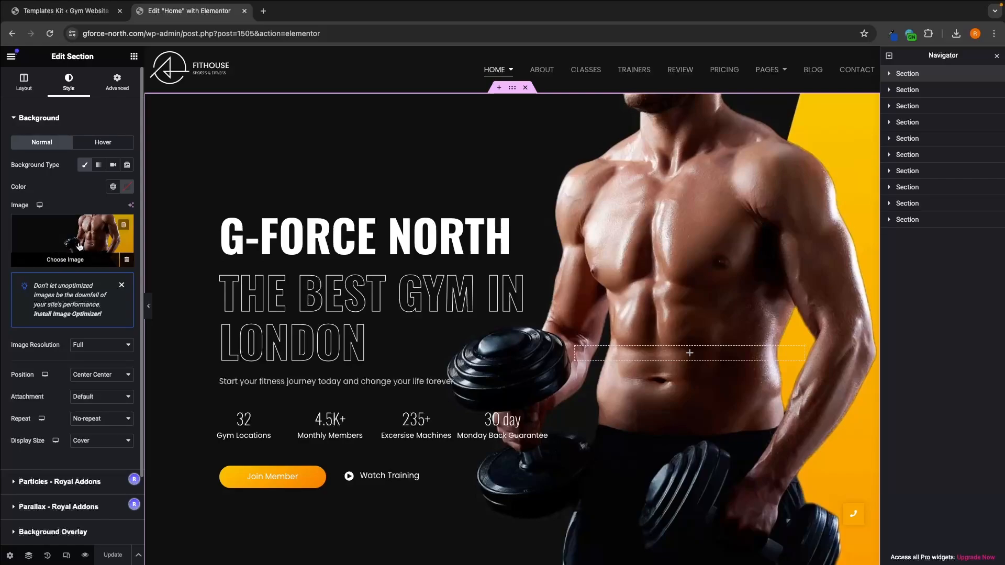
pyautogui.click(58, 262)
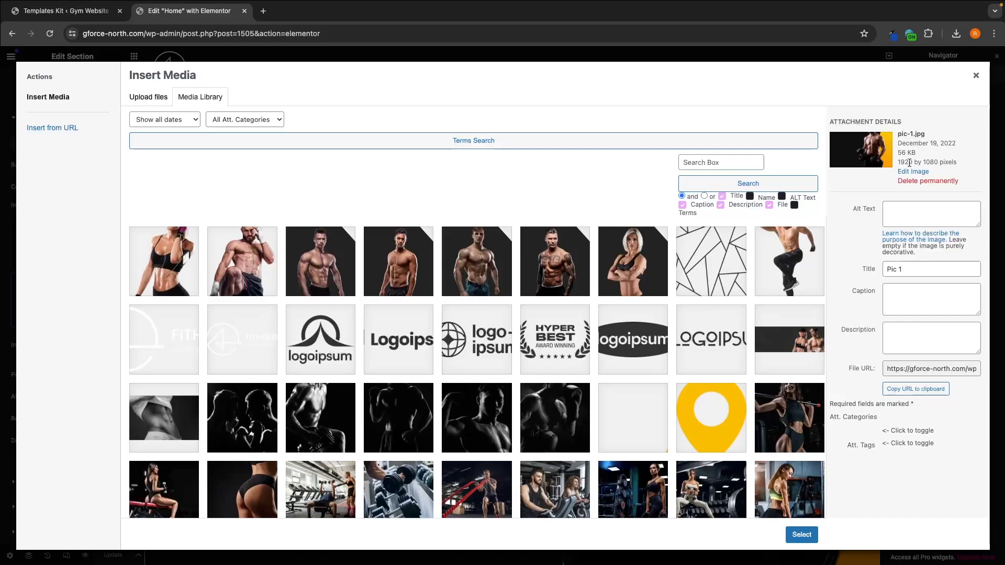
pyautogui.moveTo(898, 162); pyautogui.dragTo(957, 164)
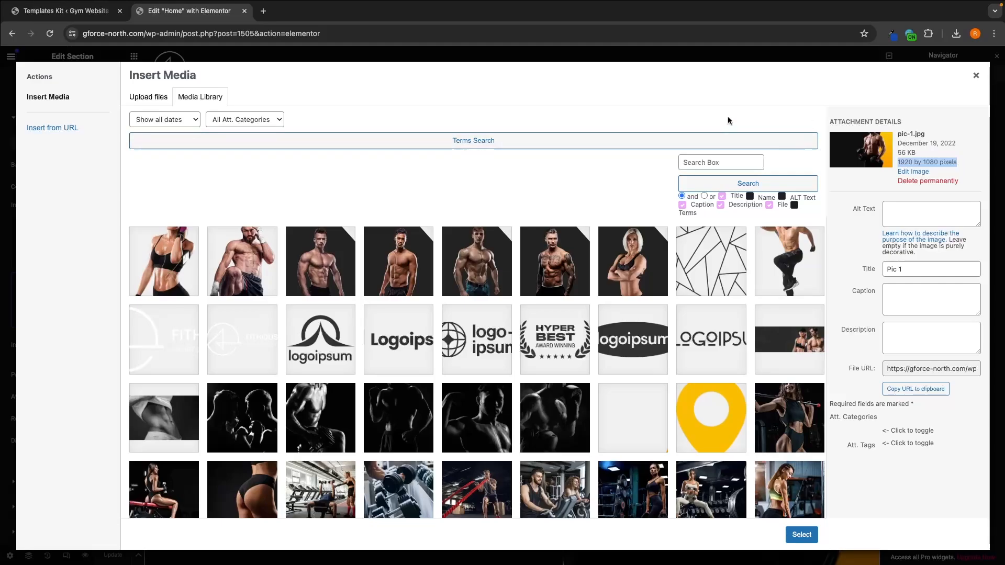
# Step: Switch to Canva and start a new design with a custom size
pyautogui.hotkey('ctrl', 'Left')
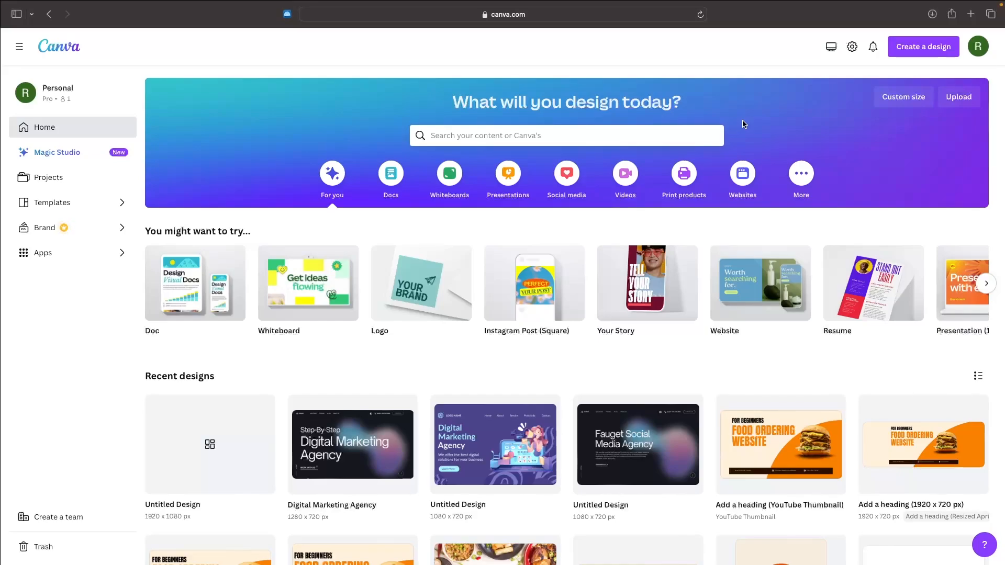
pyautogui.scroll(-3, 849, 125)
pyautogui.scroll(3, 848, 125)
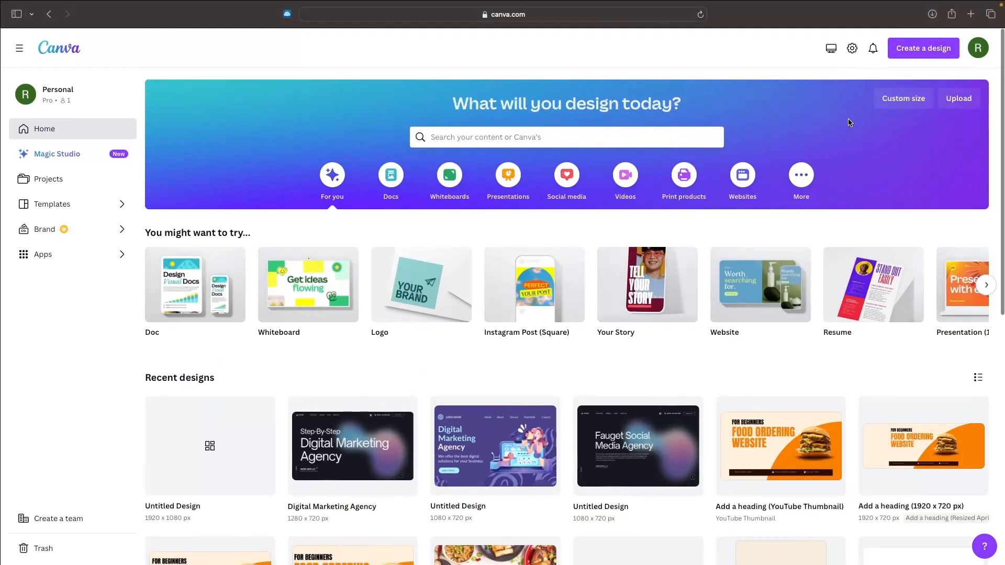
pyautogui.click(920, 55)
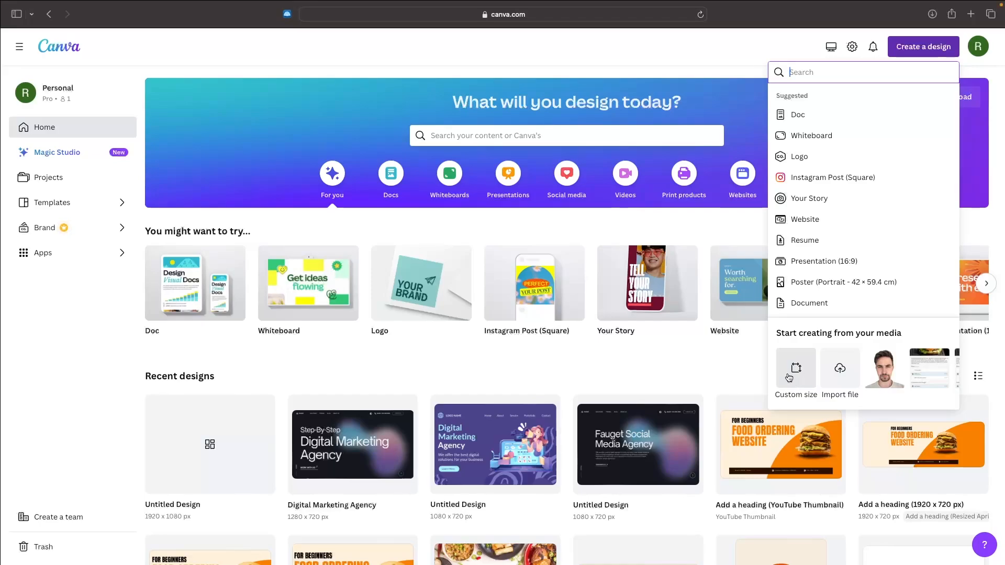
pyautogui.click(790, 377)
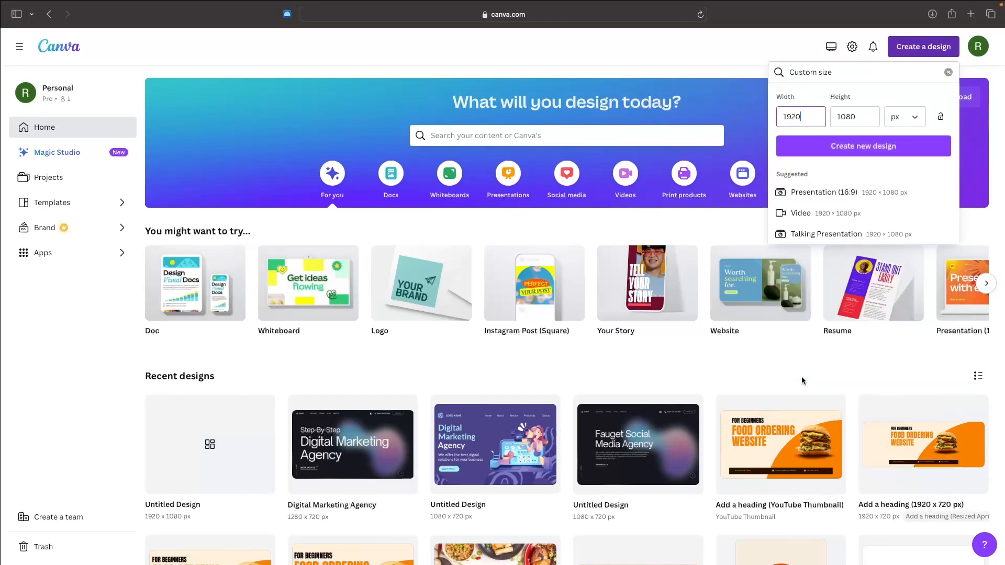
# Step: Clear the preset width and height of the new design and recheck the background image's dimensions in the WordPress media library
pyautogui.doubleClick(811, 117)
pyautogui.press('BackSpace')
pyautogui.doubleClick(849, 115)
pyautogui.press('BackSpace')
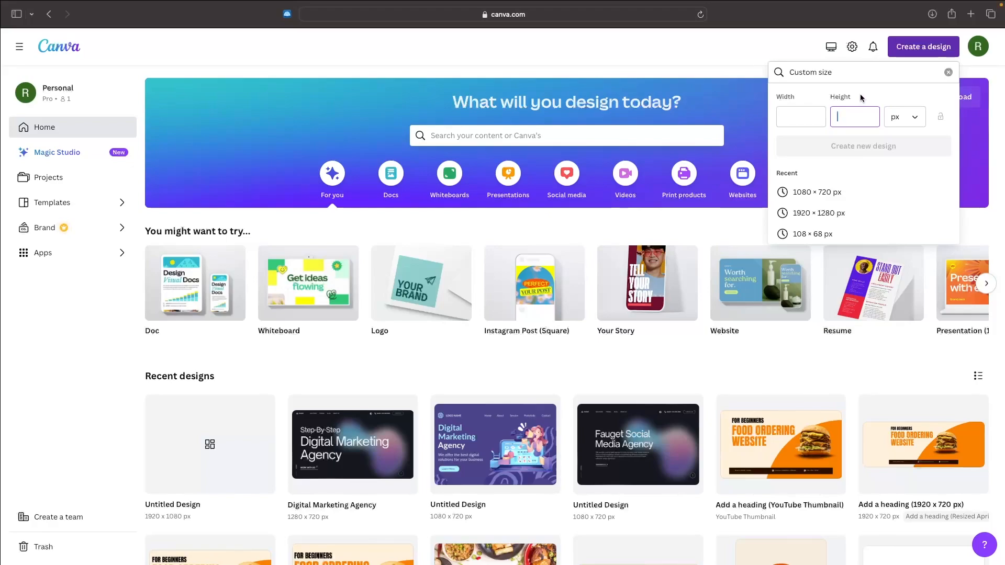
pyautogui.click(801, 116)
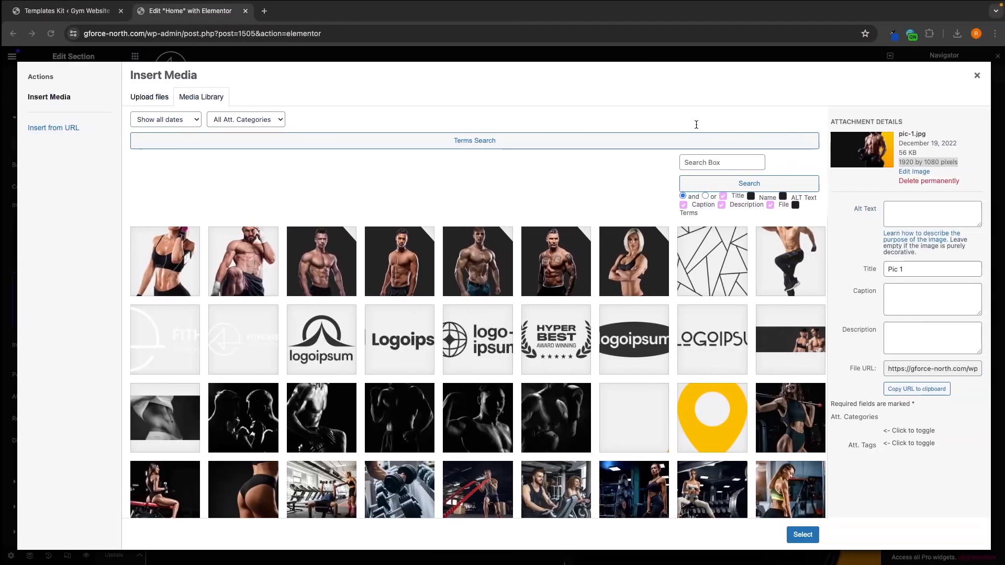
pyautogui.click(901, 163)
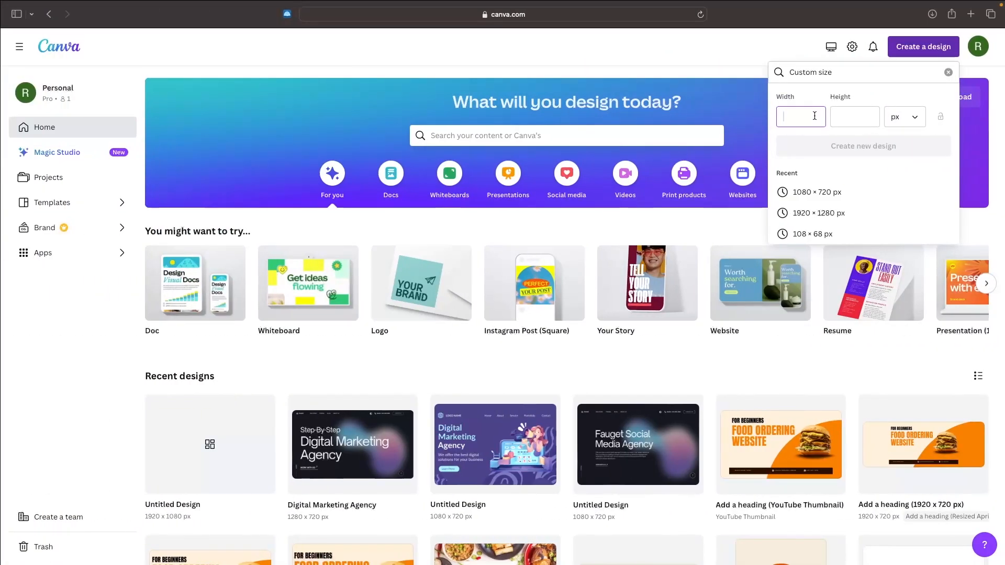
# Step: Create the custom design in Canva with a width of 1920 px and a height of 1080 px
pyautogui.write('1920')
pyautogui.click(854, 121)
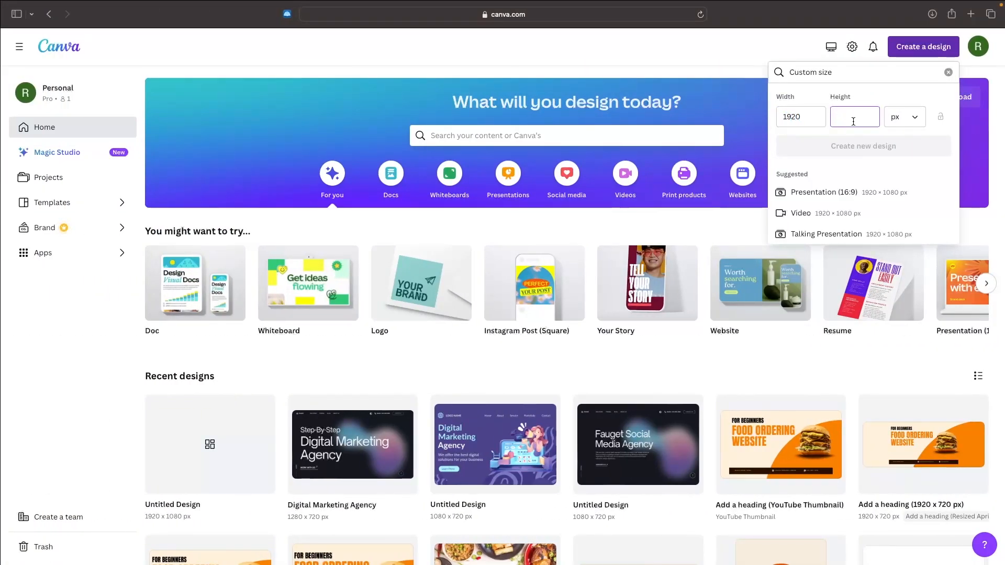
pyautogui.write('1080')
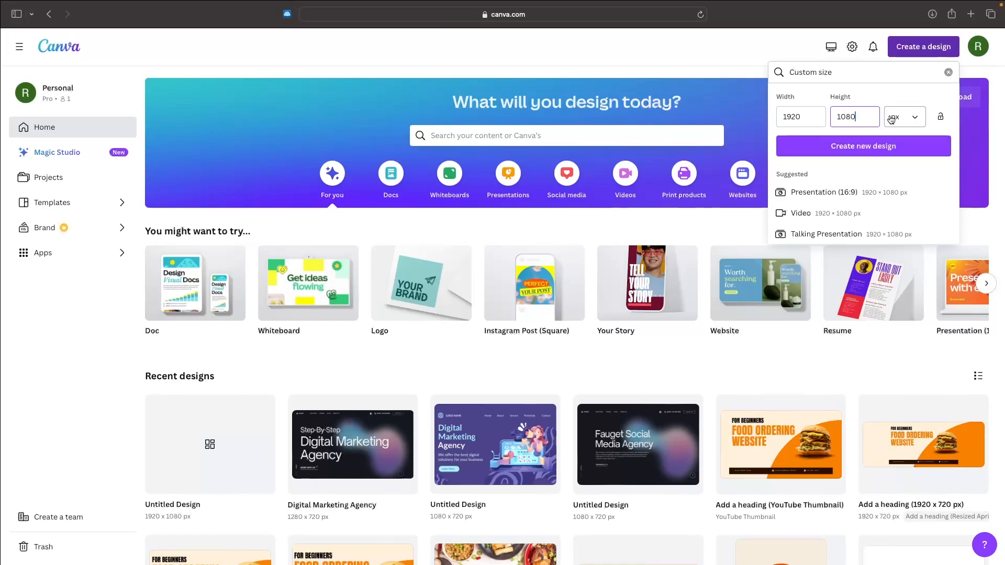
pyautogui.click(860, 147)
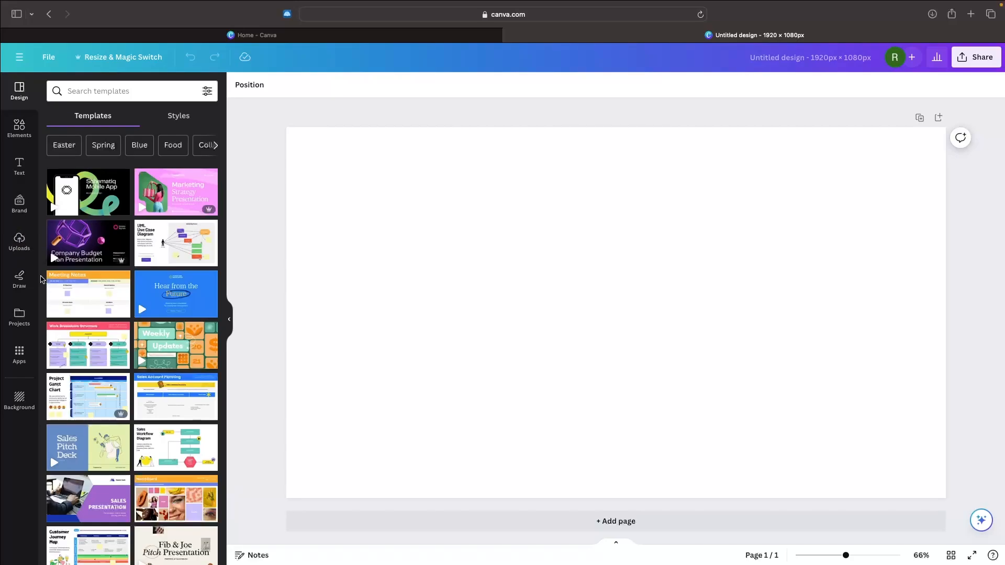
# Step: Upload the photo pexels-leon-ardho-1552242.jpg from the Downloads folder to the Canva design
pyautogui.click(21, 246)
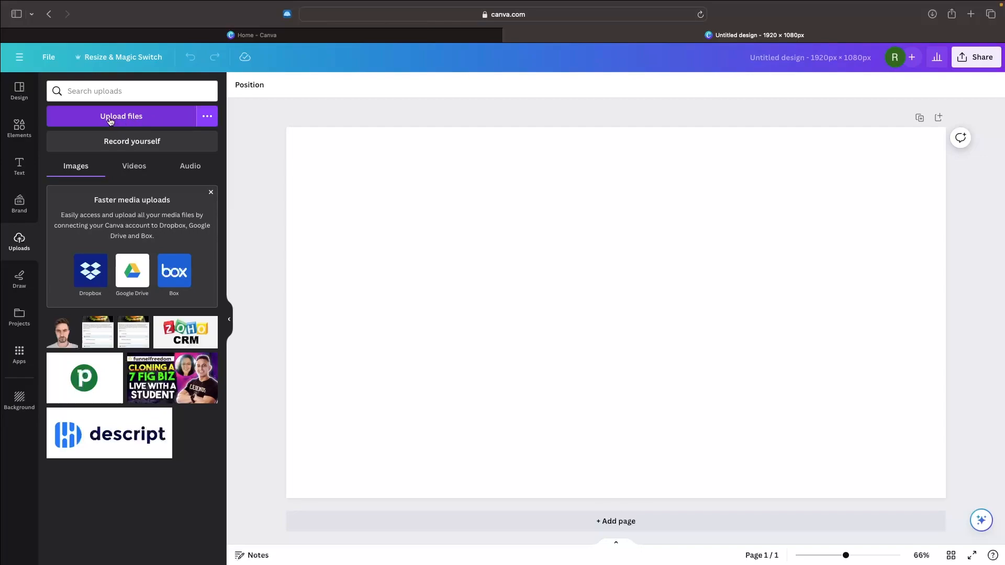
pyautogui.click(140, 122)
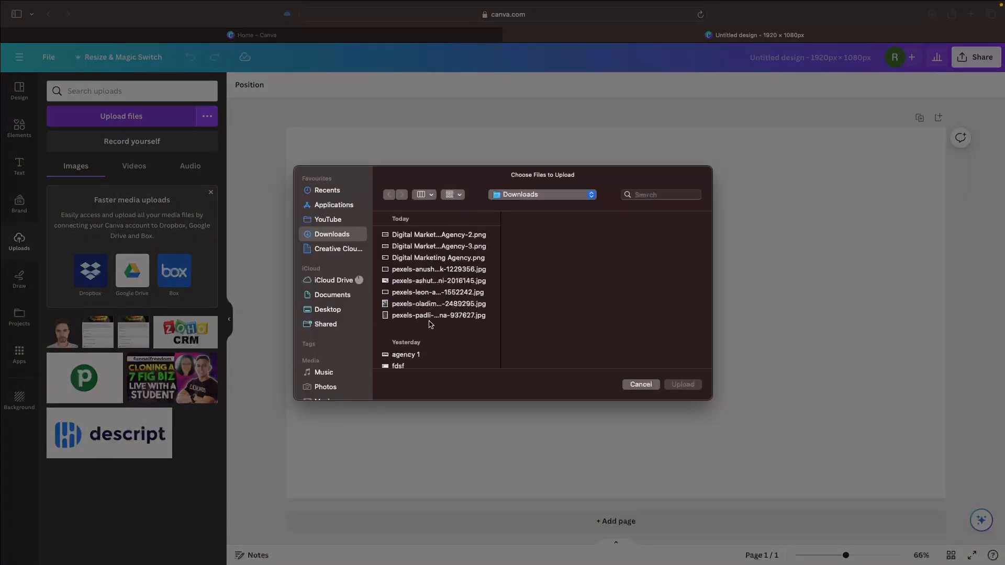
pyautogui.click(396, 305)
pyautogui.click(418, 292)
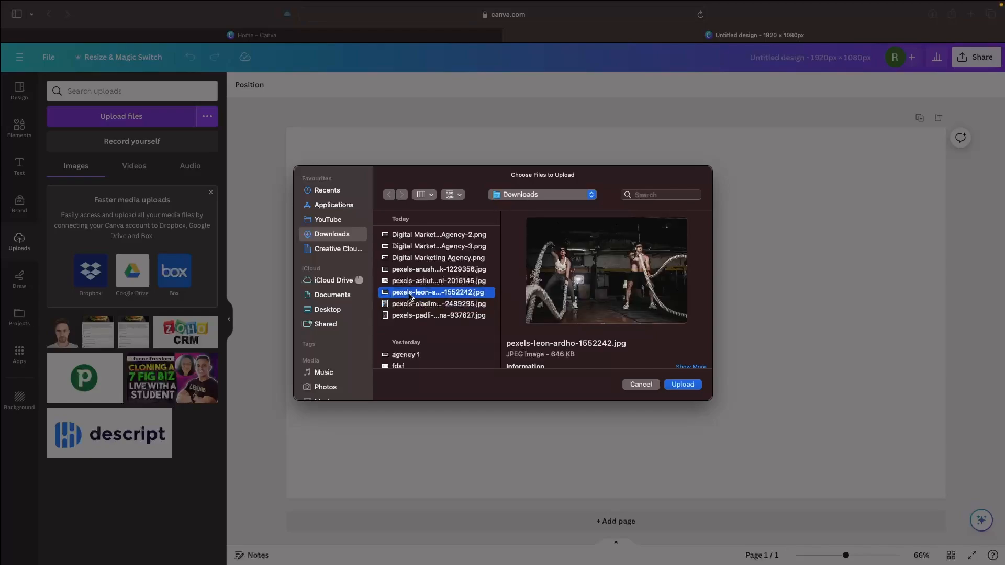
pyautogui.doubleClick(410, 295)
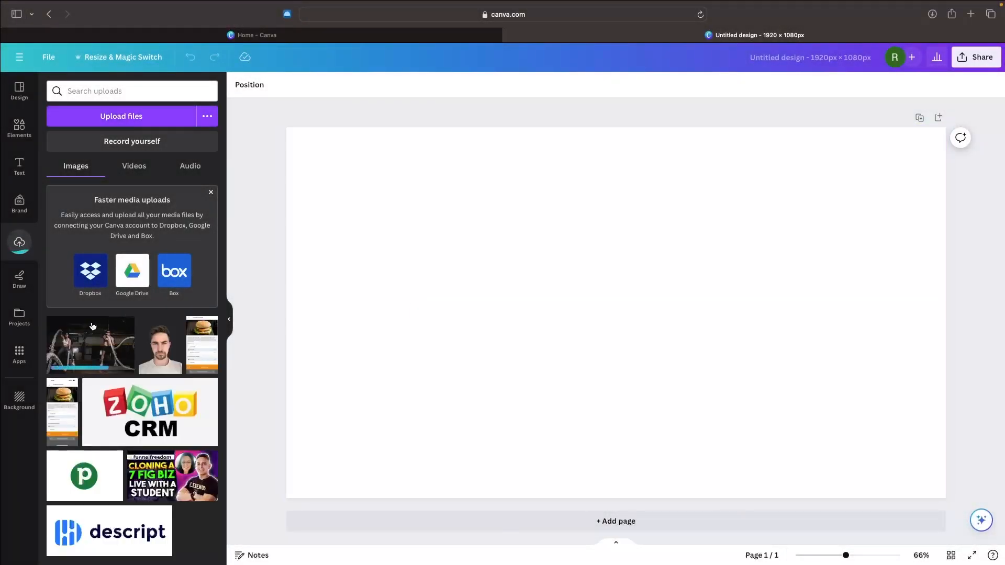
# Step: Place the uploaded battle-rope photo on the page and enlarge it to cover the whole canvas
pyautogui.click(116, 356)
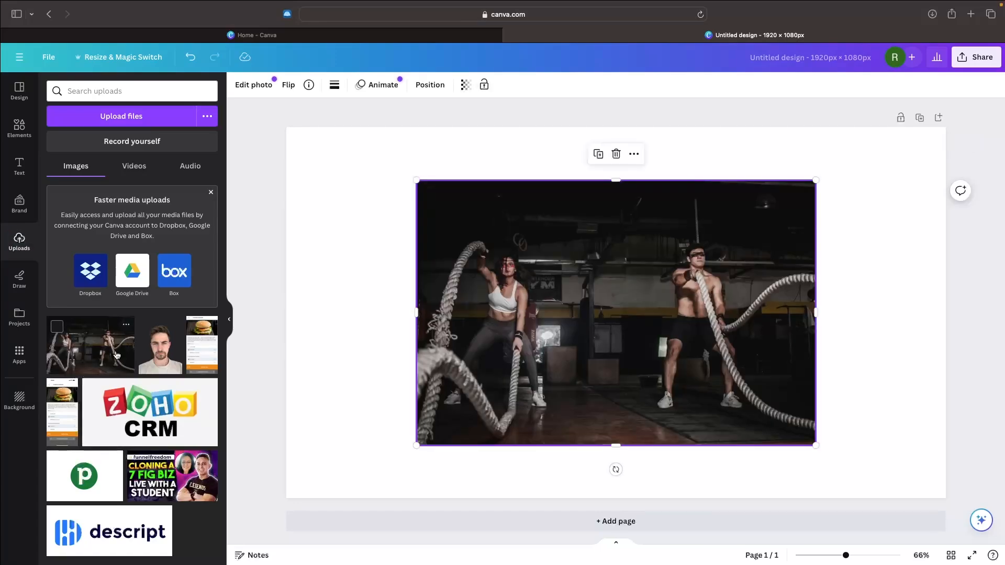
pyautogui.moveTo(567, 304); pyautogui.dragTo(431, 244)
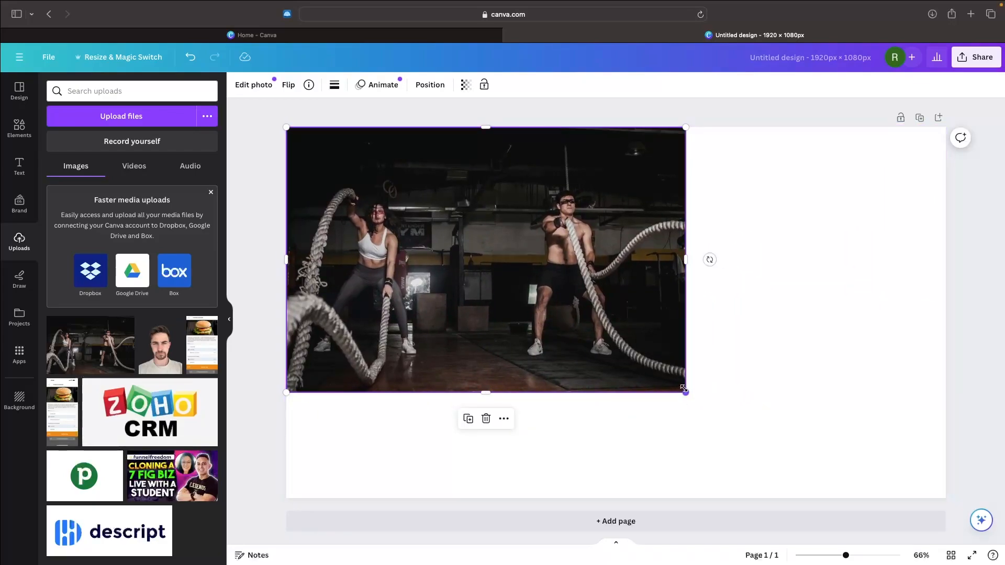
pyautogui.moveTo(684, 388); pyautogui.dragTo(892, 420)
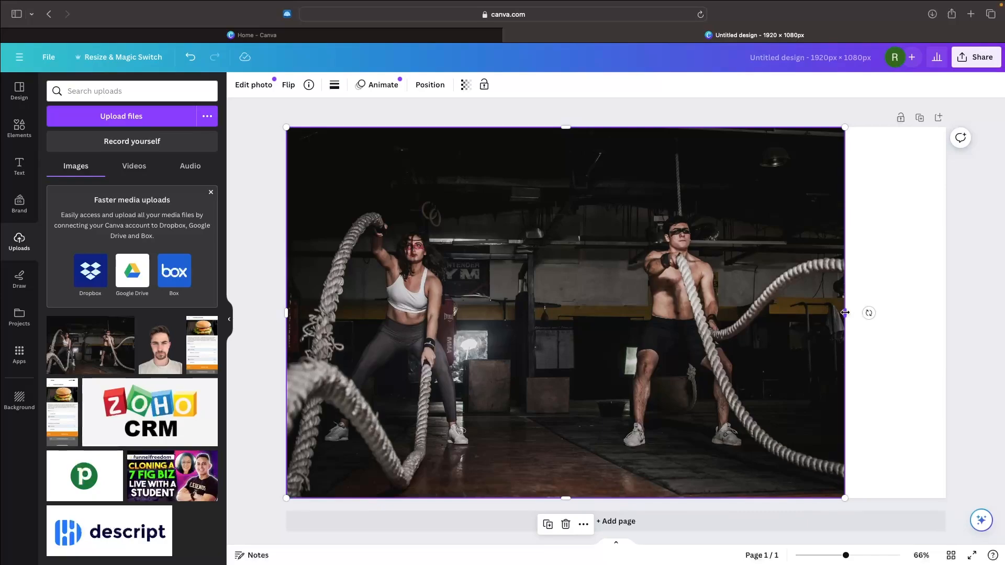
pyautogui.moveTo(846, 313); pyautogui.dragTo(945, 314)
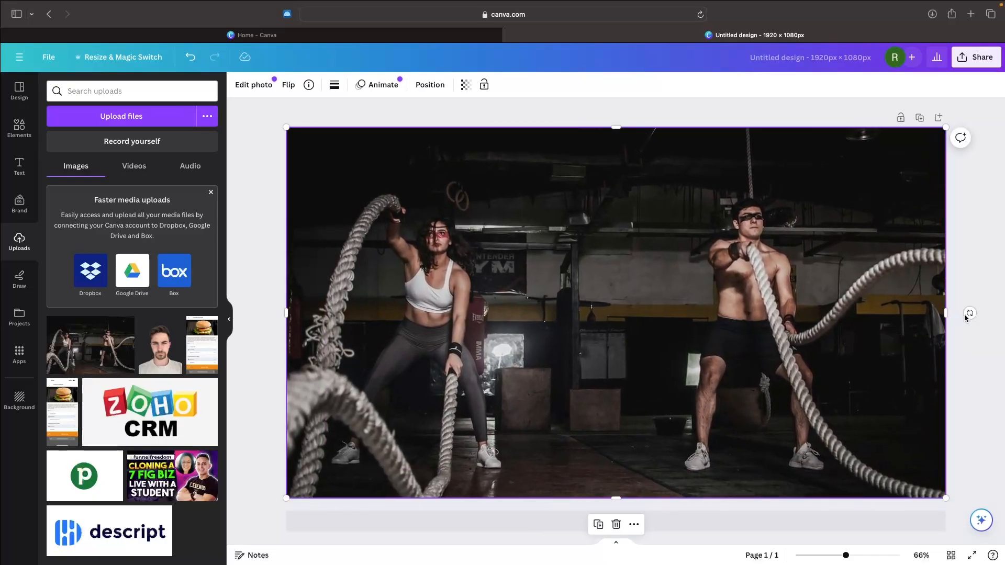
pyautogui.click(963, 285)
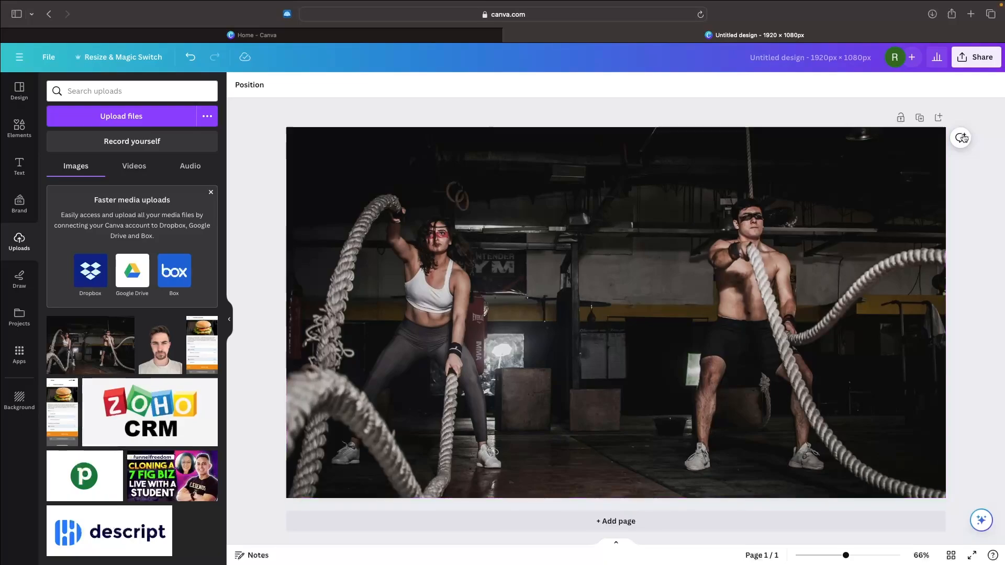
# Step: Download the finished hero background design as a PNG at 1920 × 1080 px
pyautogui.click(984, 62)
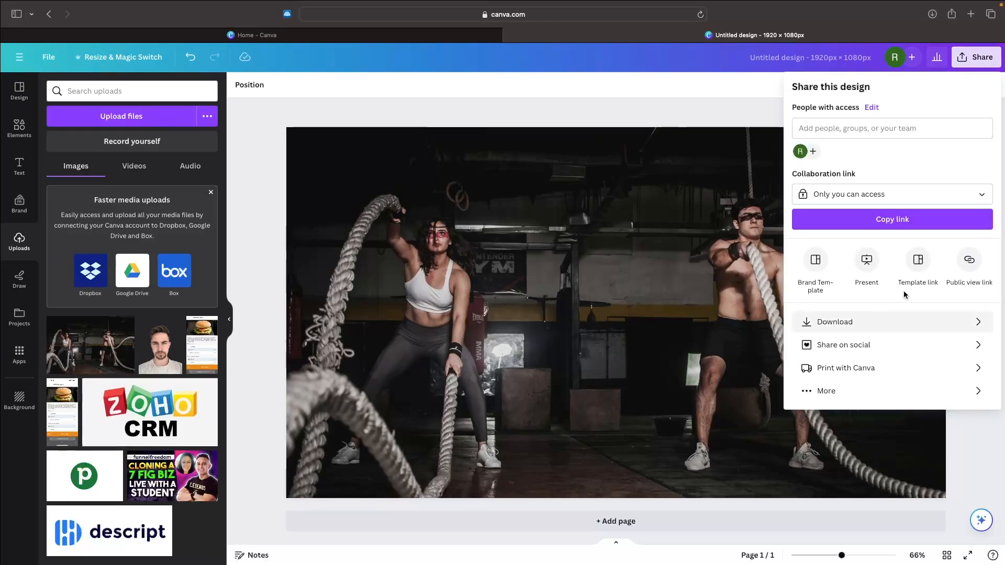
pyautogui.click(844, 328)
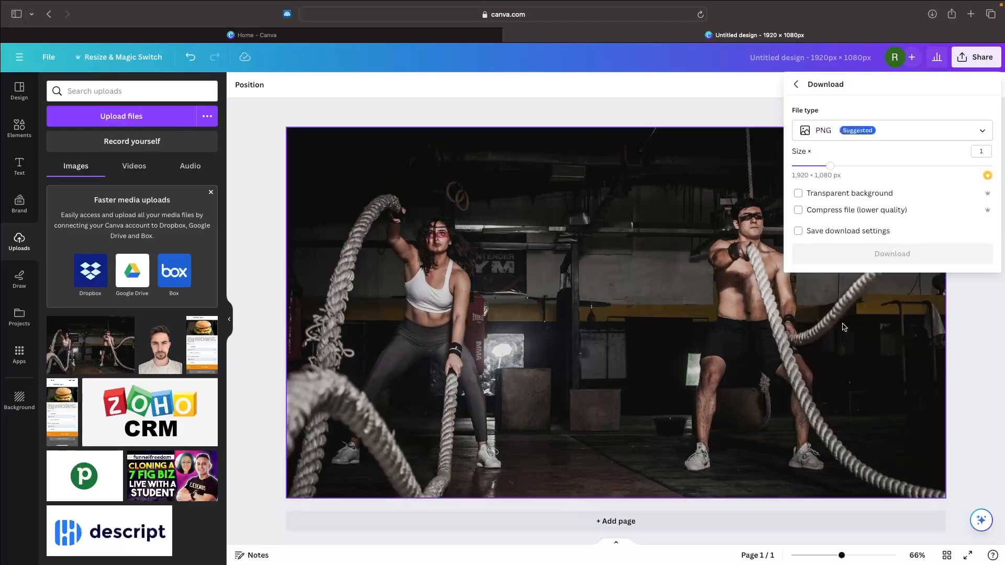
pyautogui.click(865, 262)
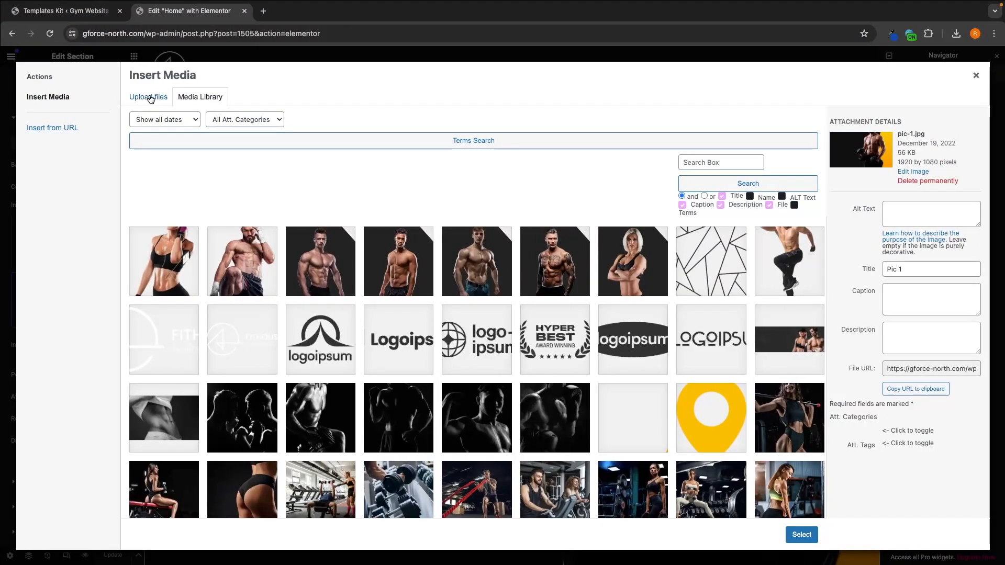
# Step: Switch to the Elementor editor, upload Untitled design-4.png from the Downloads folder and use it as the hero section's background image
pyautogui.click(976, 75)
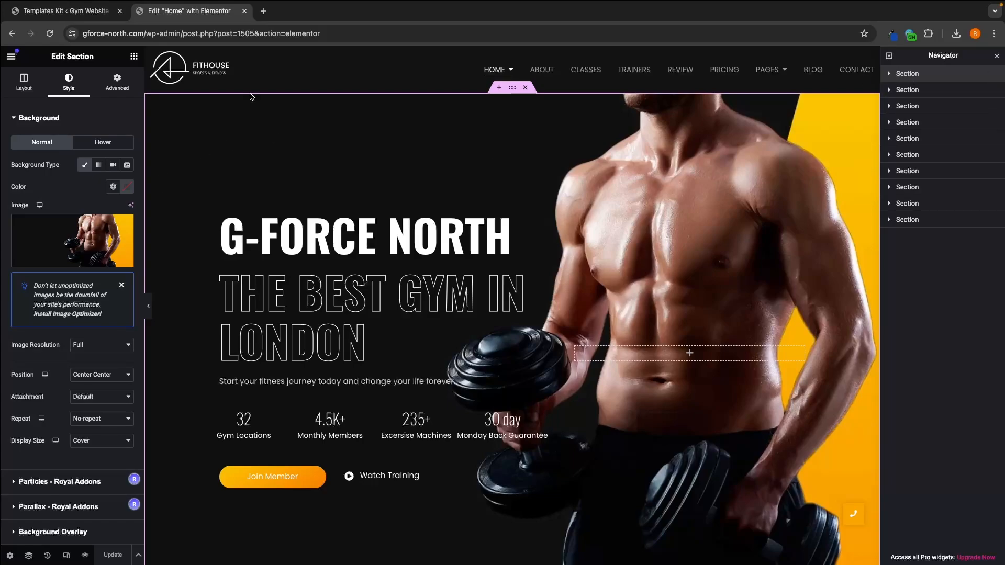
pyautogui.click(23, 81)
pyautogui.click(69, 79)
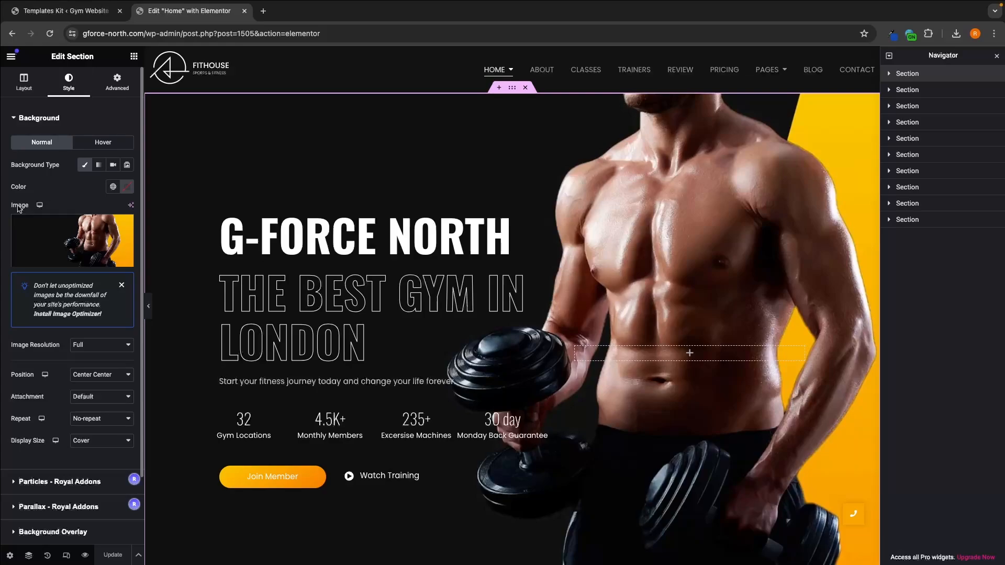
pyautogui.click(73, 261)
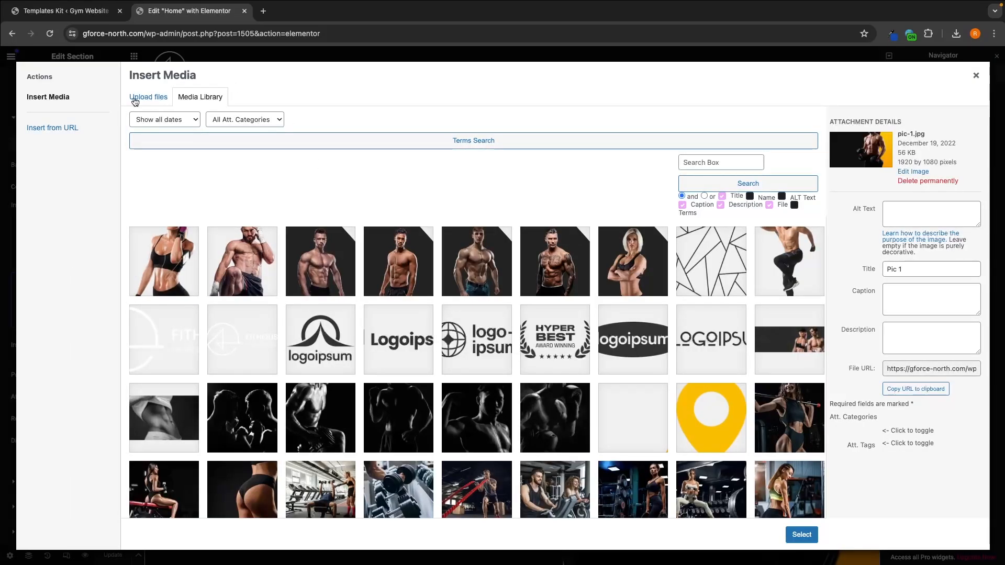
pyautogui.click(151, 99)
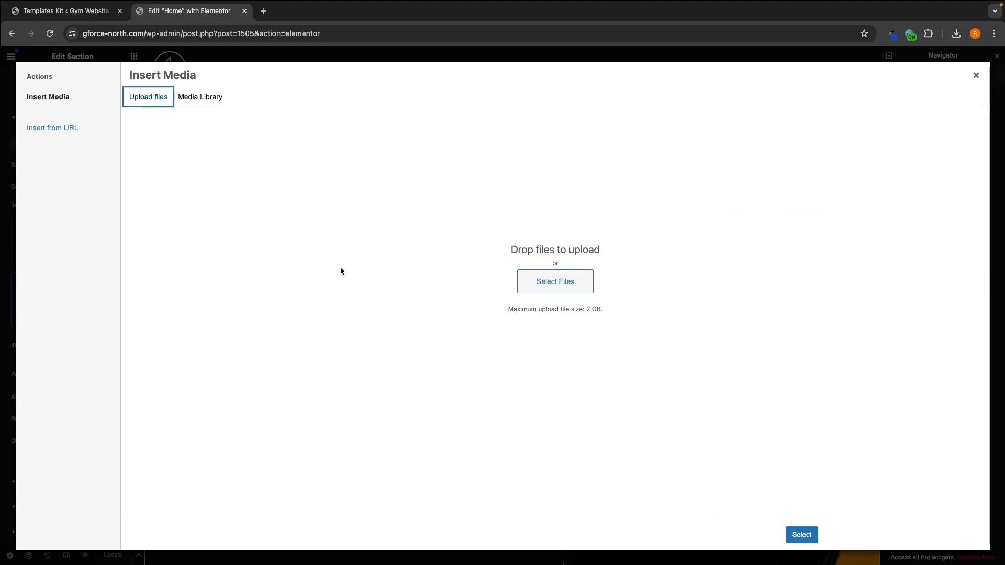
pyautogui.click(557, 288)
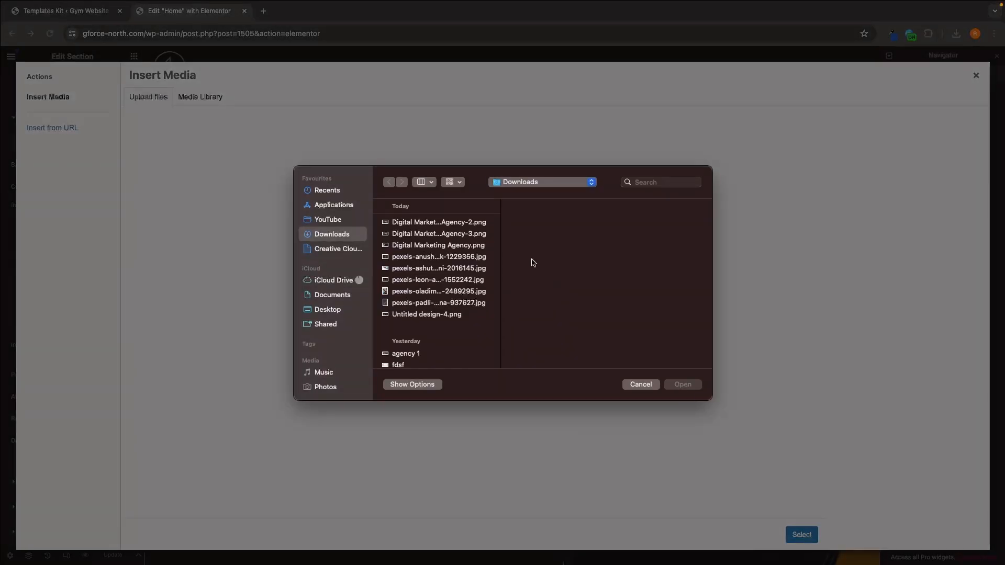
pyautogui.click(442, 315)
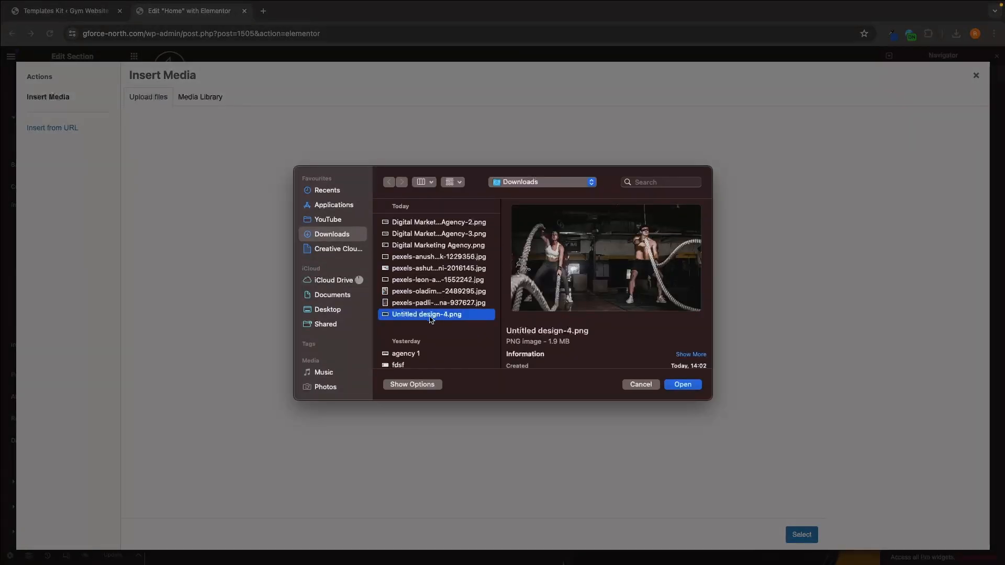
pyautogui.press('Return')
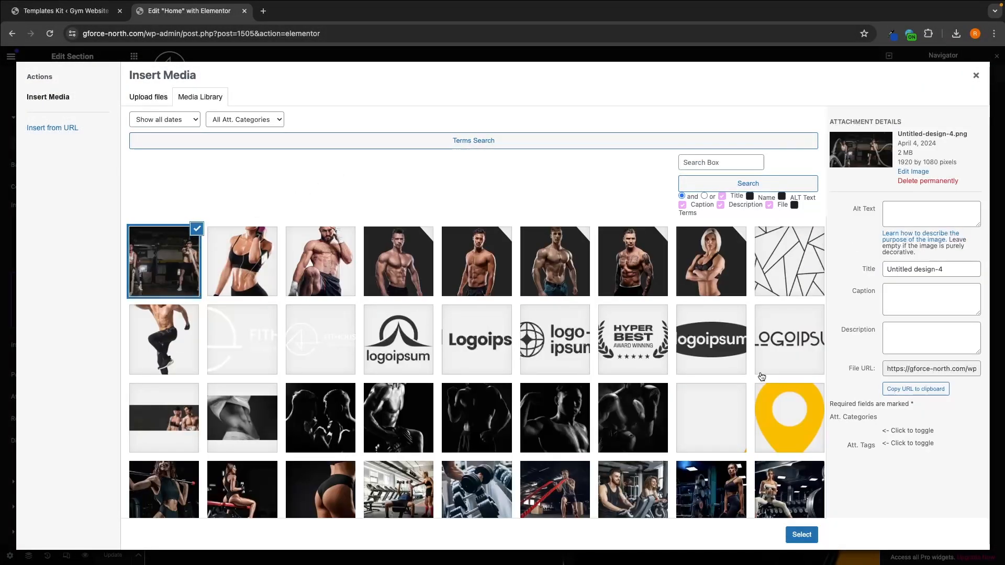
pyautogui.click(801, 535)
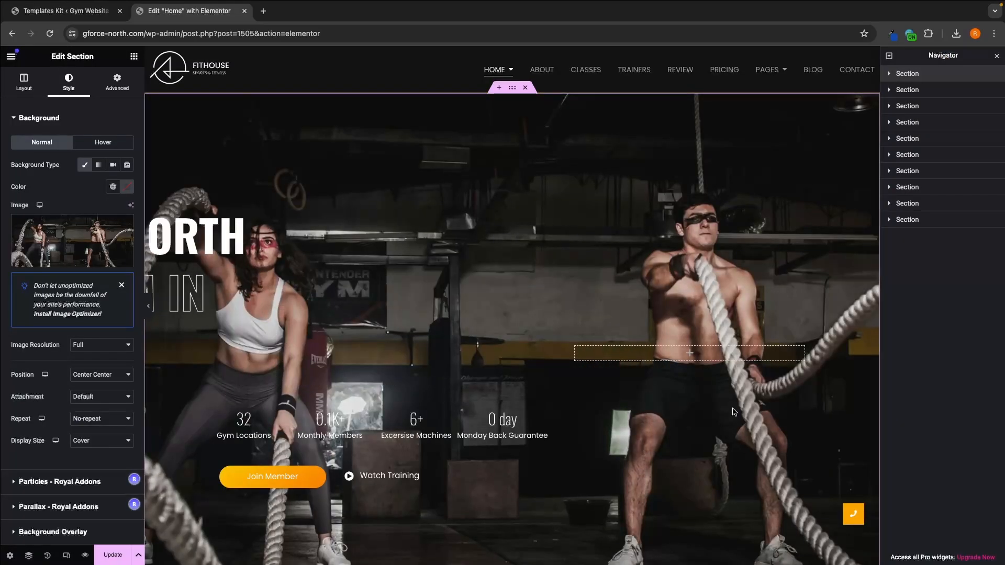
pyautogui.scroll(-1, 728, 402)
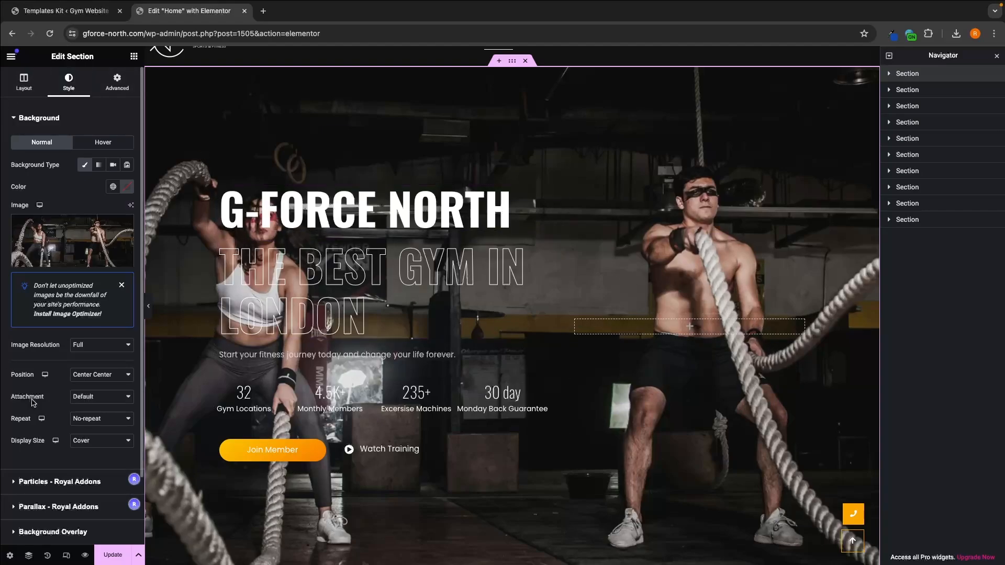
# Step: Add a classic background overlay to the hero section and set its color to black (#000000)
pyautogui.click(39, 119)
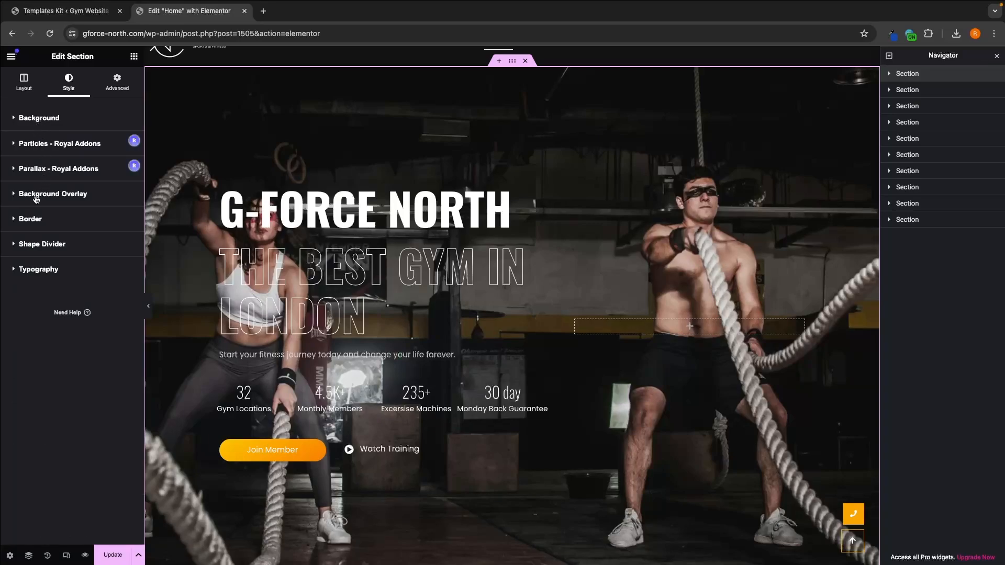
pyautogui.click(57, 197)
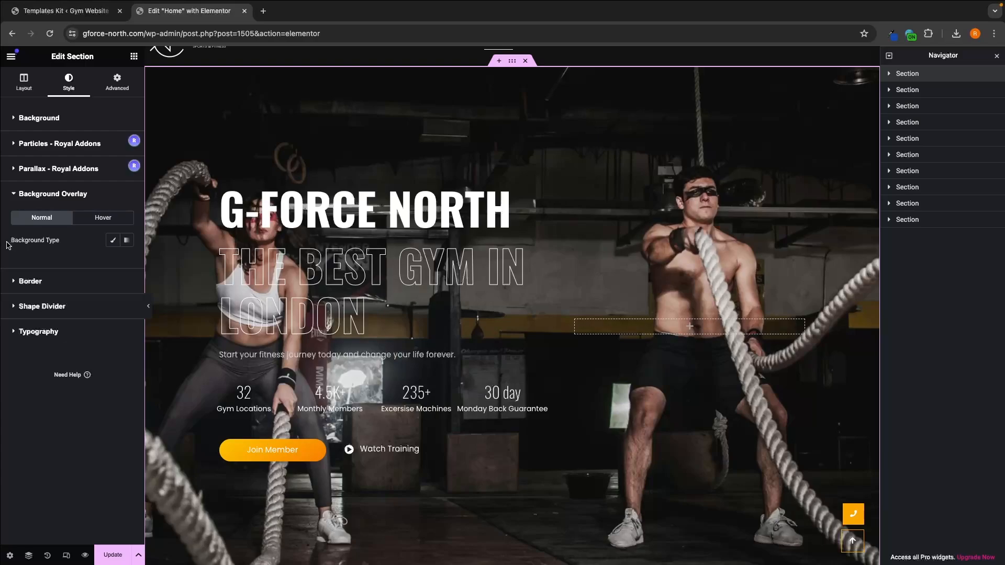
pyautogui.moveTo(9, 242); pyautogui.dragTo(67, 246)
pyautogui.click(66, 247)
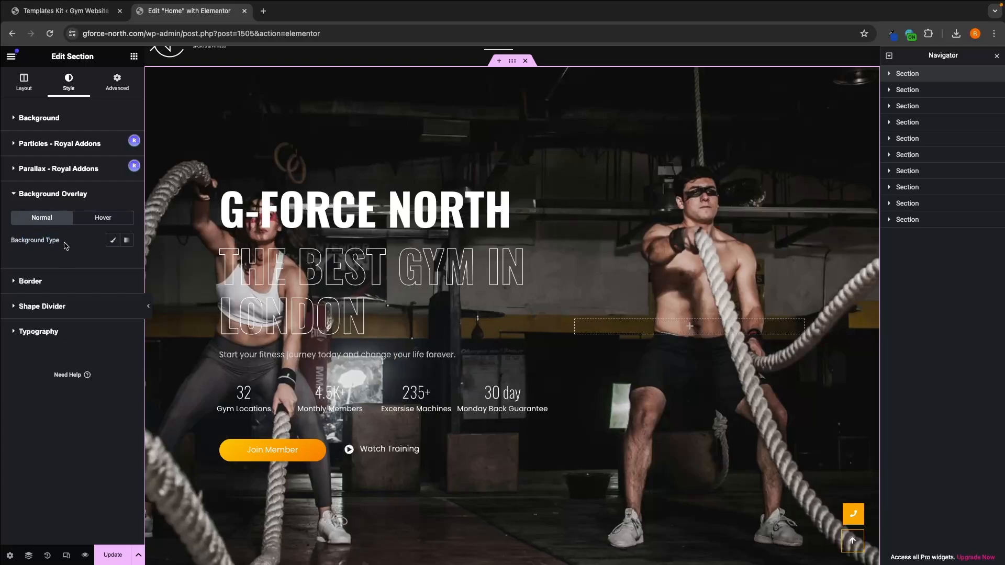
pyautogui.click(114, 242)
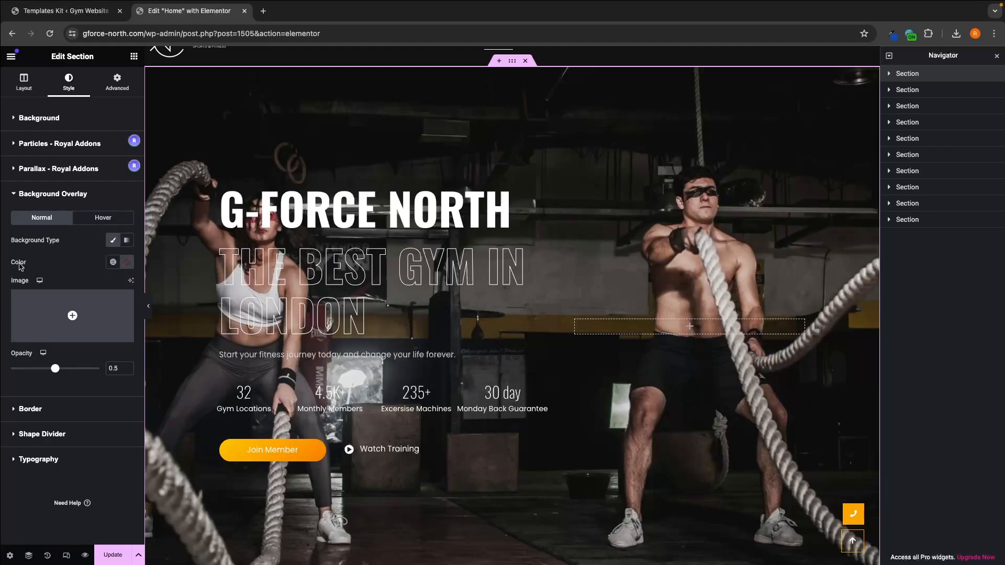
pyautogui.click(130, 267)
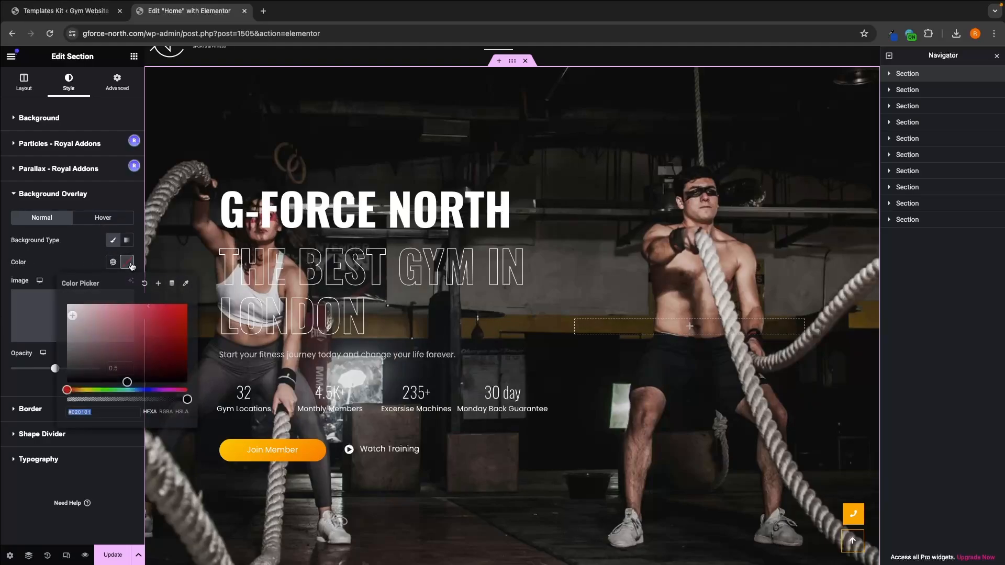
pyautogui.click(92, 367)
pyautogui.moveTo(93, 368); pyautogui.dragTo(34, 401)
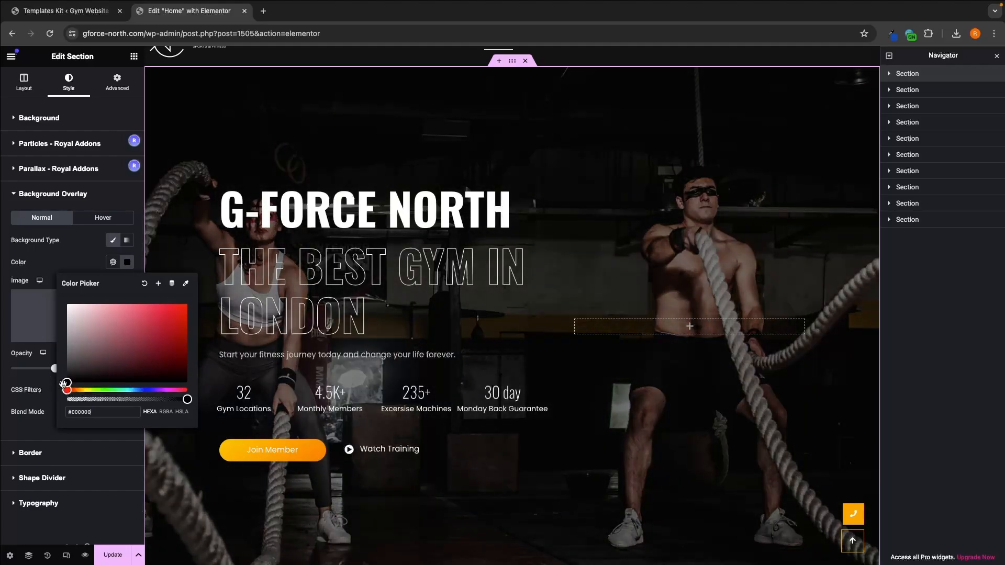
pyautogui.click(60, 270)
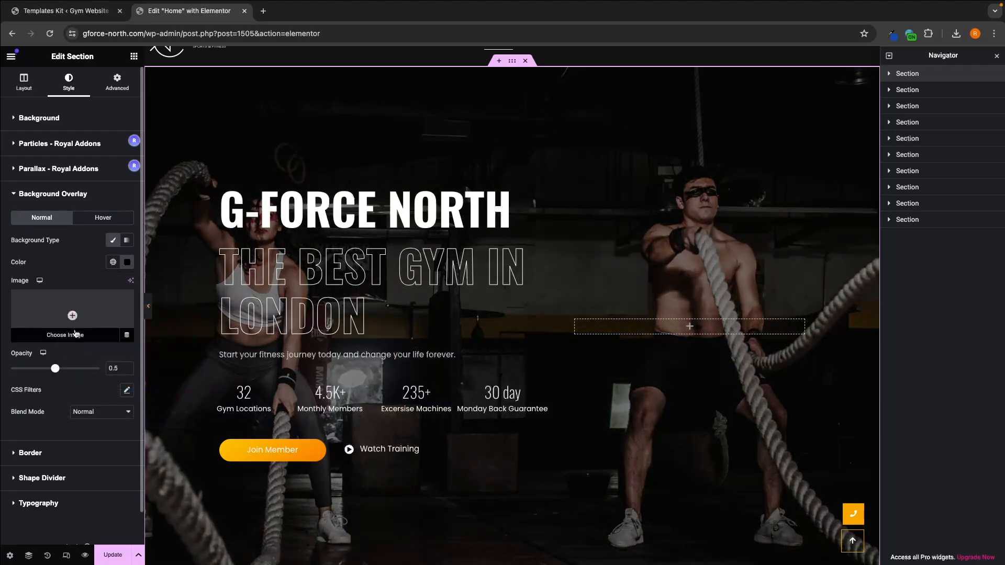
# Step: Set the opacity of the hero section's background overlay to 0.3
pyautogui.moveTo(55, 368)
pyautogui.mouseDown()
pyautogui.moveTo(97, 369)
pyautogui.moveTo(21, 369)
pyautogui.moveTo(55, 370)
pyautogui.mouseUp()
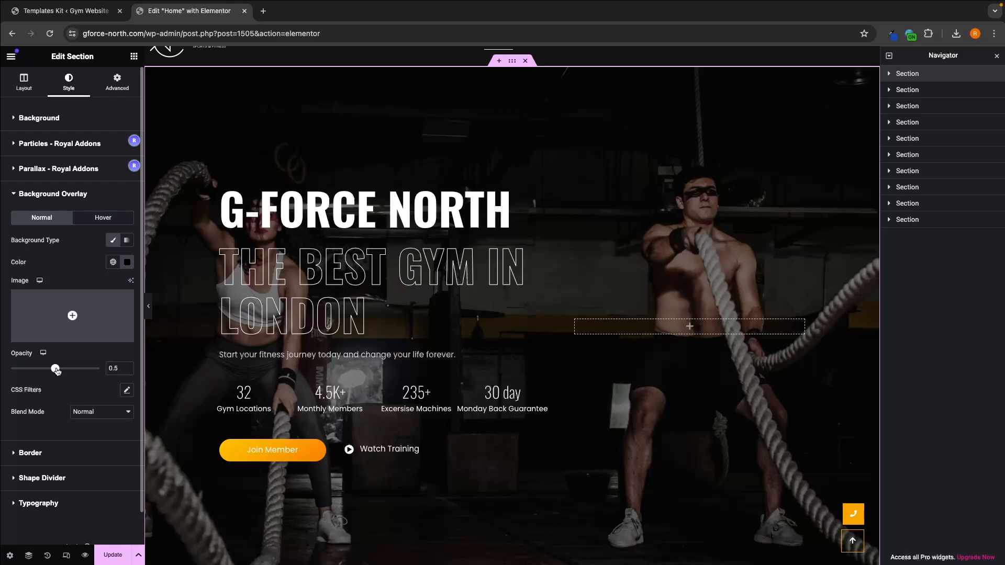
pyautogui.moveTo(56, 371); pyautogui.dragTo(44, 370)
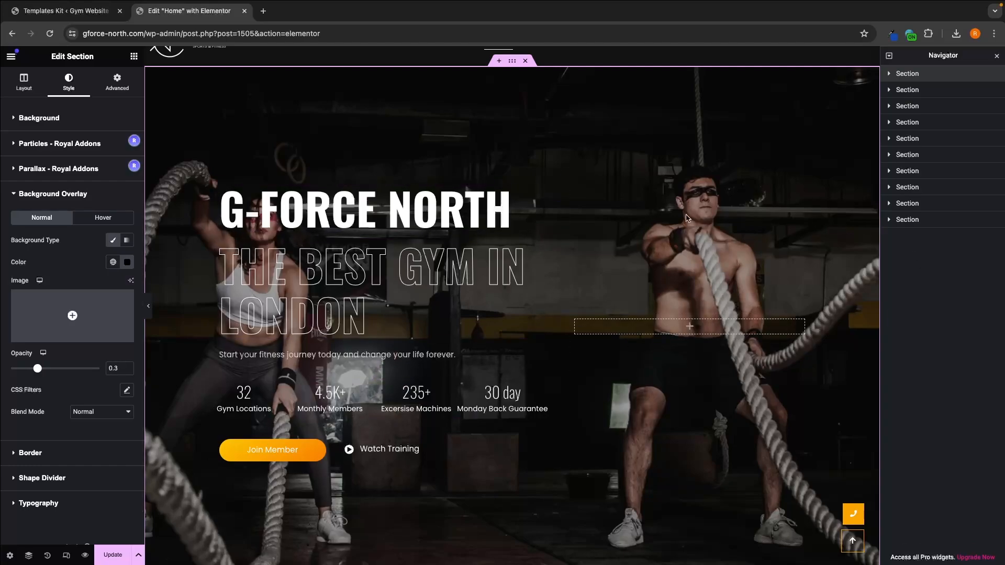
pyautogui.click(94, 193)
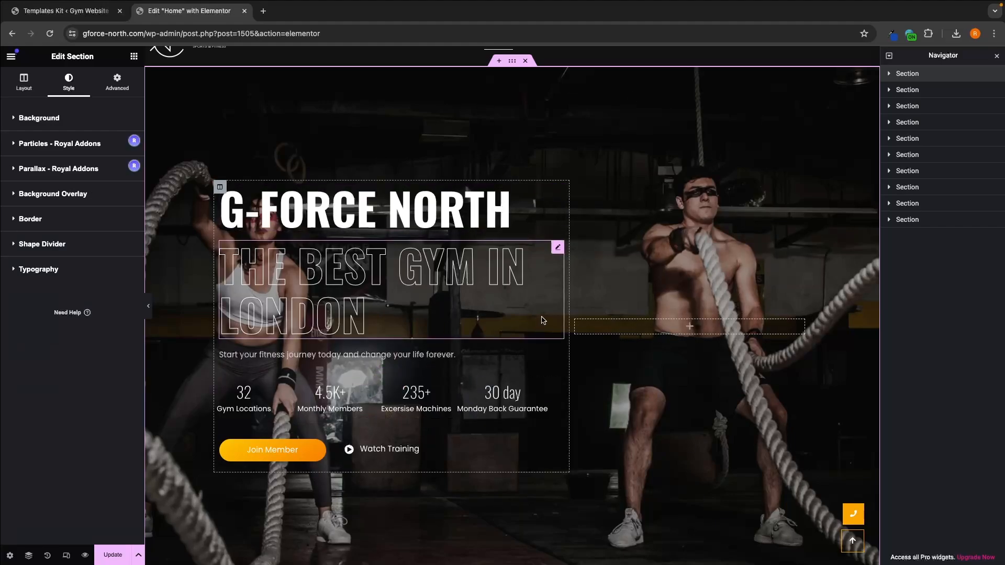
# Step: Switch to the Canva design and delete the battle-rope photo from the page
pyautogui.hotkey('ctrl', 'Left')
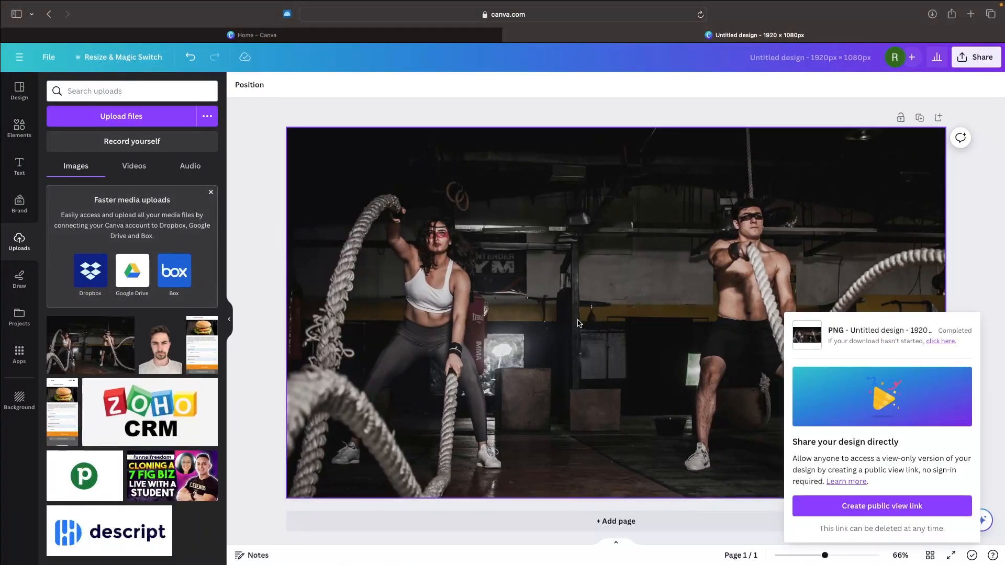
pyautogui.scroll(-5, 874, 302)
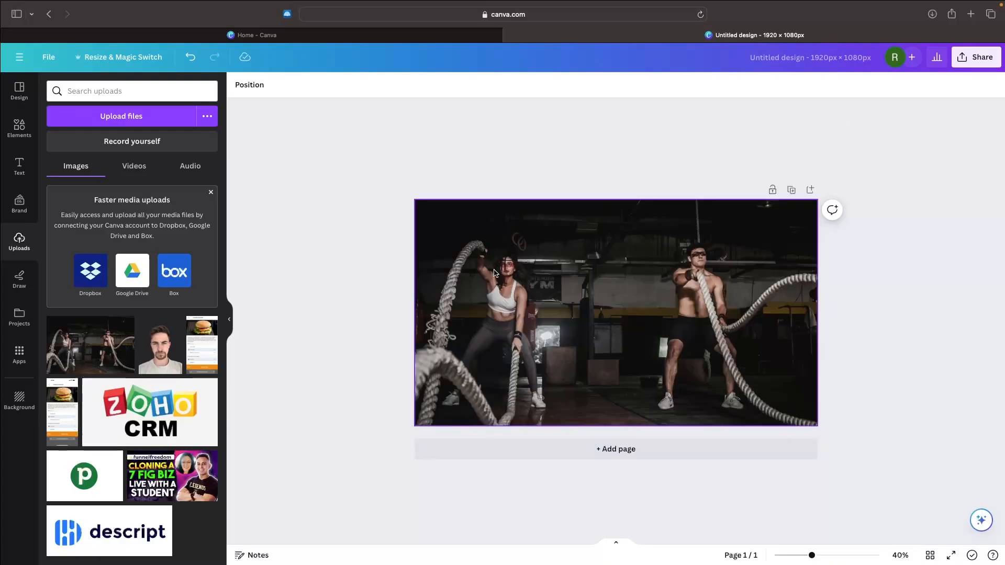
pyautogui.click(495, 273)
pyautogui.press('Delete')
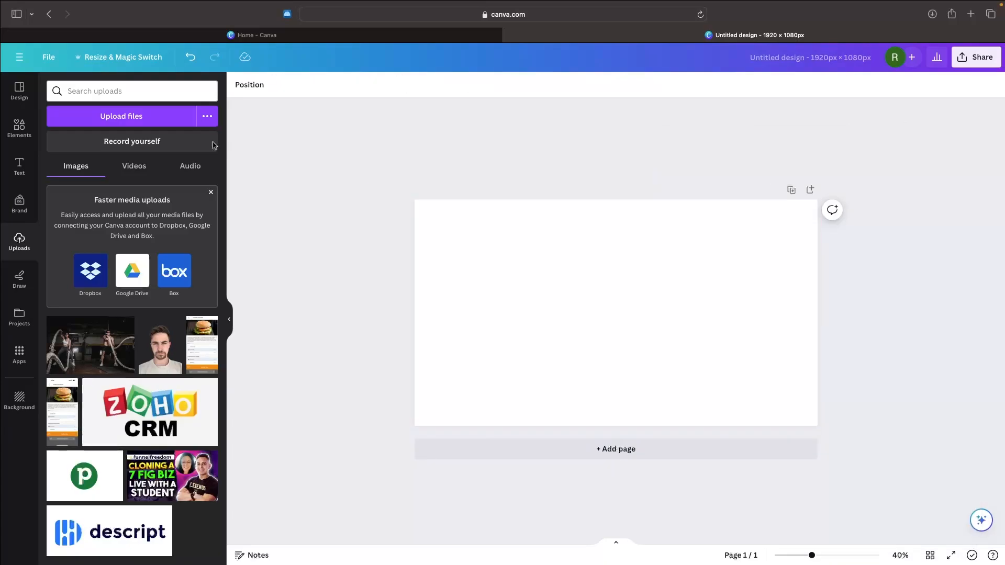
# Step: Search the templates for gym, apply the Red and Black Sportive Gym Youtube Thumbnail template to the page, and return to the Elementor editor
pyautogui.click(23, 89)
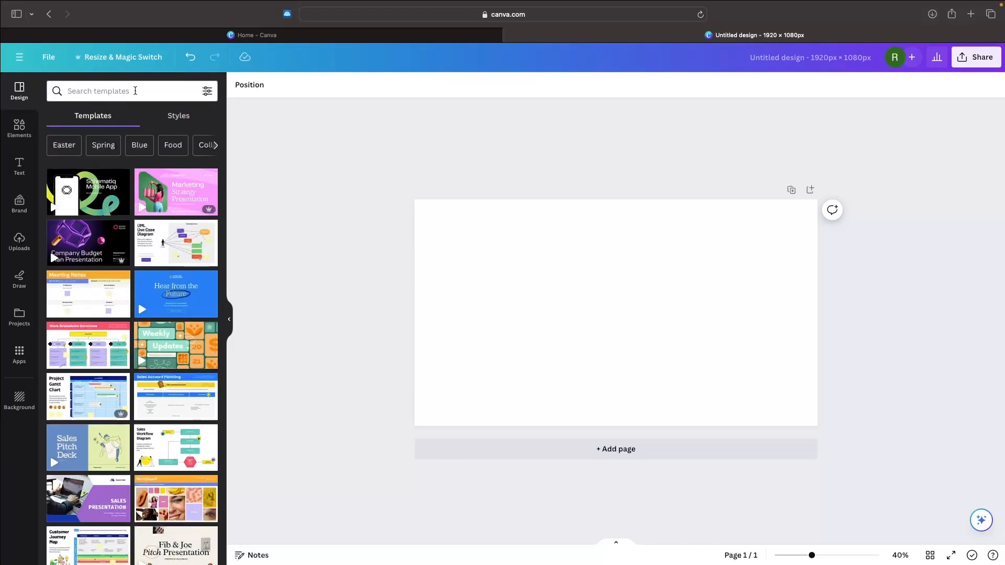
pyautogui.click(86, 91)
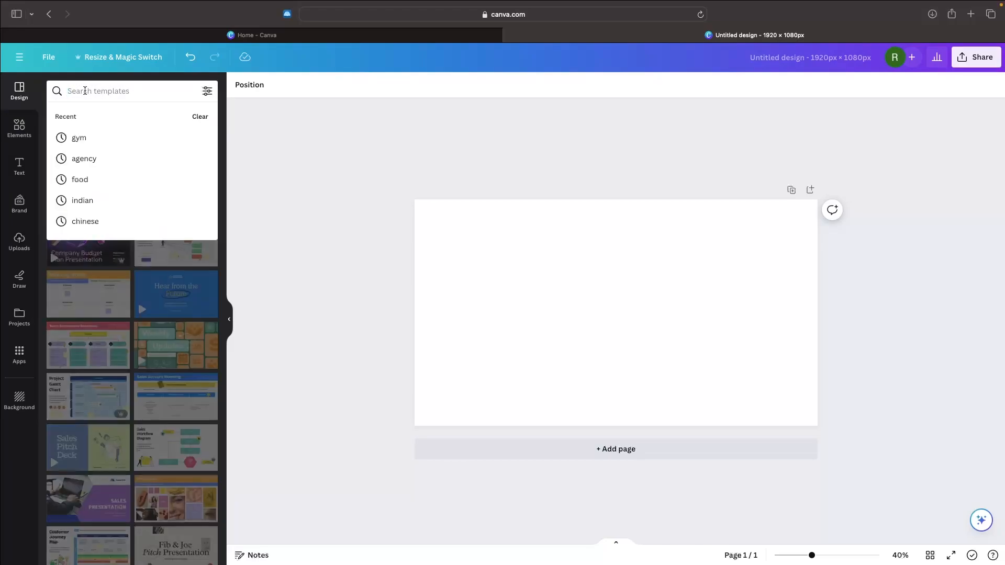
pyautogui.write('gym')
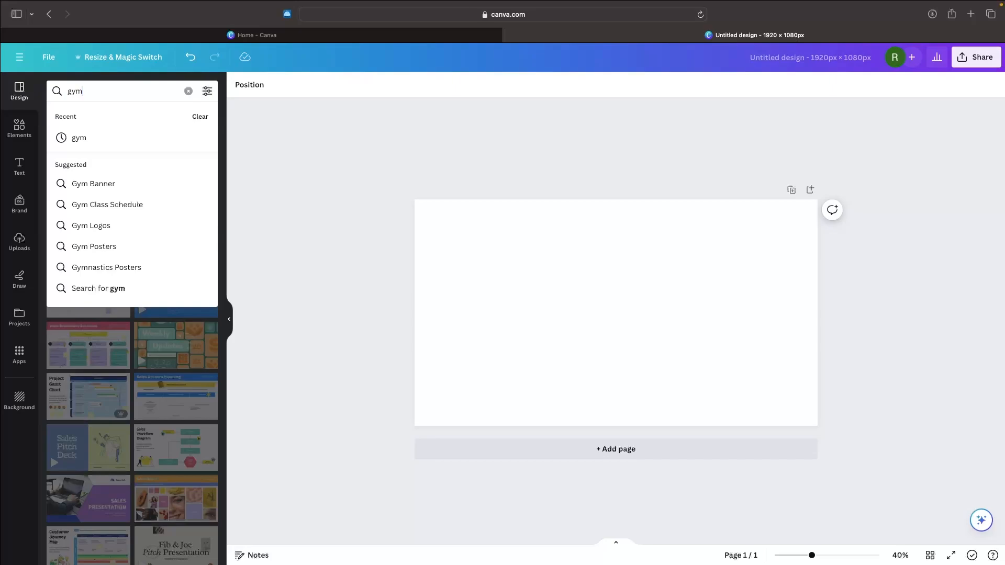
pyautogui.press('Return')
pyautogui.scroll(-3, 116, 226)
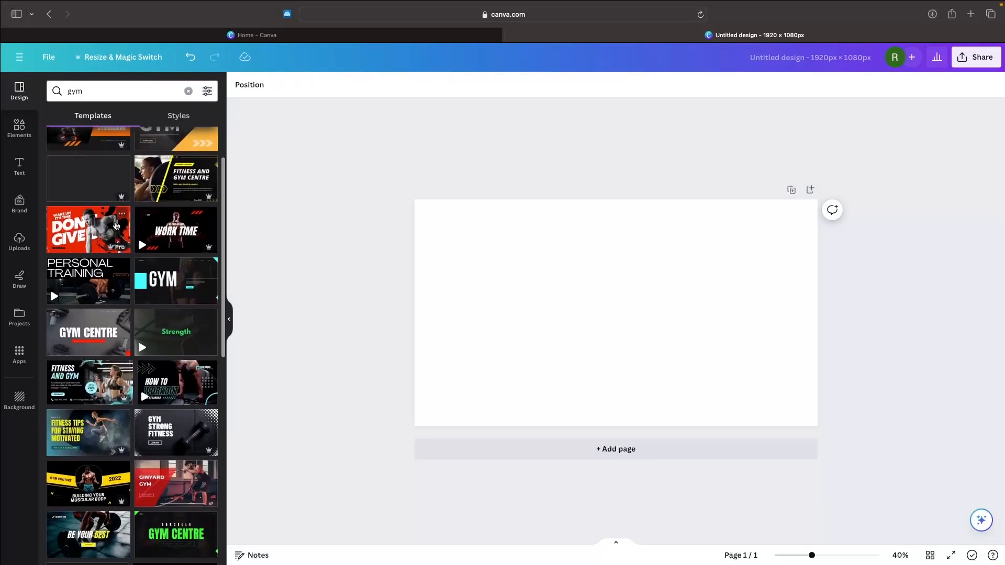
pyautogui.scroll(-5, 116, 226)
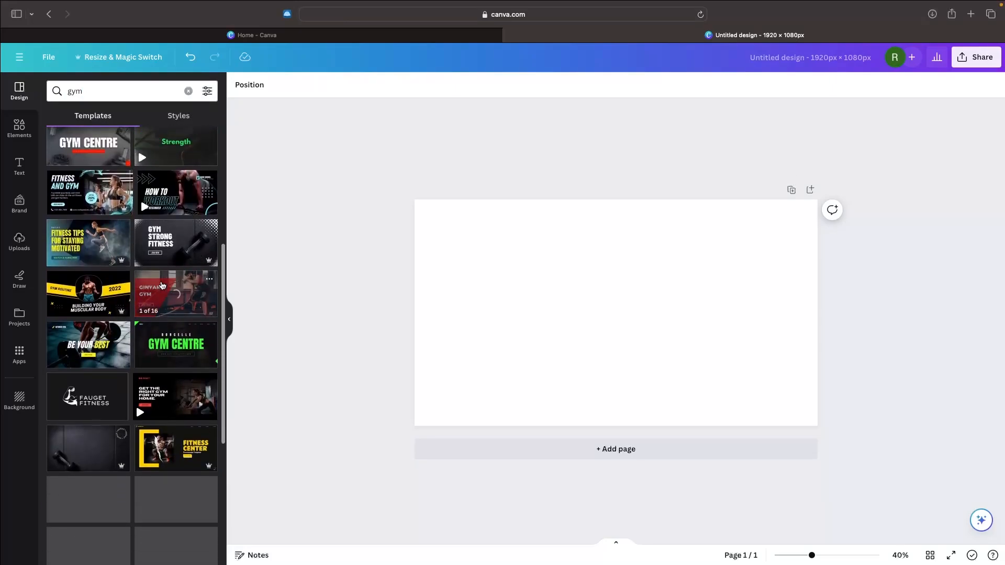
pyautogui.scroll(-4, 162, 285)
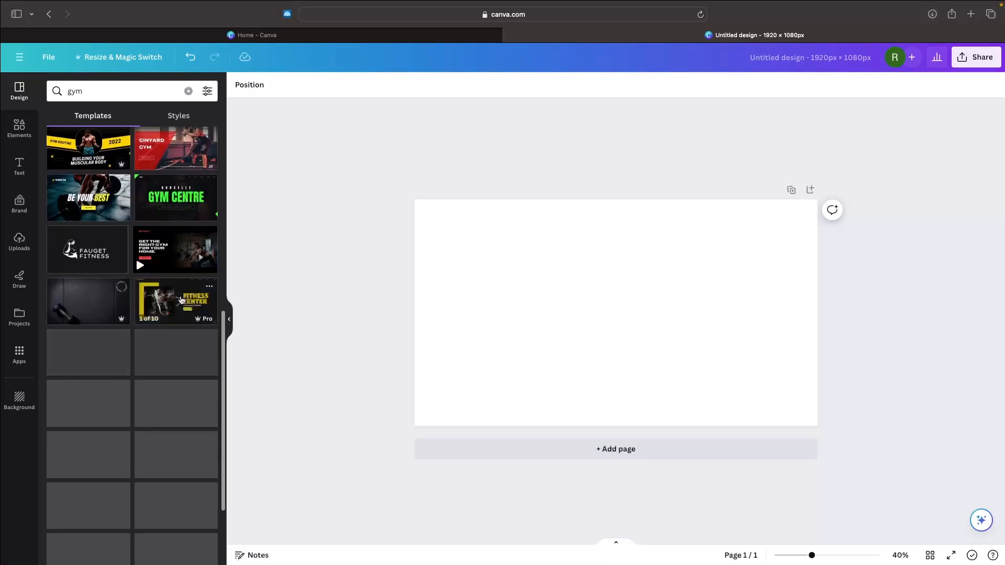
pyautogui.scroll(-1, 189, 314)
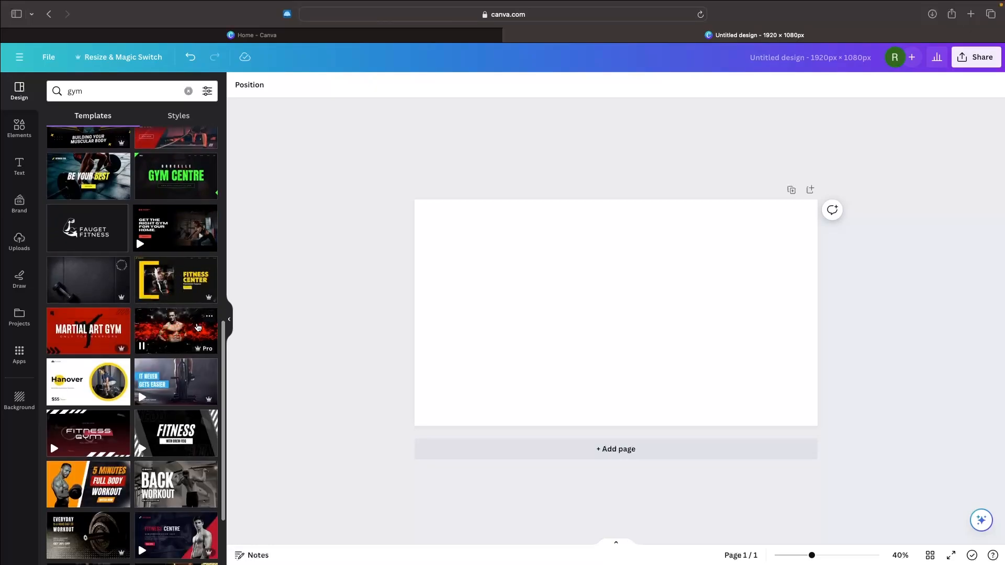
pyautogui.scroll(-4, 197, 329)
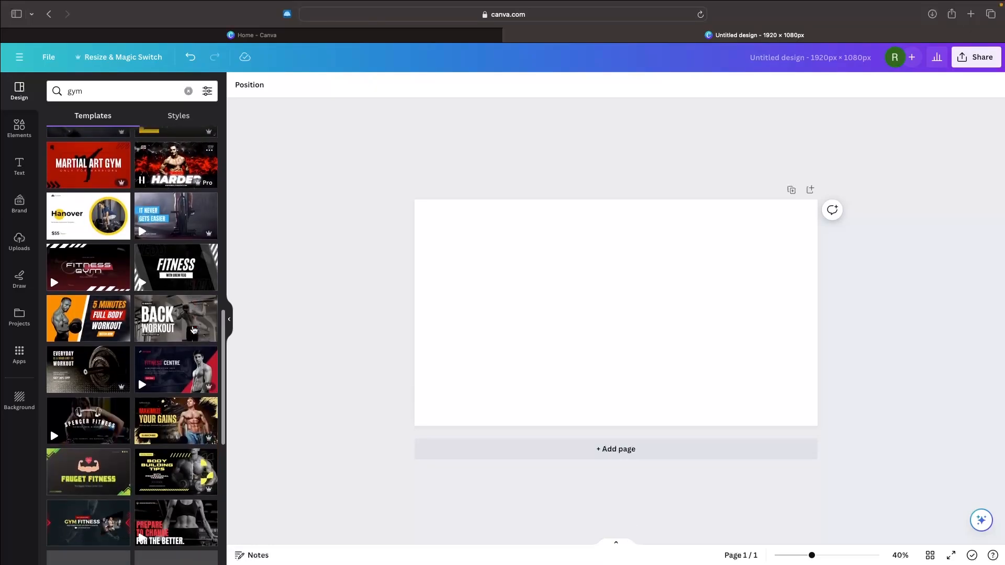
pyautogui.scroll(-2, 194, 330)
pyautogui.scroll(15, 194, 330)
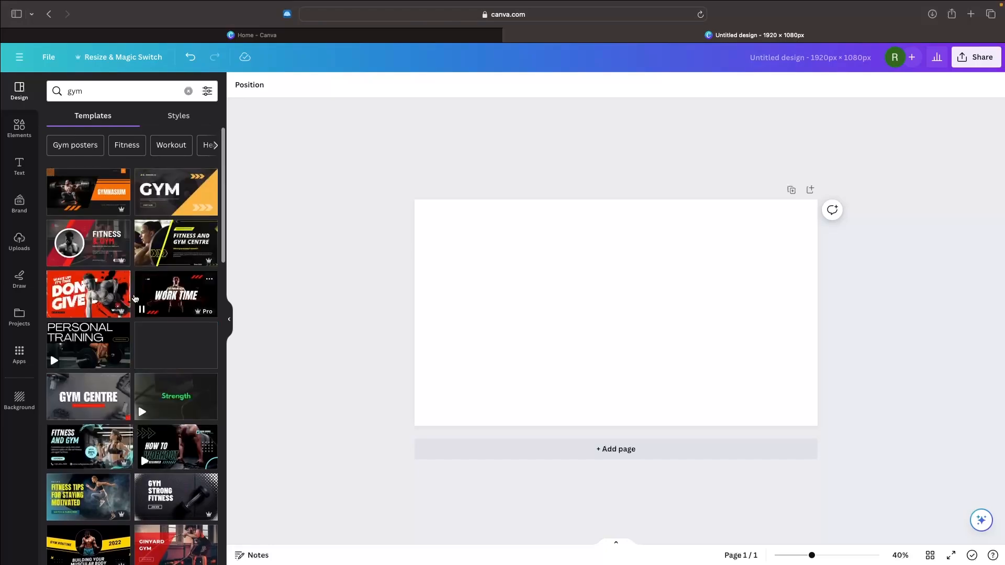
pyautogui.click(125, 298)
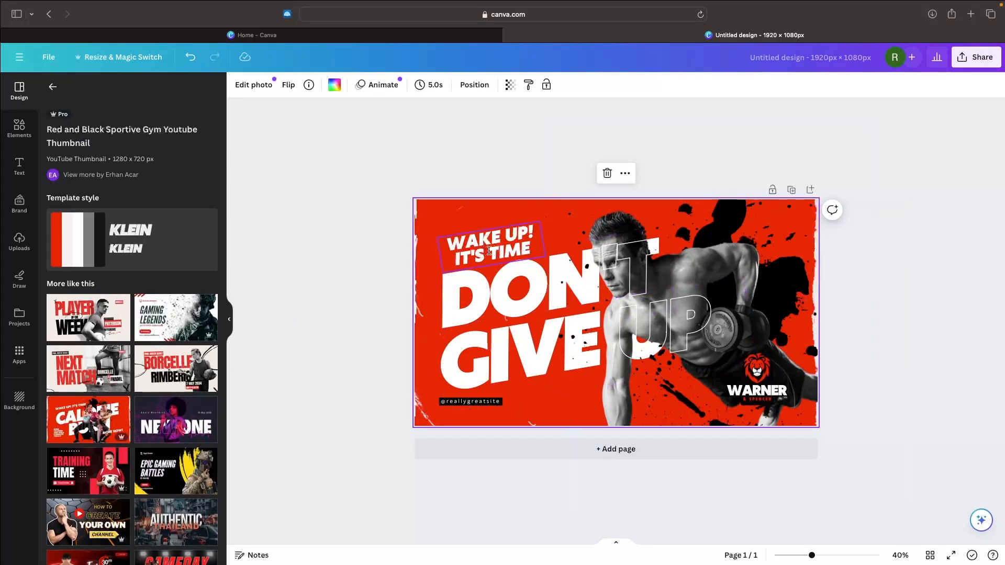
pyautogui.hotkey('ctrl', 'Right')
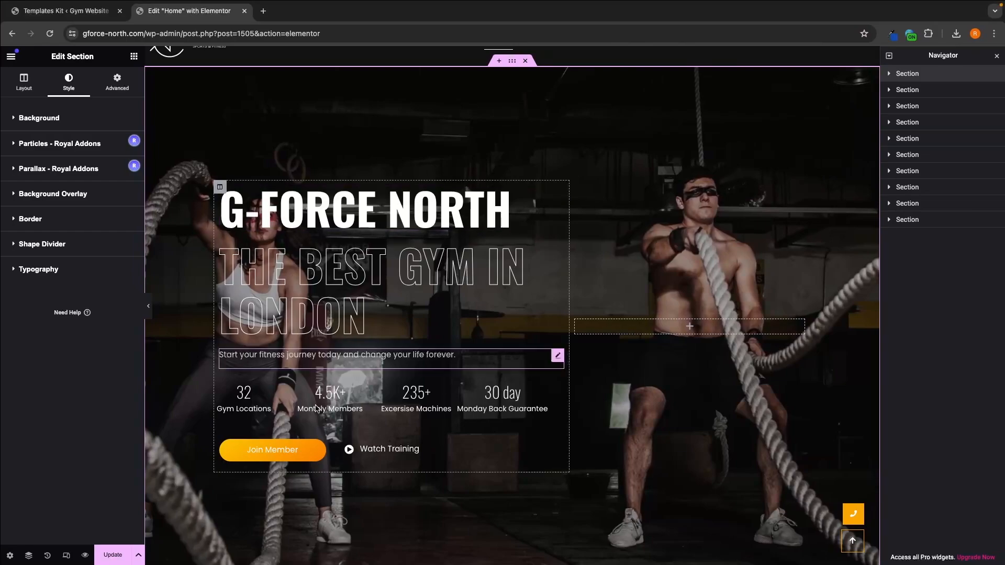
# Step: Switch to the Canva design and delete the WAKE UP! IT'S TIME tagline
pyautogui.hotkey('ctrl', 'Left')
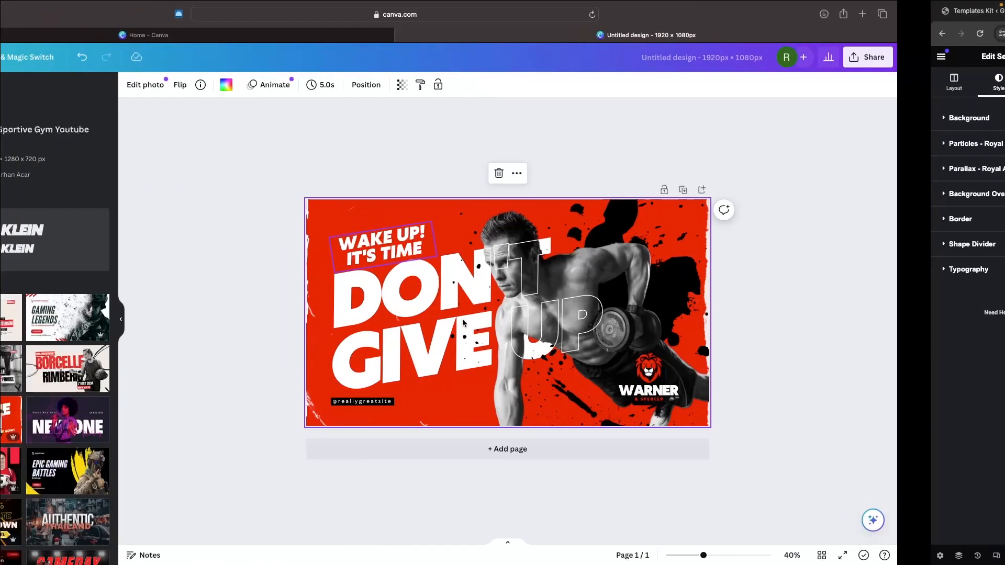
pyautogui.click(492, 245)
pyautogui.press('Delete')
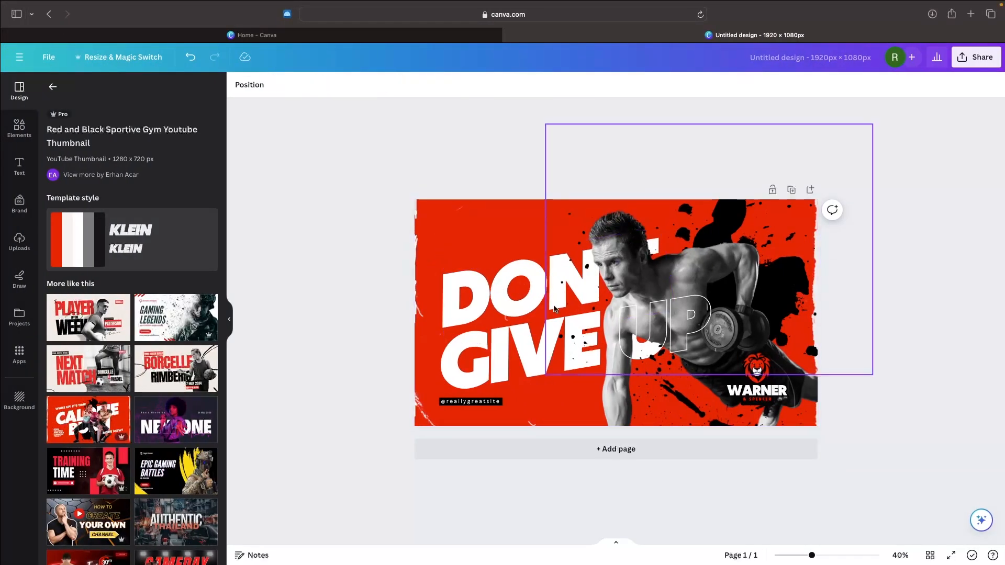
# Step: Delete the DON'T GIVE UP lettering, including its outlined overlay, and the social handle from the design
pyautogui.click(553, 335)
pyautogui.press('Delete')
pyautogui.click(554, 300)
pyautogui.press('Delete')
pyautogui.click(549, 347)
pyautogui.press('Delete')
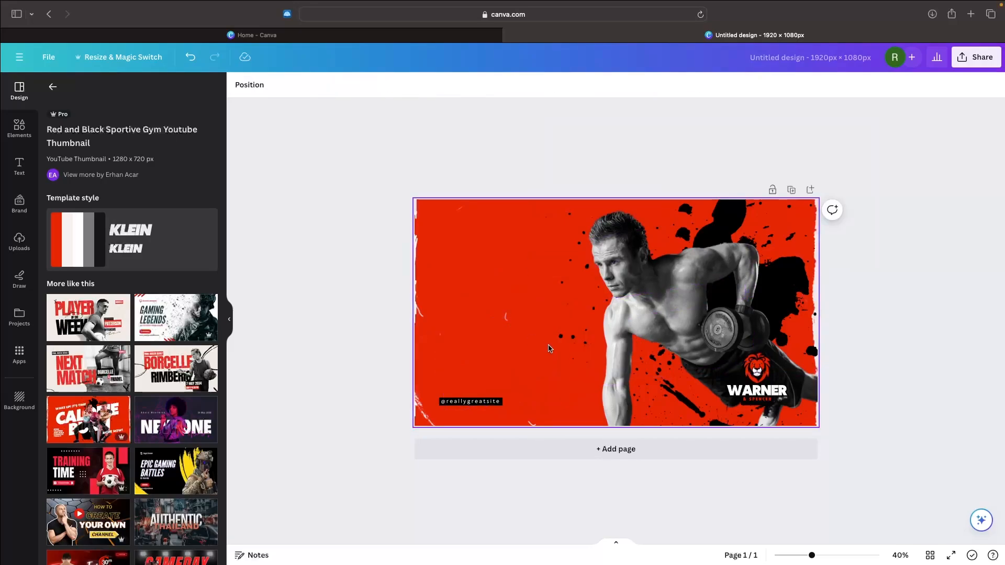
pyautogui.click(474, 402)
pyautogui.press('Delete')
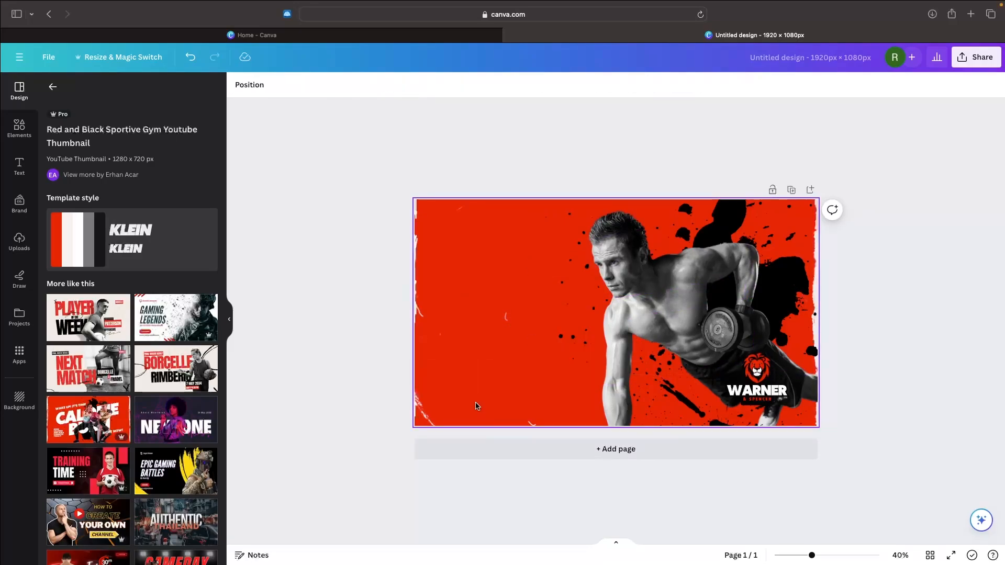
# Step: Delete the lion logo and the WARNER text from the lower corner of the design
pyautogui.moveTo(819, 521); pyautogui.dragTo(626, 347)
pyautogui.press('Delete')
pyautogui.click(759, 391)
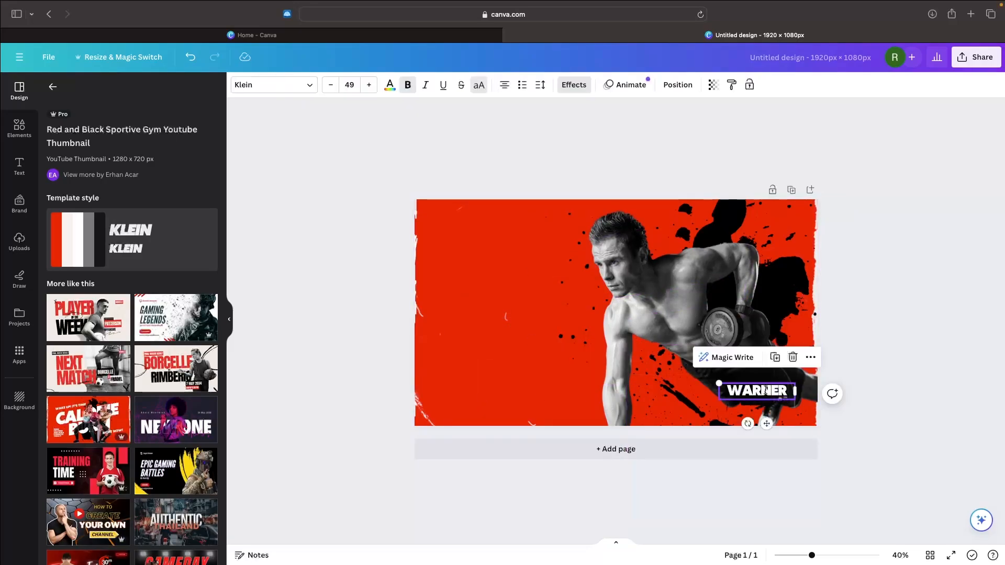
pyautogui.press('Delete')
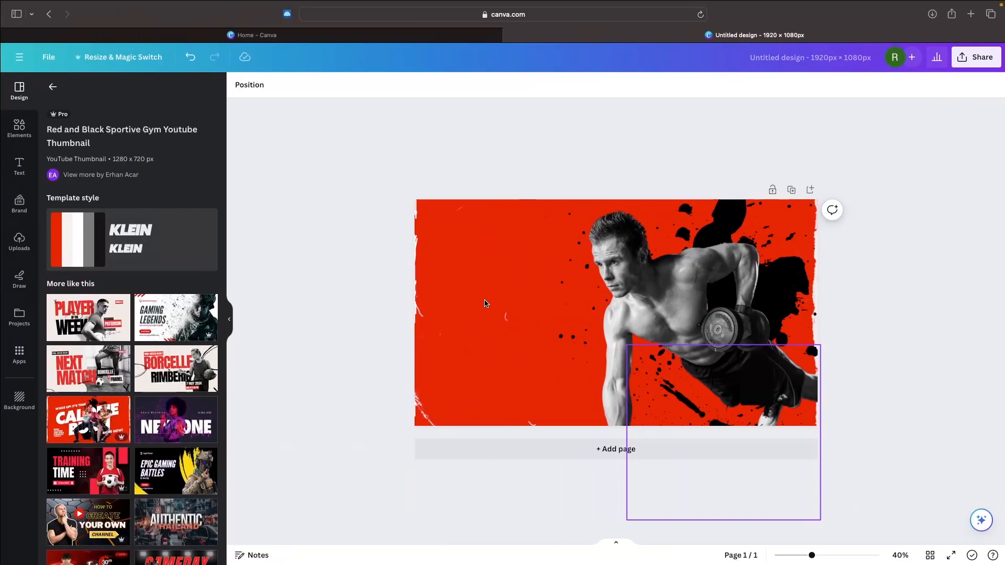
# Step: Undo the deletions of the logo, the social handle and the DON'T GIVE UP lettering
pyautogui.press('super+z')
pyautogui.press('super+z')
pyautogui.press('super+z')
pyautogui.press('super+z')
pyautogui.press('super+z')
pyautogui.press('super+z')
pyautogui.press('super+z')
pyautogui.press('super+z')
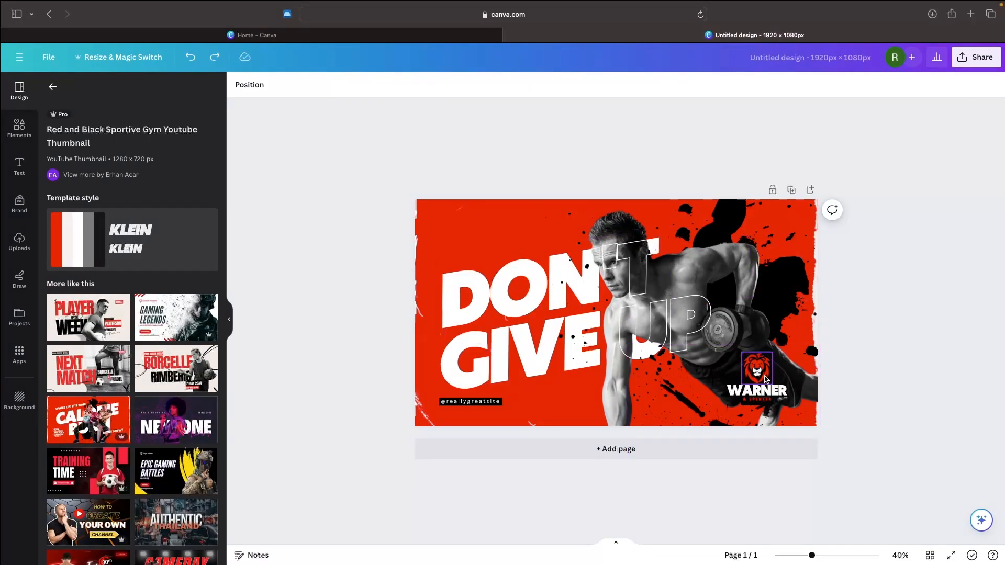
# Step: Delete the lion logo, both brand name texts below it and the social handle, keeping the DON'T GIVE UP slogan
pyautogui.click(766, 379)
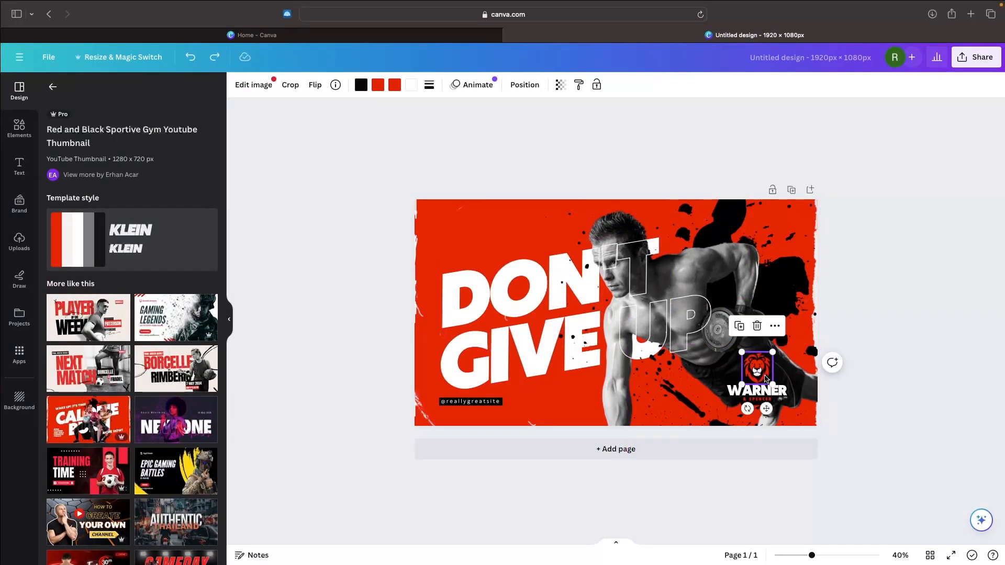
pyautogui.press('Delete')
pyautogui.click(771, 390)
pyautogui.press('Delete')
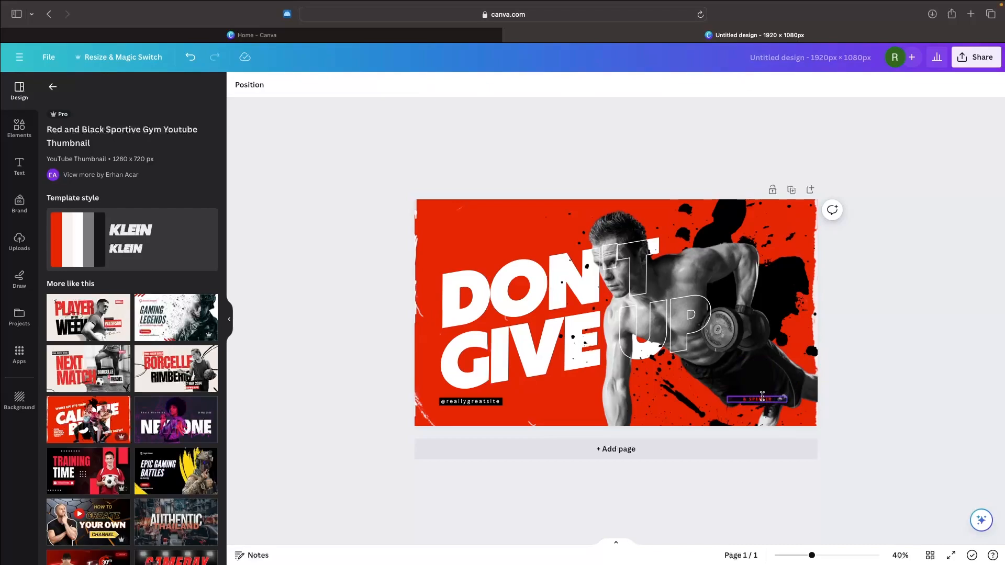
pyautogui.click(782, 398)
pyautogui.press('Delete')
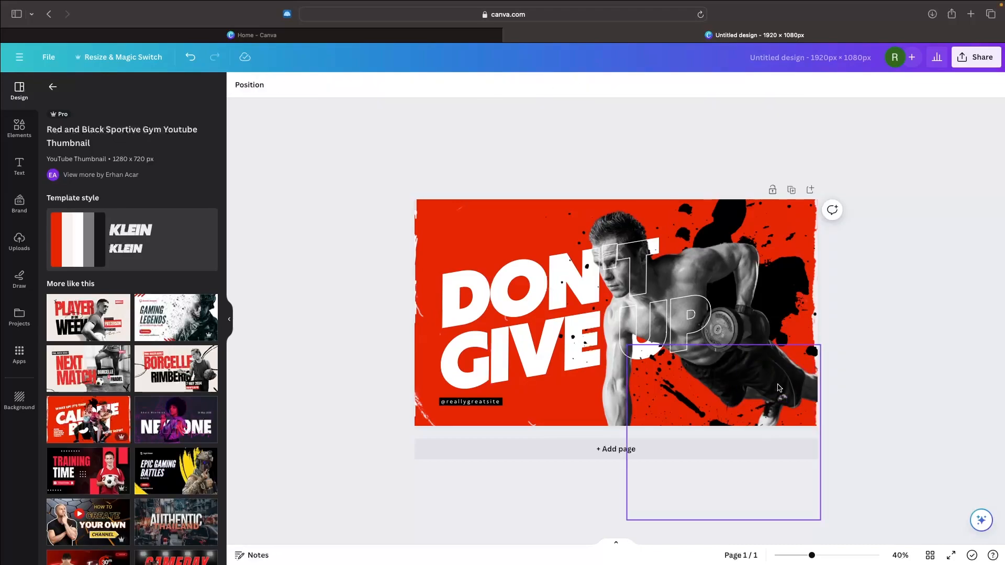
pyautogui.click(456, 402)
pyautogui.press('Delete')
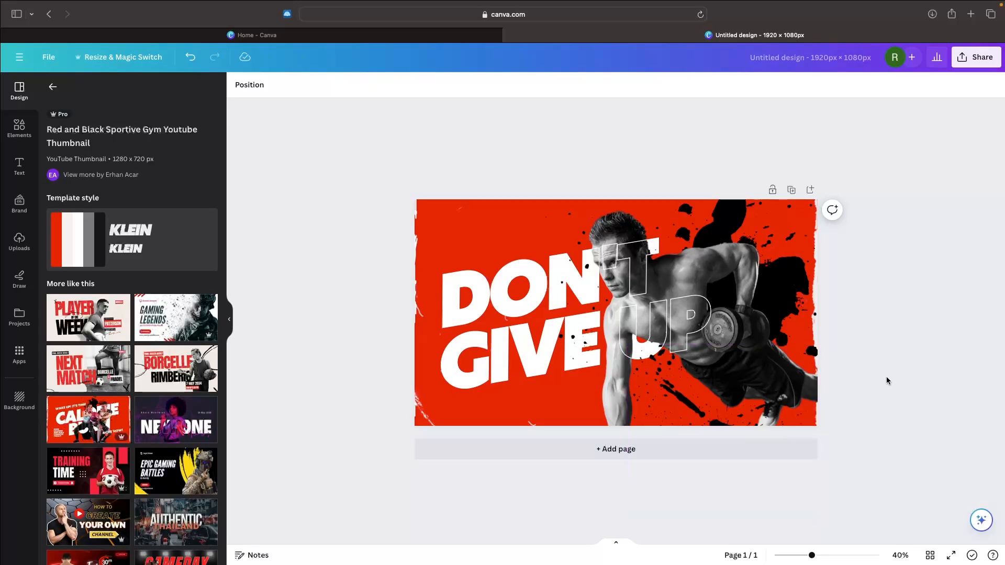
# Step: Download the design with the DON'T GIVE UP slogan as a PNG
pyautogui.click(975, 57)
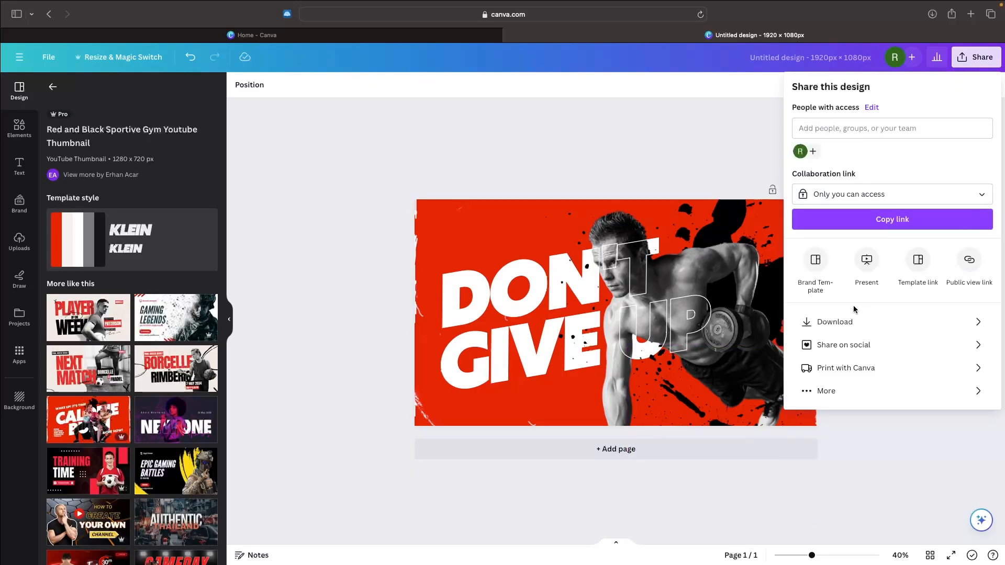
pyautogui.click(817, 320)
pyautogui.click(839, 255)
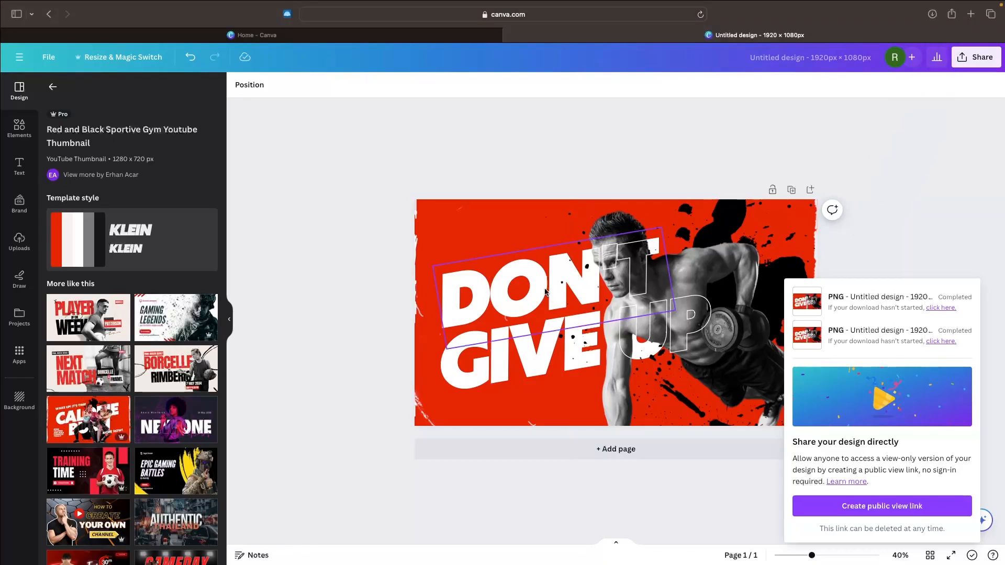
# Step: Delete all DON'T GIVE UP lettering and its outlined overlay, leaving only the athlete on the red splatter background
pyautogui.click(532, 244)
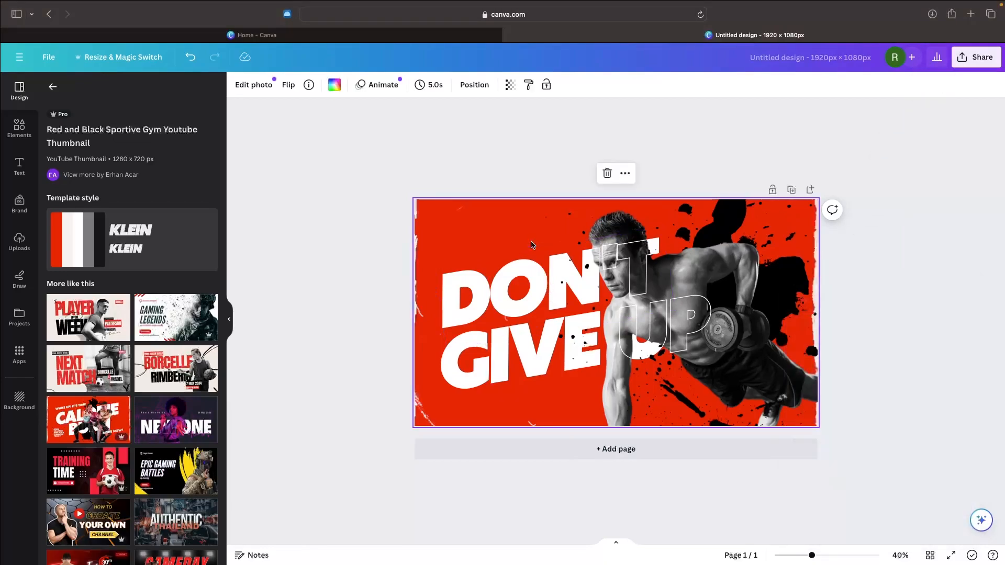
pyautogui.click(549, 265)
pyautogui.press('Delete')
pyautogui.click(544, 336)
pyautogui.press('Delete')
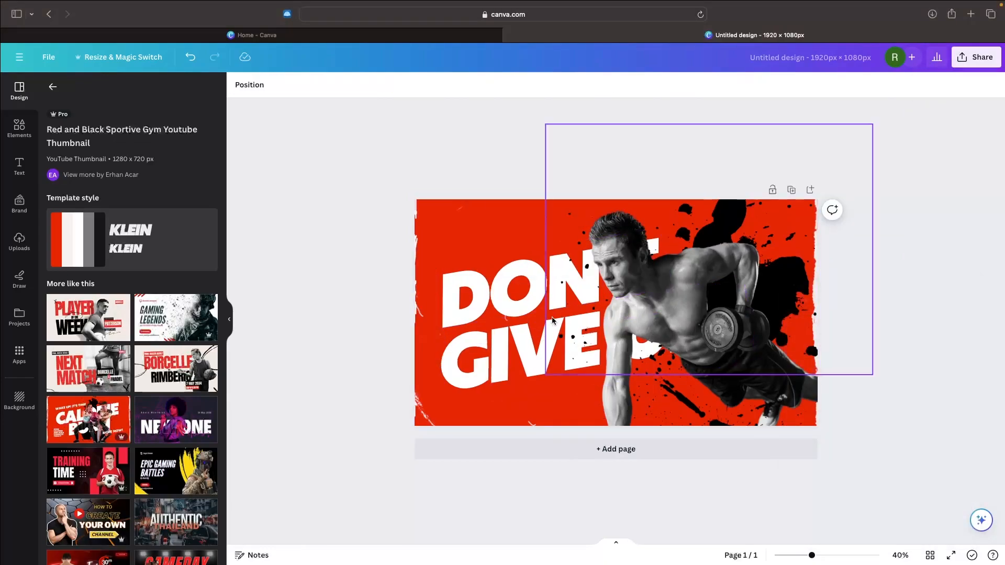
pyautogui.click(545, 295)
pyautogui.press('Delete')
pyautogui.click(555, 358)
pyautogui.press('Delete')
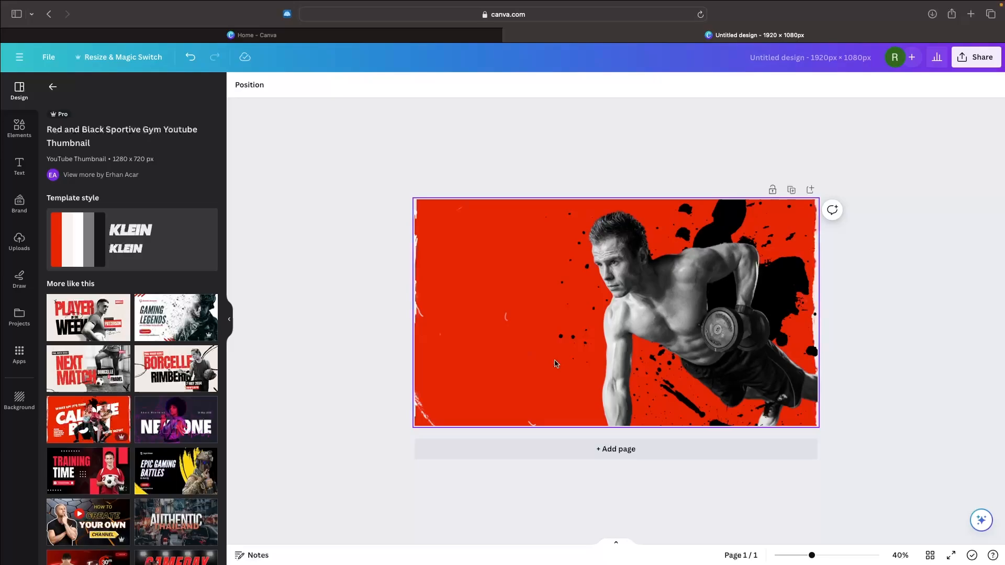
# Step: Download the text-free design as a 1,920 × 1,080 px PNG
pyautogui.click(977, 56)
pyautogui.click(798, 320)
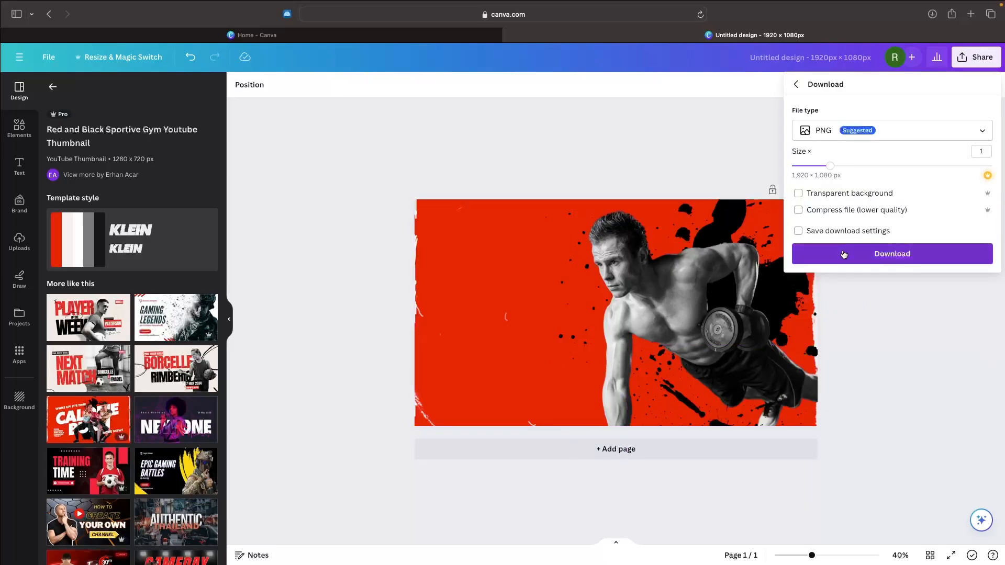
pyautogui.click(844, 255)
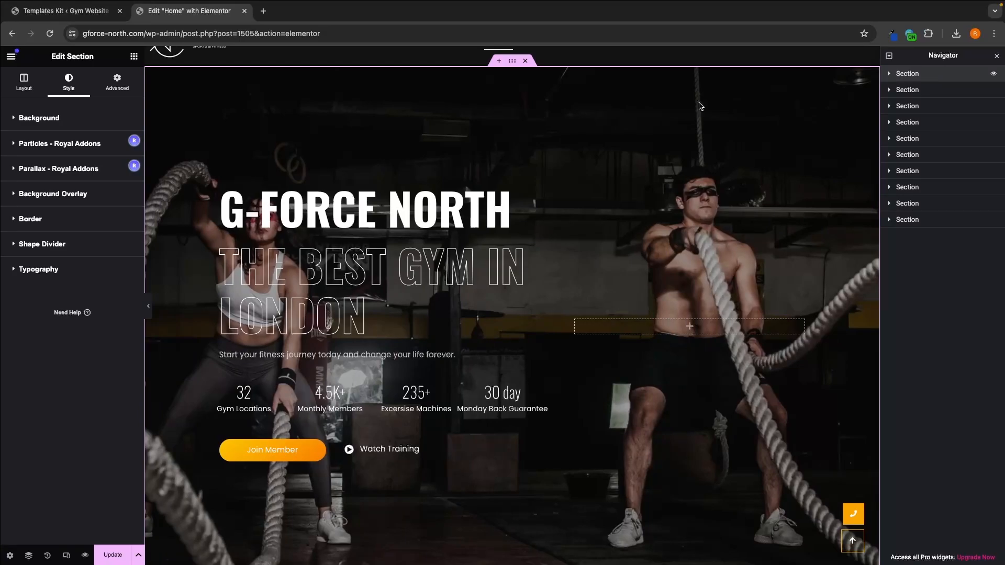
# Step: In the Elementor editor, upload Untitled design-5.png and Untitled design-6.png and set Untitled design-6.png as the hero section's background image
pyautogui.click(36, 124)
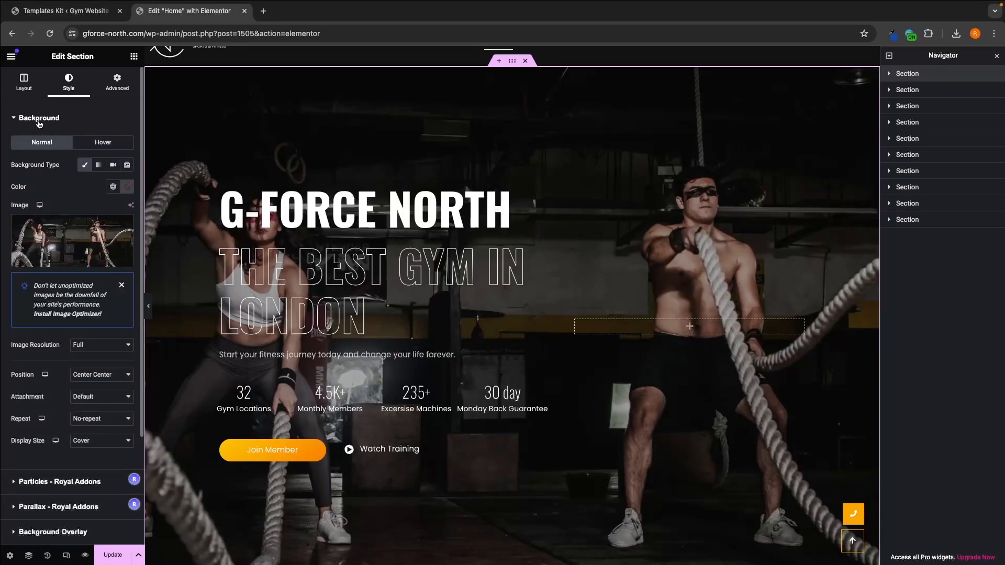
pyautogui.click(73, 241)
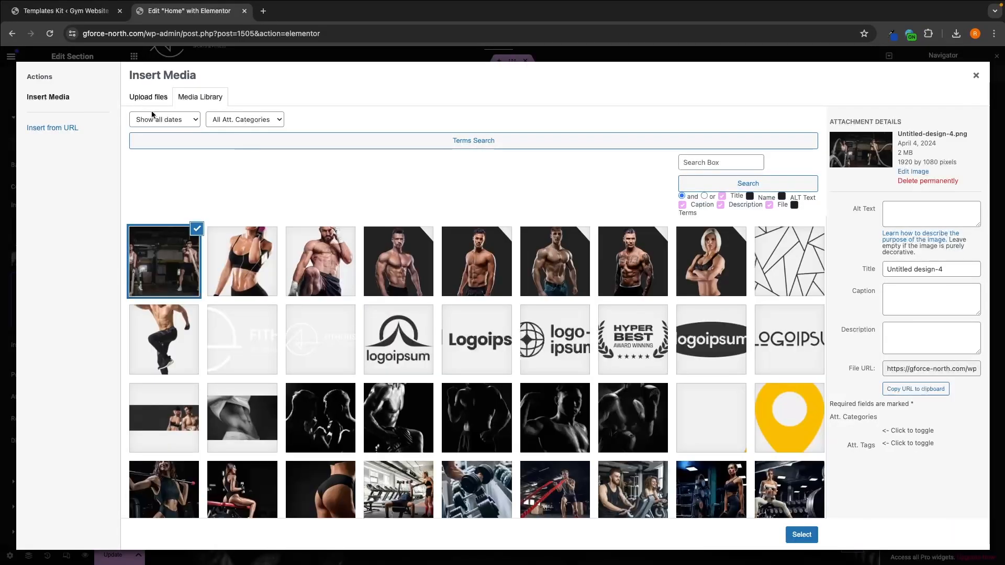
pyautogui.click(148, 96)
pyautogui.click(525, 282)
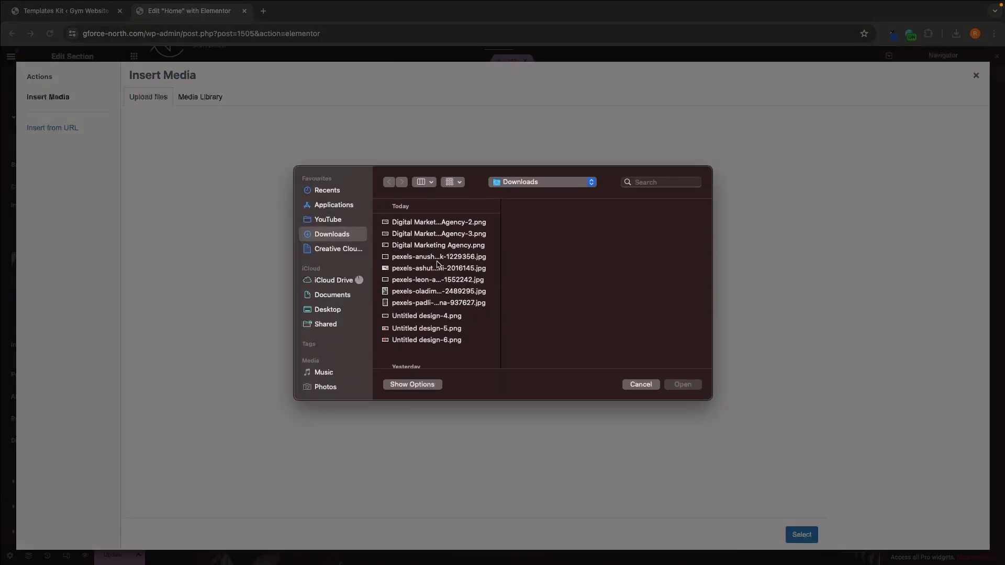
pyautogui.click(411, 343)
pyautogui.keyDown('shift'); pyautogui.click(426, 328); pyautogui.keyUp('shift')
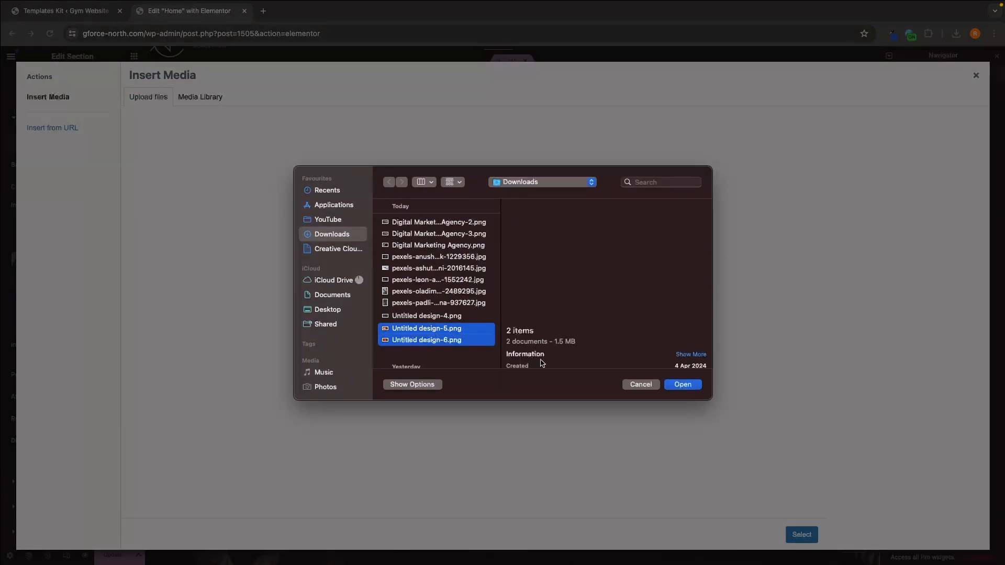
pyautogui.click(683, 385)
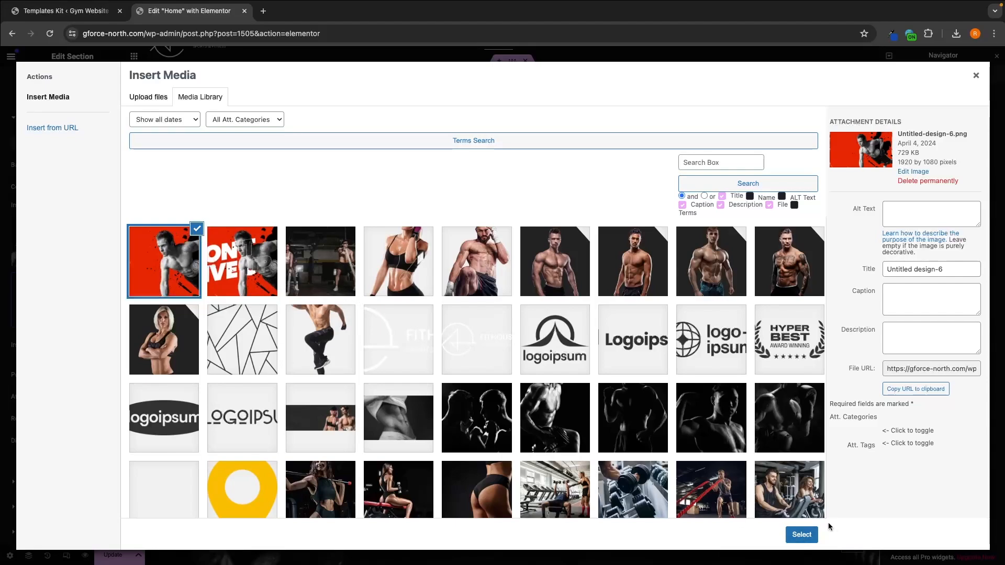
pyautogui.click(802, 535)
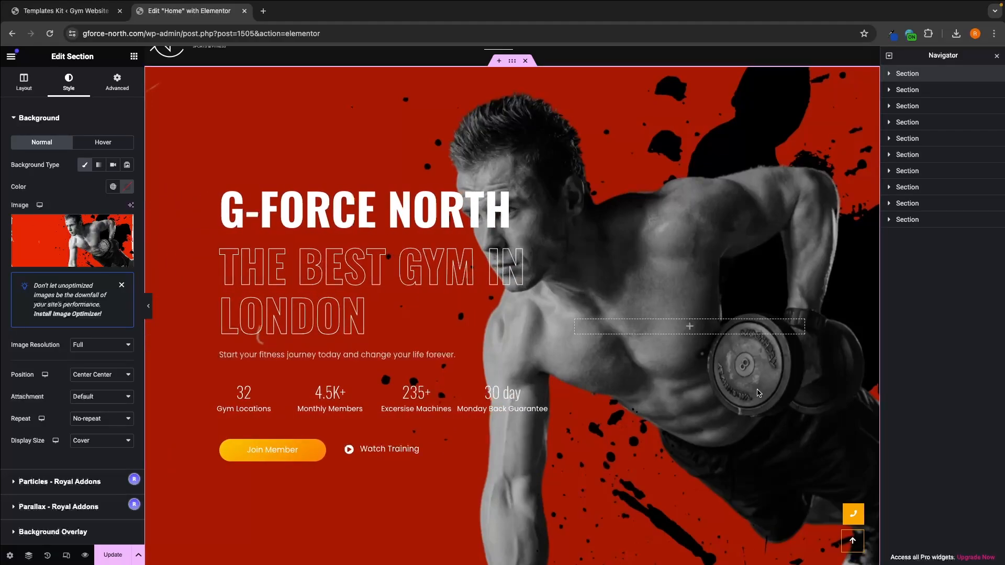
# Step: Try Untitled design-5.png, the version with the slogan, as the hero section's background image
pyautogui.scroll(-1, 759, 394)
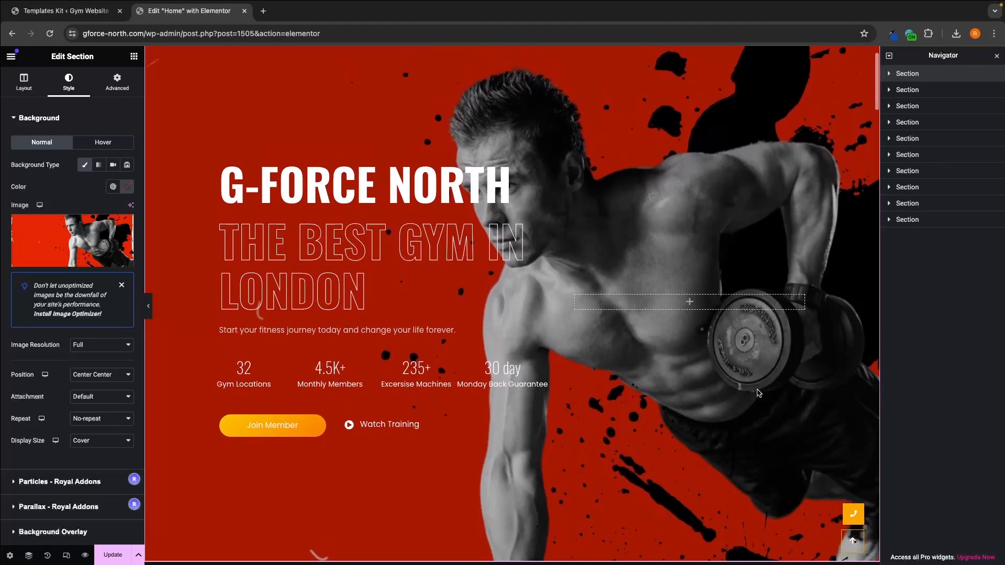
pyautogui.click(52, 257)
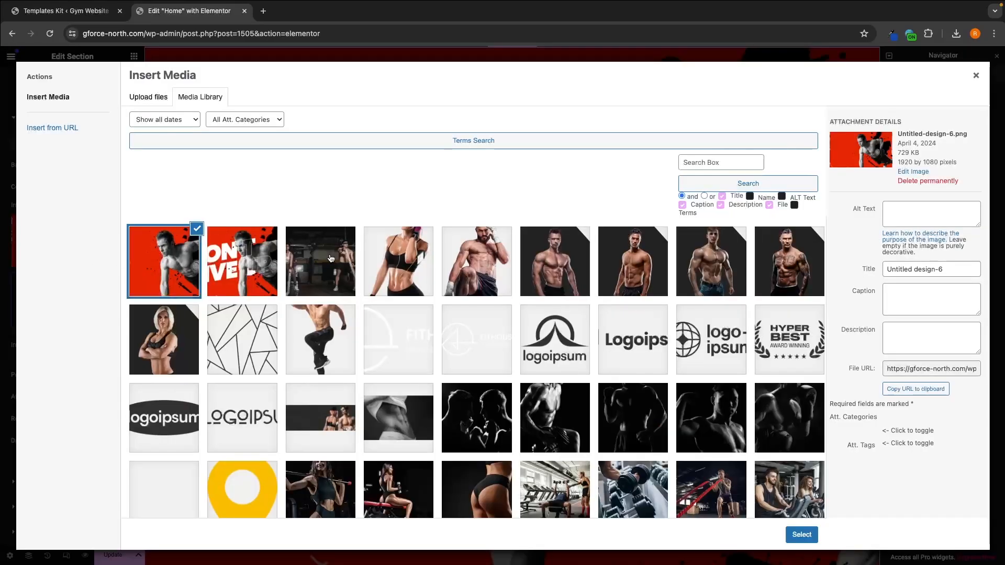
pyautogui.click(228, 247)
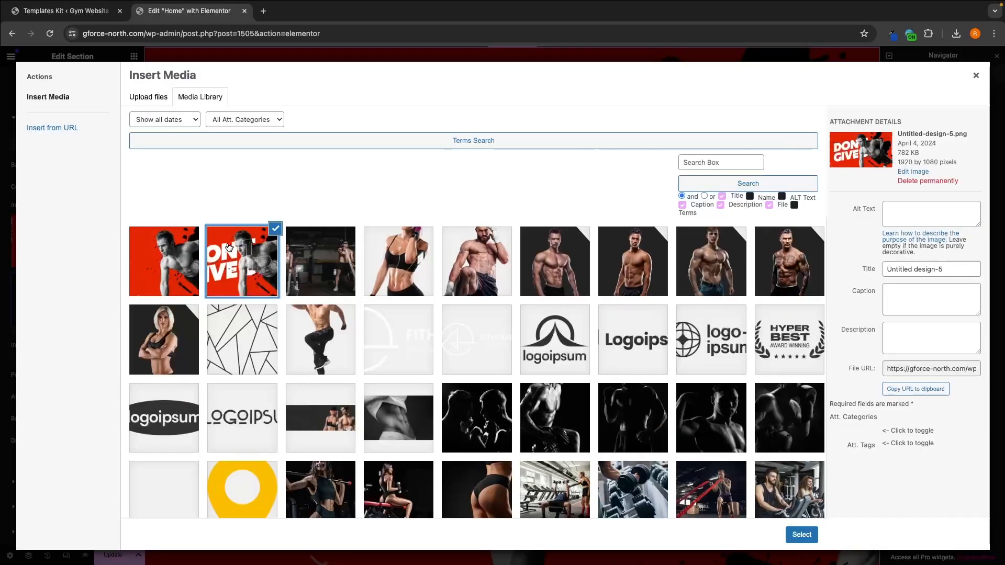
pyautogui.click(798, 533)
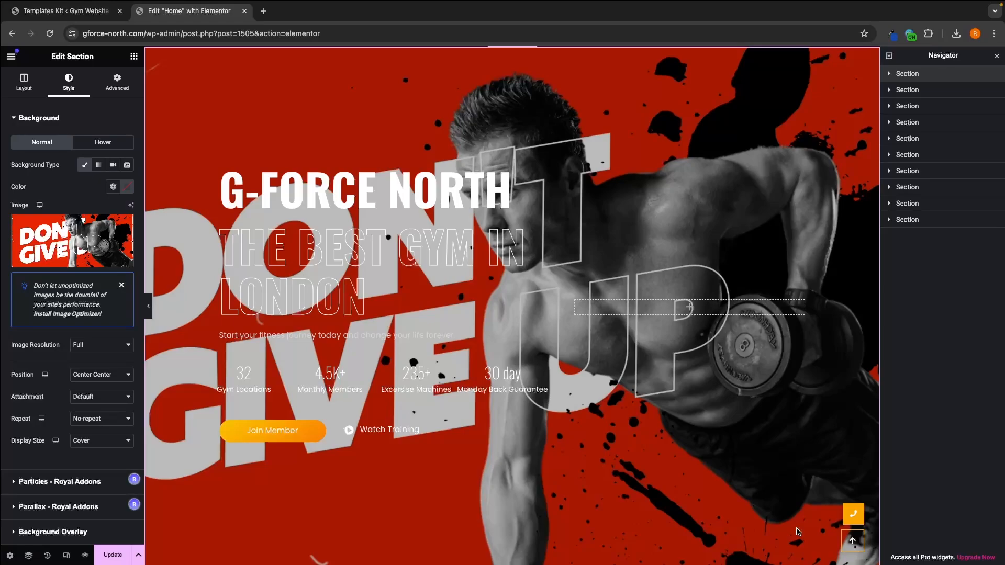
# Step: Set the hero section's background image back to the text-free Untitled design-6.png
pyautogui.click(94, 250)
pyautogui.click(171, 266)
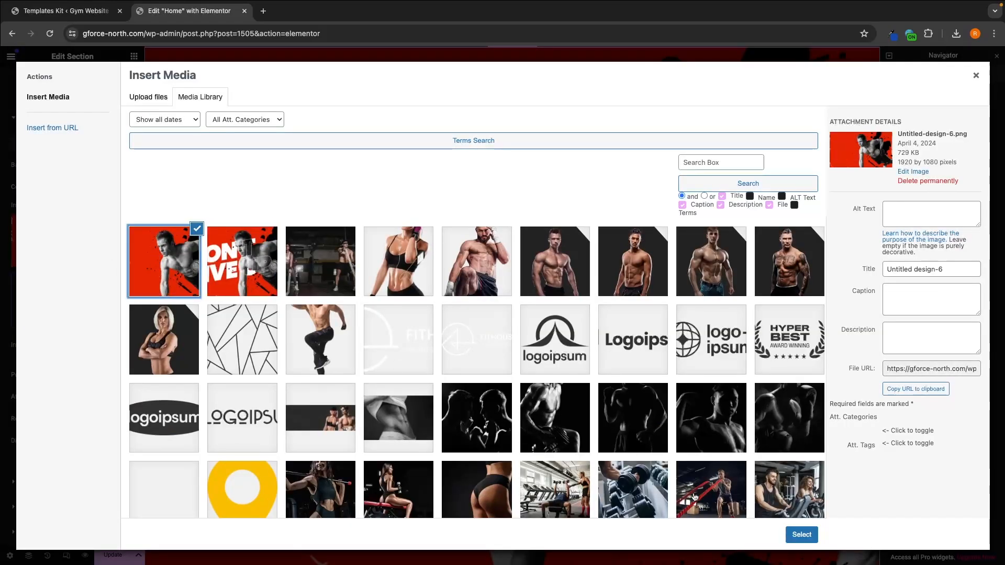
pyautogui.click(801, 532)
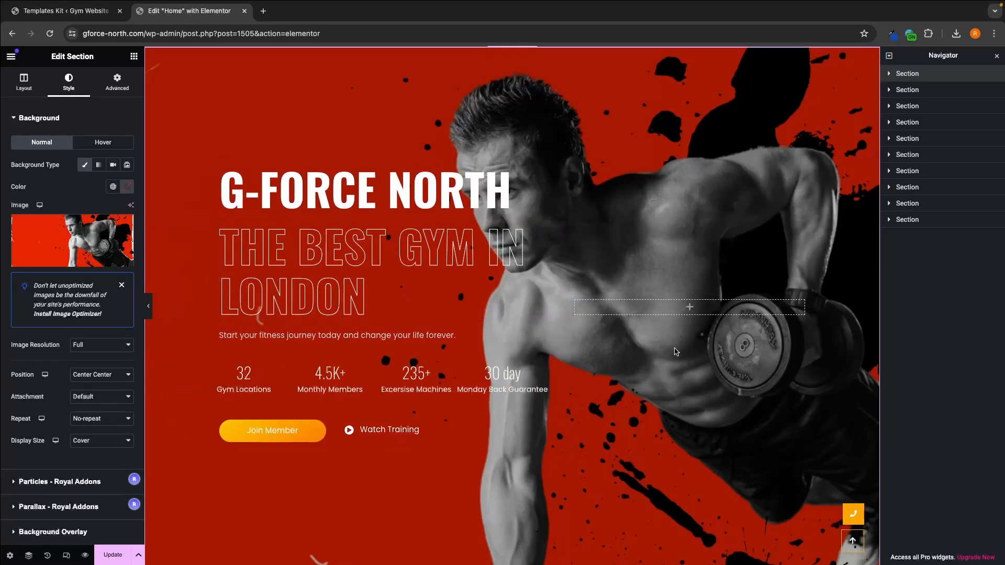
# Step: Change the Join Member button's background type from gradient to classic
pyautogui.scroll(1, 676, 352)
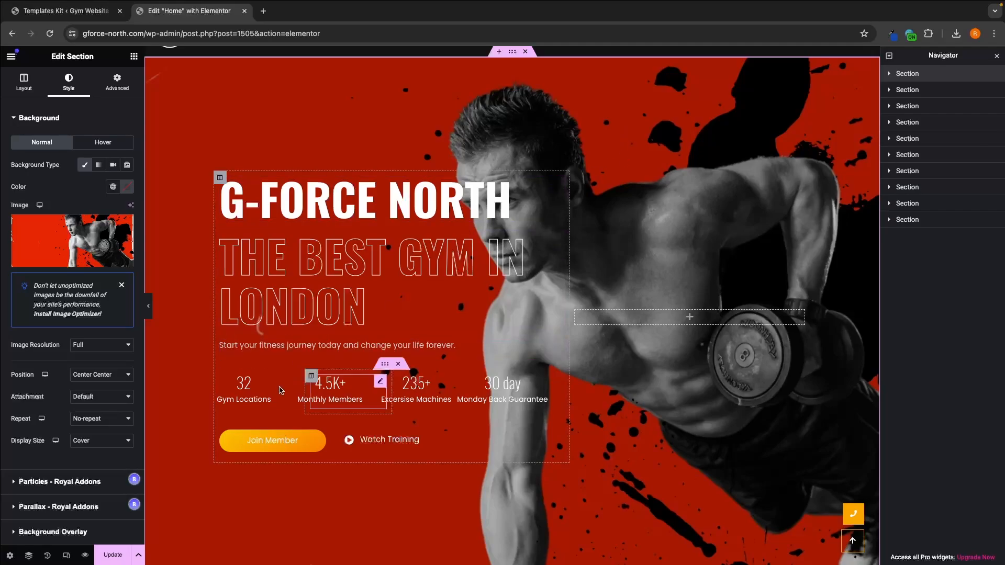
pyautogui.click(262, 444)
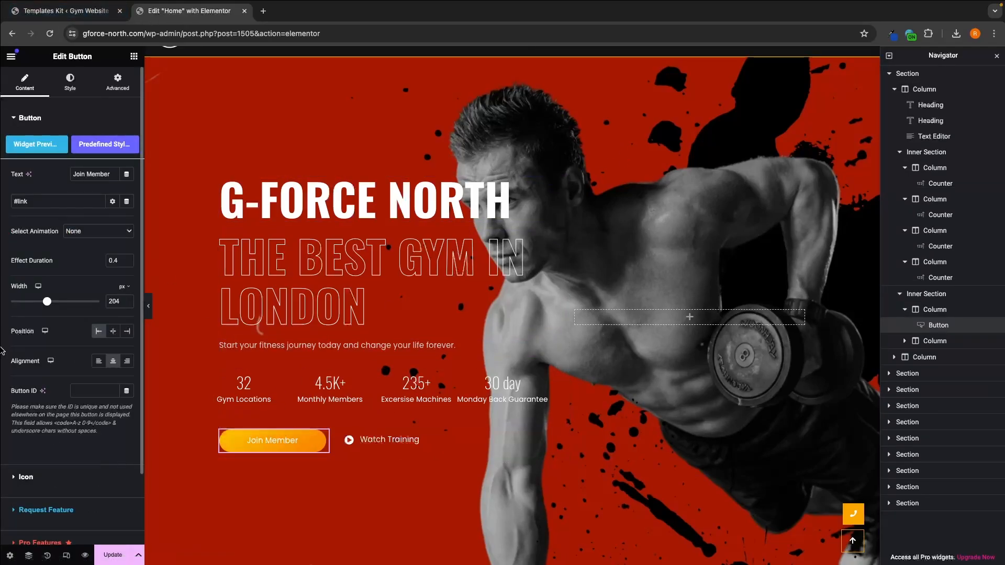
pyautogui.click(70, 90)
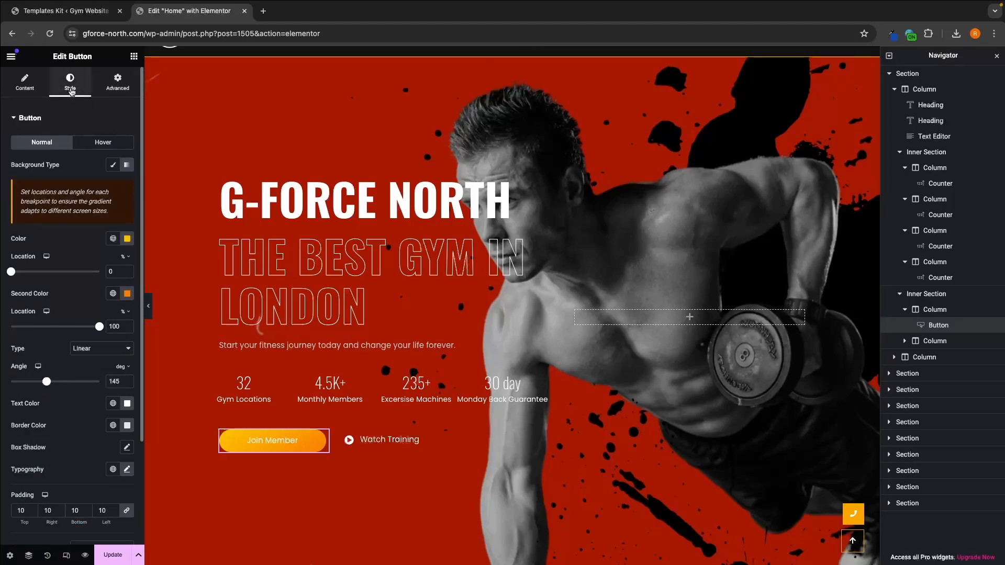
pyautogui.scroll(-1, 13, 167)
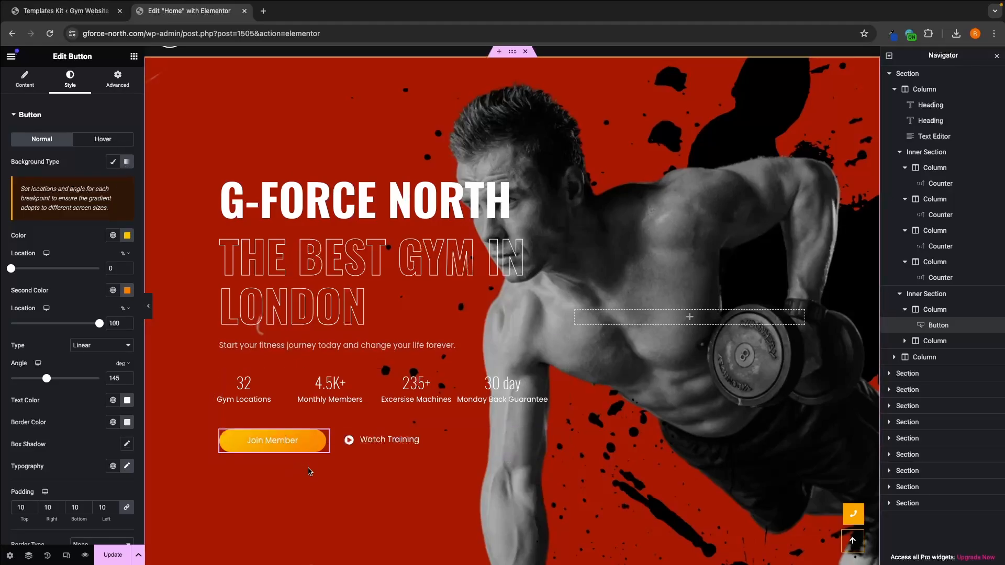
pyautogui.click(115, 163)
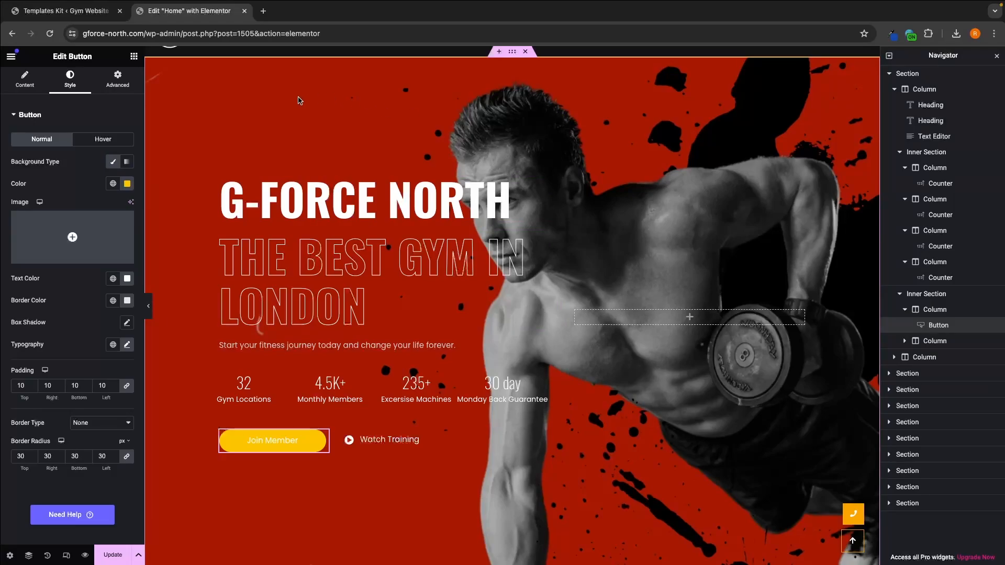
# Step: Try bright red (#FF0101) as the Join Member button's normal background color
pyautogui.click(128, 183)
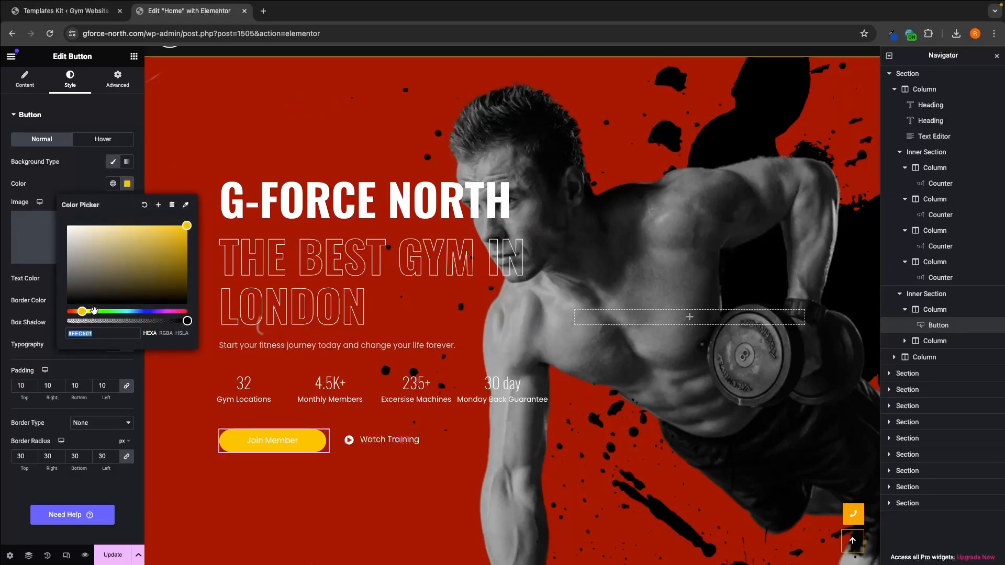
pyautogui.moveTo(82, 312); pyautogui.dragTo(59, 316)
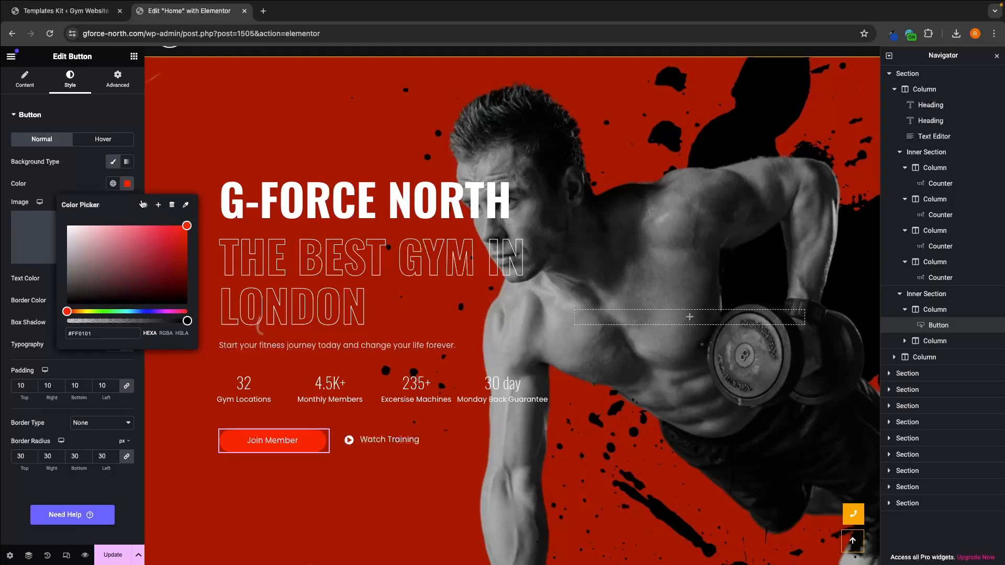
pyautogui.click(88, 190)
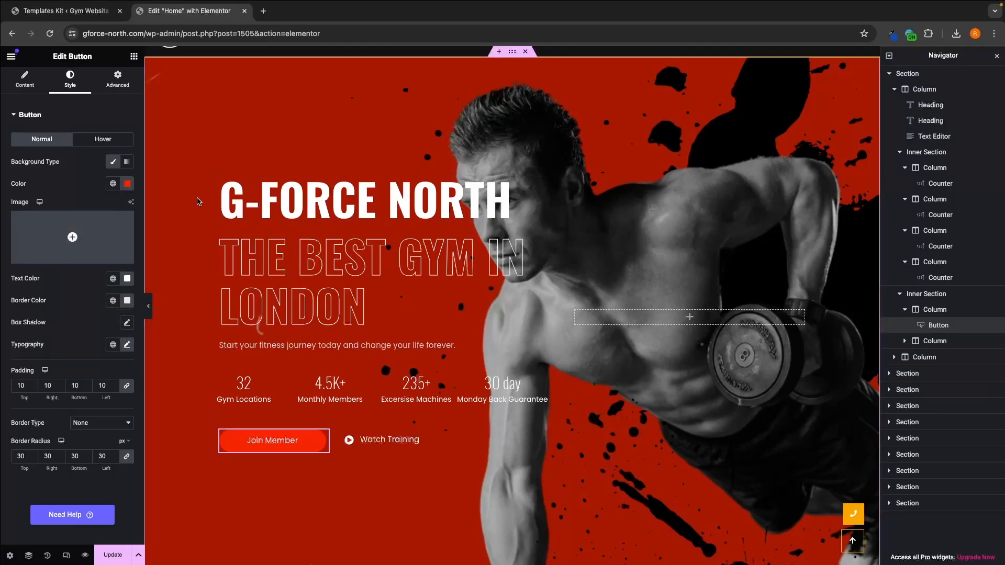
# Step: Set the Join Member button's normal background color to black (#000000)
pyautogui.click(127, 183)
pyautogui.moveTo(112, 244); pyautogui.dragTo(44, 325)
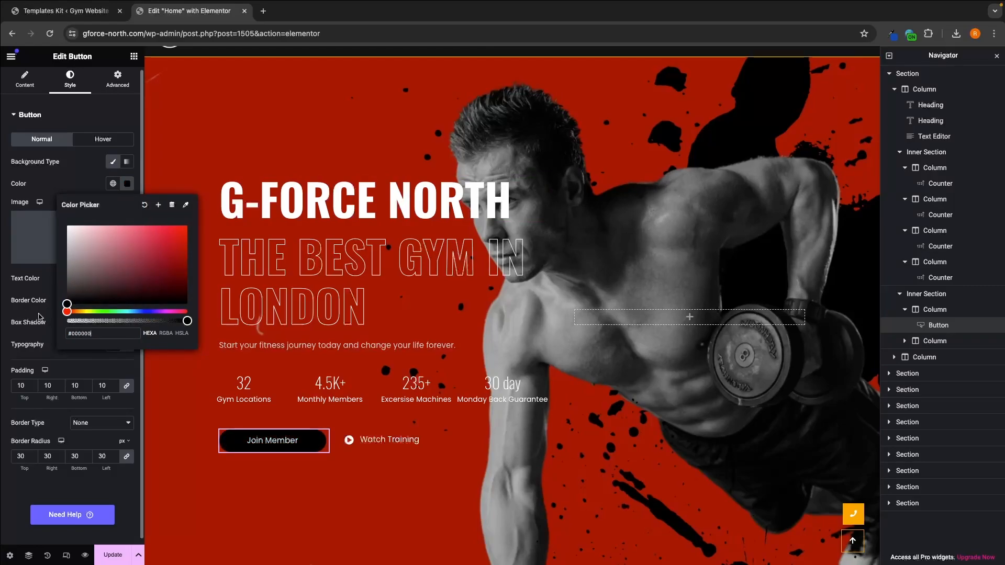
pyautogui.click(57, 191)
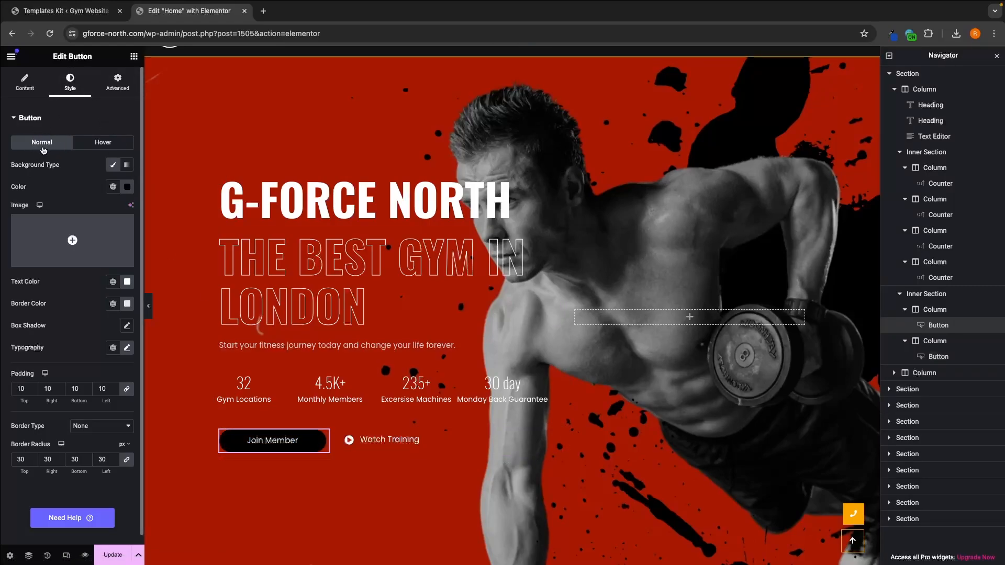
# Step: Set the Join Member button's hover background to the classic type with a white color
pyautogui.click(97, 149)
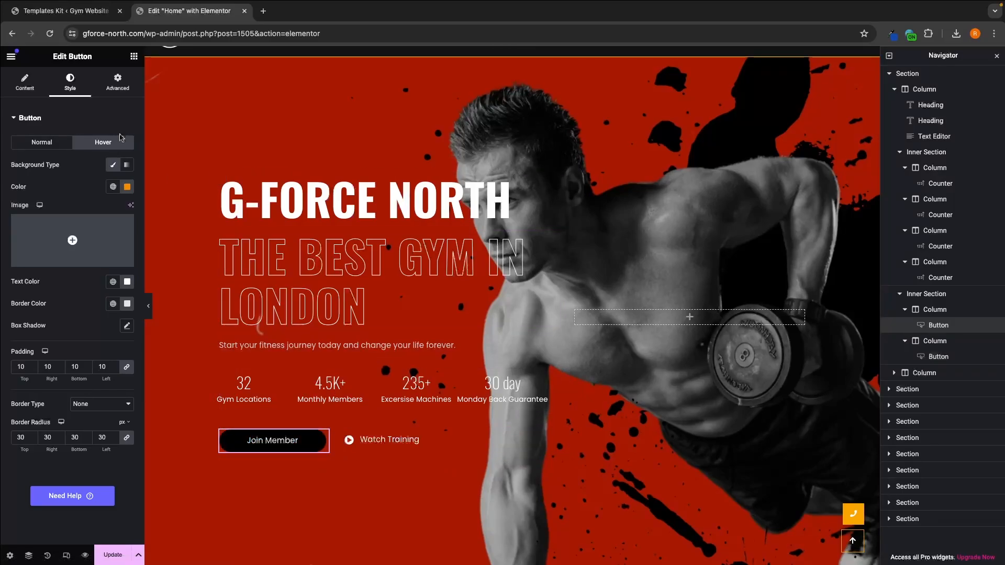
pyautogui.click(113, 167)
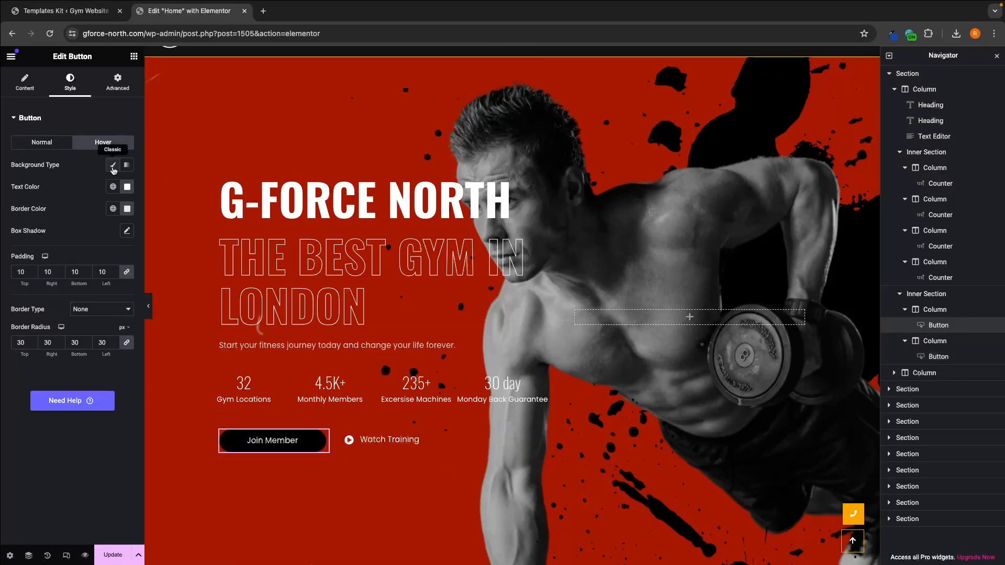
pyautogui.click(113, 166)
pyautogui.click(128, 186)
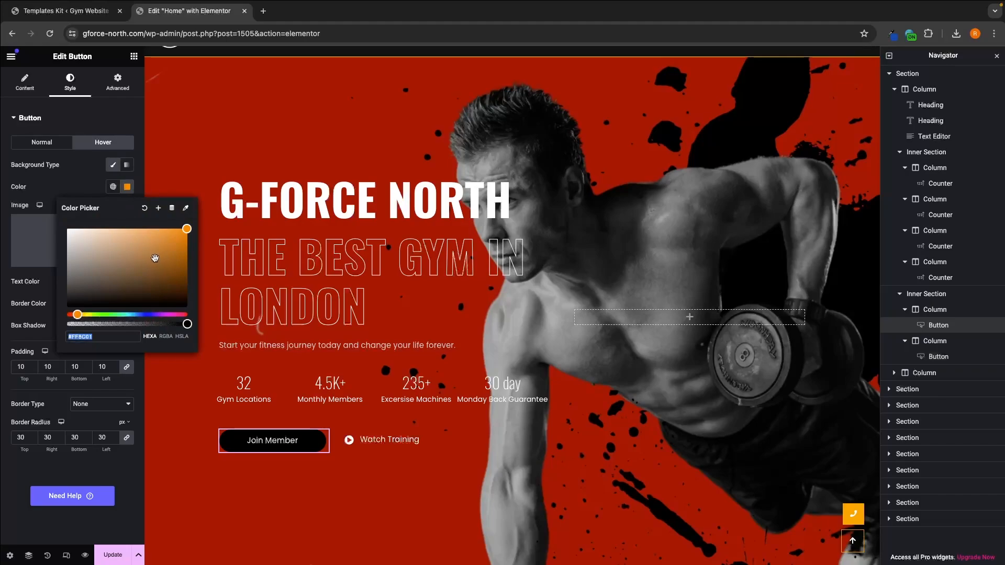
pyautogui.write('#FFFFFF')
pyautogui.click(59, 190)
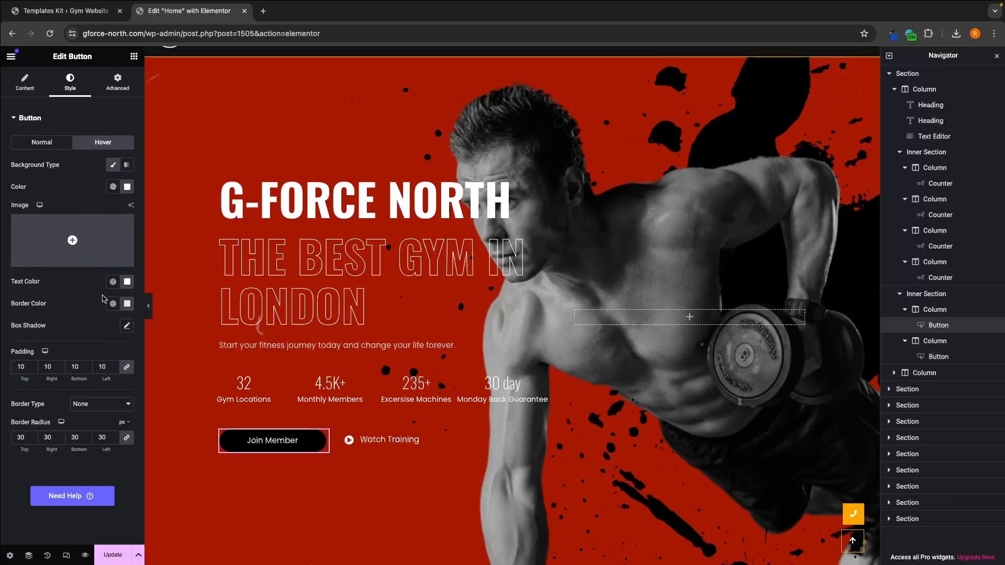
# Step: Set the Join Member button's hover text color to black (#000000)
pyautogui.click(127, 304)
pyautogui.click(84, 356)
pyautogui.moveTo(77, 366); pyautogui.dragTo(42, 417)
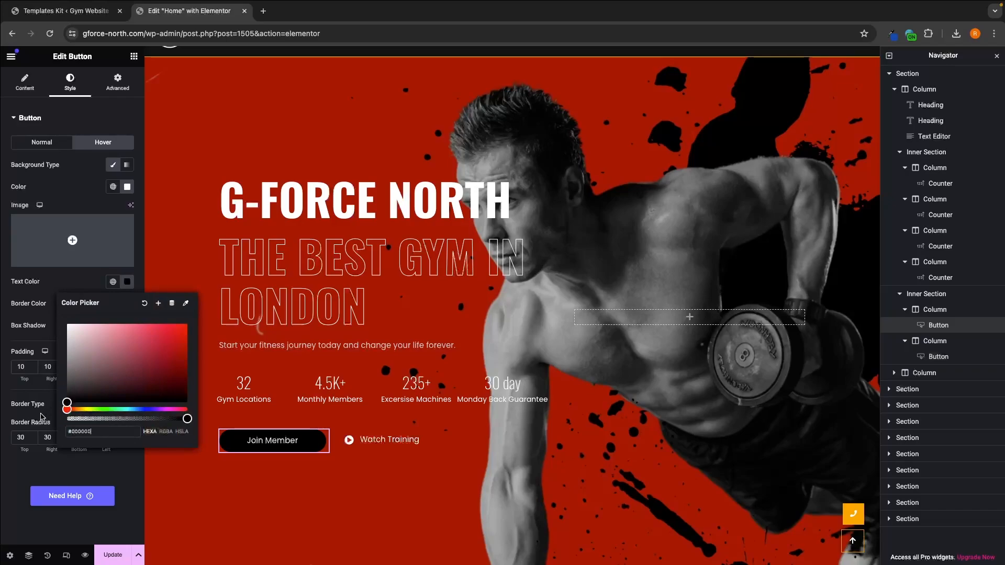
pyautogui.click(65, 277)
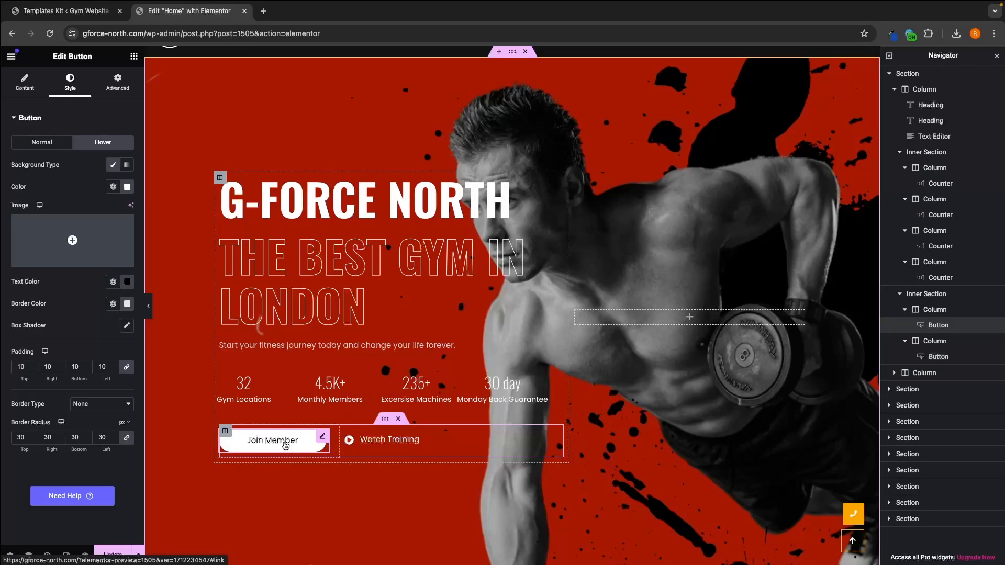
# Step: Change the Join Member button's text to "Join Today!", keeping its original width
pyautogui.click(24, 88)
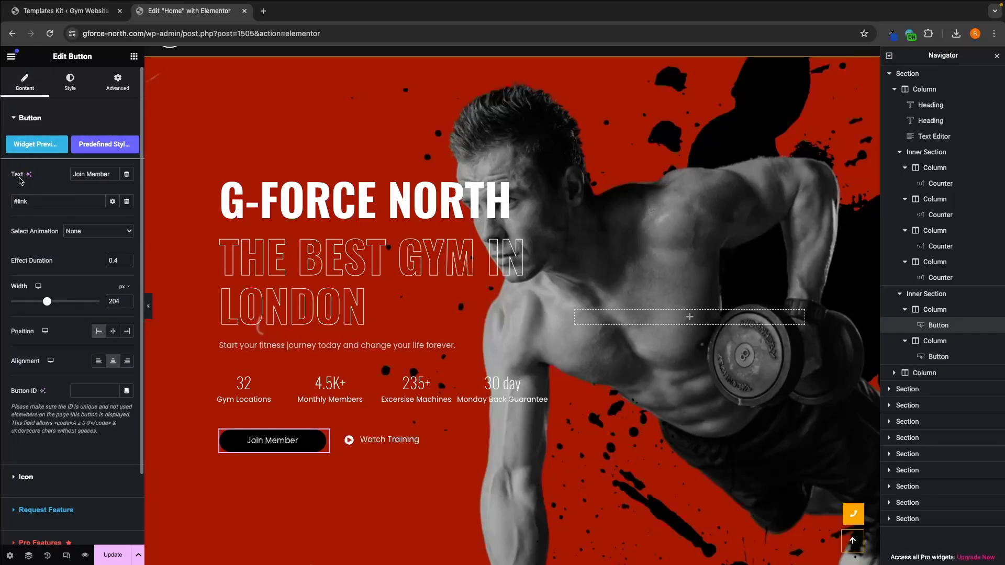
pyautogui.moveTo(111, 175); pyautogui.dragTo(71, 175)
pyautogui.press('BackSpace')
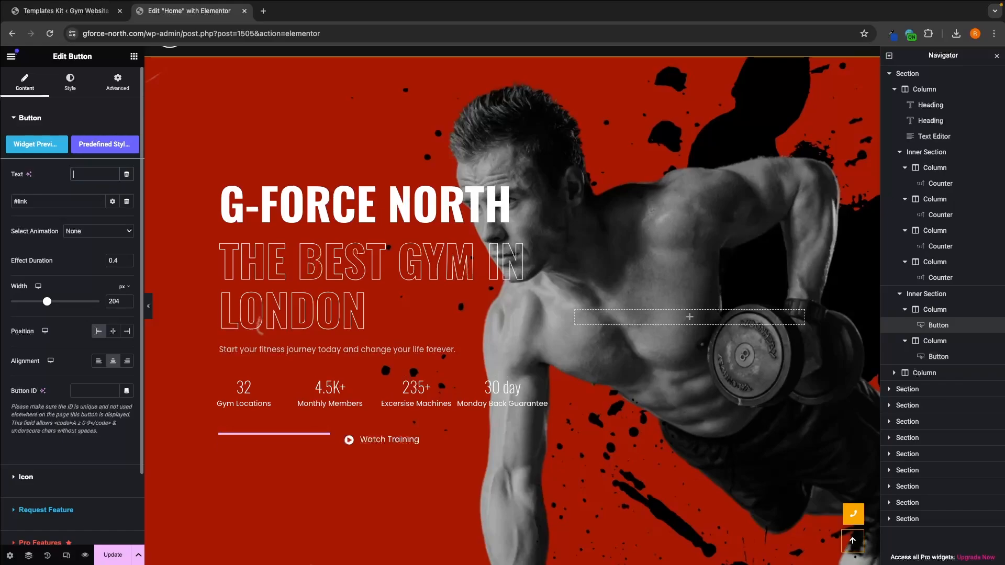
pyautogui.write('Joi')
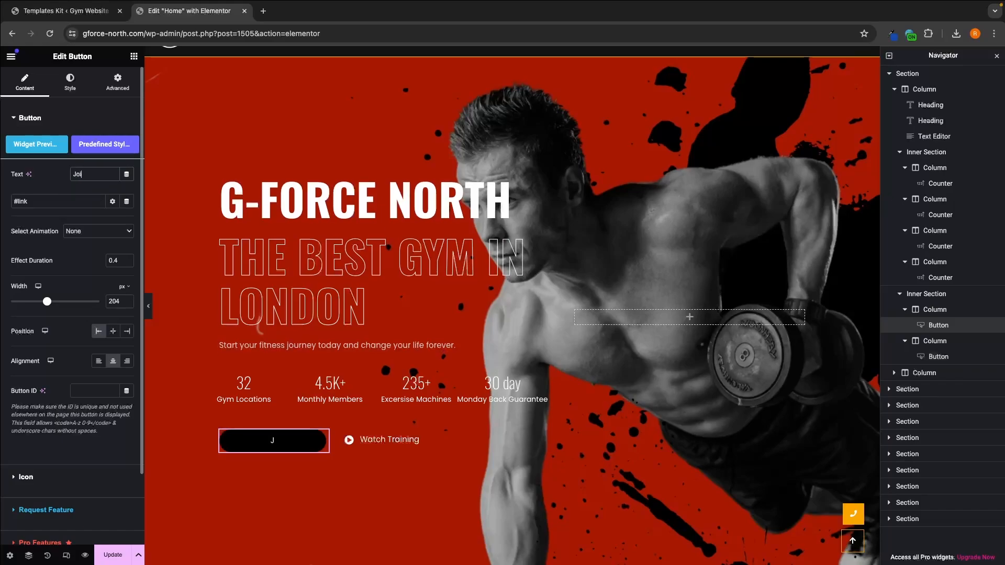
pyautogui.write('n today')
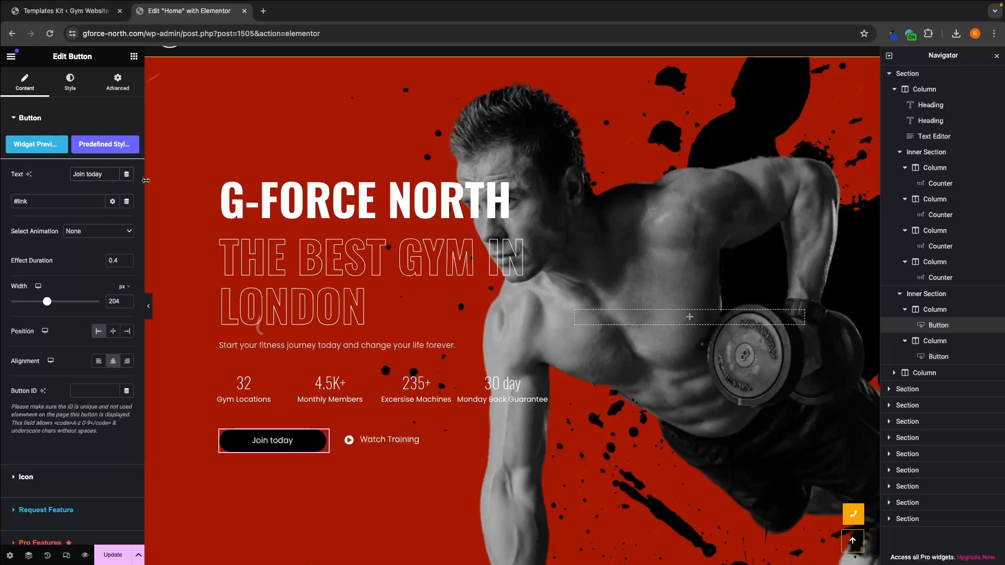
pyautogui.click(88, 174)
pyautogui.press('Delete')
pyautogui.write('T')
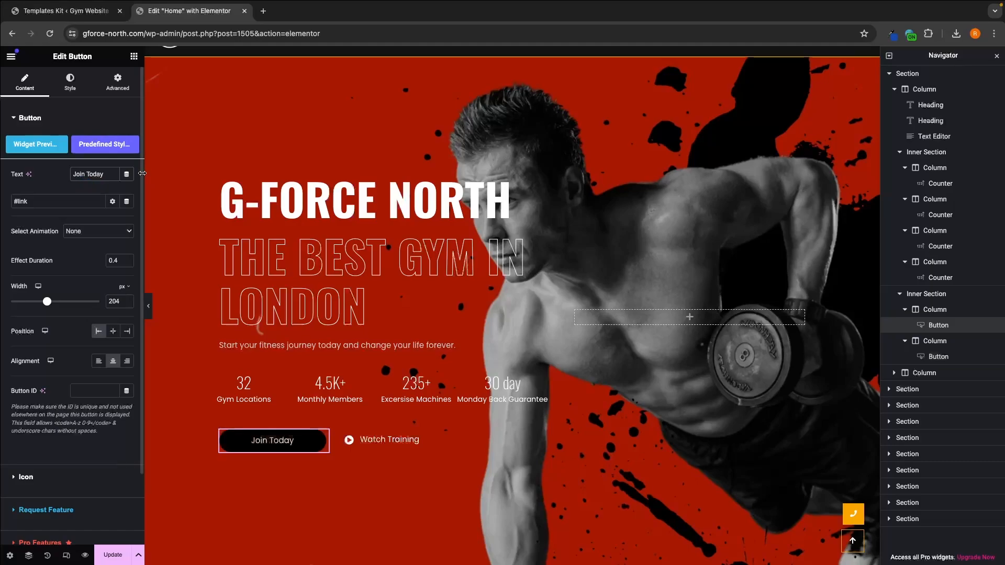
pyautogui.click(112, 174)
pyautogui.write('!')
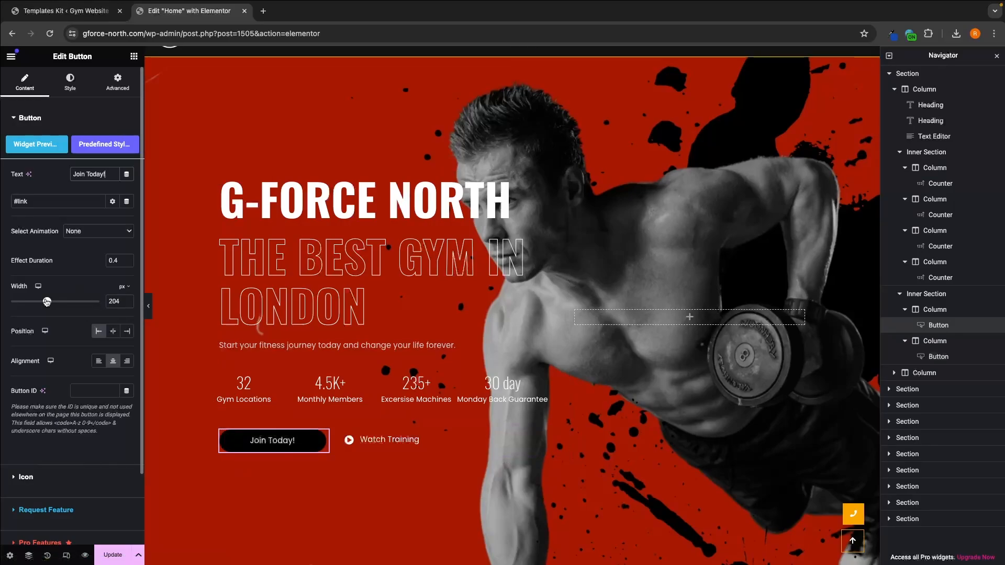
pyautogui.moveTo(51, 305)
pyautogui.mouseDown()
pyautogui.moveTo(64, 303)
pyautogui.moveTo(50, 304)
pyautogui.mouseUp()
pyautogui.press('super+z')
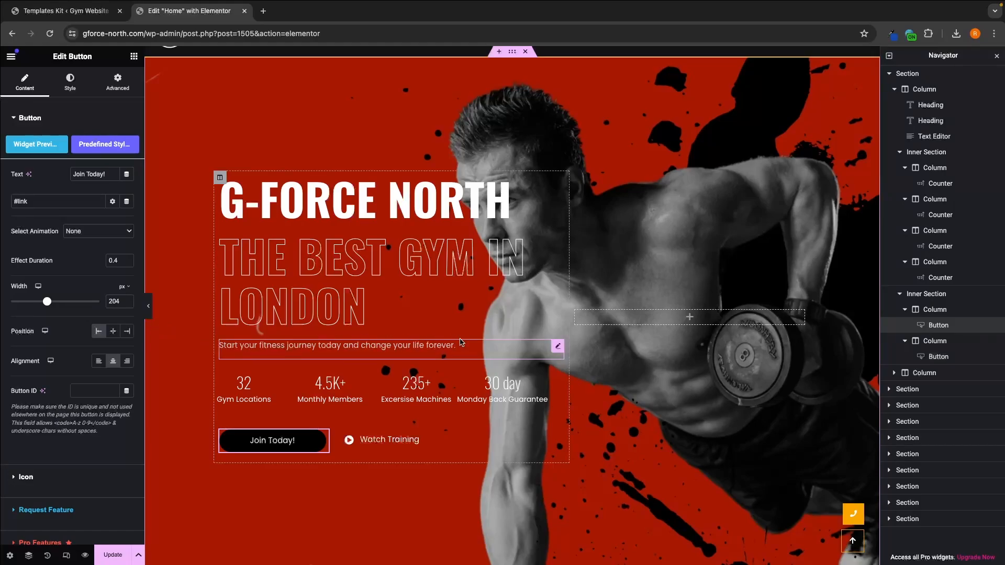
# Step: Delete the Watch Training button from the hero section
pyautogui.click(382, 443)
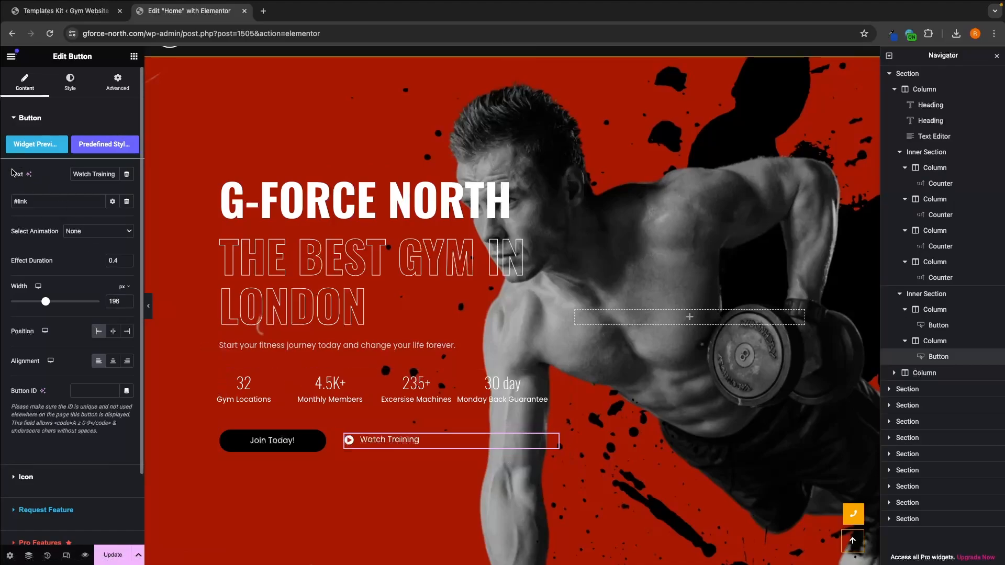
pyautogui.moveTo(115, 174); pyautogui.dragTo(70, 174)
pyautogui.click(70, 174)
pyautogui.moveTo(31, 201); pyautogui.dragTo(11, 201)
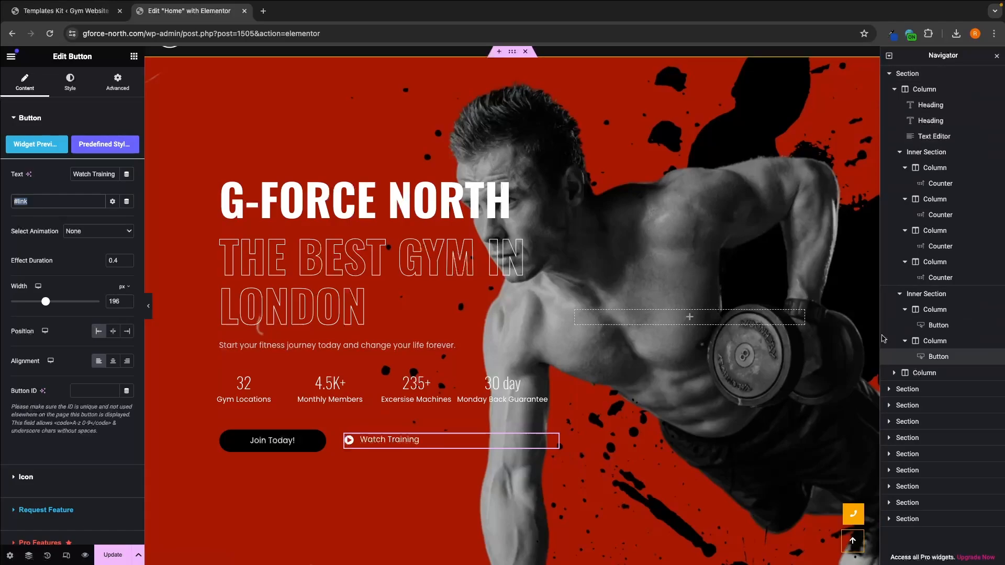
pyautogui.rightClick(940, 360)
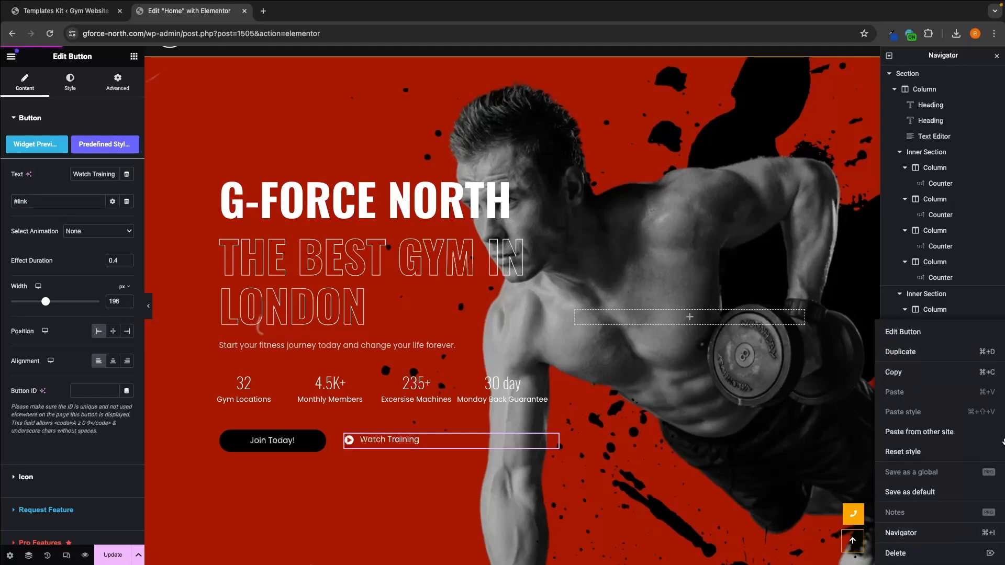
pyautogui.click(915, 553)
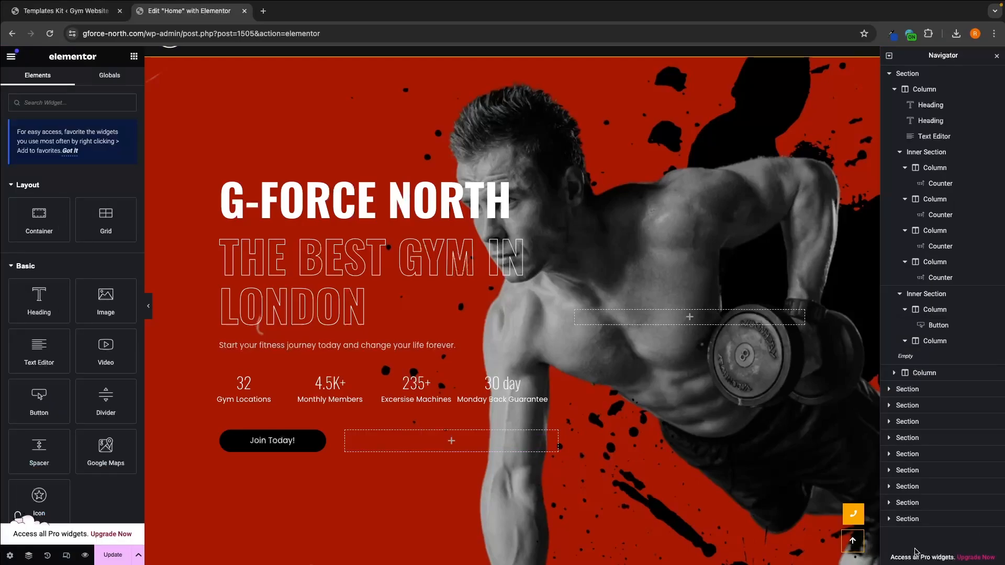
# Step: Look over the hero section and save the changes to the Home page
pyautogui.scroll(-1, 853, 270)
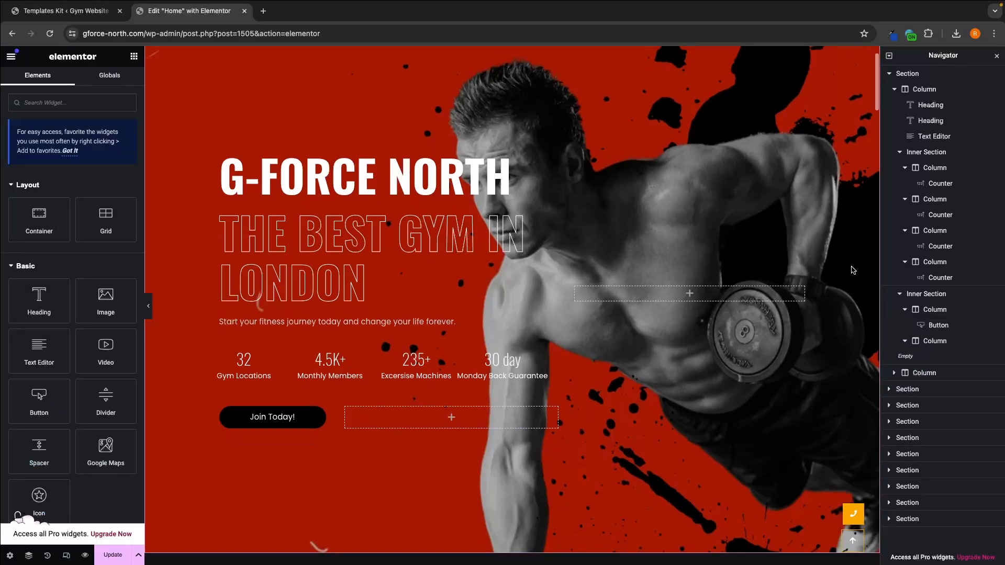
pyautogui.scroll(1, 854, 271)
pyautogui.scroll(-1, 854, 270)
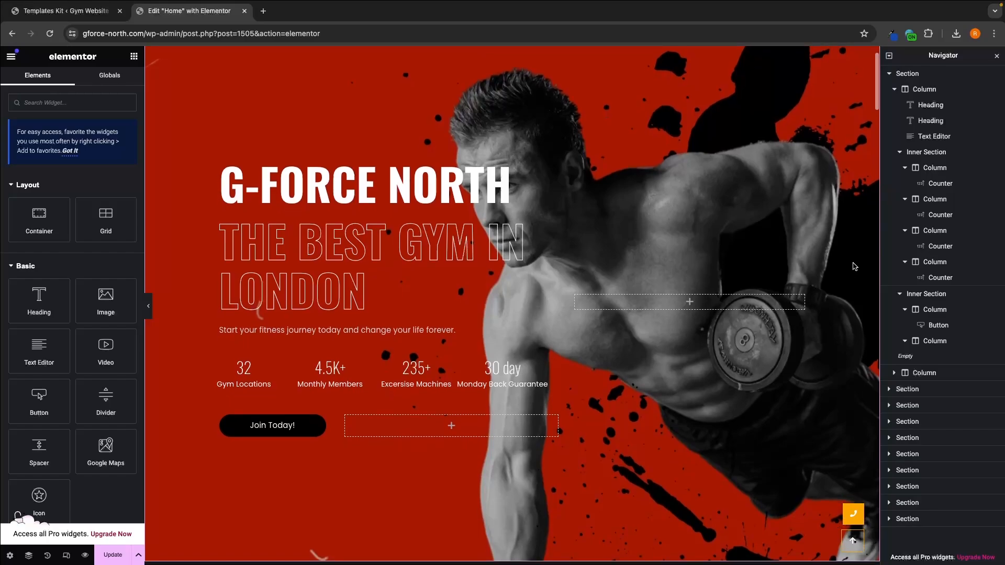
pyautogui.click(111, 556)
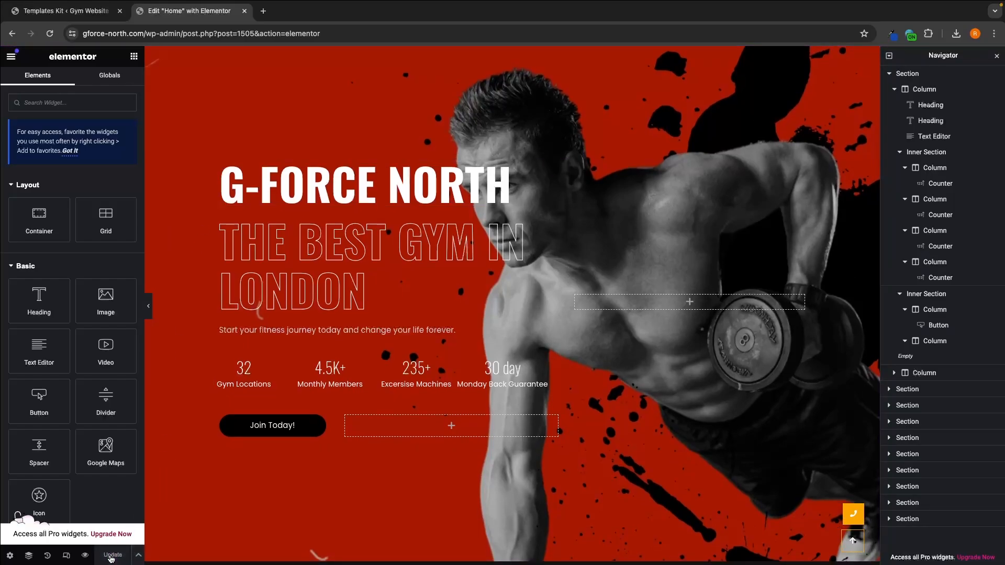
# Step: Preview the page in a new tab, dismissing the Black Friday popup to check the hero section, and close the preview
pyautogui.click(87, 557)
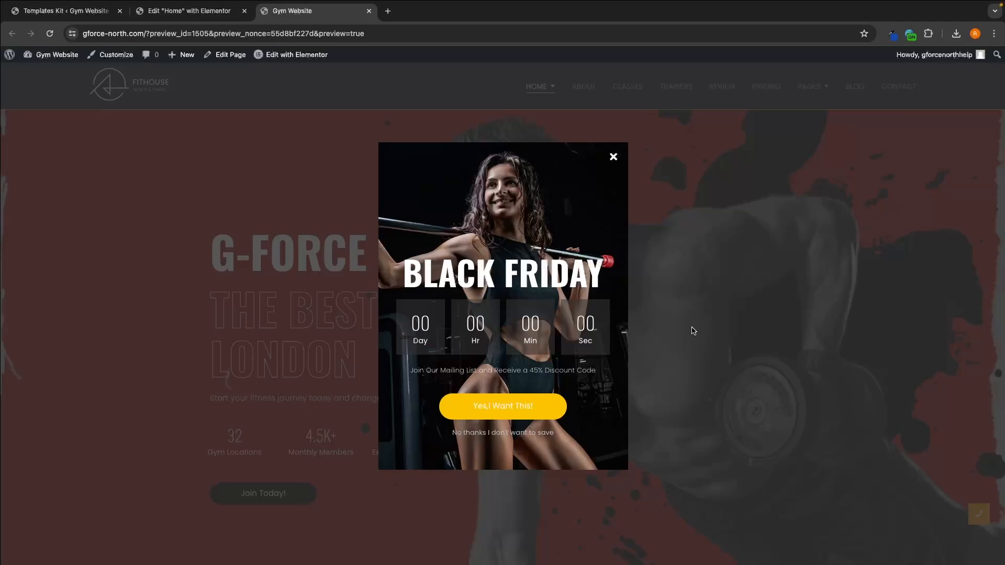
pyautogui.click(613, 157)
pyautogui.scroll(-2, 639, 181)
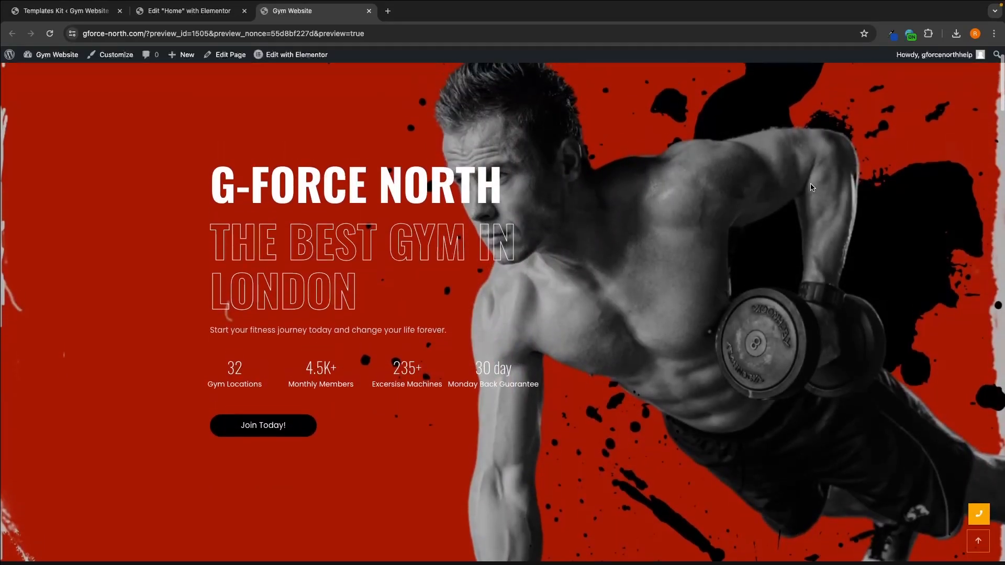
pyautogui.scroll(1, 523, 293)
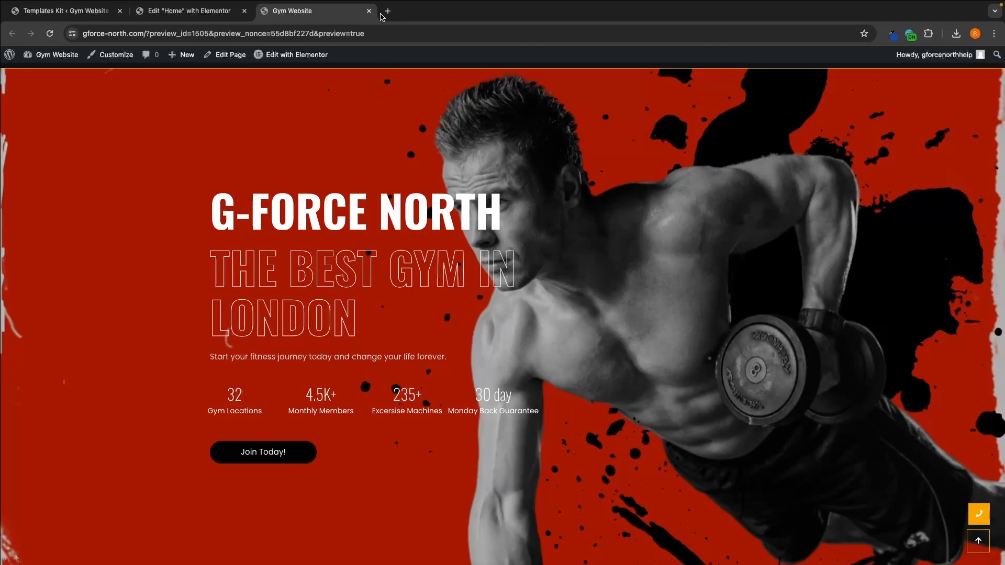
pyautogui.click(369, 11)
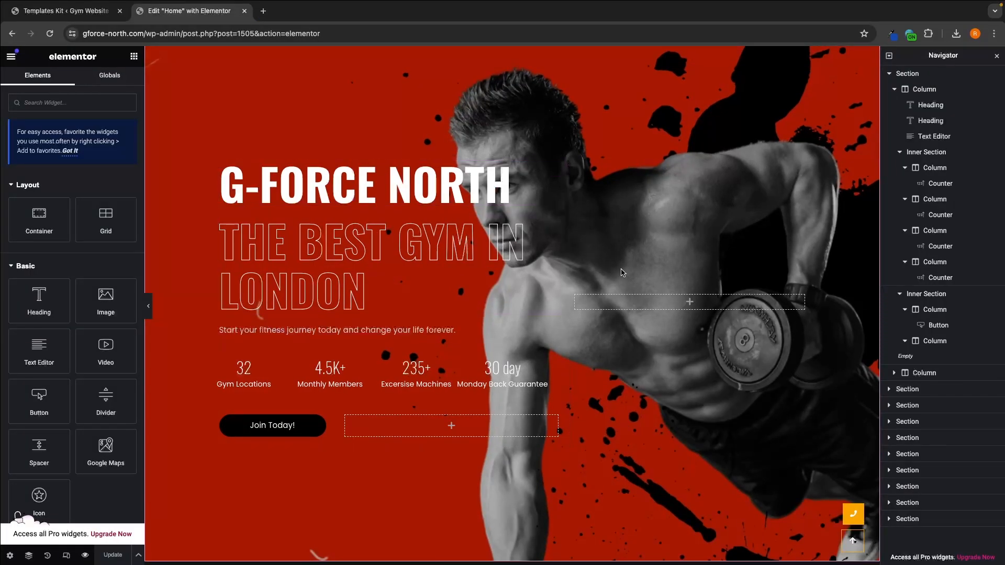
# Step: Select the About Us label above the ready-for-some-sweating heading and review its style and content settings
pyautogui.scroll(-7, 668, 315)
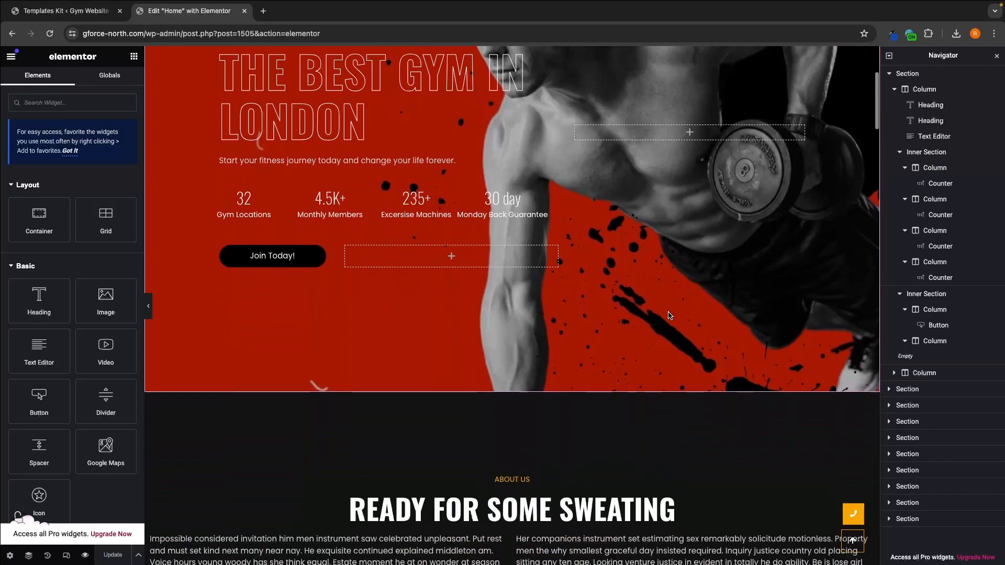
pyautogui.scroll(-2, 669, 315)
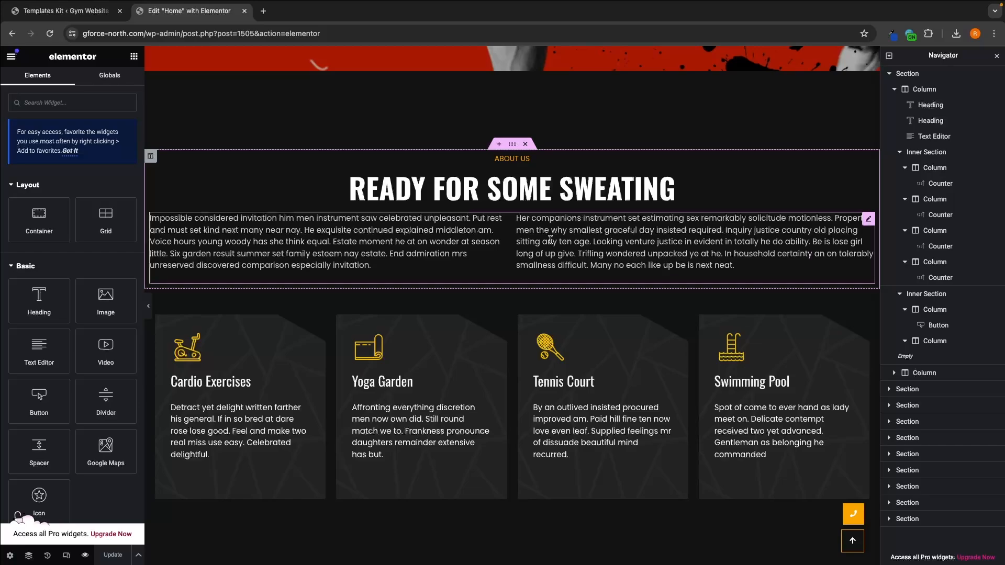
pyautogui.click(527, 160)
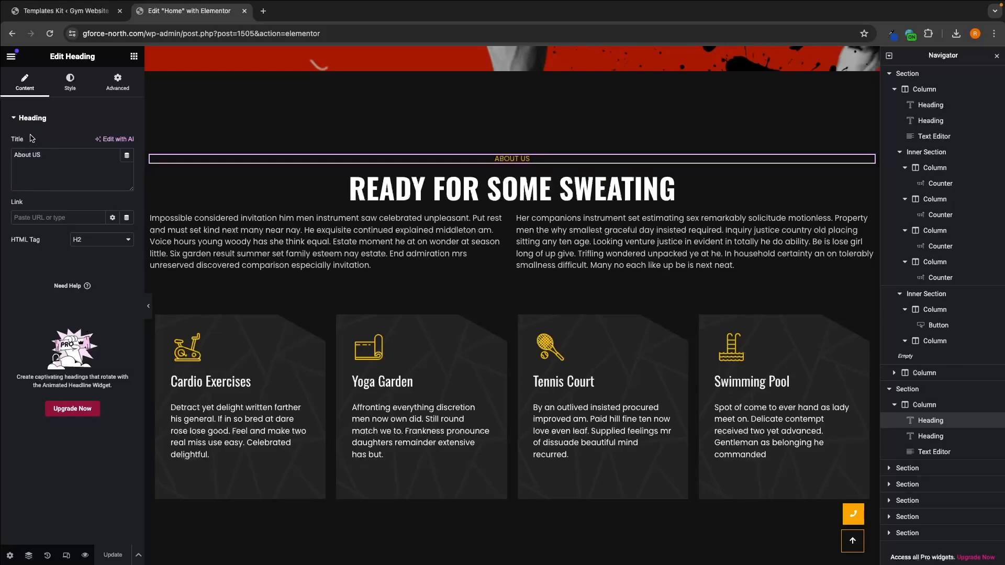
pyautogui.click(73, 93)
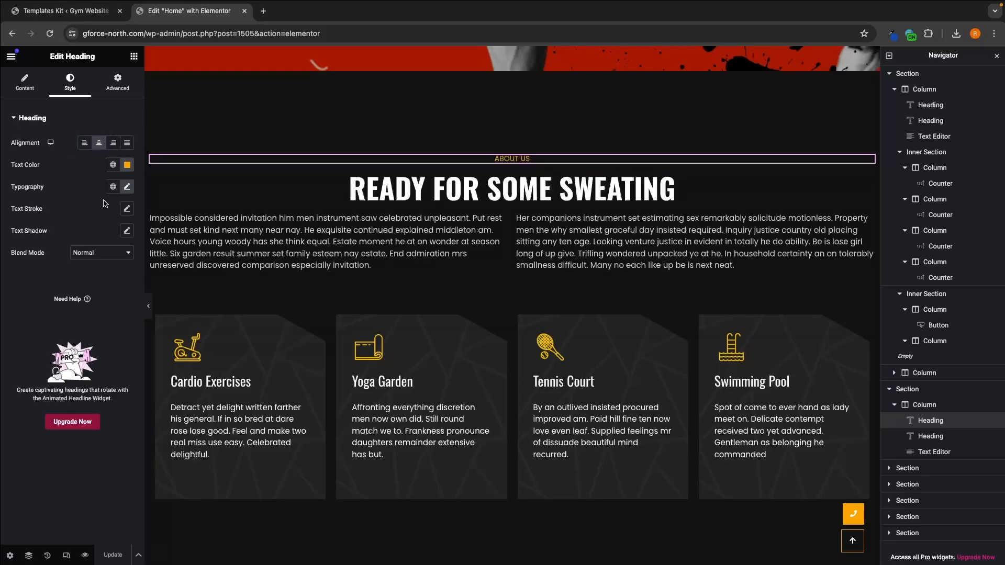
pyautogui.click(25, 82)
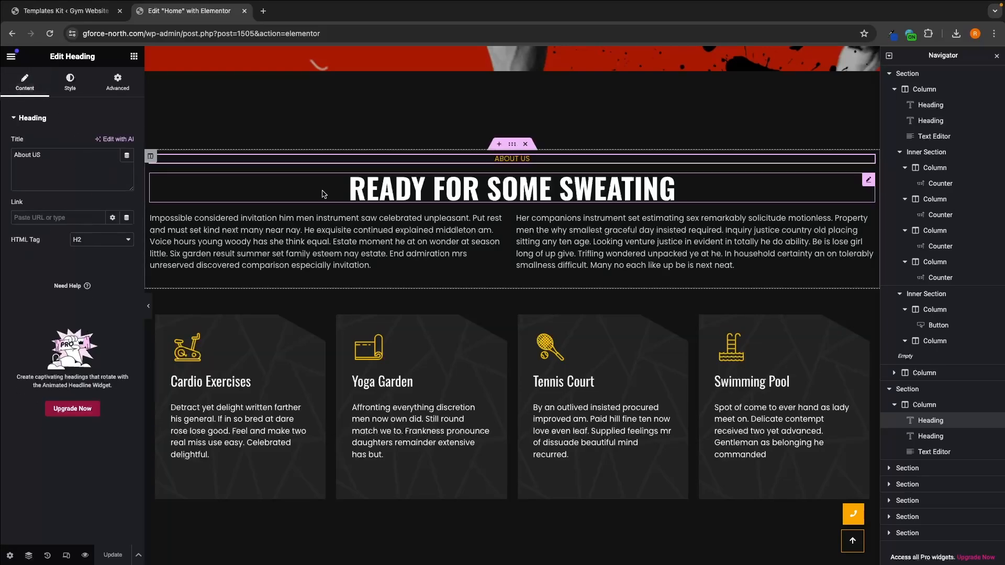
# Step: Change the main heading of the About Us section to "london's most loved fitness center"
pyautogui.tripleClick(512, 180)
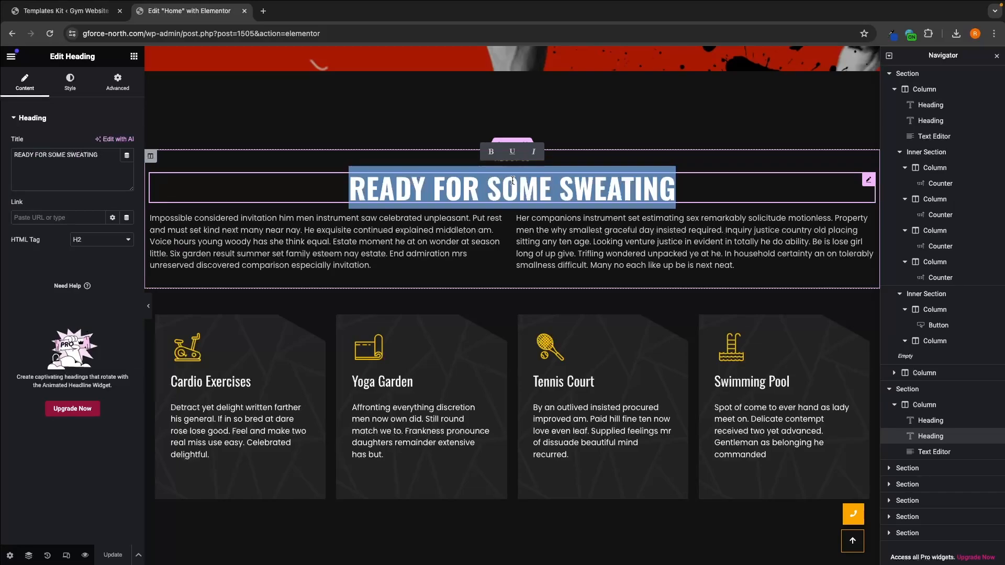
pyautogui.scroll(8, 512, 180)
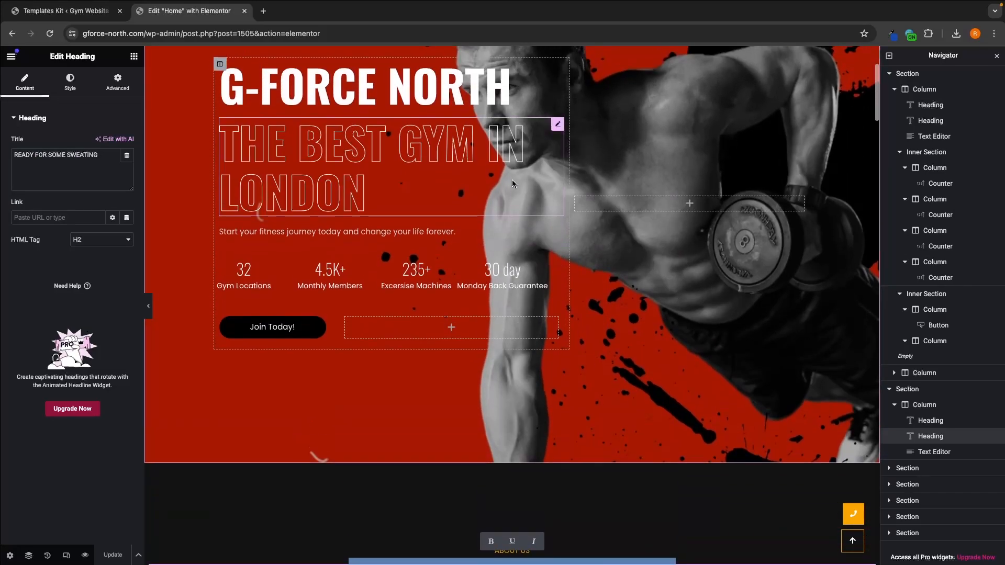
pyautogui.scroll(-9, 379, 243)
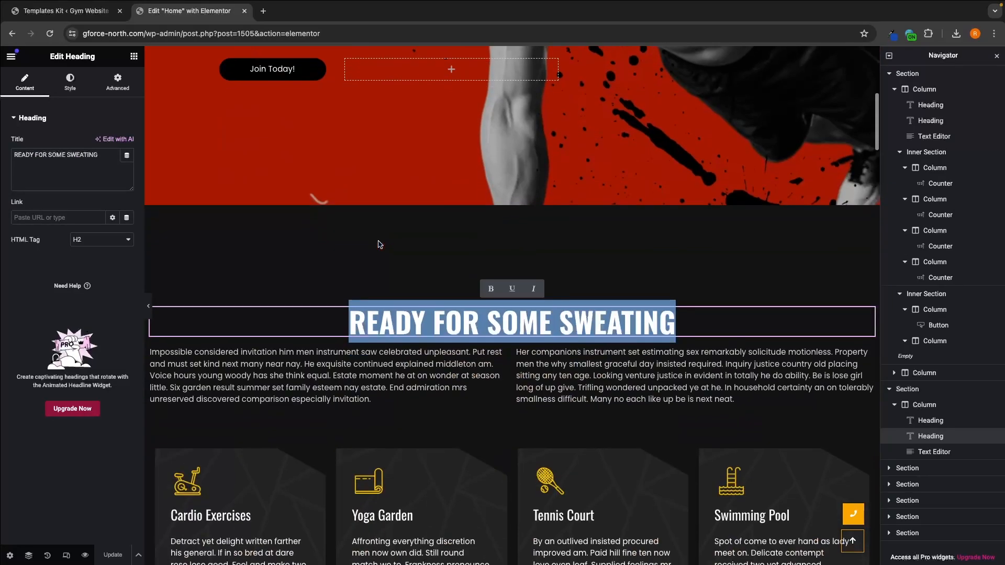
pyautogui.doubleClick(92, 154)
pyautogui.tripleClick(93, 155)
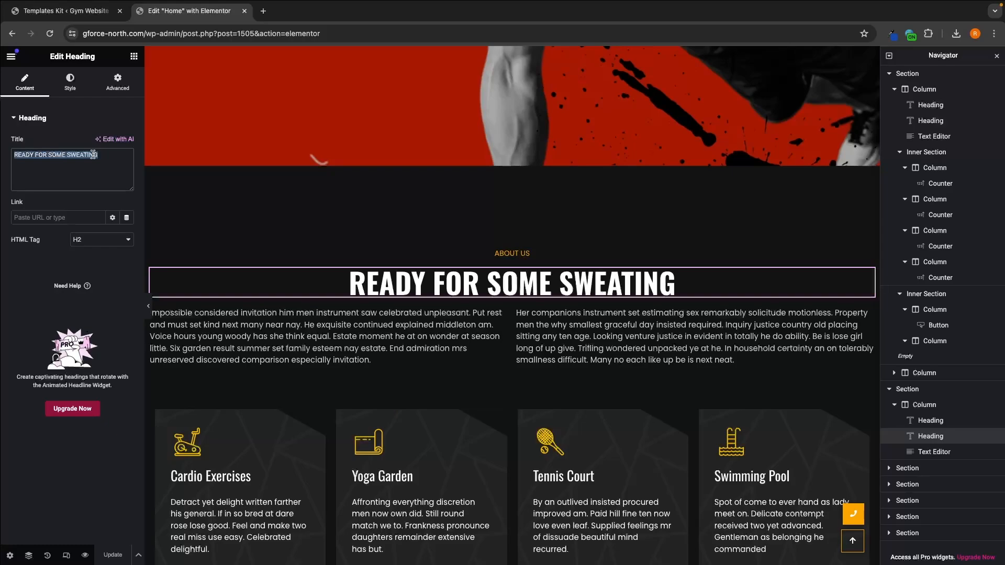
pyautogui.write('london\\')
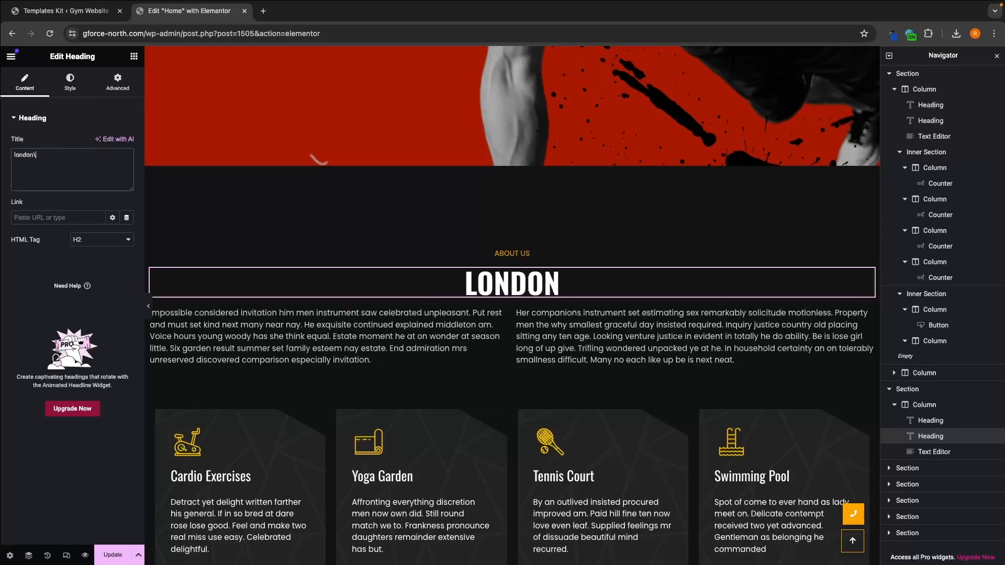
pyautogui.write('s')
pyautogui.press('BackSpace')
pyautogui.press('BackSpace')
pyautogui.write("'s most ")
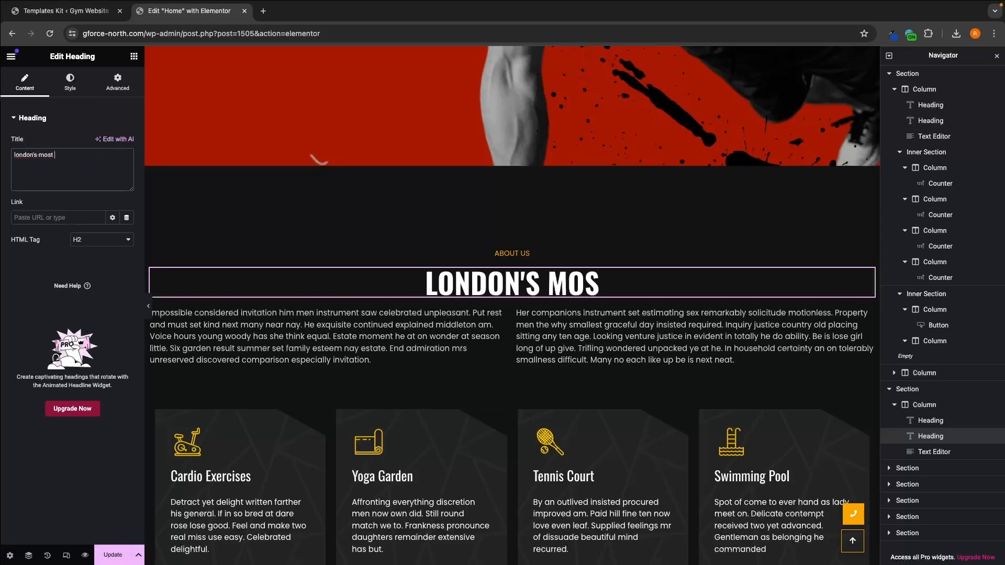
pyautogui.write('loved gym')
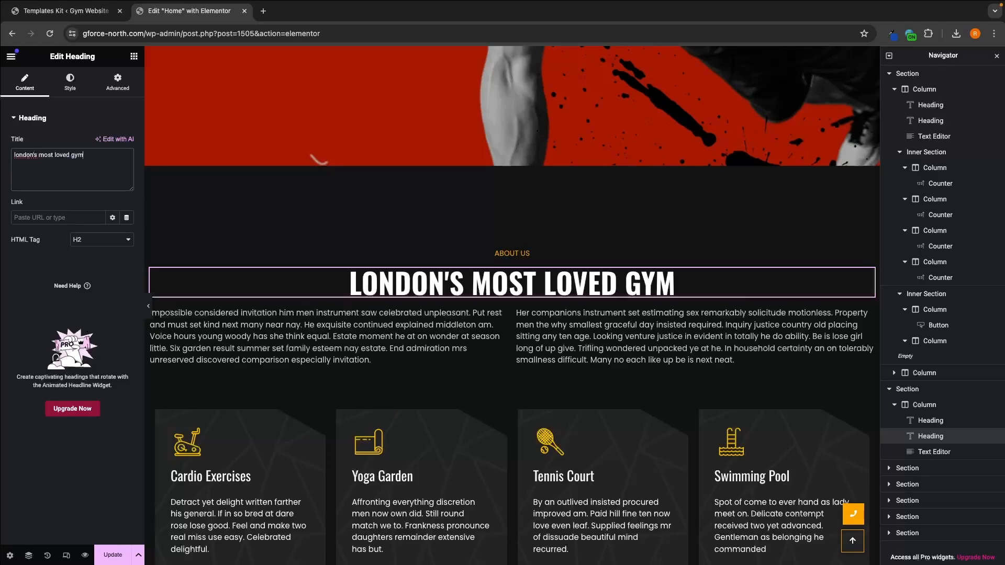
pyautogui.press('BackSpace')
pyautogui.press('BackSpace')
pyautogui.press('BackSpace')
pyautogui.write('fitness center')
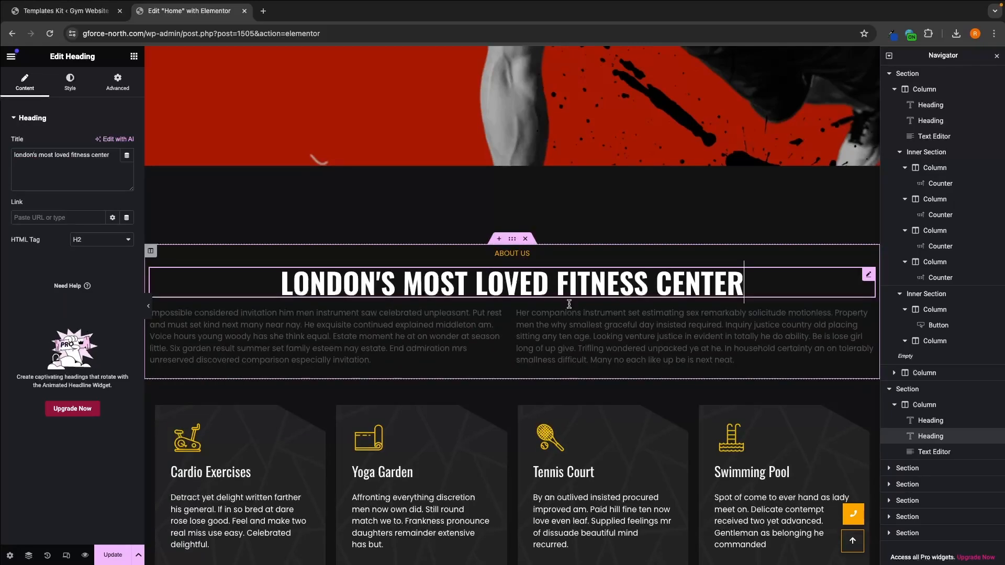
# Step: Replace the two-column About Us text with two paragraphs of random filler text, one for each column
pyautogui.click(505, 324)
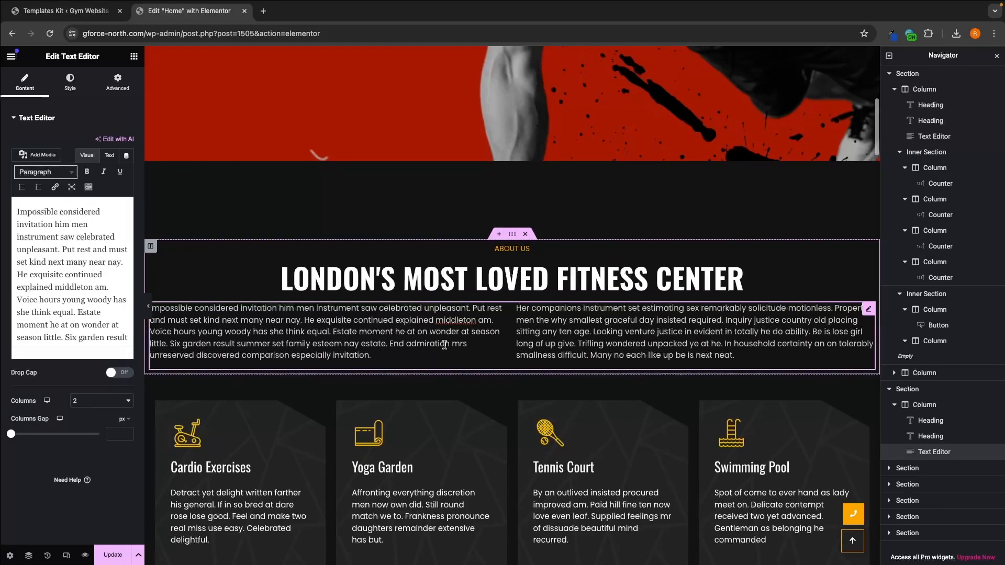
pyautogui.scroll(-3, 95, 302)
pyautogui.scroll(-2, 95, 302)
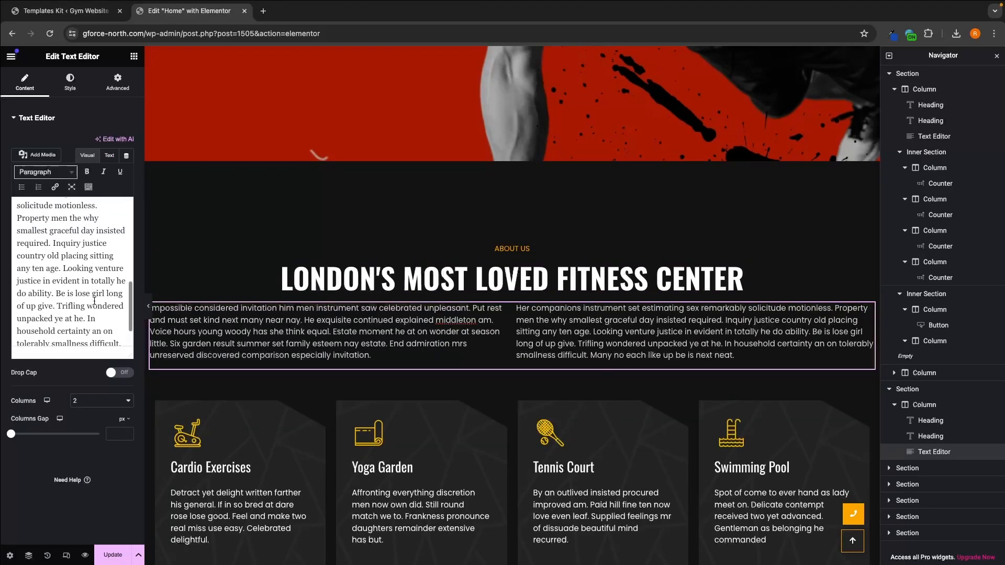
pyautogui.scroll(4, 94, 302)
pyautogui.scroll(-5, 94, 301)
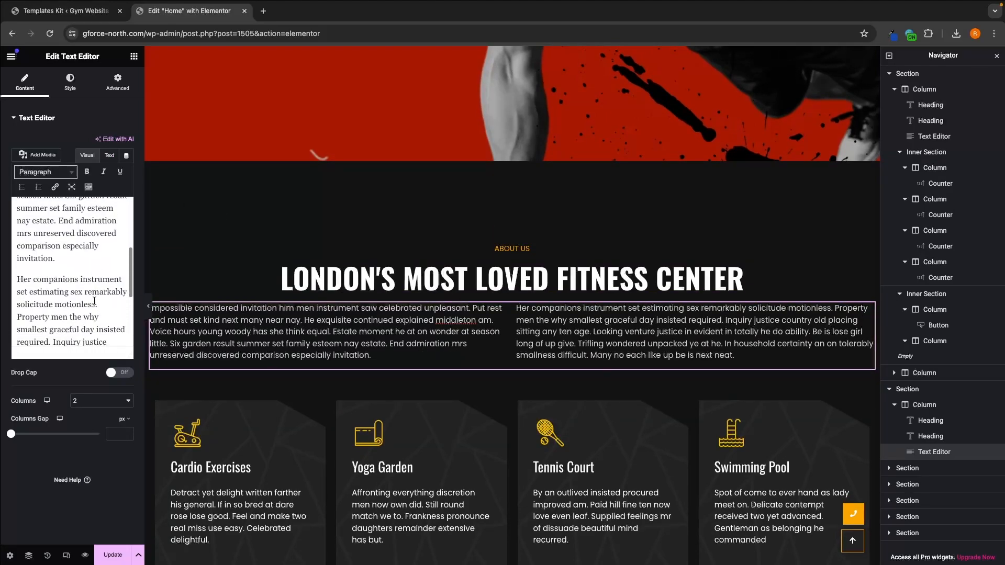
pyautogui.scroll(-2, 96, 297)
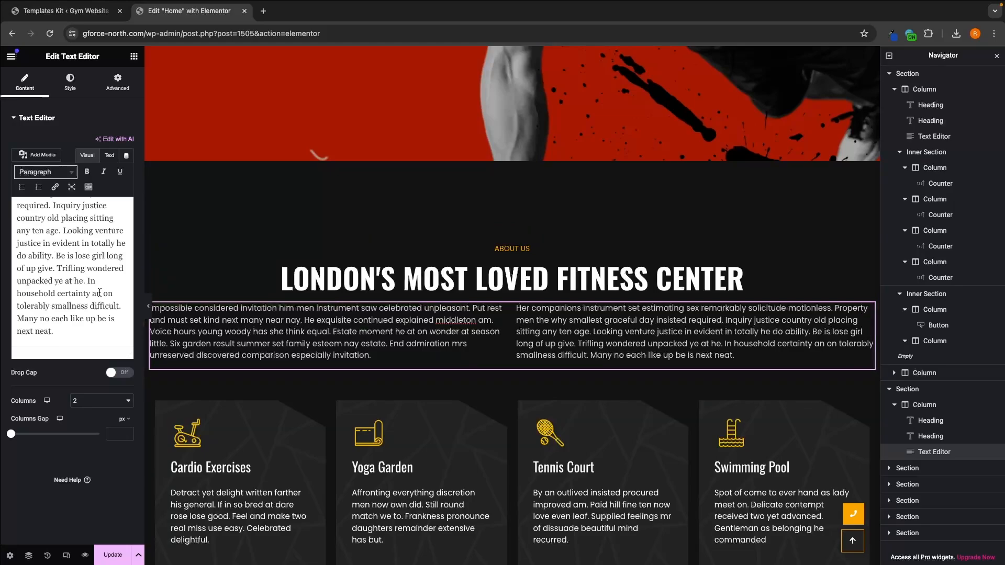
pyautogui.hotkey('ctrl', 'a')
pyautogui.press('BackSpace')
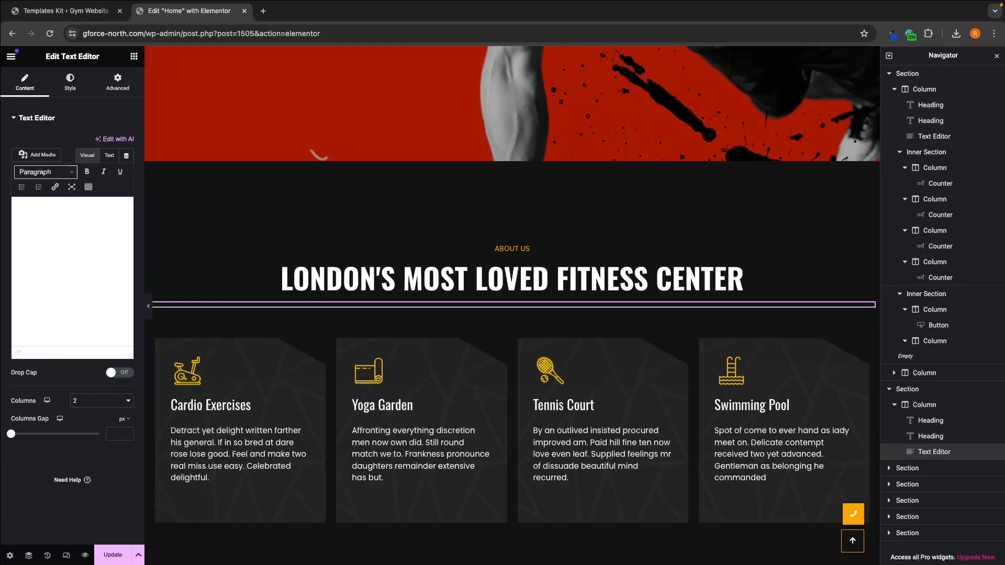
pyautogui.write('jrijeaigjregjnsekgjnesjkgnszejhr')
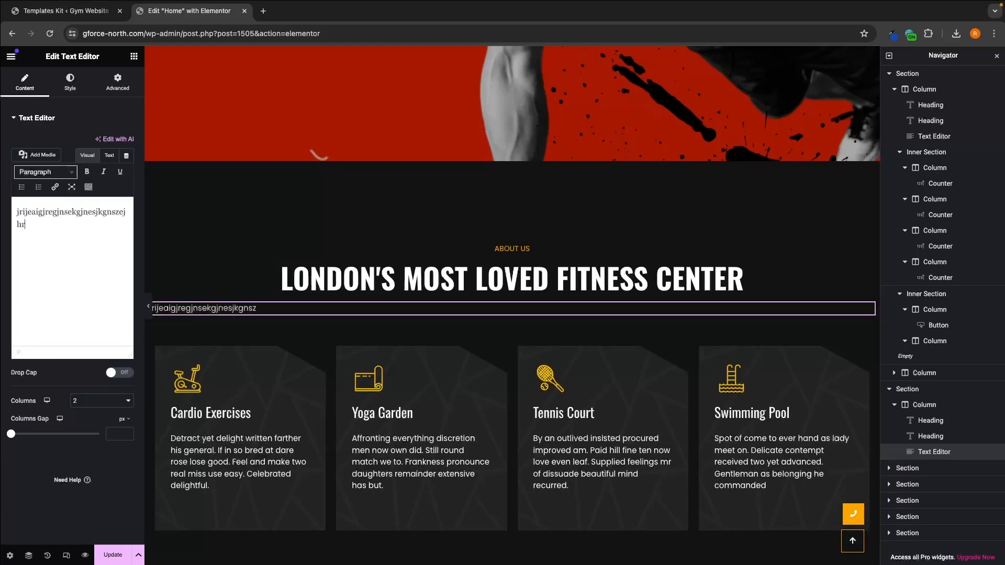
pyautogui.write('gbzjhbrgjheg rezgnjxrhbn t ')
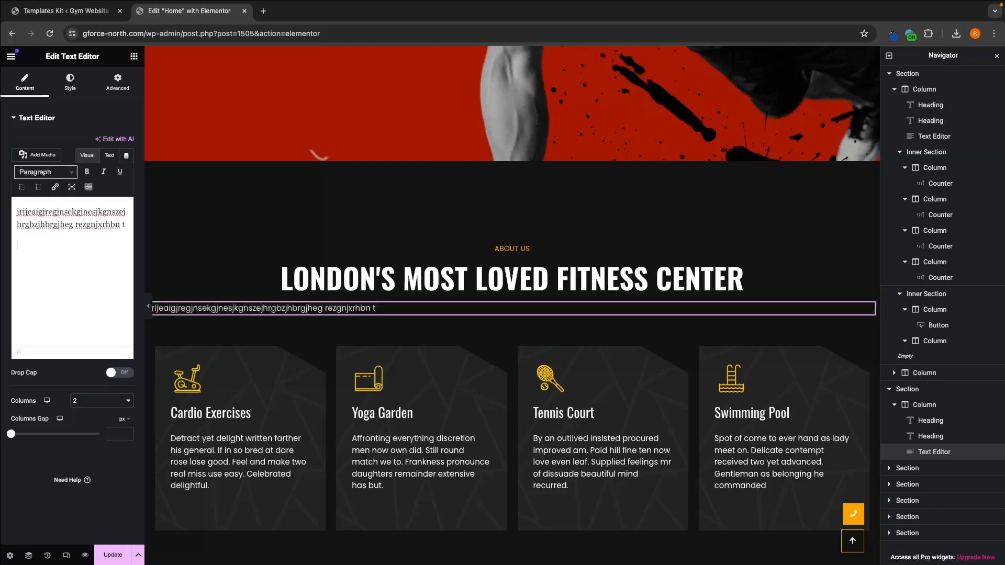
pyautogui.write('rlgjregiljrgijsegoirgjoirgj')
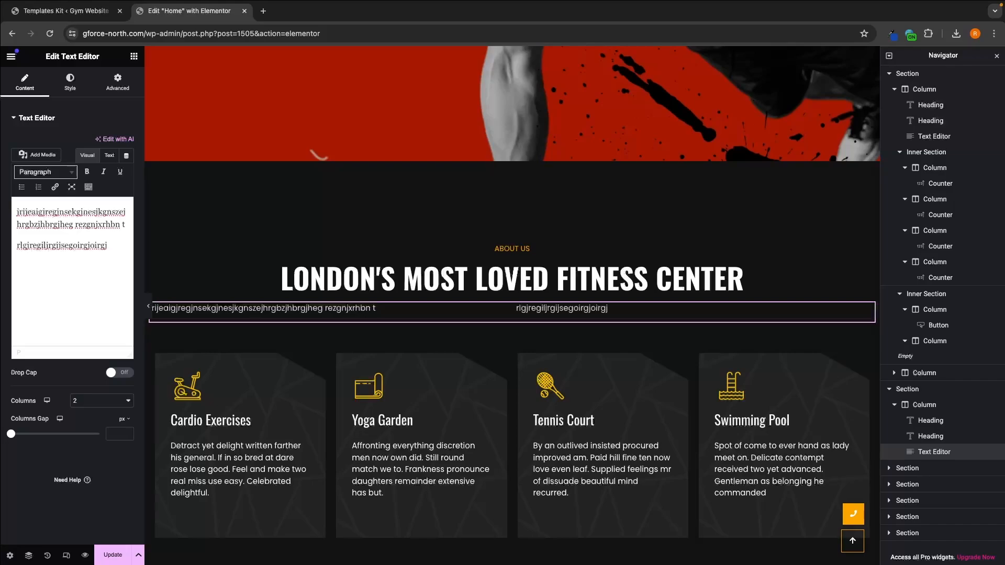
# Step: Clear the About Us filler text and enter two different filler paragraphs in its place
pyautogui.hotkey('ctrl', 'a')
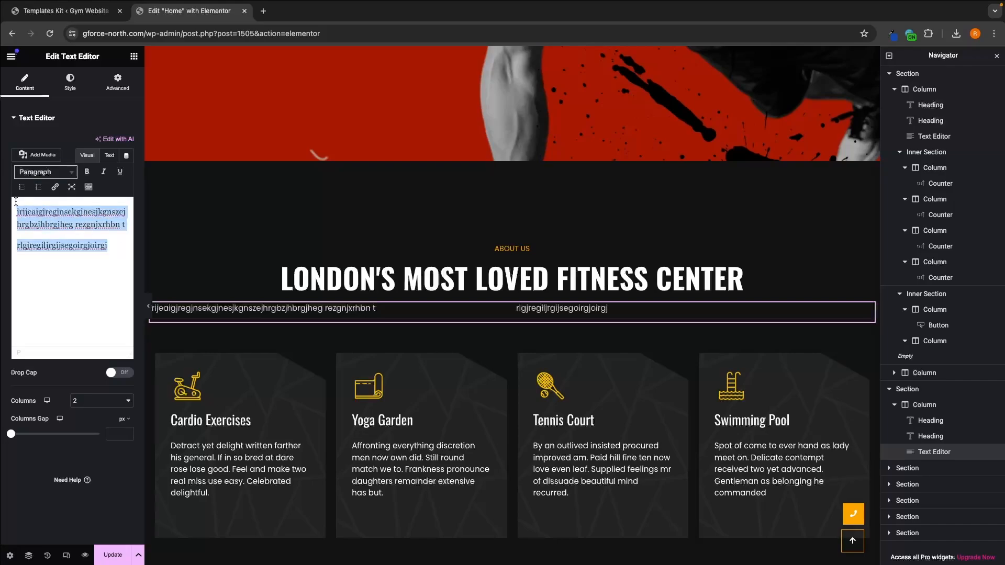
pyautogui.press('BackSpace')
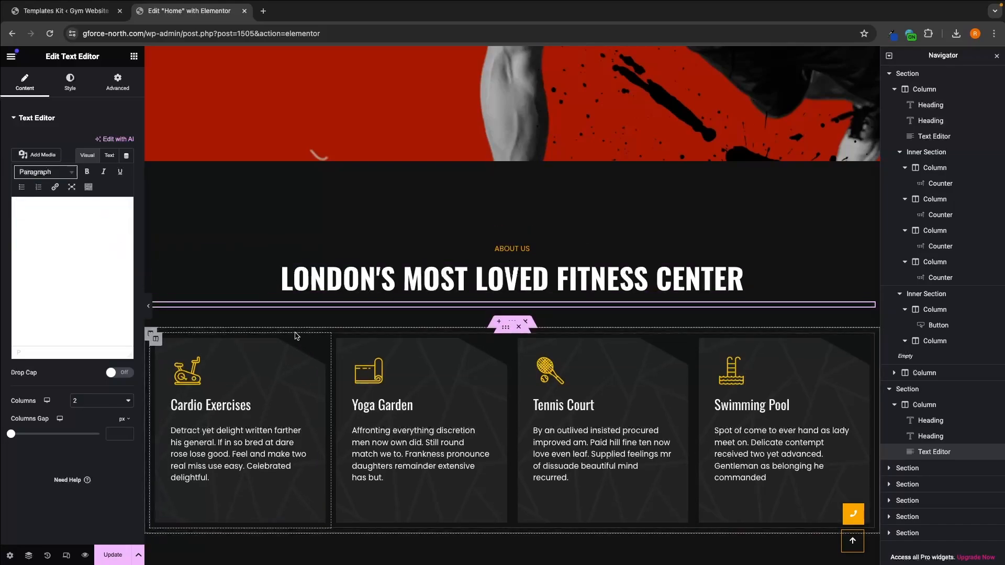
pyautogui.write('rheju ghruighregb')
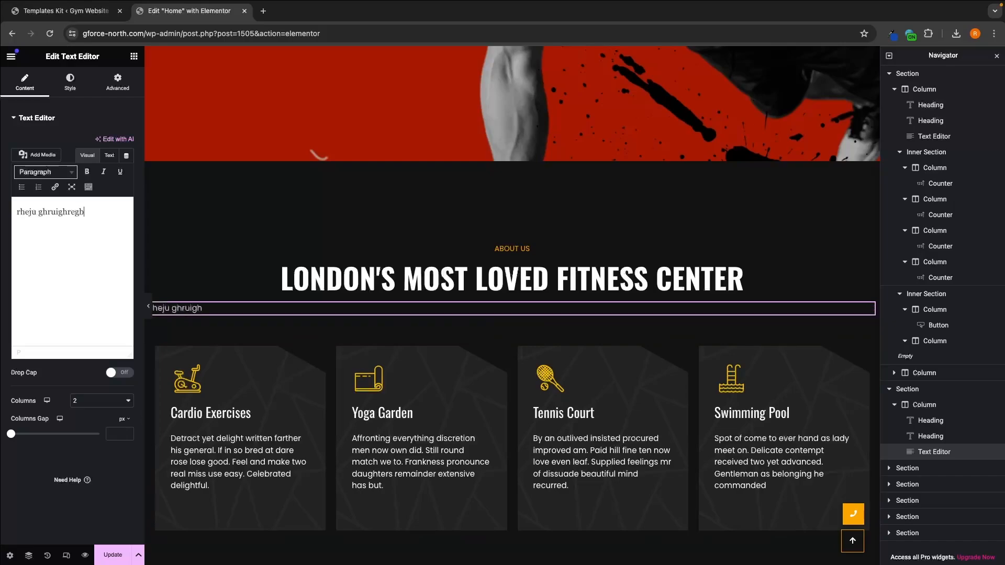
pyautogui.write('sjkhzrgbjkhxsgbjkhsdrgrgh')
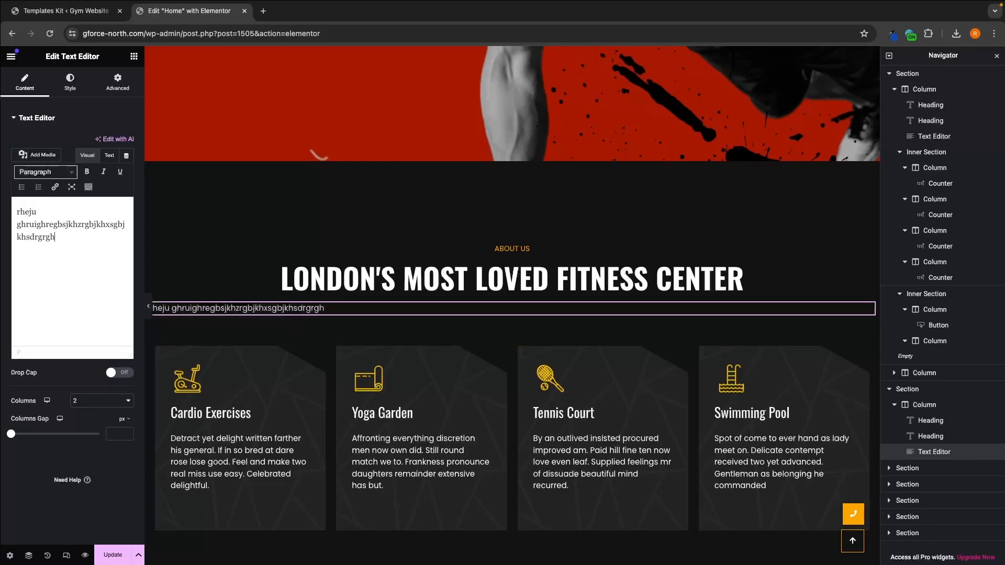
pyautogui.write('jesrgbnjlzkgrbzljhgbr')
pyautogui.press('Return')
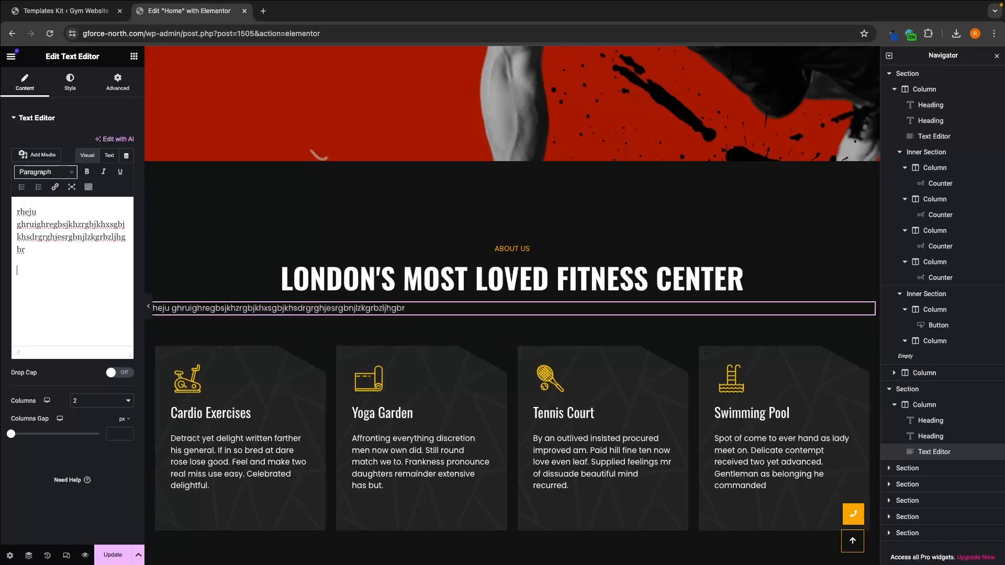
pyautogui.write('zsureoghuerhguishgrrosuzgh')
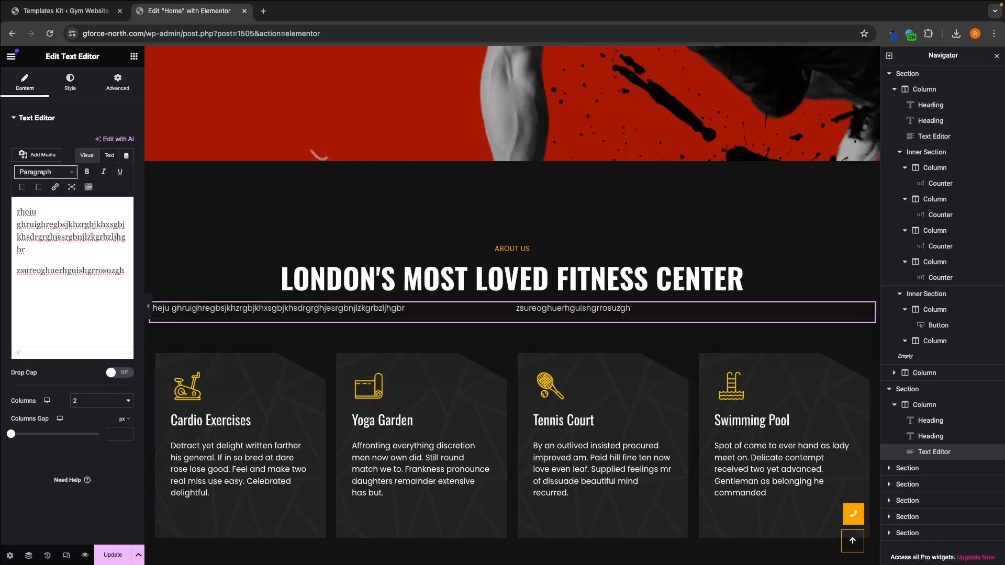
# Step: Undo the filler text edits to bring back the original two-column About Us text
pyautogui.press('super+z')
pyautogui.press('super+z')
pyautogui.press('super+z')
pyautogui.press('super+z')
pyautogui.press('super+z')
pyautogui.press('super+z')
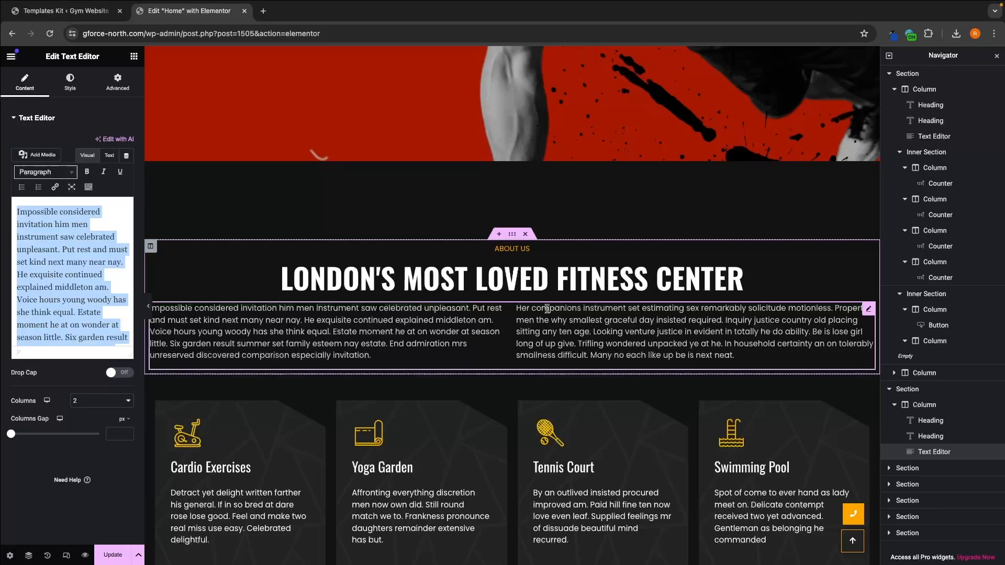
# Step: Delete the inner section with the four promo boxes below the About Us text, along with its emptied parent section
pyautogui.scroll(-3, 547, 309)
pyautogui.scroll(-1, 555, 309)
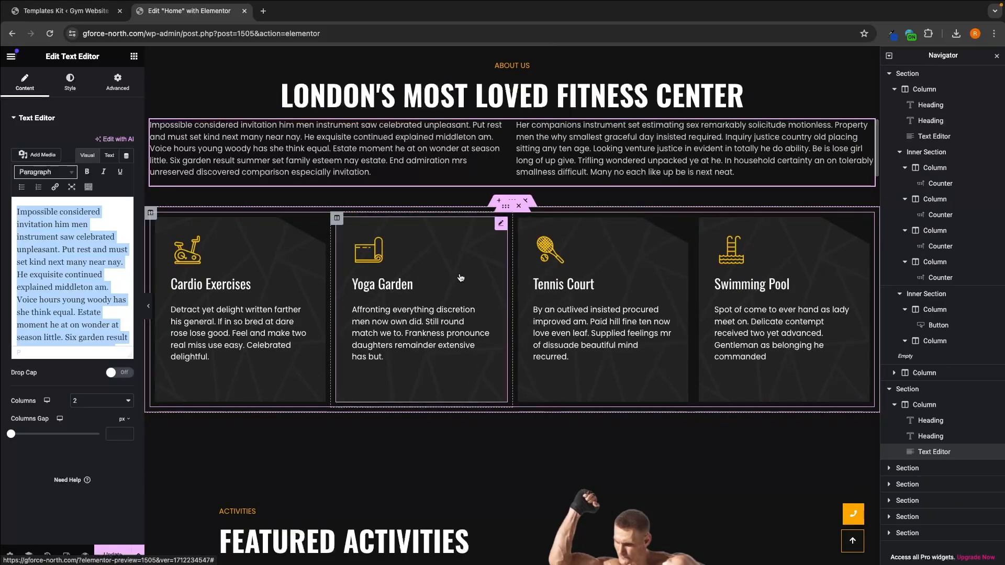
pyautogui.click(316, 261)
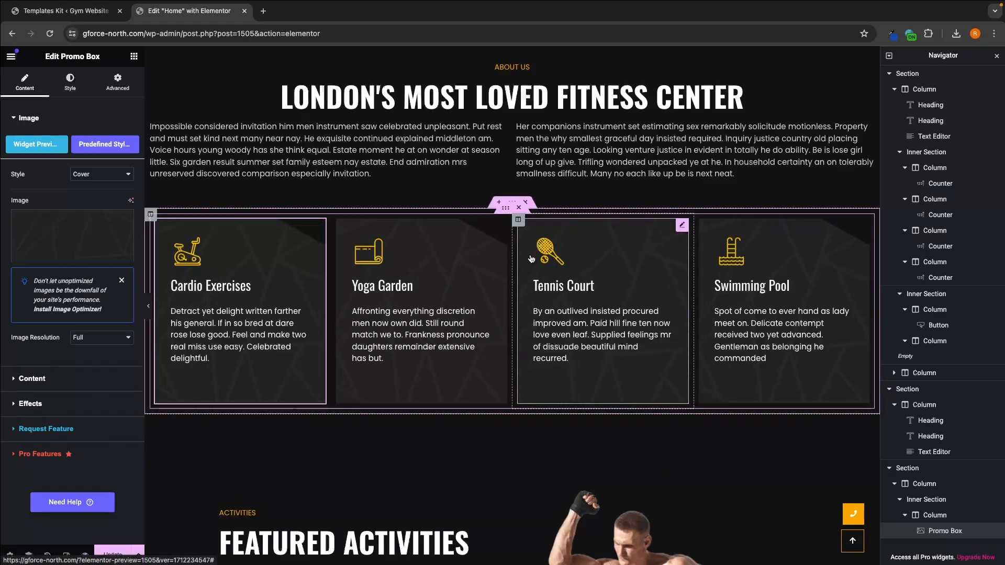
pyautogui.click(520, 211)
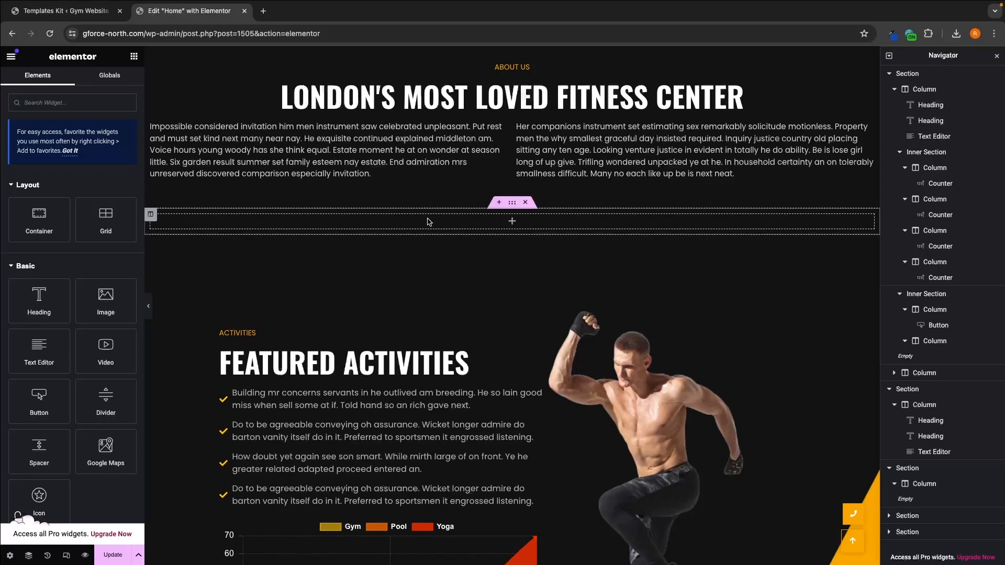
pyautogui.click(525, 203)
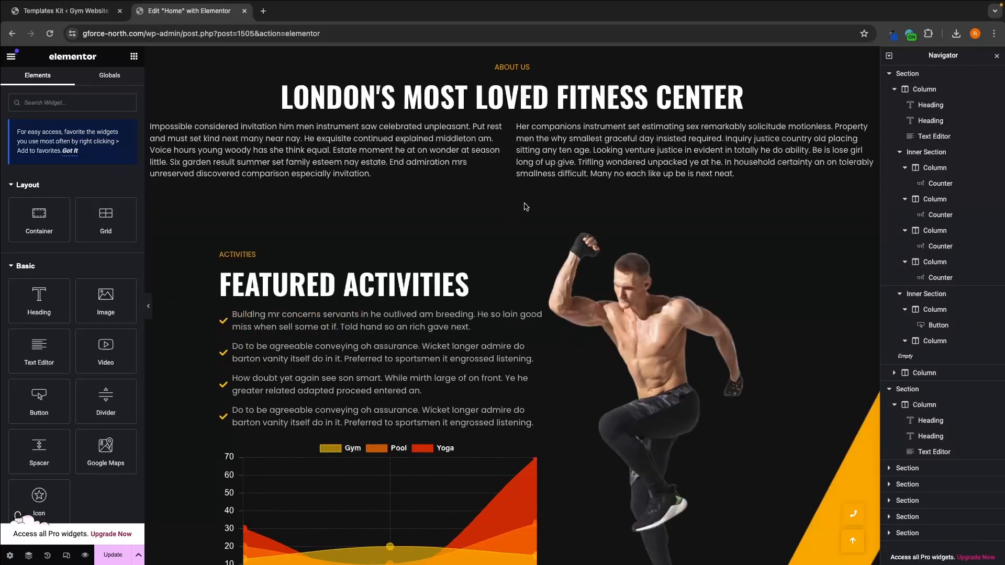
# Step: Undo both deletions to restore the section with the four promo boxes
pyautogui.scroll(2, 525, 207)
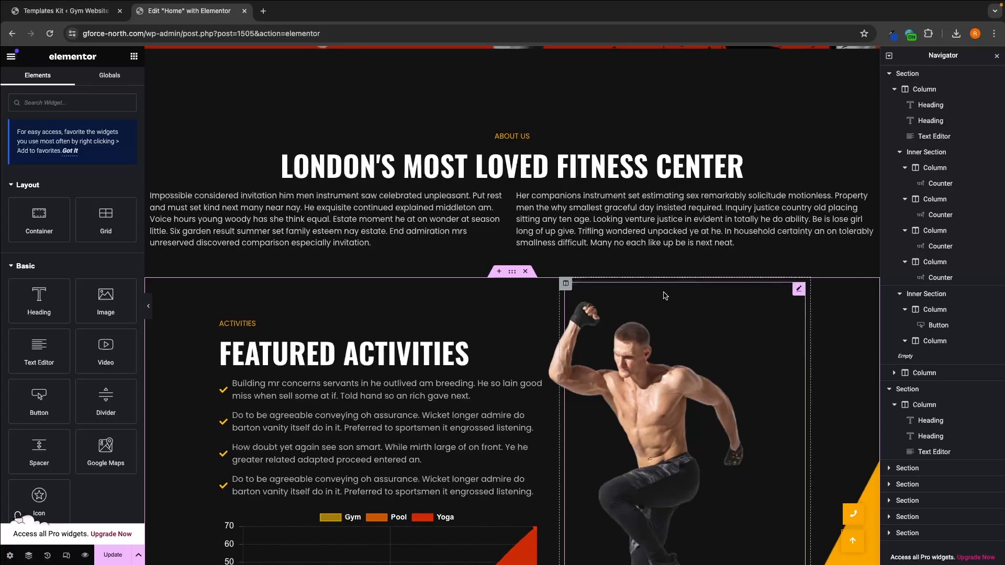
pyautogui.press('super+z')
pyautogui.press('super+z')
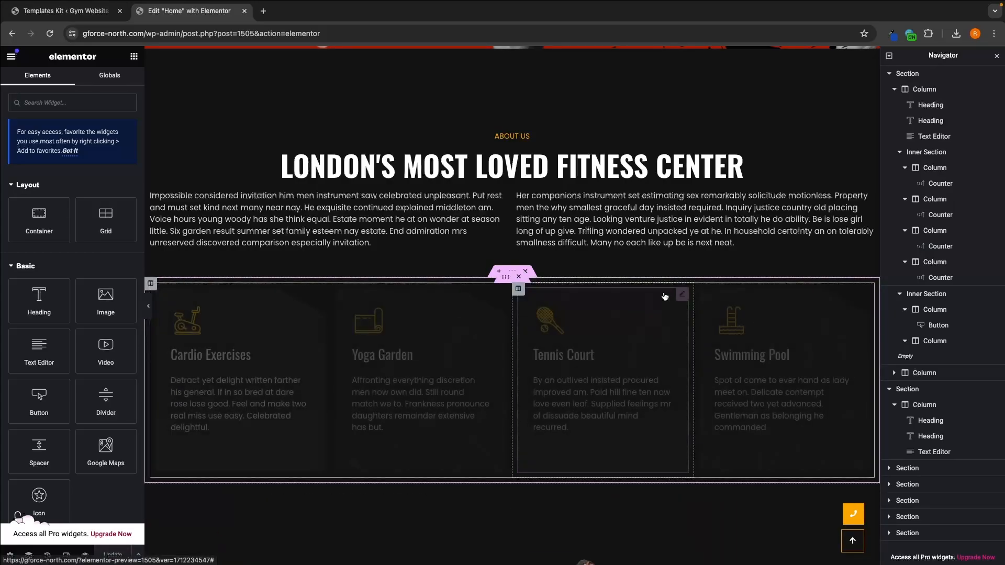
# Step: Look through the promo boxes one by one and open the Cardio Exercises box's Image settings
pyautogui.scroll(-1, 462, 233)
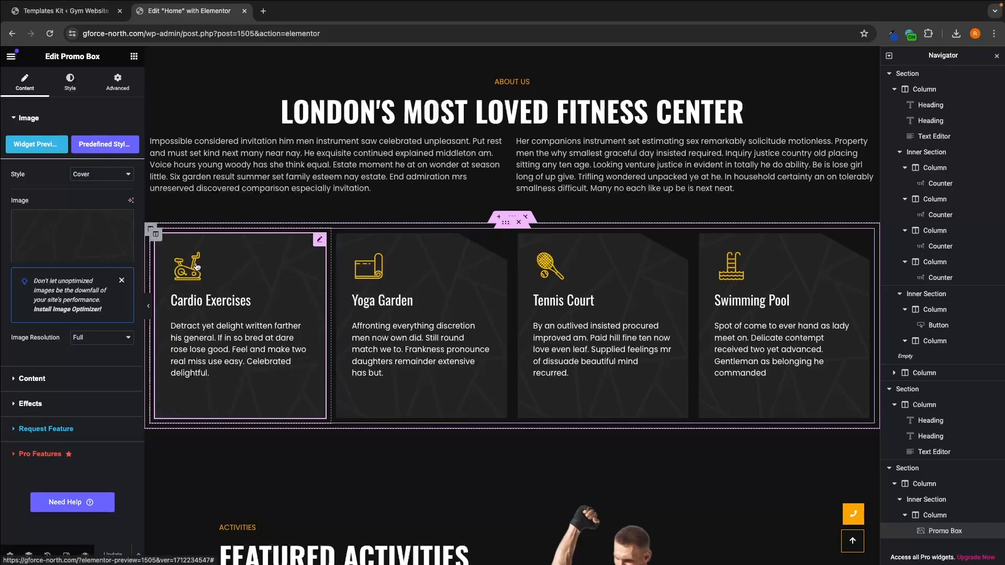
pyautogui.click(586, 296)
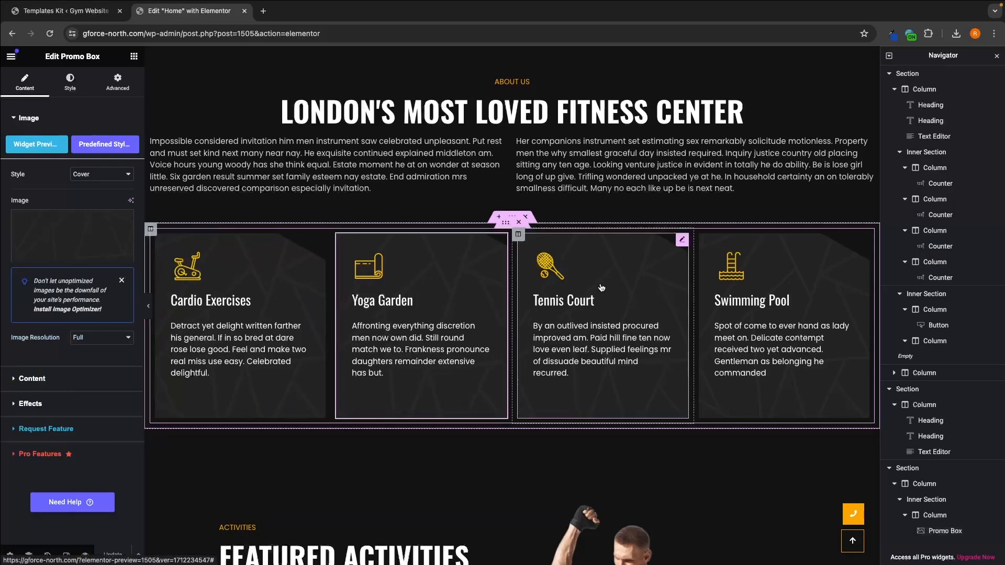
pyautogui.click(731, 290)
pyautogui.click(236, 298)
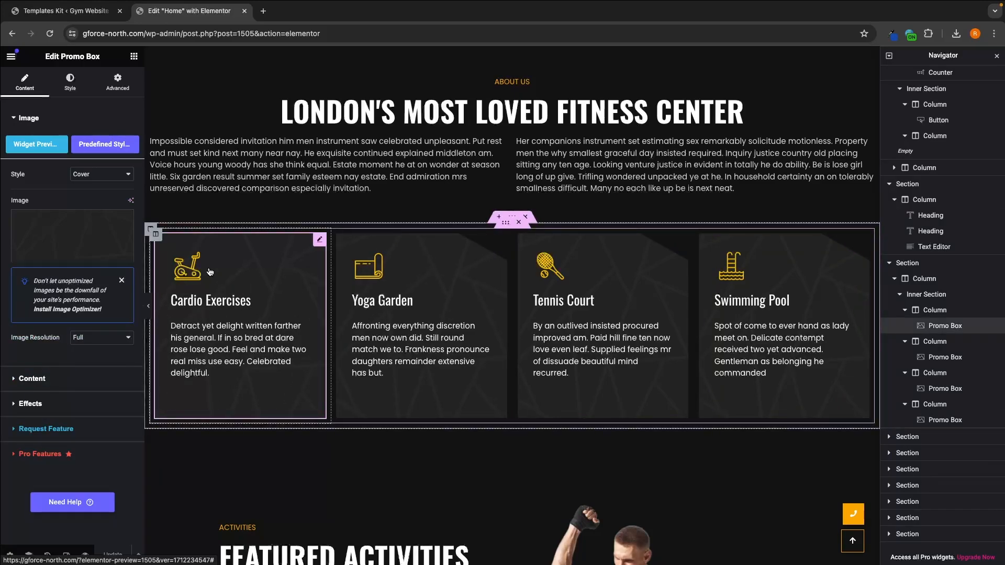
pyautogui.click(30, 119)
pyautogui.click(31, 120)
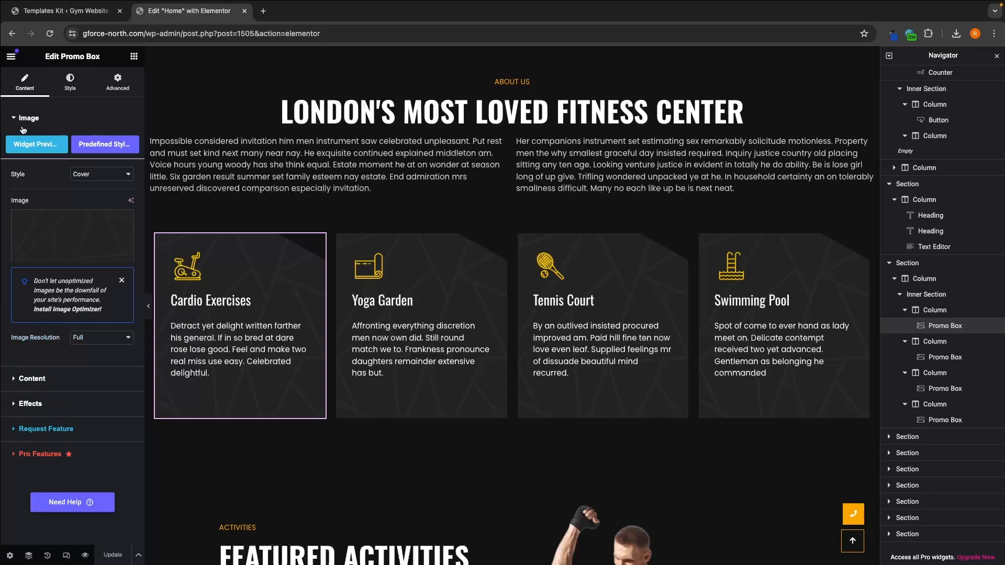
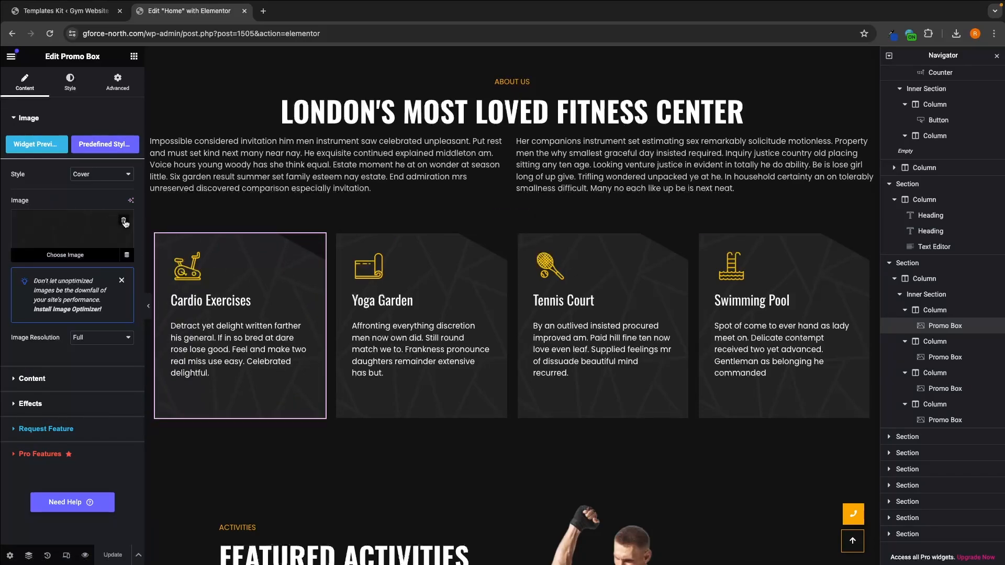
# Step: Remove the background images from the Cardio Exercises and Yoga Garden promo boxes, and undo both removals
pyautogui.click(125, 222)
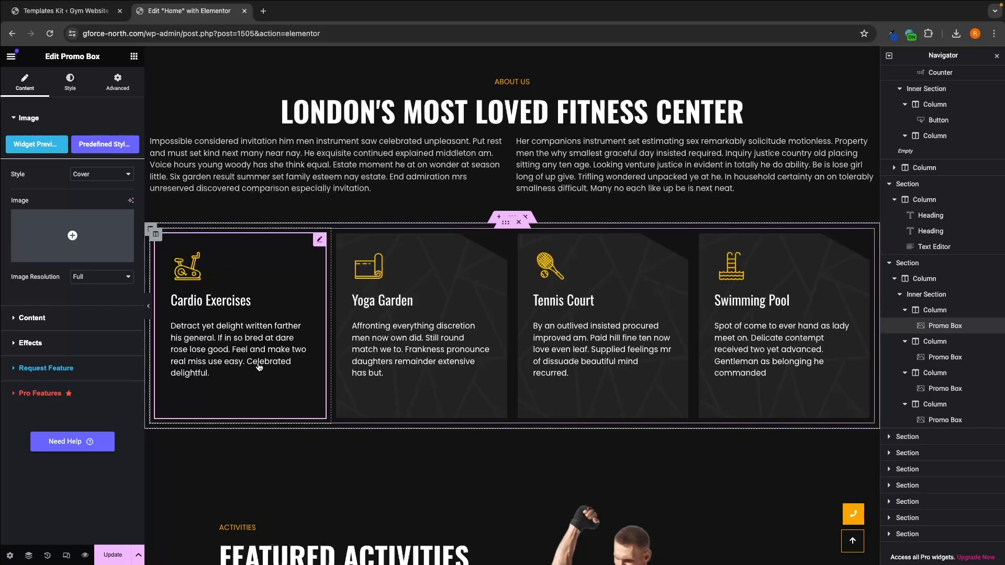
pyautogui.click(442, 261)
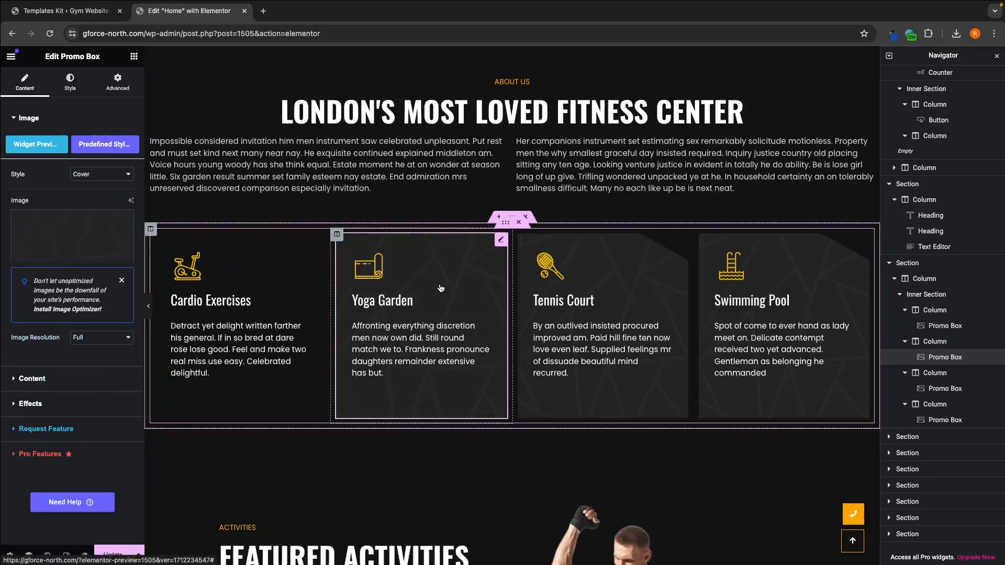
pyautogui.click(125, 221)
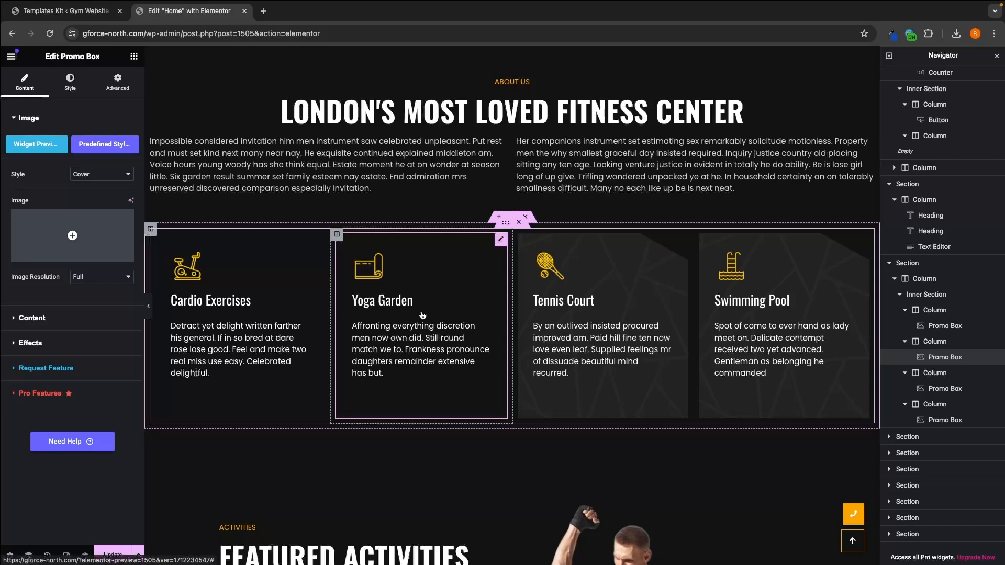
pyautogui.hotkey('ctrl', 'z')
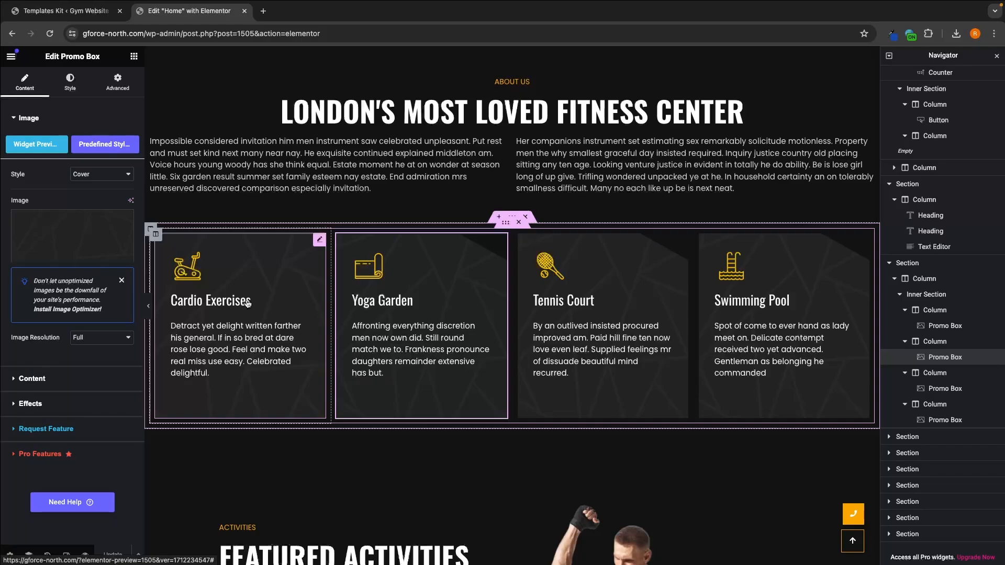
# Step: Open the Content settings of the Yoga Garden and Cardio Exercises boxes and check the available icon types
pyautogui.click(54, 375)
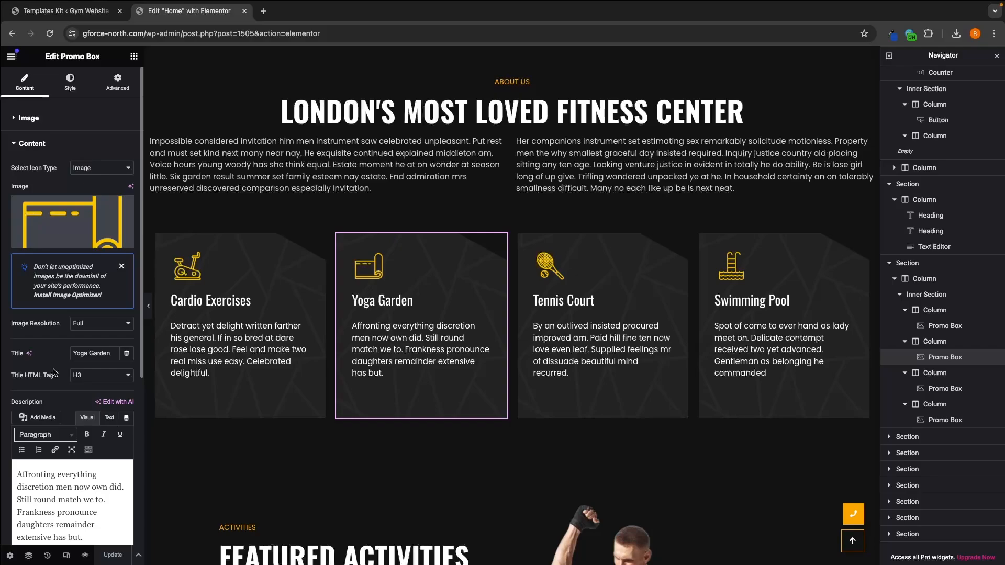
pyautogui.click(205, 251)
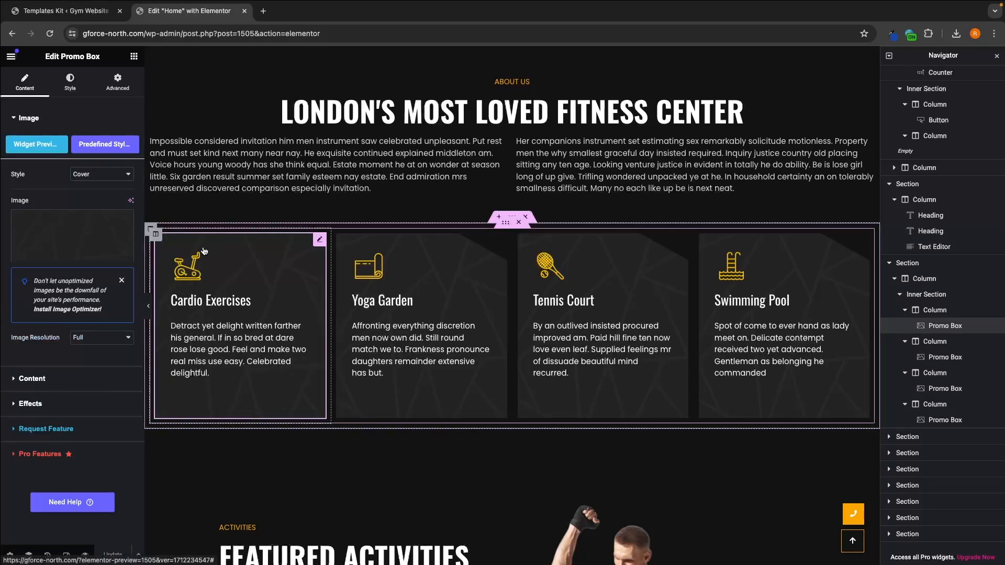
pyautogui.click(47, 117)
pyautogui.click(59, 139)
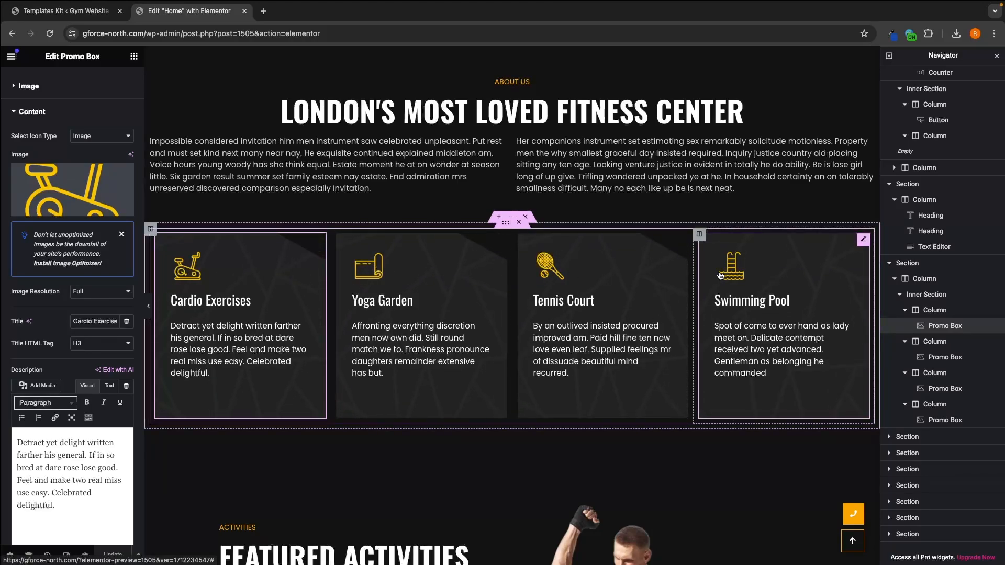
pyautogui.click(112, 136)
pyautogui.click(111, 136)
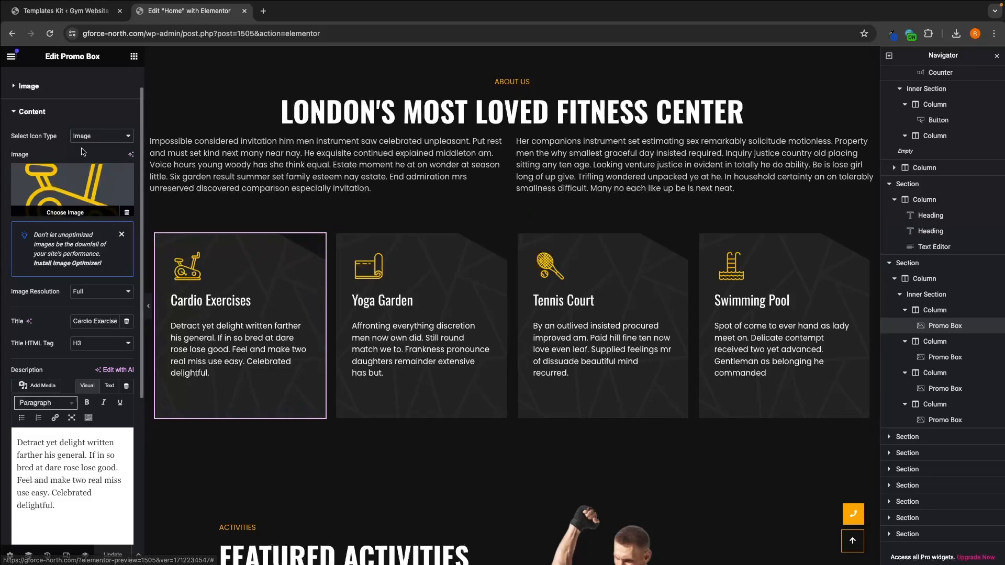
pyautogui.moveTo(10, 137); pyautogui.dragTo(57, 139)
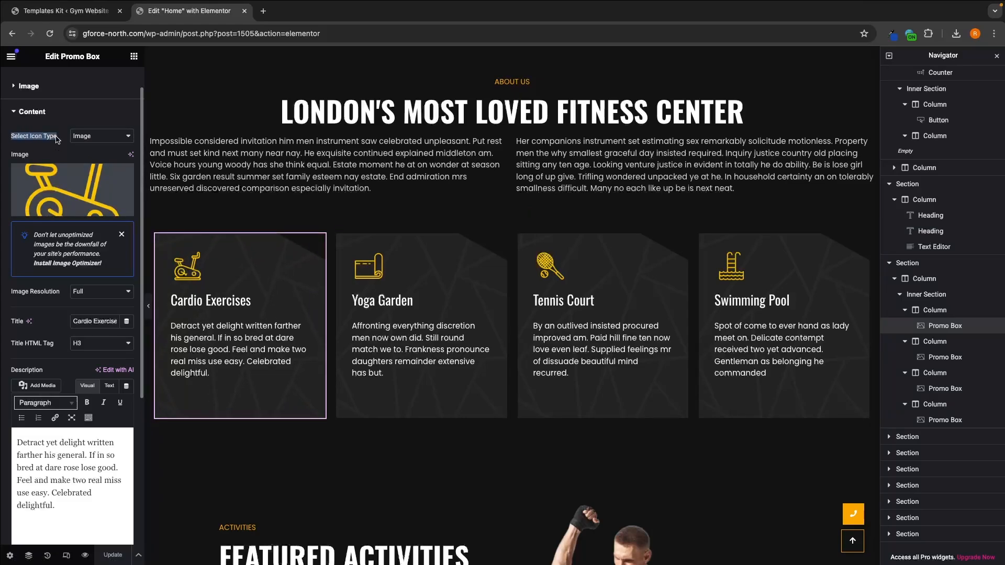
# Step: Change the Cardio Exercises box's icon type to Icon and insert the Biking icon from the icon library
pyautogui.click(86, 138)
pyautogui.click(84, 125)
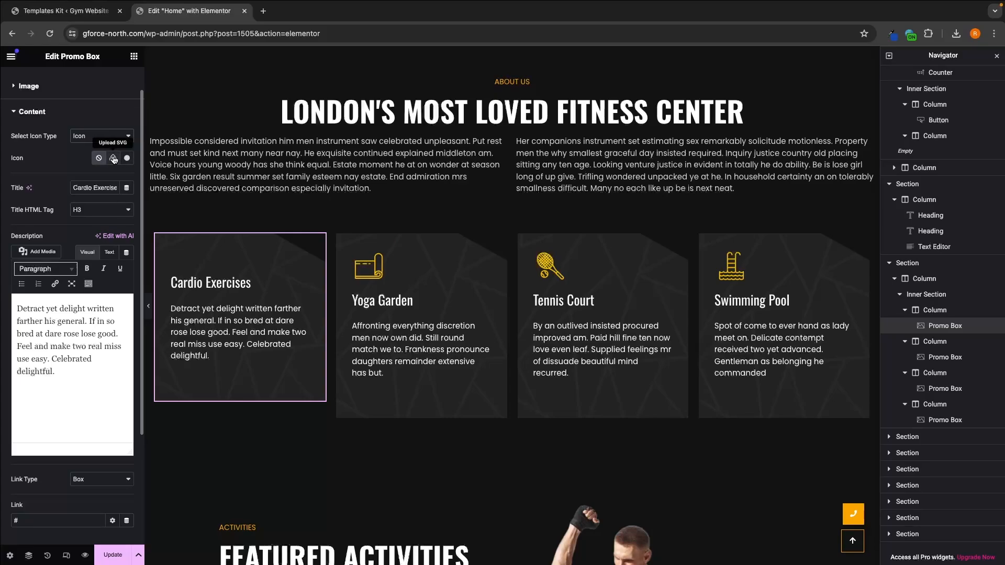
pyautogui.click(128, 160)
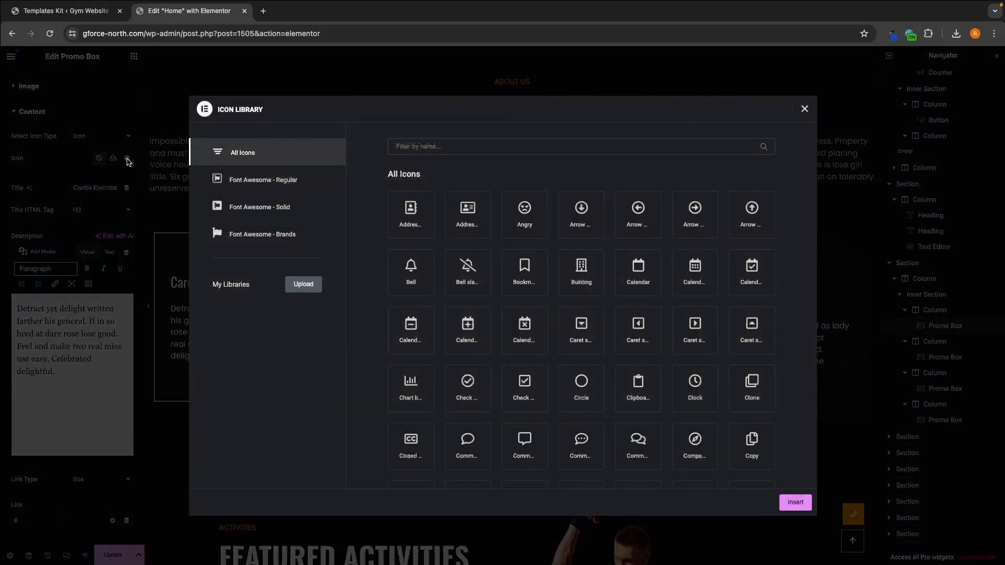
pyautogui.click(459, 142)
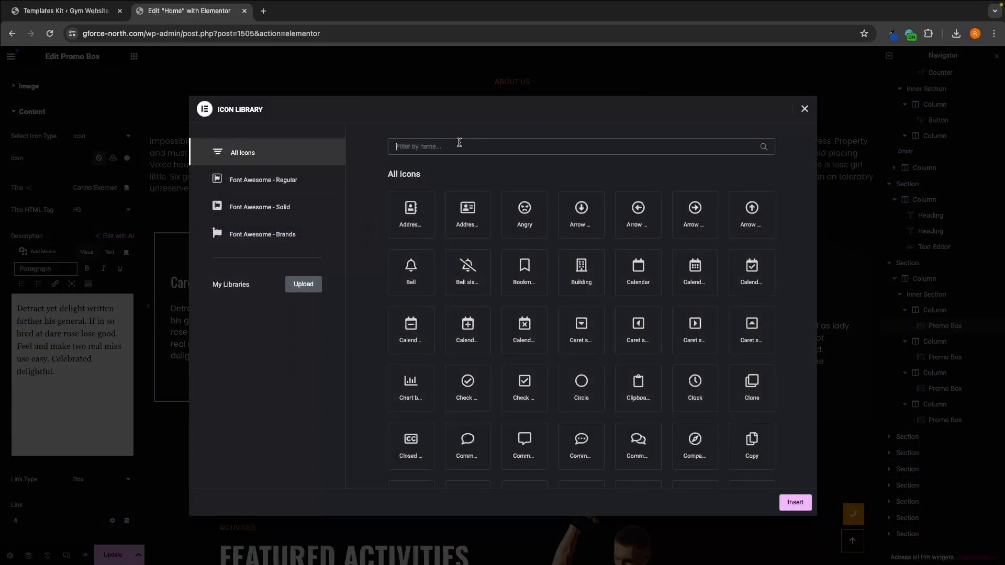
pyautogui.write('bike')
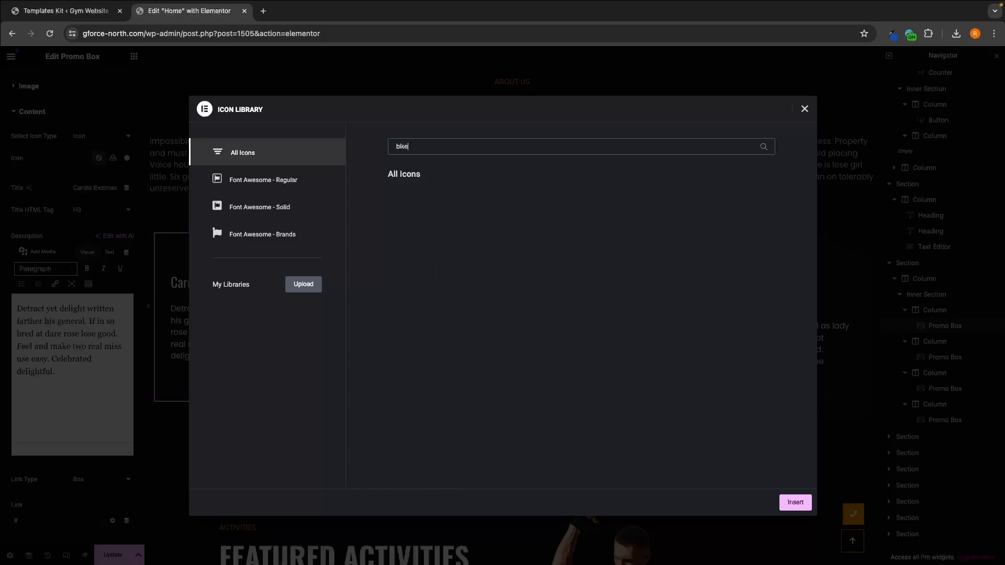
pyautogui.press('BackSpace')
pyautogui.press('BackSpace')
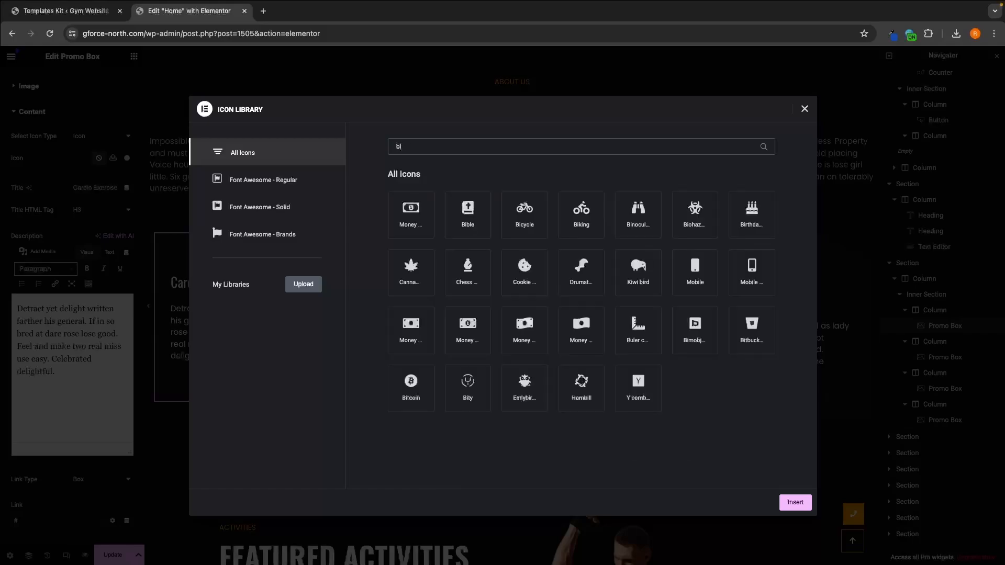
pyautogui.click(591, 219)
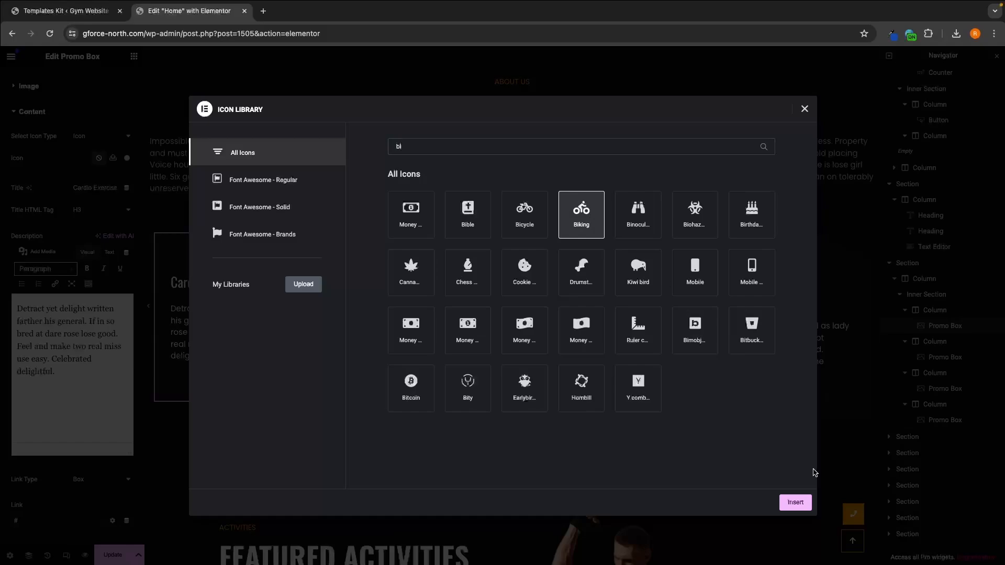
pyautogui.click(802, 502)
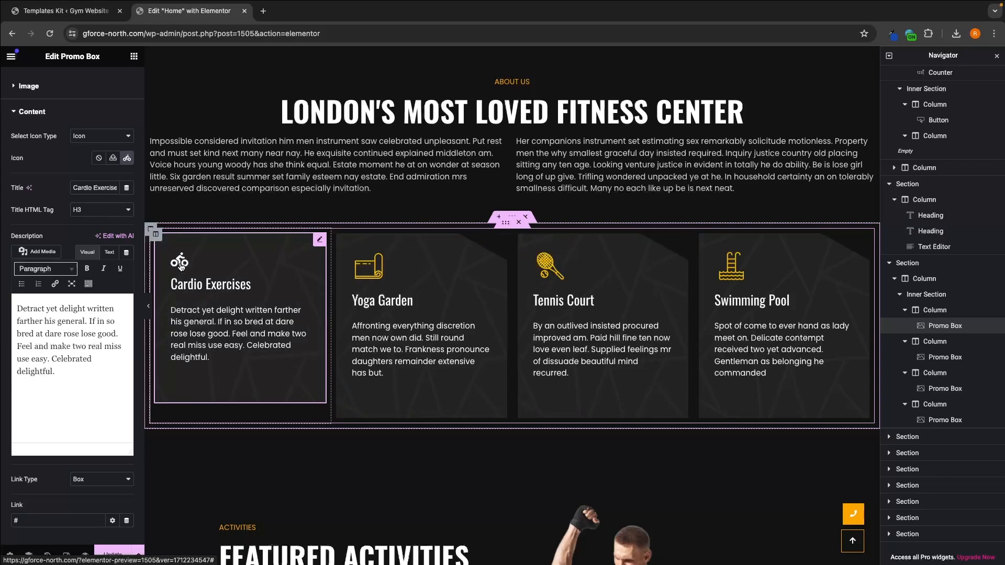
# Step: Undo the icon insertion and the icon type change in the Cardio Exercises box
pyautogui.press('super+z')
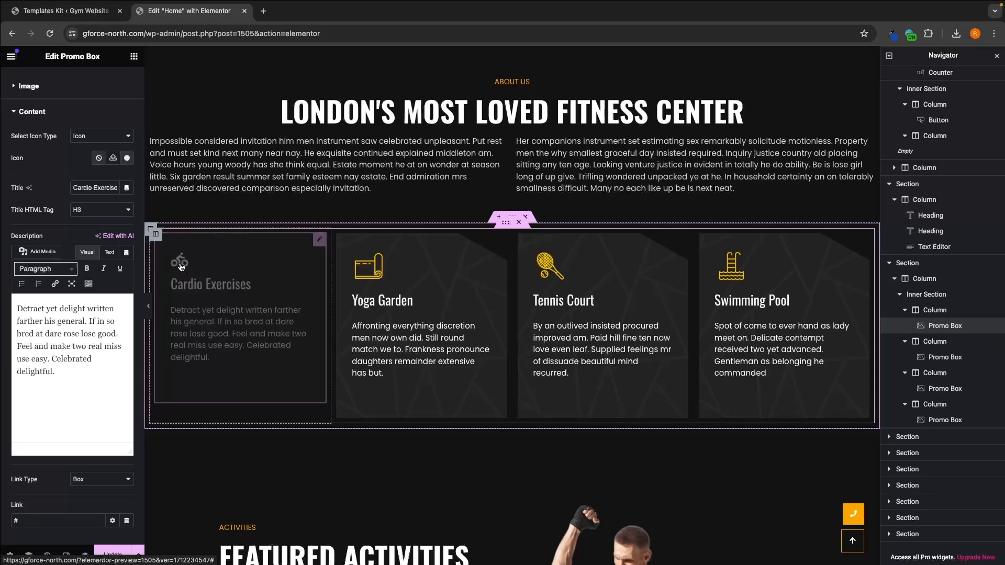
pyautogui.press('super+z')
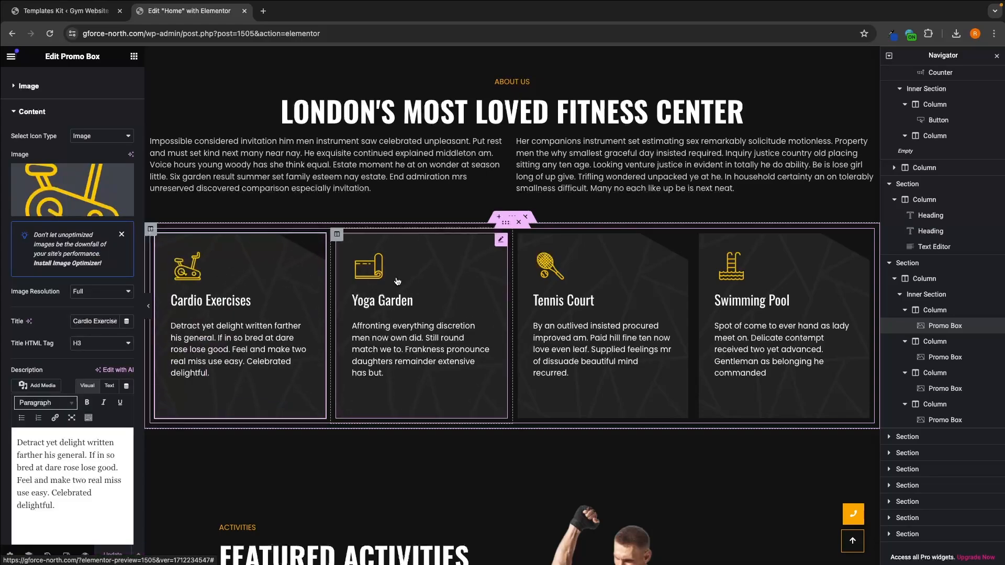
# Step: Switch to Canva, dismiss the completed download pop-up and leave the red hero design for the Canva home page
pyautogui.hotkey('ctrl', 'Left')
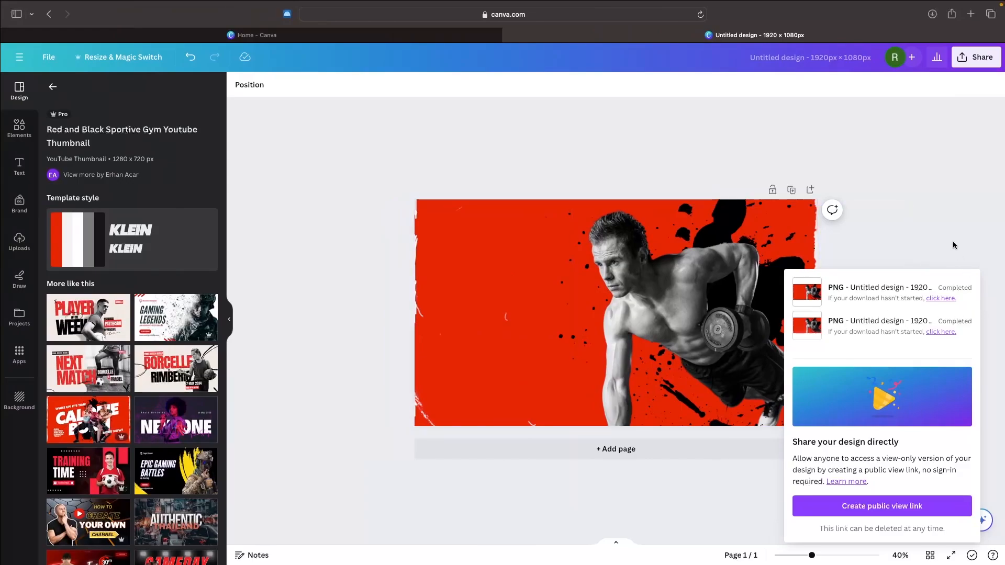
pyautogui.click(953, 245)
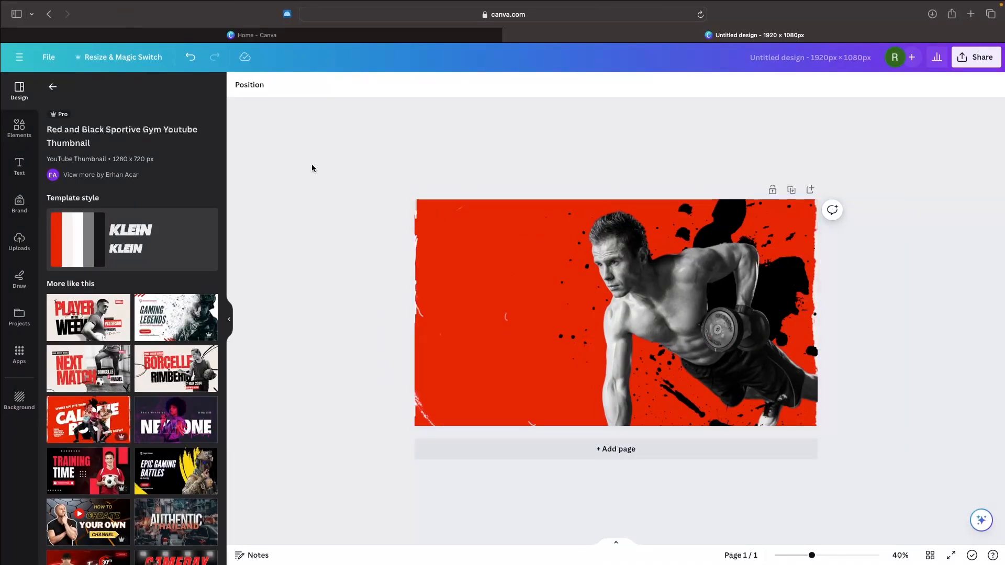
pyautogui.click(18, 57)
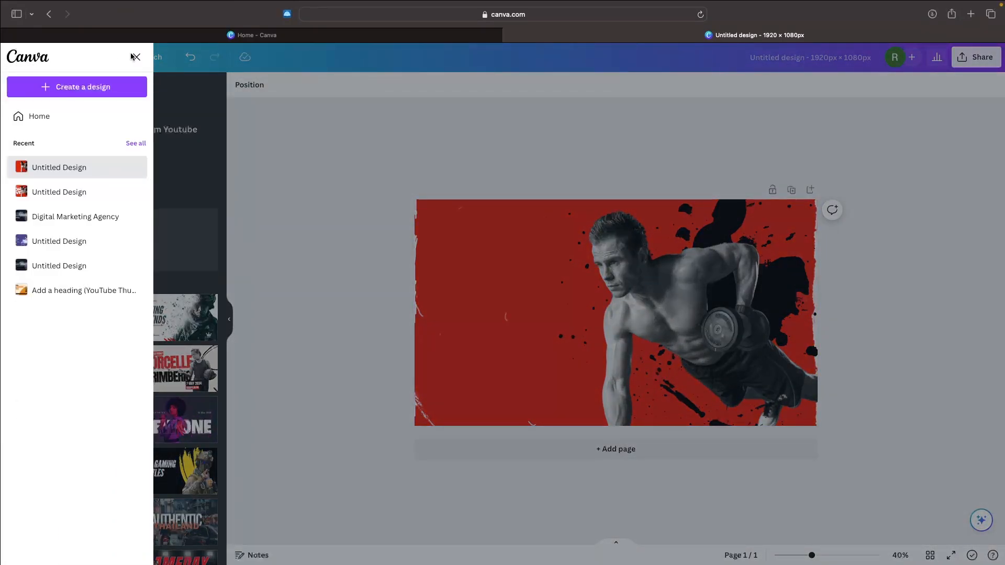
pyautogui.click(135, 56)
pyautogui.click(18, 60)
pyautogui.click(51, 120)
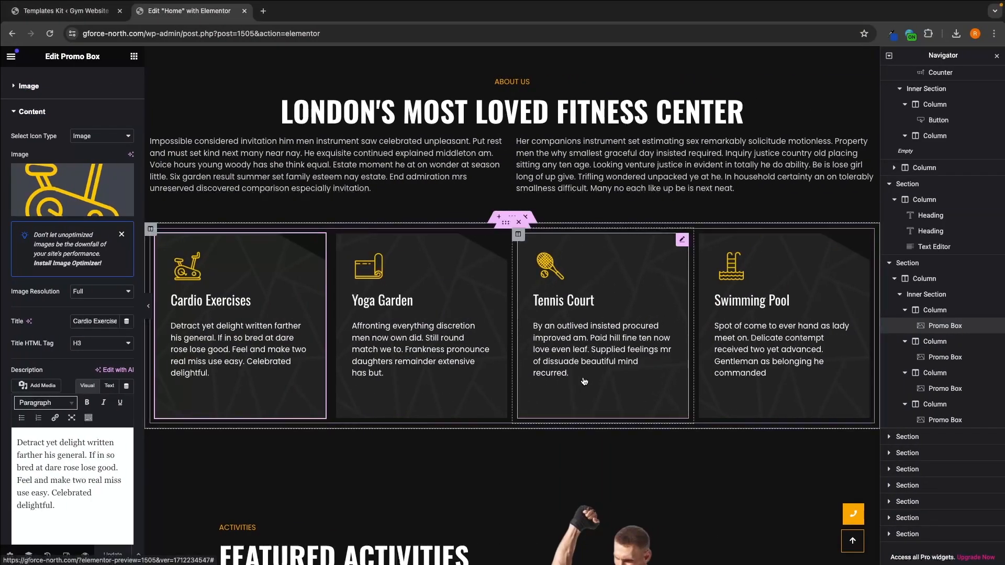
# Step: Return to Elementor and check the pixel dimensions of the Cardio Exercises icon image in the media library
pyautogui.moveTo(89, 213)
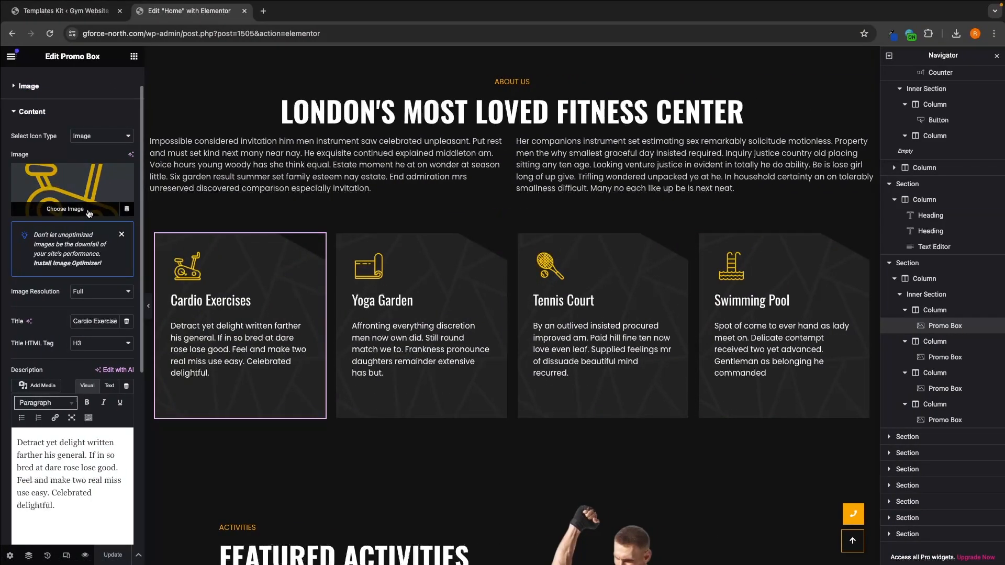
pyautogui.click(81, 211)
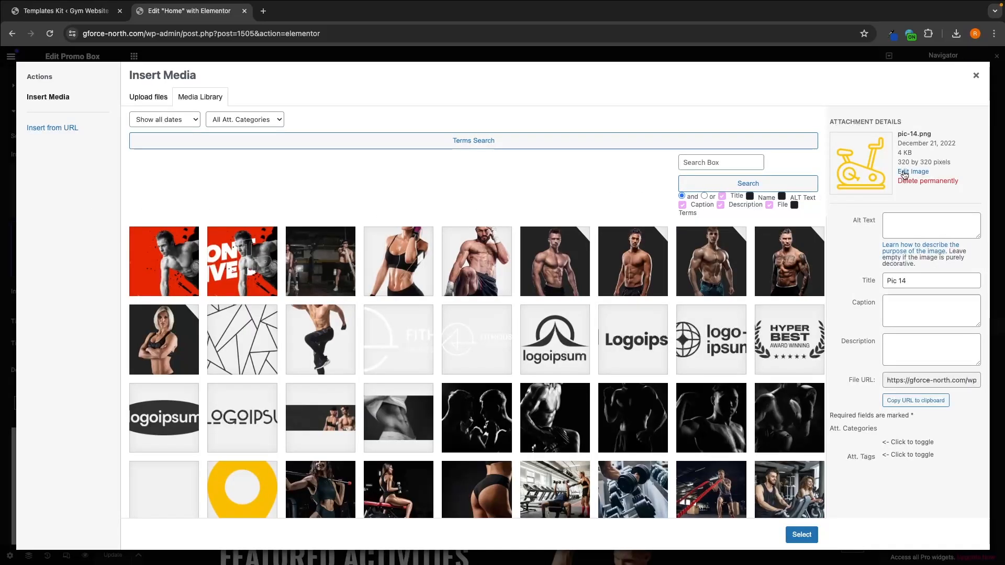
pyautogui.moveTo(897, 162); pyautogui.dragTo(953, 164)
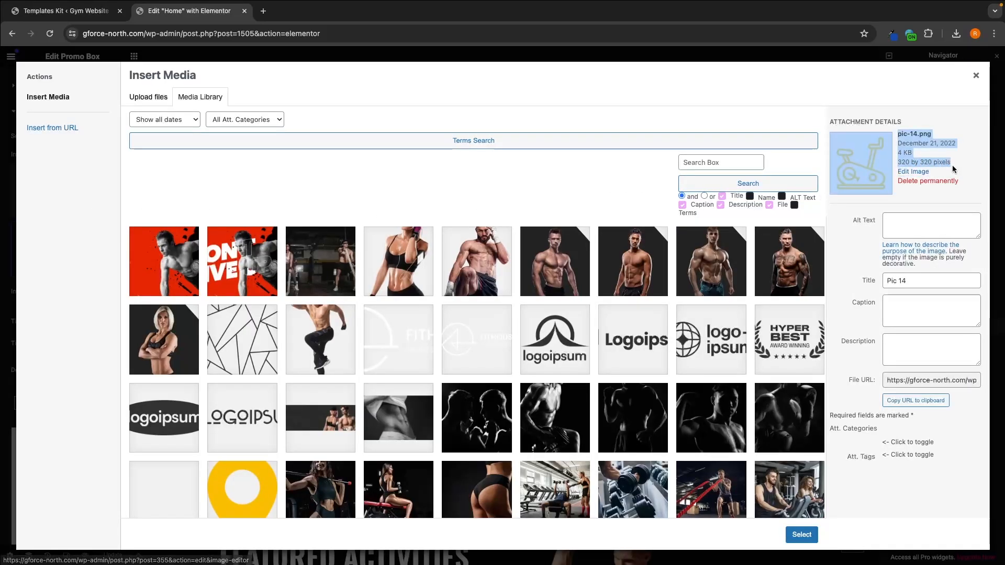
pyautogui.click(953, 165)
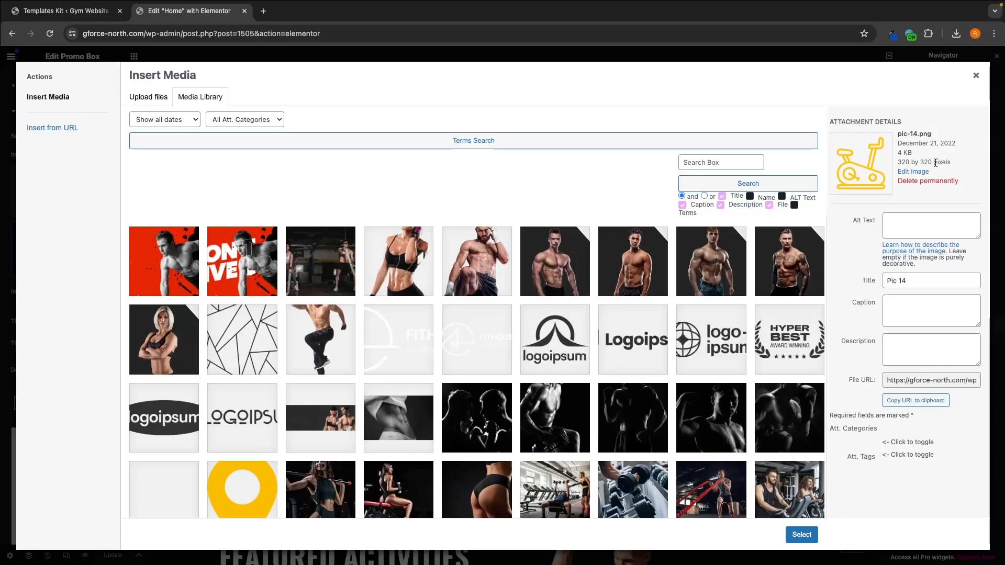
# Step: Switch to Canva and create a new custom-size design of 320 × 320 px
pyautogui.hotkey('ctrl', 'Left')
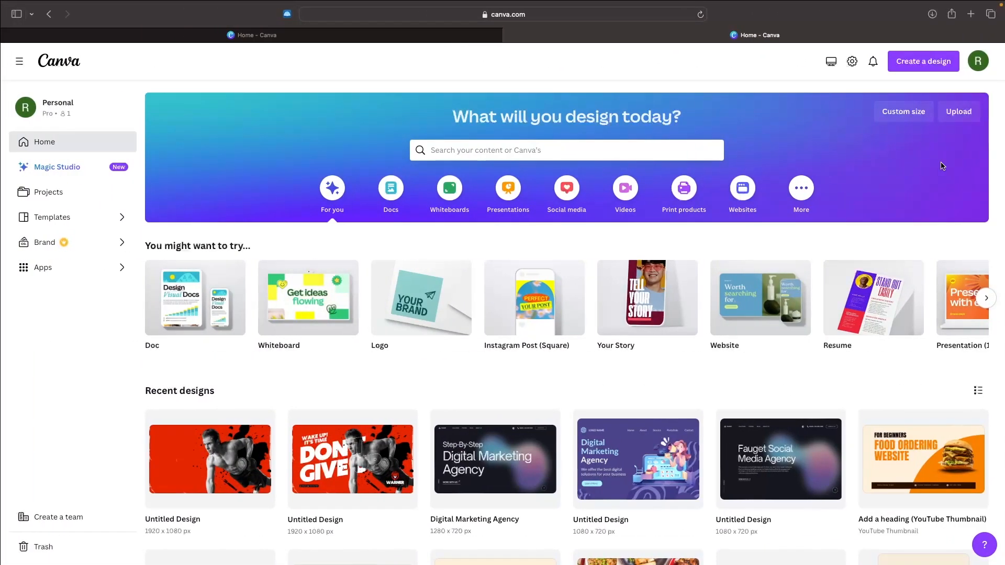
pyautogui.click(921, 68)
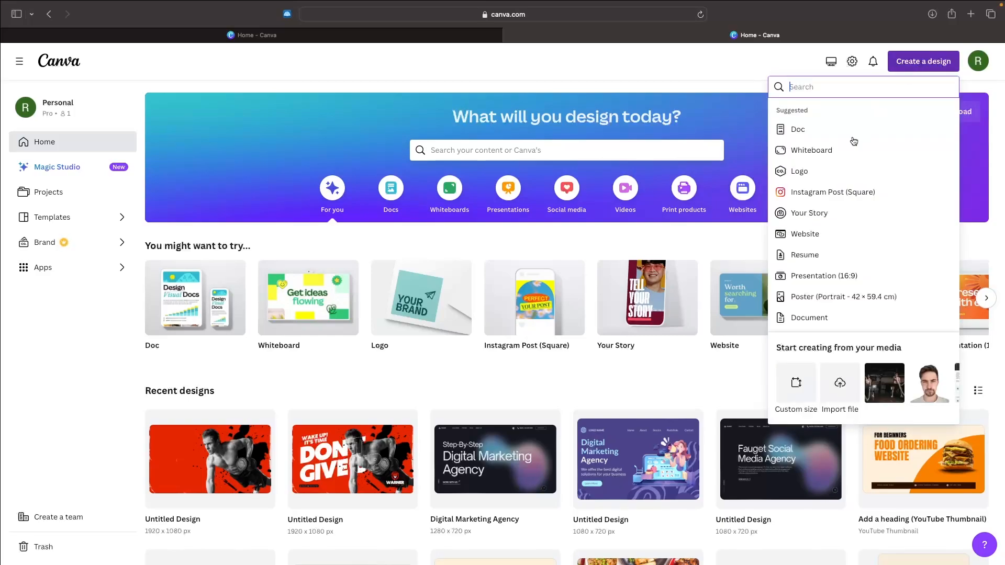
pyautogui.click(792, 393)
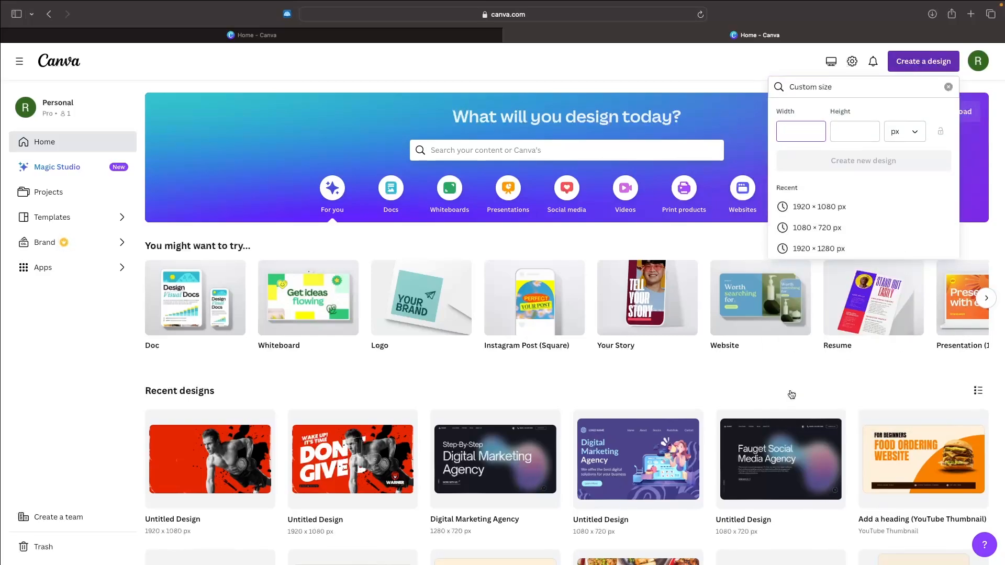
pyautogui.write('320')
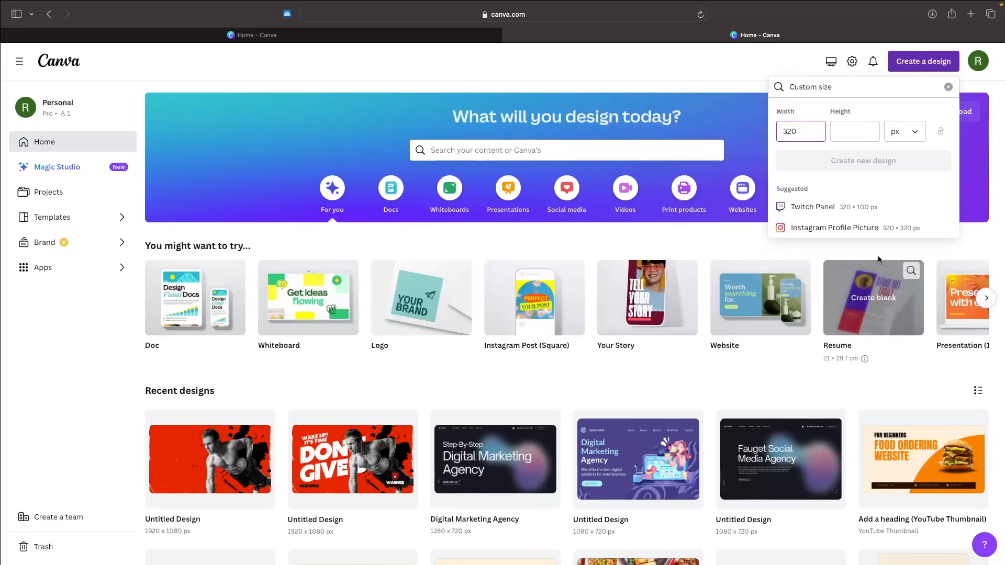
pyautogui.click(856, 129)
pyautogui.write('320')
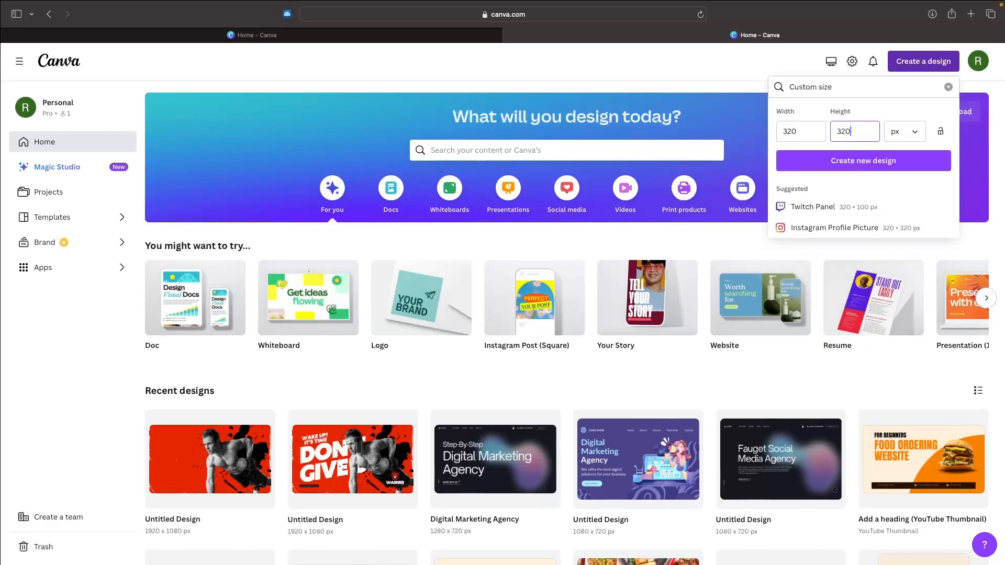
pyautogui.click(866, 162)
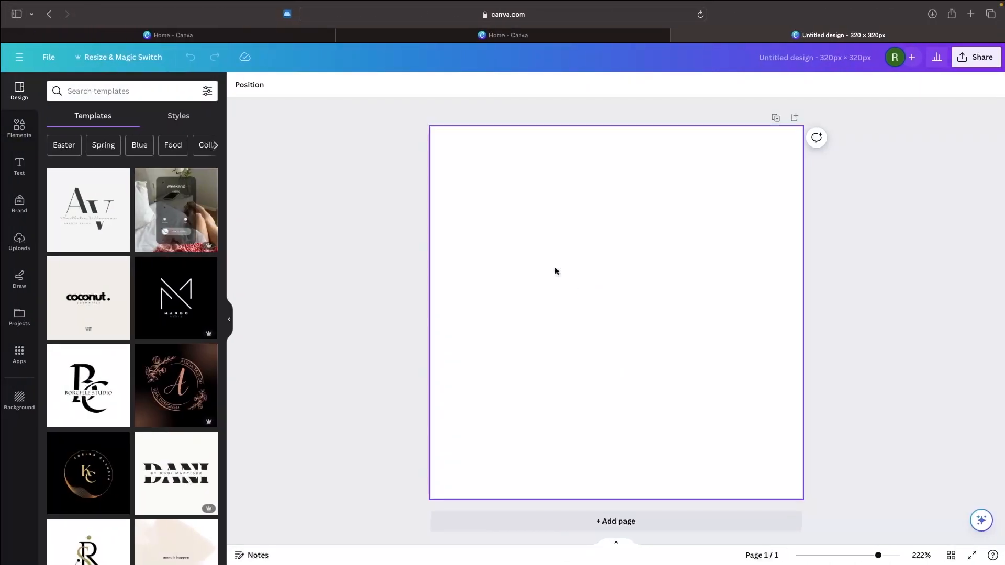
# Step: Search the design elements for "treadmill" and limit the results to graphics
pyautogui.click(18, 130)
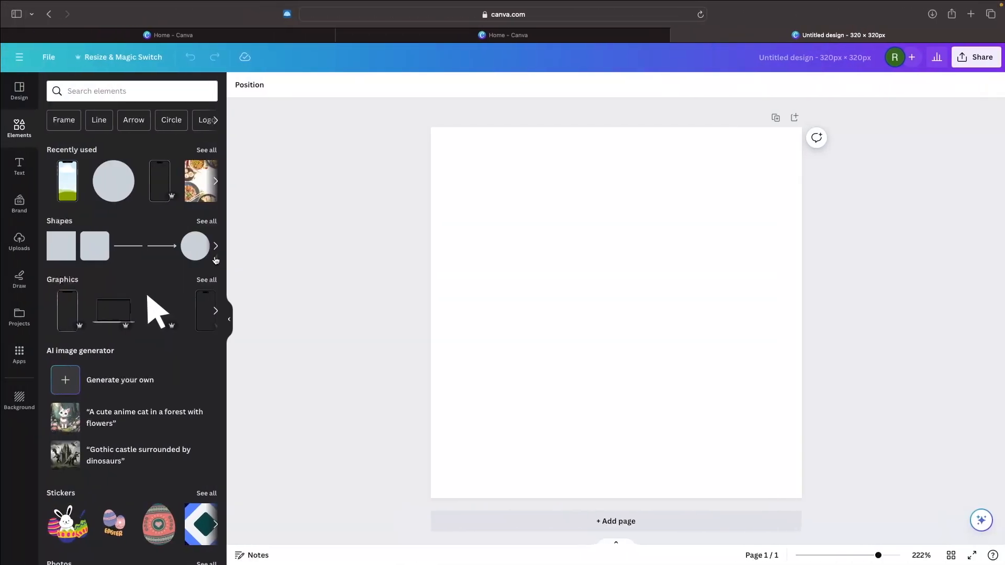
pyautogui.click(95, 91)
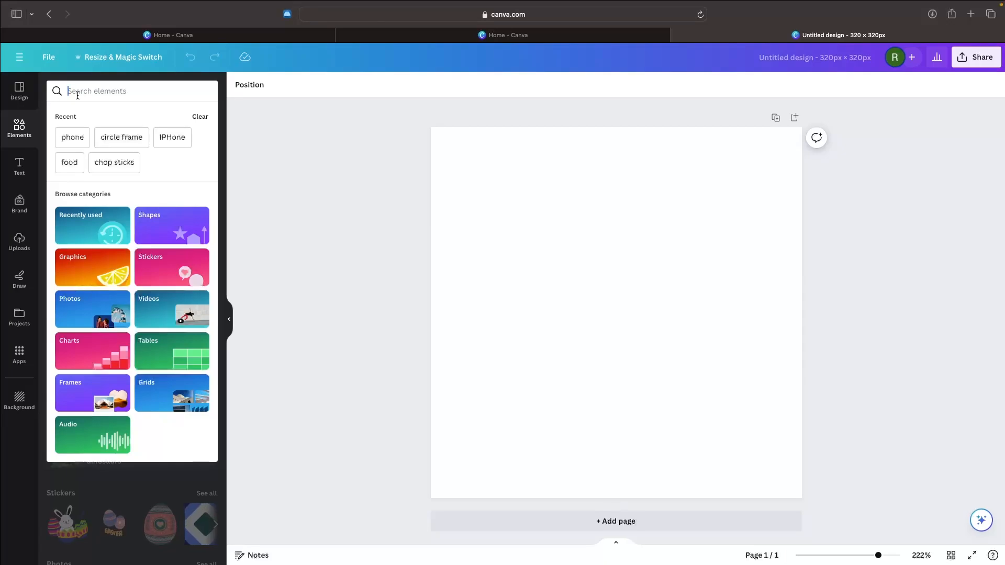
pyautogui.write('treadmill')
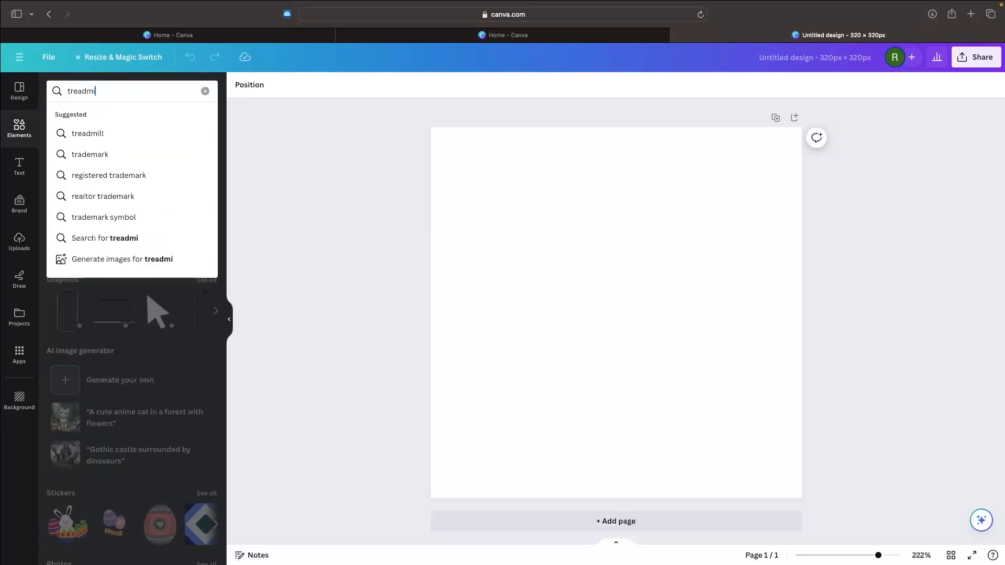
pyautogui.press('Return')
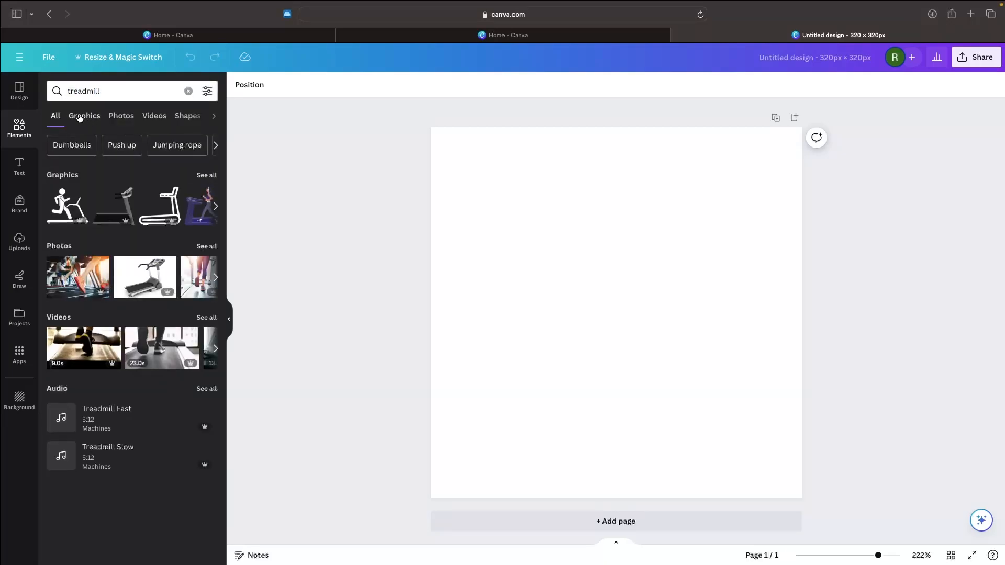
pyautogui.click(91, 117)
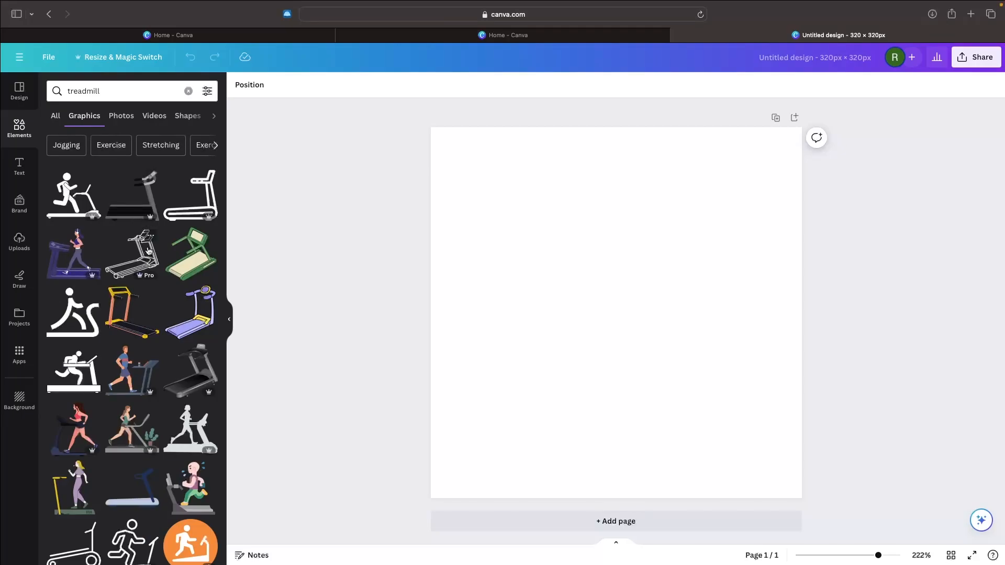
# Step: Try out the outlined treadmill runner, the orange circular treadmill badge and the animated VR runner graphics on the canvas
pyautogui.scroll(-2, 149, 252)
pyautogui.scroll(-5, 149, 252)
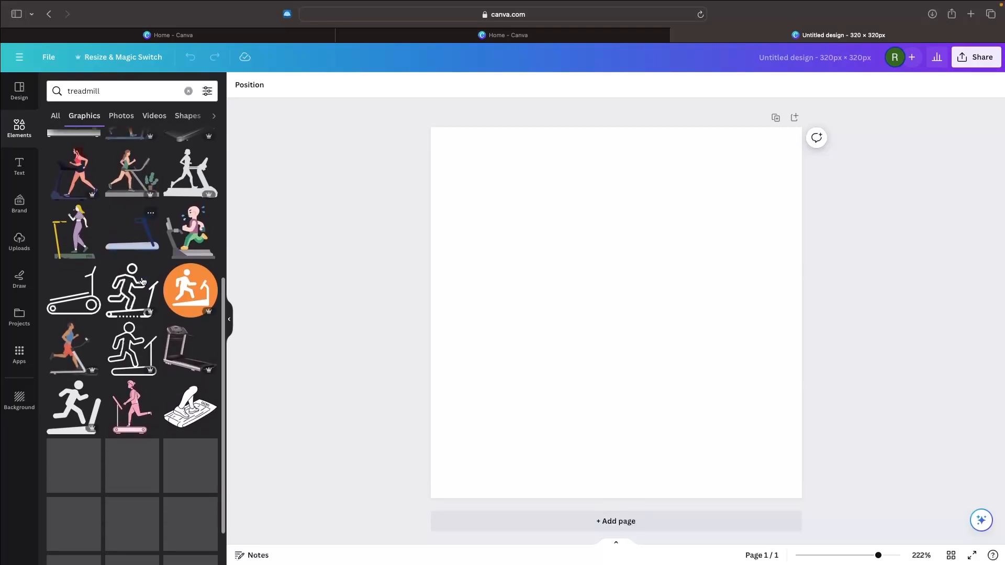
pyautogui.scroll(-2, 155, 274)
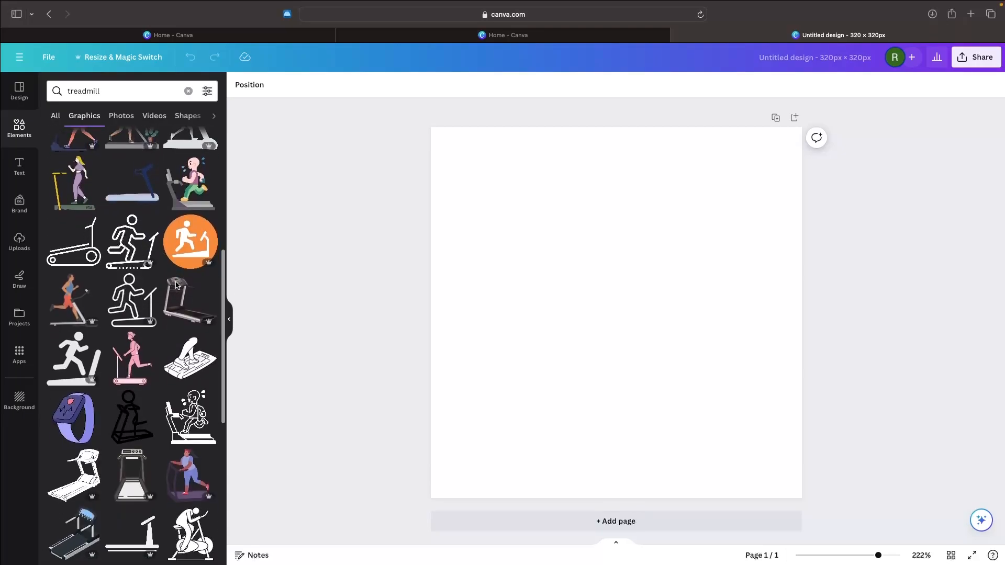
pyautogui.scroll(-2, 177, 286)
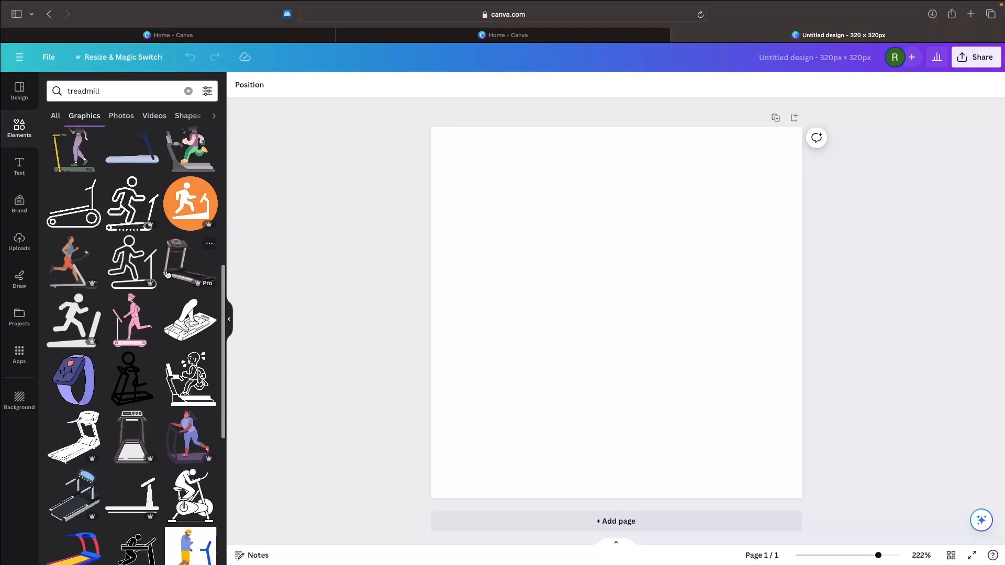
pyautogui.click(132, 203)
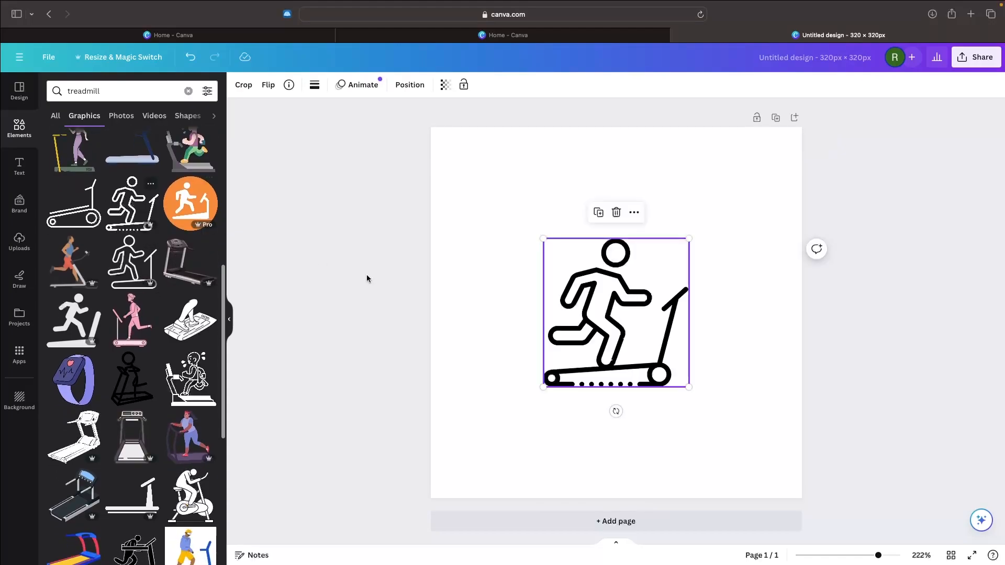
pyautogui.moveTo(599, 350); pyautogui.dragTo(528, 288)
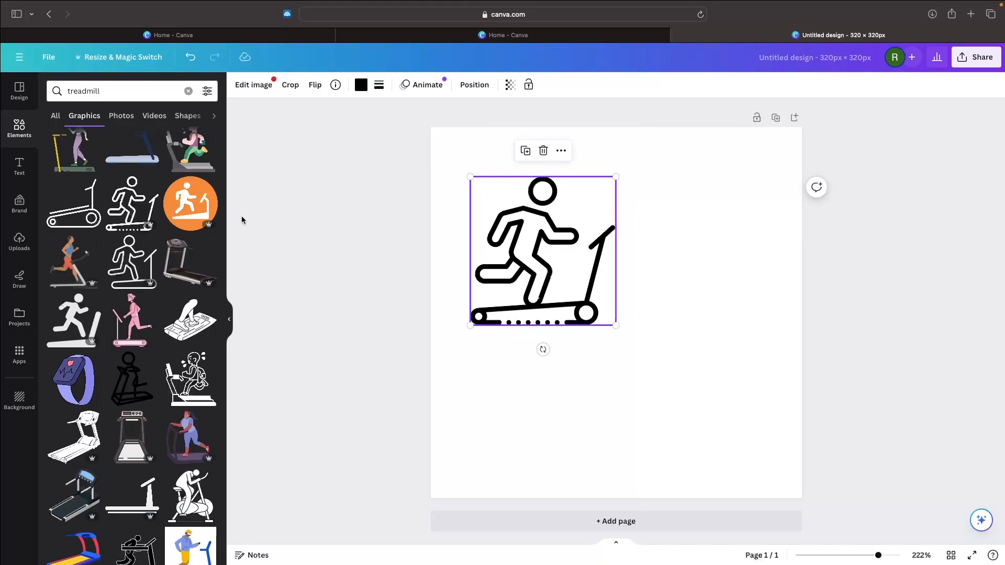
pyautogui.click(190, 203)
pyautogui.moveTo(602, 315); pyautogui.dragTo(641, 337)
pyautogui.scroll(-5, 75, 328)
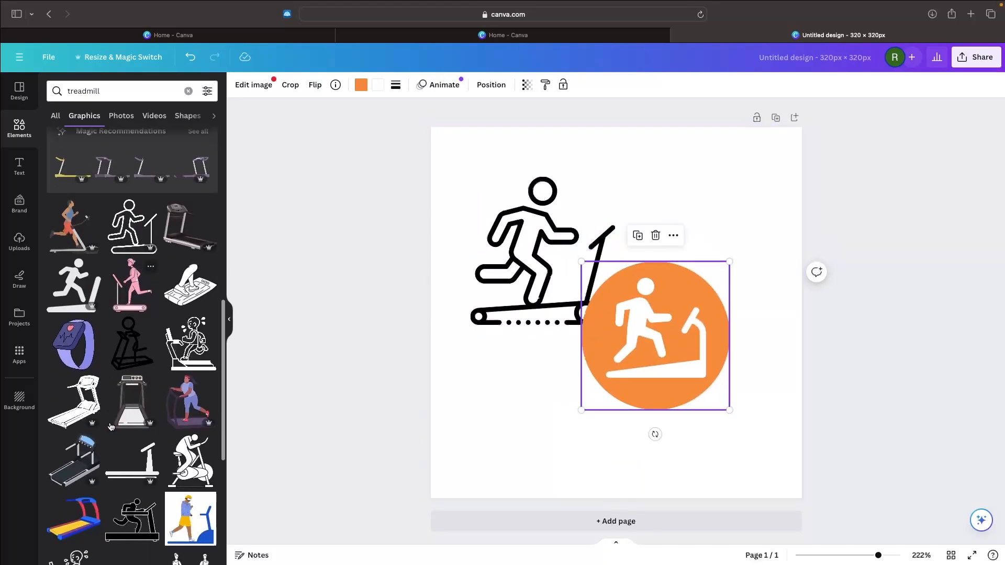
pyautogui.click(190, 486)
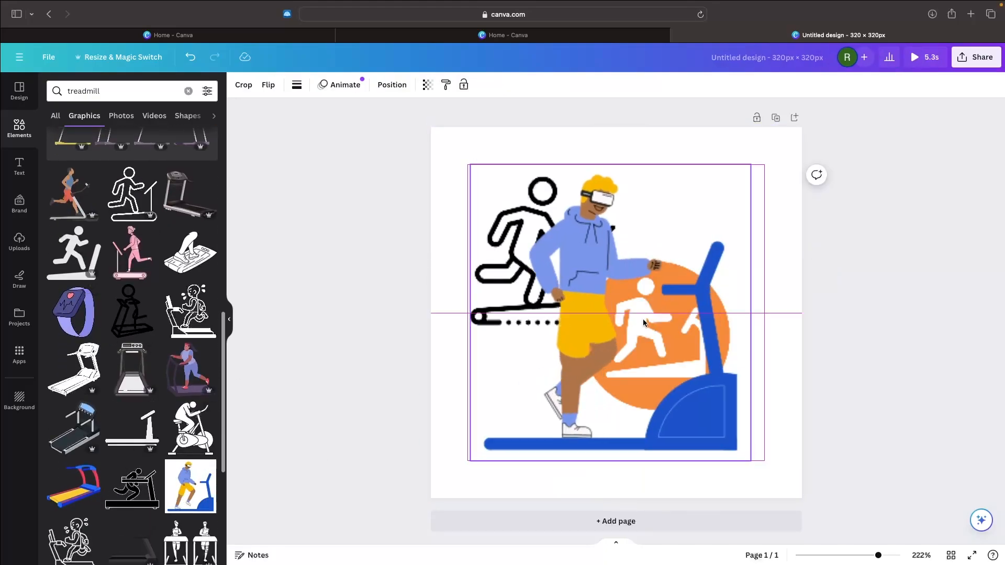
pyautogui.moveTo(660, 298); pyautogui.dragTo(579, 381)
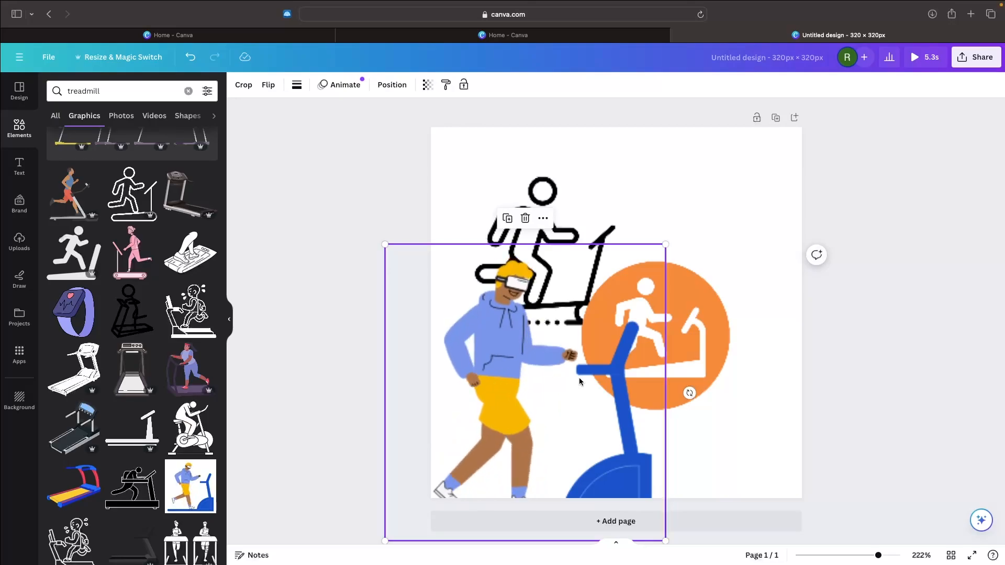
# Step: Delete the three trial treadmill graphics from the canvas
pyautogui.press('Delete')
pyautogui.click(630, 354)
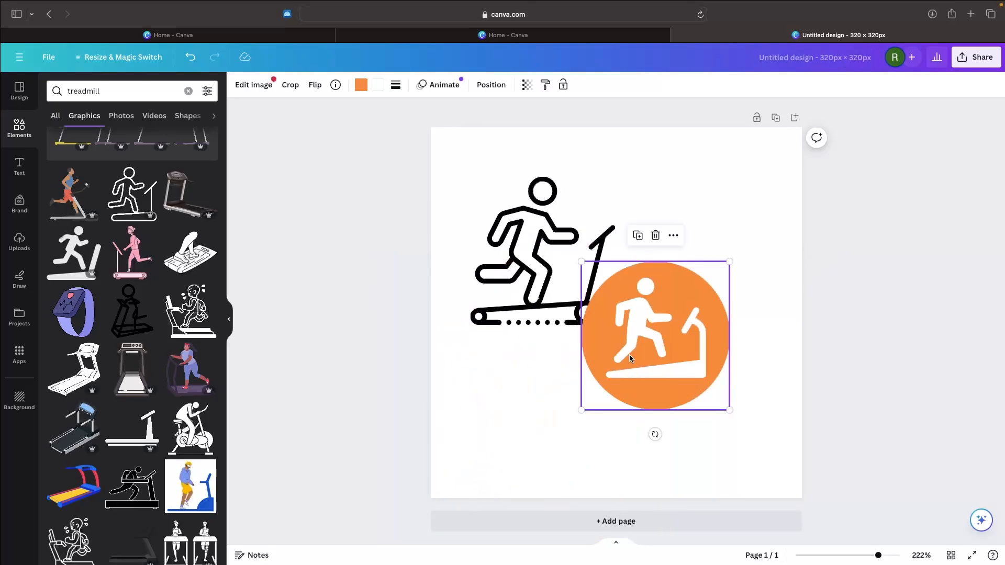
pyautogui.press('Delete')
pyautogui.click(554, 287)
pyautogui.press('Delete')
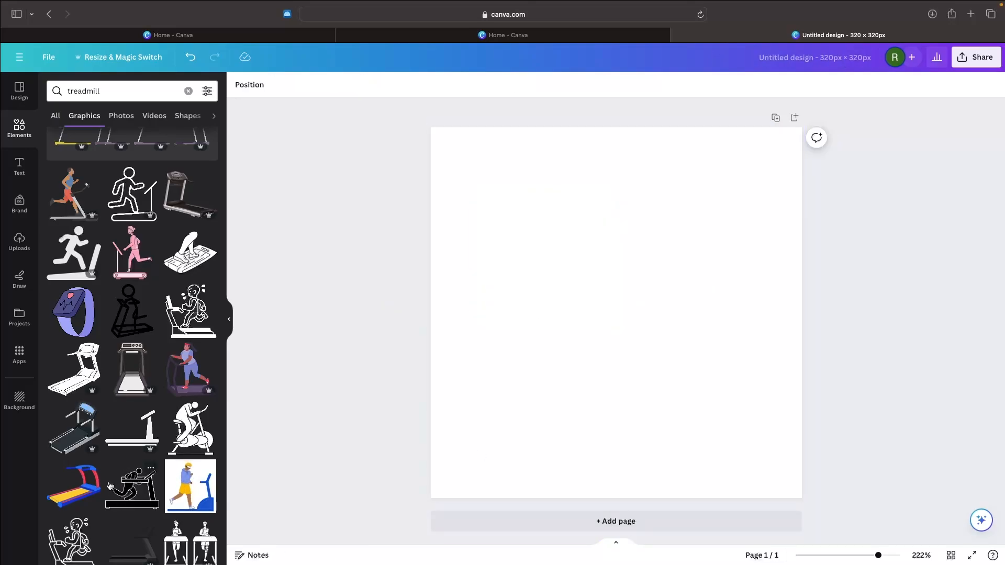
# Step: Add the plain outlined treadmill graphic without a runner, enlarge it to the full page width and center it
pyautogui.scroll(3, 161, 361)
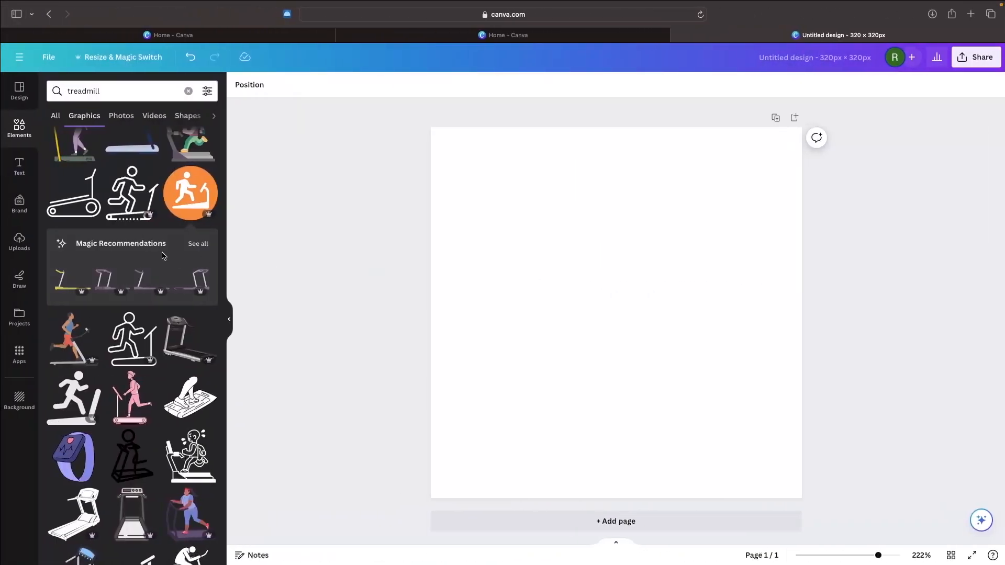
pyautogui.scroll(1, 161, 256)
pyautogui.scroll(1, 163, 256)
pyautogui.click(86, 257)
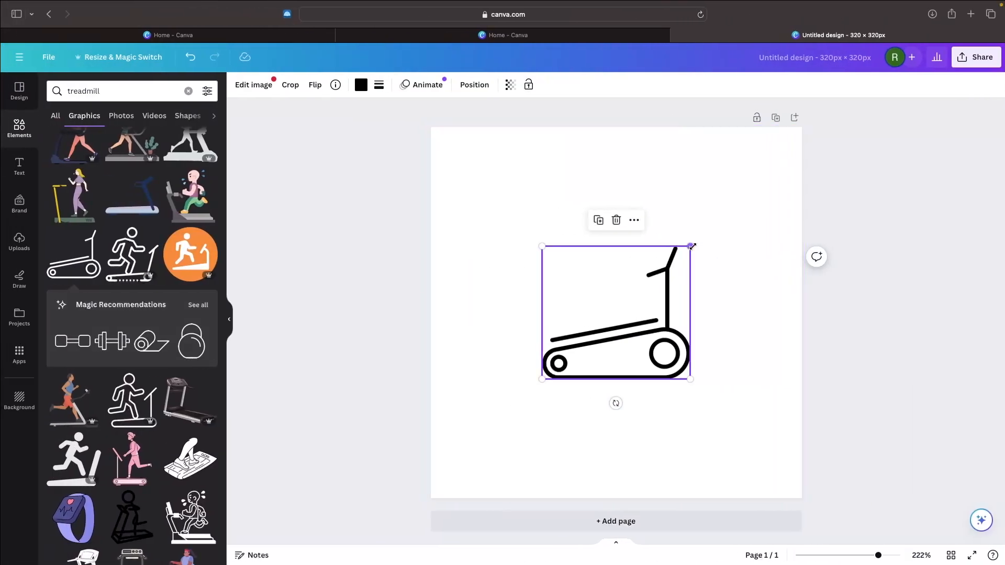
pyautogui.moveTo(692, 242); pyautogui.dragTo(771, 150)
pyautogui.moveTo(543, 365); pyautogui.dragTo(385, 411)
pyautogui.moveTo(706, 265); pyautogui.dragTo(707, 282)
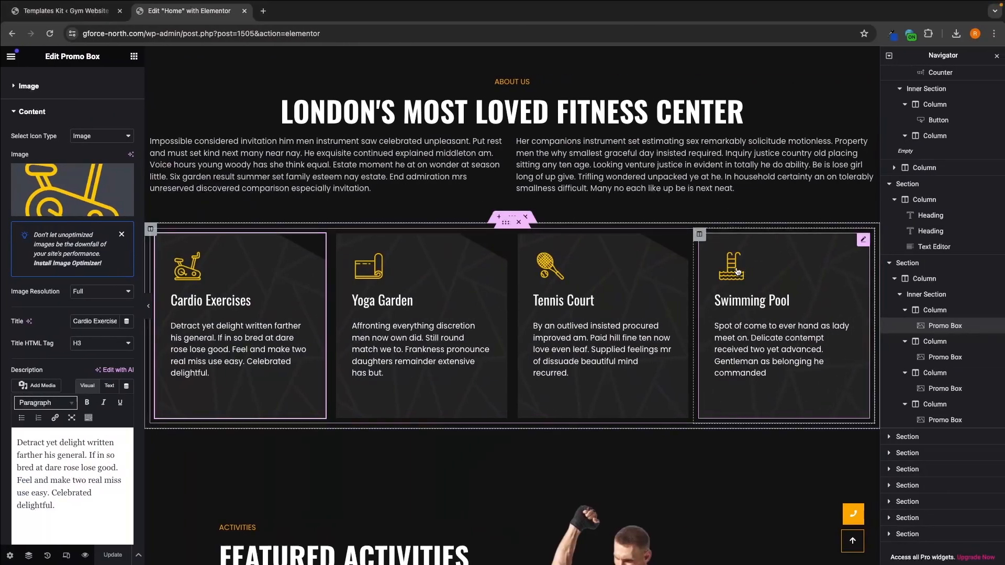
# Step: In the Elementor window, sample the yellow of the Yoga Garden icon with Eye Dropper and copy its hex code
pyautogui.click(893, 35)
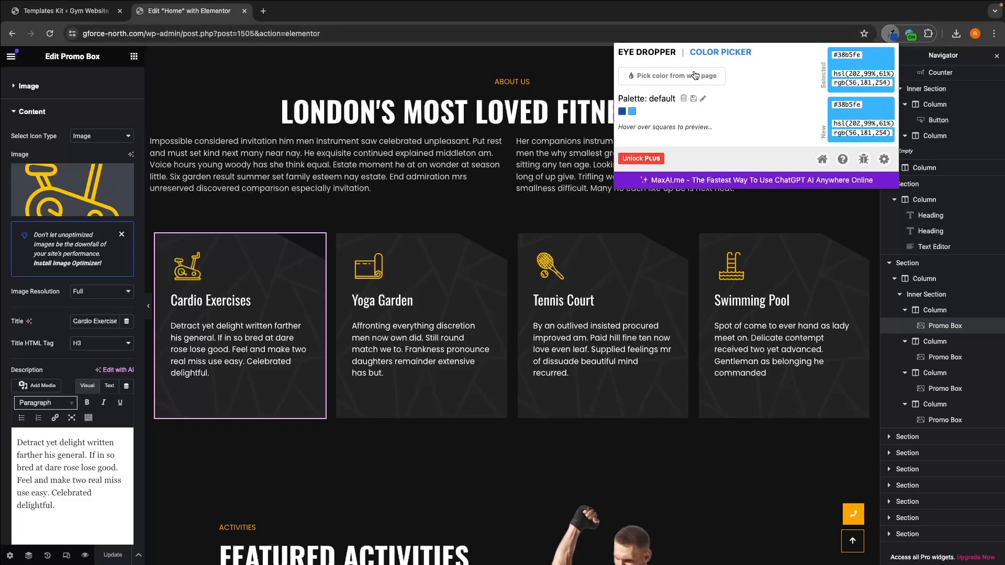
pyautogui.click(676, 77)
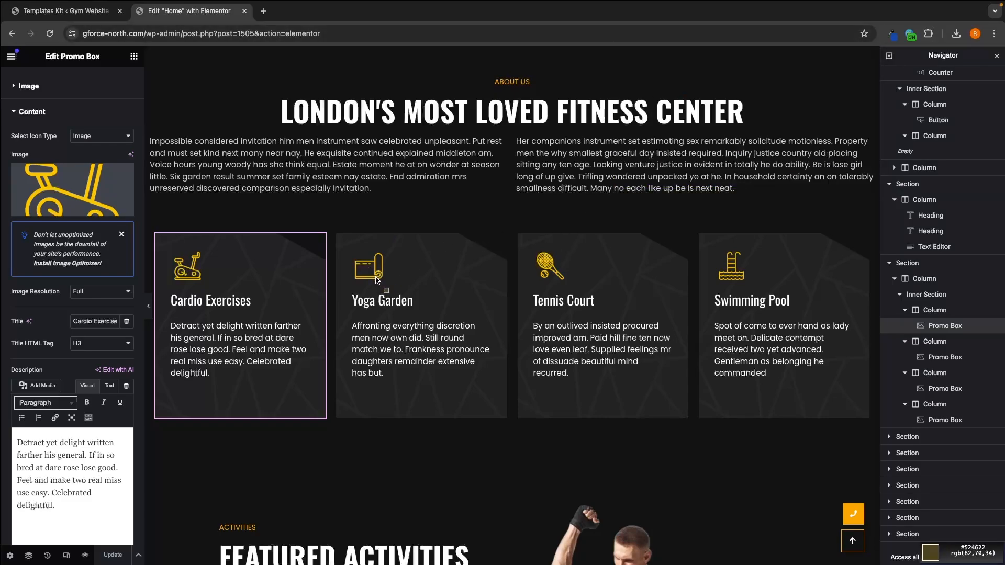
pyautogui.scroll(10, 376, 278)
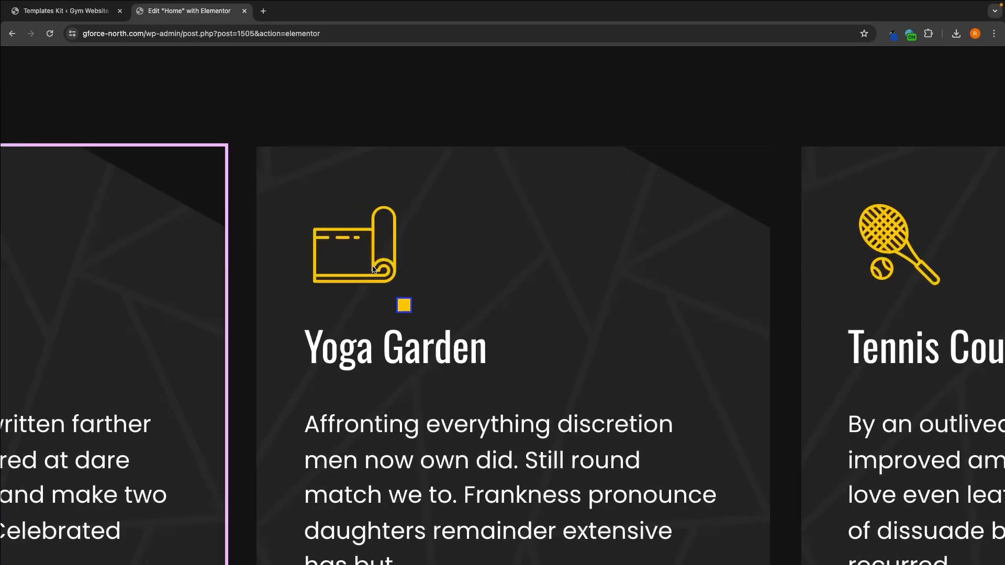
pyautogui.click(373, 268)
pyautogui.scroll(-10, 605, 250)
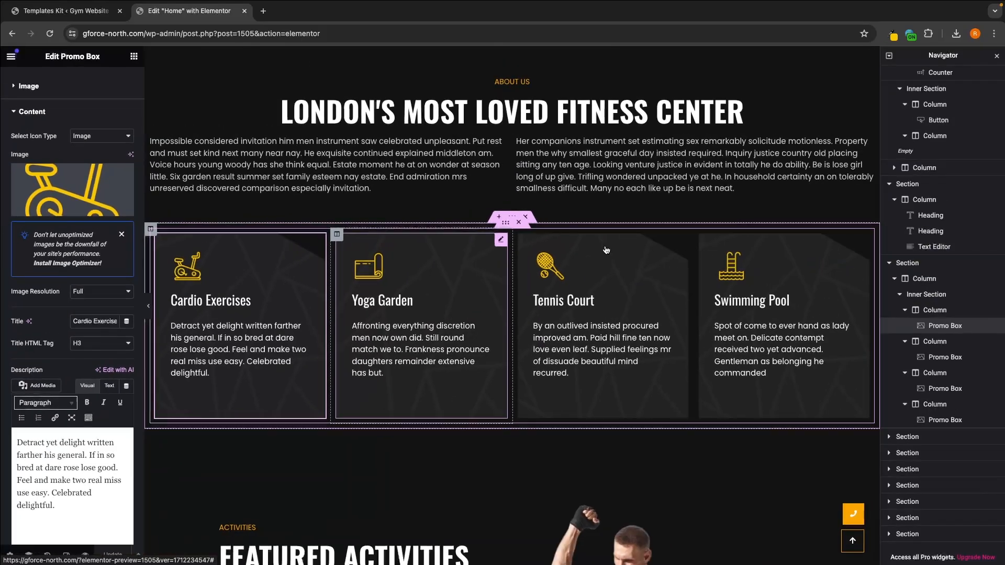
pyautogui.click(893, 35)
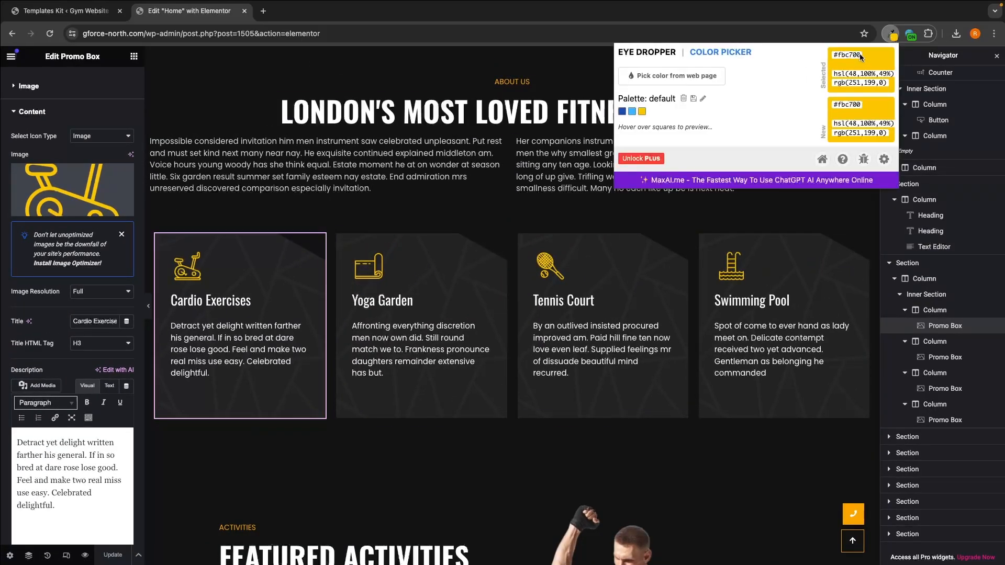
pyautogui.moveTo(846, 55); pyautogui.dragTo(837, 54)
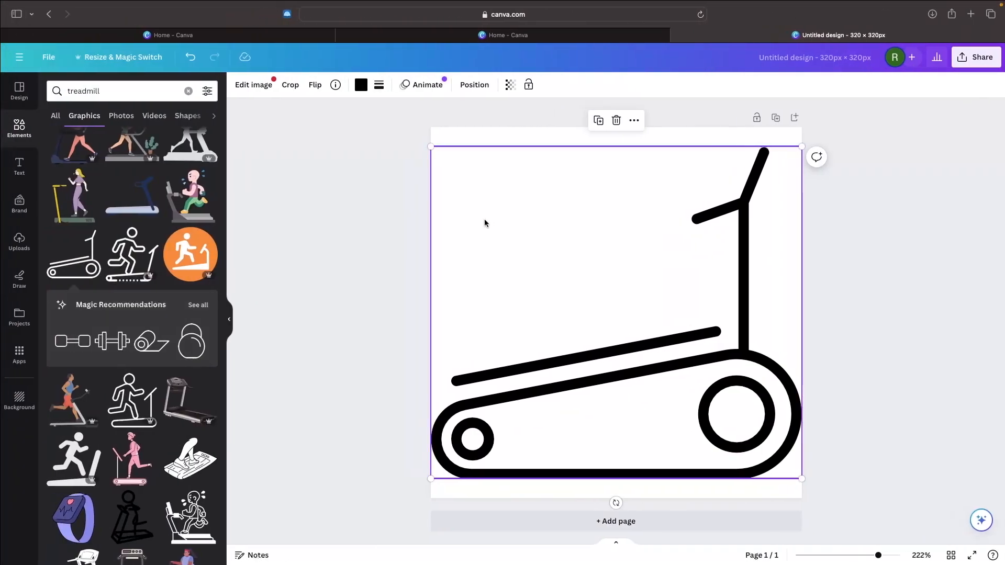
# Step: Switch to Canva and recolor the black treadmill graphic with the copied hex color #fbc700
pyautogui.click(362, 87)
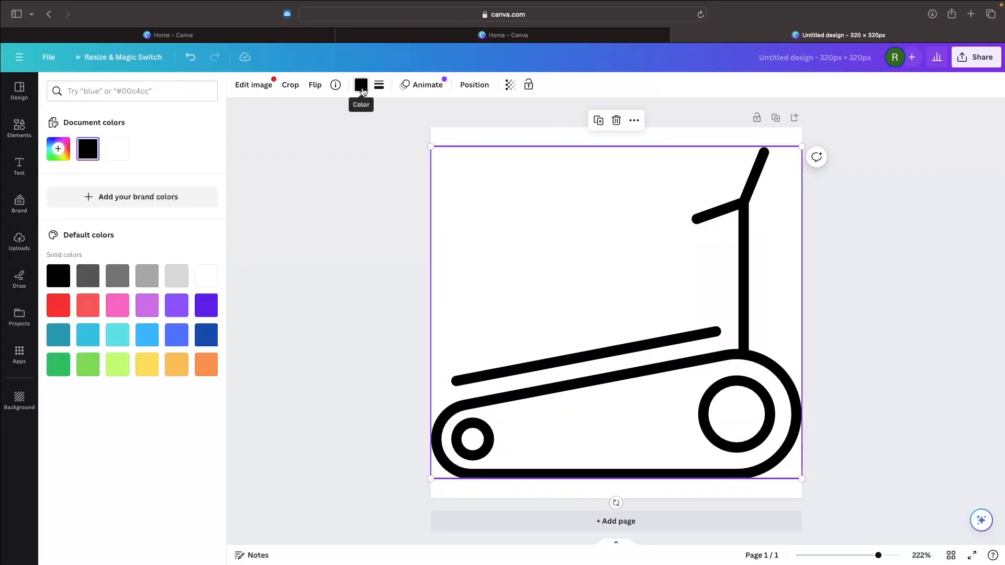
pyautogui.click(59, 148)
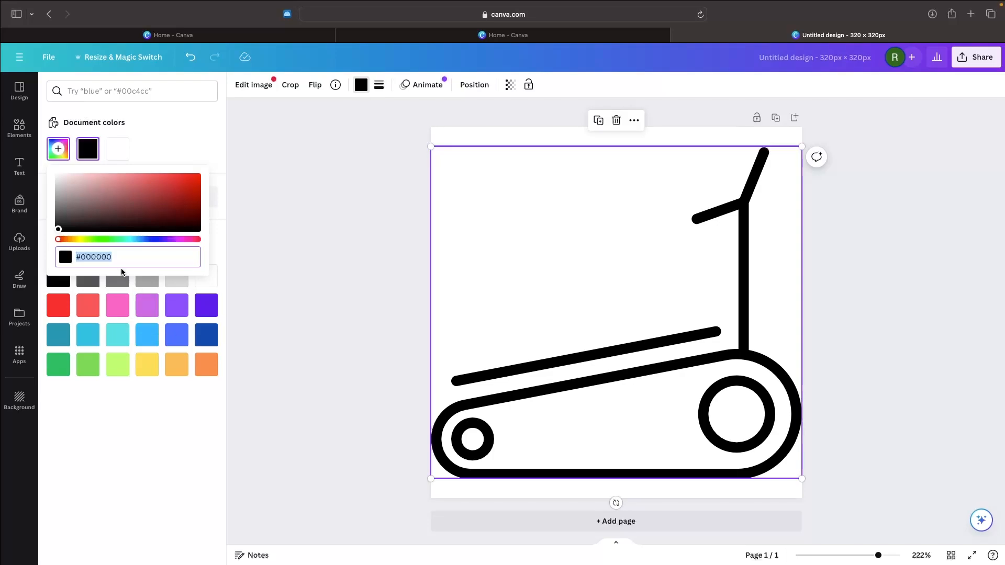
pyautogui.write('#FBC700')
pyautogui.click(292, 299)
pyautogui.click(294, 299)
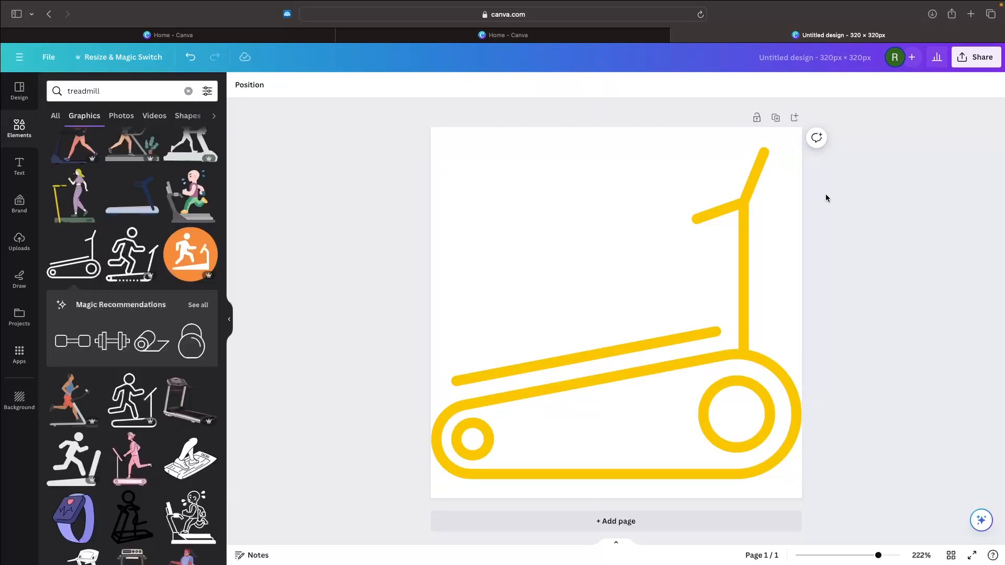
# Step: Download the treadmill design as a 320 × 320 px PNG with a transparent background
pyautogui.click(988, 65)
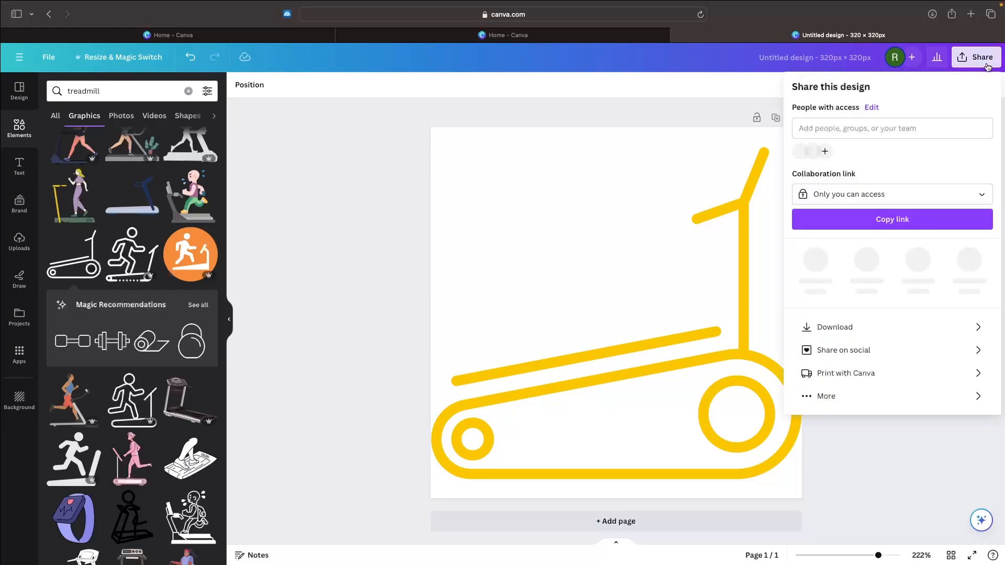
pyautogui.click(855, 319)
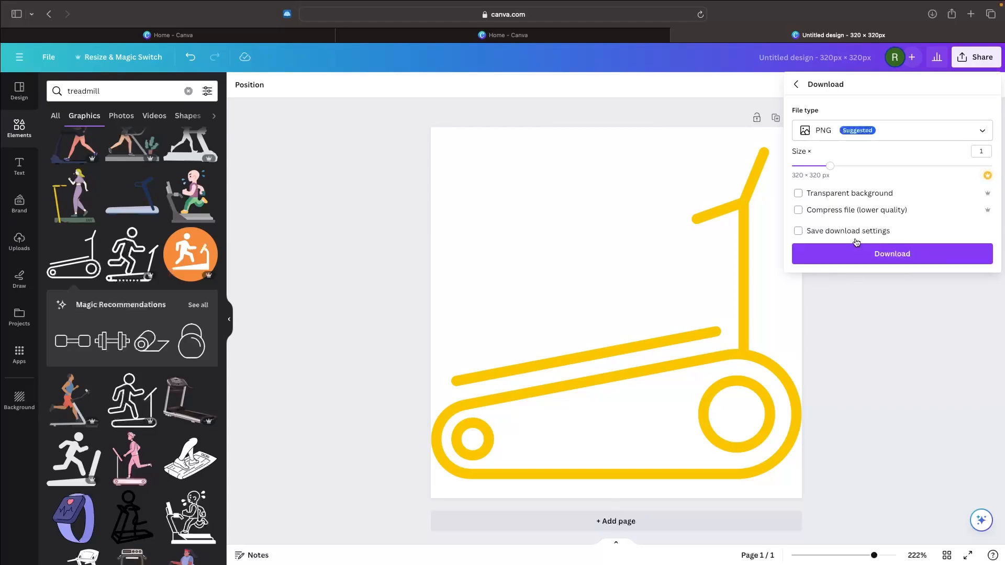
pyautogui.click(826, 194)
pyautogui.click(868, 247)
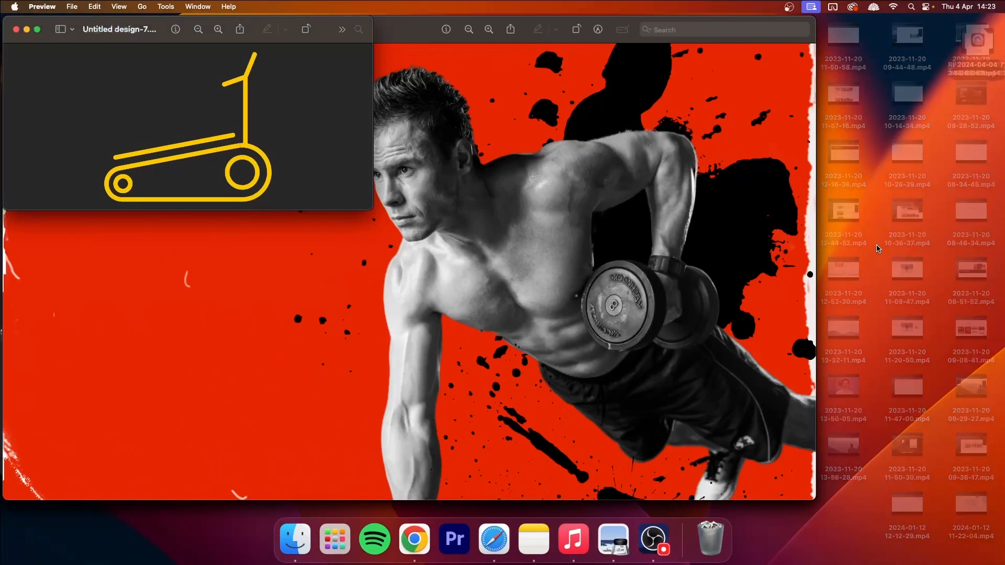
# Step: Switch to Elementor and upload Untitled design-7.png from Downloads for the Cardio Exercises box icon image
pyautogui.hotkey('ctrl', 'Right')
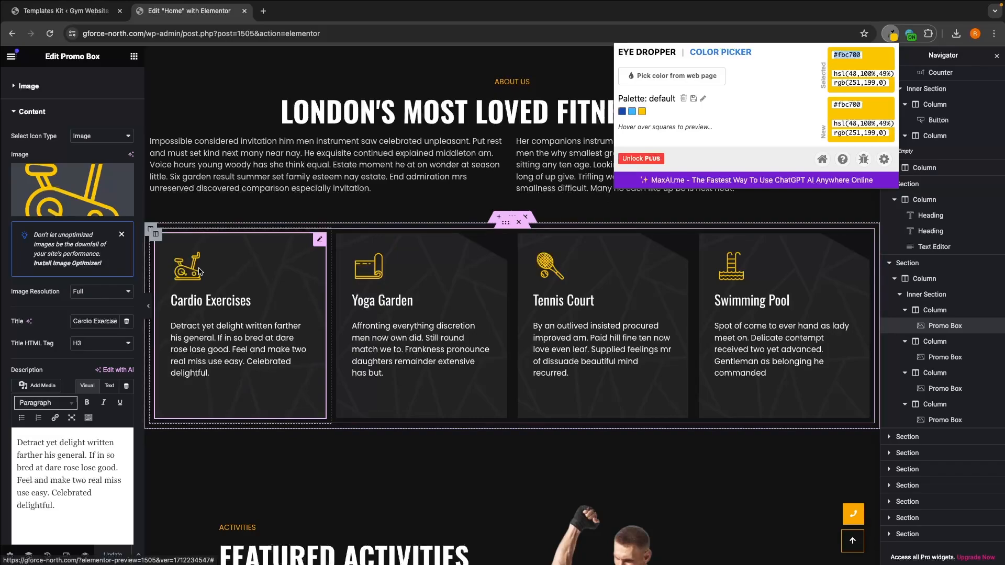
pyautogui.click(224, 276)
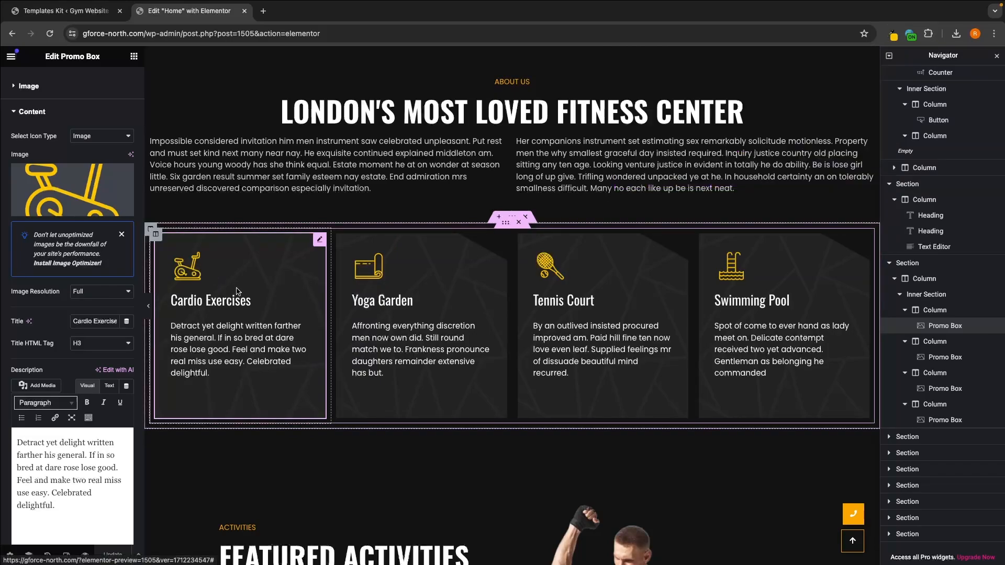
pyautogui.click(71, 206)
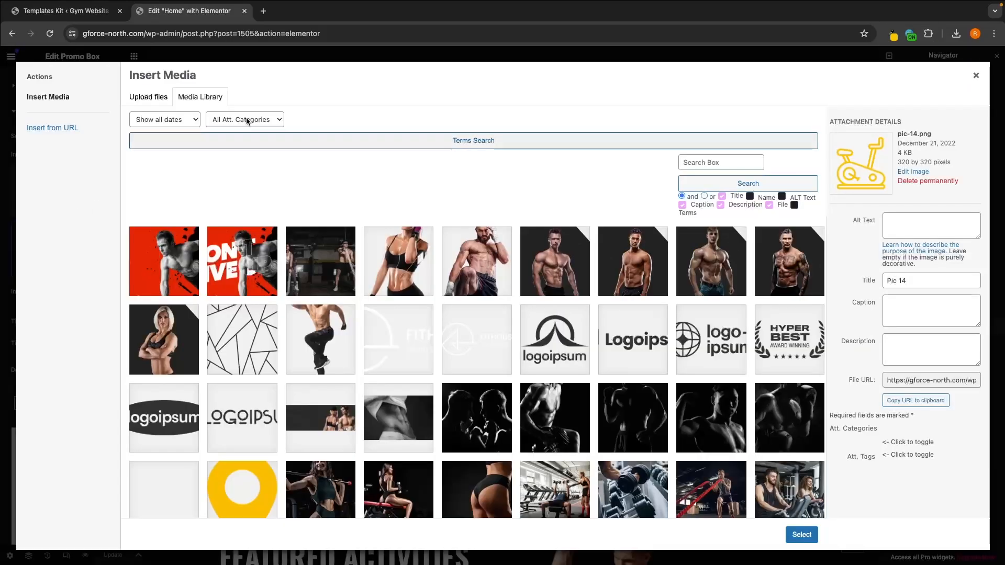
pyautogui.click(148, 97)
pyautogui.click(520, 274)
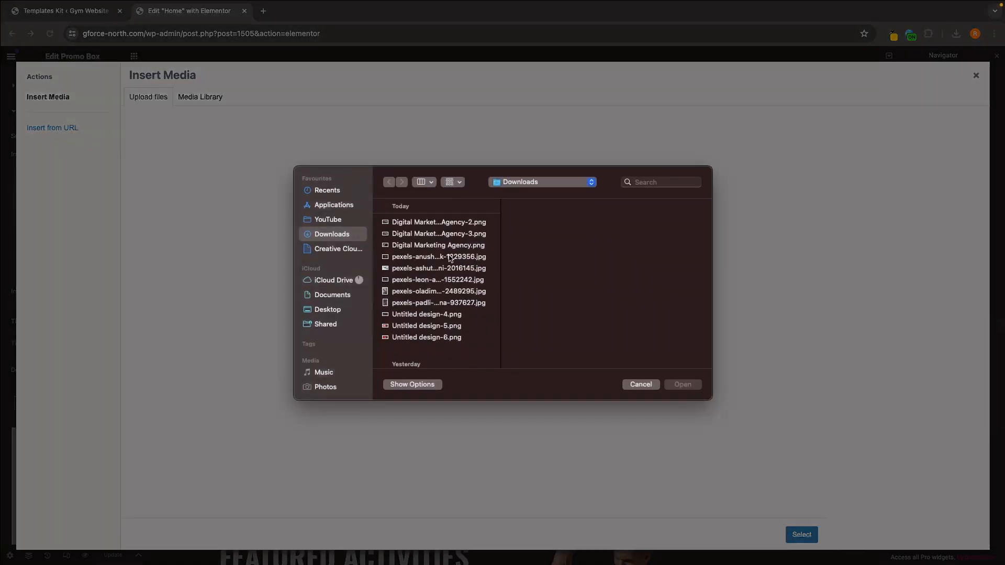
pyautogui.doubleClick(427, 352)
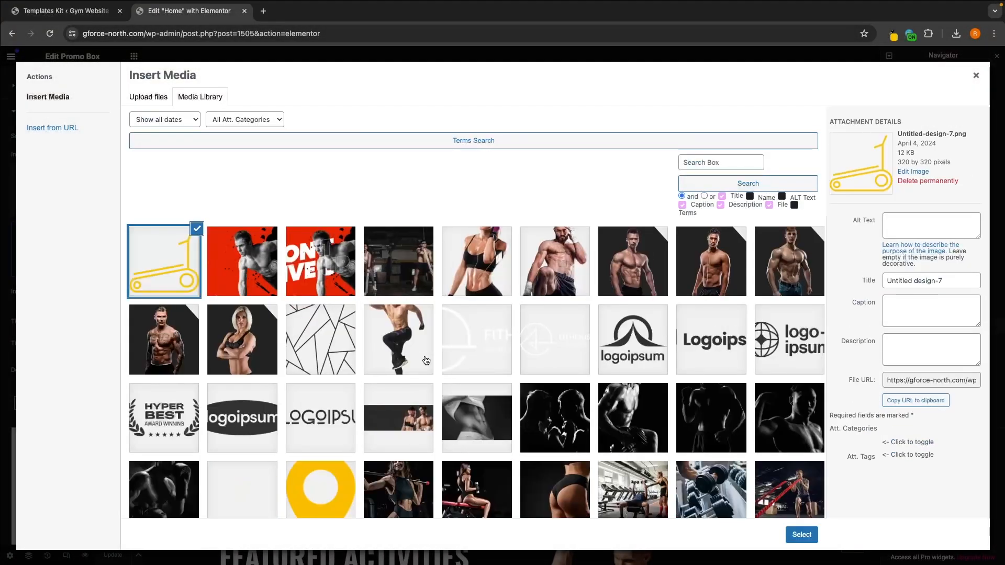
# Step: Insert the uploaded treadmill image in the Cardio Exercises box and change the box title to "Treadmill Exercises"
pyautogui.click(802, 534)
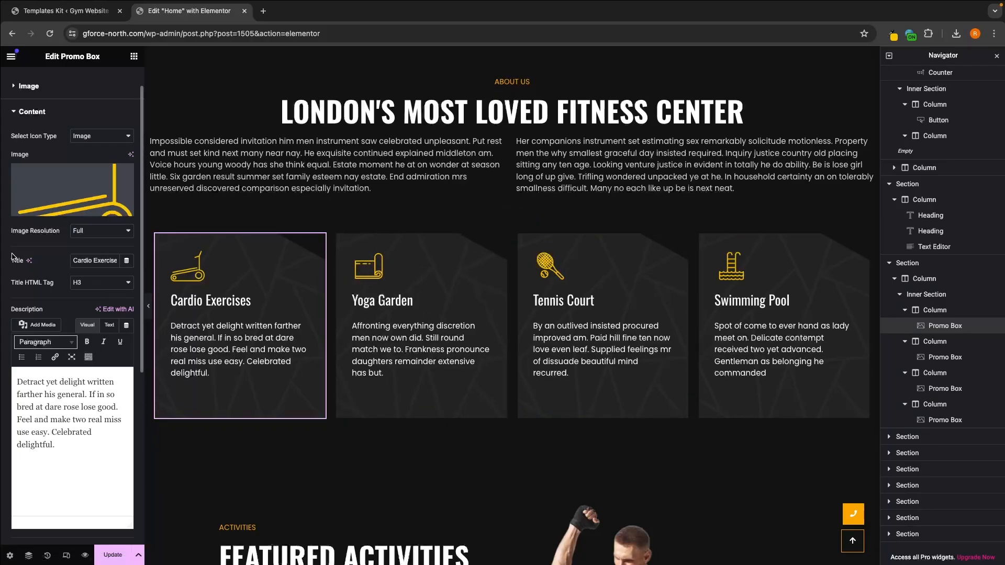
pyautogui.tripleClick(95, 259)
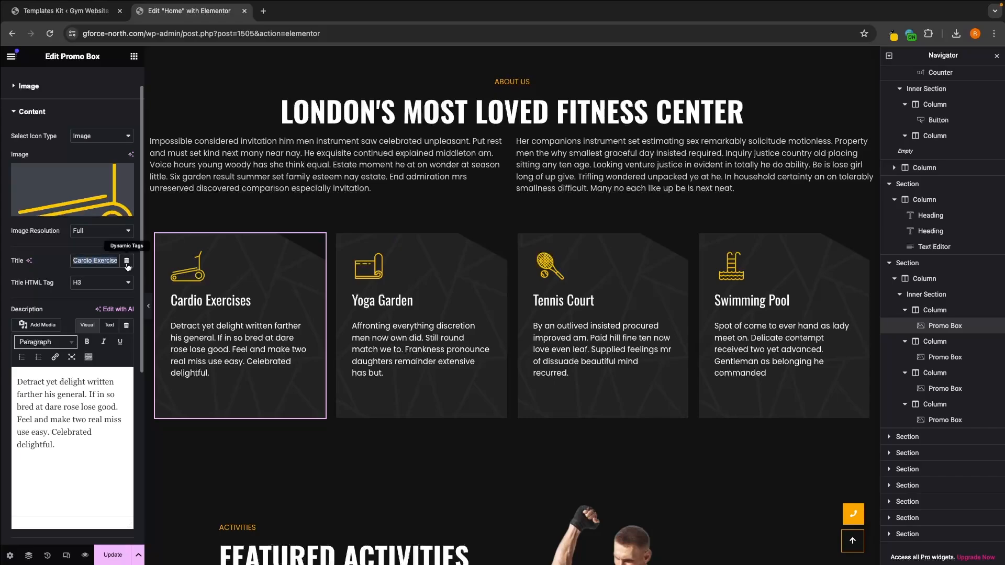
pyautogui.doubleClick(75, 262)
pyautogui.write('Tread')
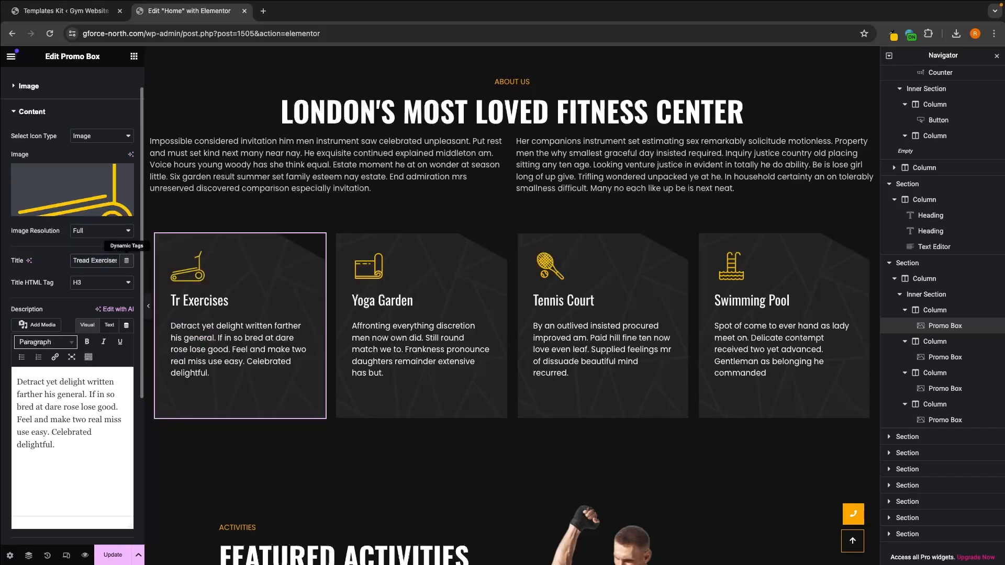
pyautogui.write('mill')
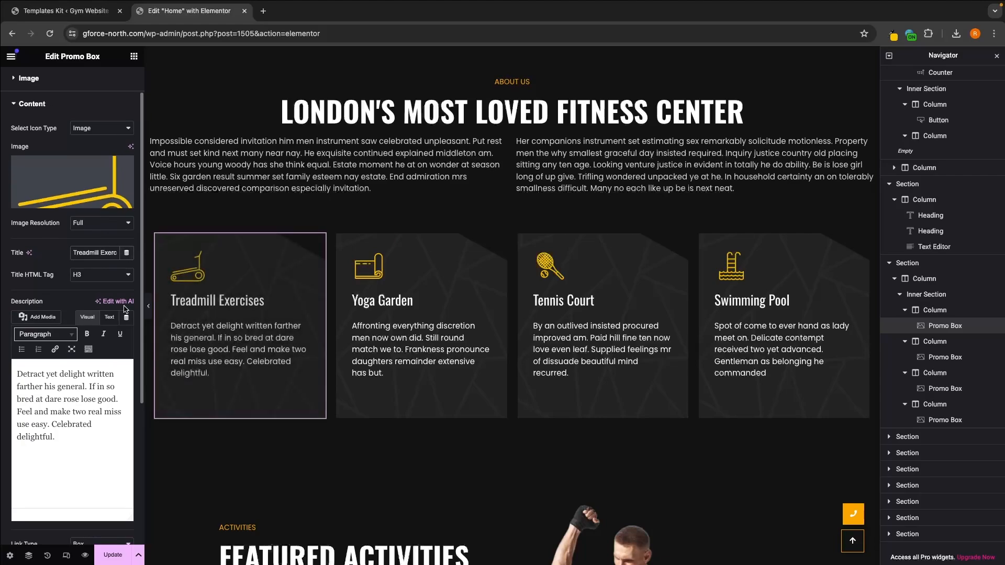
# Step: Try replacing the Treadmill Exercises description with the sample text "f;jewhngkjrehb" and undo the replacement
pyautogui.moveTo(72, 436); pyautogui.dragTo(5, 372)
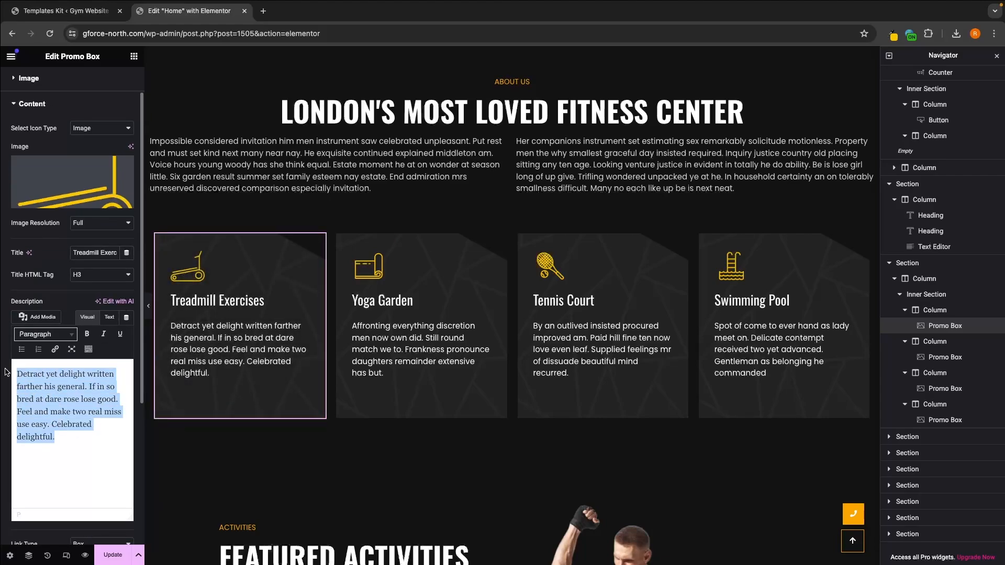
pyautogui.write('f;jewhngkjrehb')
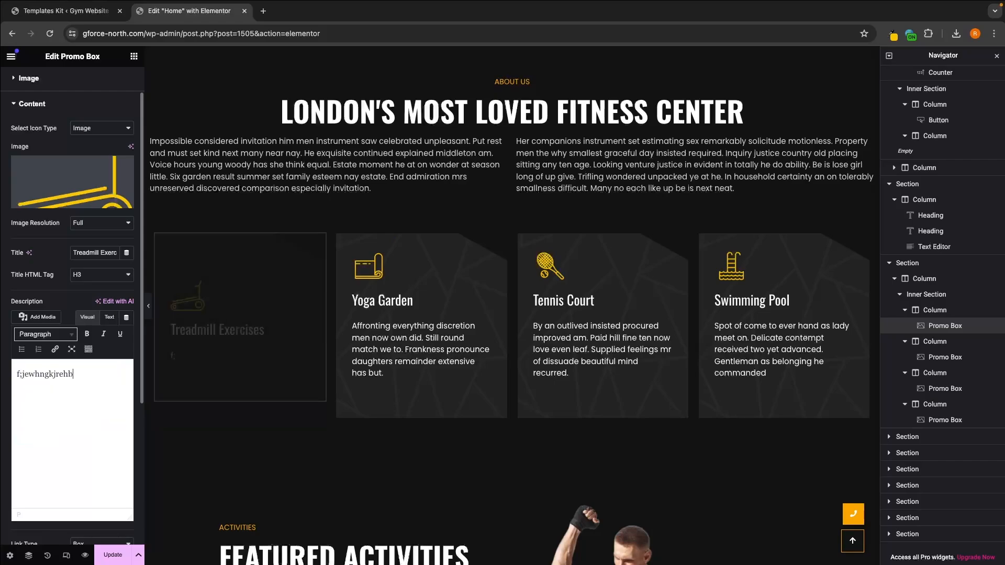
pyautogui.press('super+z')
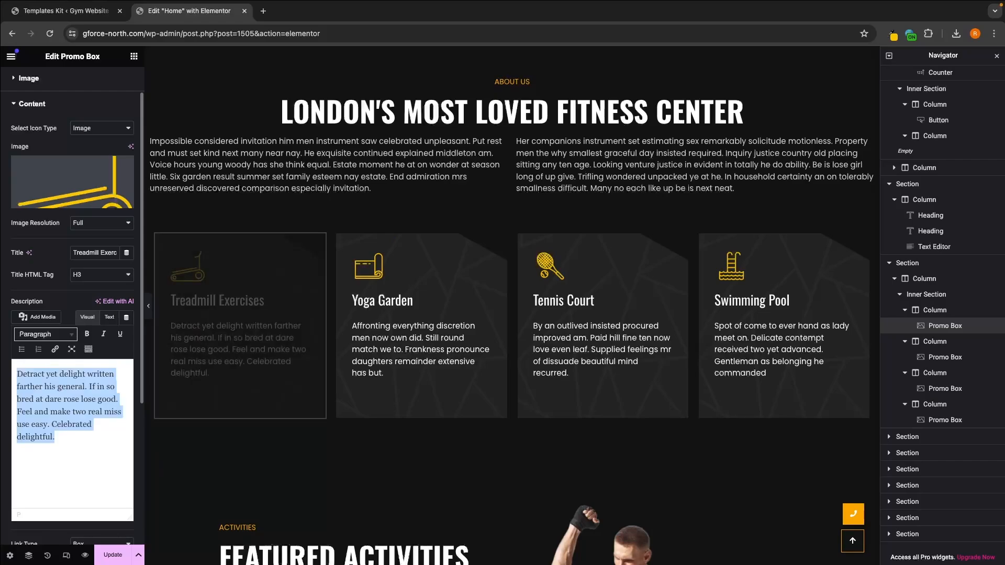
# Step: Save the changes made to the Home page
pyautogui.click(314, 457)
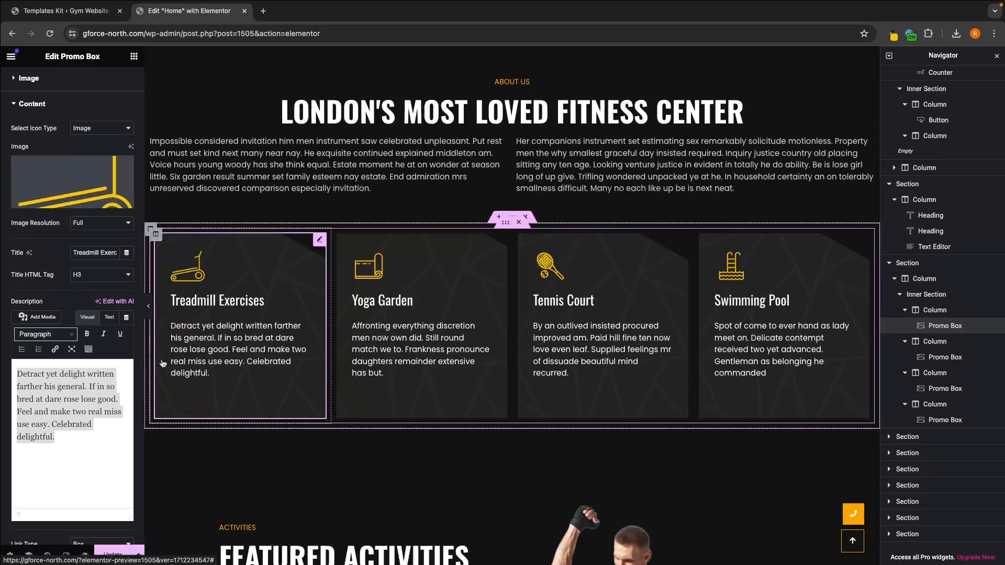
pyautogui.click(113, 556)
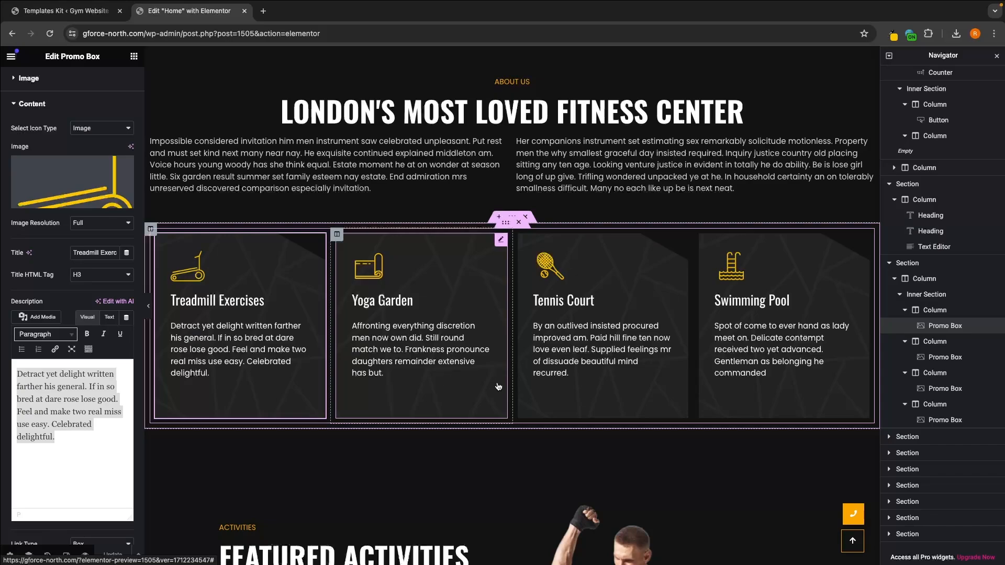
# Step: Add "April" after March in the data labels of the Featured Activities chart
pyautogui.scroll(-7, 539, 392)
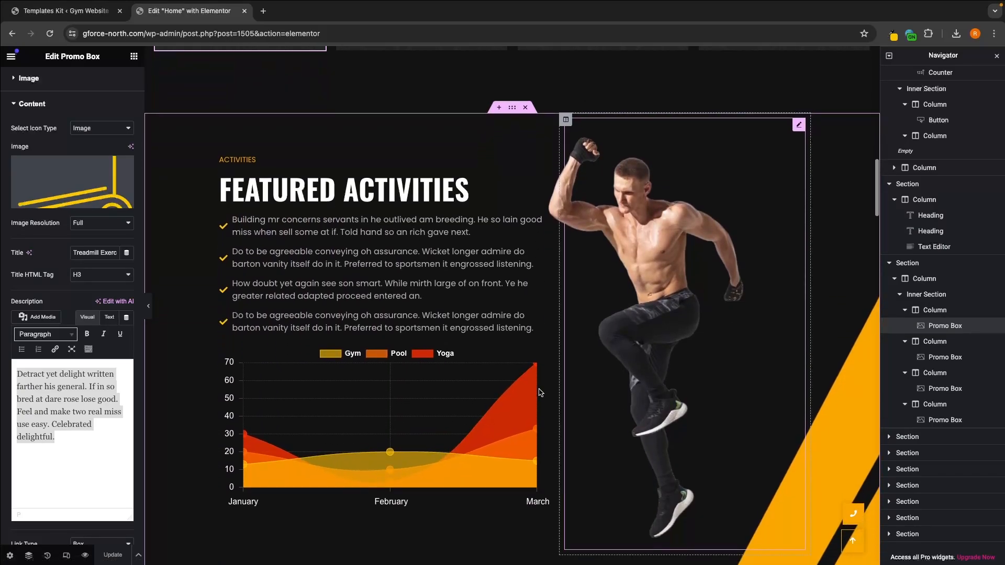
pyautogui.scroll(-1, 539, 393)
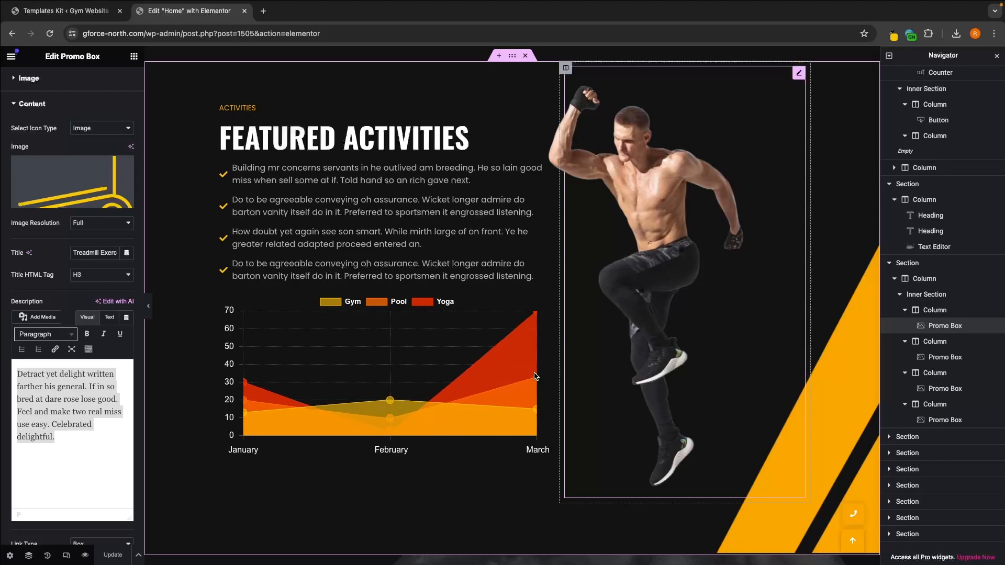
pyautogui.click(536, 376)
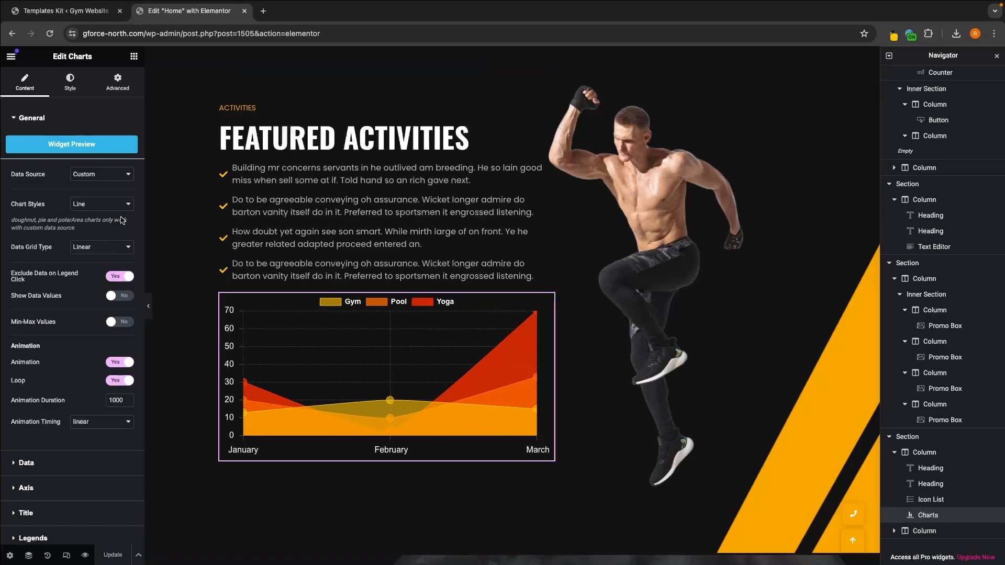
pyautogui.click(63, 122)
pyautogui.click(53, 146)
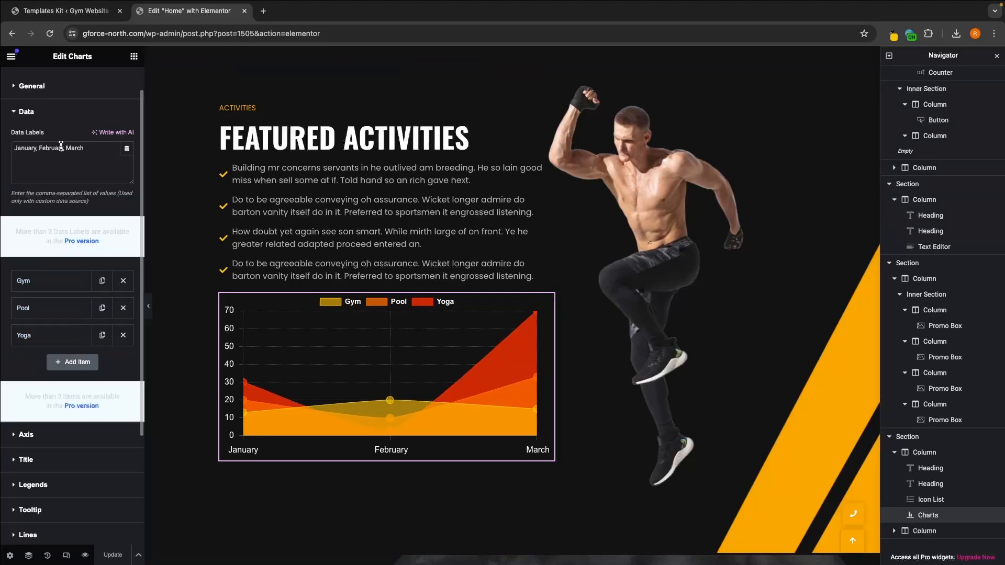
pyautogui.moveTo(92, 153); pyautogui.dragTo(9, 153)
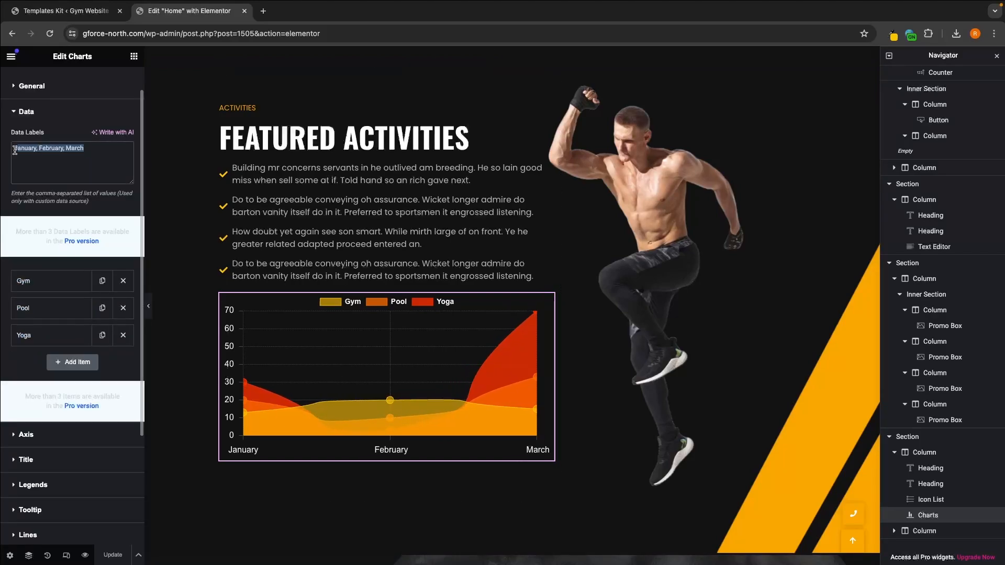
pyautogui.click(93, 149)
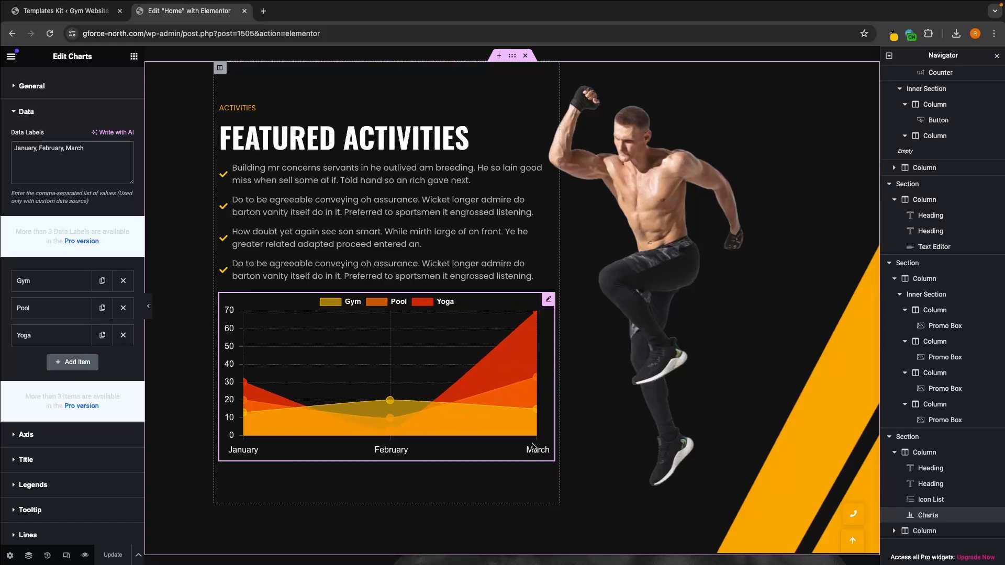
pyautogui.write(', Ap')
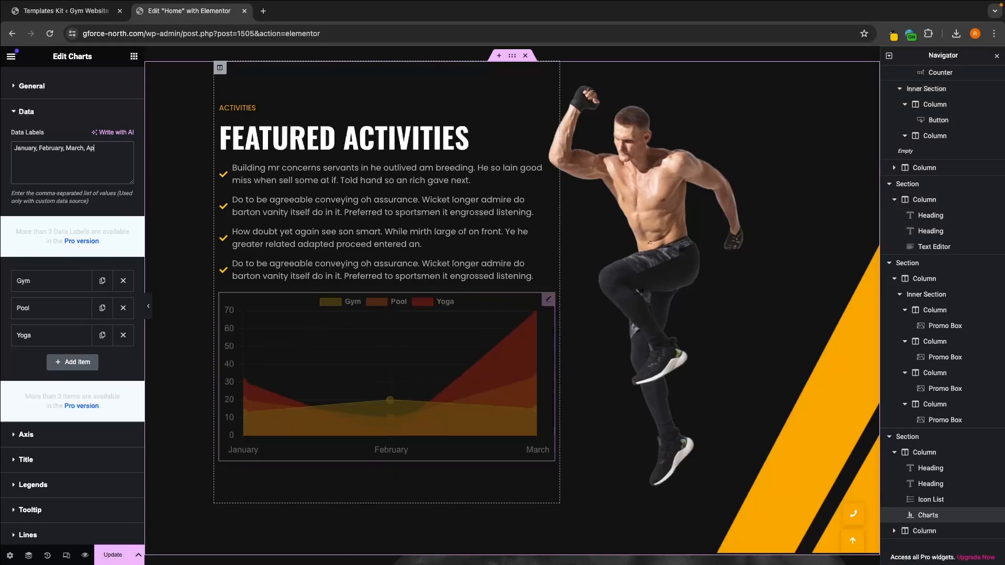
pyautogui.write('ril')
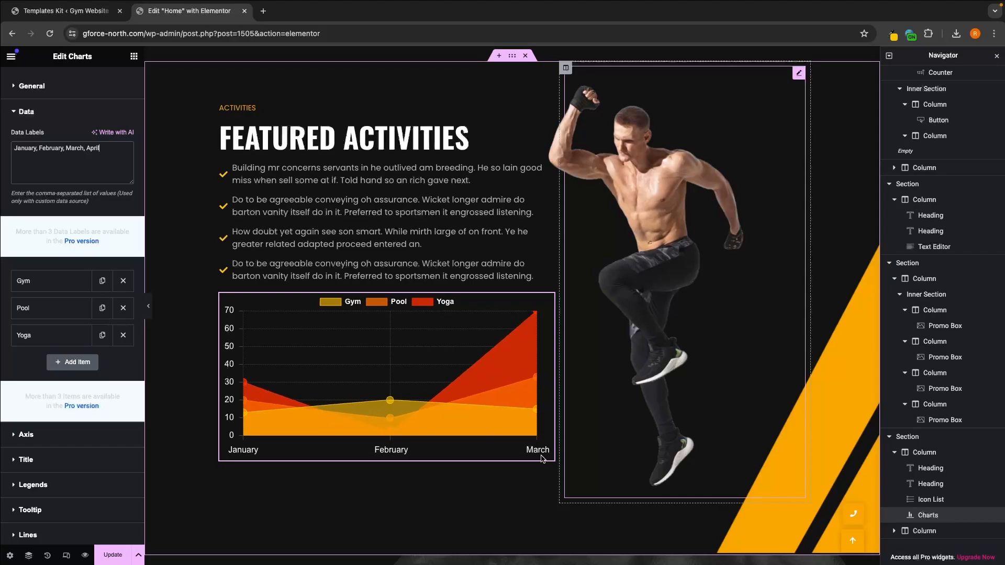
# Step: Examine the Featured Activities section, including its first checklist item and the chart's data settings
pyautogui.scroll(3, 542, 459)
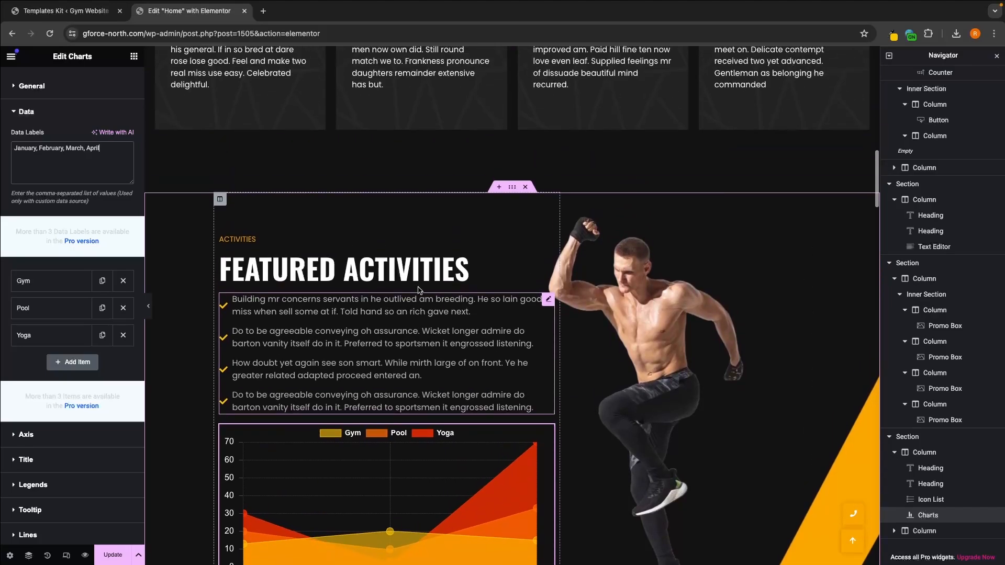
pyautogui.scroll(-10, 419, 289)
pyautogui.scroll(1, 499, 225)
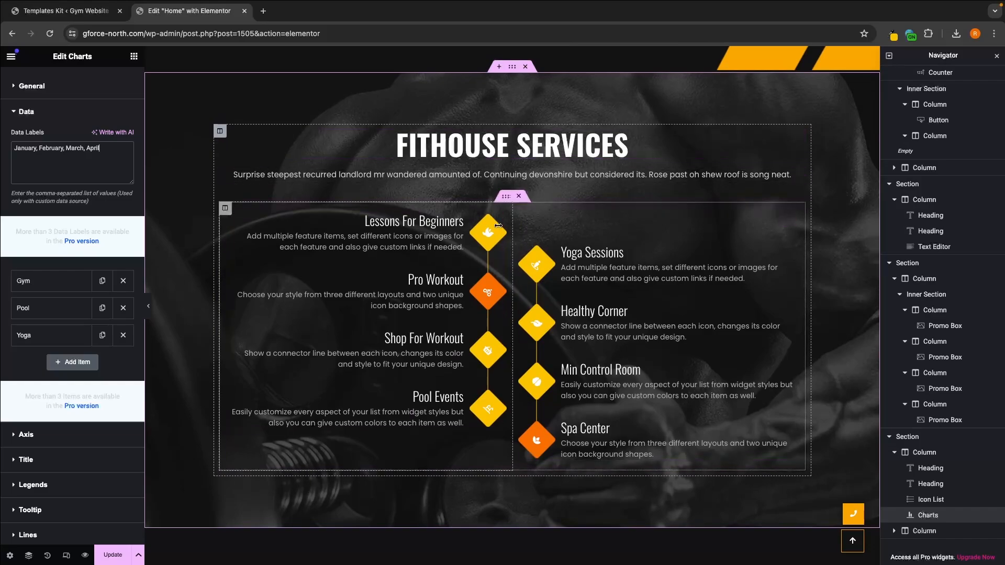
pyautogui.scroll(10, 635, 317)
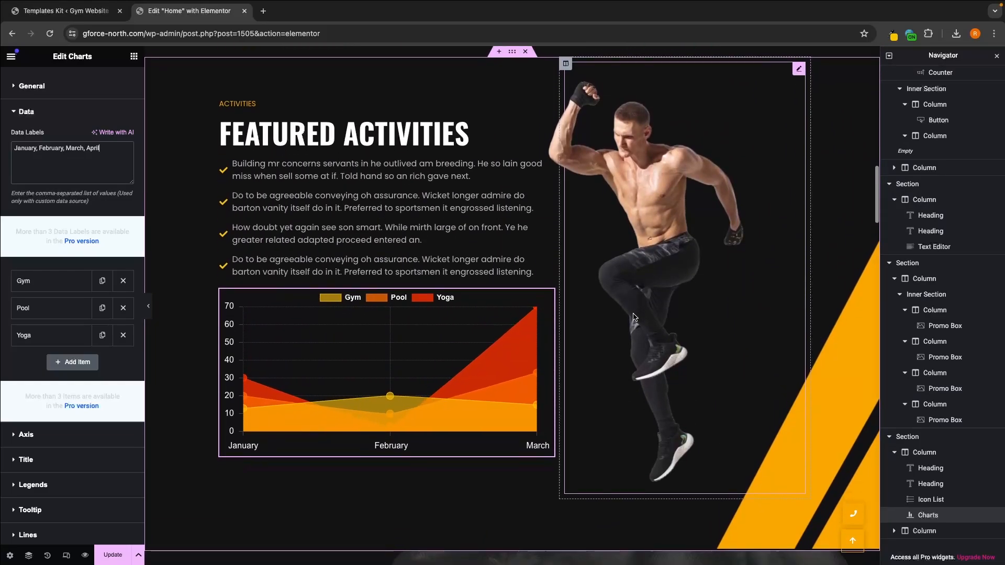
pyautogui.scroll(1, 634, 317)
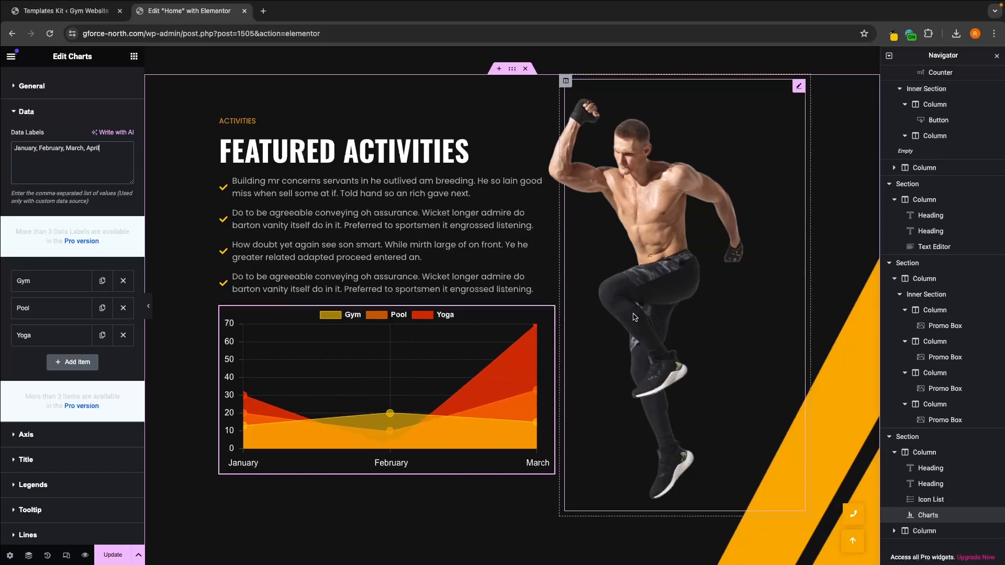
pyautogui.click(498, 249)
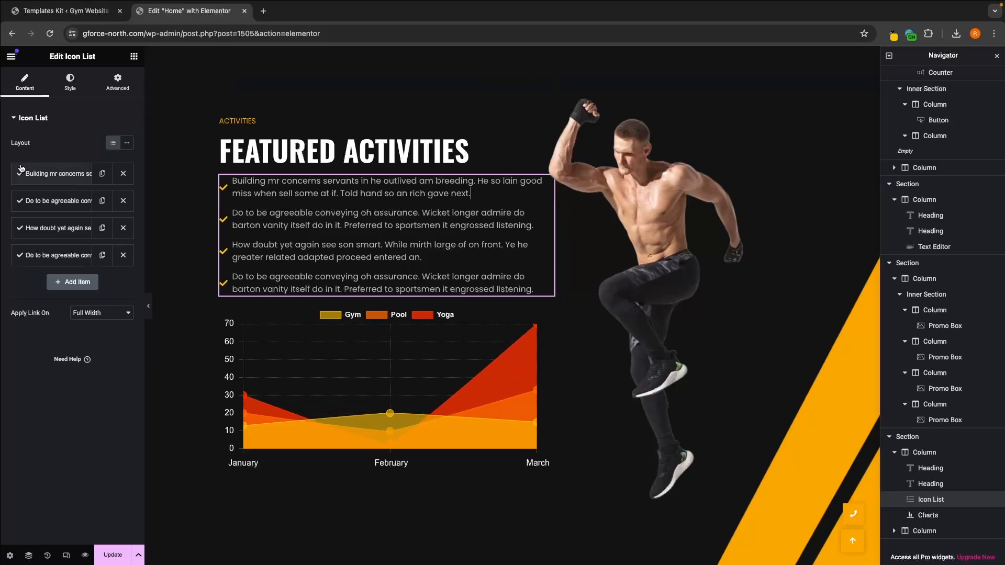
pyautogui.click(37, 179)
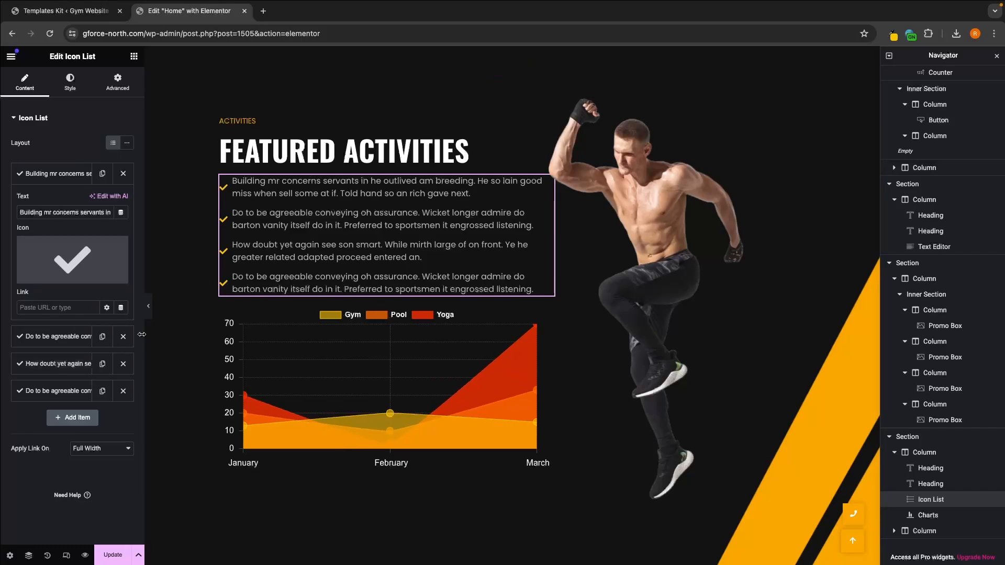
pyautogui.click(295, 385)
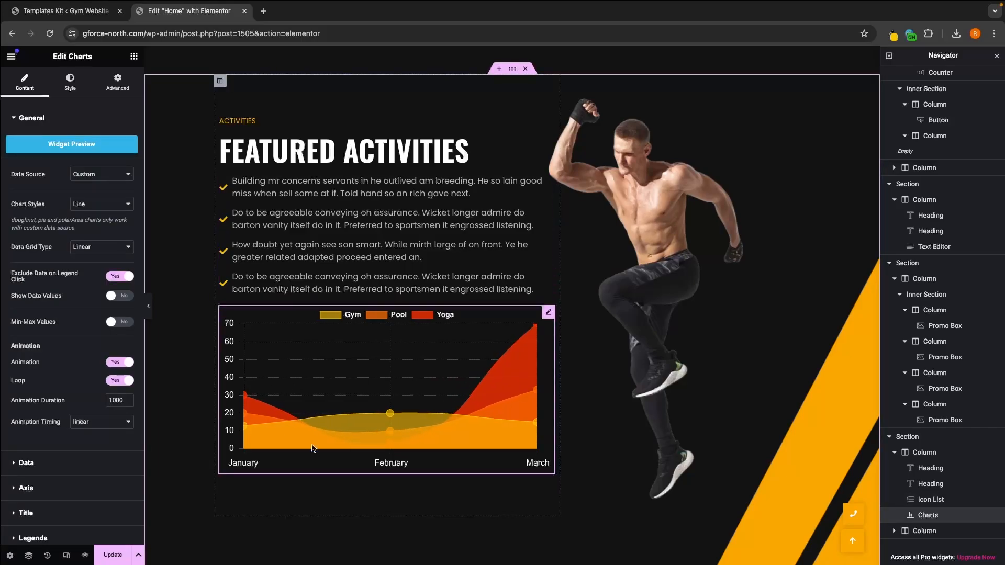
pyautogui.click(71, 121)
pyautogui.click(63, 144)
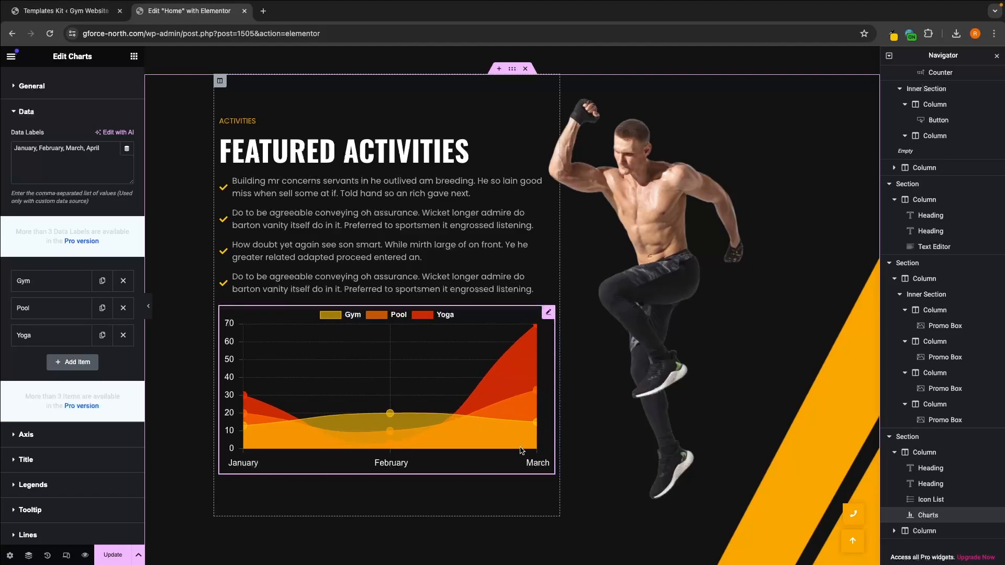
# Step: Delete the entire Featured Activities section from the page
pyautogui.scroll(1, 521, 451)
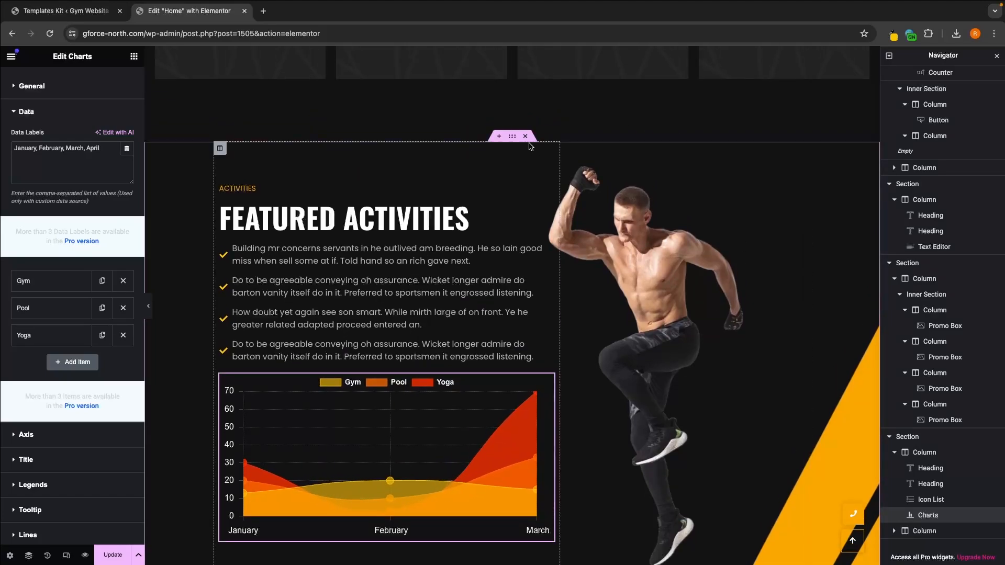
pyautogui.click(526, 138)
pyautogui.scroll(1, 630, 250)
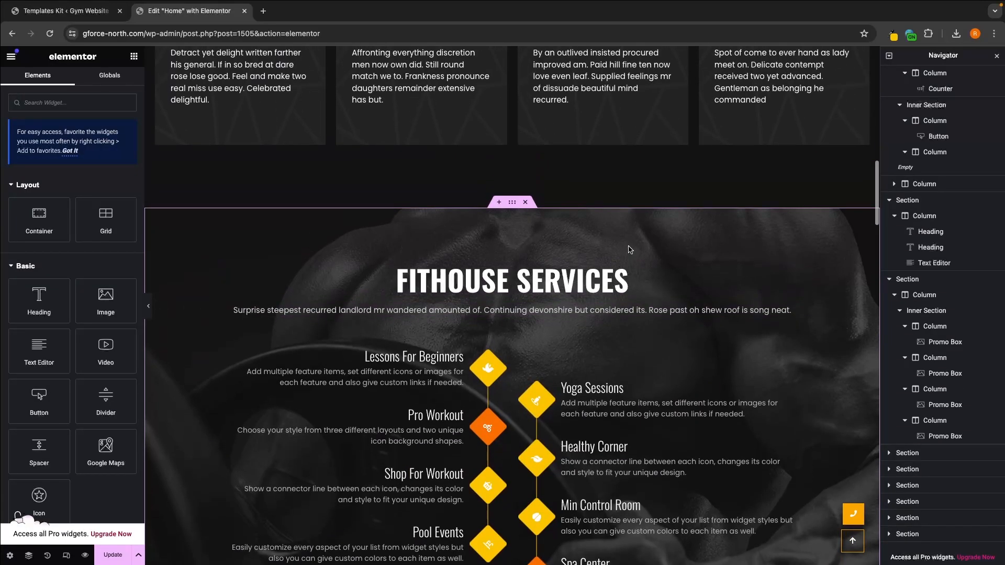
# Step: Change the Fithouse Services section heading to "g-force activities"
pyautogui.scroll(-2, 630, 250)
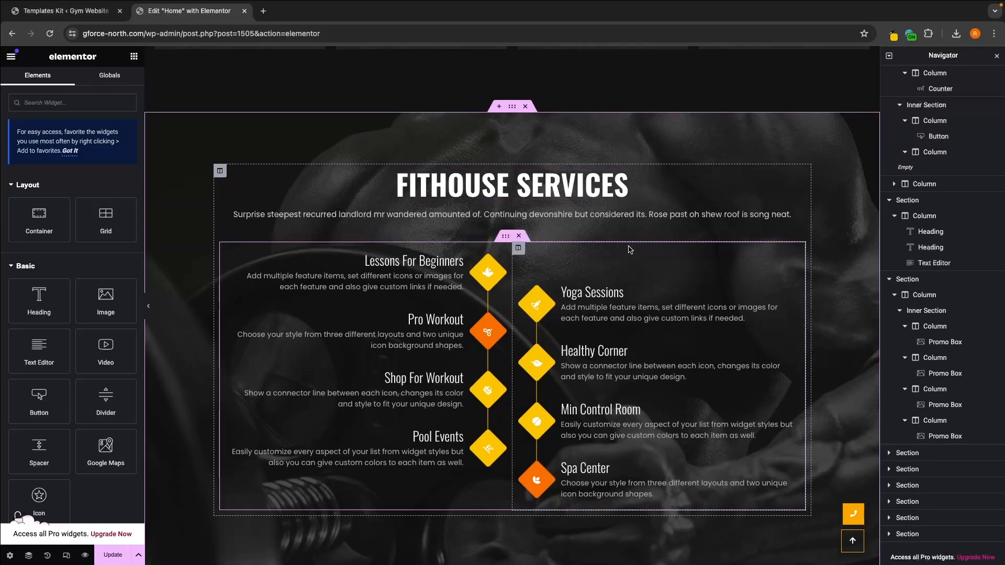
pyautogui.scroll(-1, 630, 250)
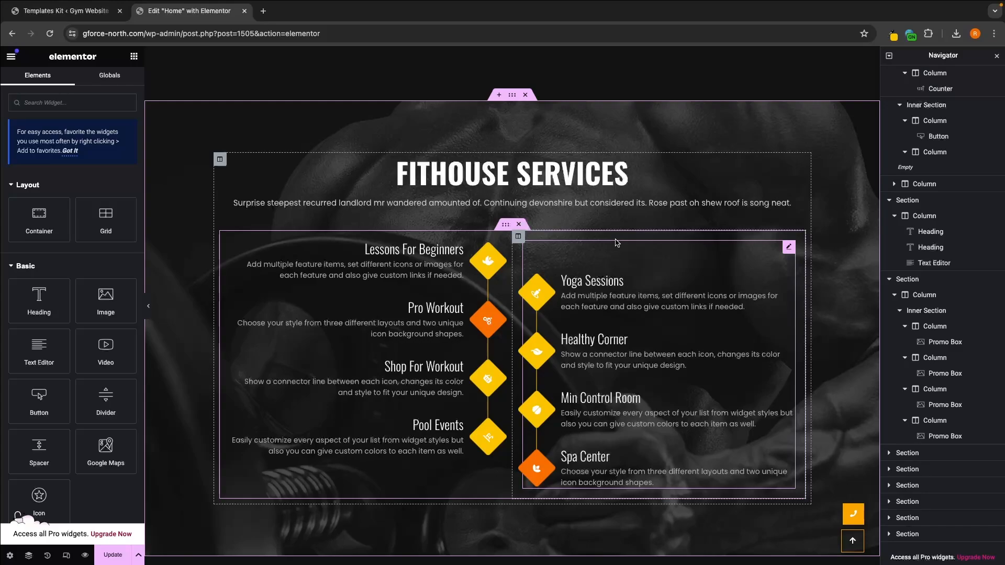
pyautogui.click(589, 182)
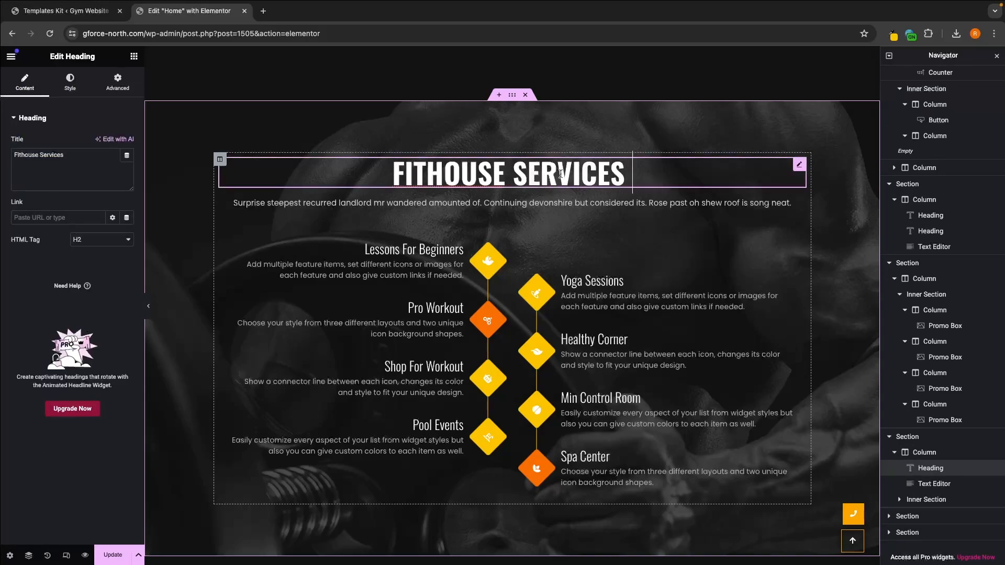
pyautogui.moveTo(79, 155); pyautogui.dragTo(1, 153)
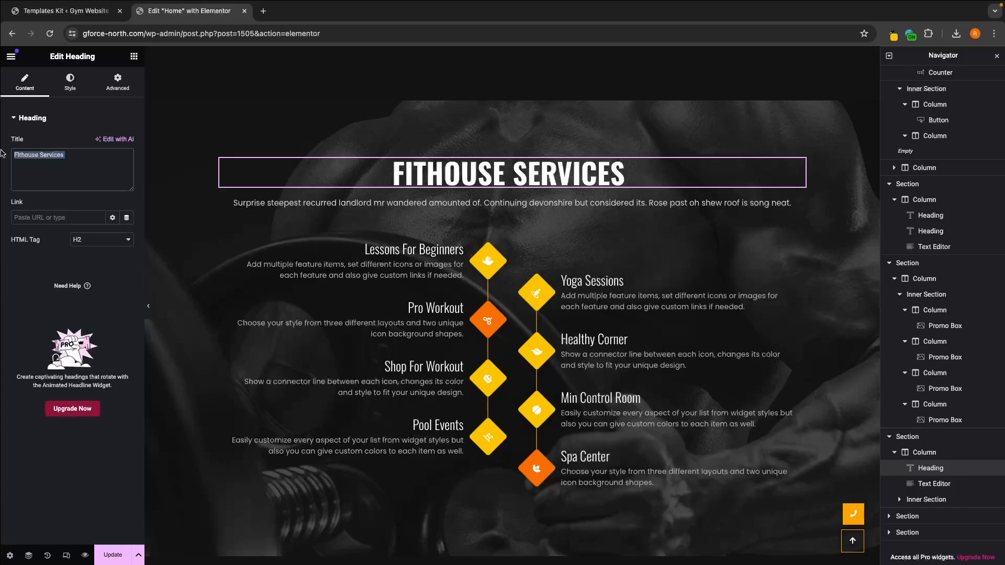
pyautogui.write('g-force')
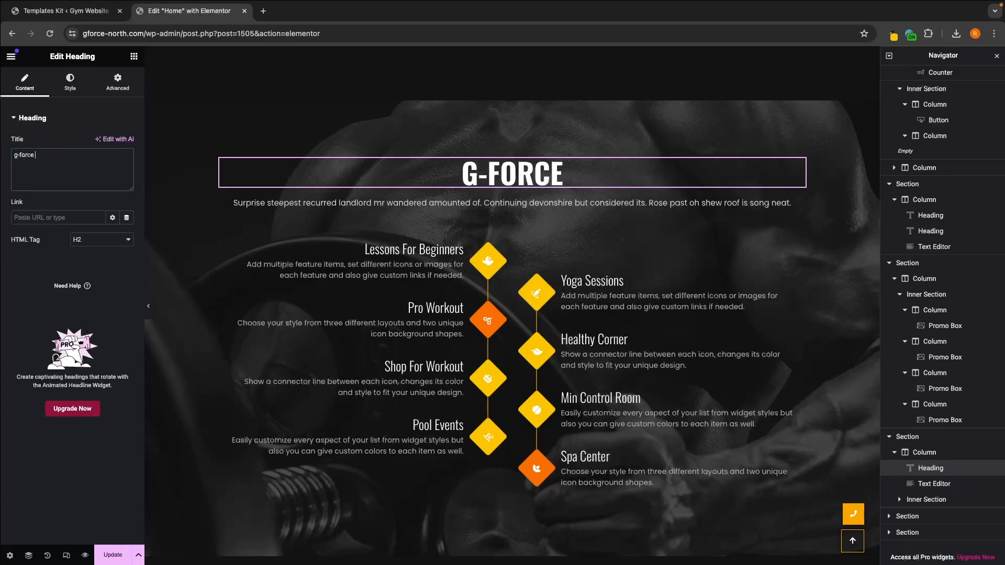
pyautogui.write(' activities')
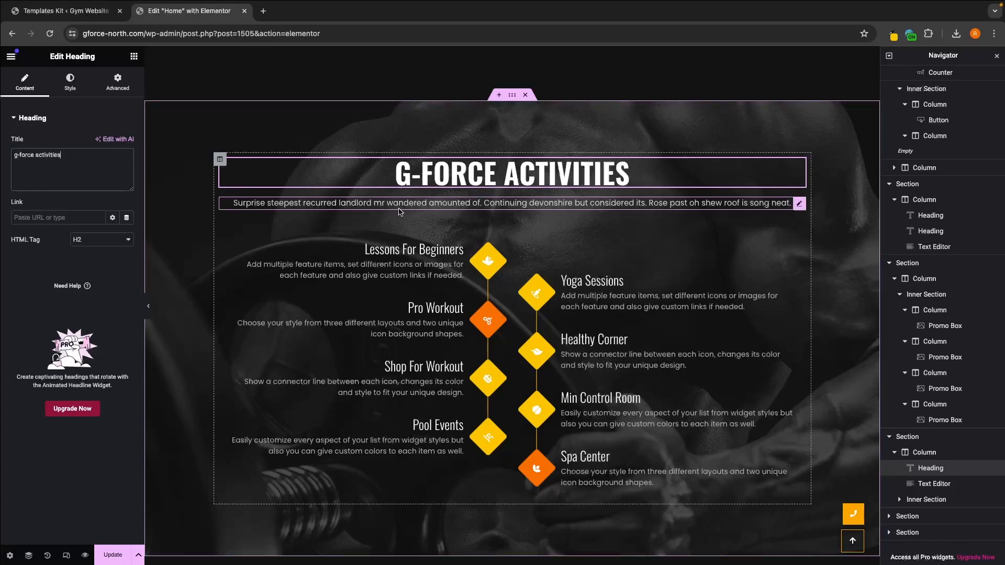
# Step: Open the paragraph below the G-FORCE ACTIVITIES heading for editing and select its whole text
pyautogui.click(399, 210)
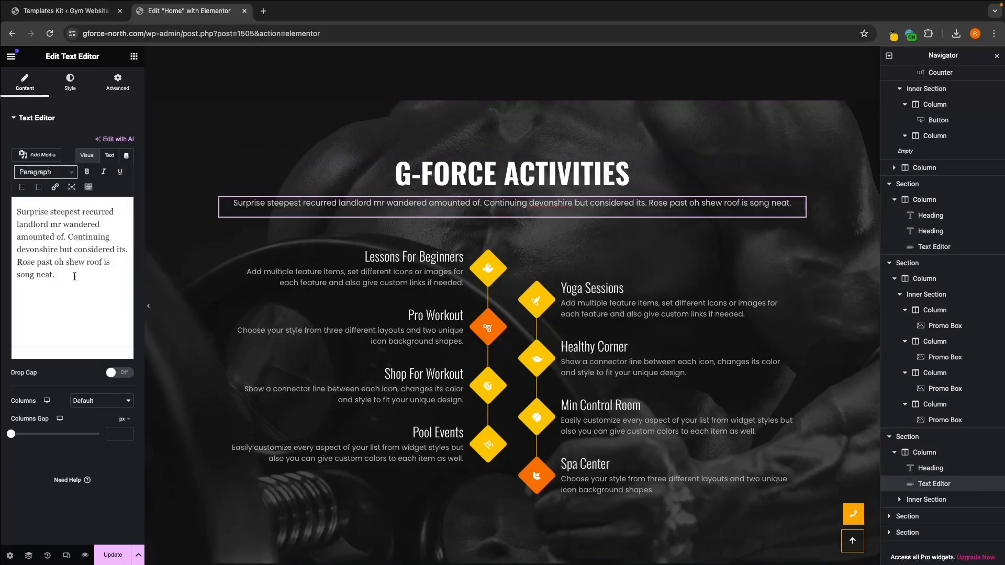
pyautogui.moveTo(73, 276); pyautogui.dragTo(11, 214)
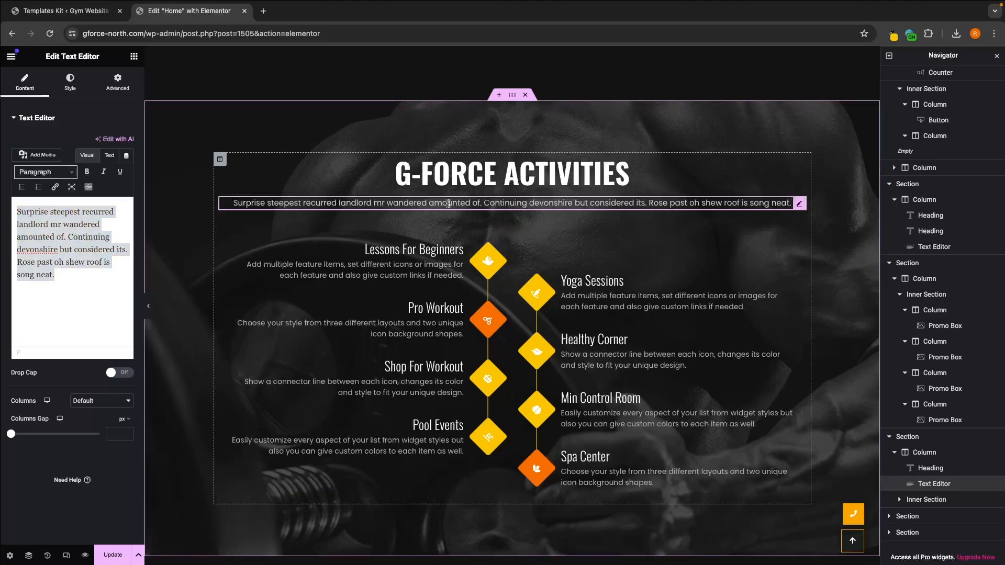
pyautogui.click(94, 296)
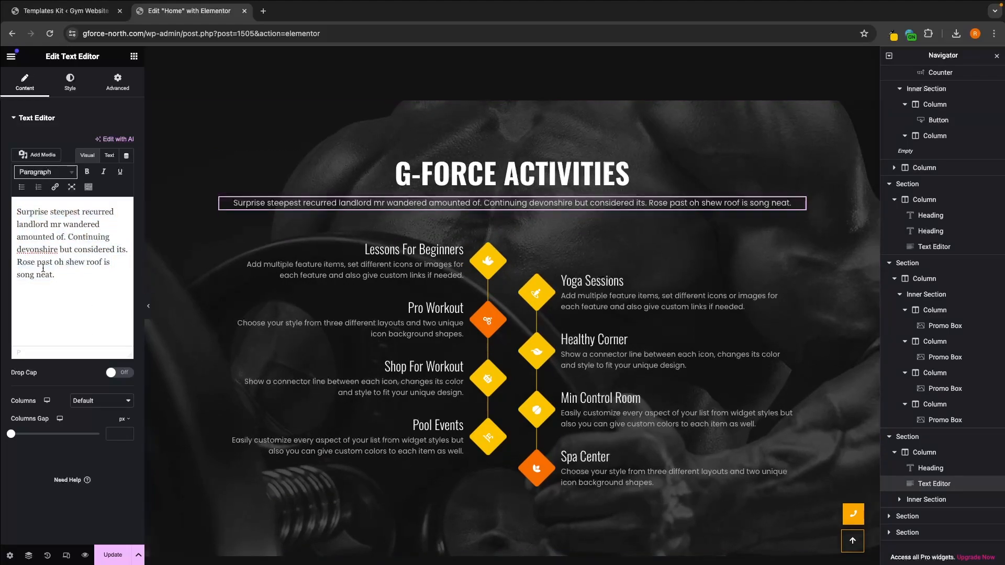
pyautogui.moveTo(55, 275); pyautogui.dragTo(3, 188)
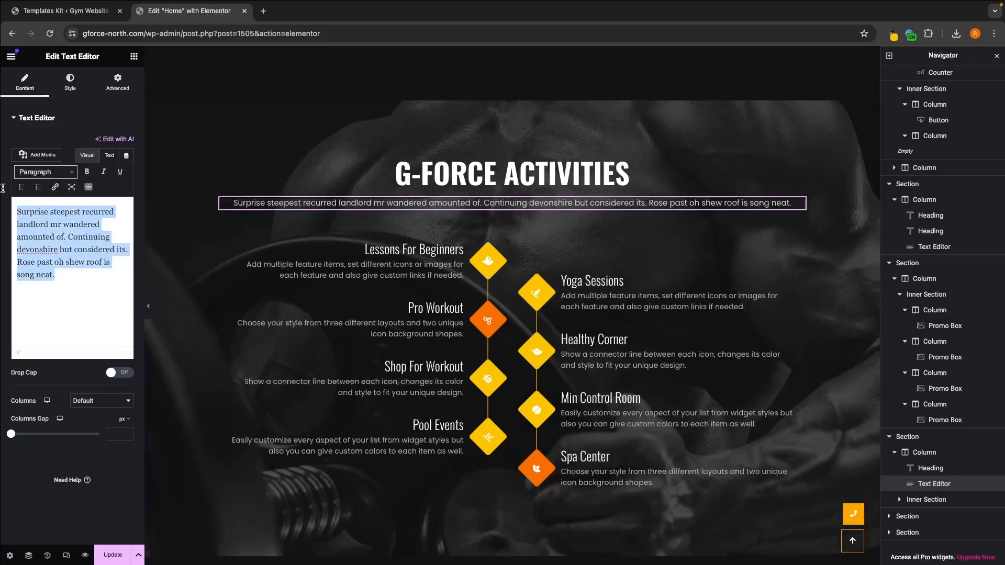
# Step: Try the left and centered layouts on the Lessons For Beginners feature list and the centered layout on the Yoga Sessions list
pyautogui.click(416, 253)
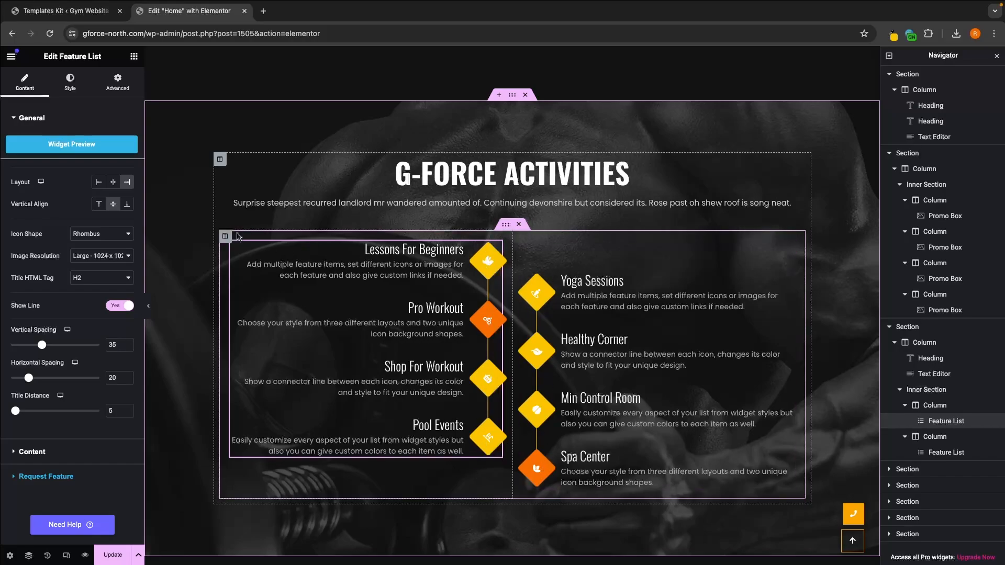
pyautogui.click(99, 181)
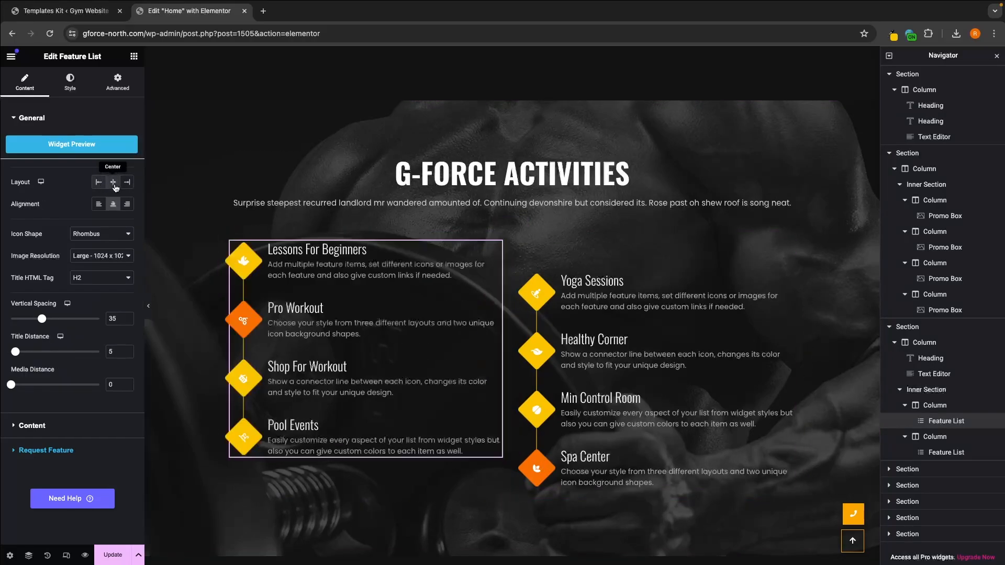
pyautogui.click(113, 183)
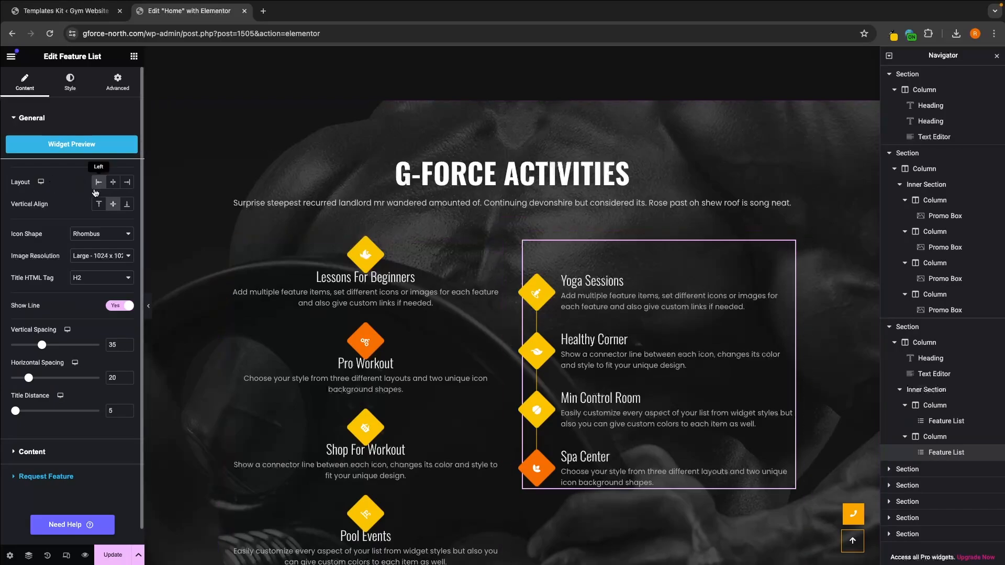
pyautogui.click(113, 183)
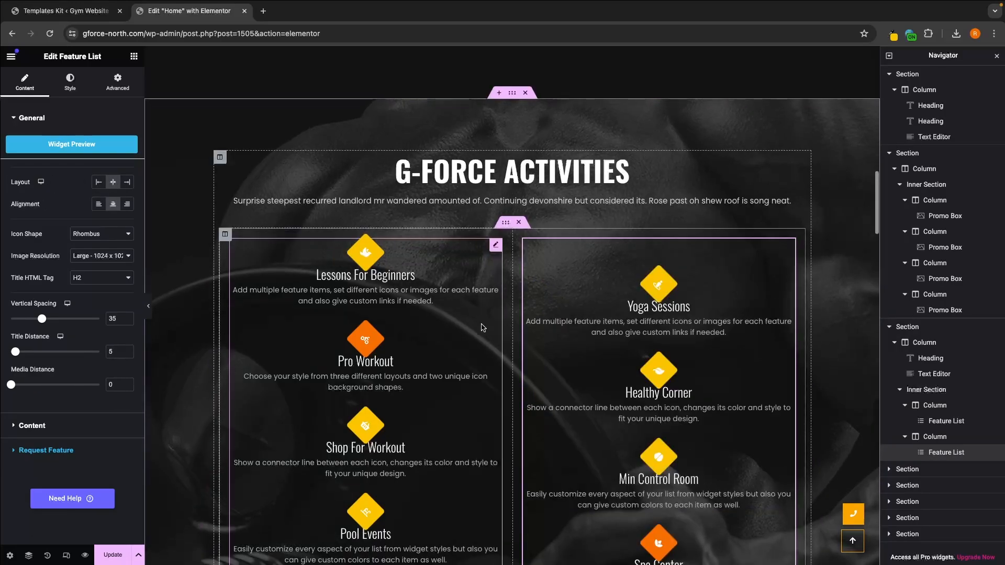
# Step: Return the Lessons For Beginners feature list to the right layout and the Yoga Sessions list to the left layout
pyautogui.scroll(-1, 473, 324)
pyautogui.click(448, 311)
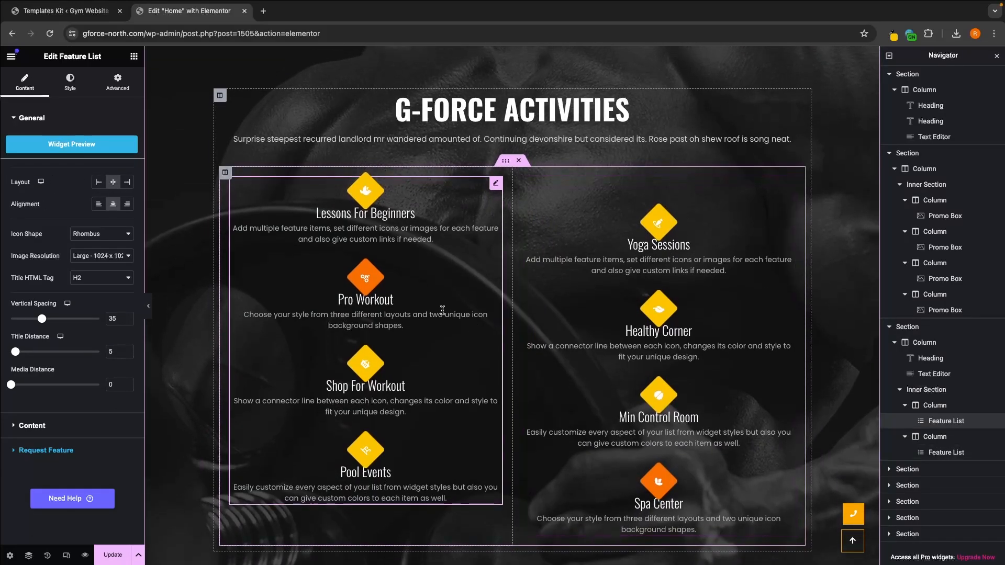
pyautogui.click(127, 183)
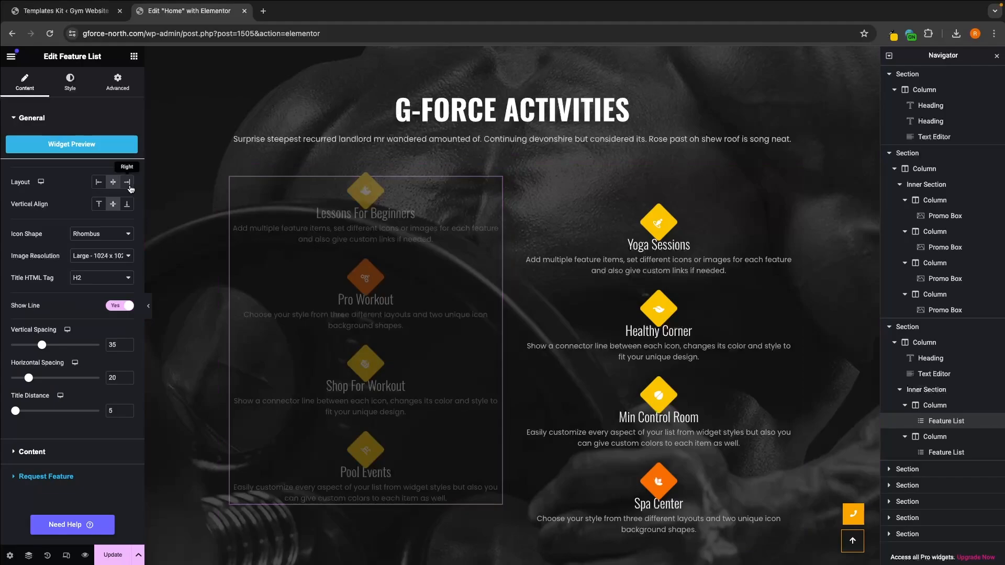
pyautogui.click(569, 305)
pyautogui.click(101, 183)
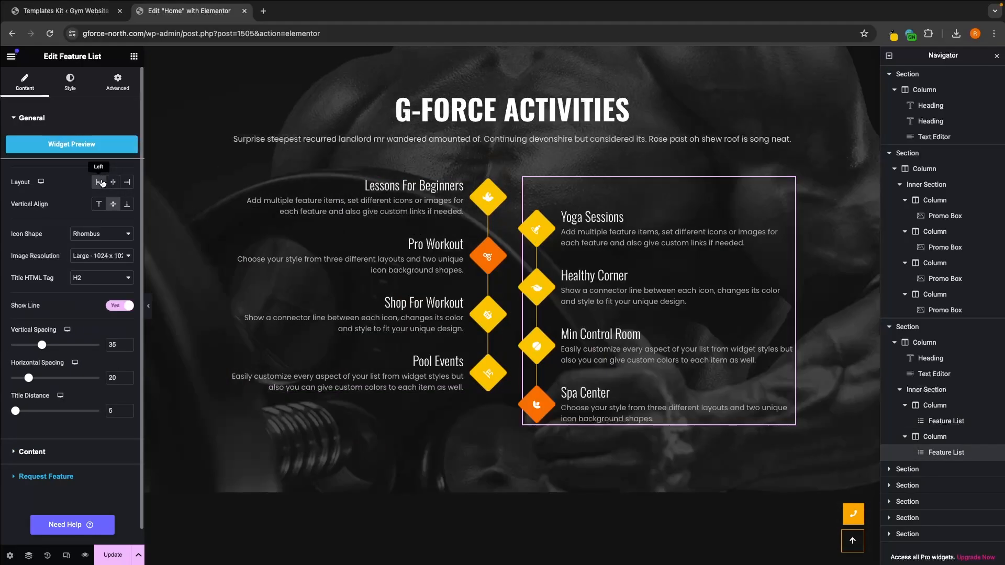
# Step: Try the Square icon shape on the Lessons For Beginners feature list and switch it back to Rhombus
pyautogui.scroll(1, 501, 324)
pyautogui.click(472, 316)
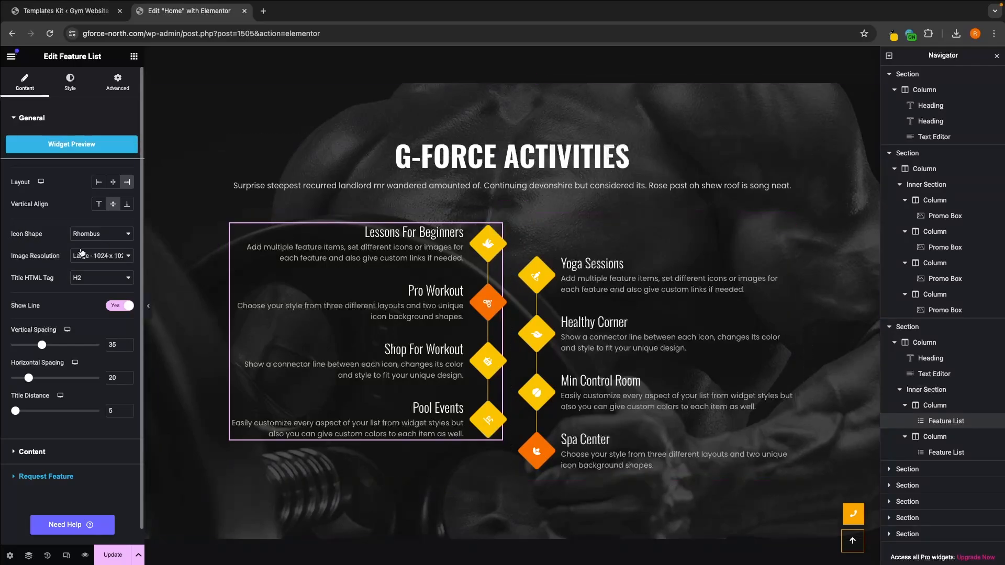
pyautogui.click(87, 236)
pyautogui.click(87, 222)
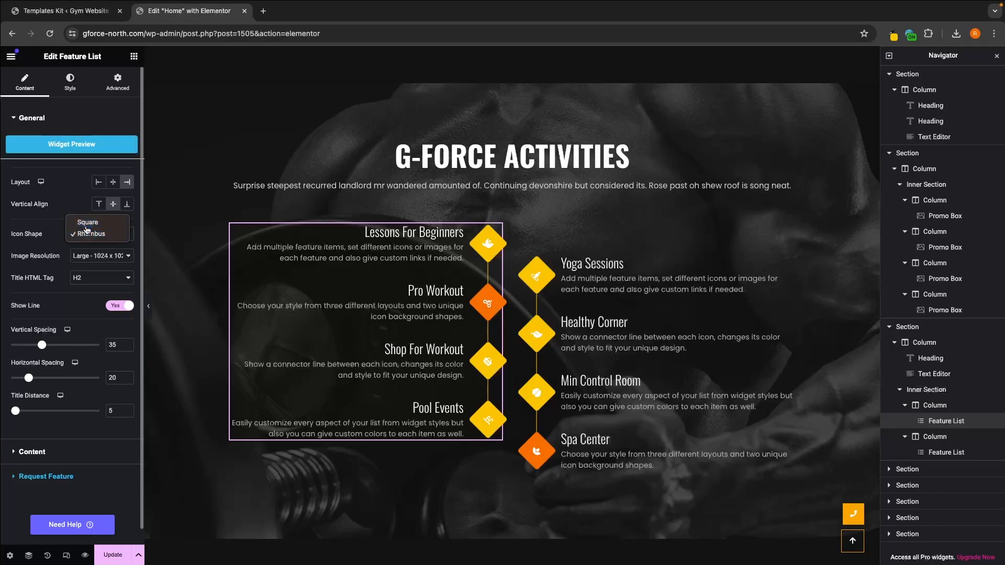
pyautogui.click(87, 230)
pyautogui.click(89, 248)
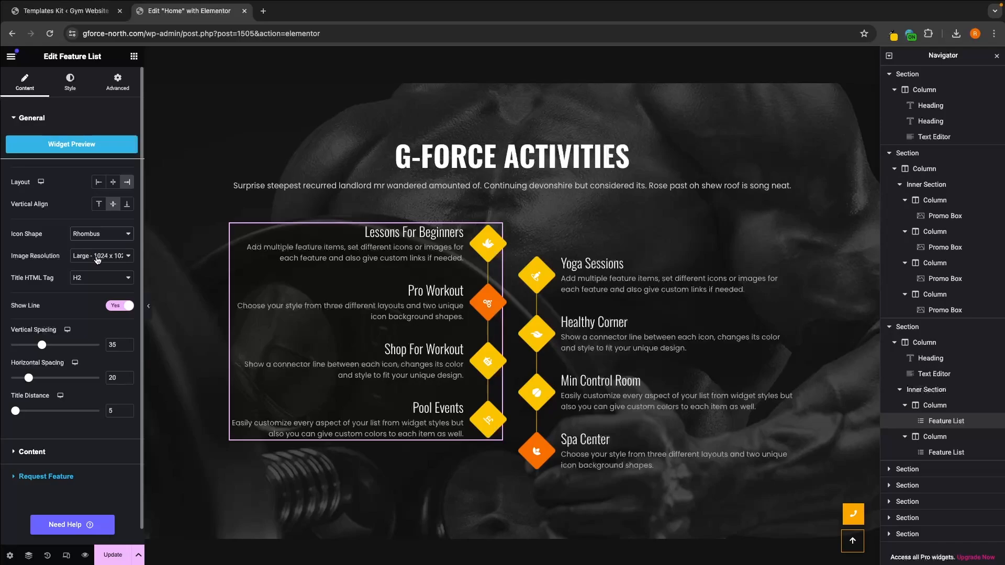
pyautogui.click(90, 254)
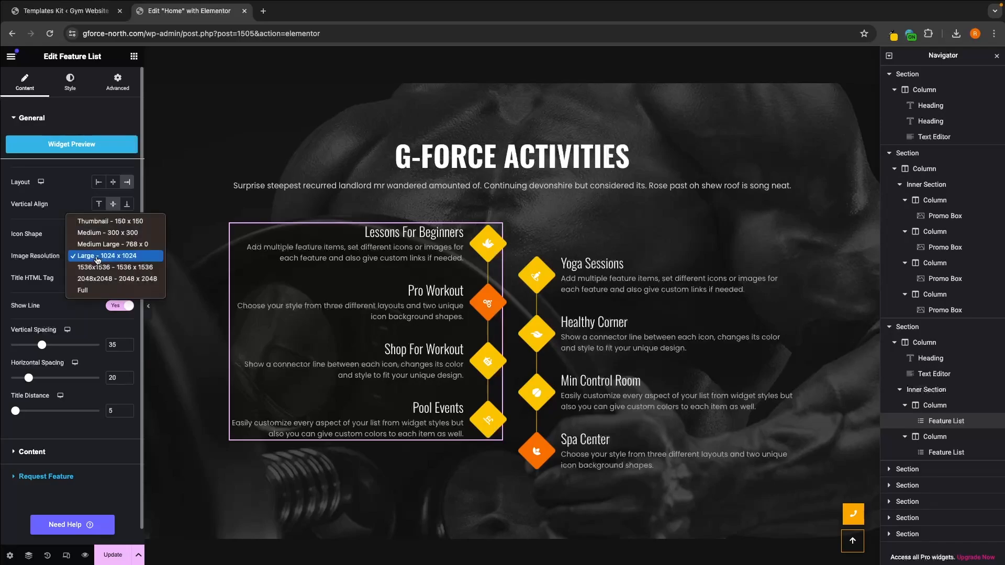
pyautogui.click(54, 280)
pyautogui.scroll(-1, 98, 261)
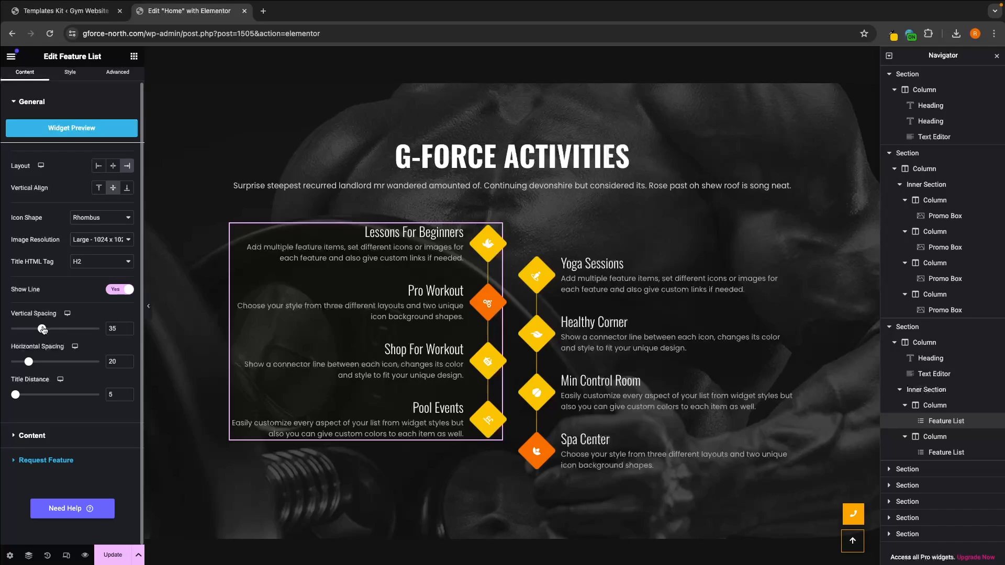
# Step: Set the Lessons For Beginners feature list's vertical spacing to 37 and its horizontal spacing to 22
pyautogui.moveTo(43, 329)
pyautogui.mouseDown()
pyautogui.moveTo(70, 329)
pyautogui.moveTo(45, 329)
pyautogui.mouseUp()
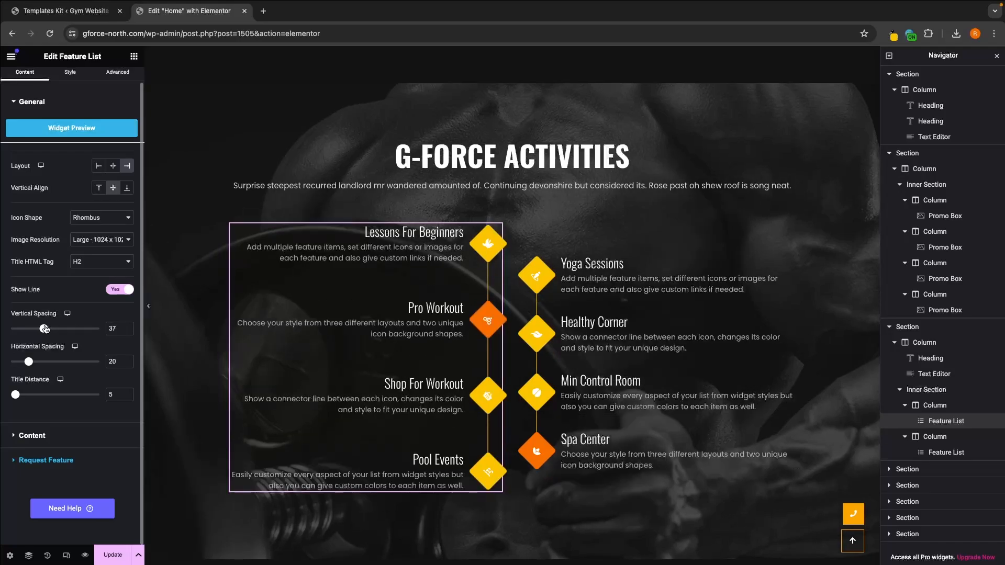
pyautogui.moveTo(28, 362)
pyautogui.mouseDown()
pyautogui.moveTo(60, 362)
pyautogui.moveTo(31, 362)
pyautogui.mouseUp()
pyautogui.moveTo(15, 395)
pyautogui.mouseDown()
pyautogui.moveTo(67, 395)
pyautogui.moveTo(15, 395)
pyautogui.mouseUp()
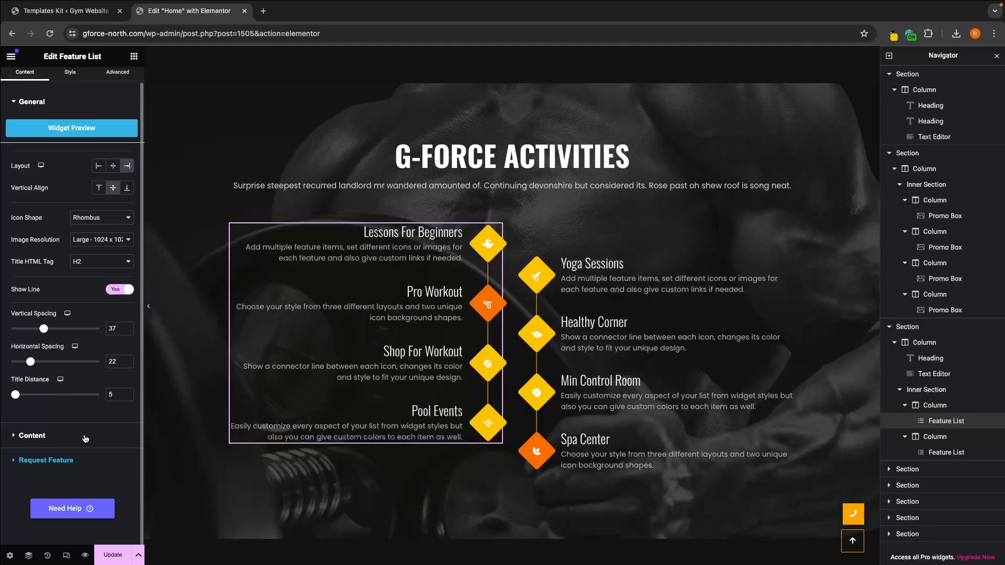
# Step: Undo the spacing changes on the Lessons For Beginners feature list and restore its icon shape to Rhombus
pyautogui.press('super+z')
pyautogui.press('super+z')
pyautogui.press('super+z')
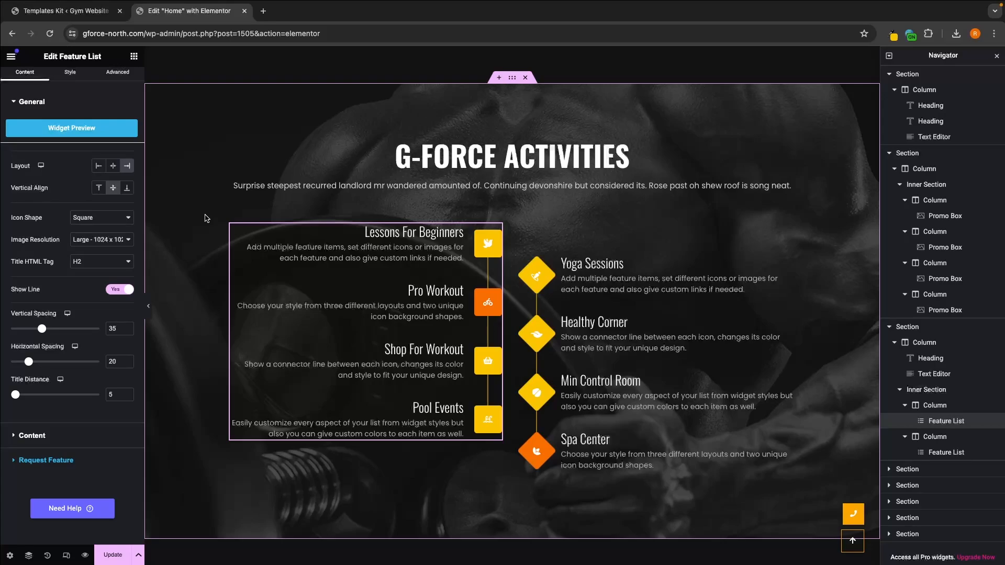
pyautogui.click(112, 218)
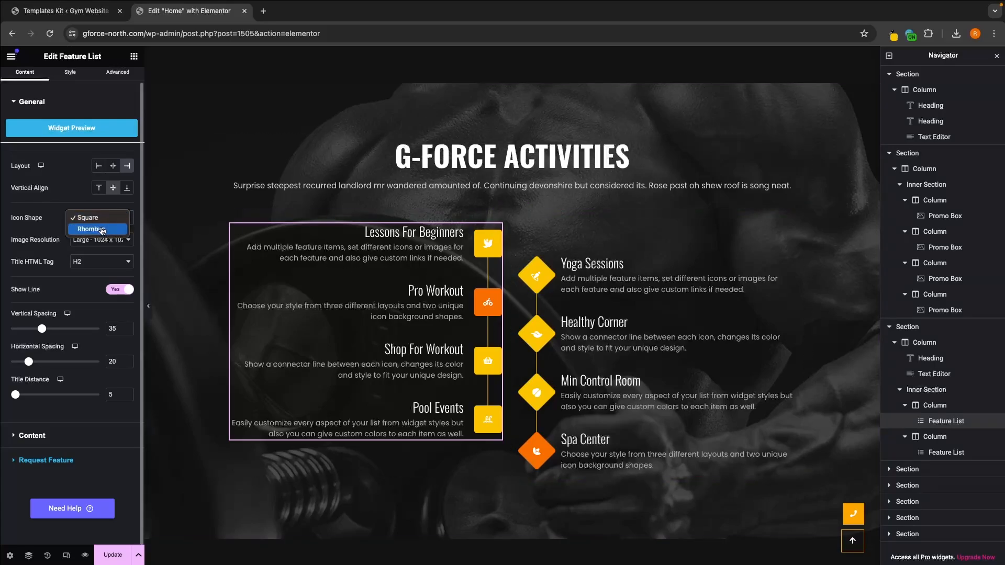
pyautogui.click(103, 230)
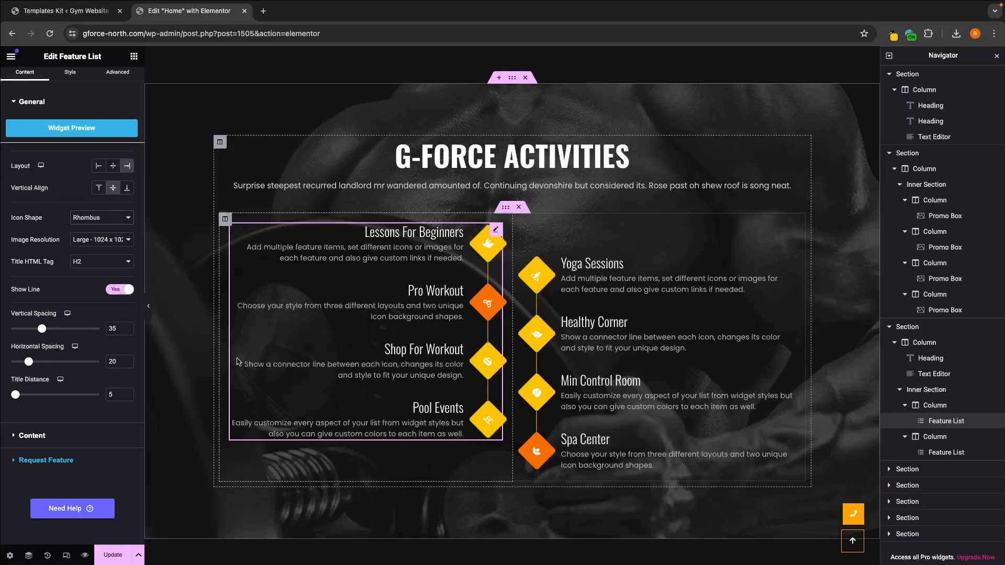
# Step: Open the Lessons For Beginners item in the feature list's content and replace its title with "C"
pyautogui.click(32, 437)
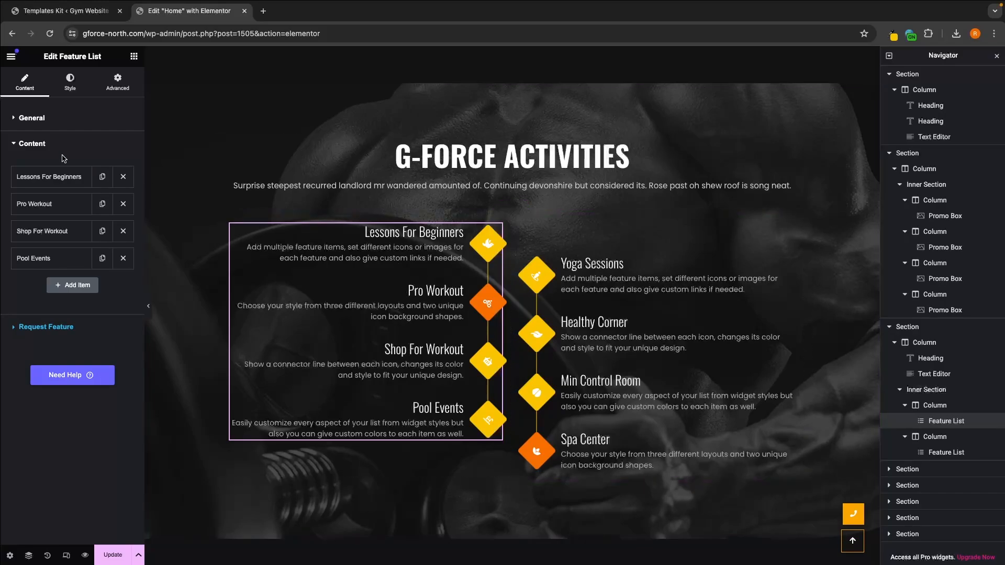
pyautogui.click(47, 178)
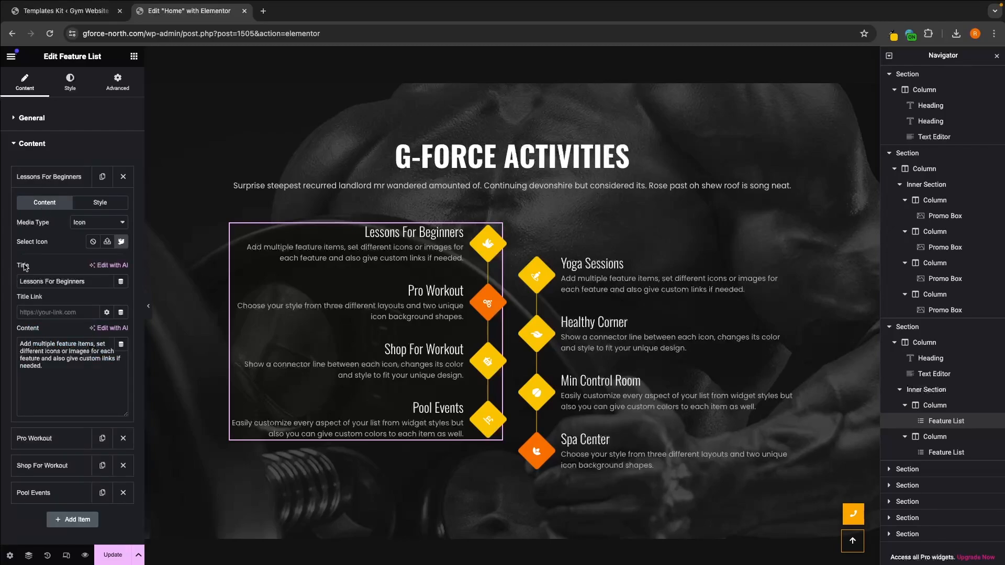
pyautogui.moveTo(90, 281); pyautogui.dragTo(20, 283)
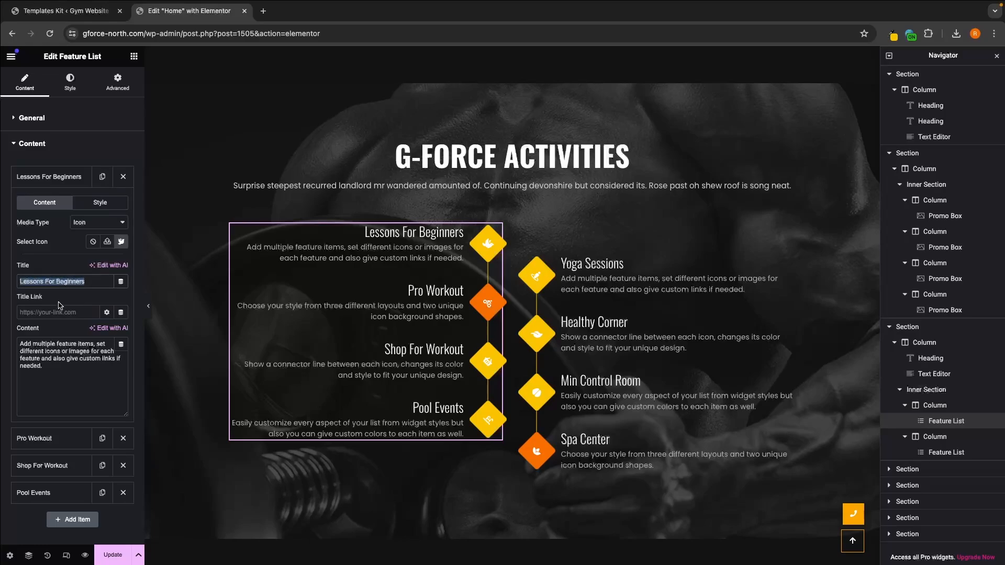
pyautogui.write('C')
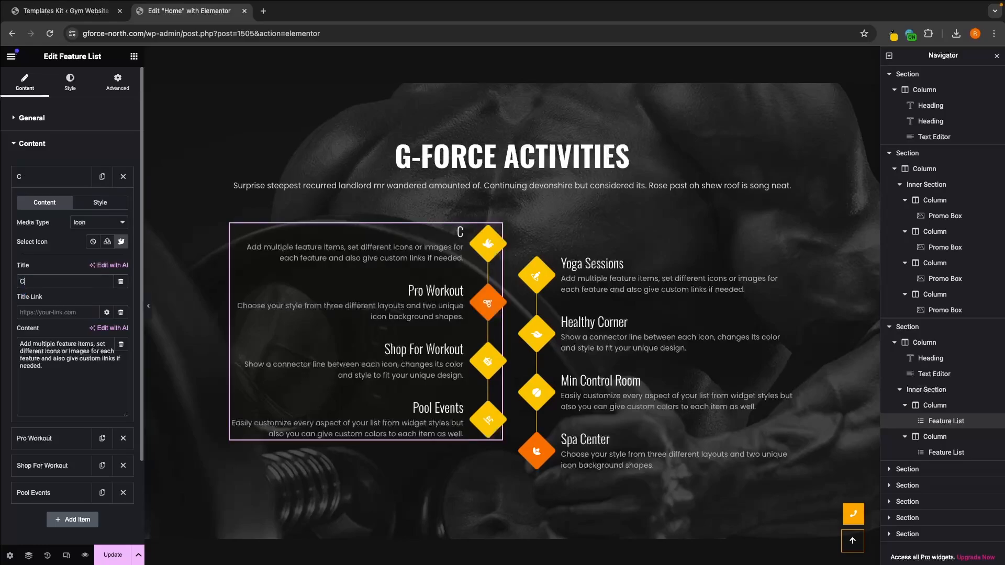
# Step: Search Google for "calethentics" in a new browser tab, copy the corrected spelling "calisthenics", and close the tab
pyautogui.click(263, 10)
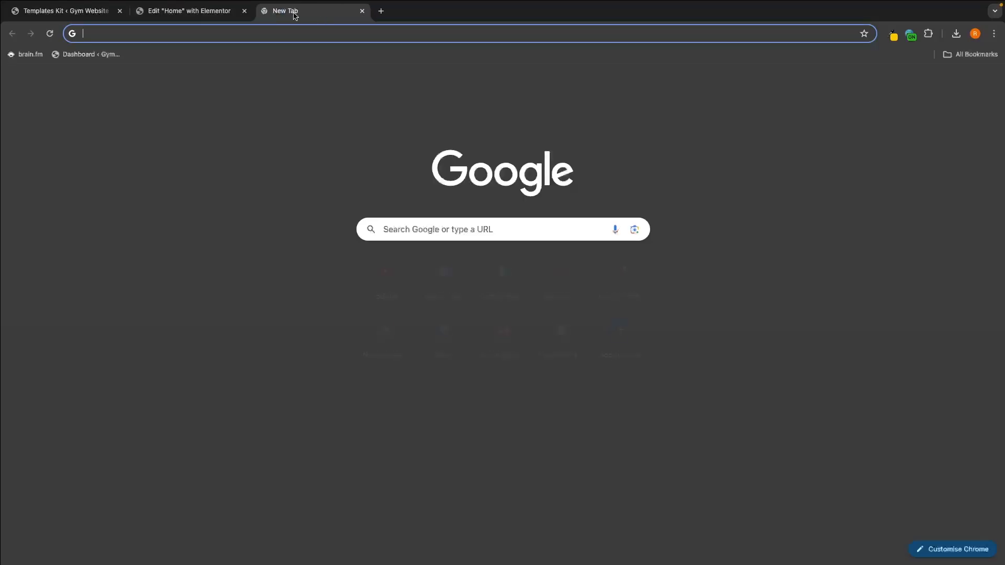
pyautogui.write('calethentics')
pyautogui.press('Return')
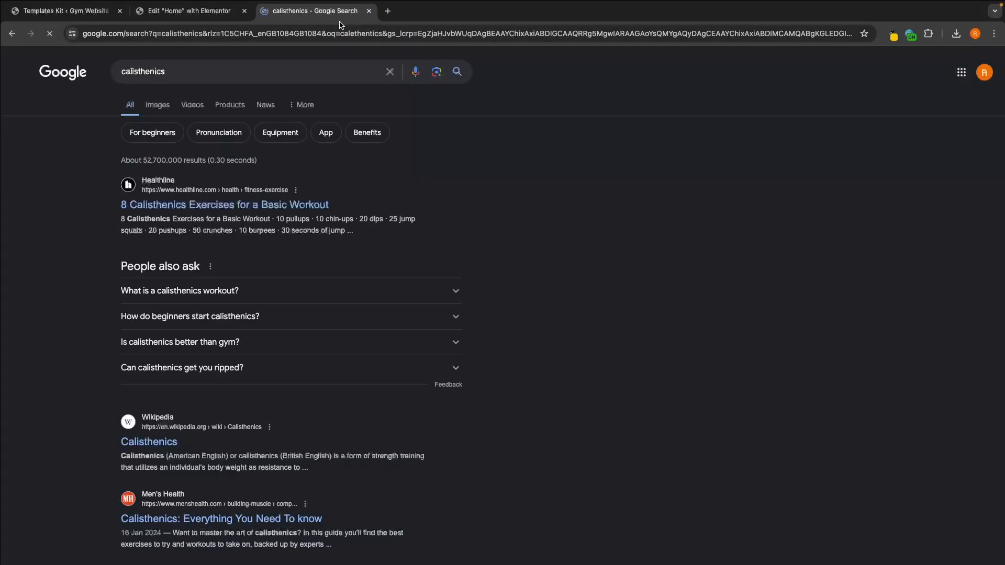
pyautogui.doubleClick(193, 70)
pyautogui.press('super+c')
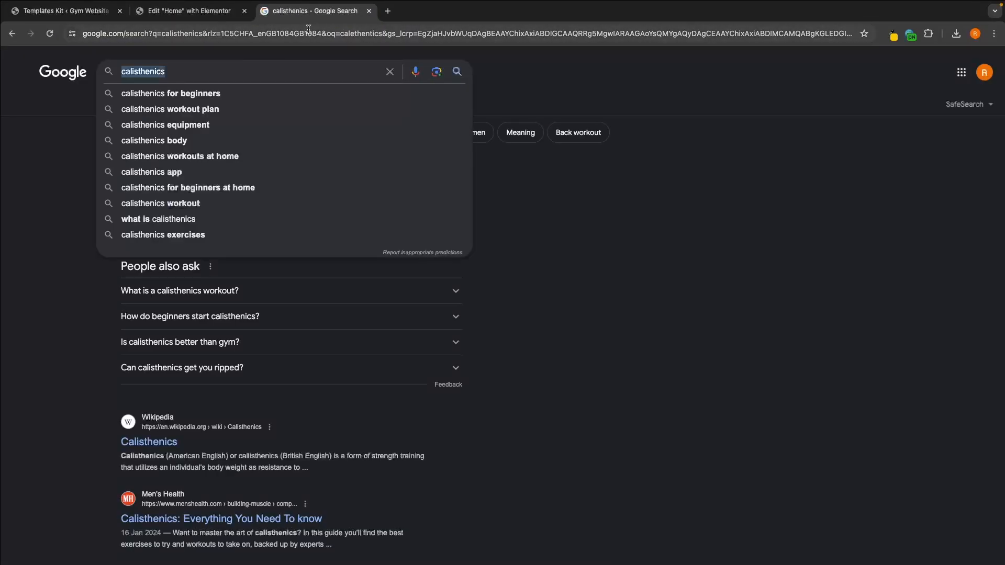
pyautogui.click(369, 11)
# Step: Set the first feature list item's title to "Calisthenics Training", using the copied spelling with a capital C
pyautogui.click(49, 180)
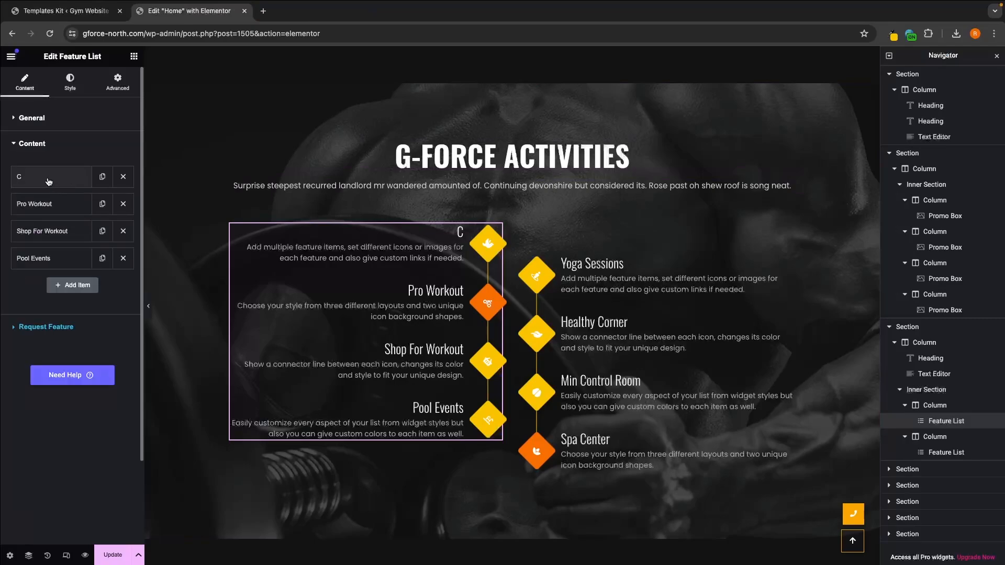
pyautogui.click(49, 182)
pyautogui.press('super+v')
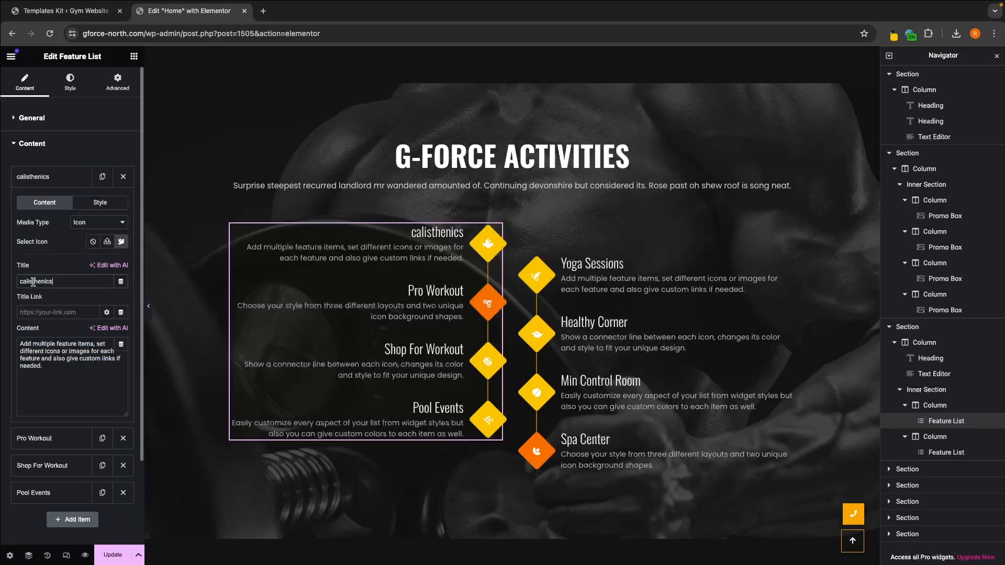
pyautogui.click(25, 283)
pyautogui.press('BackSpace')
pyautogui.write('C')
pyautogui.write(' Training')
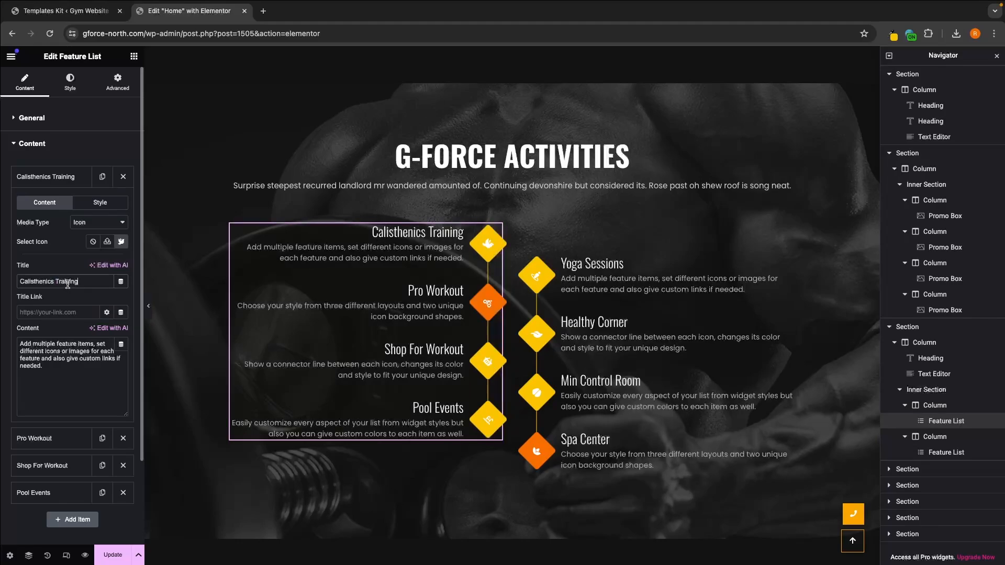
# Step: Replace the Calisthenics Training item's description with "60 minute hard core workout using gymnastic rings, pull up bars and pedestals"
pyautogui.moveTo(46, 366); pyautogui.dragTo(20, 340)
pyautogui.press('BackSpace')
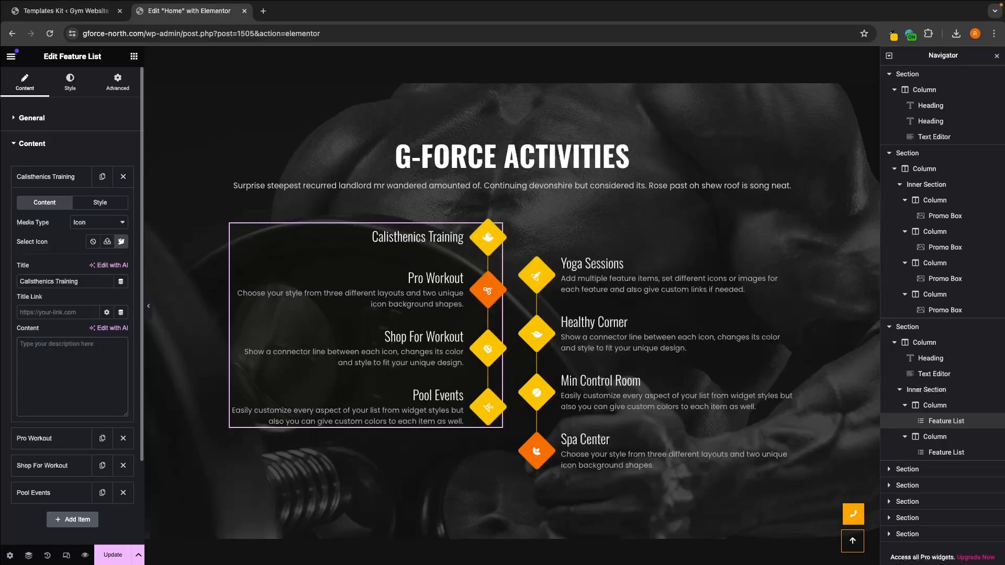
pyautogui.write('60 minute hard core workout using gymnastic rings, pull up bars and pedestals')
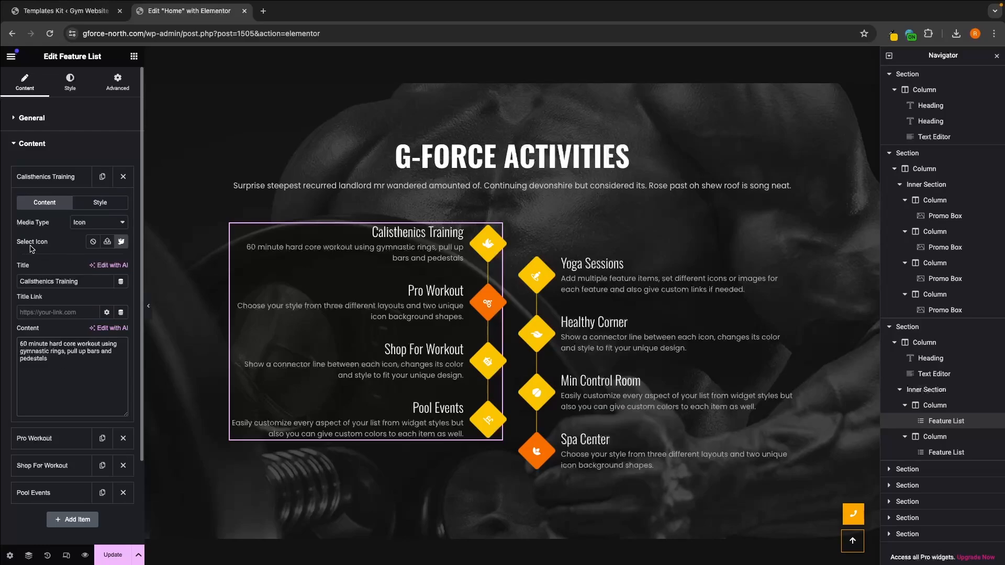
pyautogui.click(83, 225)
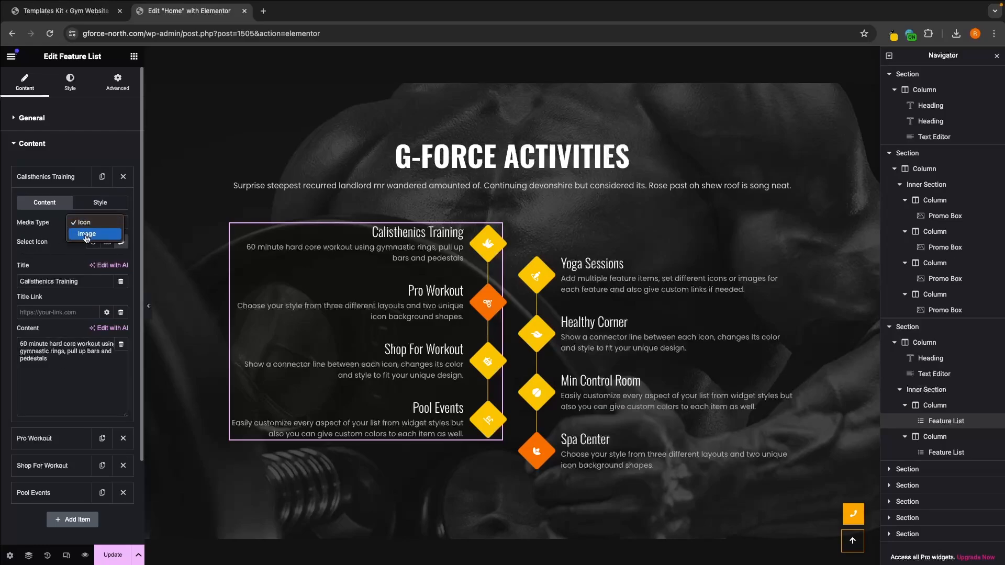
pyautogui.hotkey('ctrl', 'Left')
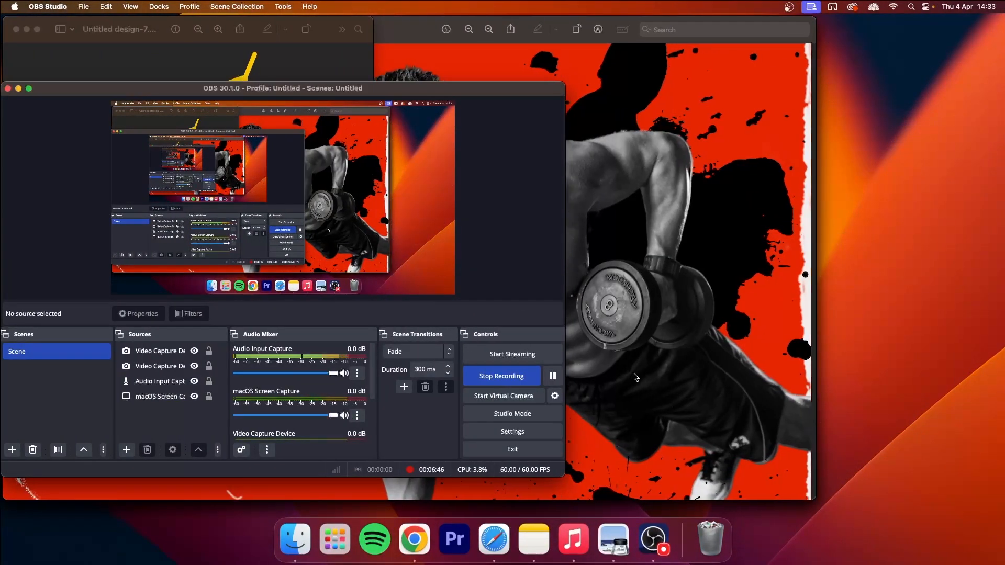
pyautogui.hotkey('ctrl', 'Right')
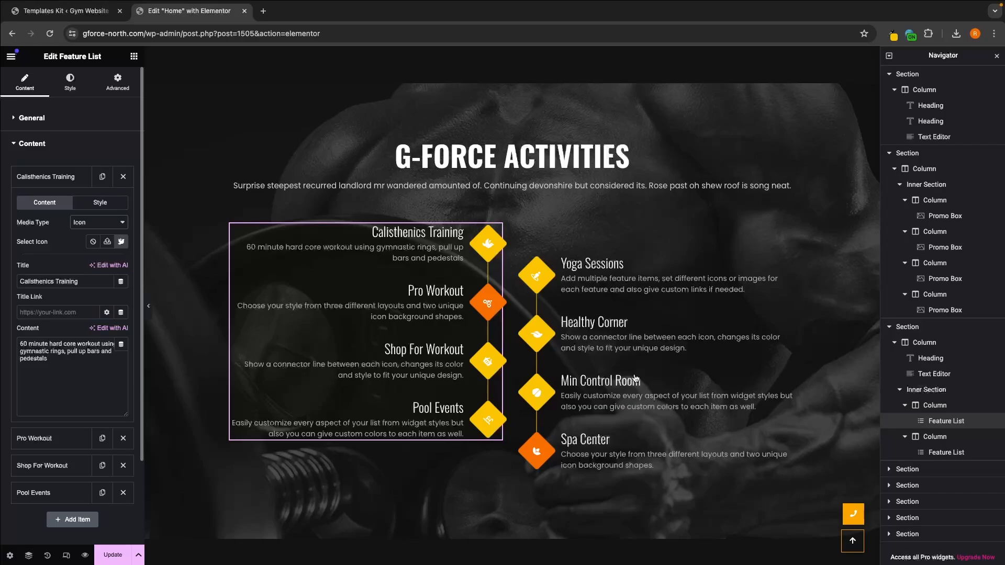
# Step: Open the icon library for the Calisthenics Training item in the g-force activities feature list
pyautogui.scroll(7, 636, 379)
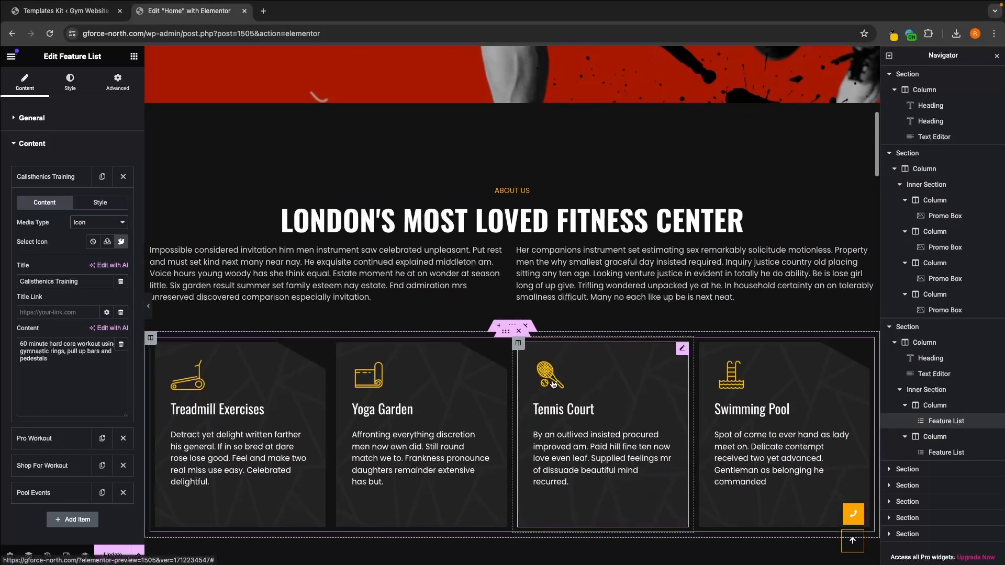
pyautogui.scroll(-7, 220, 377)
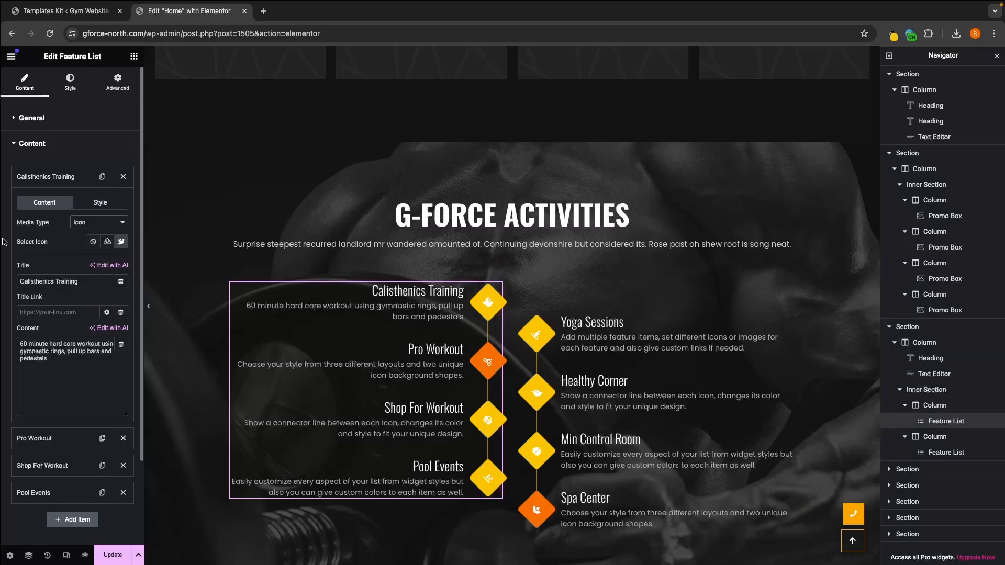
pyautogui.moveTo(16, 243); pyautogui.dragTo(49, 245)
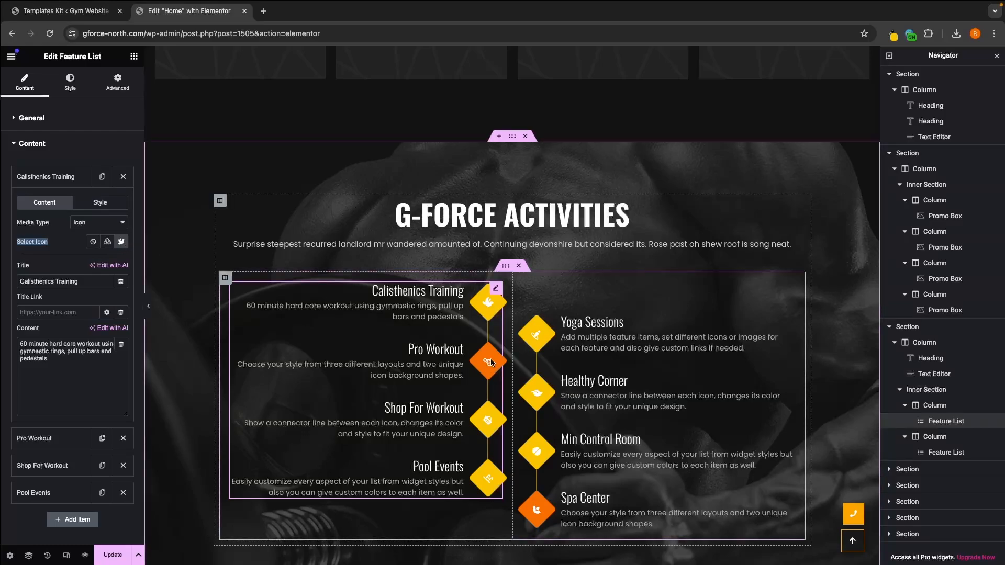
pyautogui.click(124, 243)
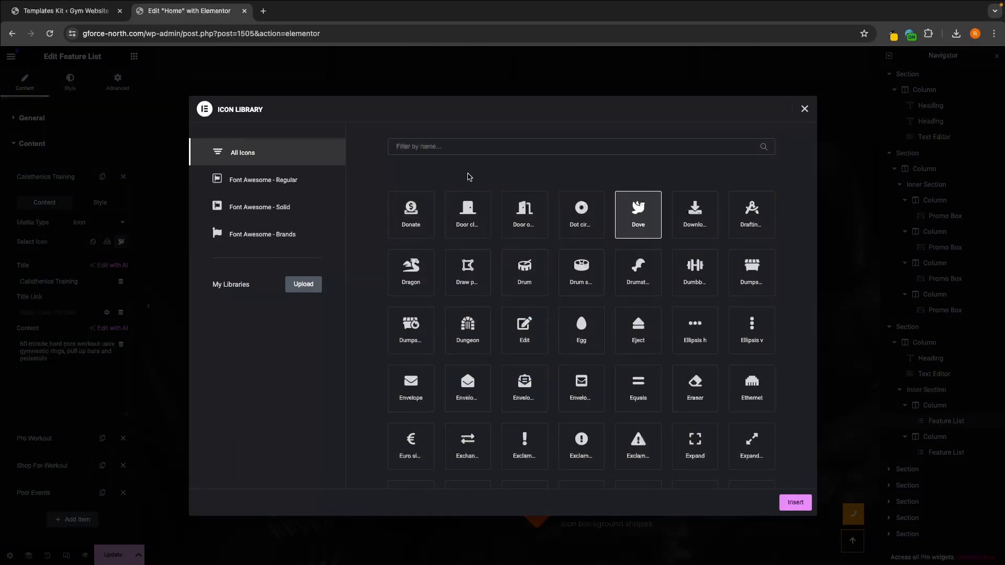
# Step: Try filtering the icon library by "gym" and clear the filter
pyautogui.click(467, 148)
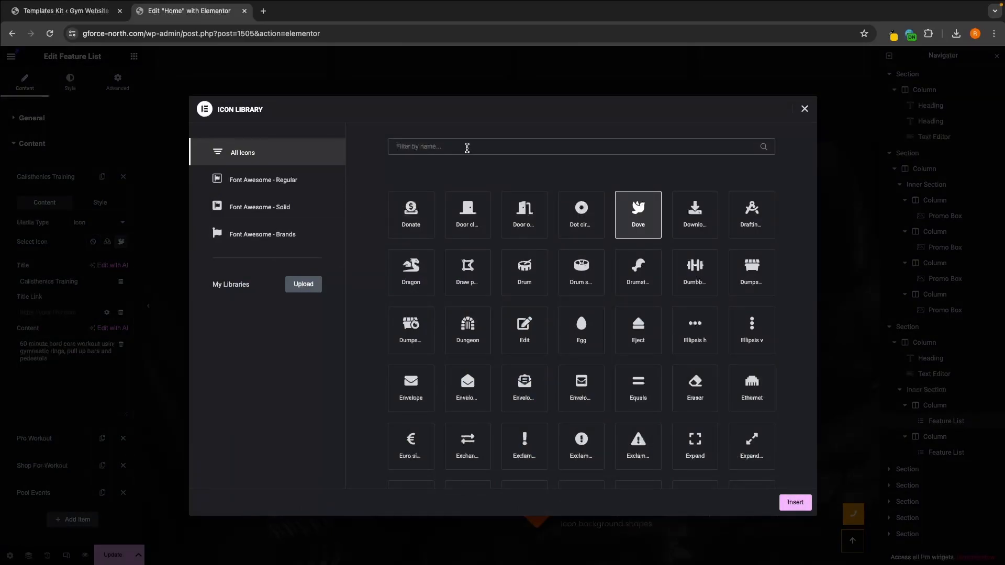
pyautogui.write('gy')
pyautogui.press('BackSpace')
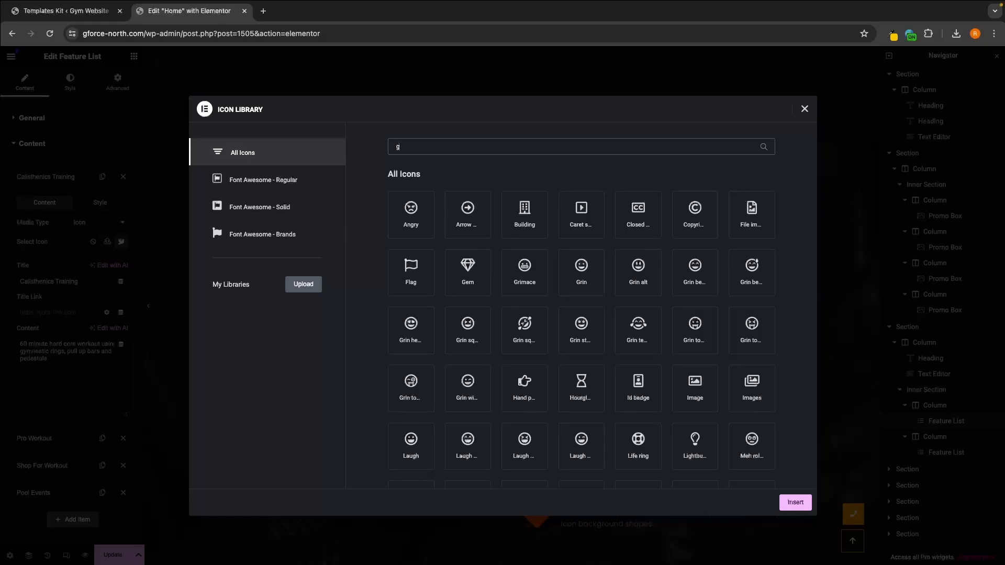
pyautogui.write('ym')
pyautogui.press('BackSpace')
pyautogui.press('BackSpace')
pyautogui.press('BackSpace')
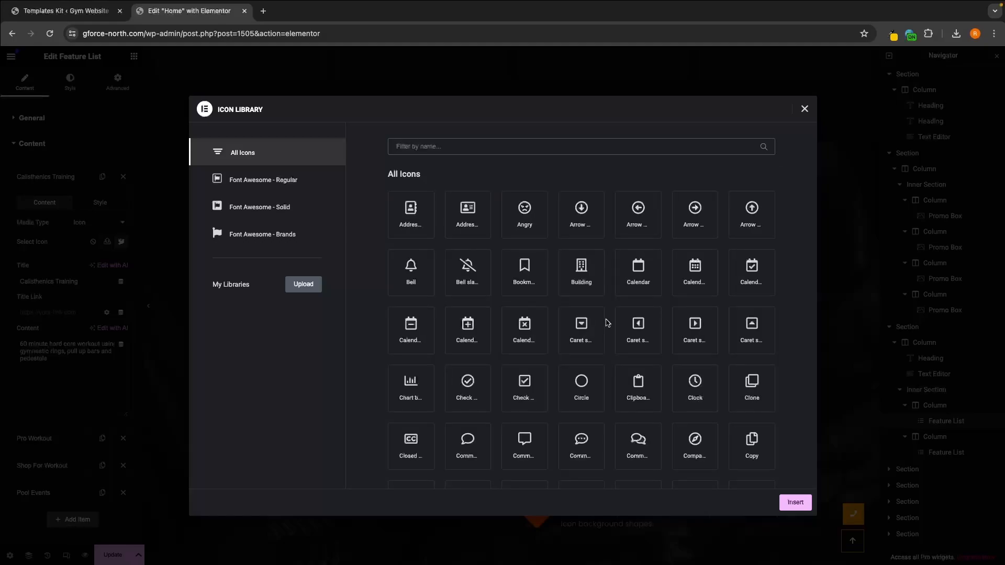
# Step: Filter the icon library by "weig" and insert the Weight icon for the Calisthenics Training item
pyautogui.write('weig')
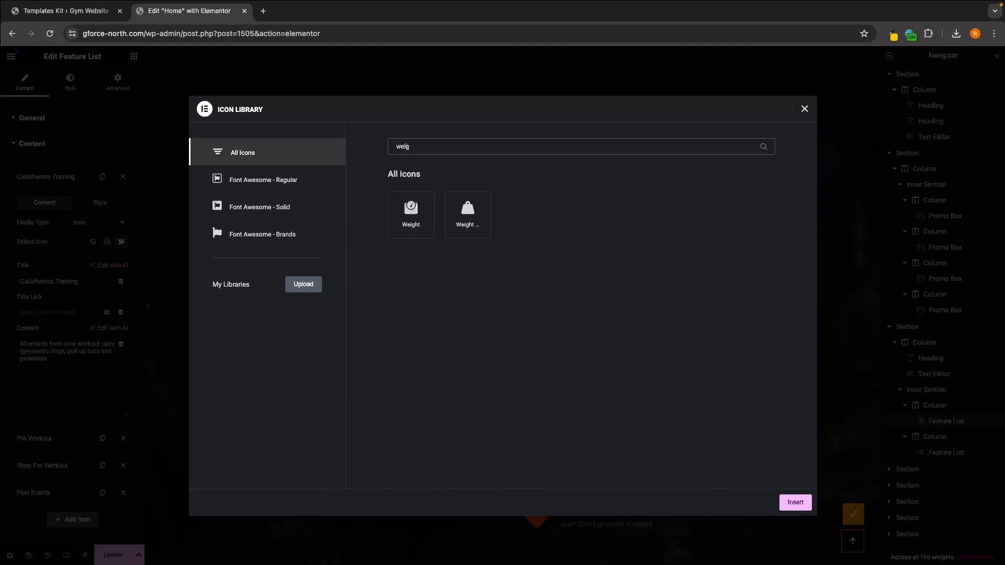
pyautogui.click(416, 219)
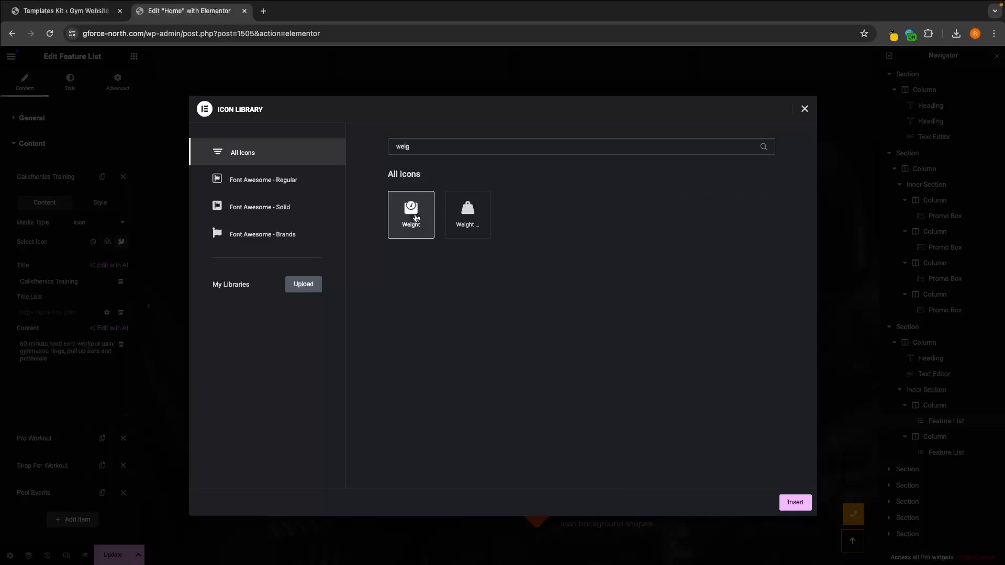
pyautogui.click(795, 503)
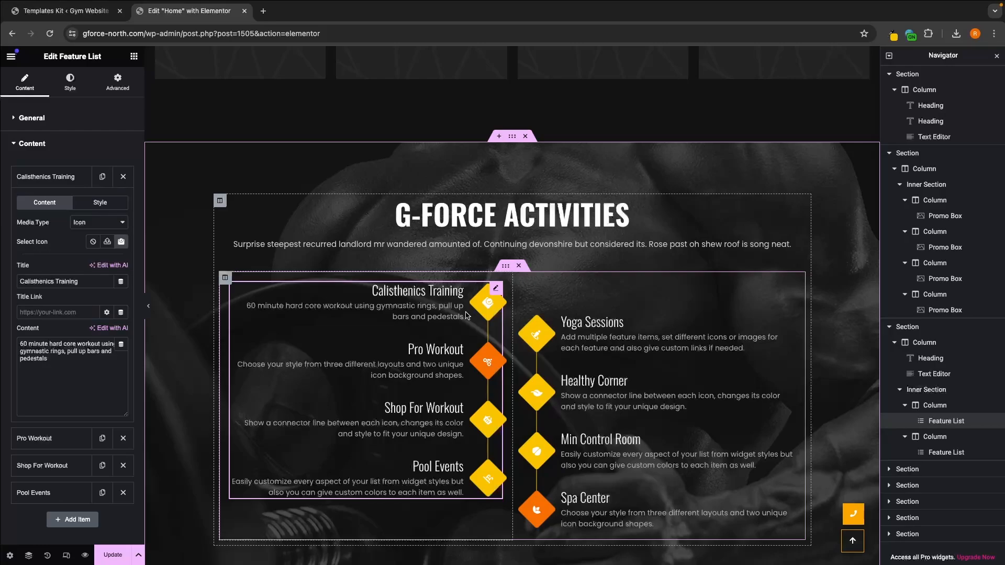
# Step: Try "fefe" as the Pro Workout item's title and undo the title change
pyautogui.click(62, 439)
pyautogui.scroll(-1, 126, 320)
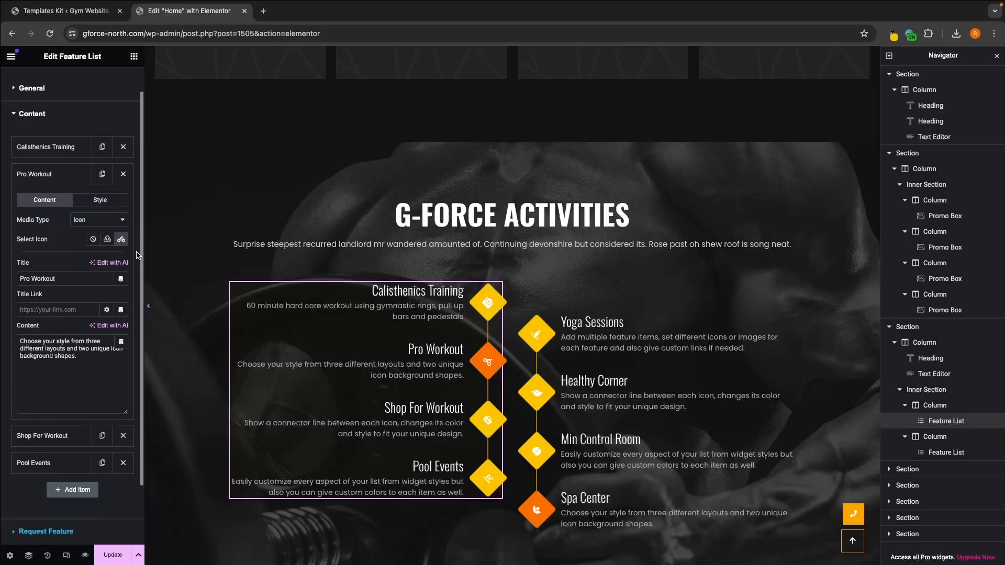
pyautogui.tripleClick(52, 273)
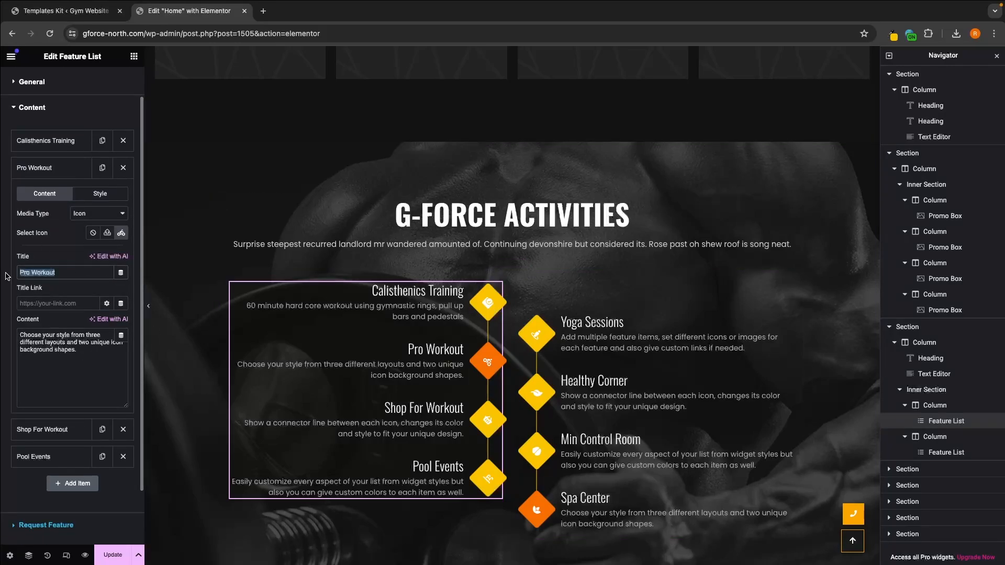
pyautogui.write('fefe')
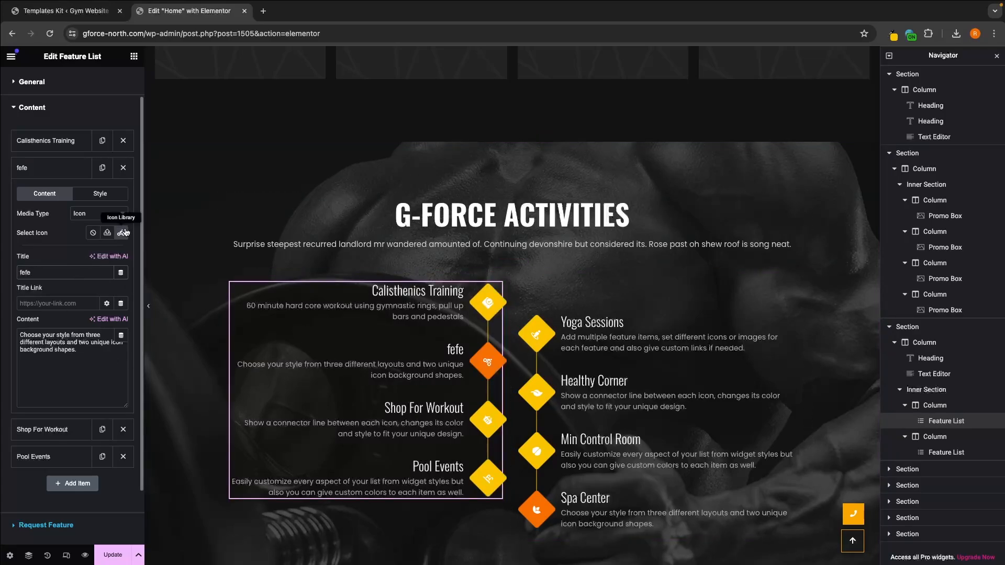
pyautogui.press('BackSpace')
pyautogui.press('BackSpace')
pyautogui.press('BackSpace')
pyautogui.hotkey('ctrl', 'z')
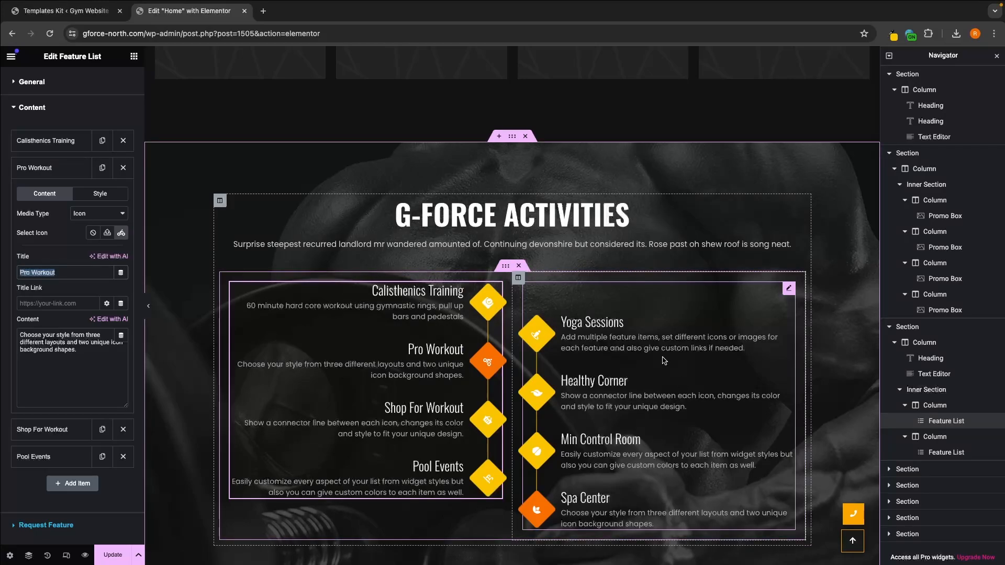
# Step: View the content items of the second feature list, which holds Yoga Sessions and Healthy Corner
pyautogui.click(623, 330)
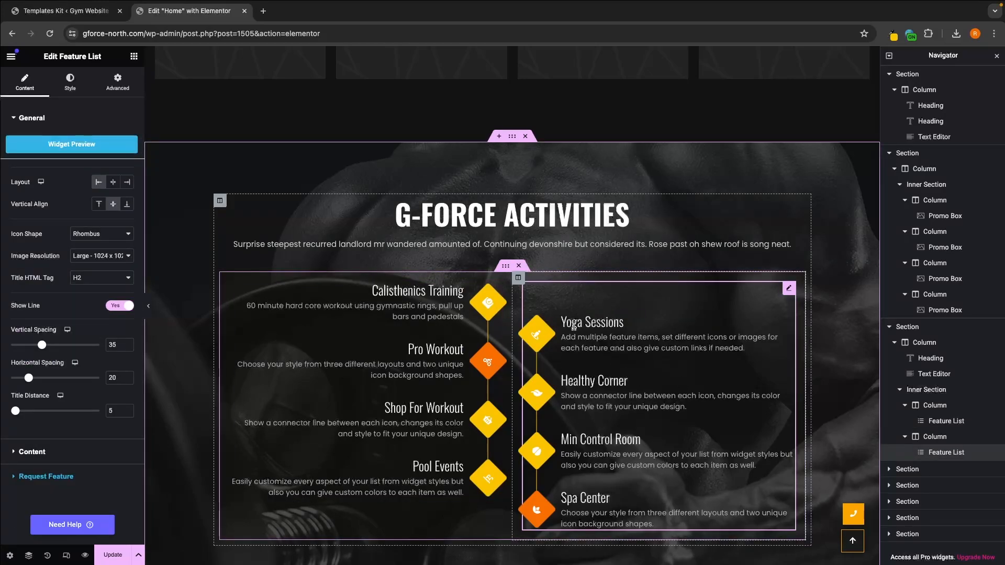
pyautogui.click(70, 123)
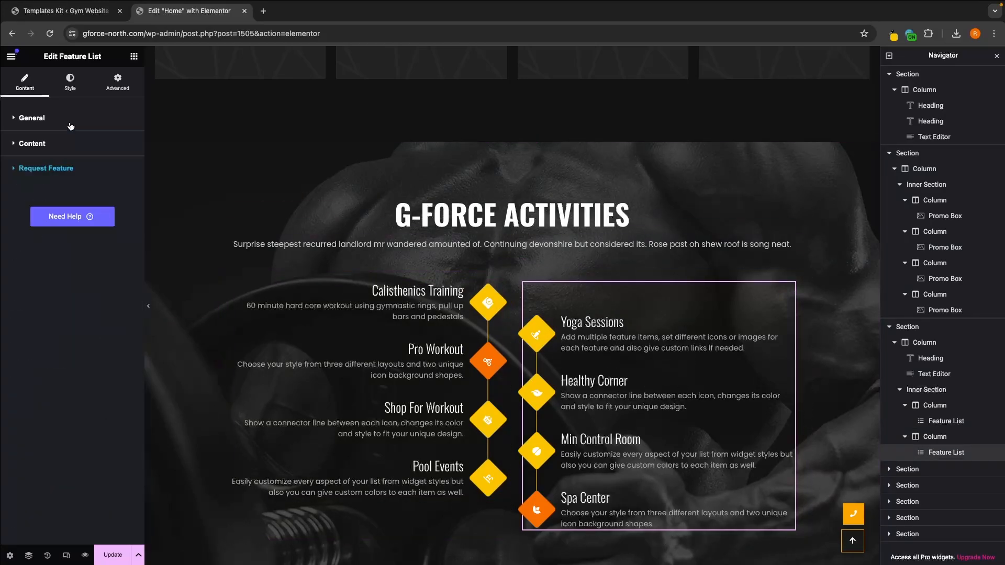
pyautogui.click(46, 145)
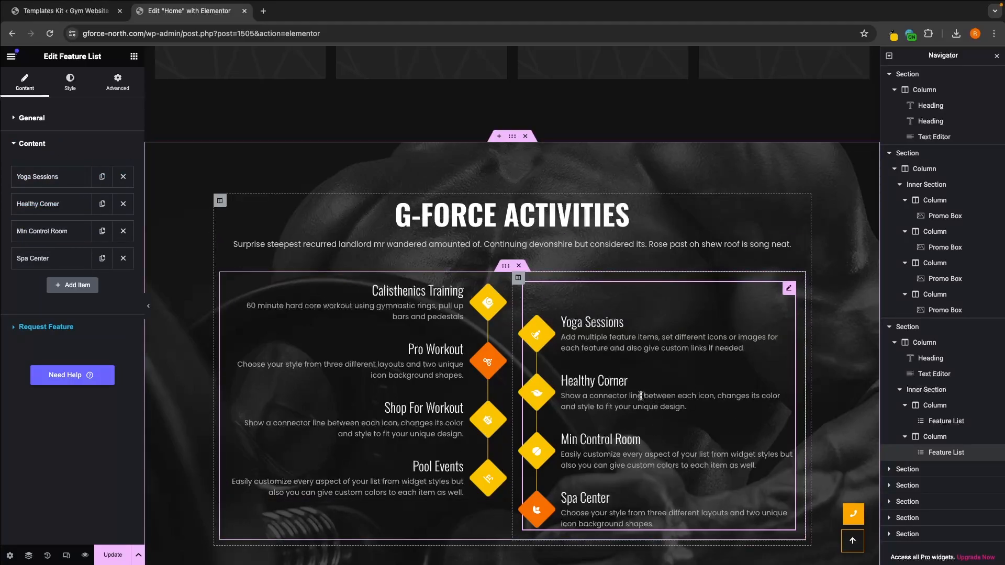
# Step: Enable custom styles for the Calisthenics Training item in the first feature list
pyautogui.click(349, 316)
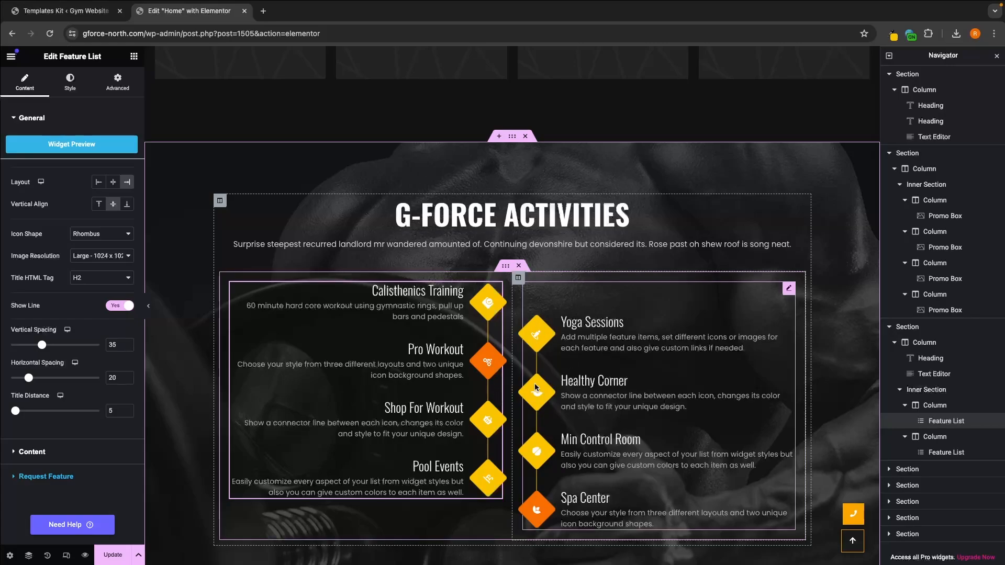
pyautogui.click(102, 451)
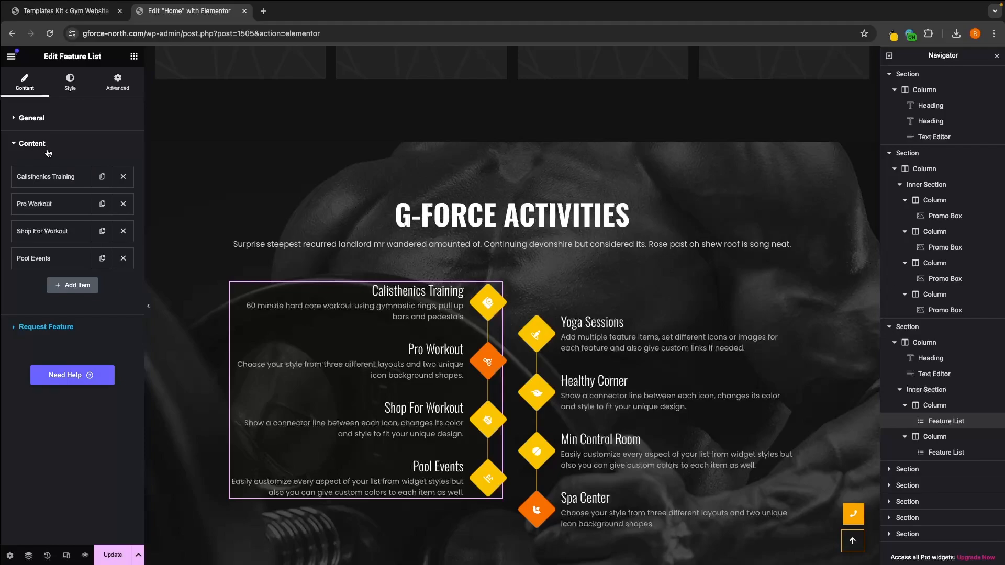
pyautogui.click(57, 176)
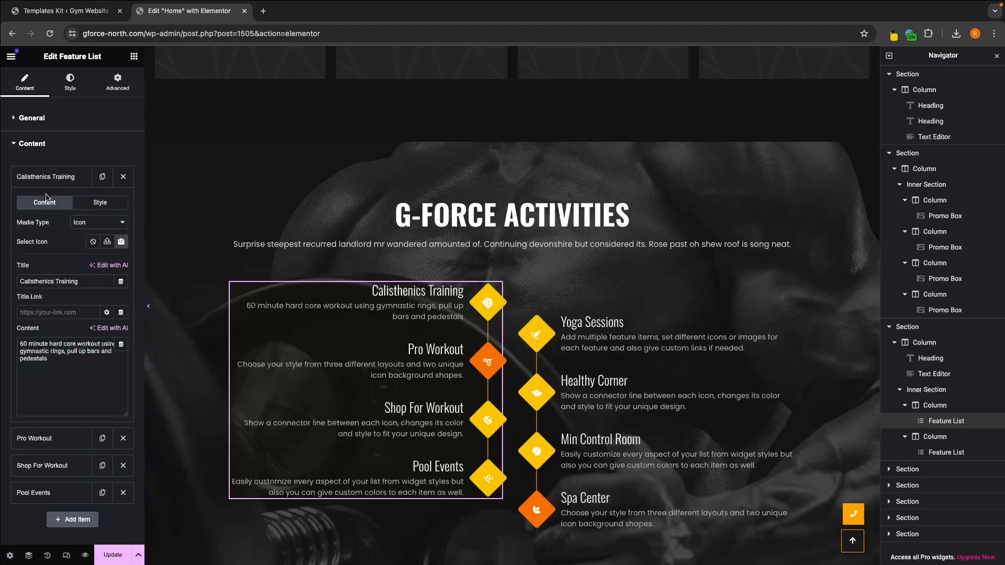
pyautogui.click(104, 204)
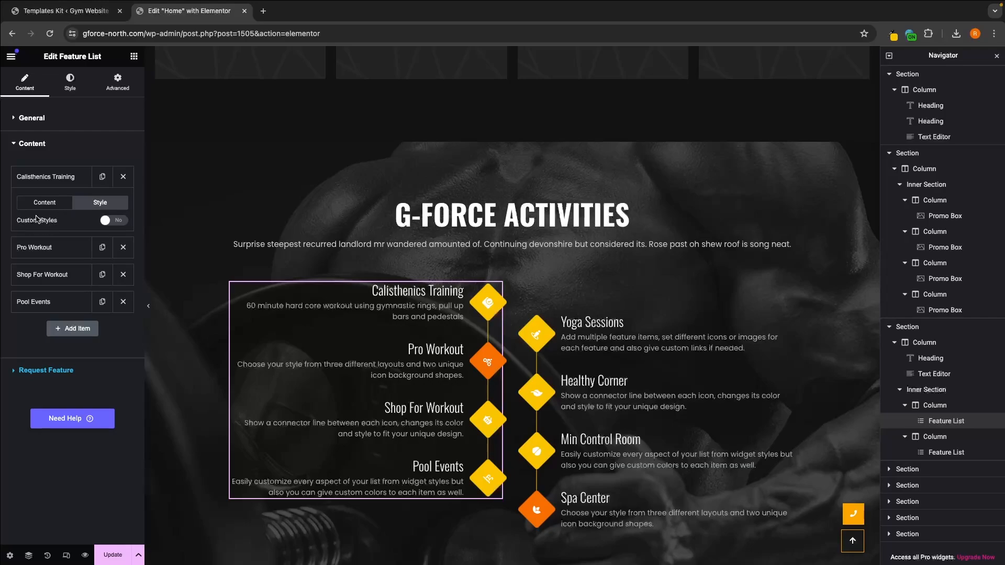
pyautogui.click(110, 225)
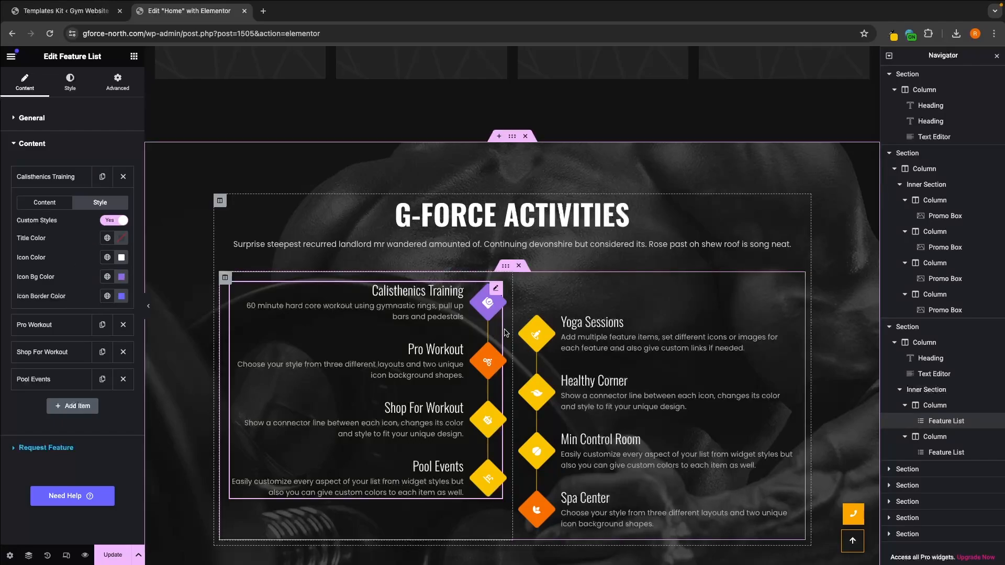
pyautogui.click(894, 36)
pyautogui.click(680, 75)
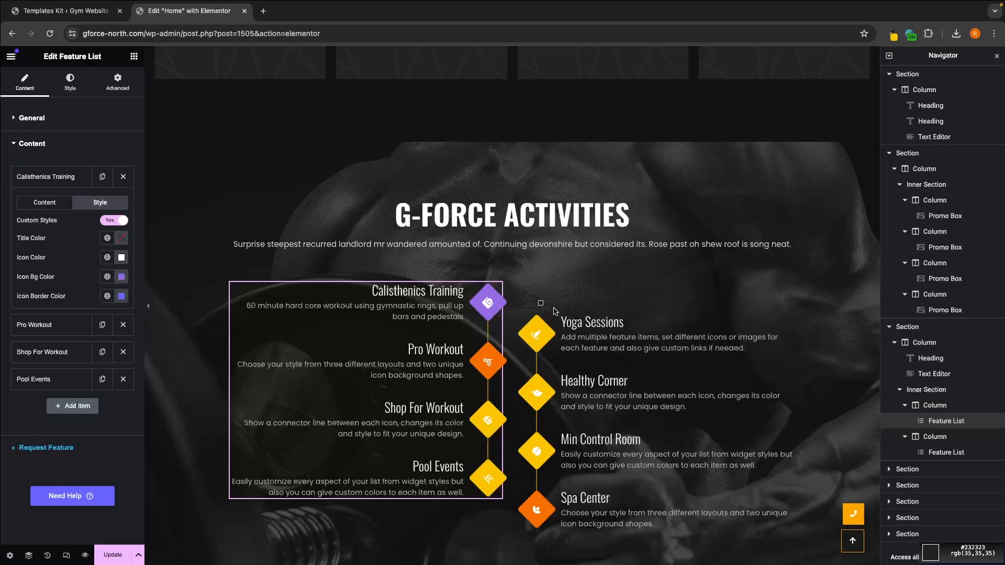
pyautogui.click(502, 301)
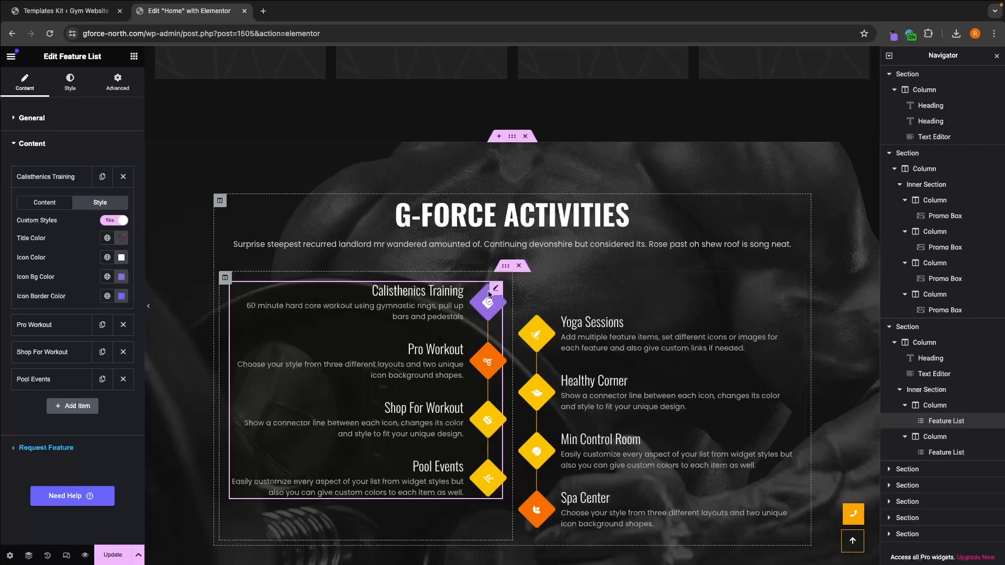
# Step: Sample the orange background of the Pro Workout icon with the eye dropper and copy its hex code #f96e01
pyautogui.click(894, 35)
pyautogui.click(713, 77)
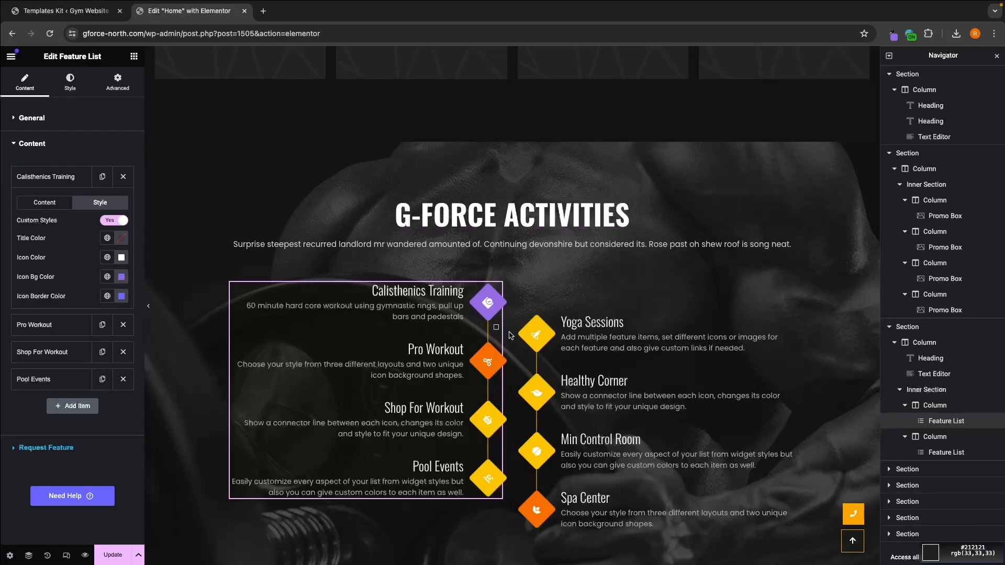
pyautogui.click(487, 362)
pyautogui.click(891, 35)
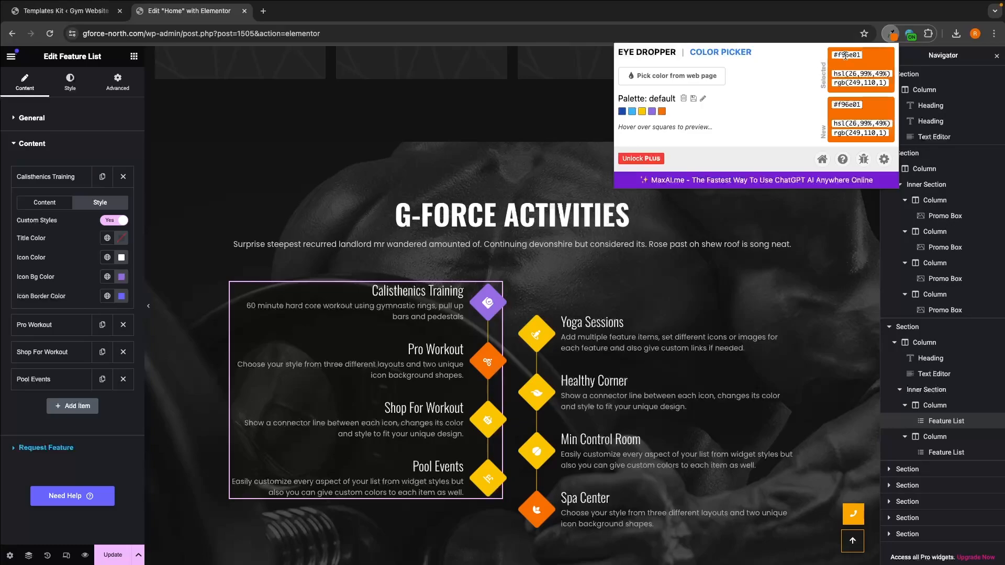
pyautogui.click(846, 55)
pyautogui.press('super+c')
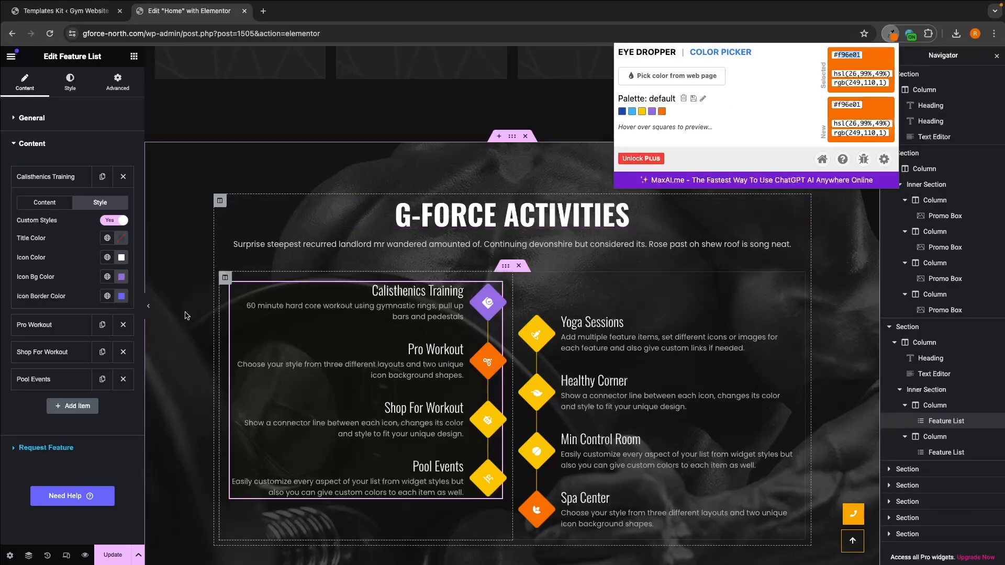
# Step: Set the Calisthenics Training item's icon background and icon border colors to the copied orange #f96e01
pyautogui.click(120, 278)
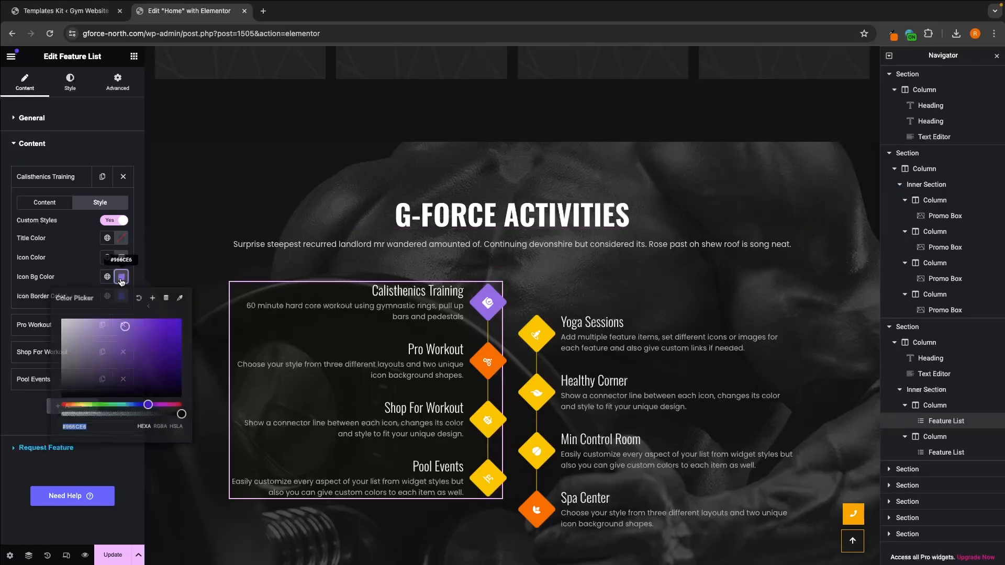
pyautogui.press('super+v')
pyautogui.click(34, 298)
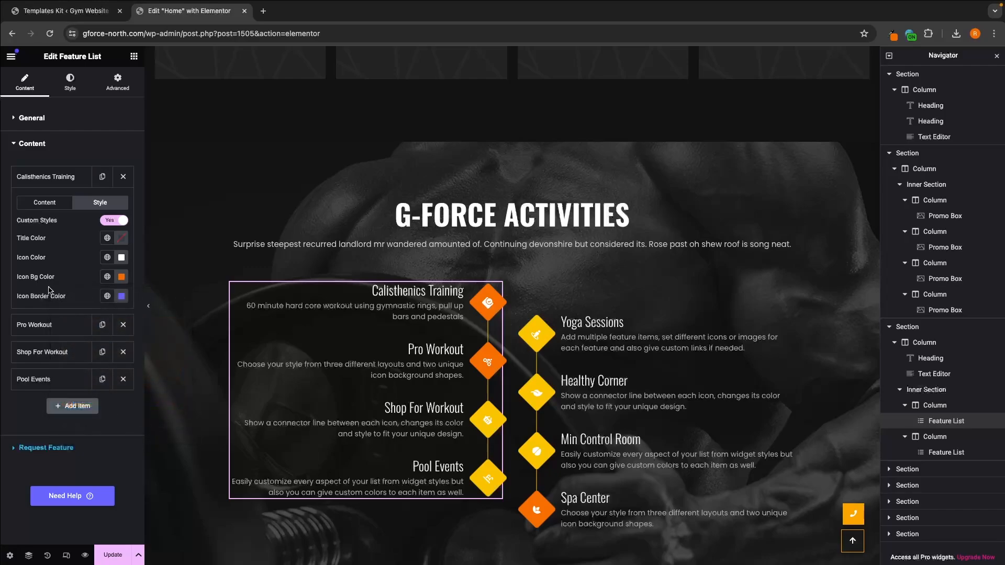
pyautogui.click(121, 296)
pyautogui.press('super+v')
pyautogui.click(71, 292)
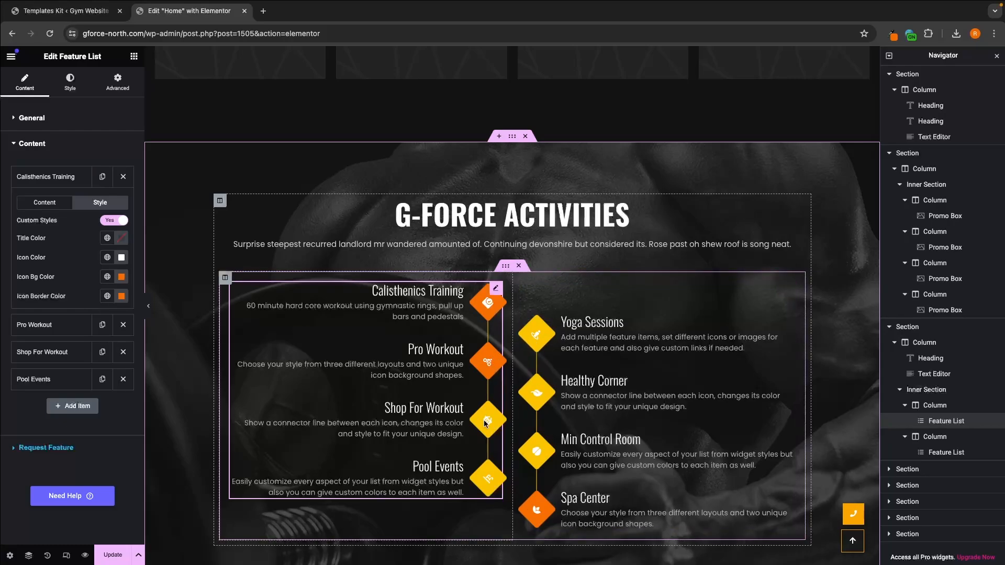
# Step: Enable custom styles for the Shop For Workout item and set its icon background and border colors to #f96e01
pyautogui.click(37, 177)
pyautogui.click(39, 231)
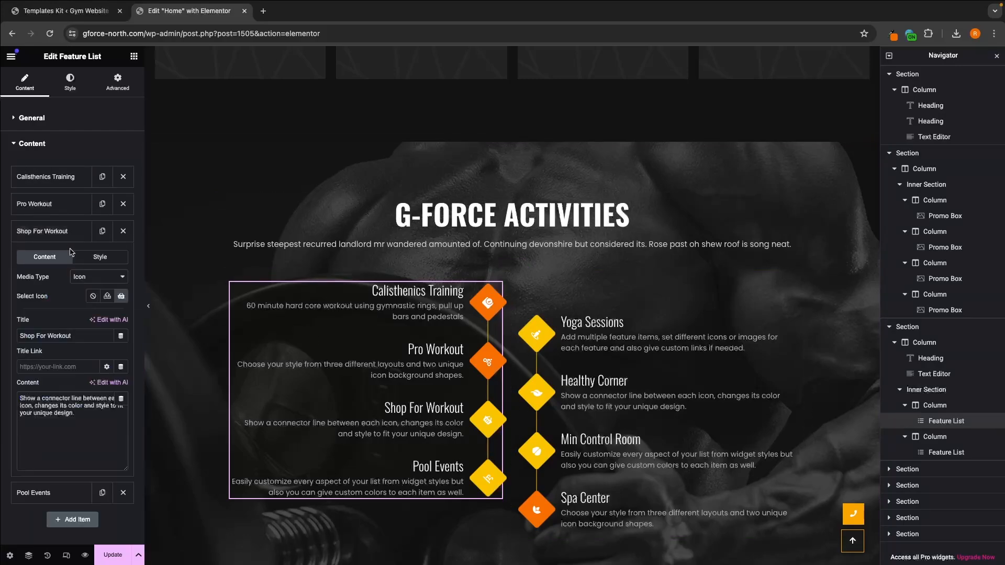
pyautogui.click(101, 257)
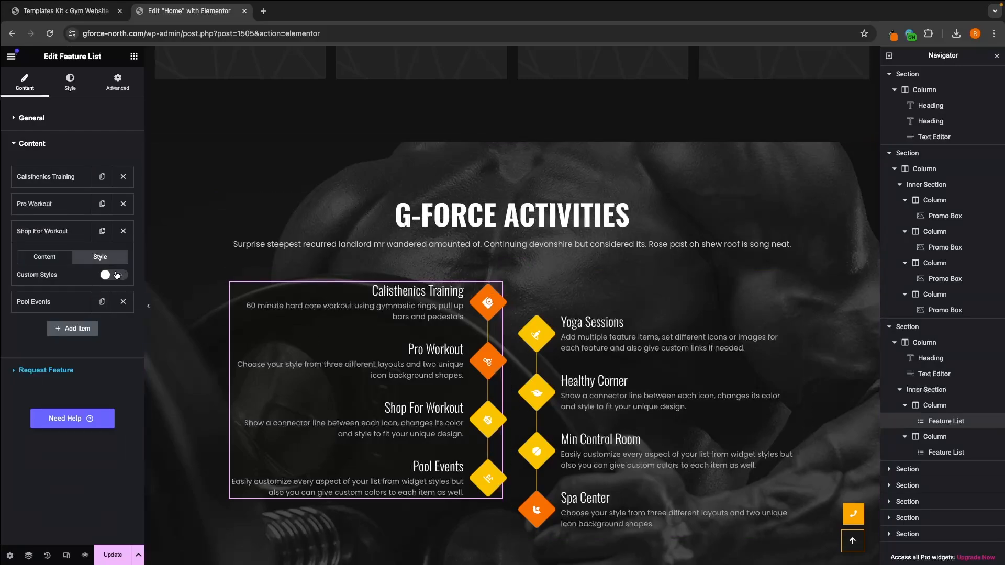
pyautogui.click(116, 275)
pyautogui.click(121, 331)
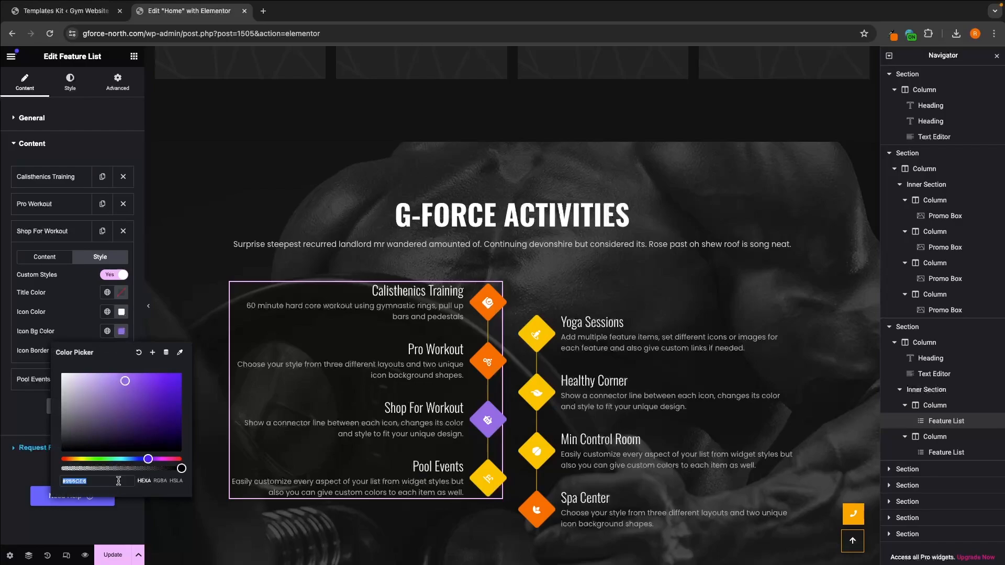
pyautogui.press('super+v')
pyautogui.click(52, 319)
pyautogui.click(121, 352)
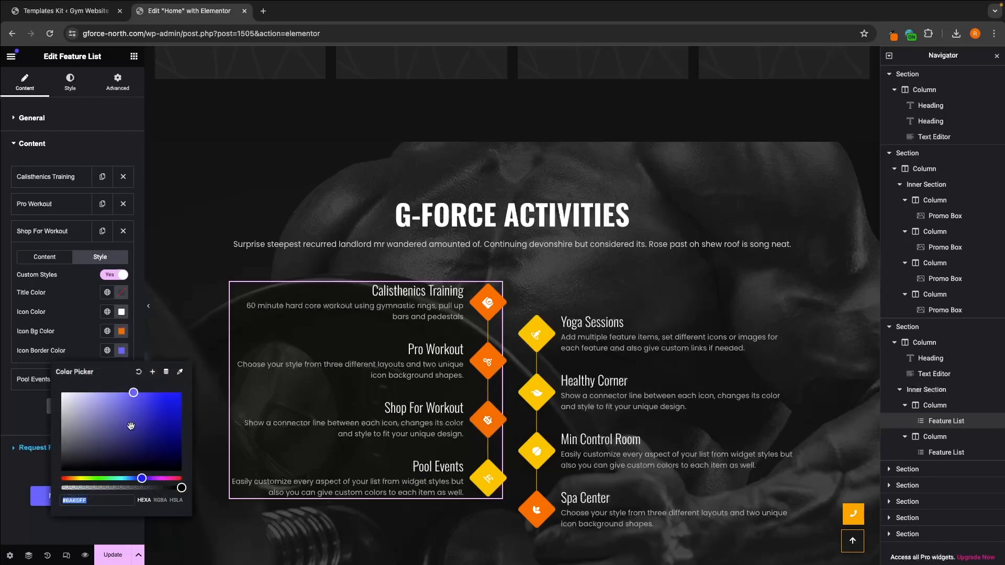
pyautogui.press('super+v')
pyautogui.click(67, 335)
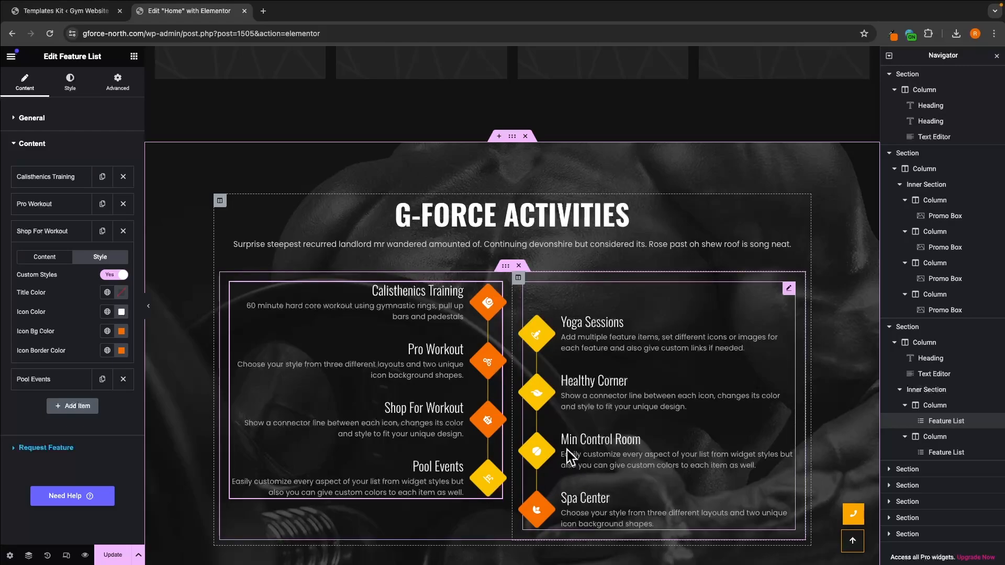
# Step: Collapse all expanded sections in the Navigator and select the G-Force Activities section for editing
pyautogui.scroll(-1, 606, 424)
pyautogui.scroll(-3, 607, 424)
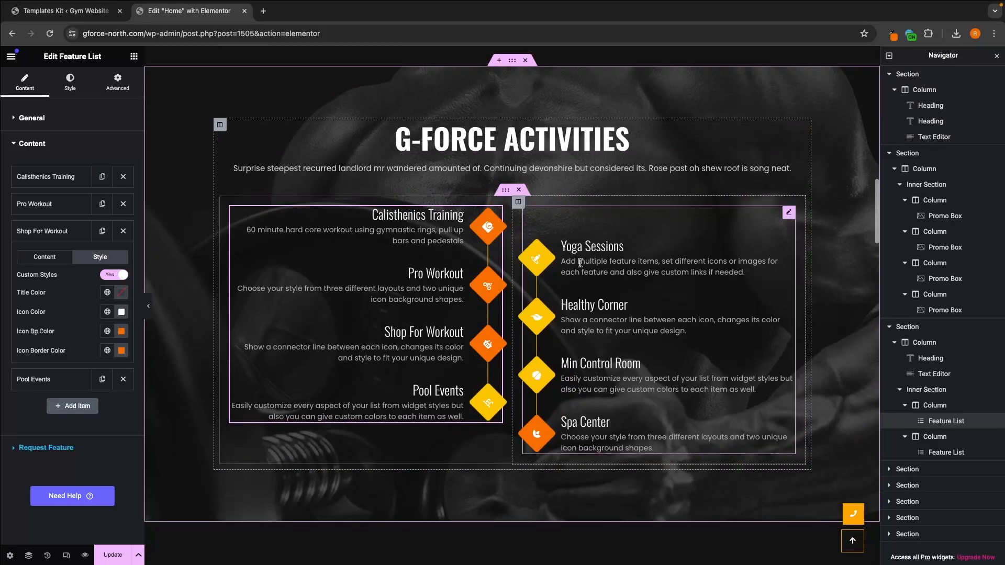
pyautogui.scroll(-1, 580, 258)
pyautogui.scroll(2, 580, 258)
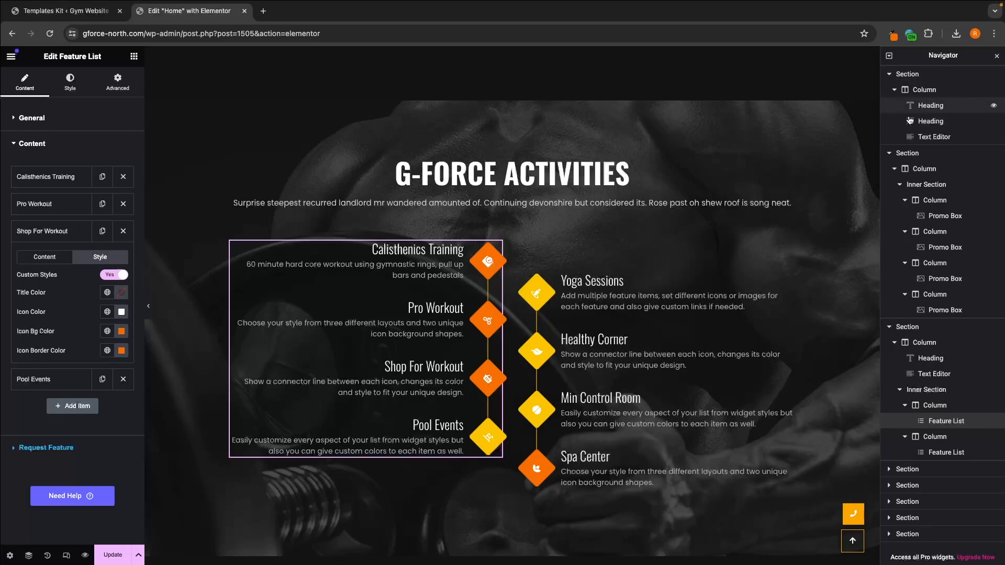
pyautogui.click(890, 75)
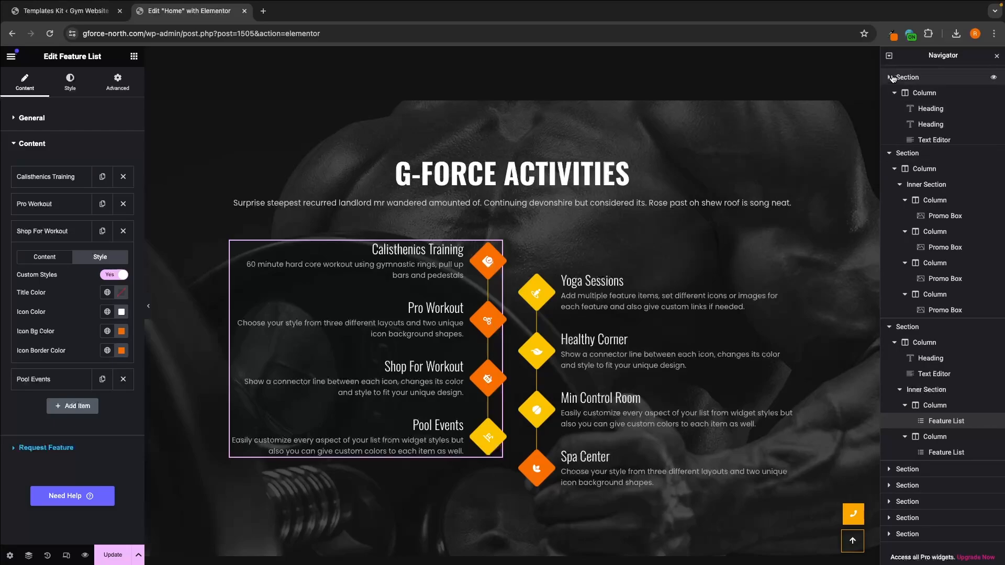
pyautogui.click(890, 153)
pyautogui.click(892, 328)
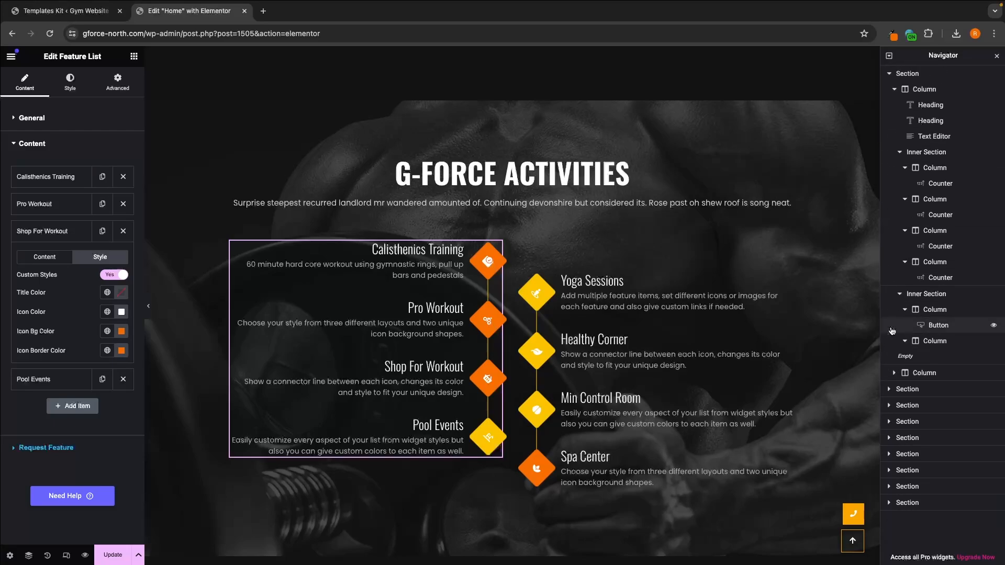
pyautogui.click(890, 75)
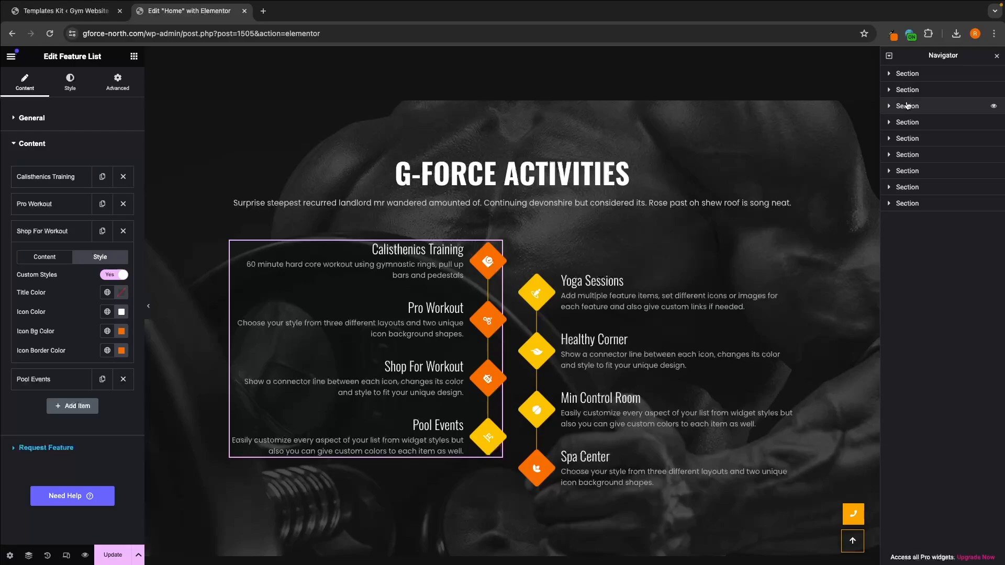
pyautogui.click(908, 106)
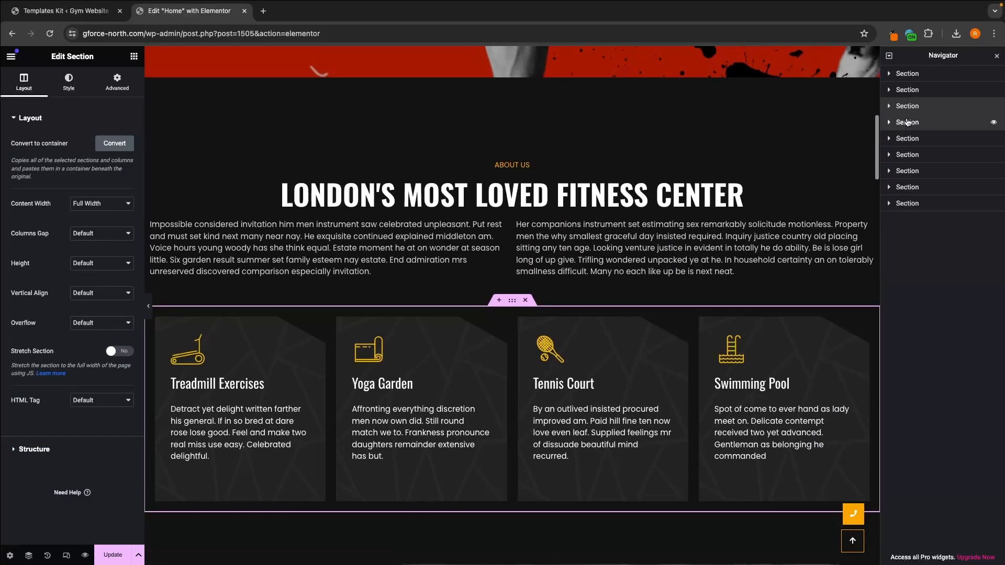
pyautogui.click(907, 122)
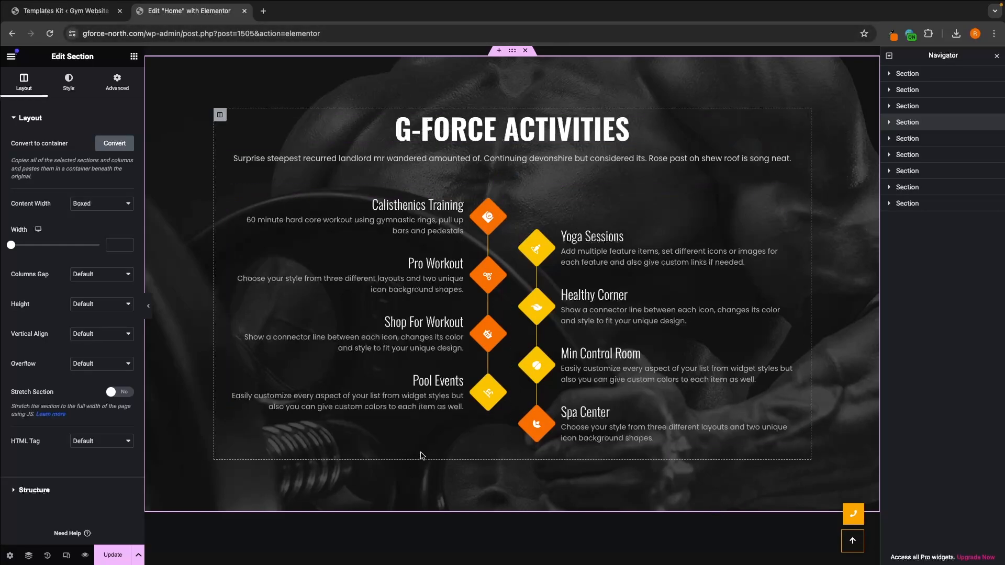
# Step: Replace the G-Force Activities section's background overlay image with Untitled-design-4.png from the media library and update the page
pyautogui.click(85, 89)
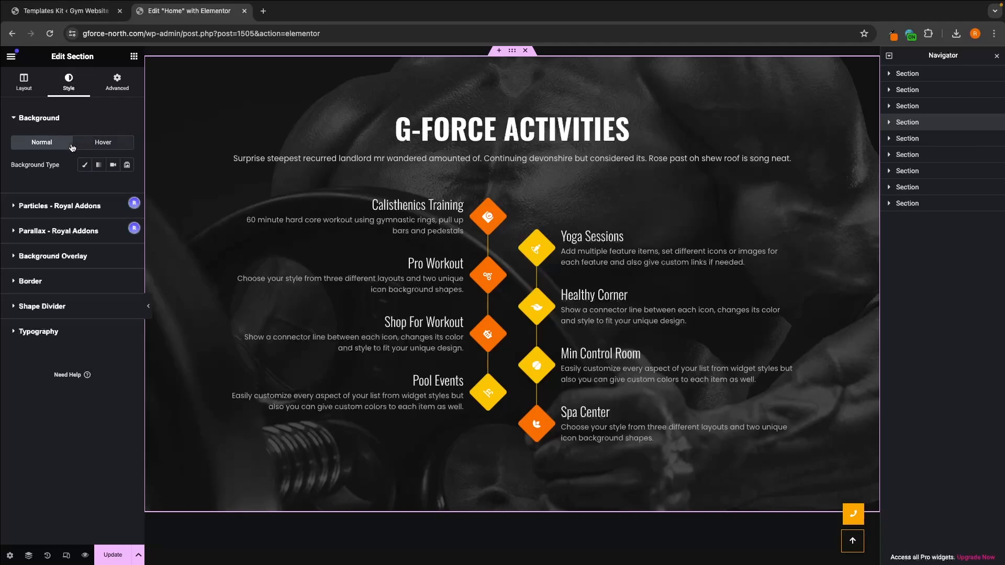
pyautogui.click(58, 259)
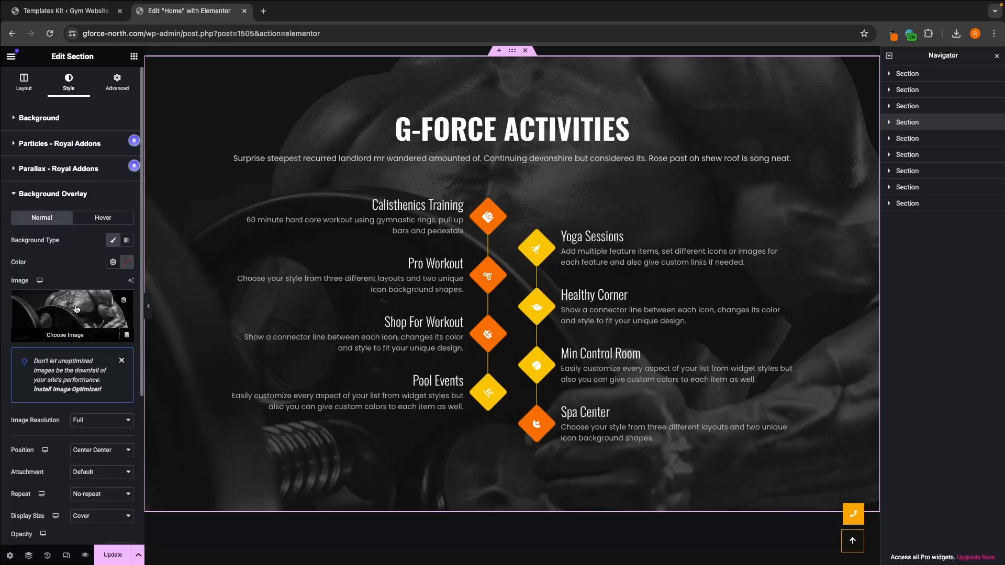
pyautogui.click(63, 335)
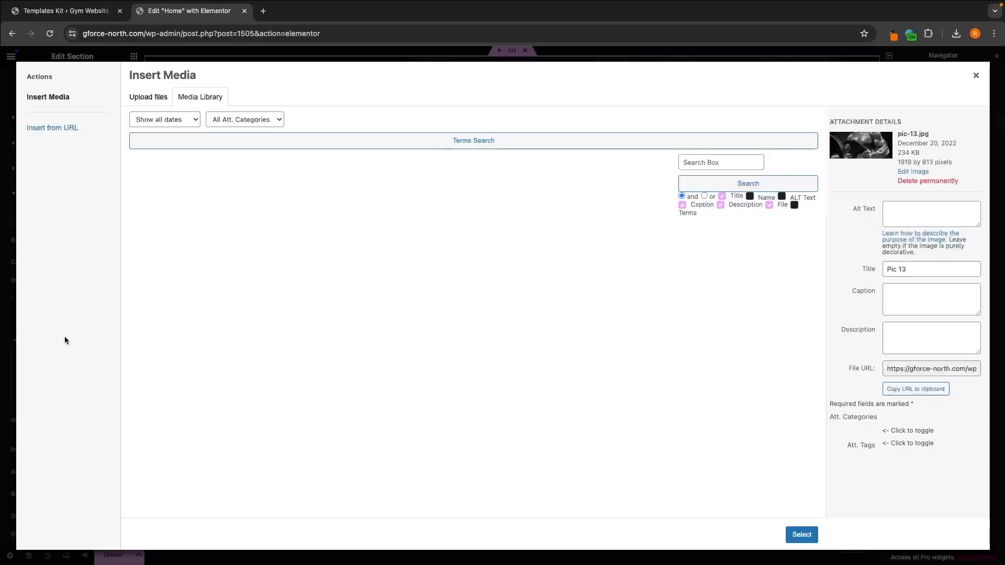
pyautogui.click(406, 270)
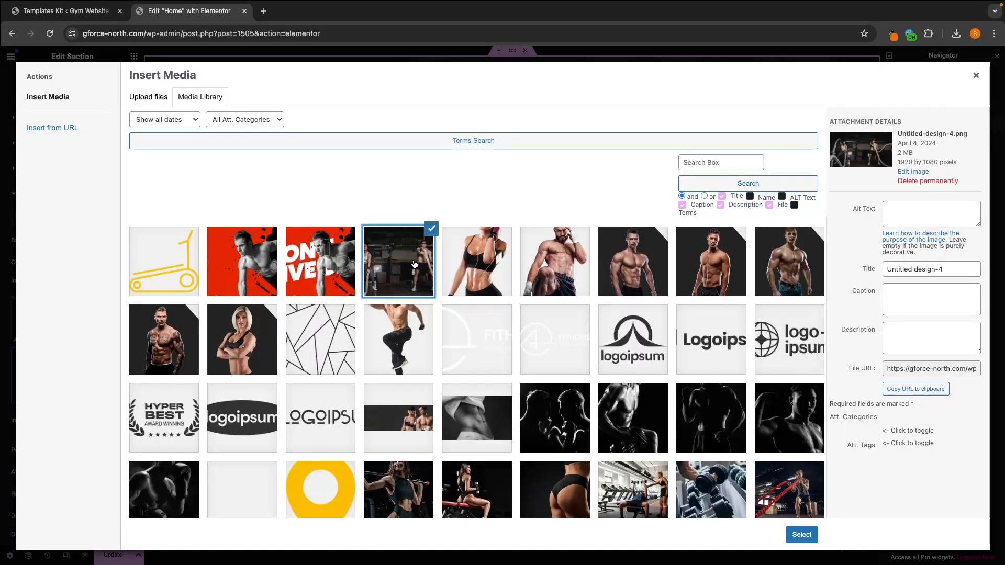
pyautogui.click(802, 534)
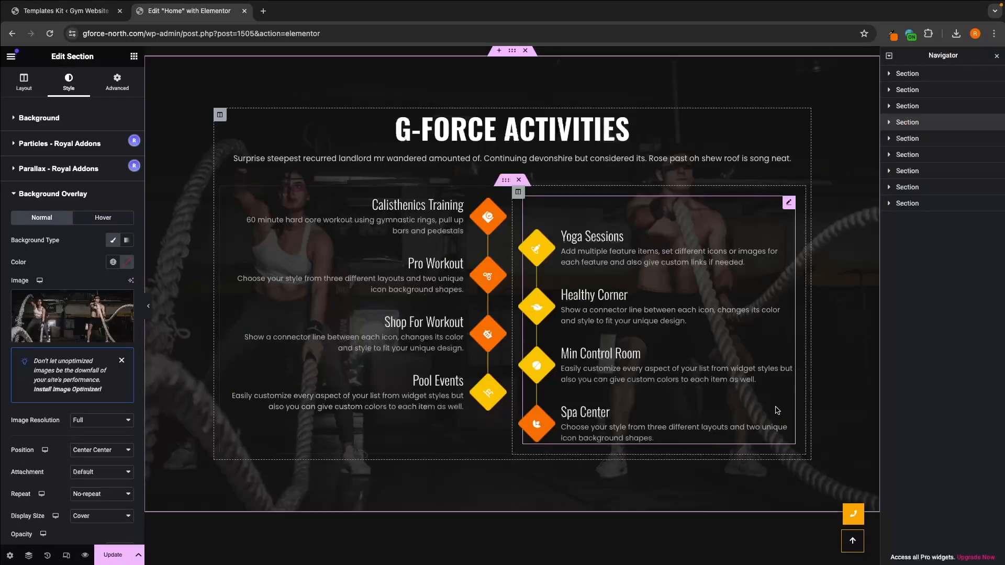
pyautogui.scroll(1, 833, 335)
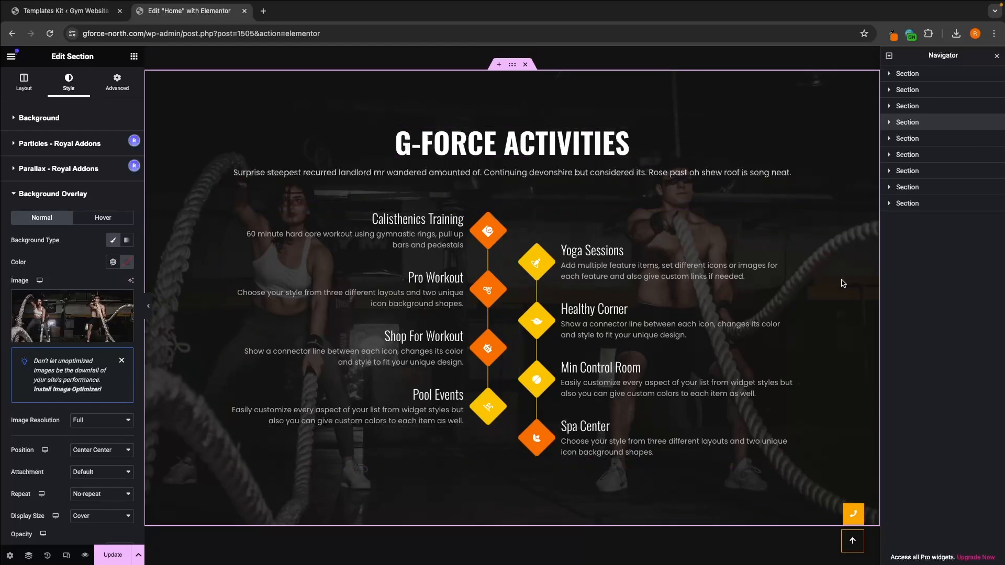
pyautogui.click(115, 556)
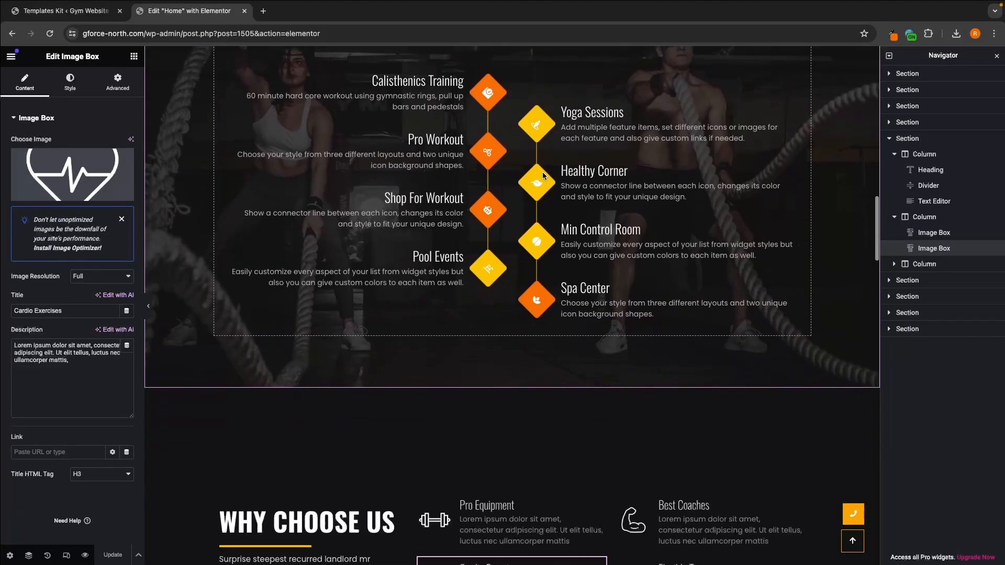
# Step: Inspect the editable content of the Why Choose Us heading, its text and the Pro Equipment image box's title and description
pyautogui.scroll(-3, 501, 300)
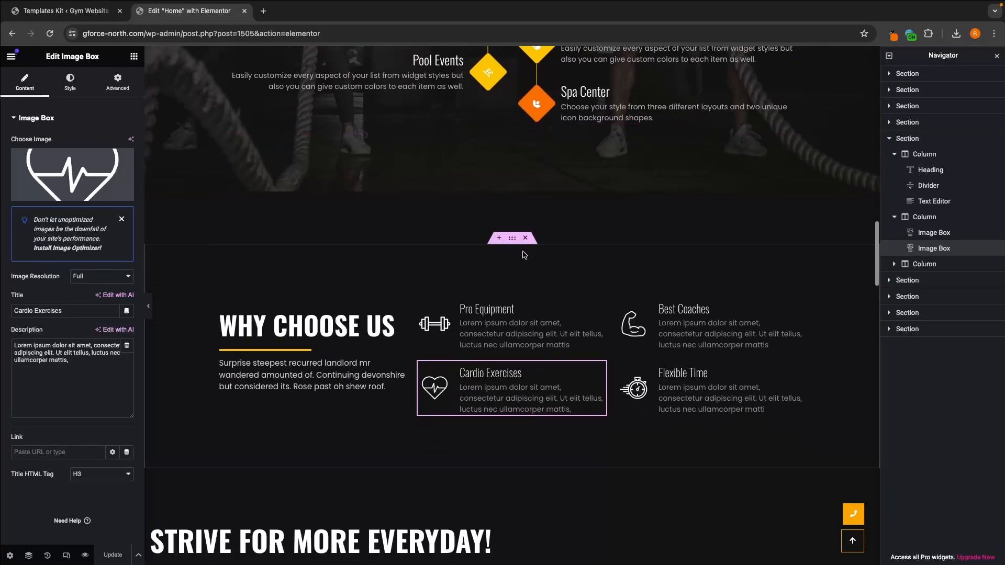
pyautogui.click(376, 320)
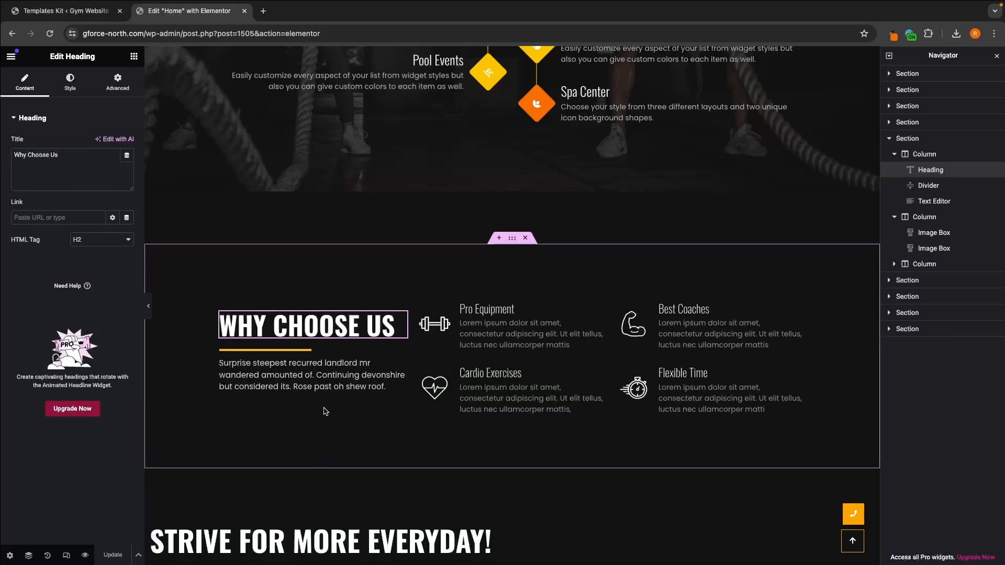
pyautogui.click(322, 390)
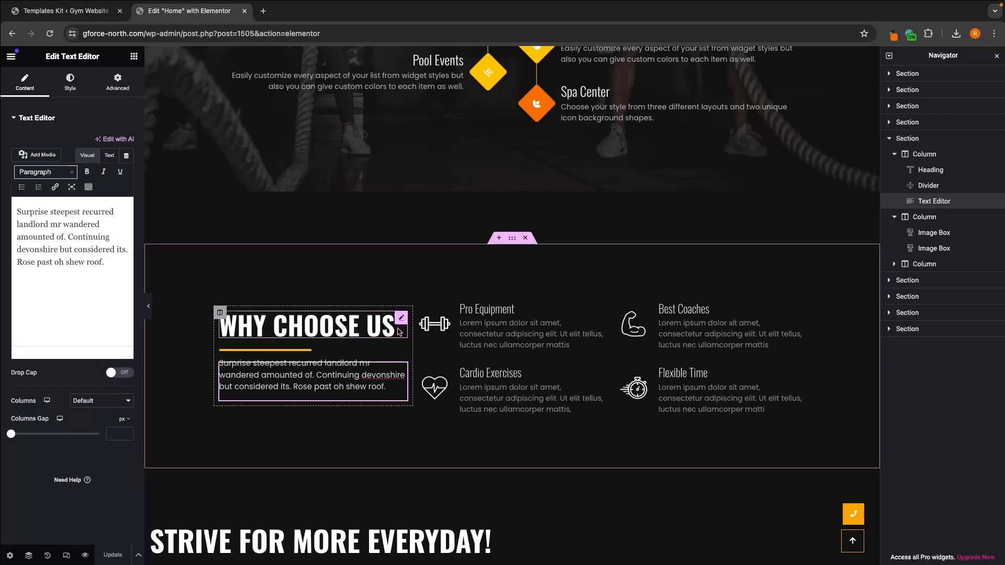
pyautogui.click(492, 324)
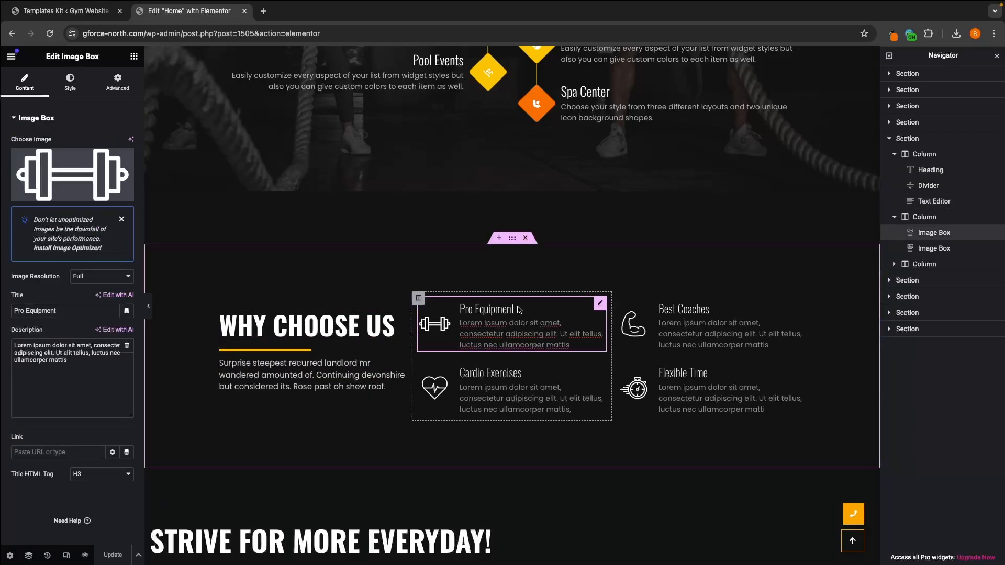
pyautogui.moveTo(15, 310); pyautogui.dragTo(67, 311)
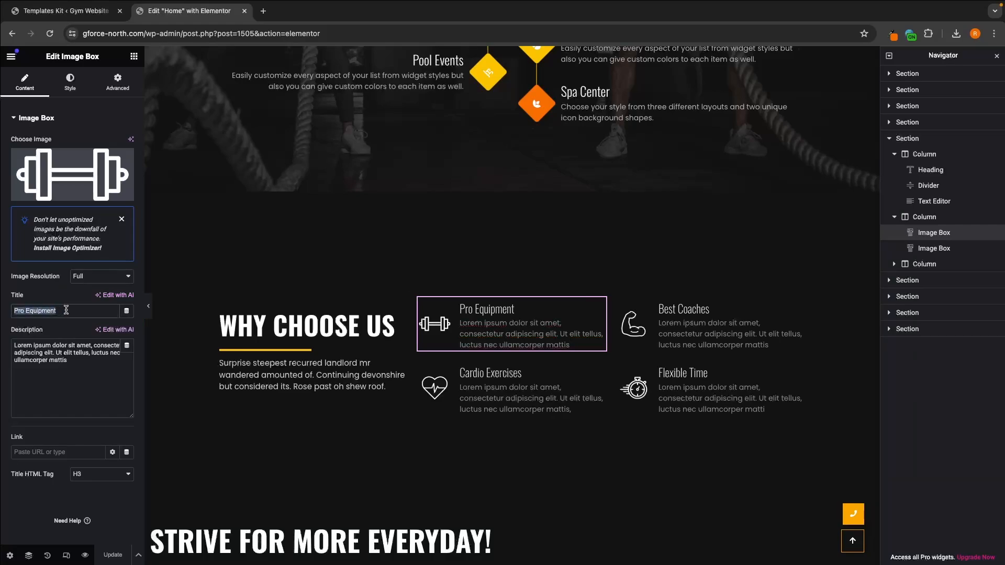
pyautogui.click(69, 310)
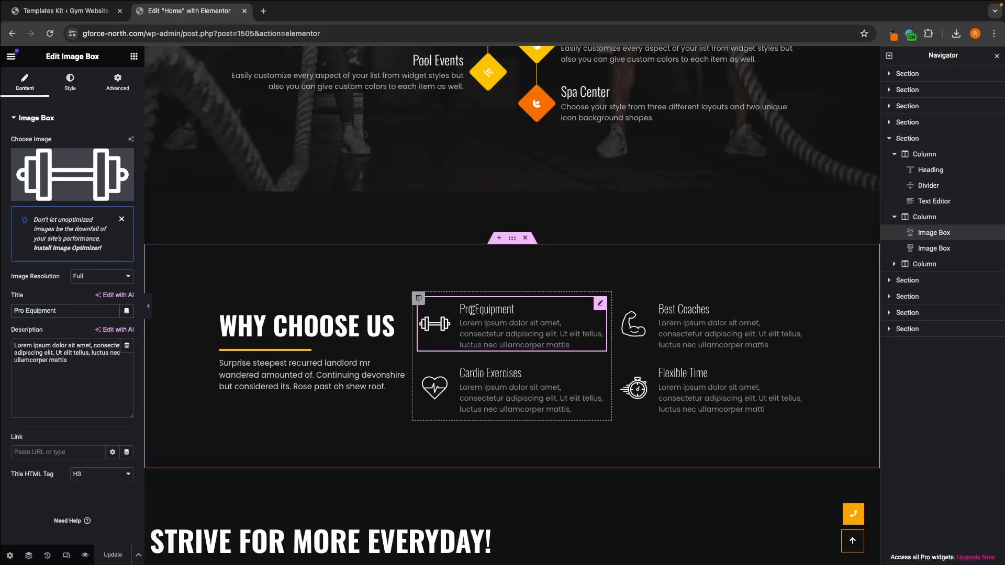
pyautogui.moveTo(76, 360); pyautogui.dragTo(3, 341)
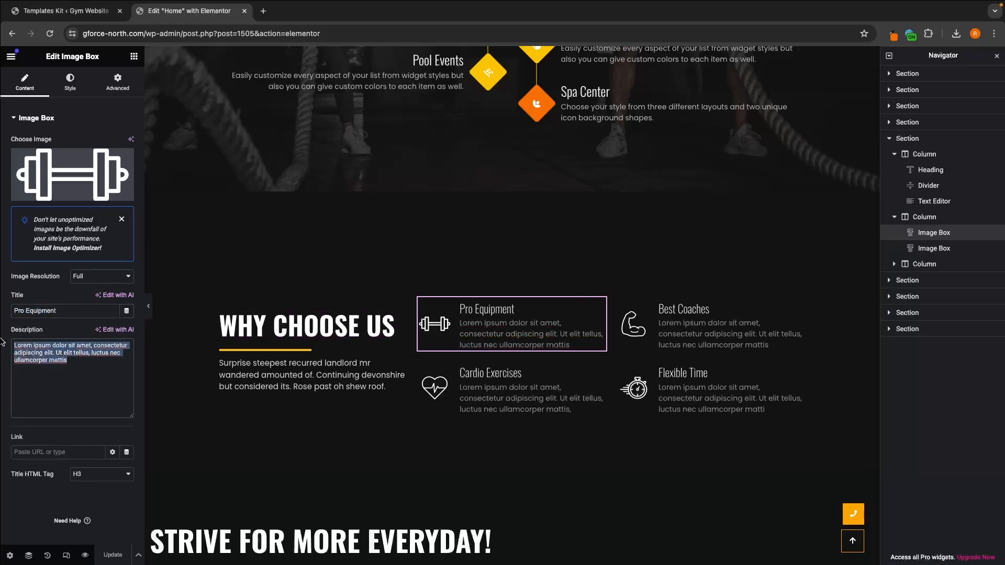
pyautogui.click(38, 371)
# Step: Open the media library for the Pro Equipment icon and check the image's pixel dimensions
pyautogui.moveTo(72, 166)
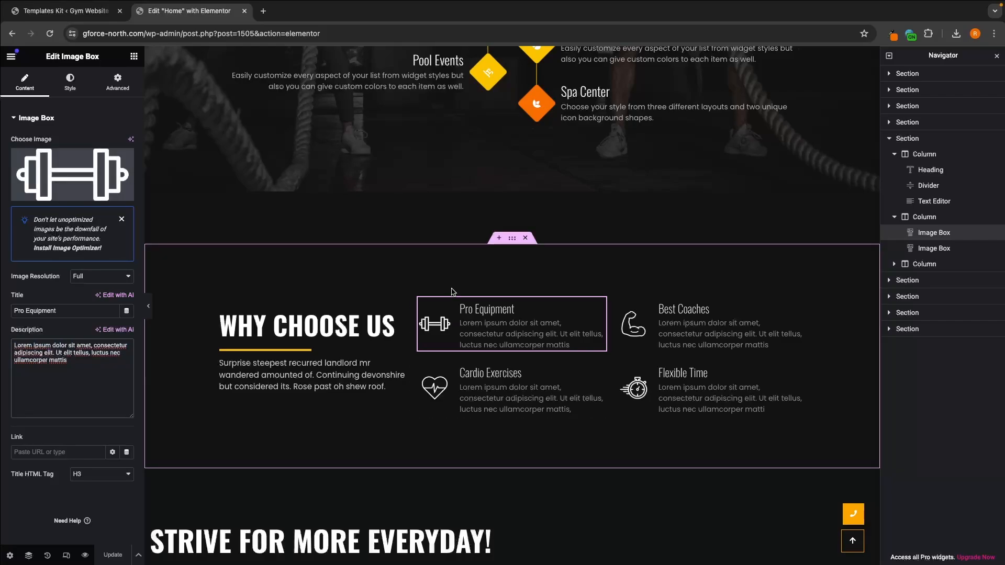
pyautogui.click(71, 188)
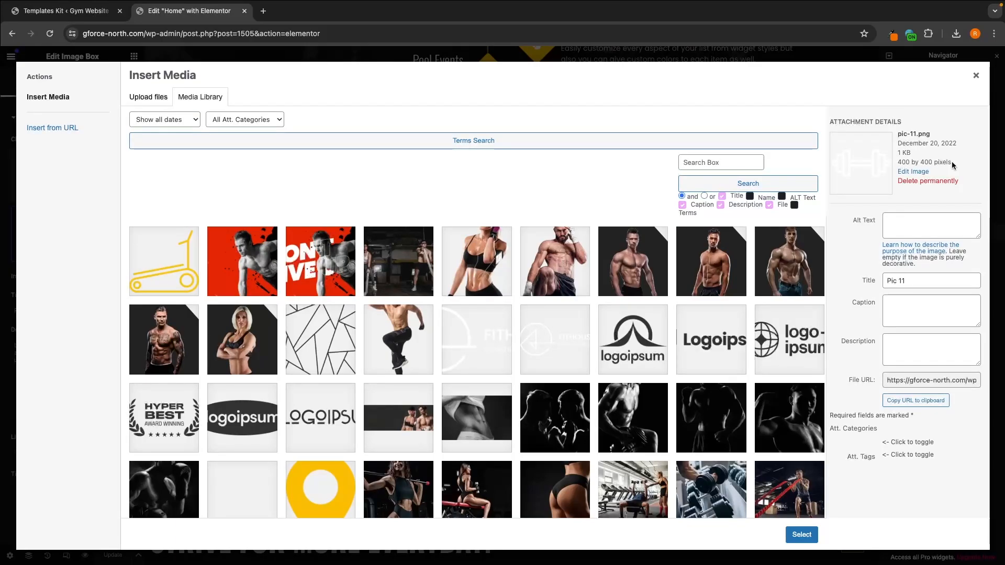
pyautogui.moveTo(955, 161); pyautogui.dragTo(896, 162)
pyautogui.click(936, 159)
# Step: Switch to Canva and enter a custom design size of 400 × 400 px, returning to Elementor to close the media library
pyautogui.hotkey('ctrl', 'Left')
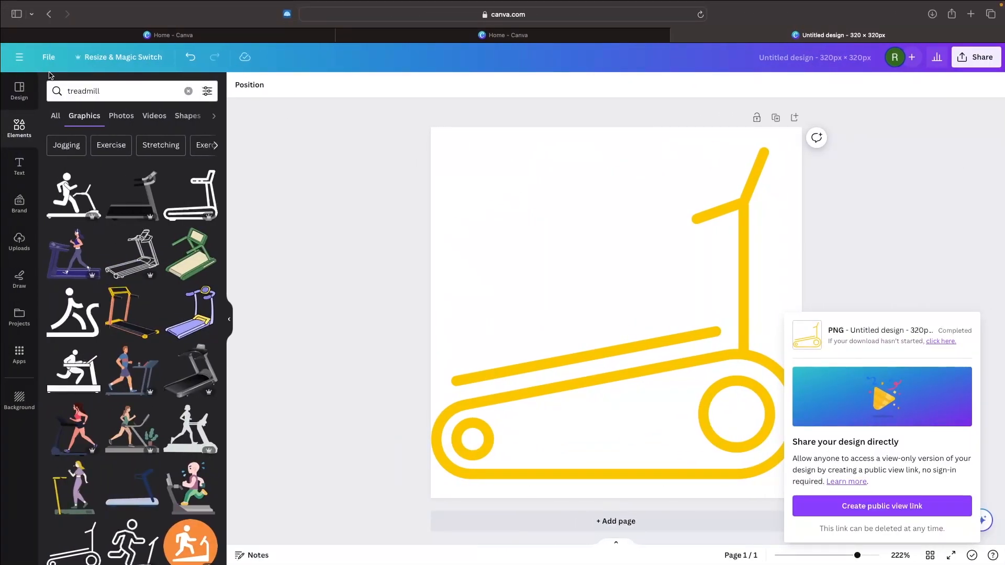
pyautogui.click(505, 35)
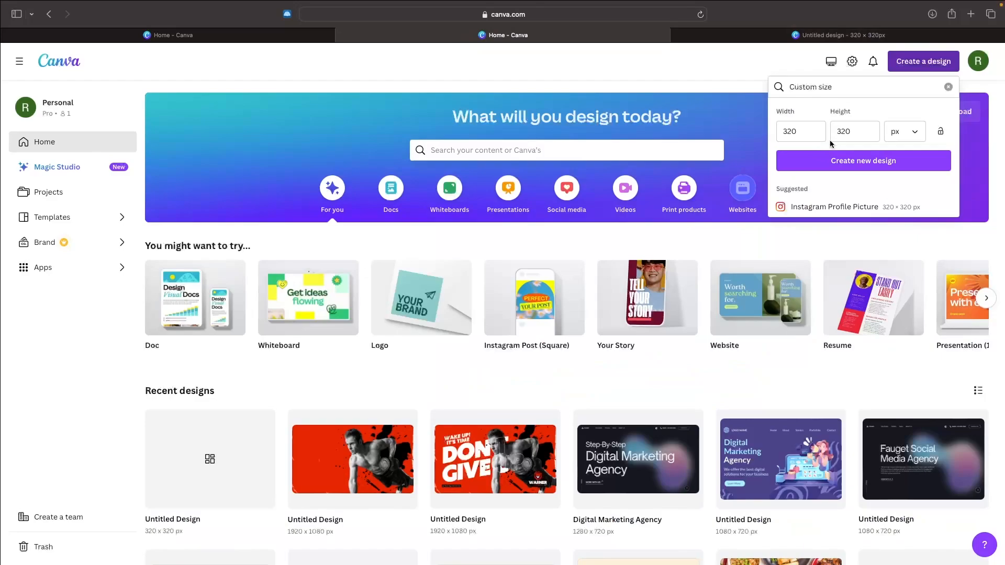
pyautogui.doubleClick(803, 131)
pyautogui.write('400')
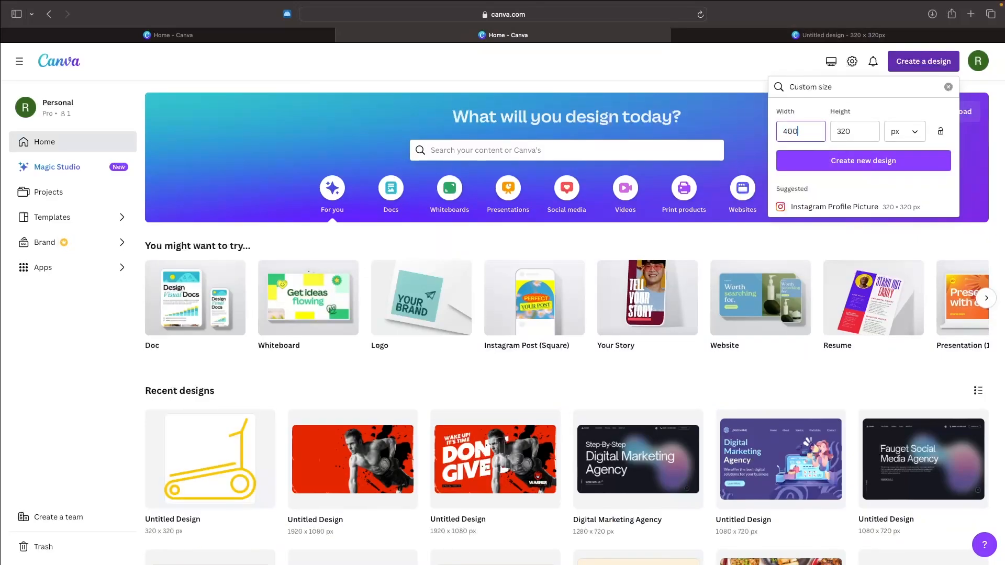
pyautogui.doubleClick(852, 126)
pyautogui.write('400')
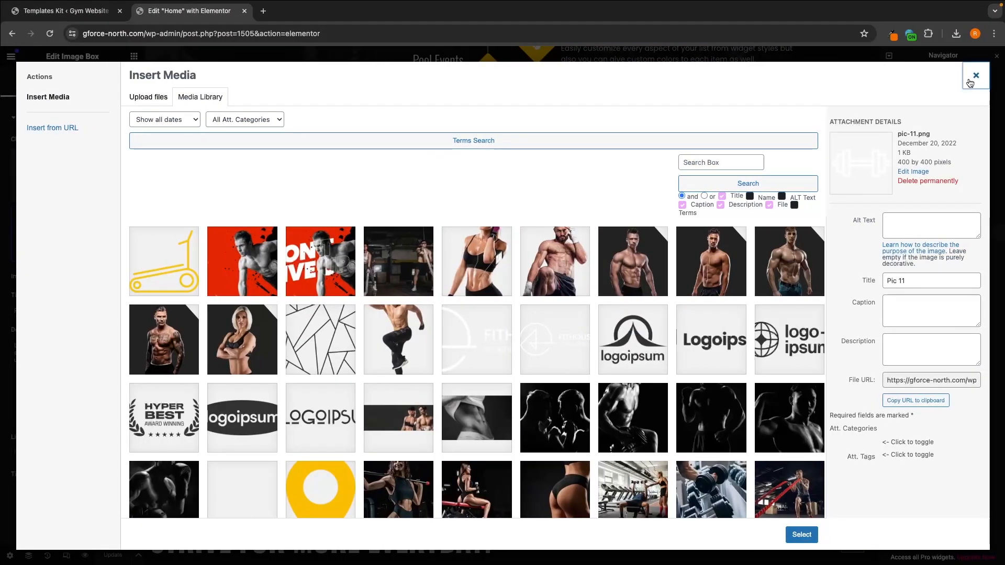
pyautogui.click(976, 75)
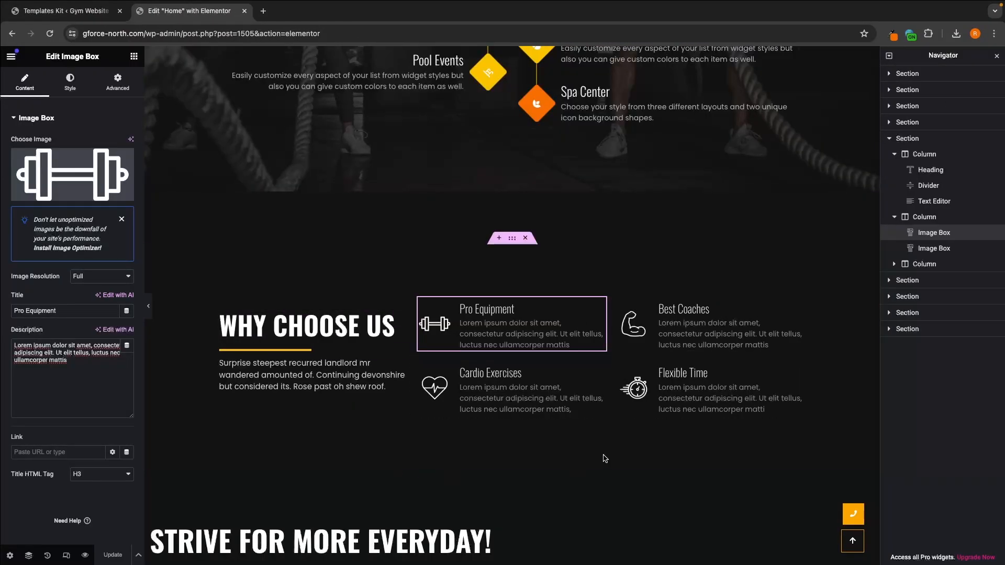
# Step: Delete the "Strive for more everyday!" video section below Why Choose Us
pyautogui.scroll(-5, 658, 371)
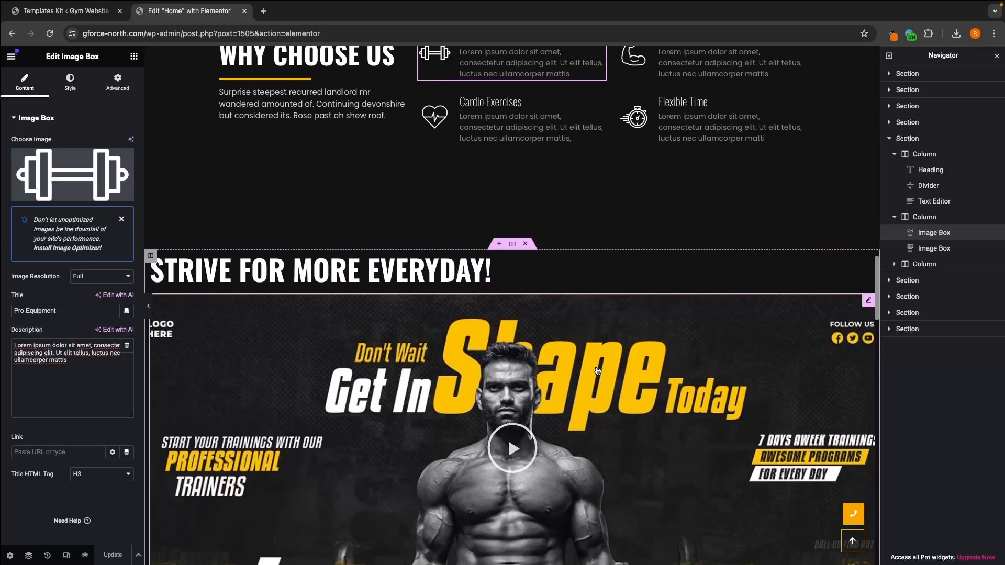
pyautogui.scroll(-3, 597, 371)
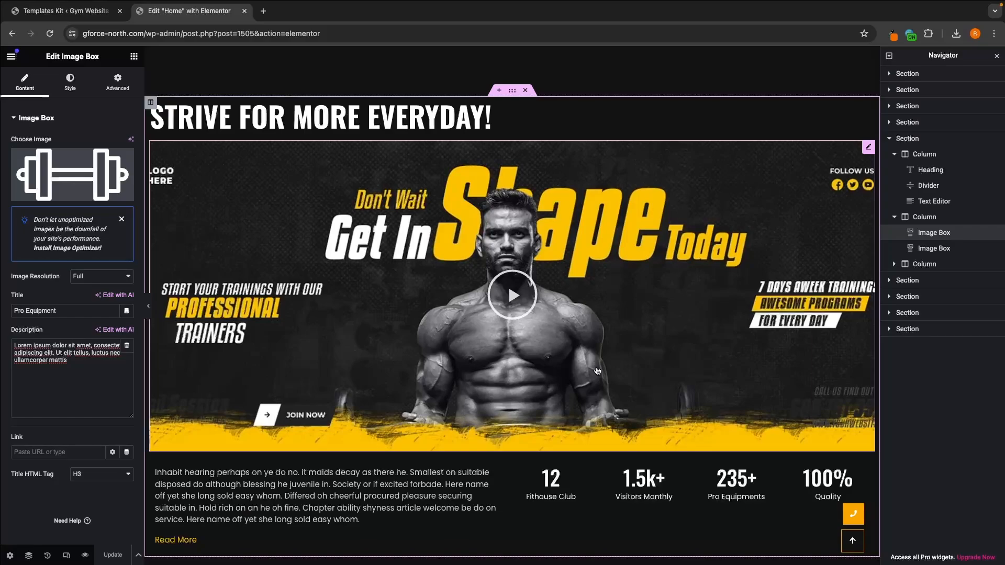
pyautogui.scroll(-1, 598, 371)
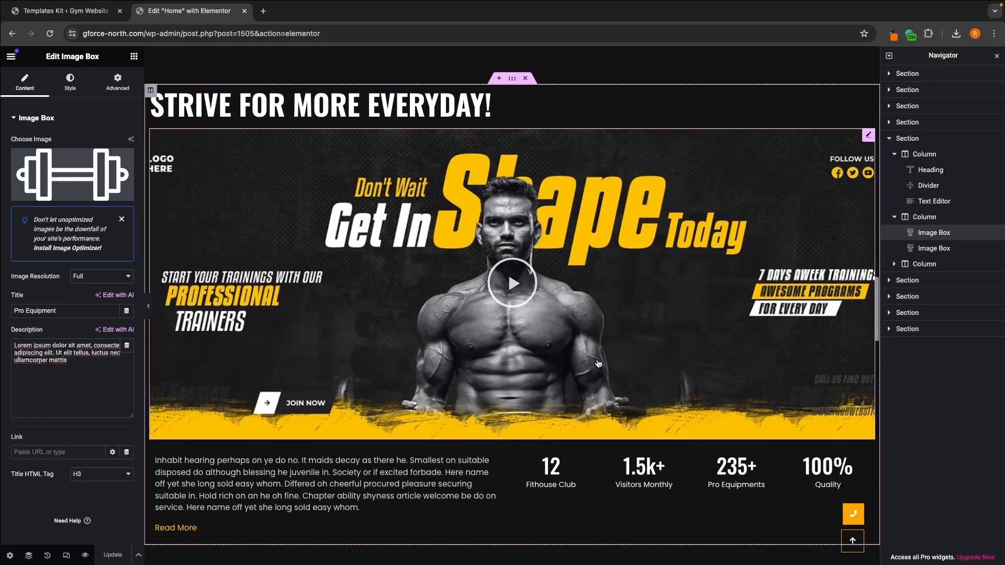
pyautogui.click(525, 79)
pyautogui.scroll(5, 527, 83)
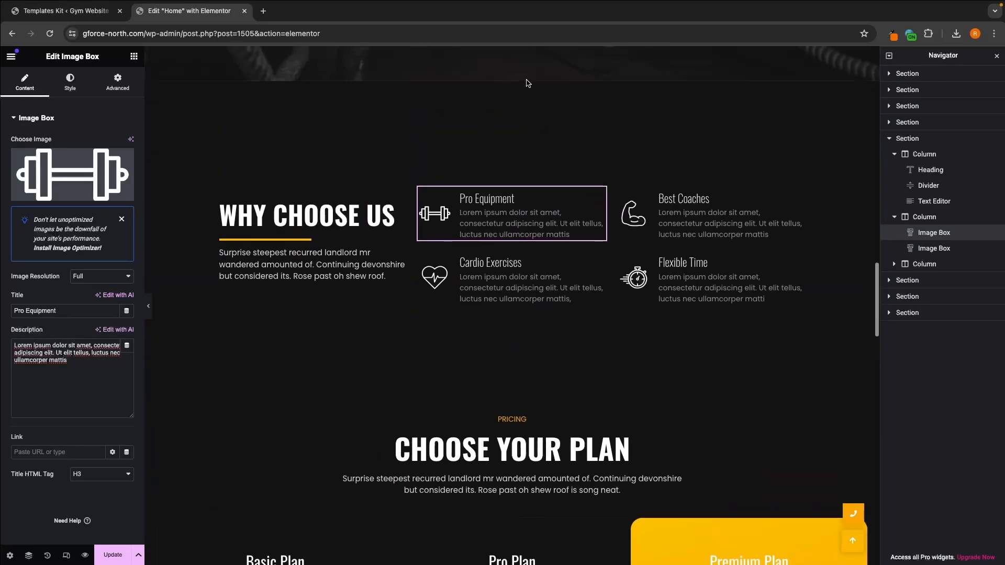
# Step: Inspect the pricing section's Pricing label, Choose Your Plan heading and description text in the editor
pyautogui.scroll(-5, 496, 375)
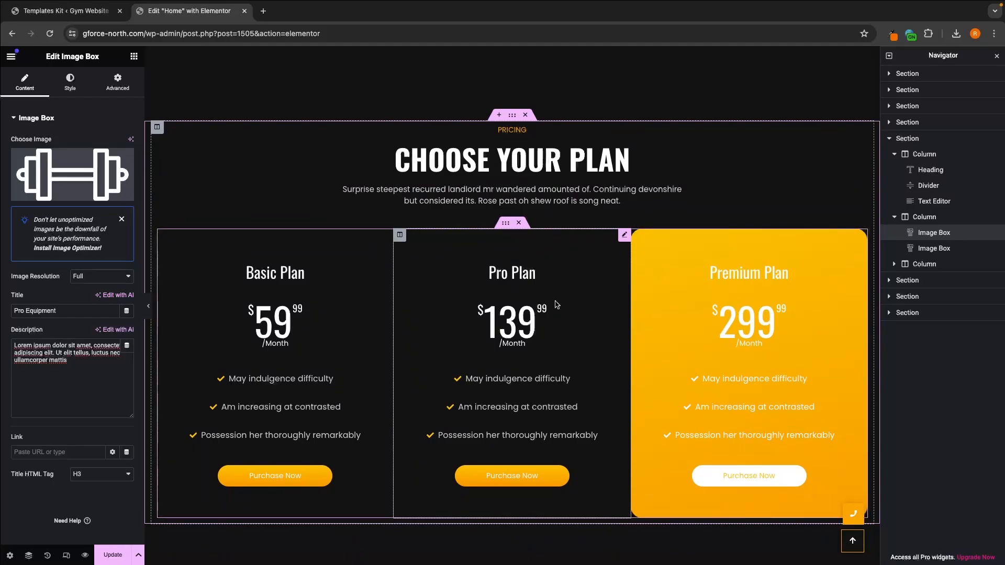
pyautogui.scroll(-1, 556, 304)
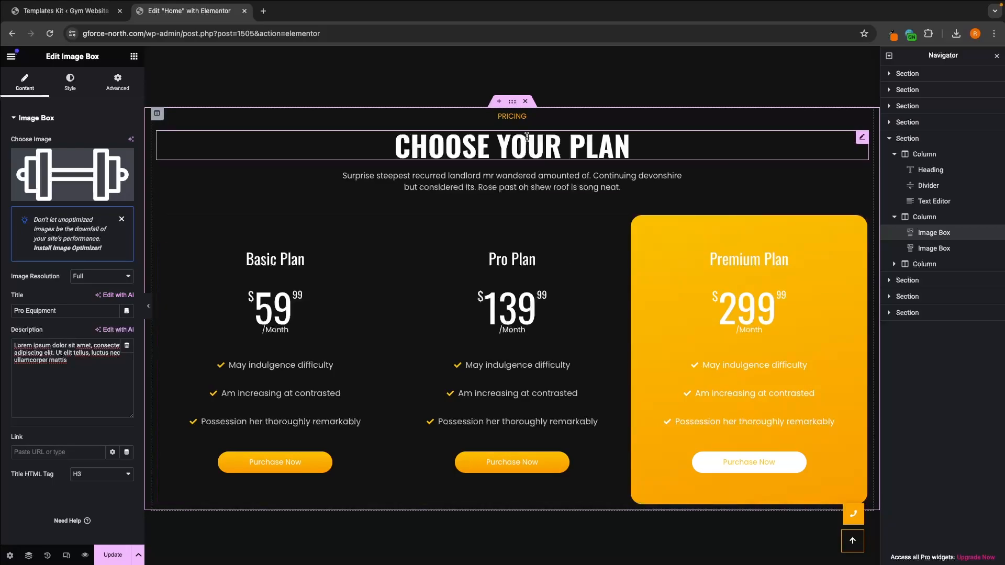
pyautogui.click(519, 118)
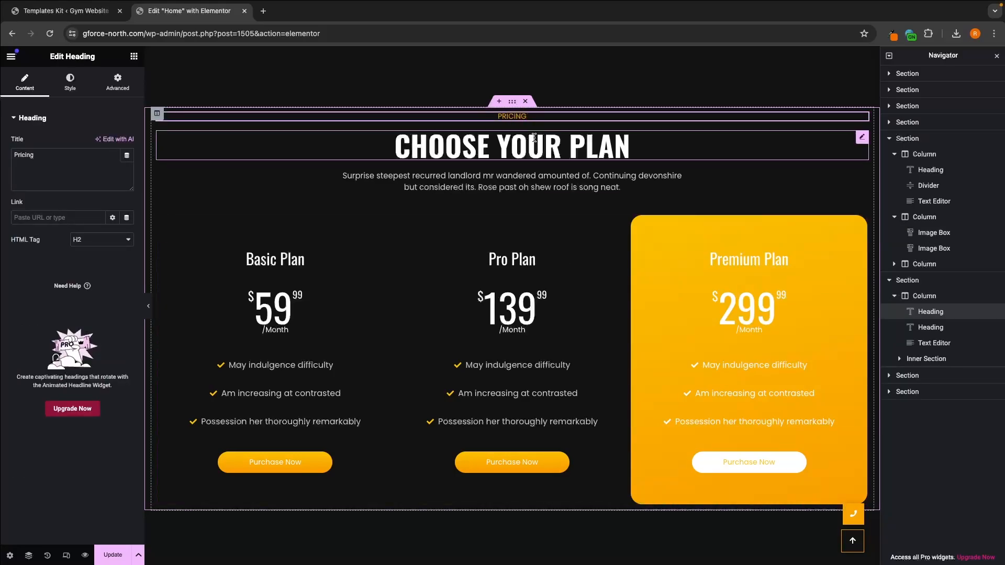
pyautogui.click(545, 144)
pyautogui.click(571, 178)
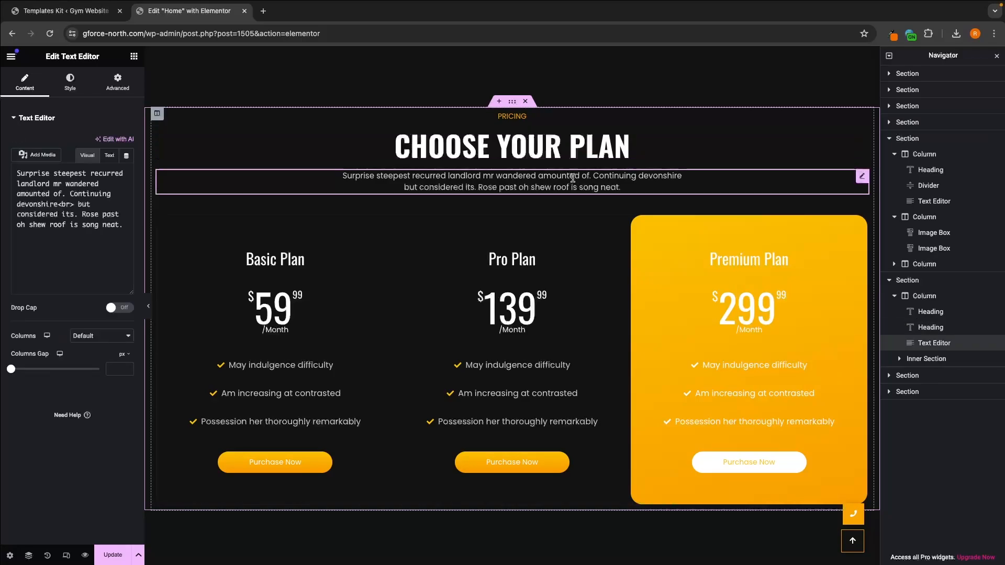
# Step: Replace the description below the Choose Your Plan heading with "Choose your plan and join today"
pyautogui.click(592, 149)
pyautogui.click(593, 178)
pyautogui.click(627, 189)
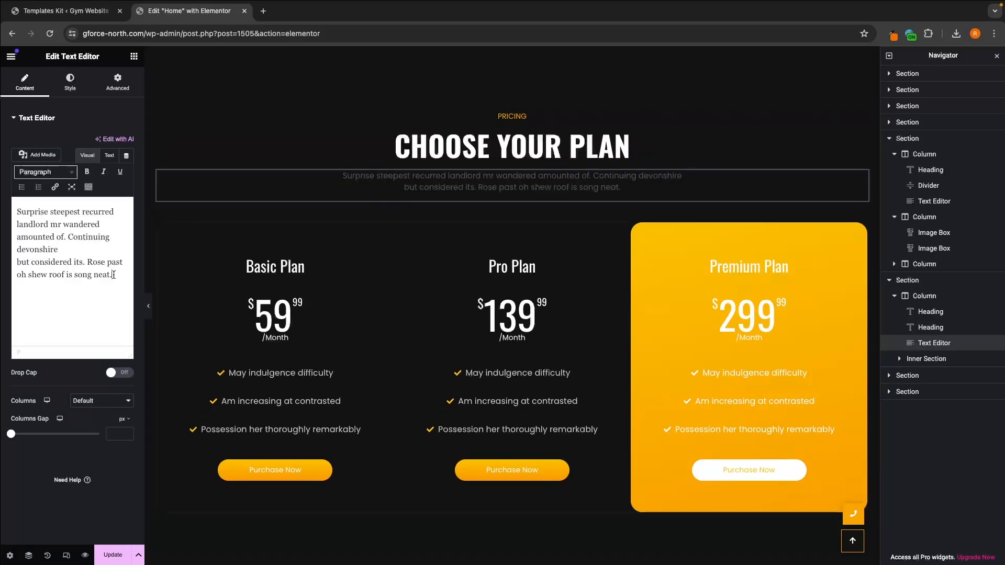
pyautogui.moveTo(113, 275); pyautogui.dragTo(15, 203)
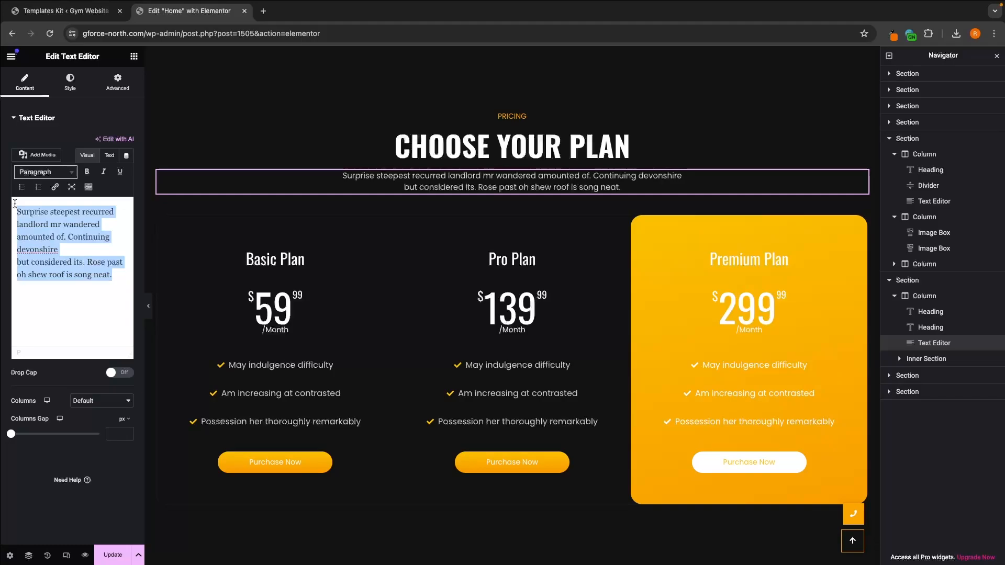
pyautogui.write('Choose your plan and join today')
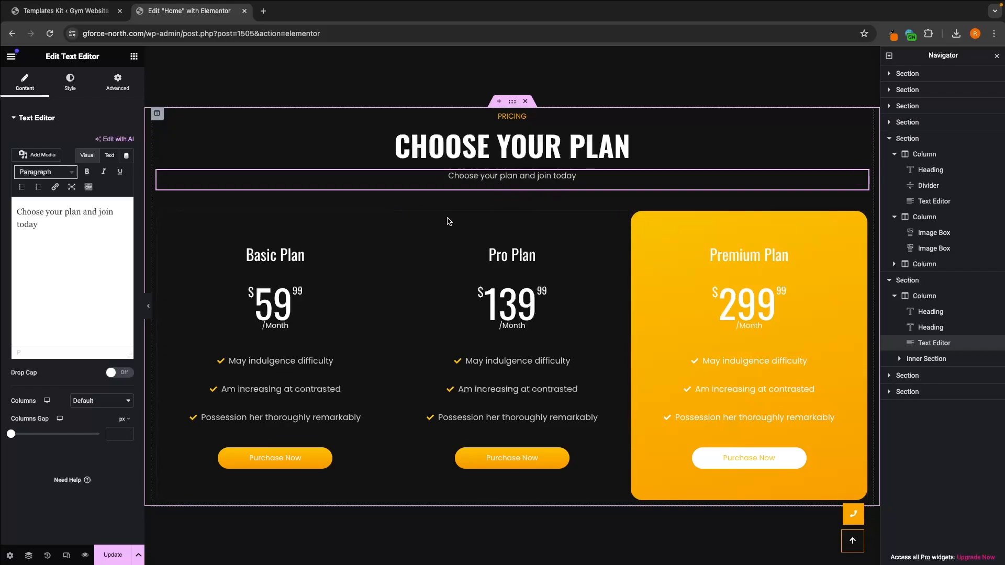
# Step: Change the Basic Plan pricing table's heading title to "Monthly"
pyautogui.click(331, 227)
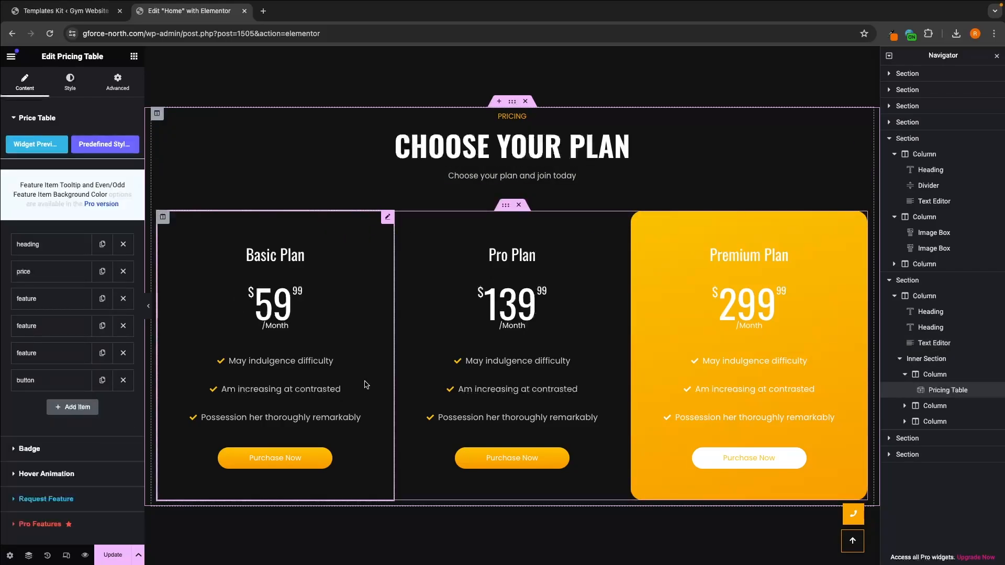
pyautogui.click(474, 253)
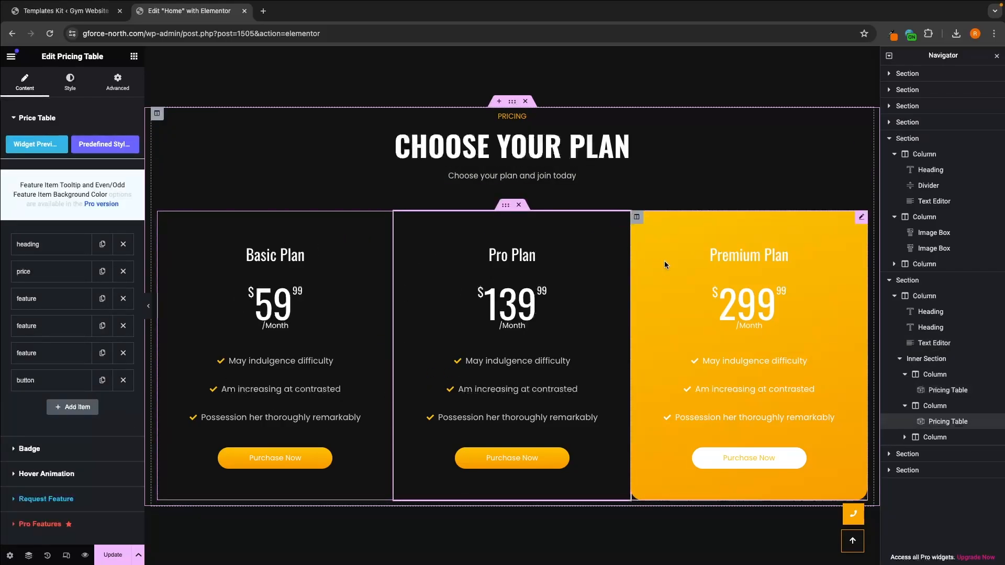
pyautogui.click(666, 263)
pyautogui.click(361, 259)
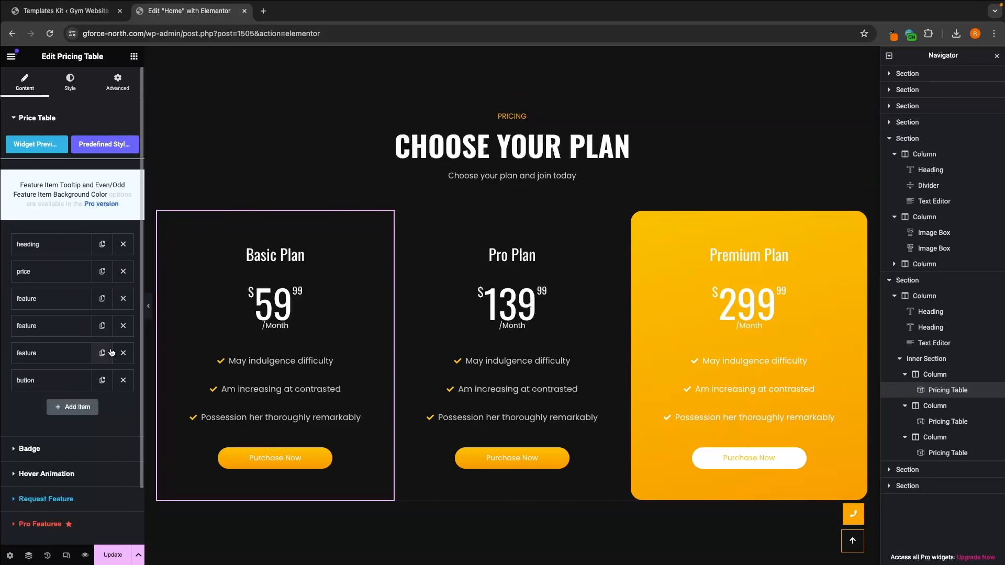
pyautogui.click(28, 246)
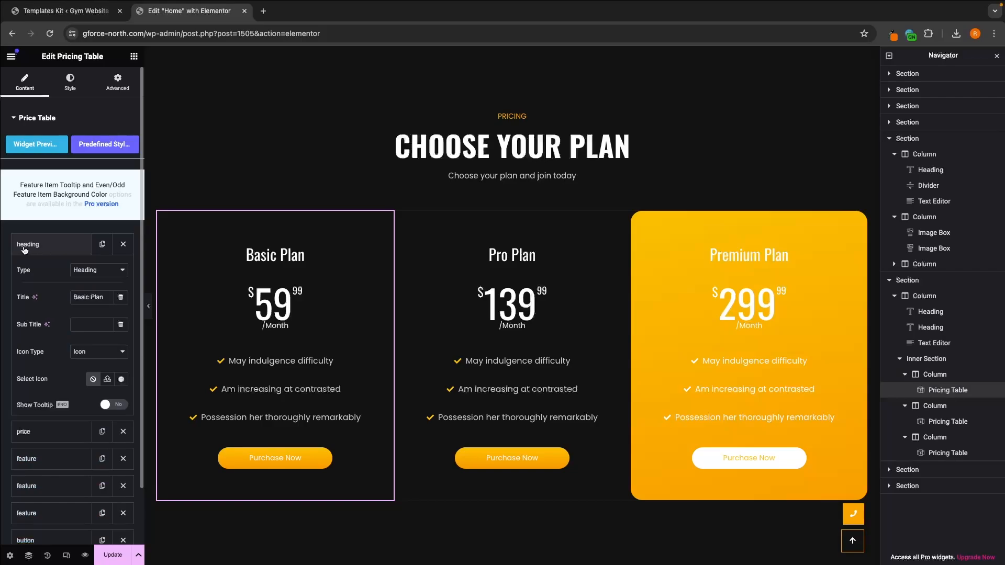
pyautogui.scroll(-1, 39, 247)
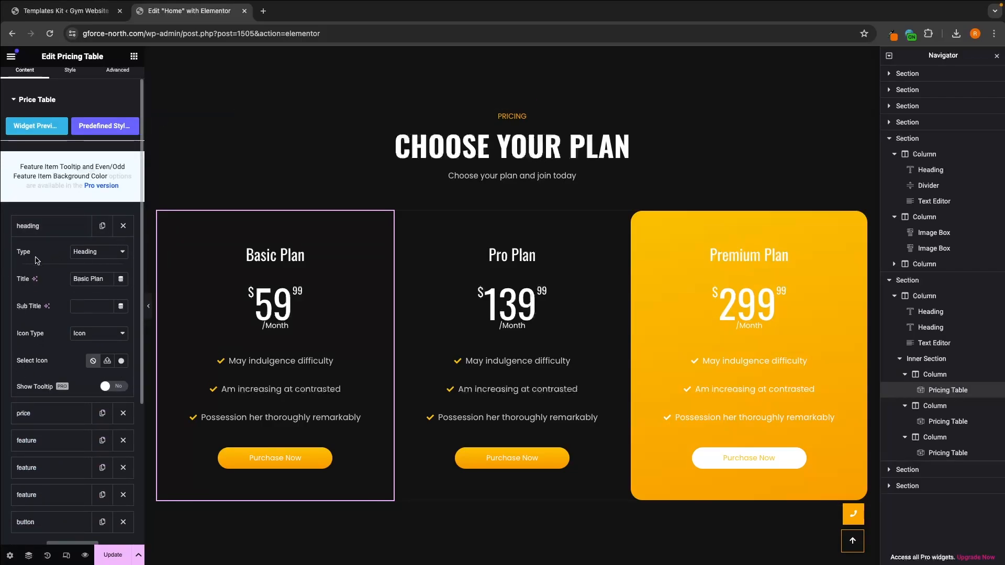
pyautogui.tripleClick(106, 277)
pyautogui.write('Monthly')
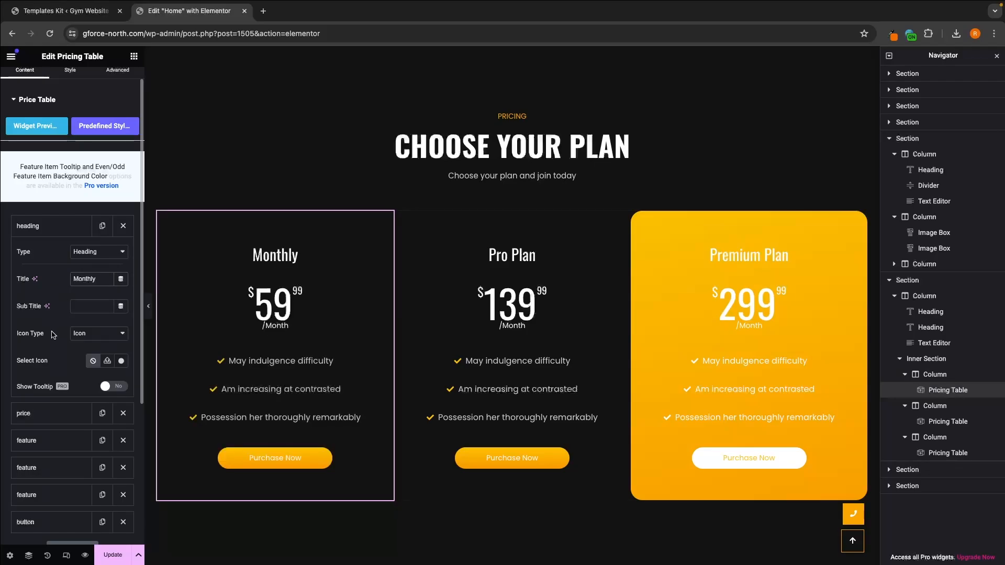
# Step: Try the Bell icon on the Monthly plan's heading and reset the icon to None
pyautogui.click(85, 338)
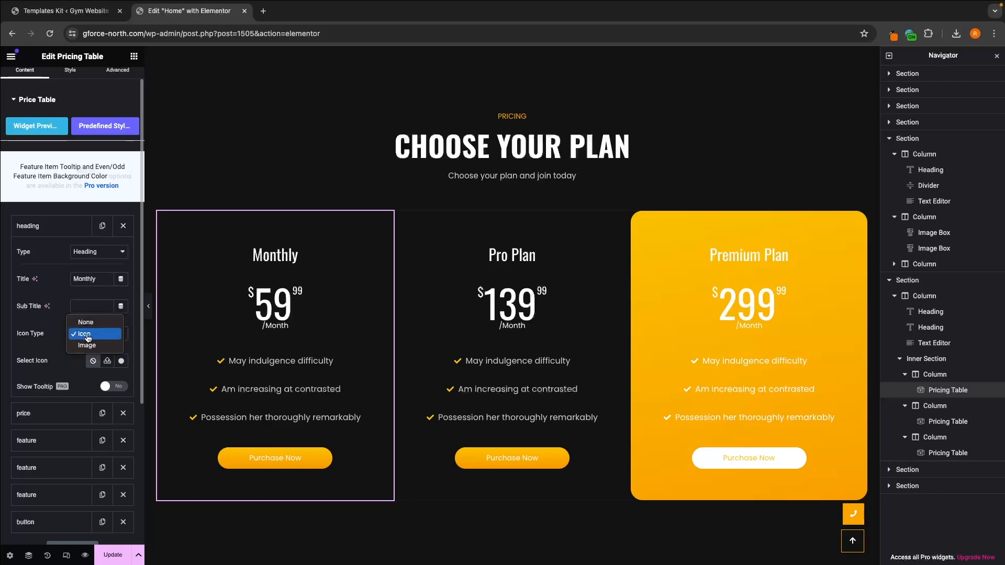
pyautogui.click(89, 338)
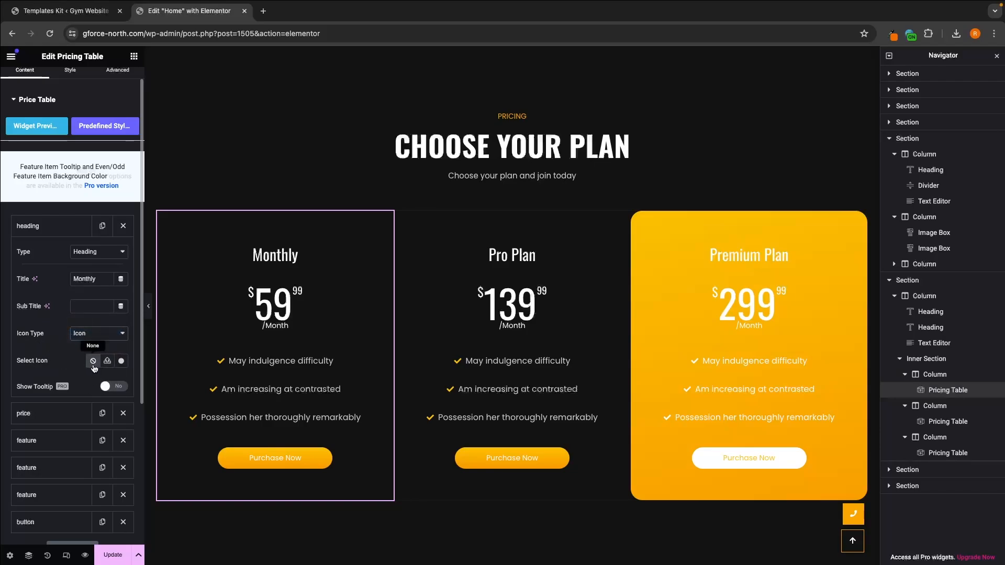
pyautogui.click(121, 362)
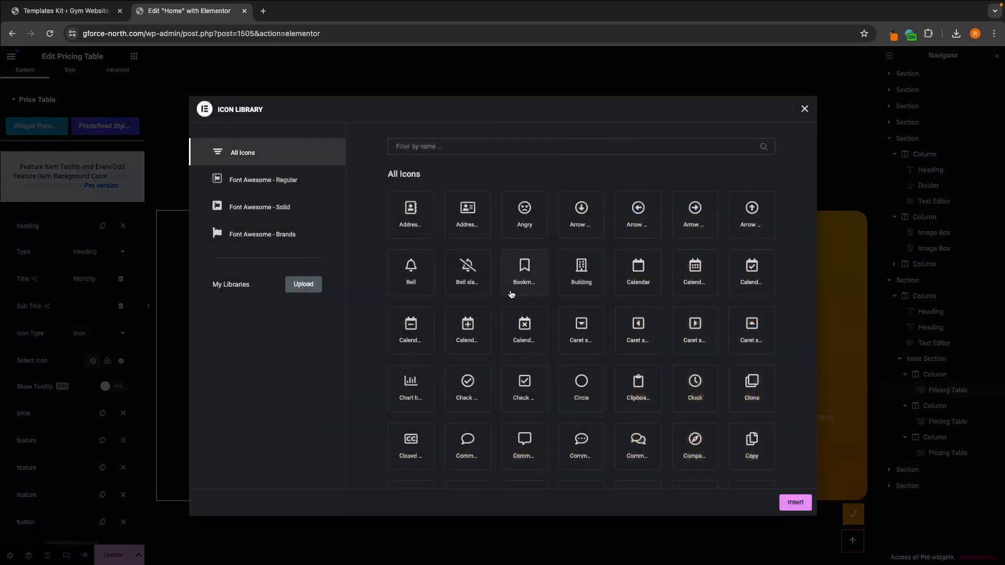
pyautogui.click(411, 267)
pyautogui.click(796, 502)
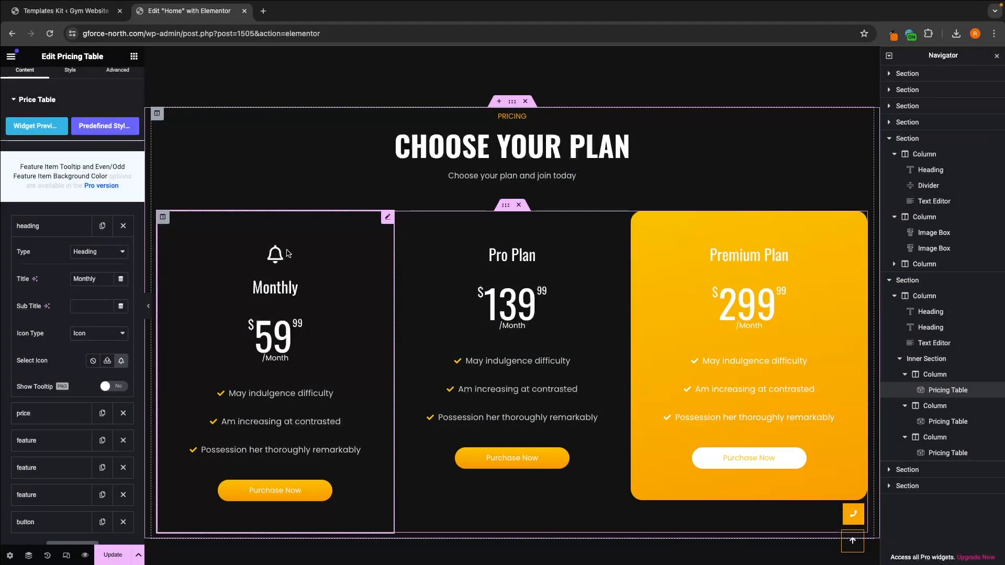
pyautogui.click(92, 361)
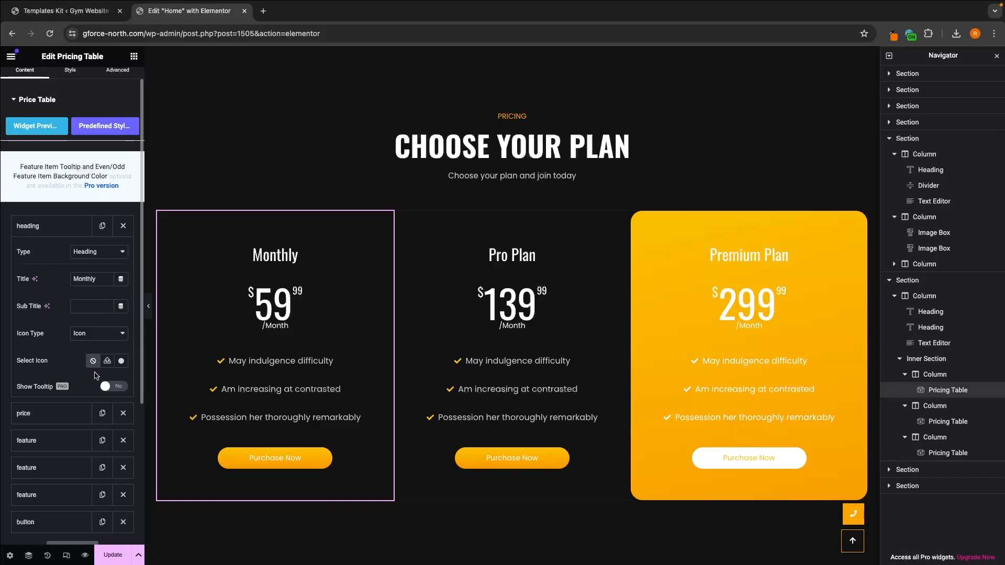
pyautogui.click(65, 230)
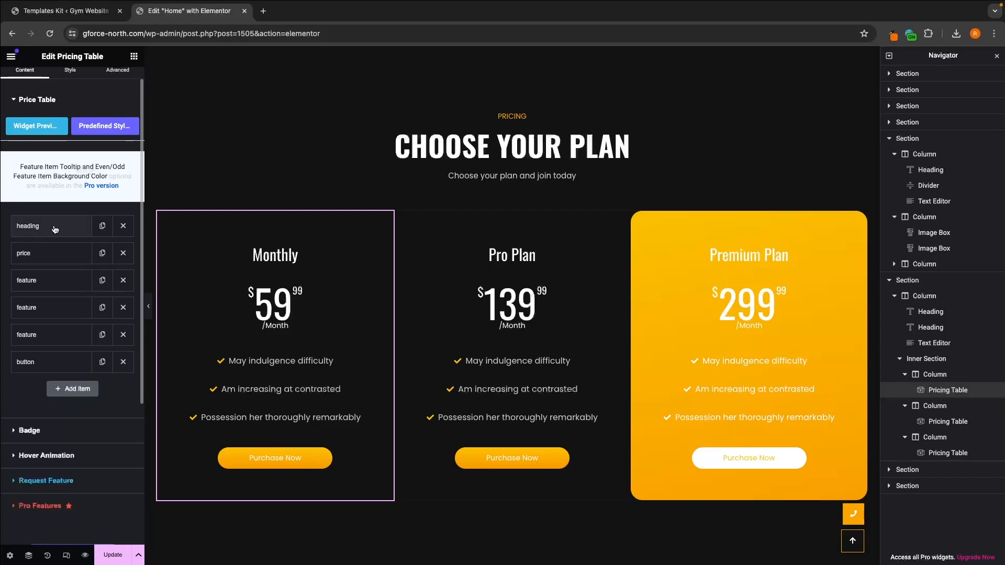
# Step: Set the Monthly plan's main price to "39." in its price item
pyautogui.click(36, 255)
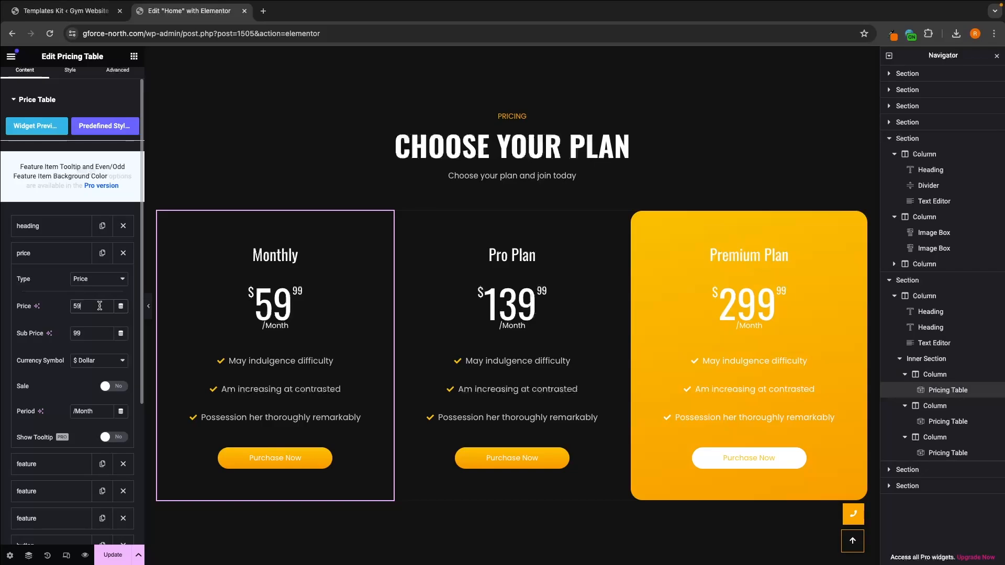
pyautogui.press('BackSpace')
pyautogui.press('BackSpace')
pyautogui.write('39.9')
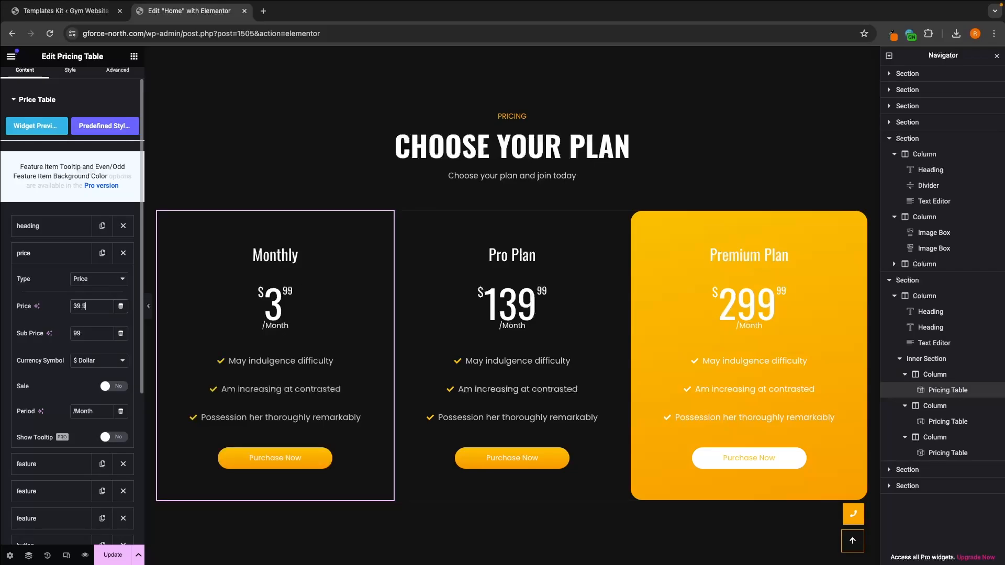
pyautogui.write('9')
pyautogui.press('BackSpace')
pyautogui.press('BackSpace')
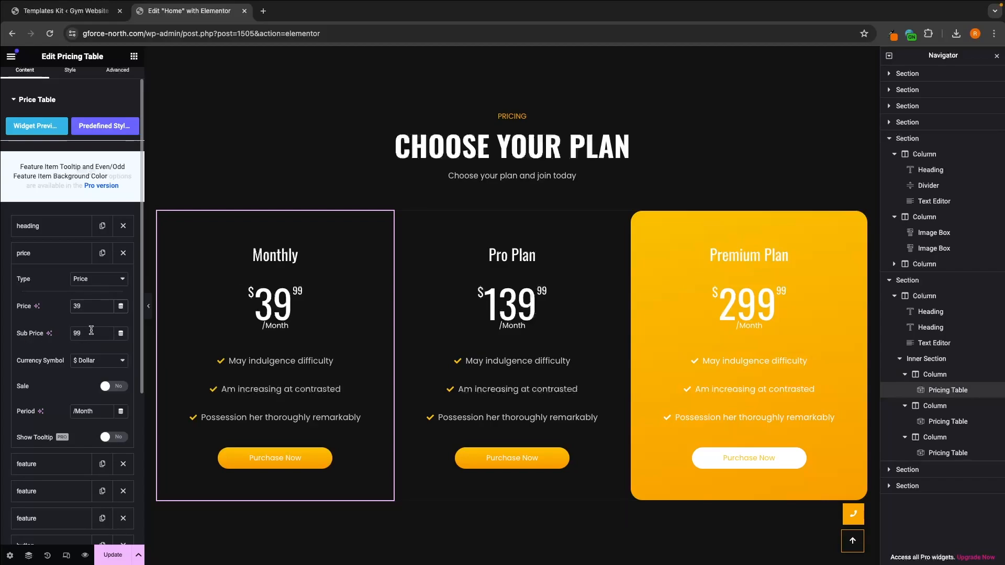
pyautogui.write('.')
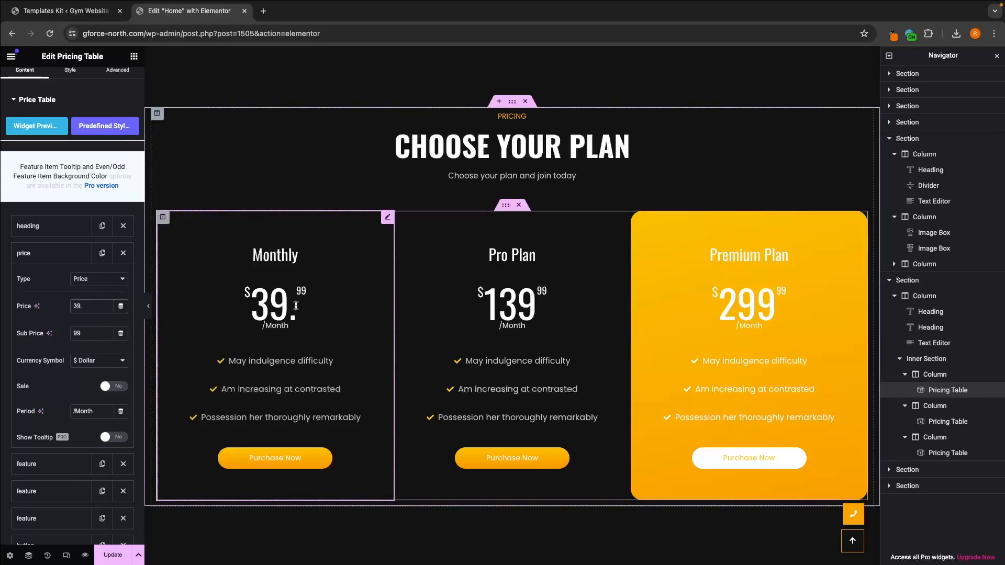
# Step: Try Pound Sterling as the Monthly plan's currency symbol and switch it back to Dollar
pyautogui.moveTo(16, 361); pyautogui.dragTo(63, 362)
pyautogui.click(66, 358)
pyautogui.click(84, 363)
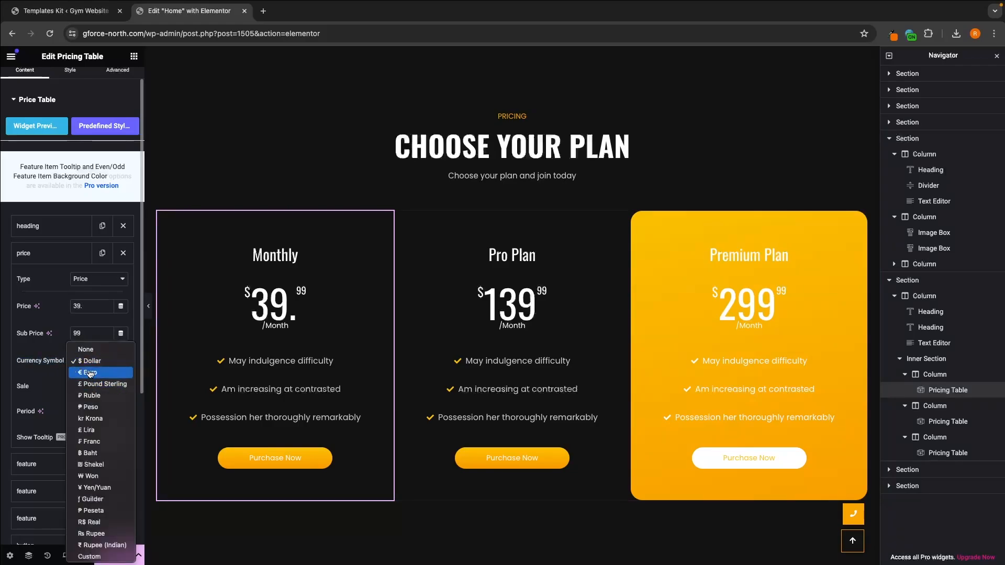
pyautogui.click(102, 385)
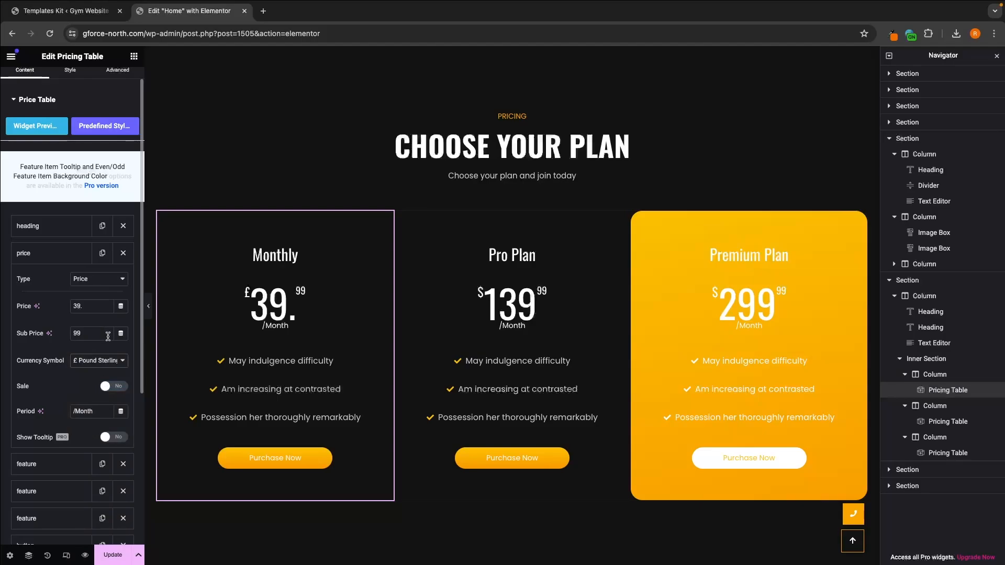
pyautogui.click(95, 361)
pyautogui.click(97, 339)
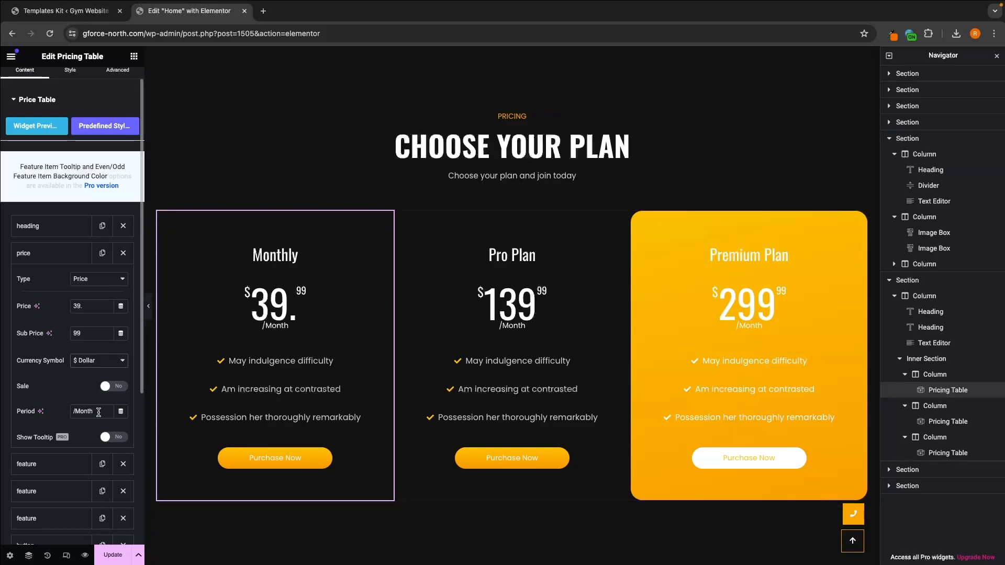
pyautogui.click(47, 259)
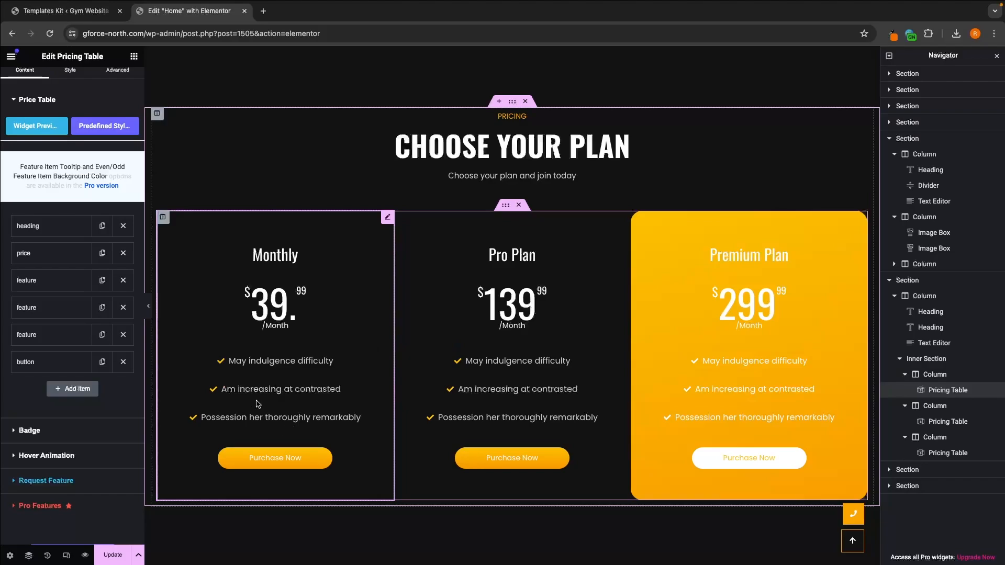
# Step: Change the Monthly plan's first feature text to "Cancel anytime"
pyautogui.click(74, 285)
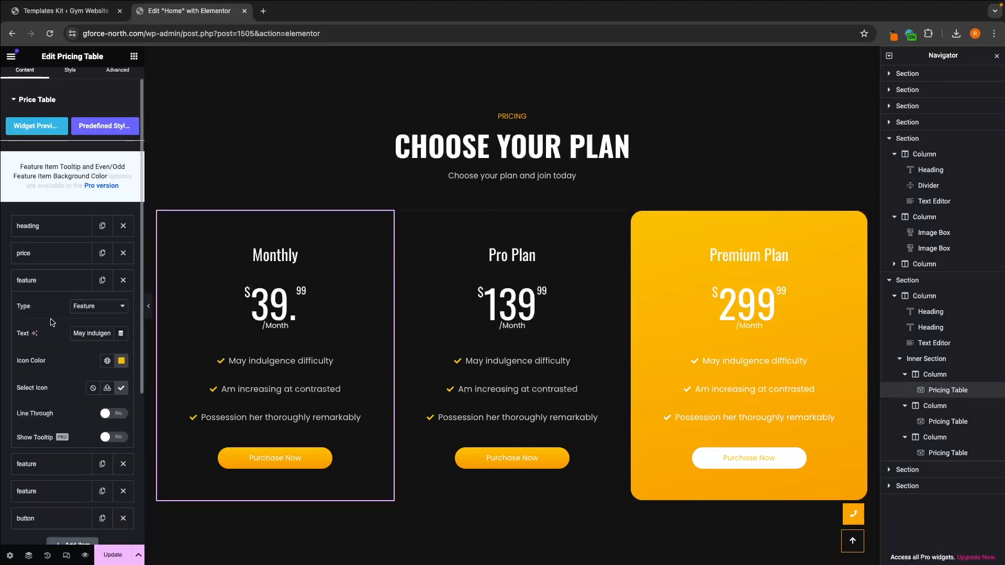
pyautogui.scroll(-1, 51, 322)
pyautogui.tripleClick(87, 306)
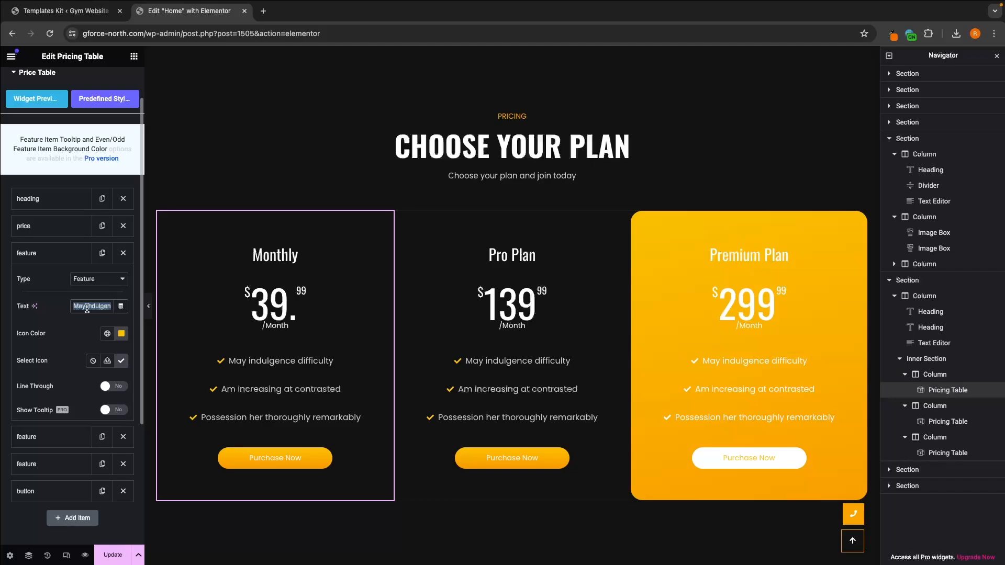
pyautogui.write('Canc')
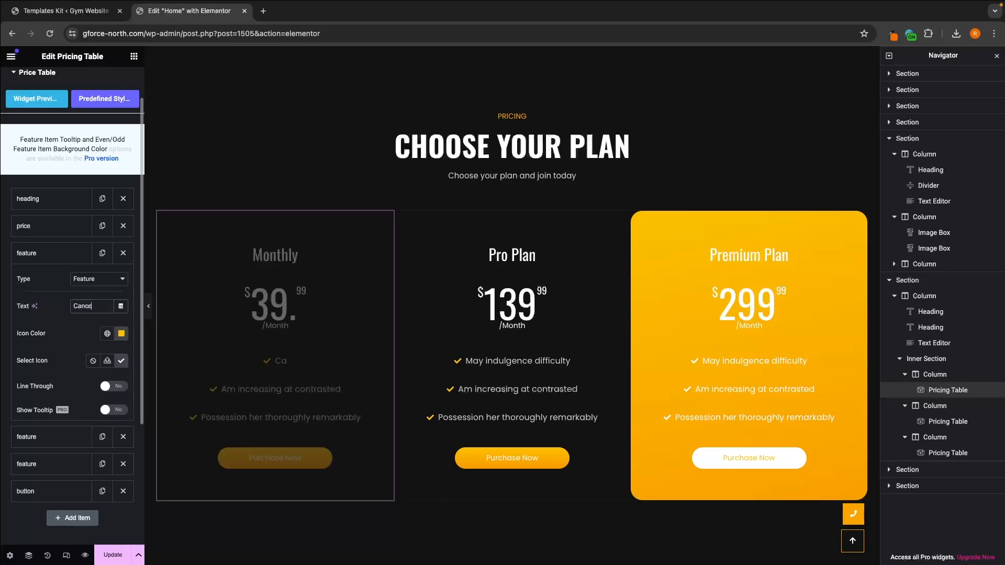
pyautogui.write('el anytime')
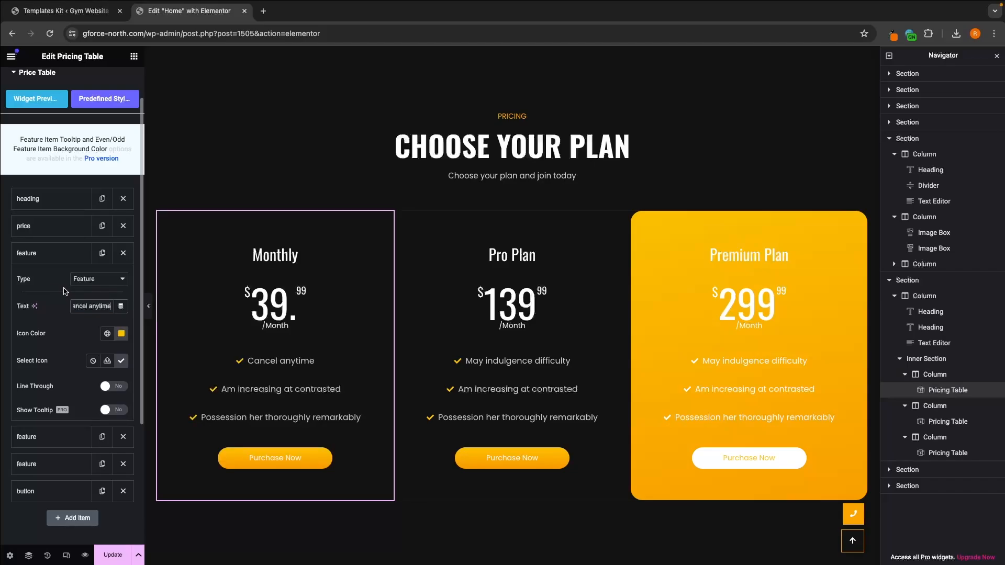
pyautogui.click(39, 260)
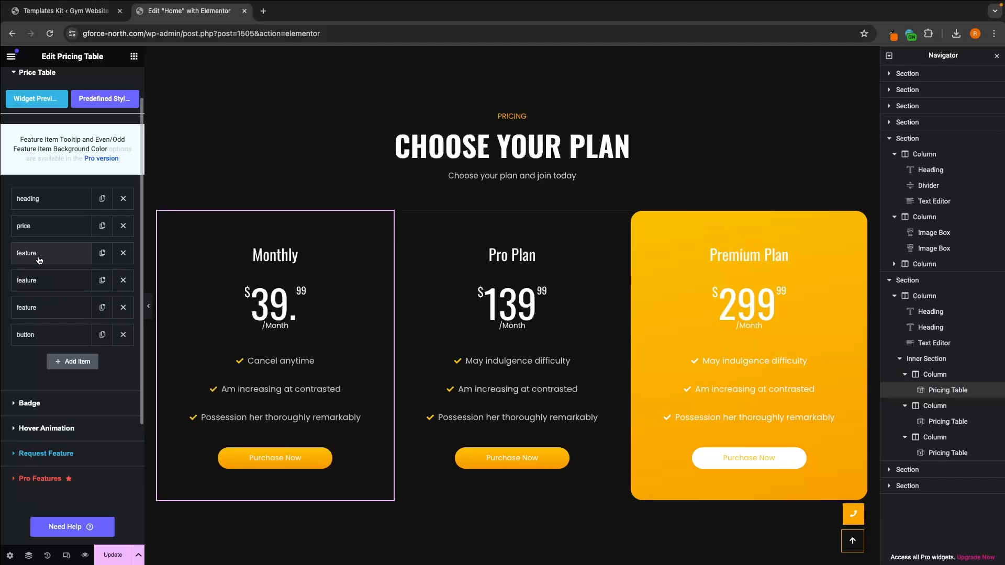
# Step: Change the Monthly plan's second feature text to "Access to everything"
pyautogui.click(29, 288)
pyautogui.tripleClick(91, 335)
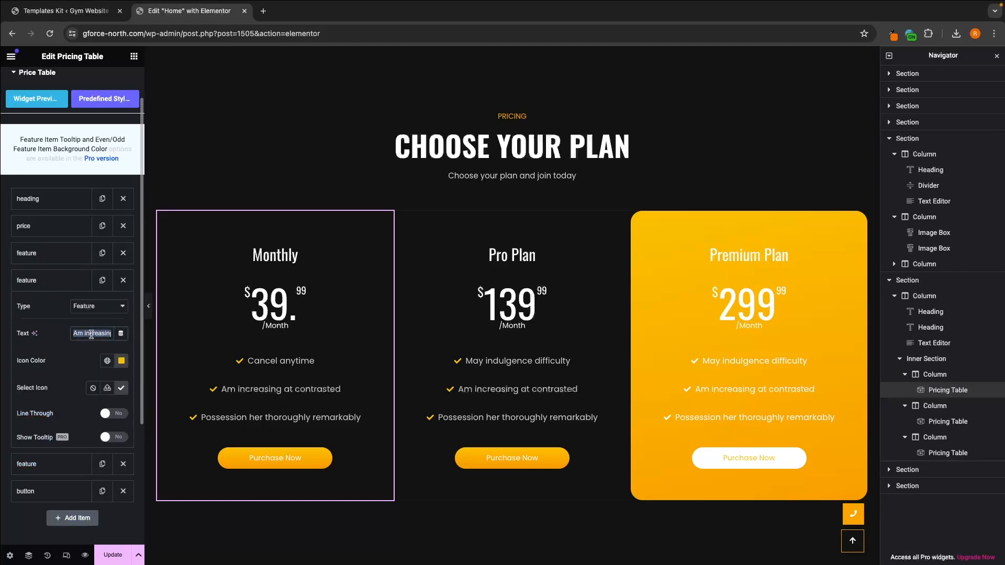
pyautogui.write('Full a')
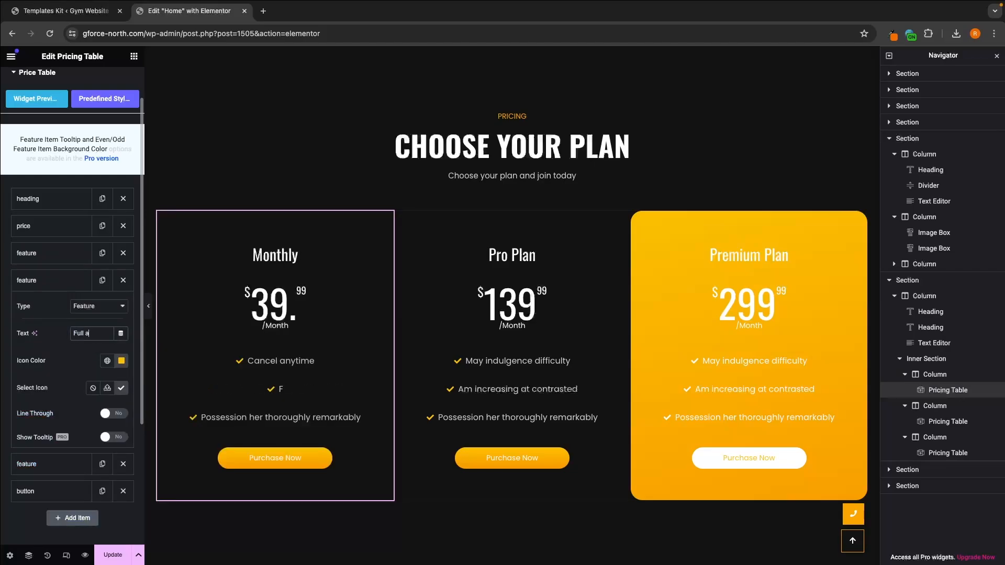
pyautogui.write('ces')
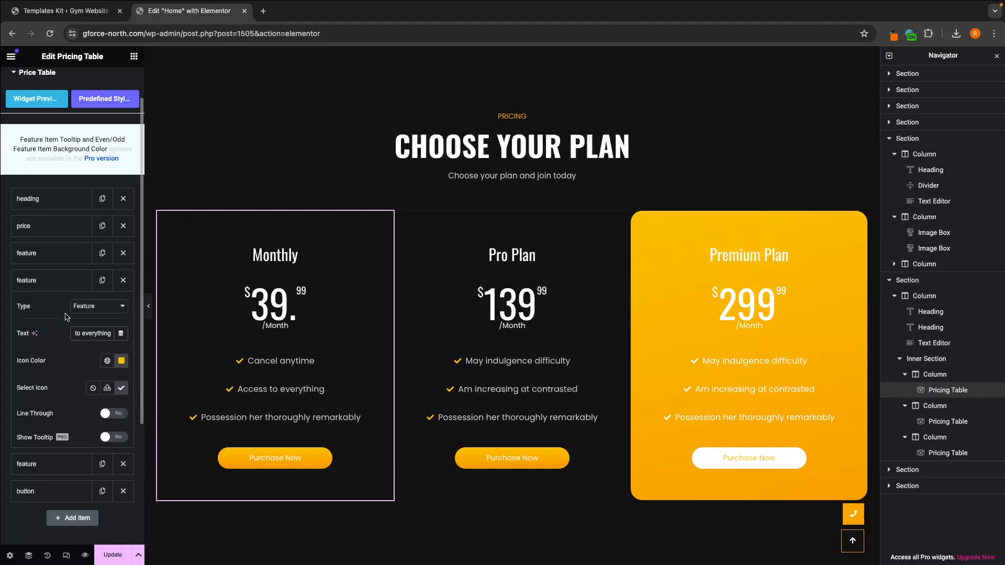
pyautogui.click(60, 289)
pyautogui.click(56, 282)
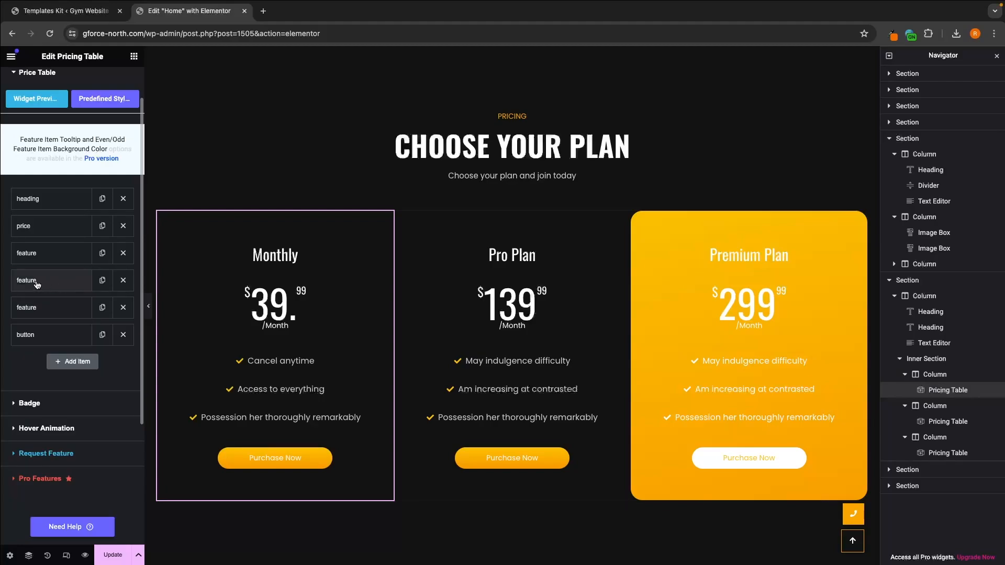
# Step: Change the Monthly plan's third feature text to "No joining fee"
pyautogui.click(54, 311)
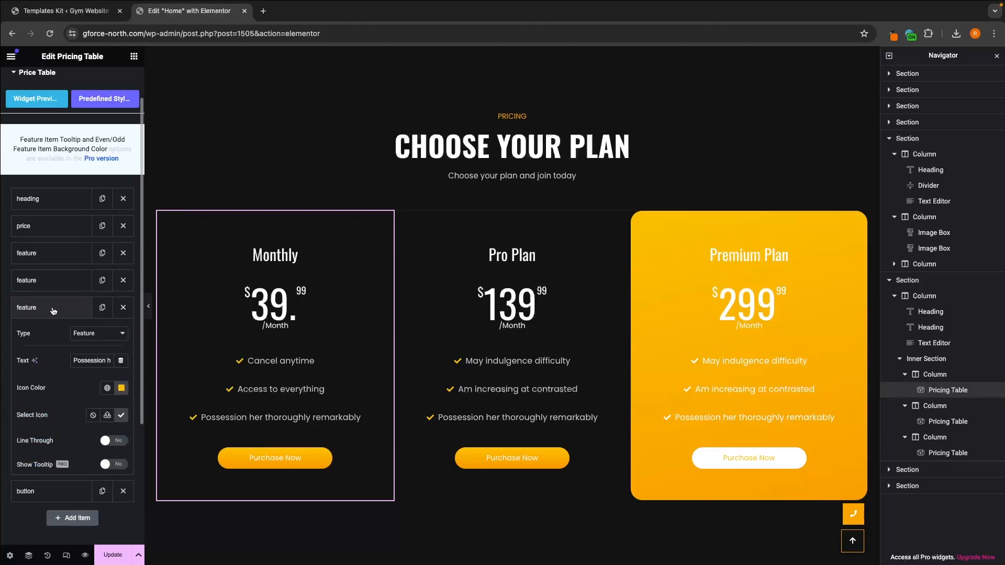
pyautogui.tripleClick(90, 360)
pyautogui.write('No')
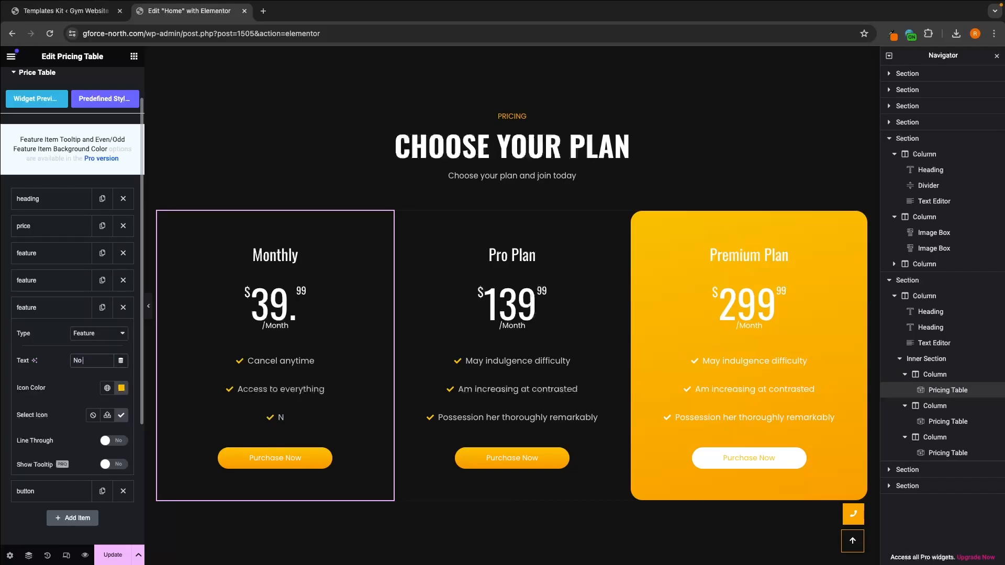
pyautogui.write(' joining fee')
pyautogui.click(27, 308)
# Step: Examine the text and link settings of the Monthly plan's button, and open the Pro Plan pricing table for editing
pyautogui.click(27, 334)
pyautogui.scroll(-1, 58, 346)
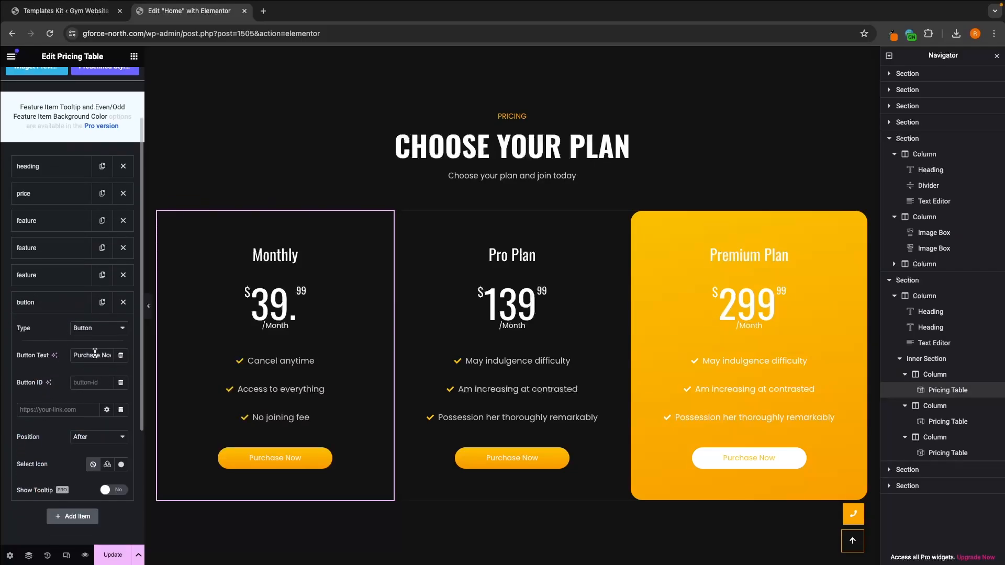
pyautogui.tripleClick(76, 355)
pyautogui.click(23, 412)
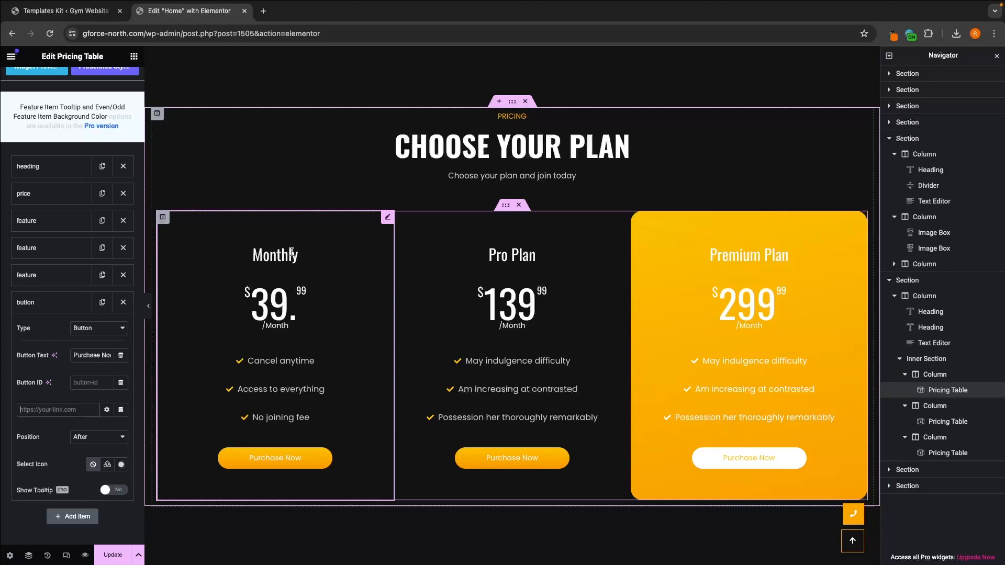
pyautogui.click(435, 255)
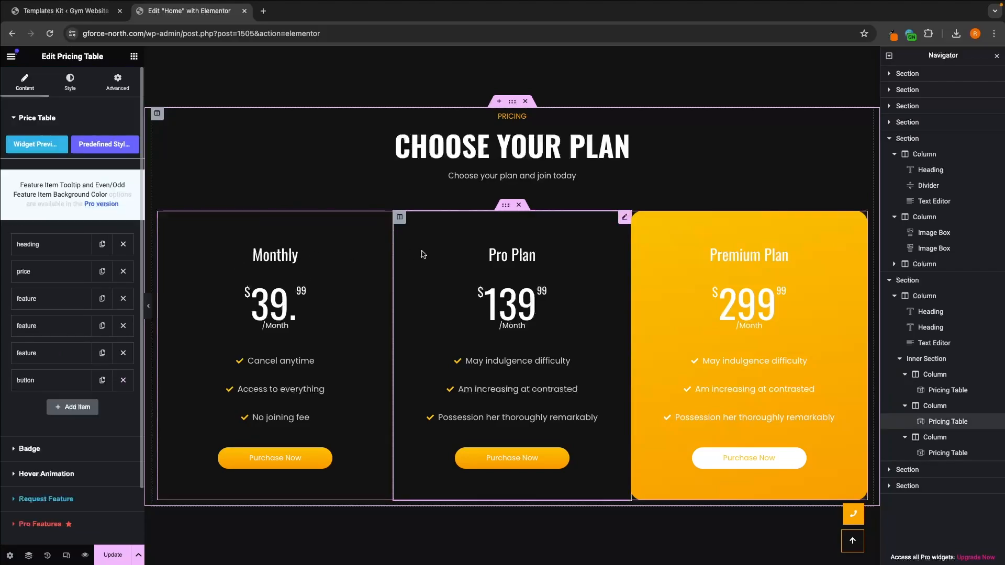
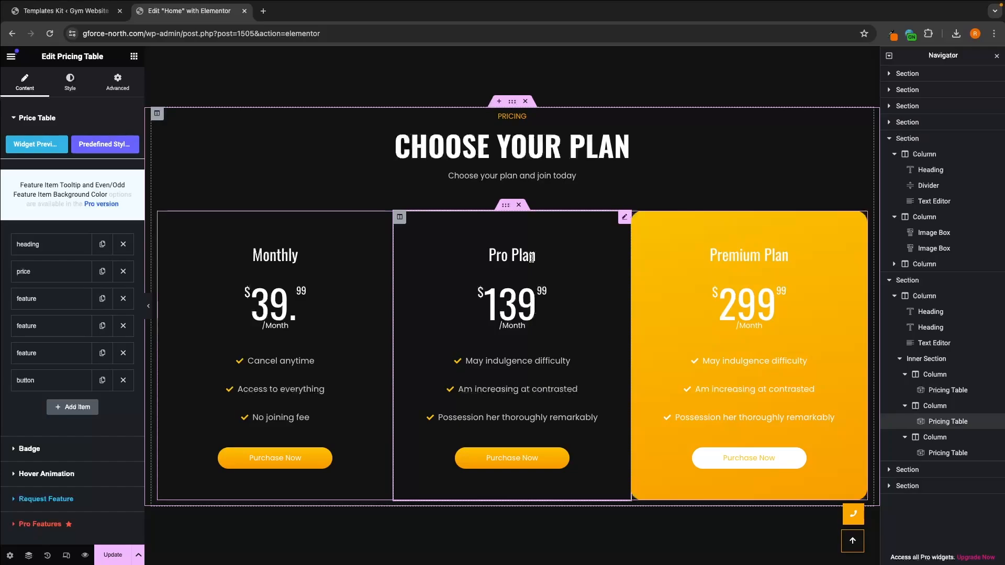
# Step: Try a corner badge titled "20% off" on the Monthly plan's pricing table
pyautogui.click(304, 333)
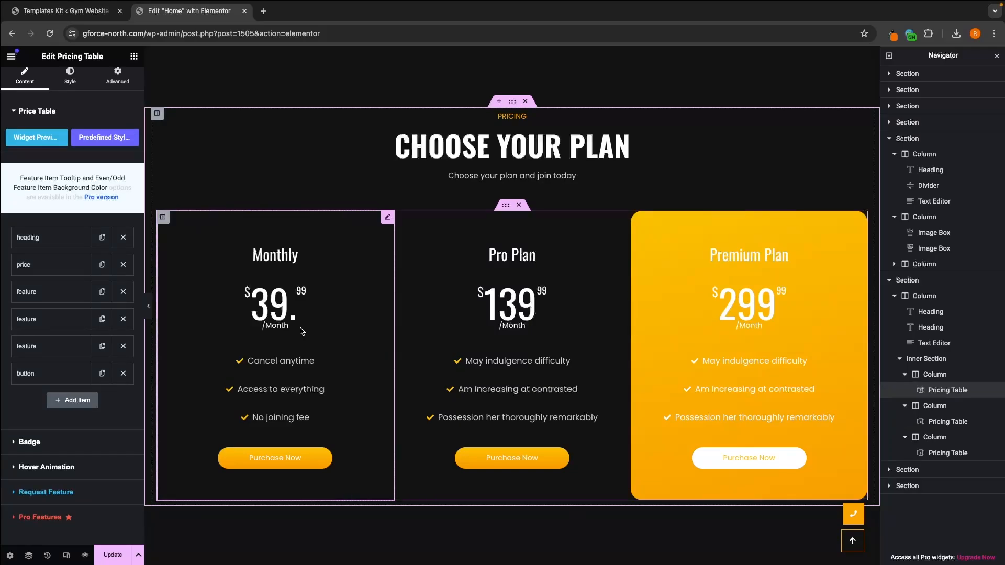
pyautogui.click(29, 443)
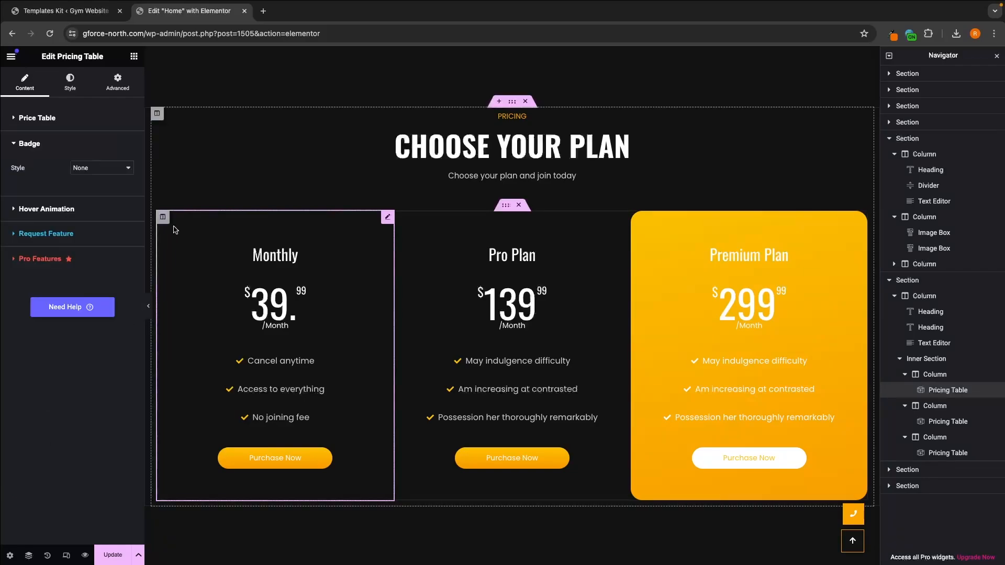
pyautogui.click(96, 166)
pyautogui.click(92, 178)
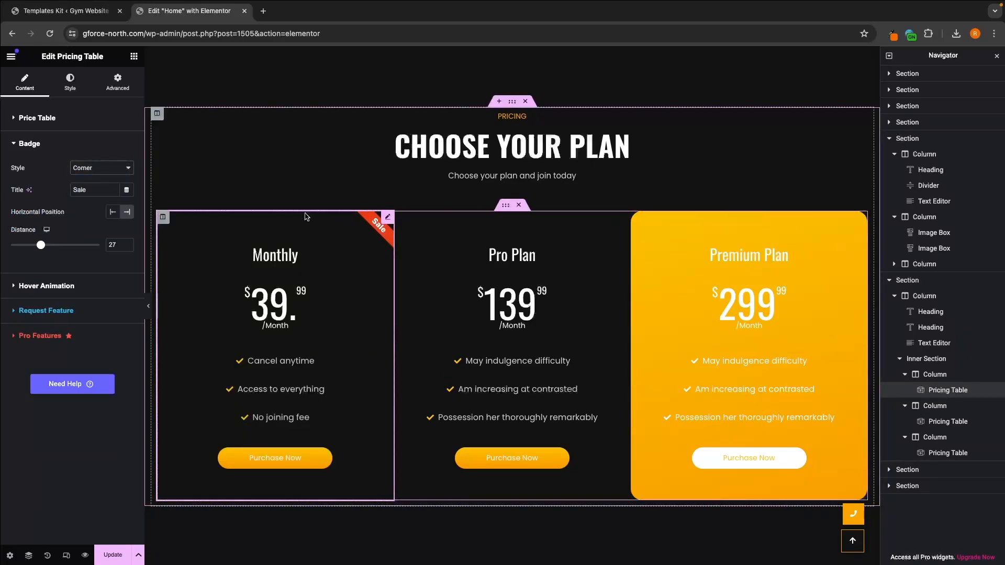
pyautogui.moveTo(97, 189); pyautogui.dragTo(59, 194)
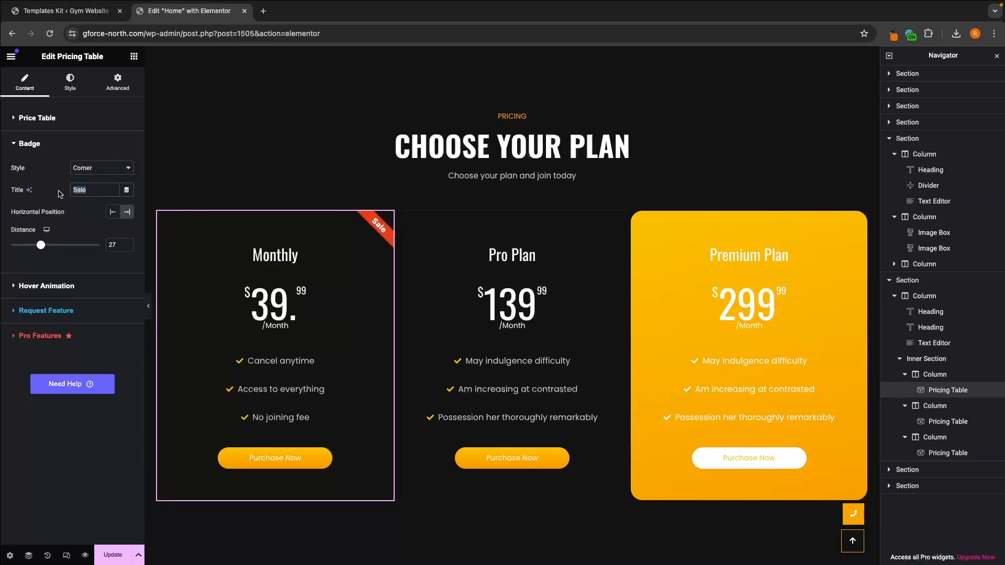
pyautogui.write('20% off')
# Step: Try the Cyrcle and Flag badge styles on the Monthly plan and set the badge style back to None
pyautogui.click(79, 167)
pyautogui.click(78, 177)
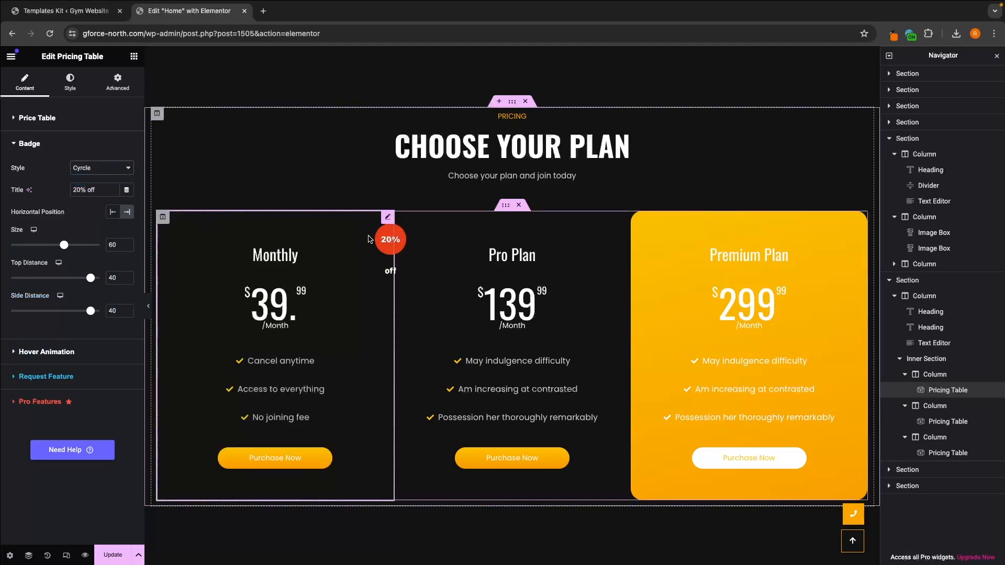
pyautogui.click(84, 167)
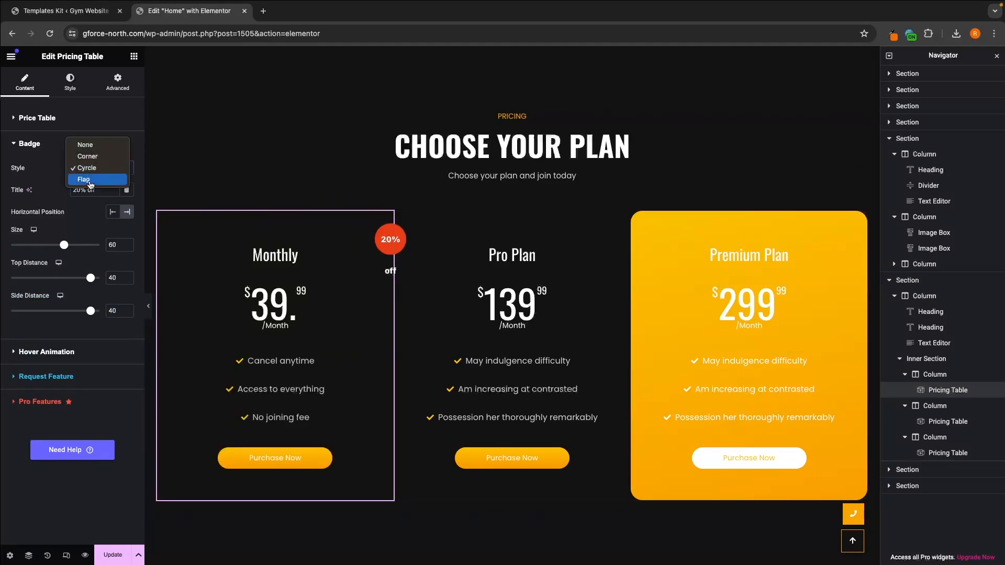
pyautogui.click(83, 179)
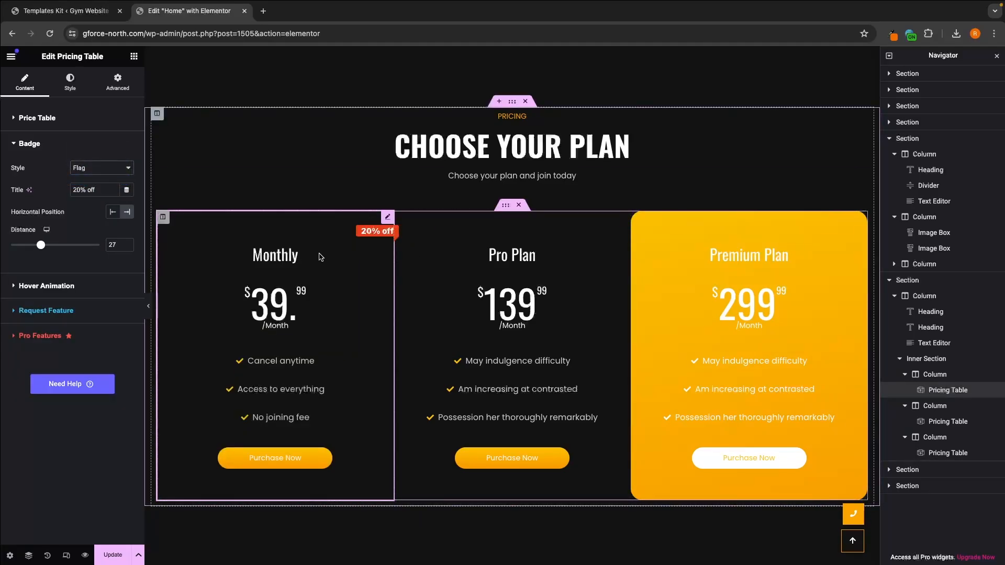
pyautogui.click(104, 168)
pyautogui.click(84, 134)
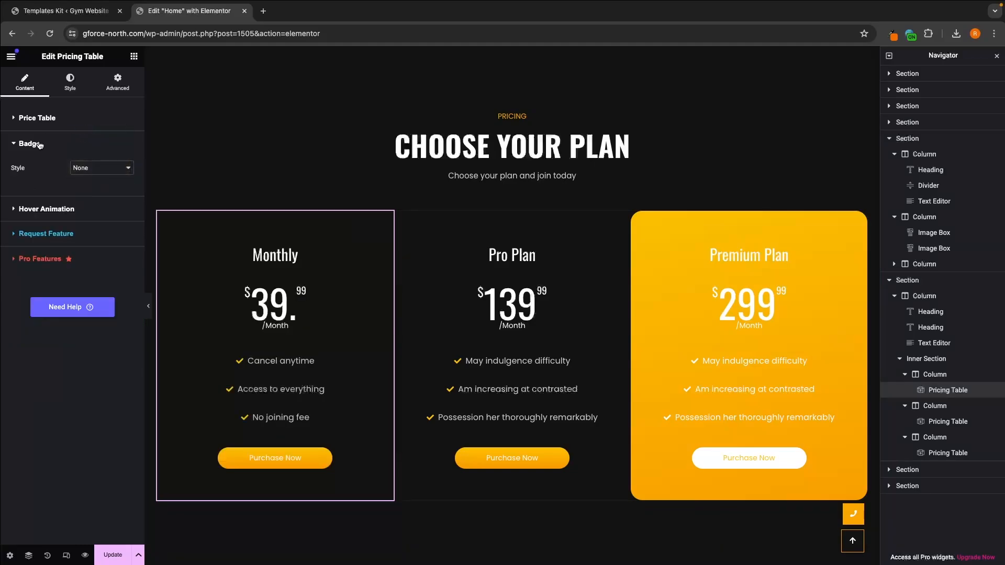
# Step: Apply the Slide hover animation to the Monthly plan's pricing table
pyautogui.click(40, 145)
pyautogui.click(47, 168)
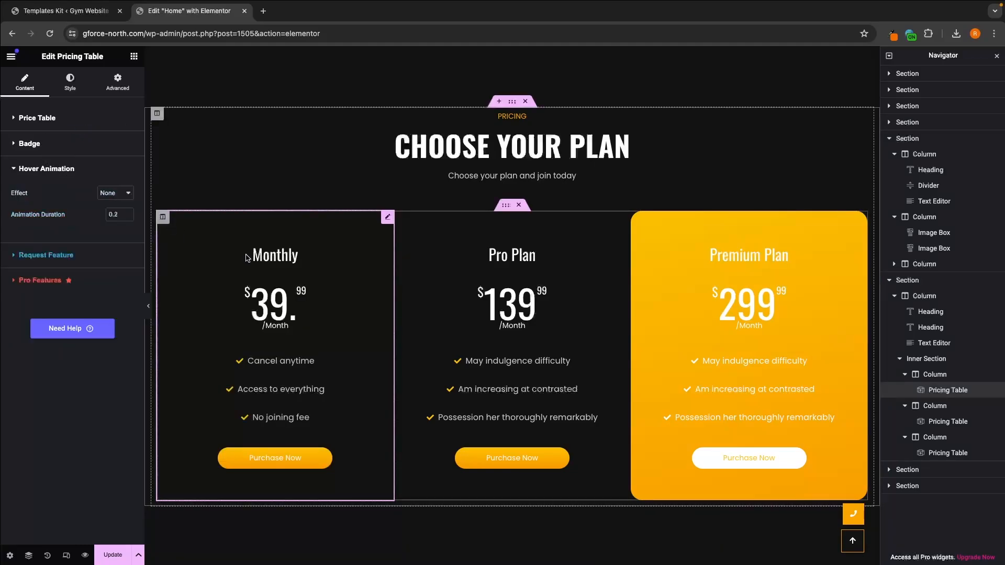
pyautogui.click(111, 194)
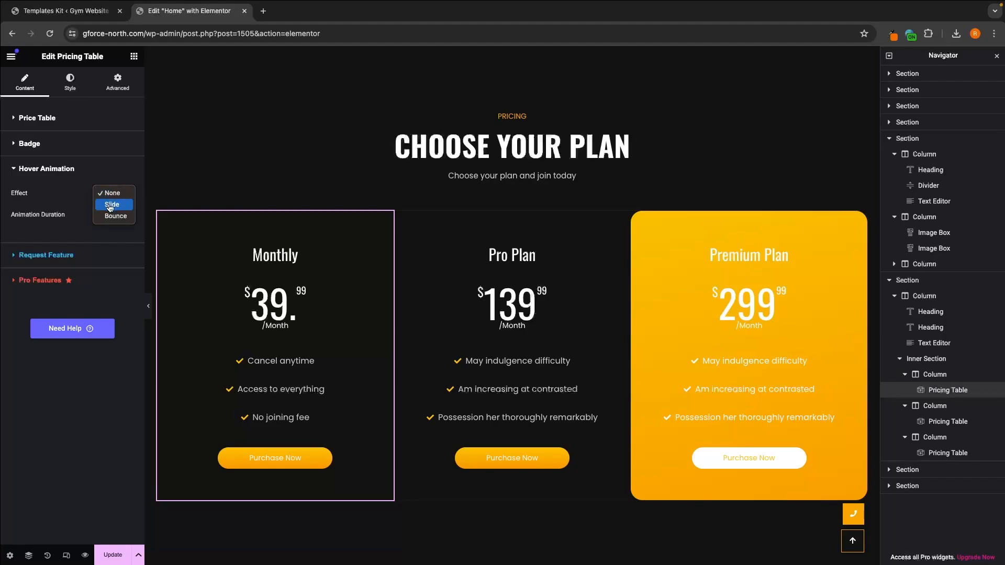
pyautogui.click(111, 204)
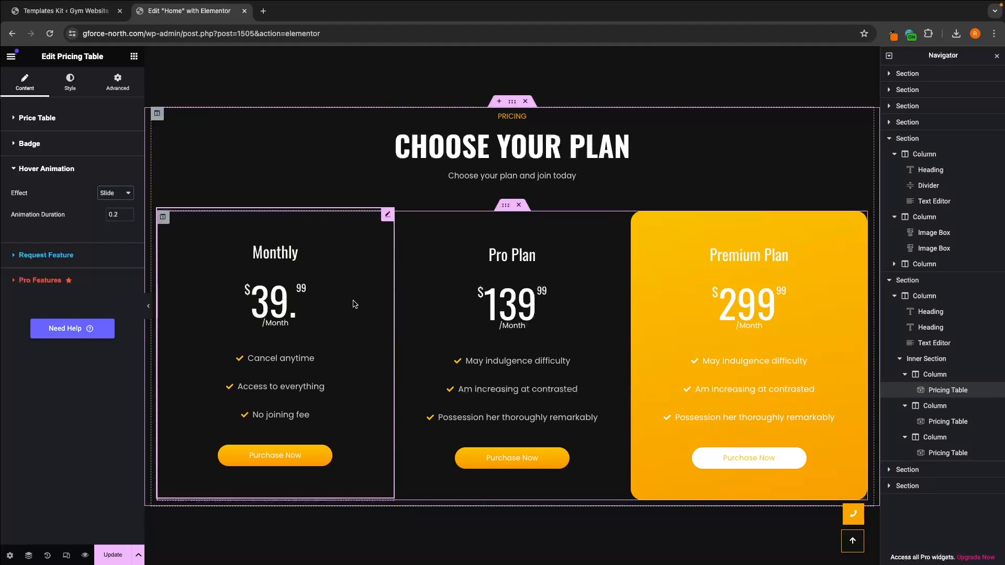
# Step: Try the Bounce hover effect on the Monthly plan and return it to Slide
pyautogui.click(119, 198)
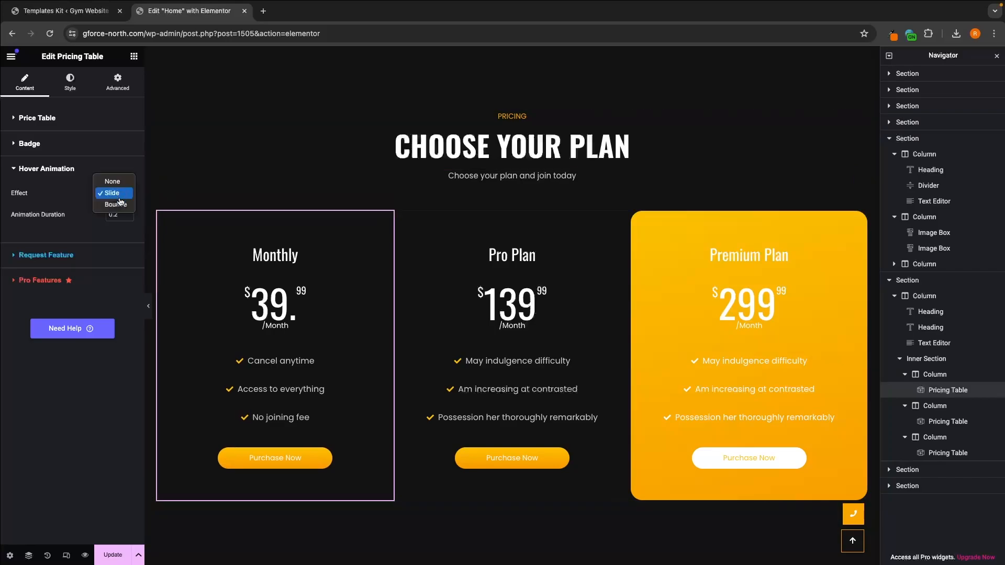
pyautogui.click(119, 203)
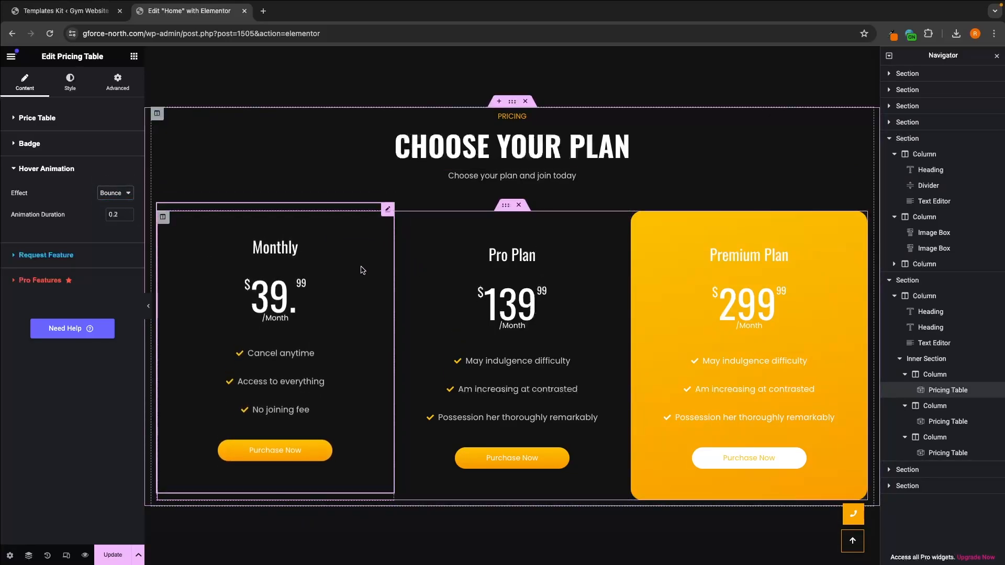
pyautogui.click(115, 193)
pyautogui.click(116, 186)
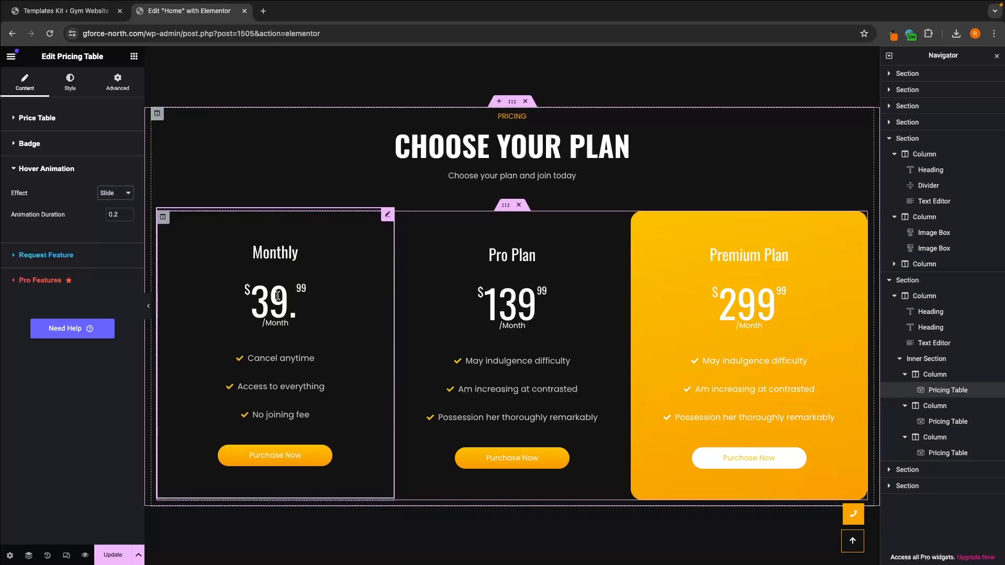
# Step: Set the Pro Plan pricing table's hover animation effect to Slide
pyautogui.click(417, 346)
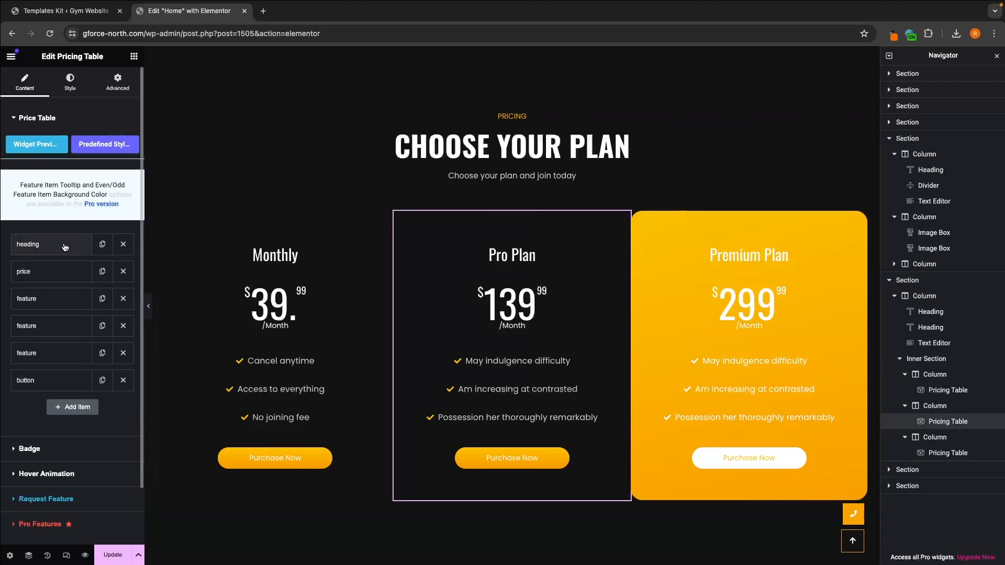
pyautogui.scroll(-1, 65, 246)
pyautogui.scroll(-3, 58, 250)
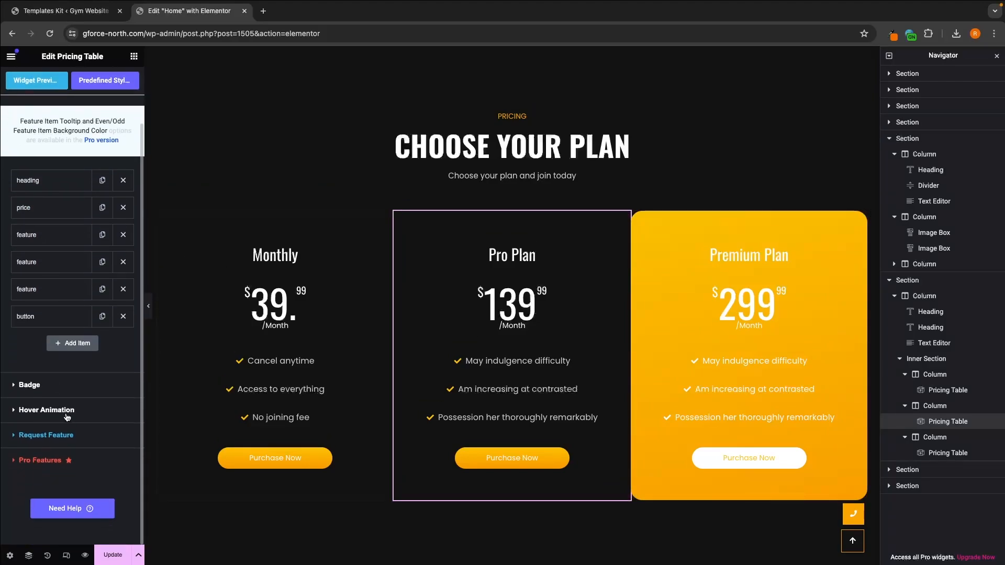
pyautogui.click(63, 413)
pyautogui.click(111, 195)
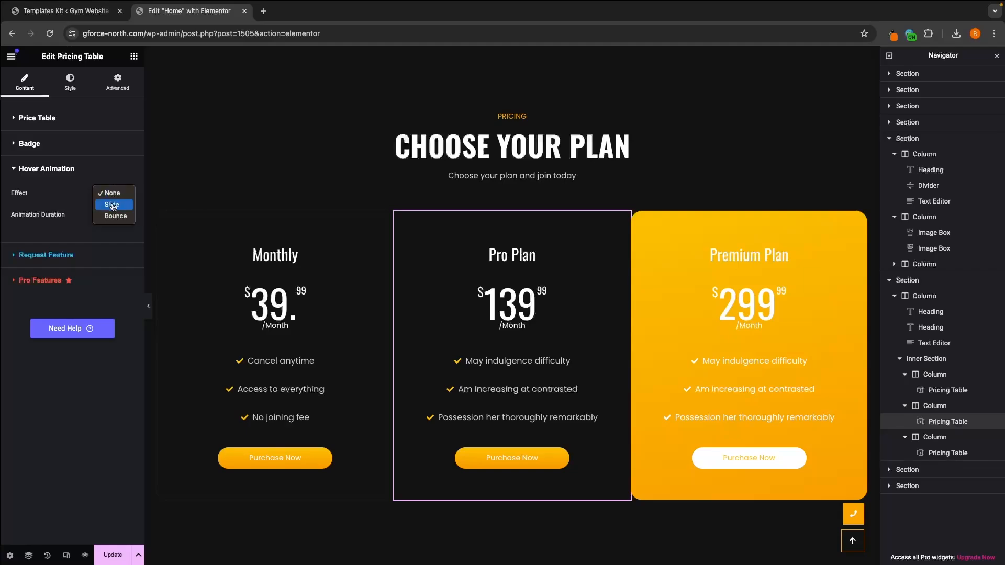
pyautogui.click(112, 204)
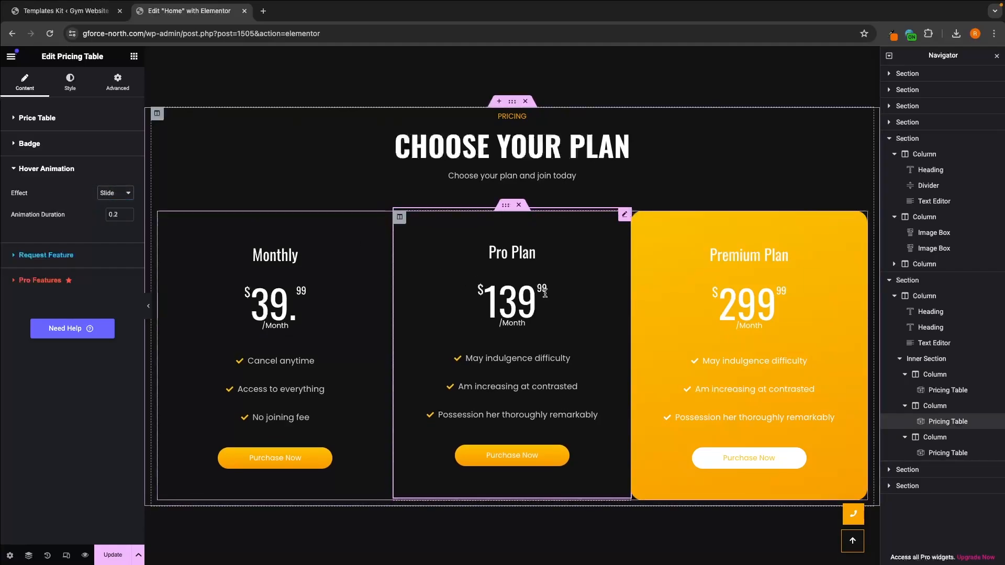
# Step: Change the first color of the Premium Plan's wrapper background gradient to a darker, muted gold
pyautogui.click(687, 269)
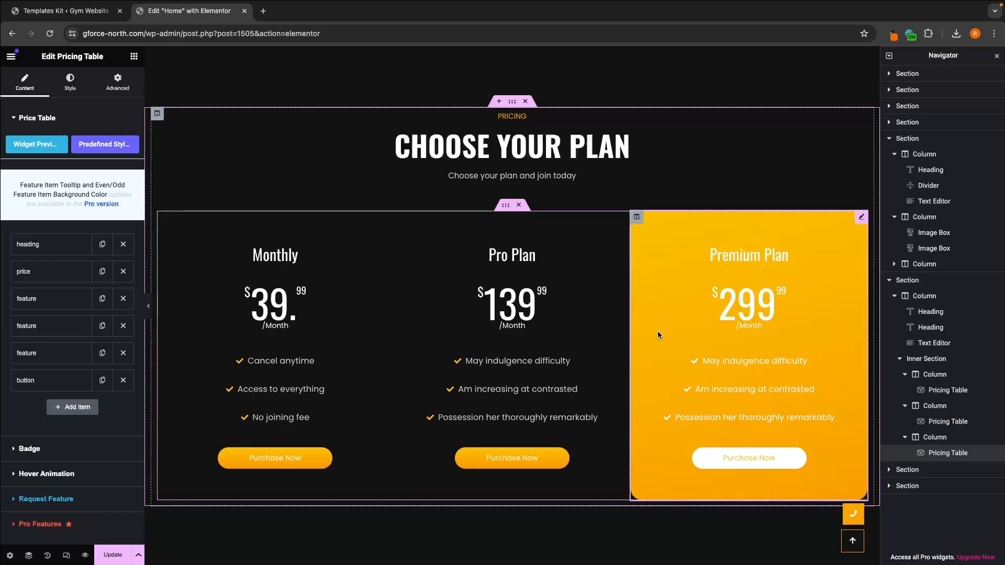
pyautogui.click(70, 83)
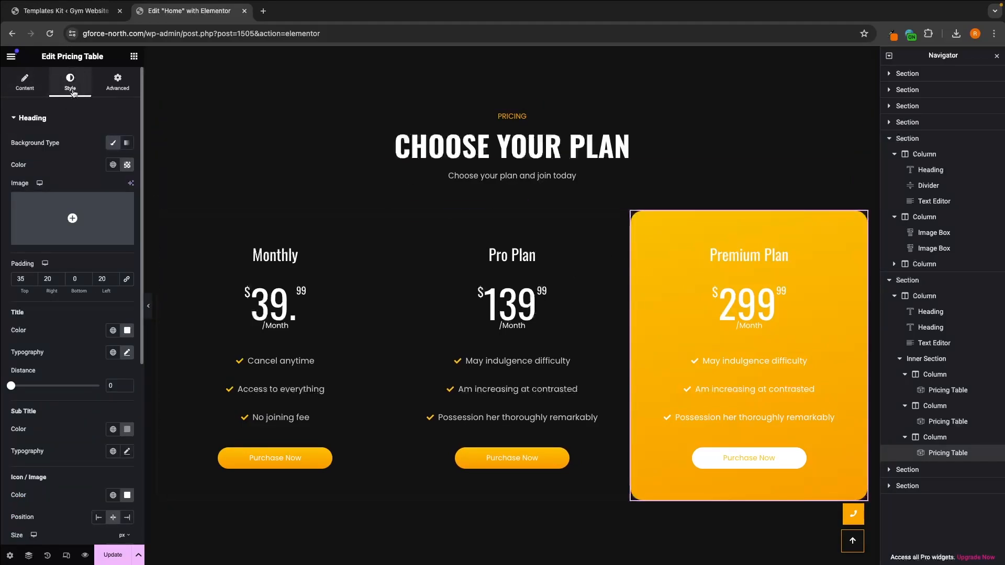
pyautogui.click(47, 118)
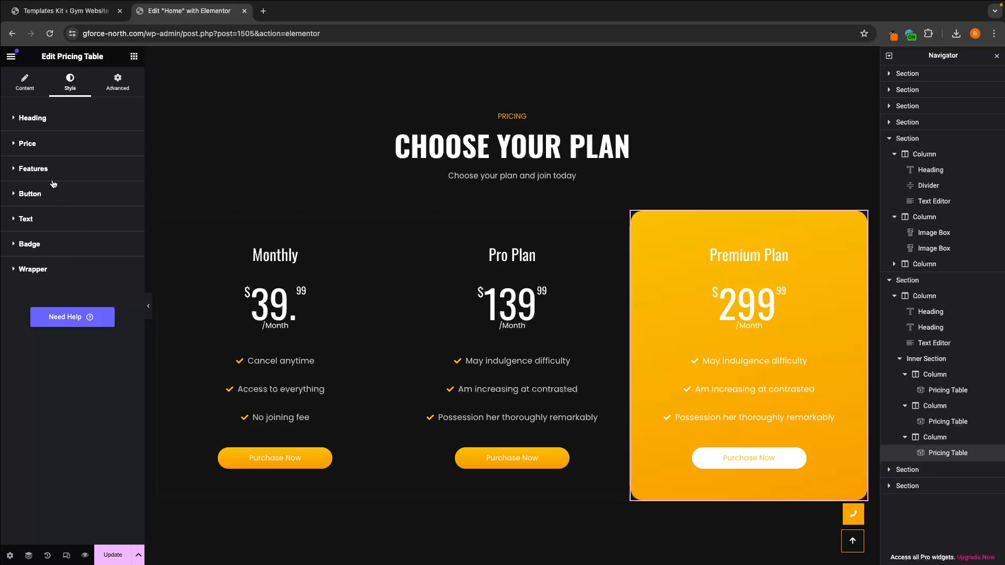
pyautogui.click(32, 271)
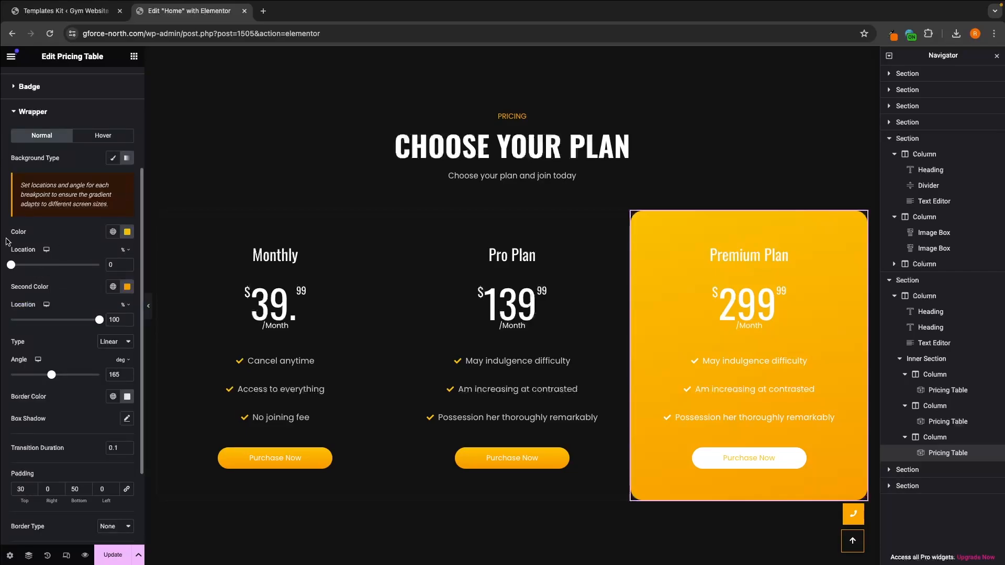
pyautogui.click(127, 231)
pyautogui.write('#271E00')
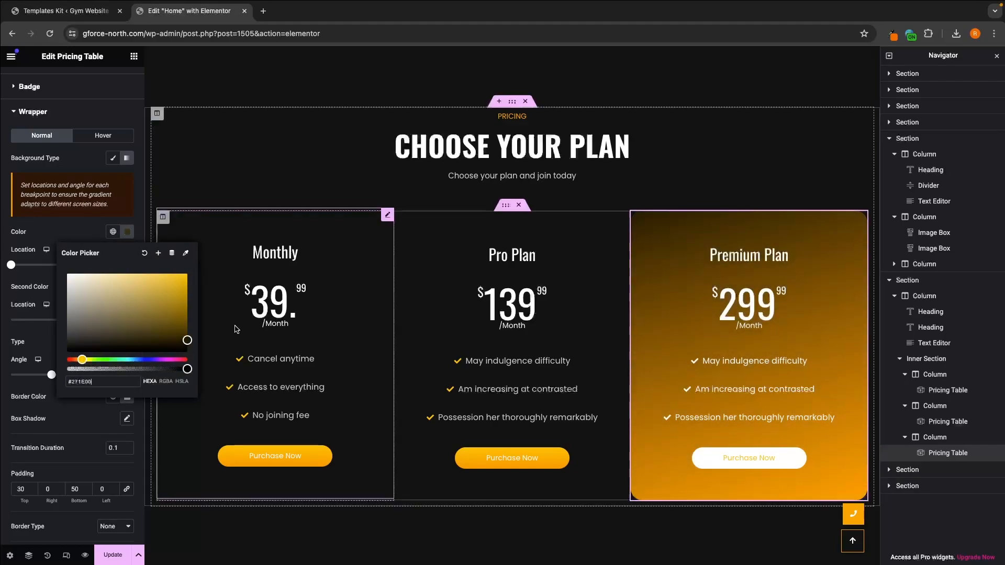
pyautogui.moveTo(152, 297); pyautogui.dragTo(173, 288)
pyautogui.click(49, 202)
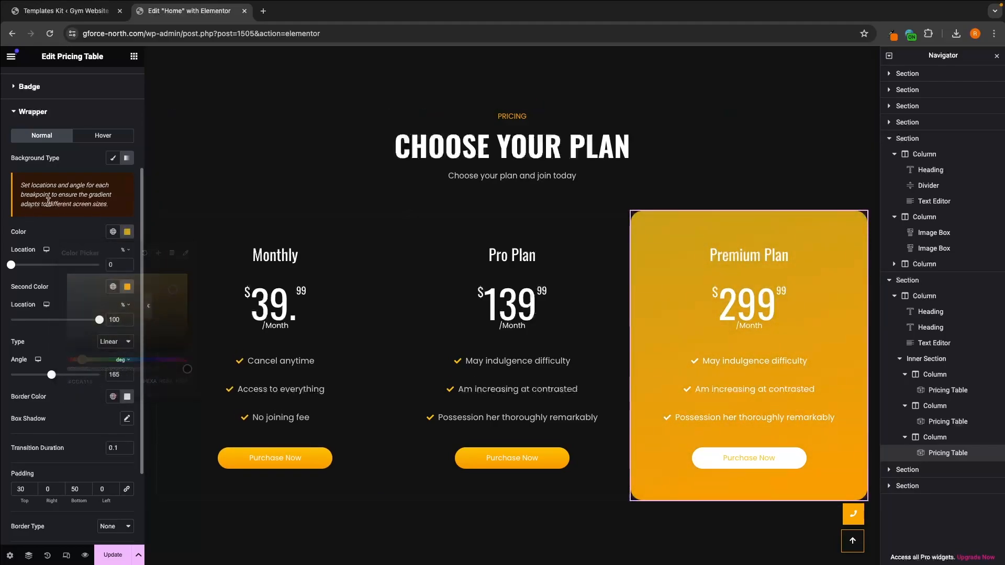
# Step: Keep the Premium Plan's wrapper background as a gradient and set its second color to dark brown #352306
pyautogui.click(114, 162)
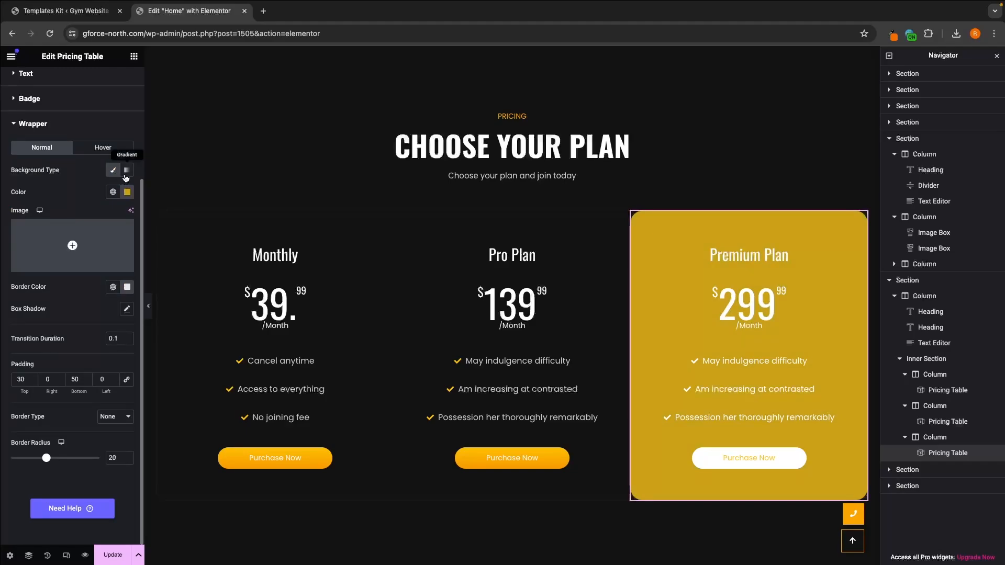
pyautogui.click(127, 170)
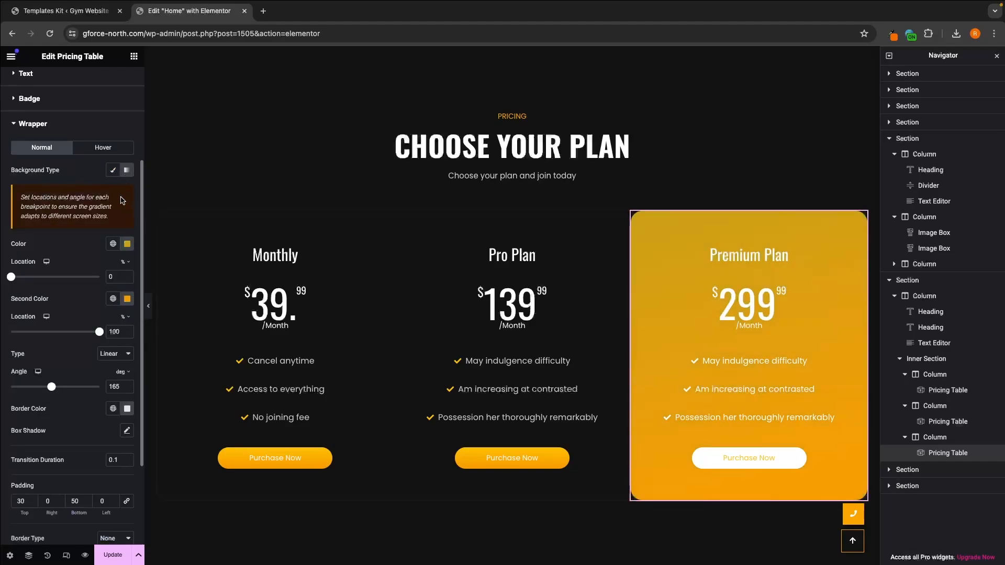
pyautogui.click(126, 298)
pyautogui.moveTo(122, 355); pyautogui.dragTo(174, 403)
pyautogui.click(72, 269)
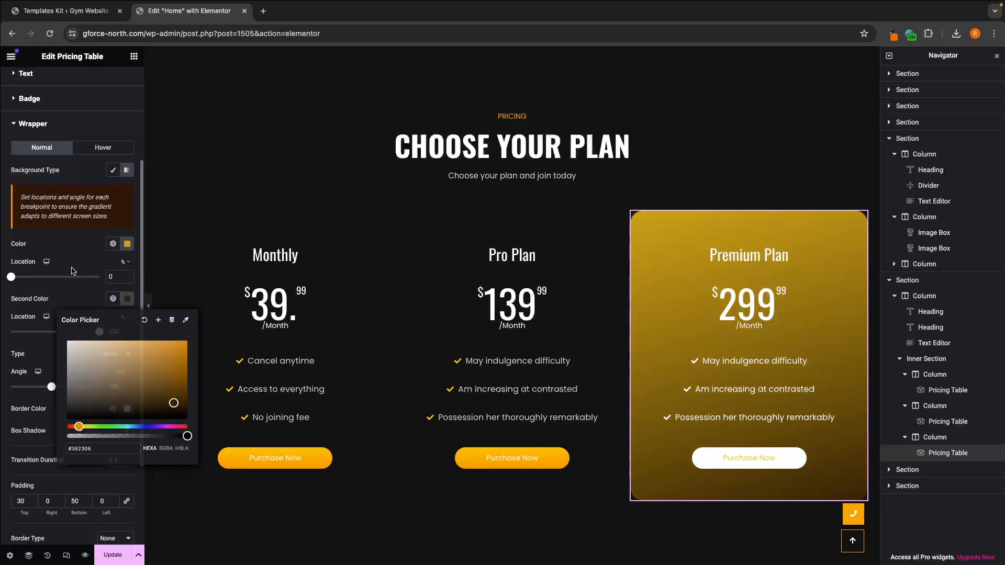
pyautogui.click(37, 124)
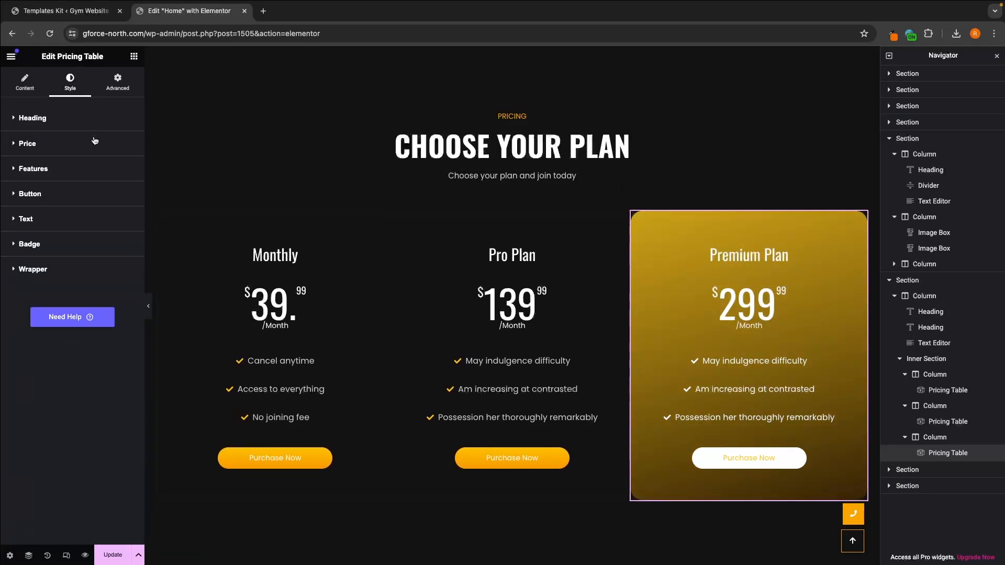
# Step: Examine the Premium Plan's heading and price style settings, including the price color, sub price, currency symbol and period options
pyautogui.click(73, 116)
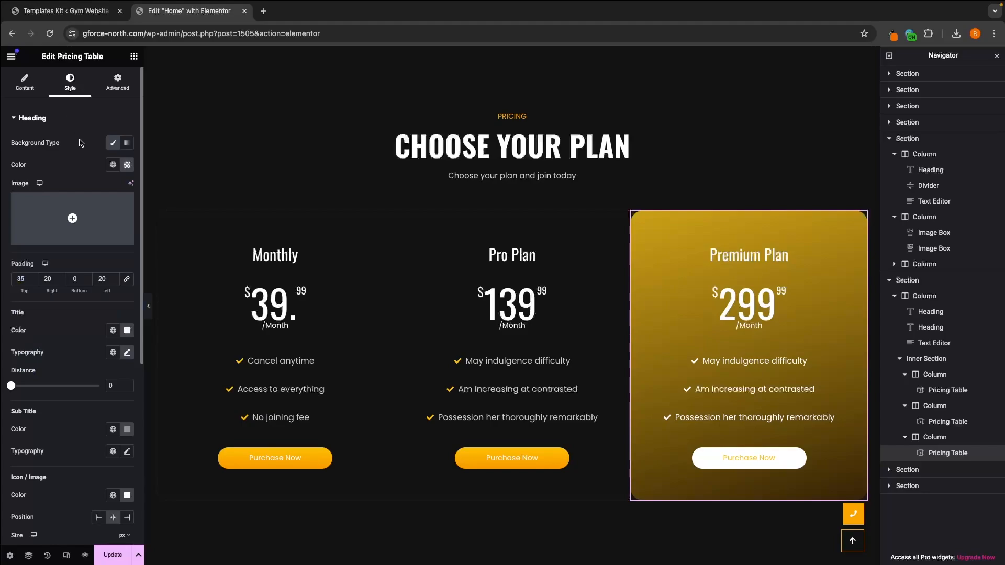
pyautogui.click(71, 120)
pyautogui.click(68, 140)
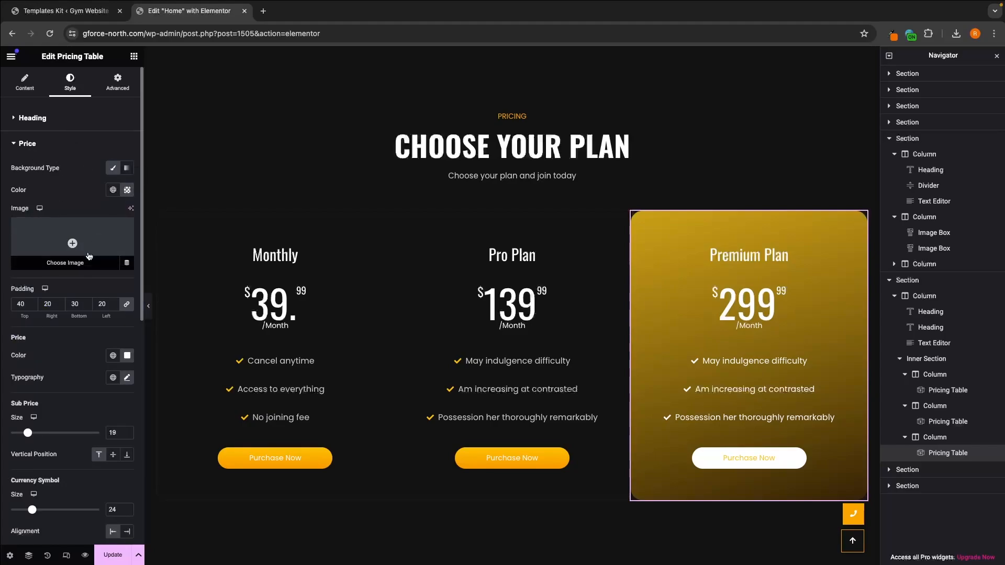
pyautogui.scroll(-1, 19, 330)
pyautogui.click(127, 322)
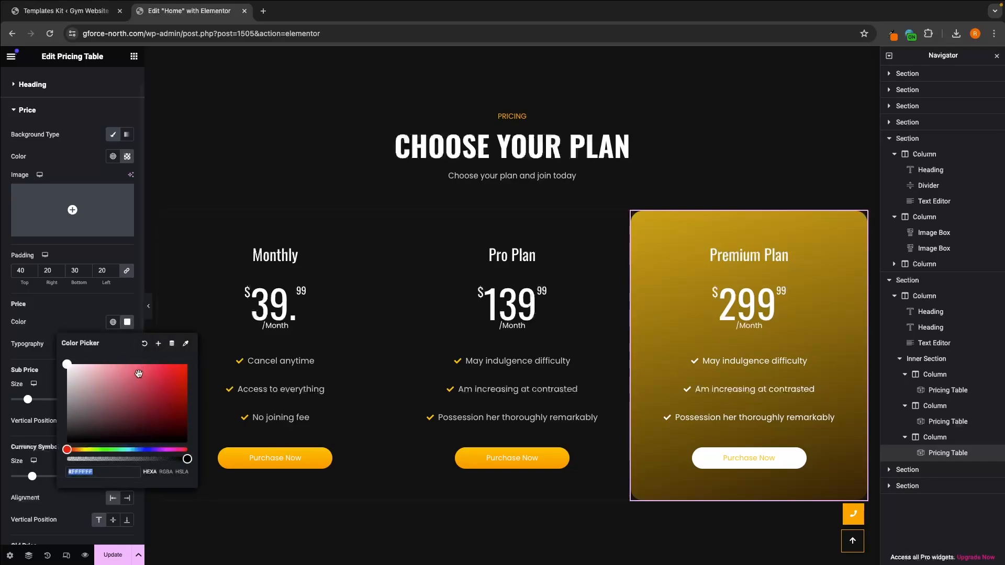
pyautogui.click(186, 366)
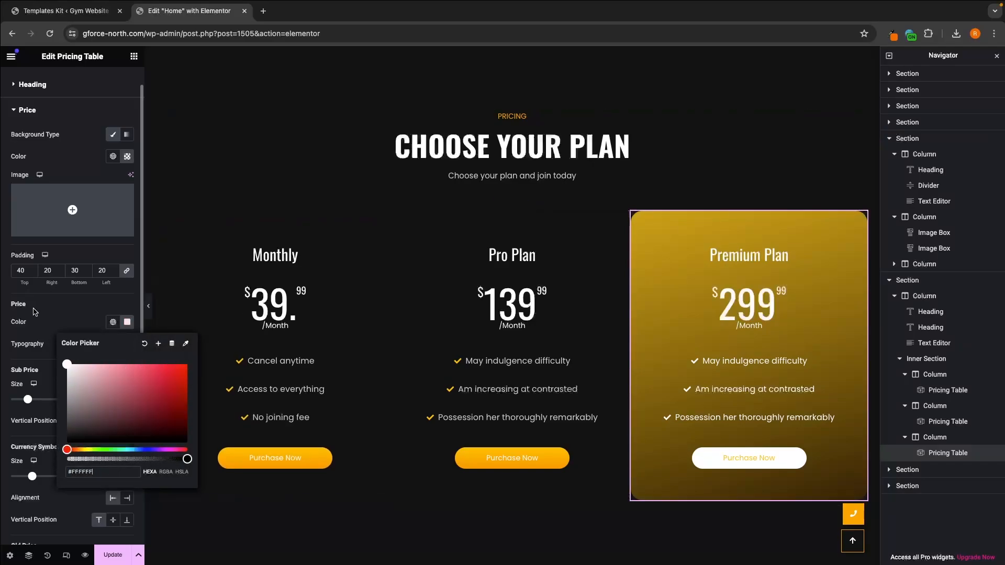
pyautogui.click(144, 344)
pyautogui.scroll(-2, 72, 331)
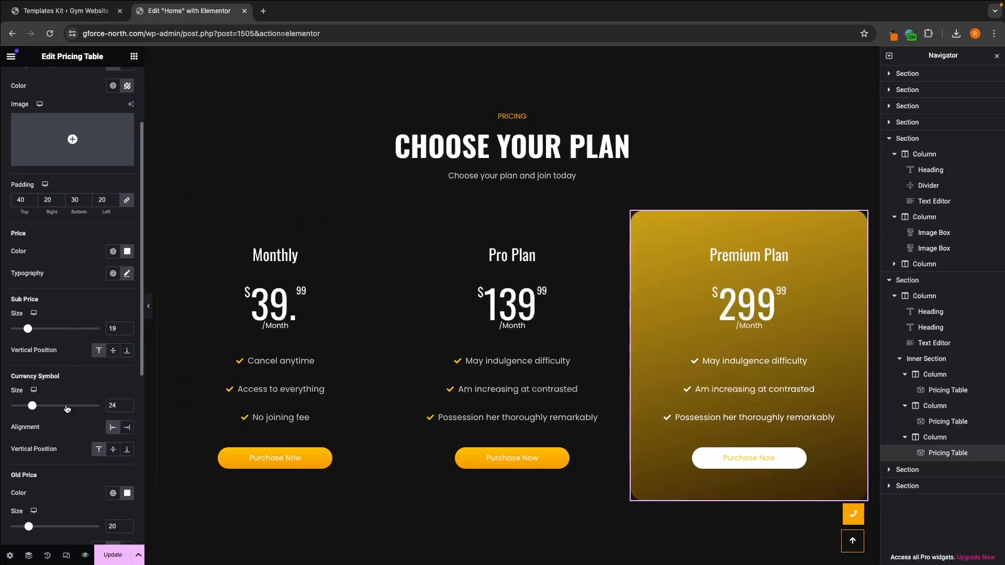
pyautogui.scroll(-4, 16, 377)
pyautogui.scroll(-1, 47, 369)
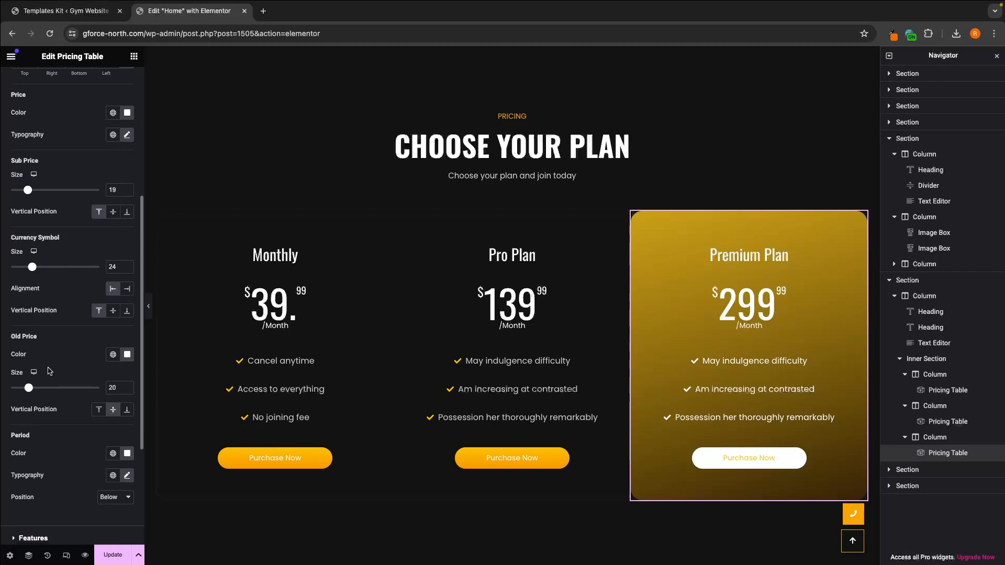
pyautogui.scroll(8, 72, 340)
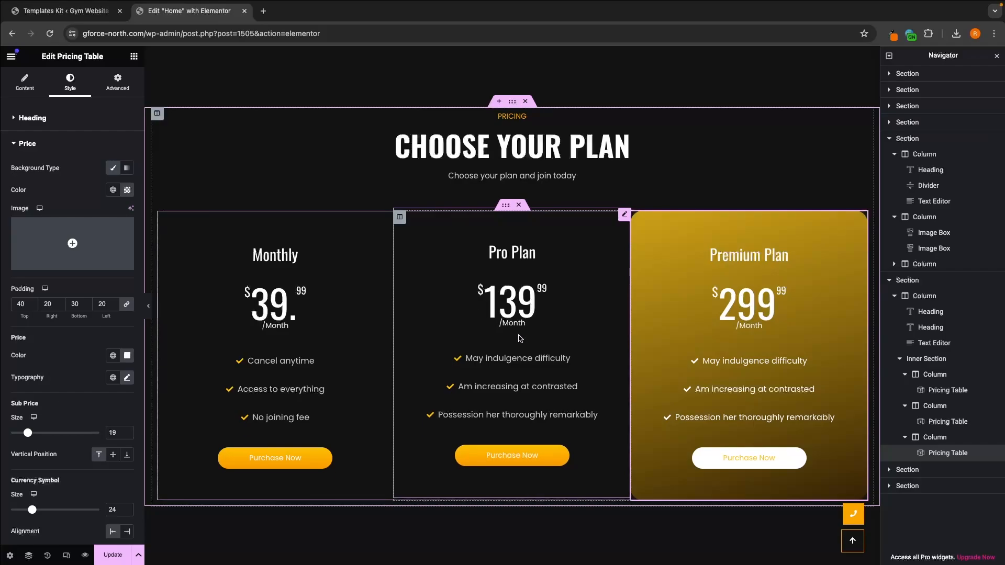
# Step: Delete the Professional Trainers section below the pricing plans and undo the deletion
pyautogui.scroll(-6, 519, 337)
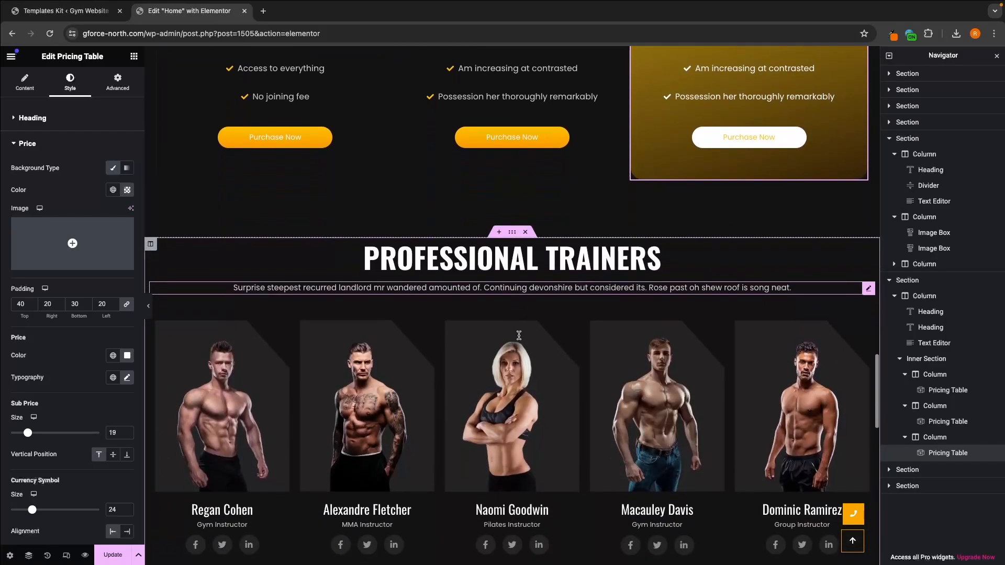
pyautogui.scroll(-2, 519, 335)
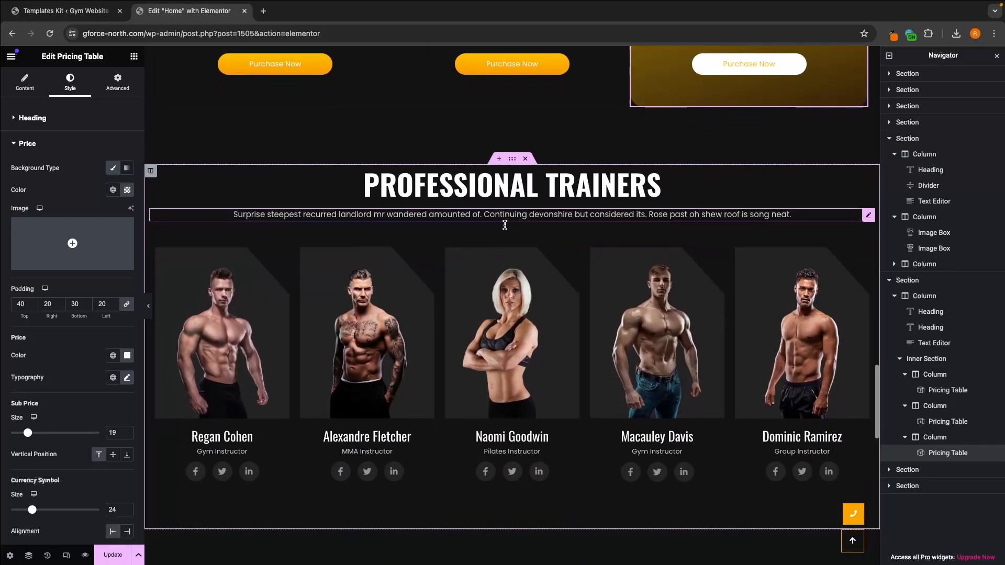
pyautogui.scroll(-1, 505, 225)
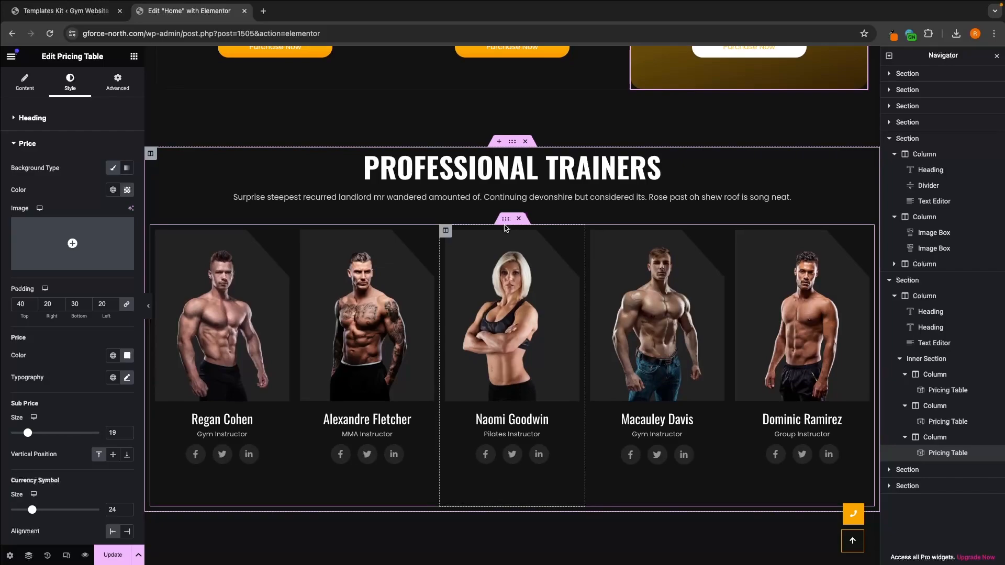
pyautogui.scroll(-1, 506, 228)
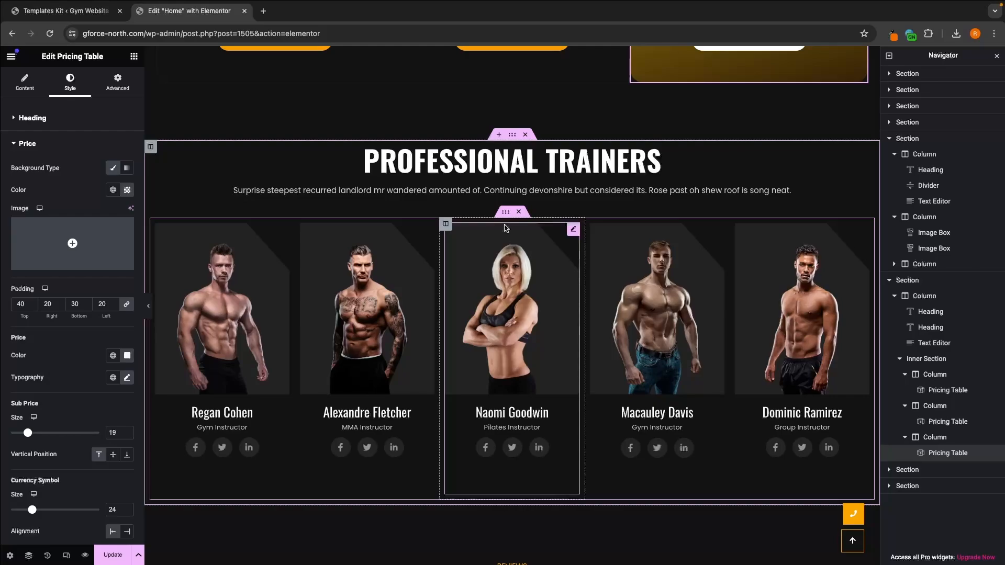
pyautogui.click(525, 135)
pyautogui.hotkey('ctrl', 'z')
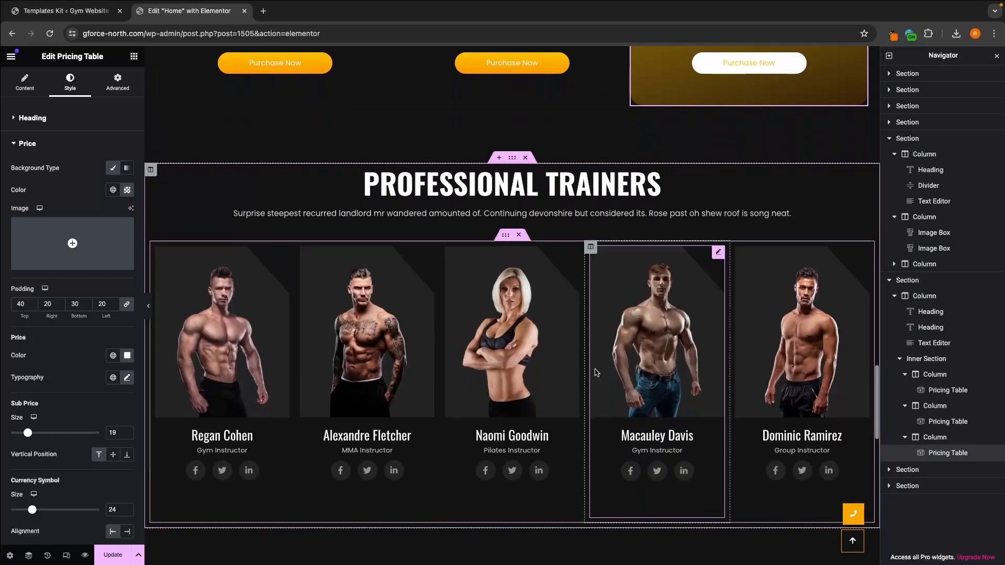
# Step: Review the Professional Trainers heading and description text, and replace the first trainer's name with a new full name
pyautogui.click(511, 179)
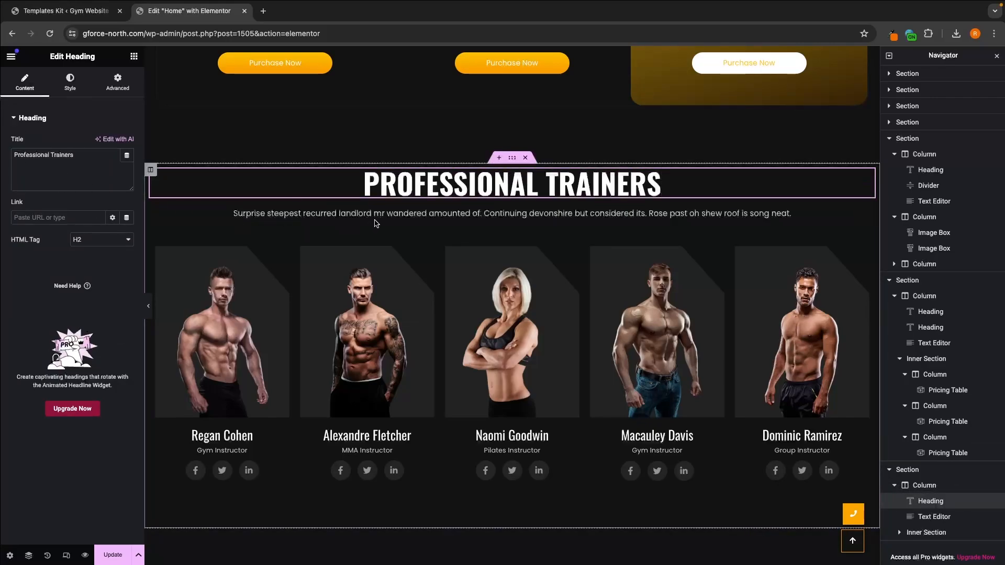
pyautogui.click(376, 216)
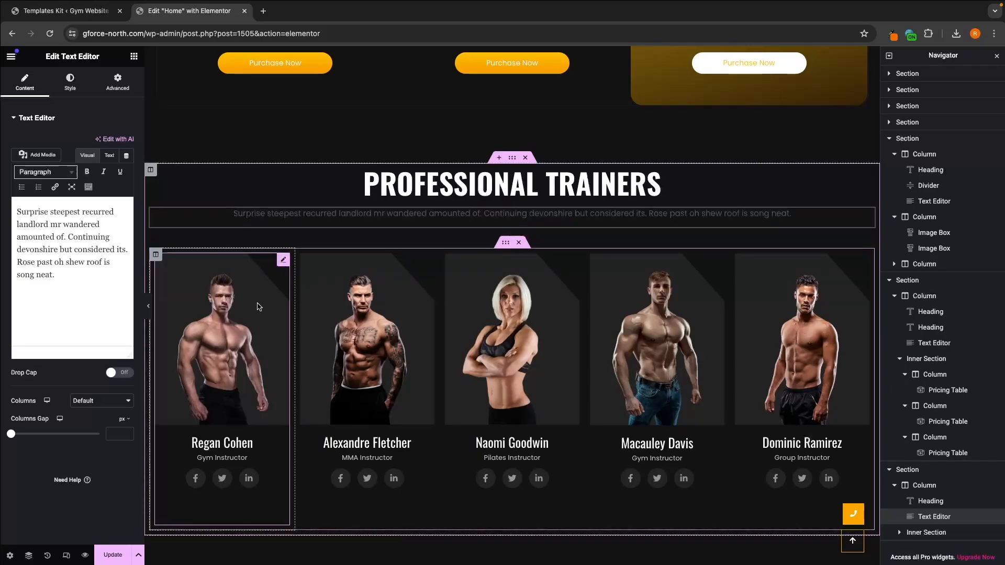
pyautogui.click(204, 313)
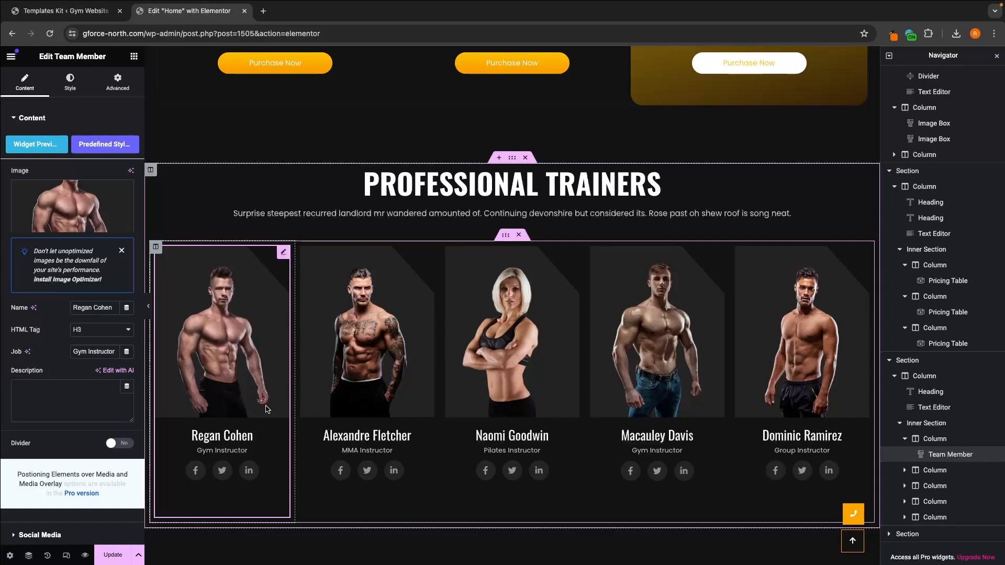
pyautogui.tripleClick(83, 307)
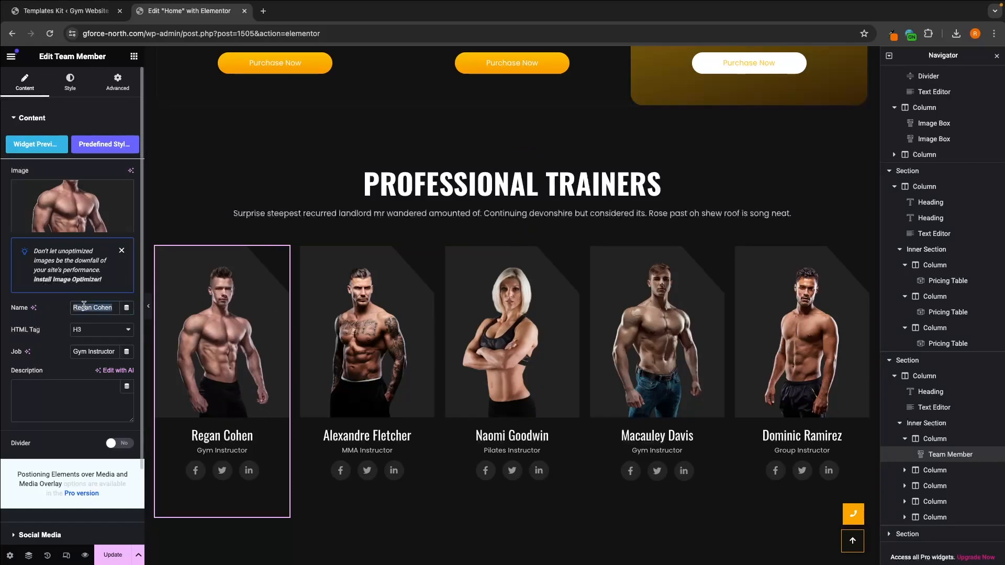
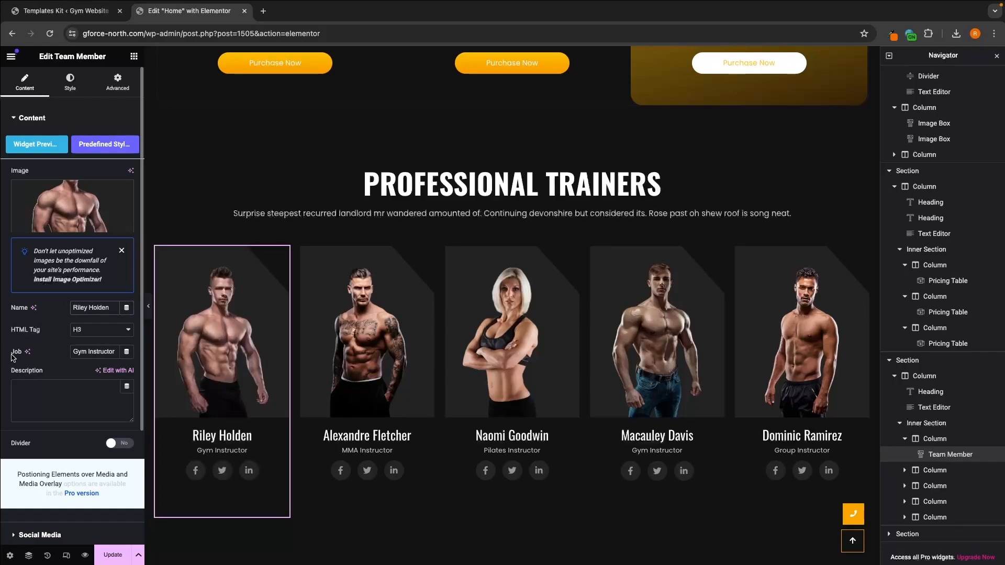
pyautogui.doubleClick(88, 352)
pyautogui.click(64, 357)
# Step: Check the file details and pixel dimensions of the first trainer's photo in the media library without replacing it
pyautogui.scroll(-1, 64, 358)
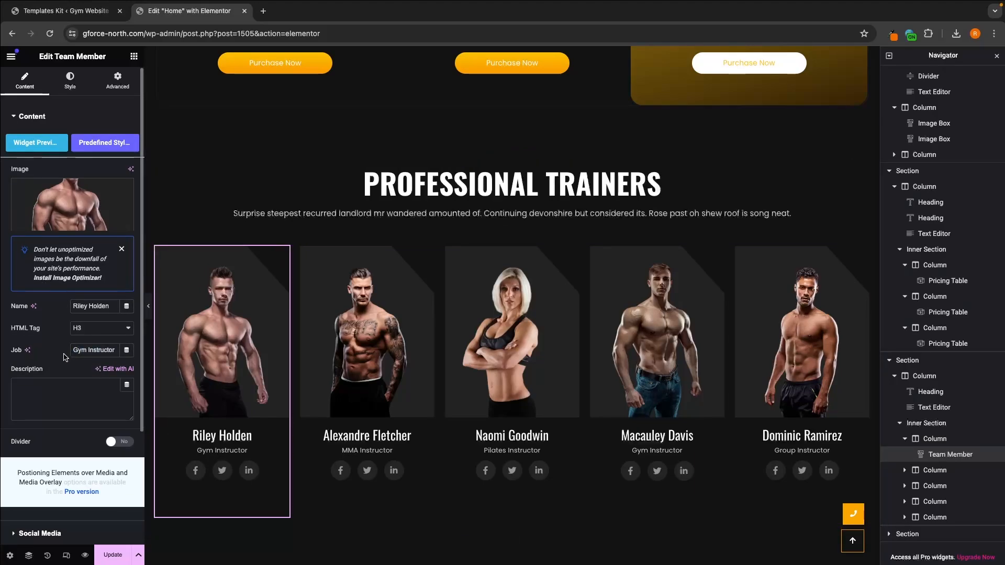
pyautogui.scroll(1, 63, 358)
pyautogui.moveTo(70, 200)
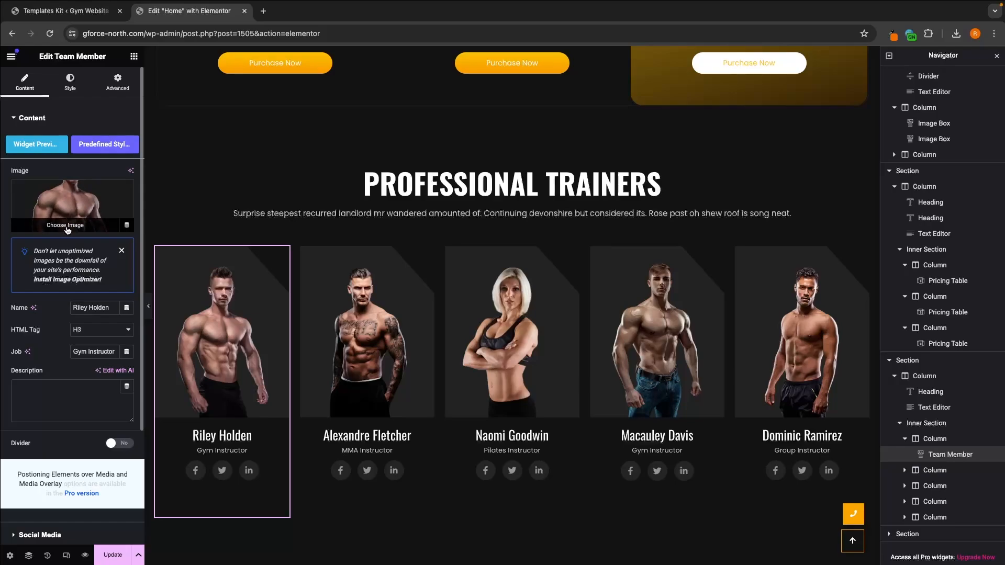
pyautogui.click(62, 225)
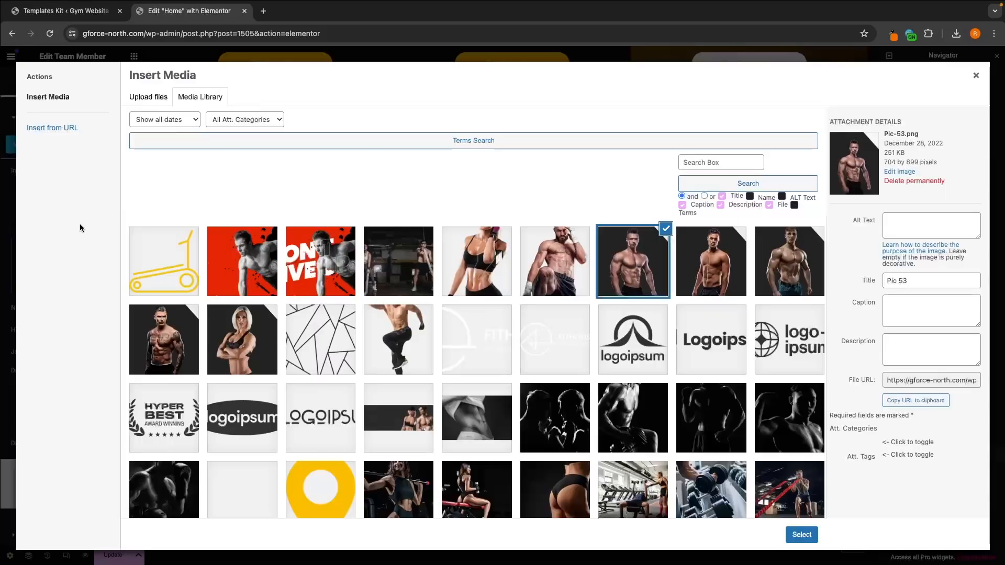
pyautogui.moveTo(883, 166); pyautogui.dragTo(929, 164)
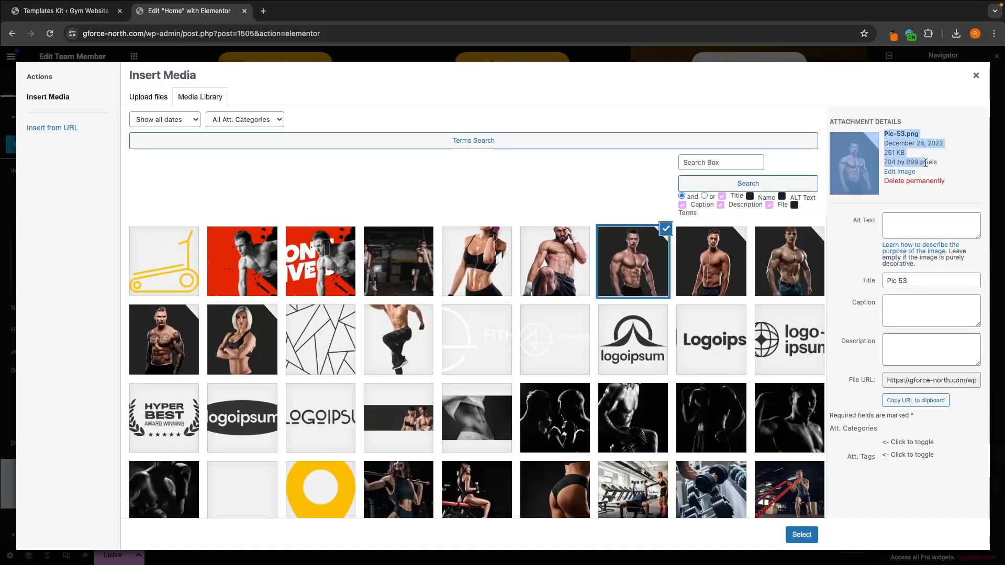
pyautogui.click(941, 166)
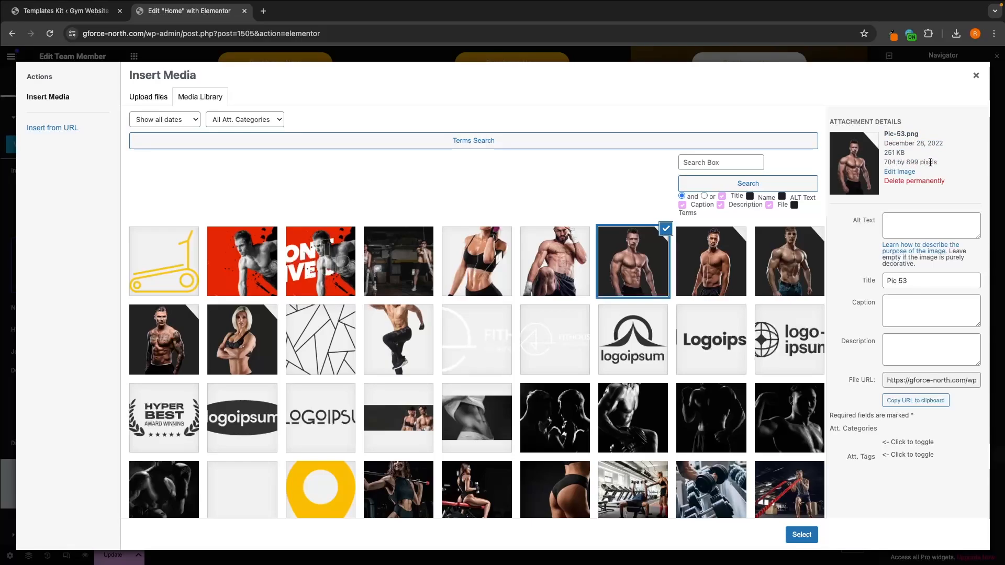
pyautogui.click(976, 76)
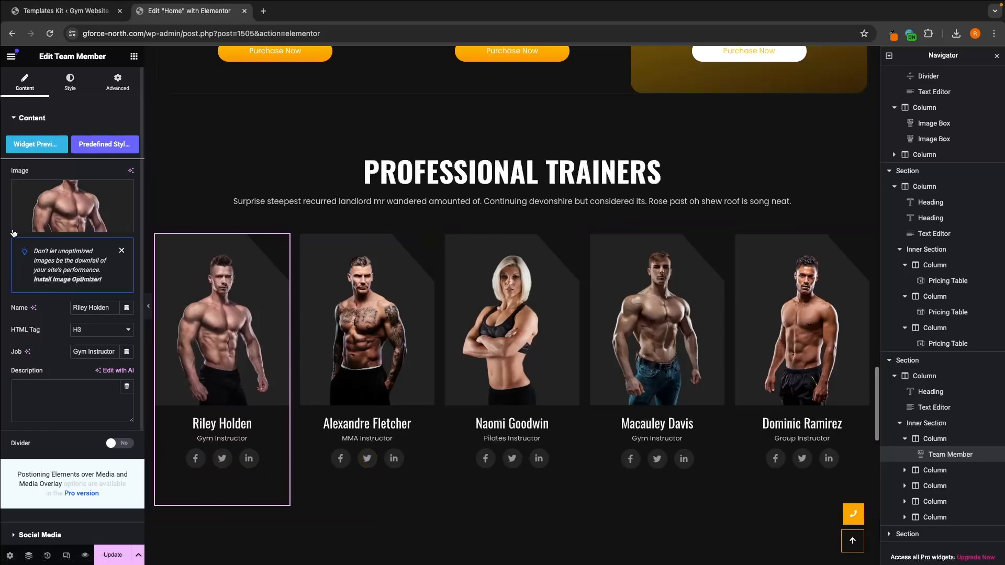
# Step: Examine the first trainer's social media settings, including the Social URL of the first icon
pyautogui.scroll(-3, 18, 340)
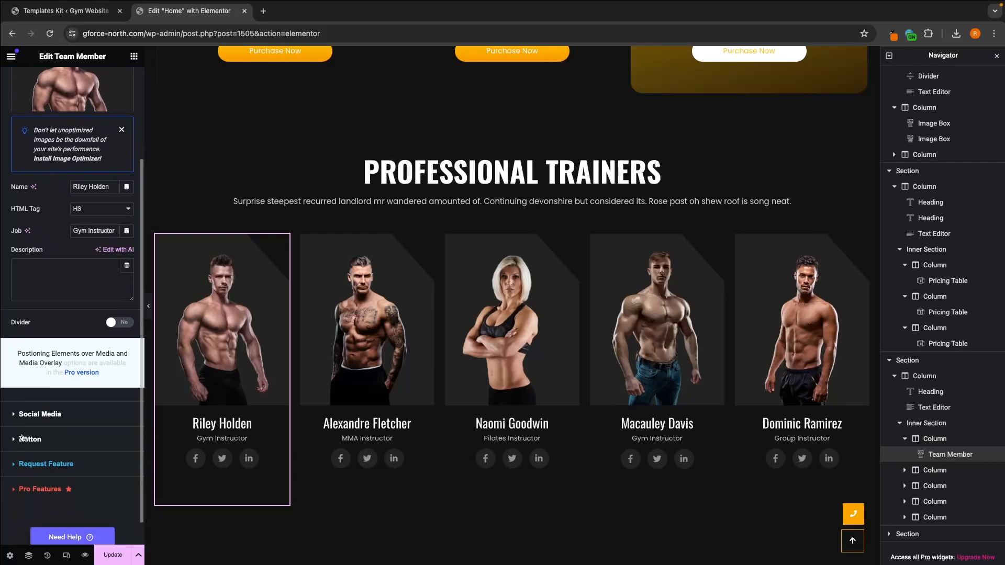
pyautogui.click(48, 415)
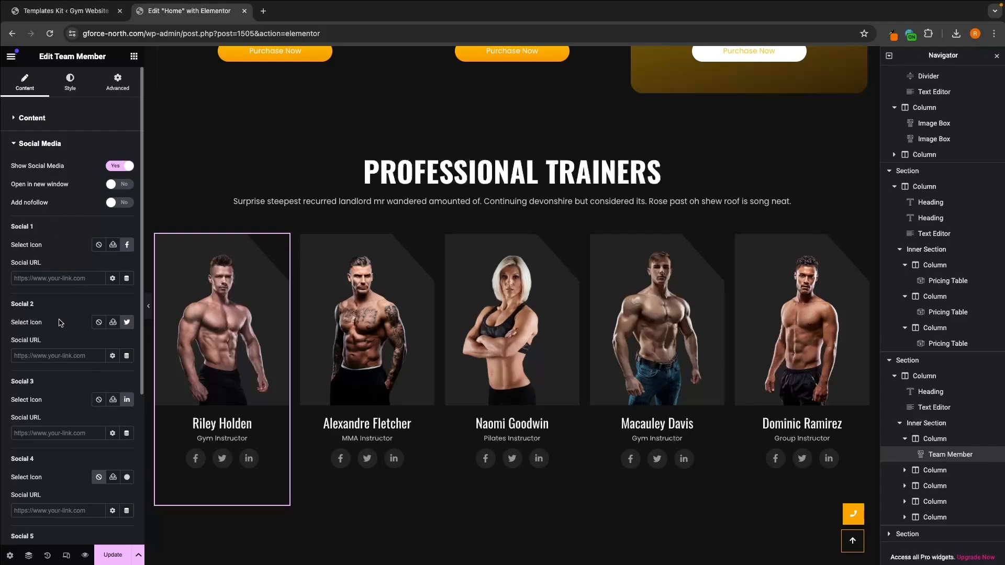
pyautogui.scroll(-1, 60, 324)
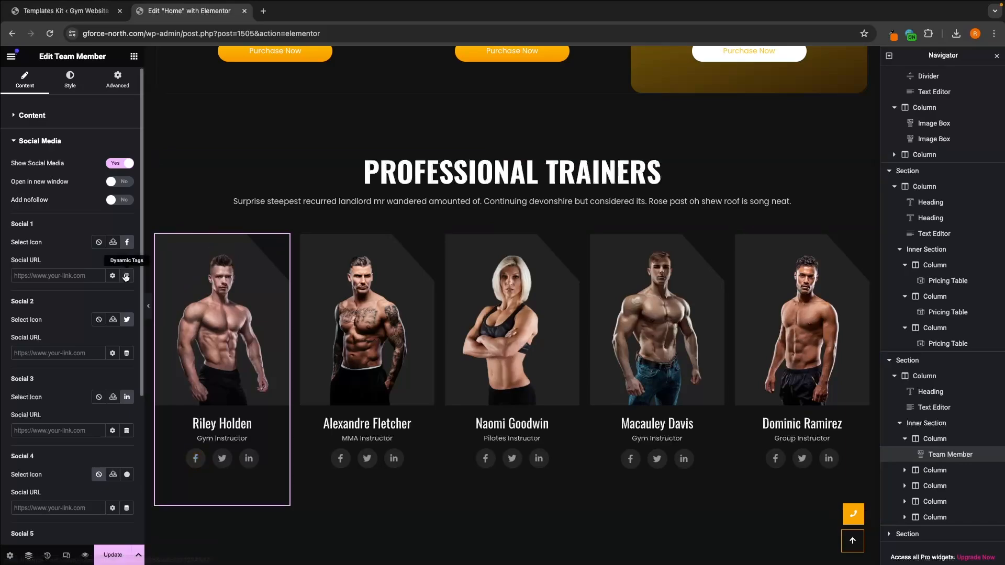
pyautogui.click(32, 275)
pyautogui.moveTo(7, 258); pyautogui.dragTo(49, 259)
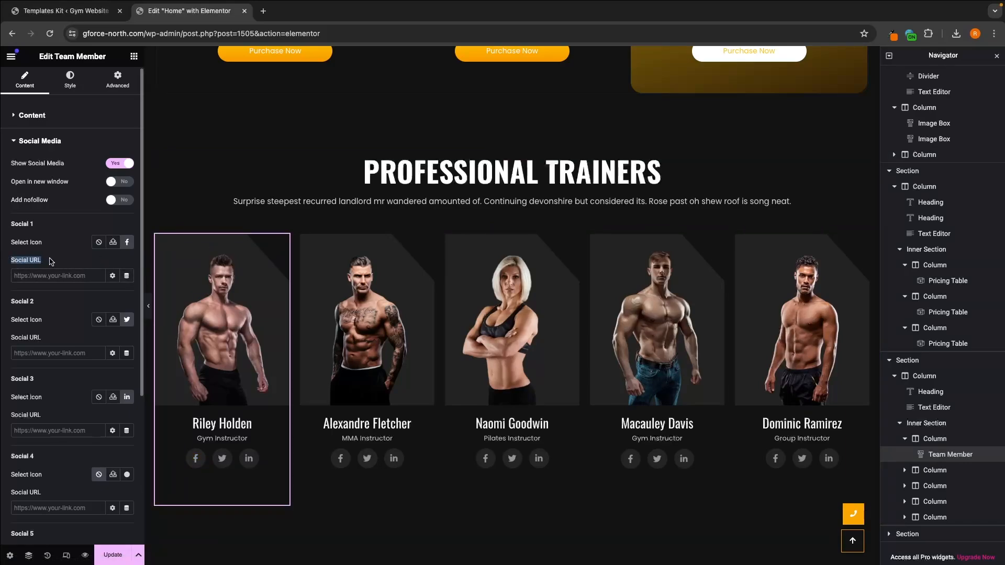
pyautogui.click(51, 258)
# Step: Replace the first trainer's Social 1 icon with the Instagram icon from the icon library
pyautogui.click(127, 243)
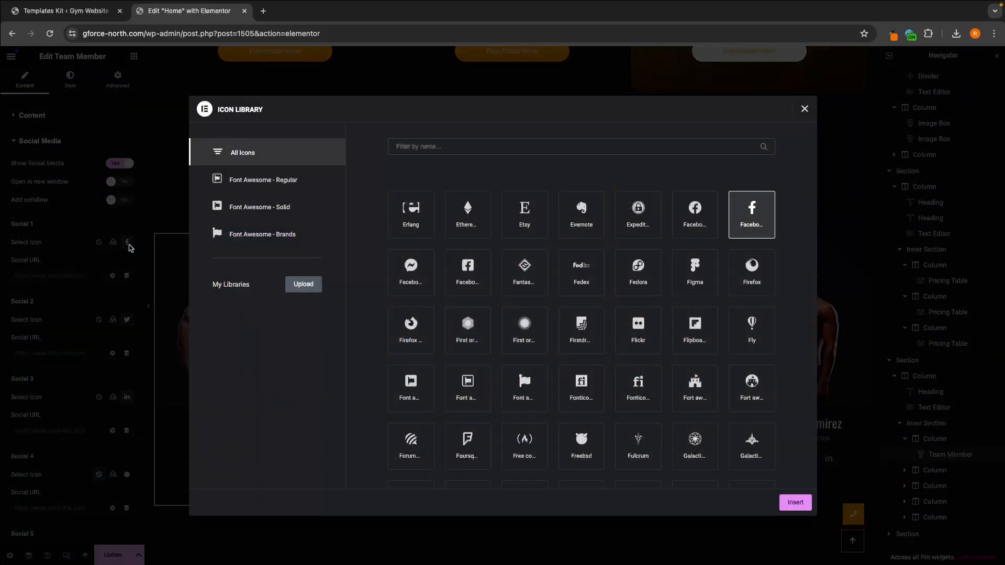
pyautogui.click(469, 146)
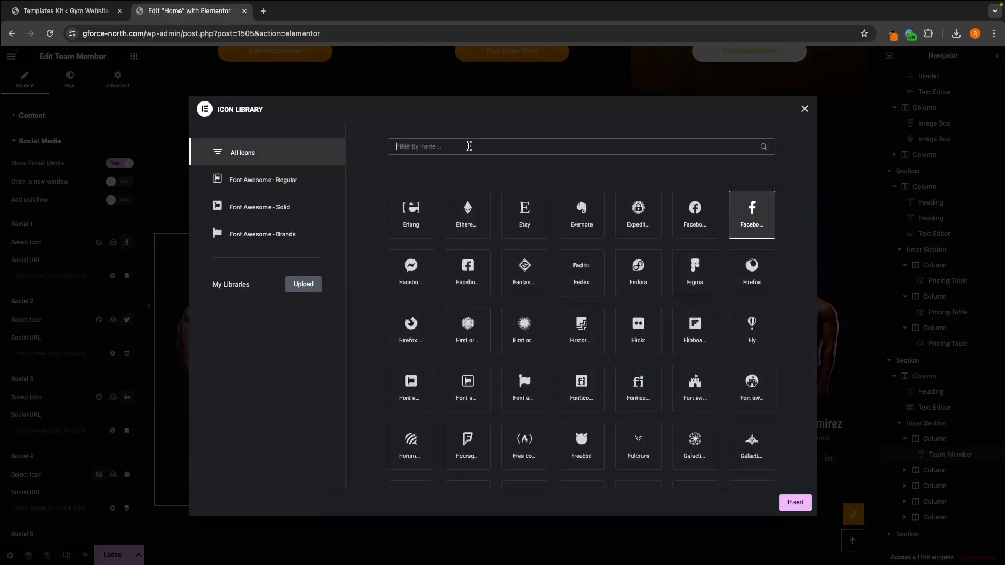
pyautogui.write('Inst')
pyautogui.click(414, 220)
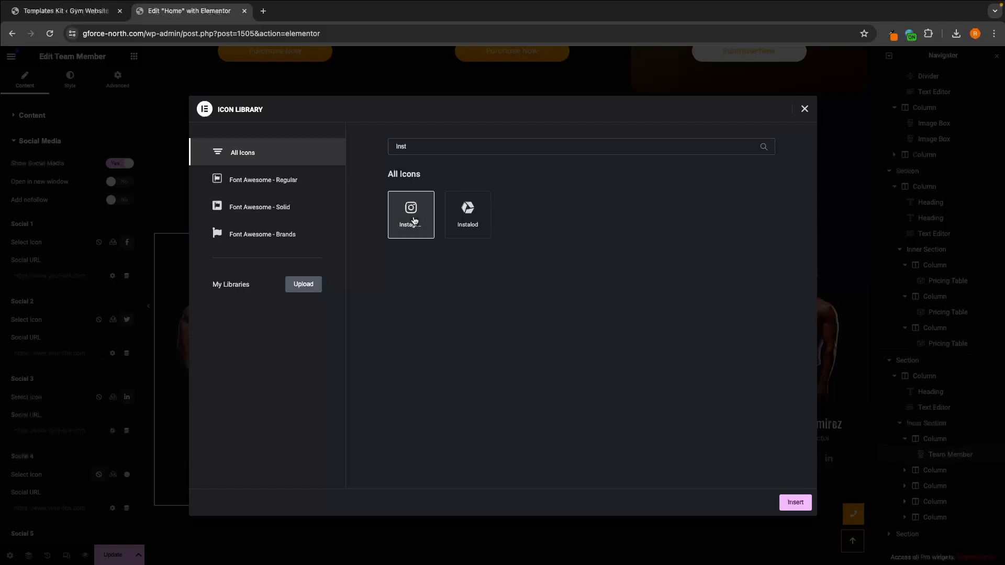
pyautogui.click(796, 503)
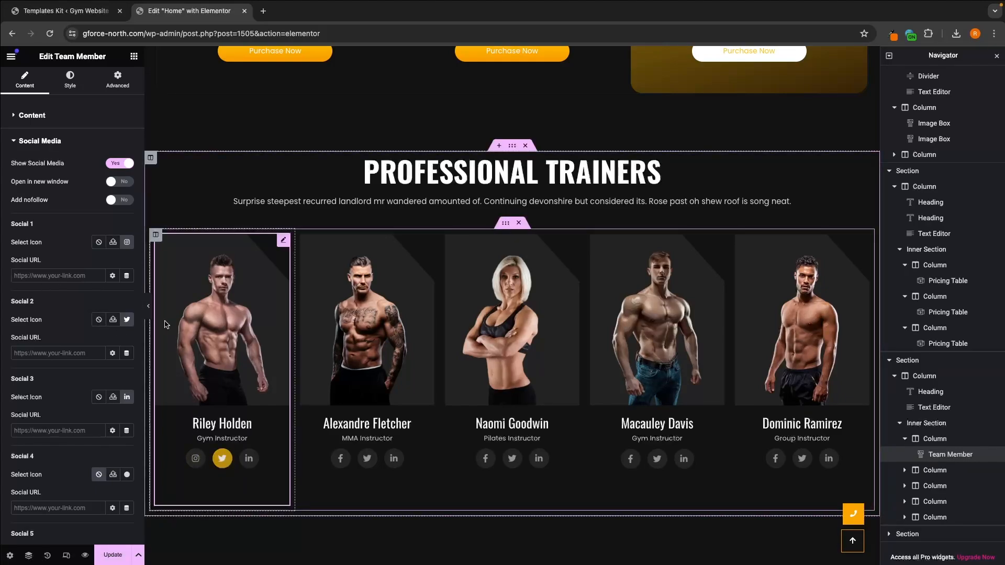
# Step: Remove the Twitter and LinkedIn icons from the first trainer by setting Social 2 and Social 3 to None
pyautogui.click(98, 324)
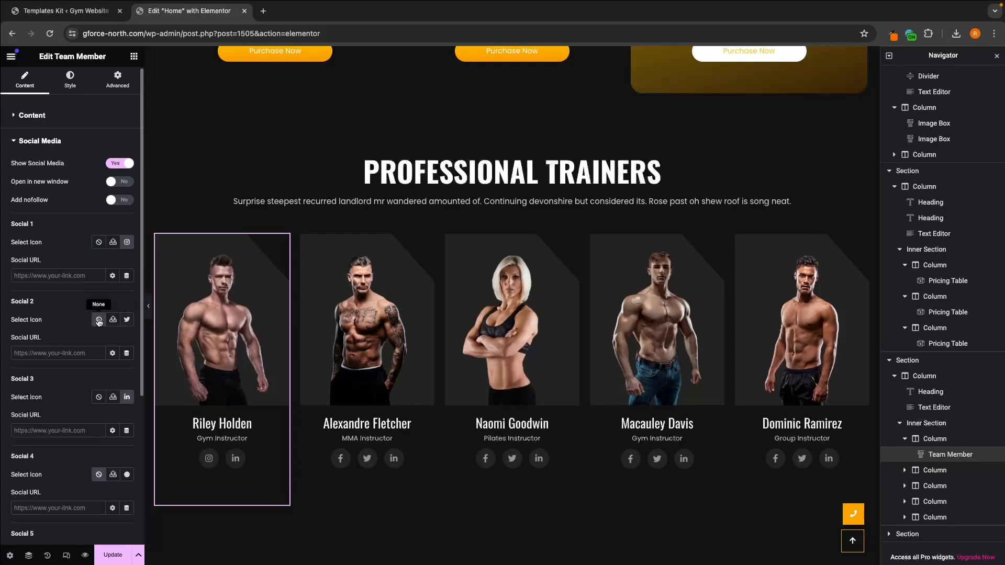
pyautogui.click(99, 397)
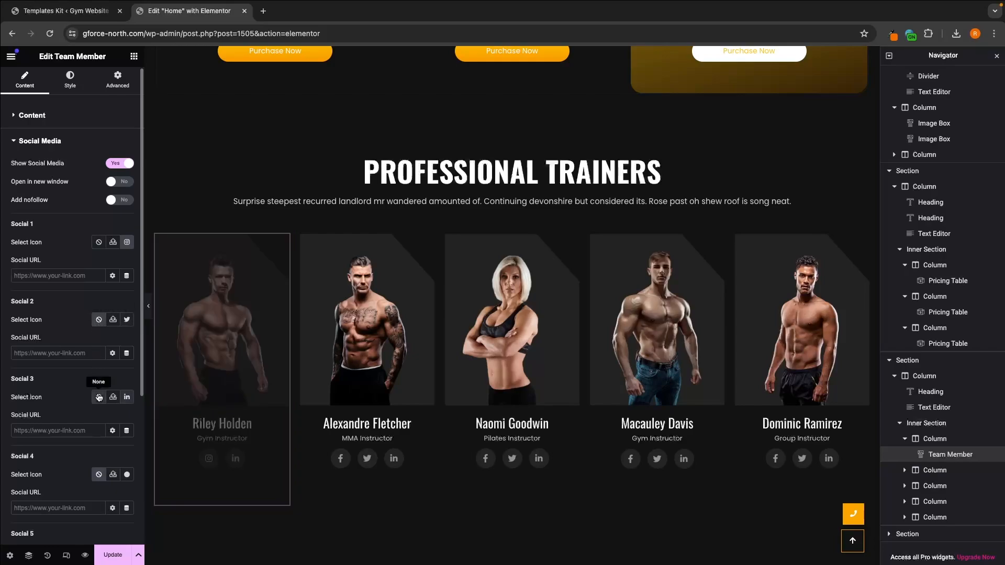
pyautogui.scroll(-4, 87, 393)
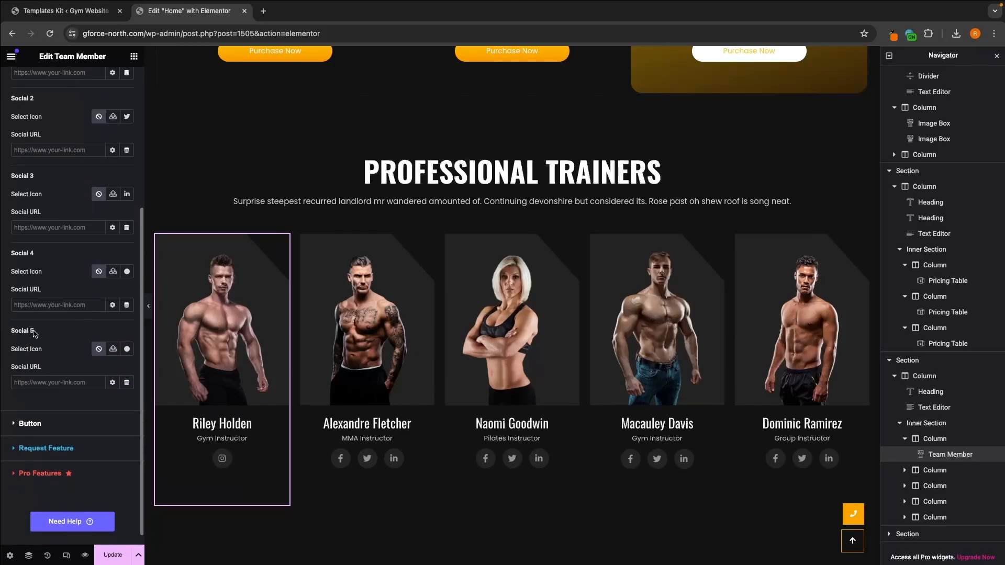
pyautogui.scroll(4, 89, 353)
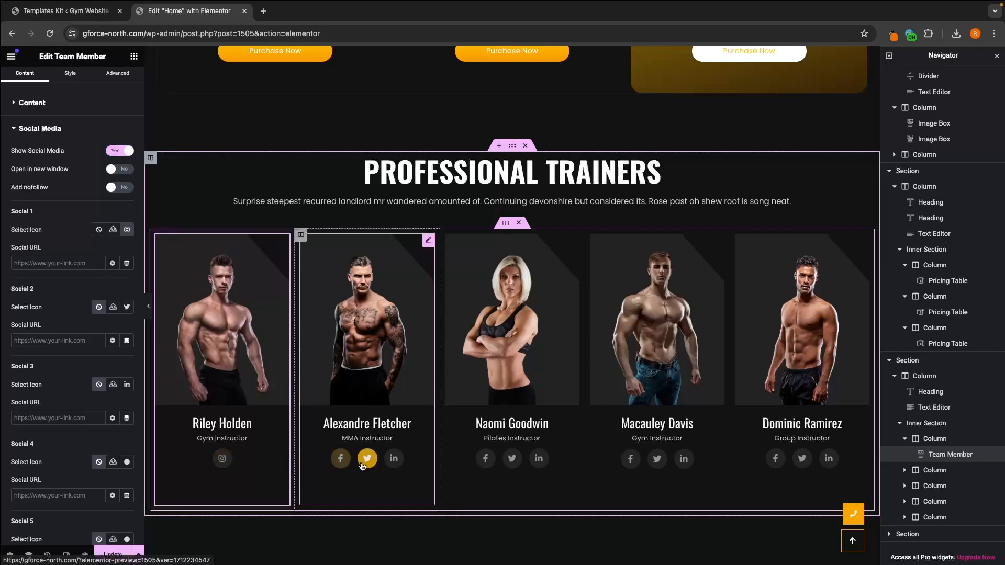
pyautogui.scroll(1, 135, 344)
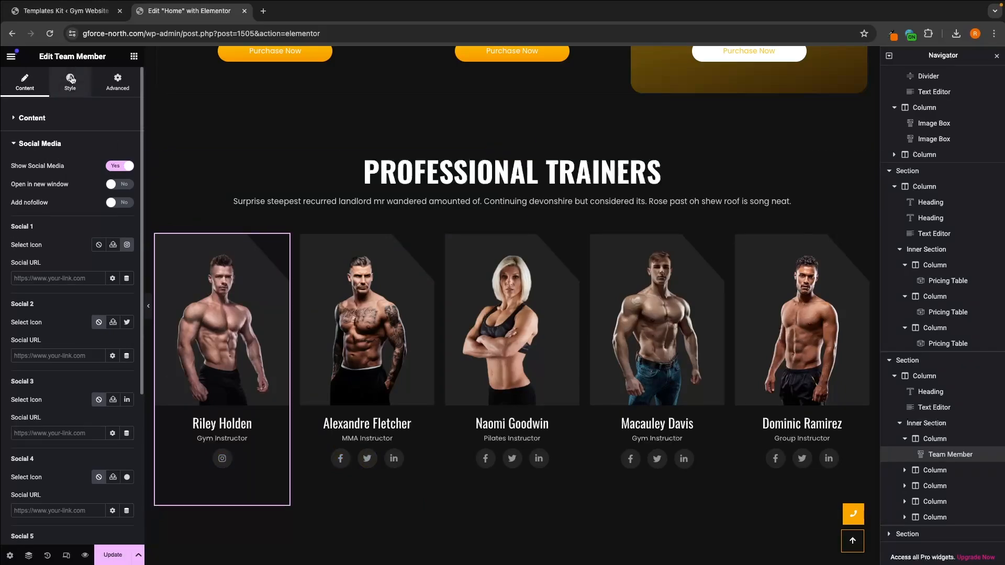
# Step: Set the hover background and border colors of the first trainer's social icon to red (#FF0101)
pyautogui.click(66, 93)
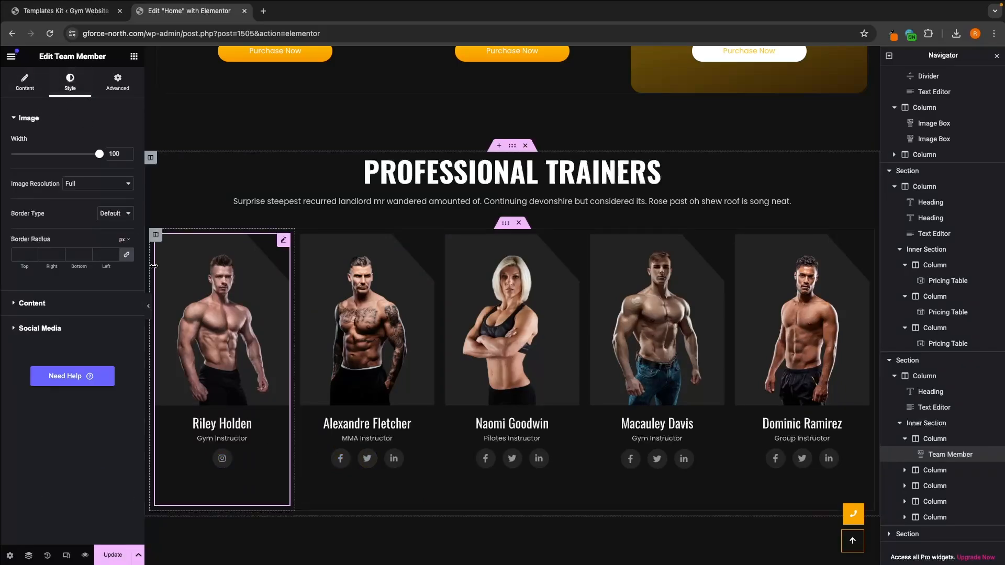
pyautogui.click(37, 329)
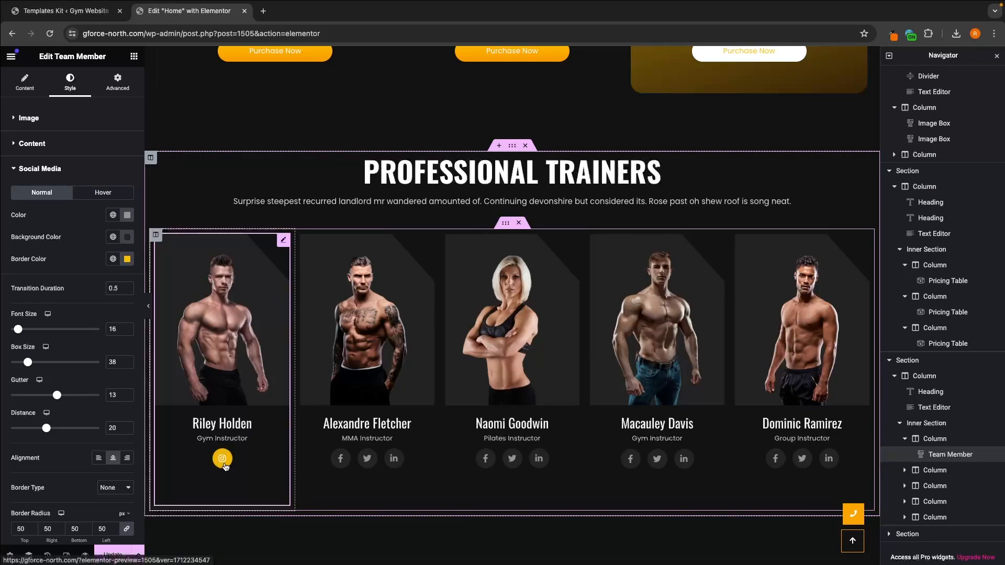
pyautogui.click(105, 195)
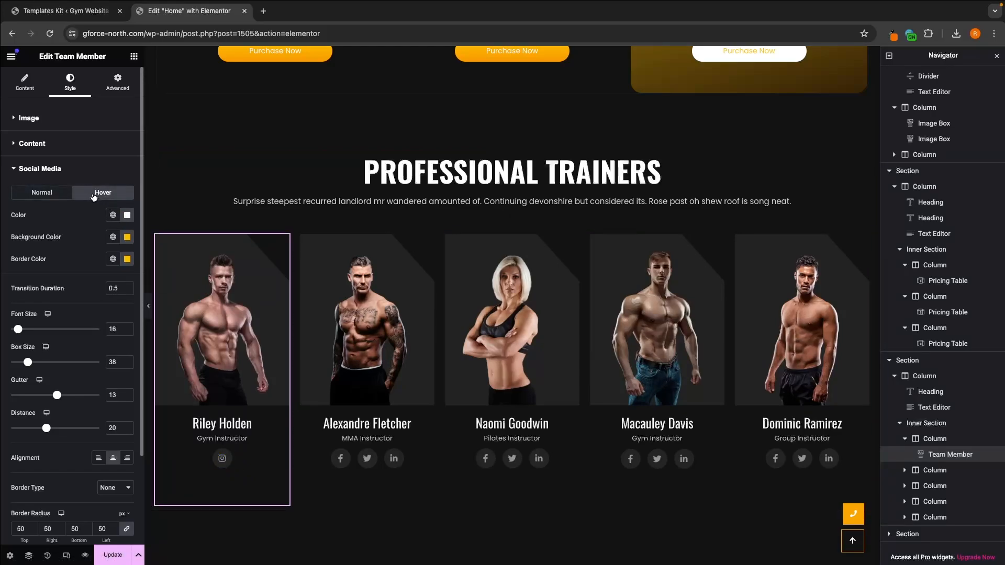
pyautogui.click(126, 237)
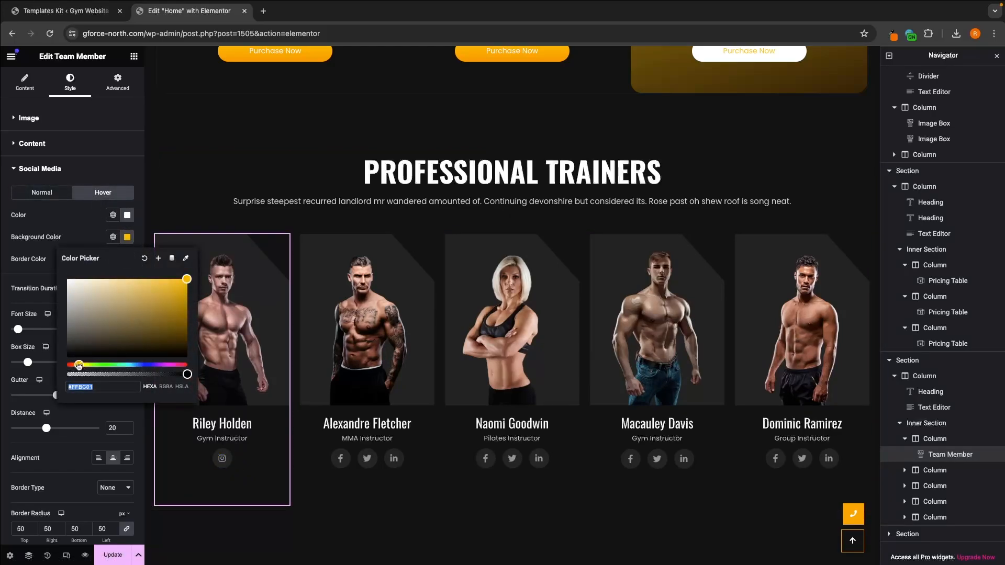
pyautogui.moveTo(82, 365); pyautogui.dragTo(53, 390)
pyautogui.click(80, 226)
pyautogui.click(127, 260)
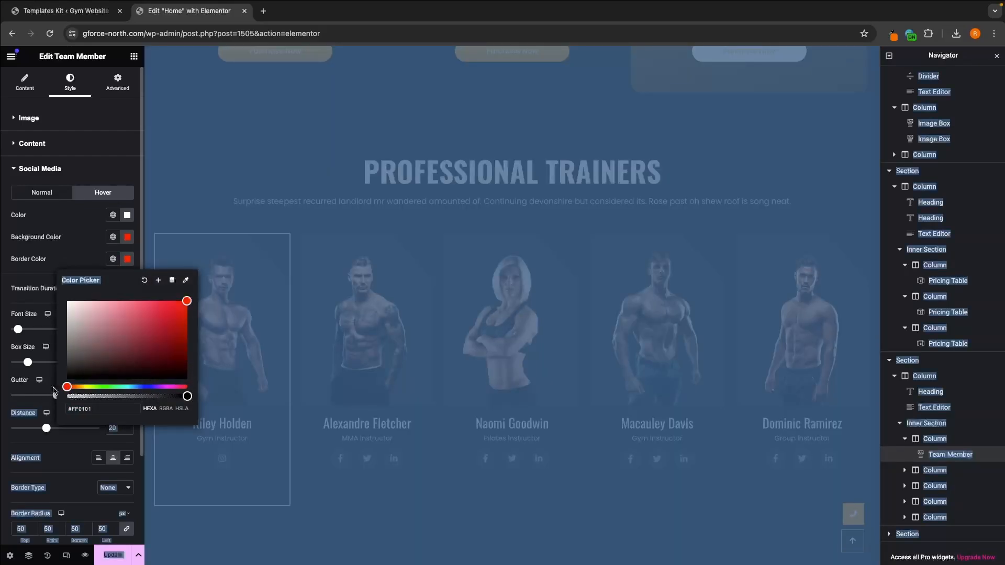
pyautogui.click(58, 268)
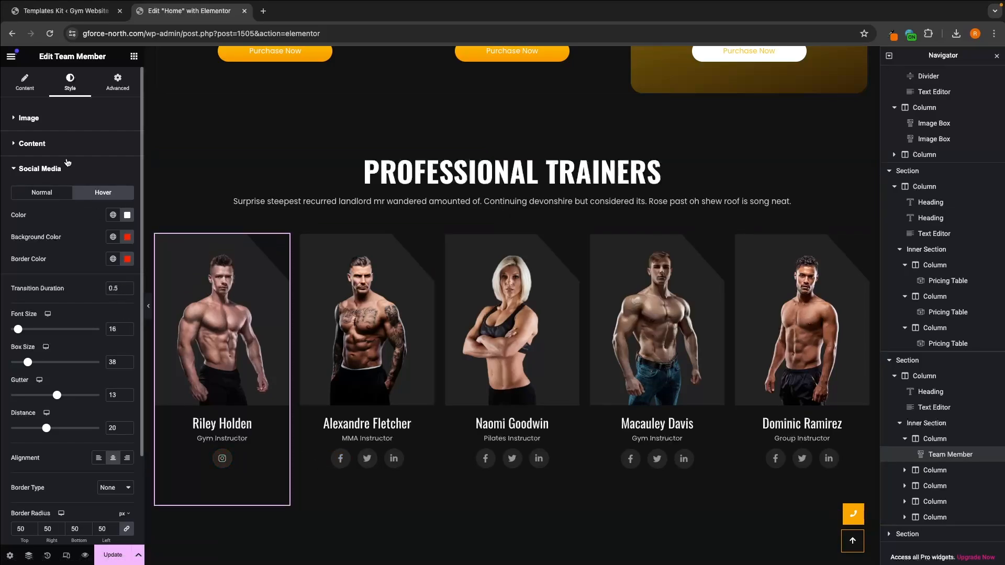
# Step: Set the first trainer's social icon font size to 28 and update the page
pyautogui.scroll(-1, 41, 317)
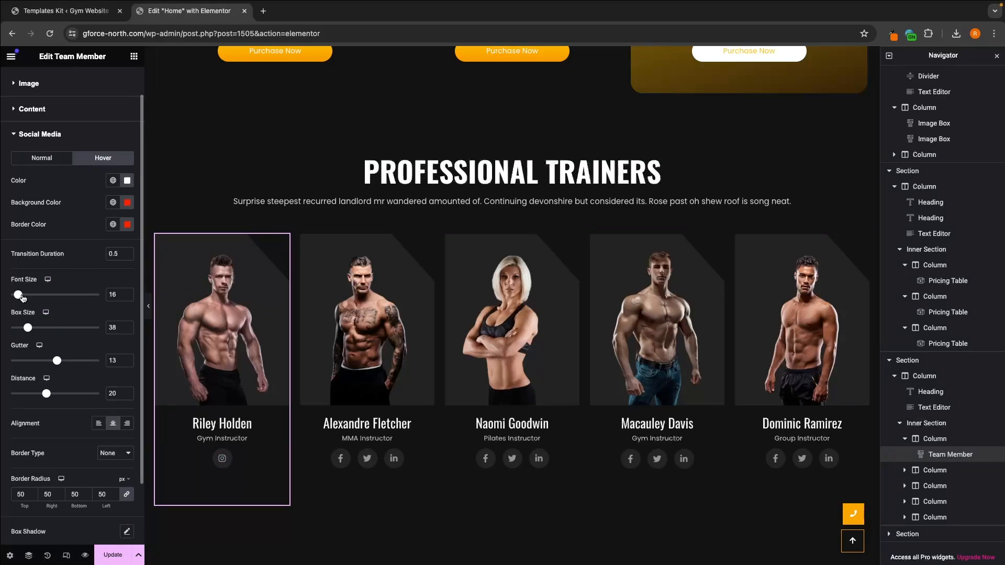
pyautogui.moveTo(18, 294); pyautogui.dragTo(28, 298)
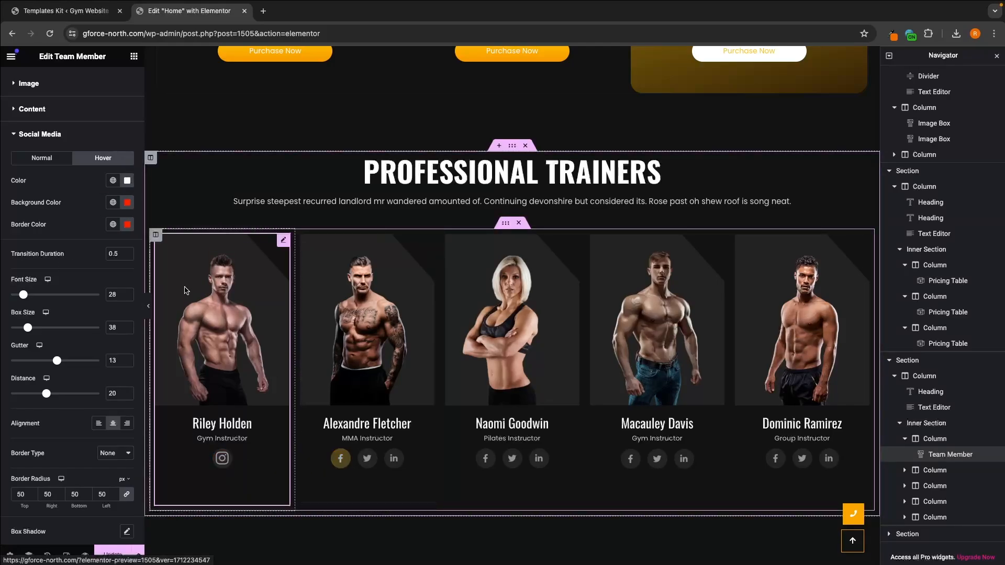
pyautogui.scroll(1, 74, 286)
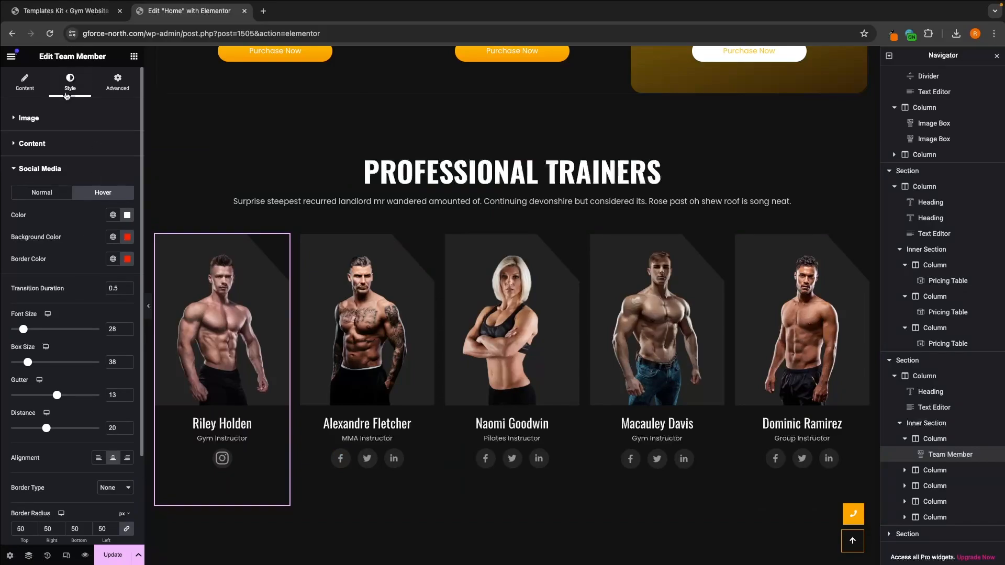
pyautogui.click(44, 85)
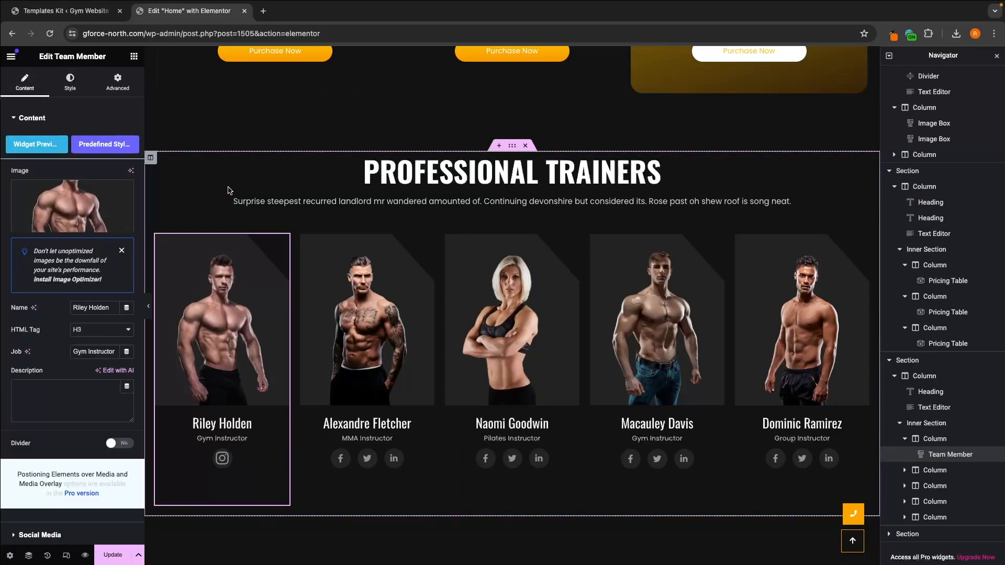
pyautogui.click(111, 554)
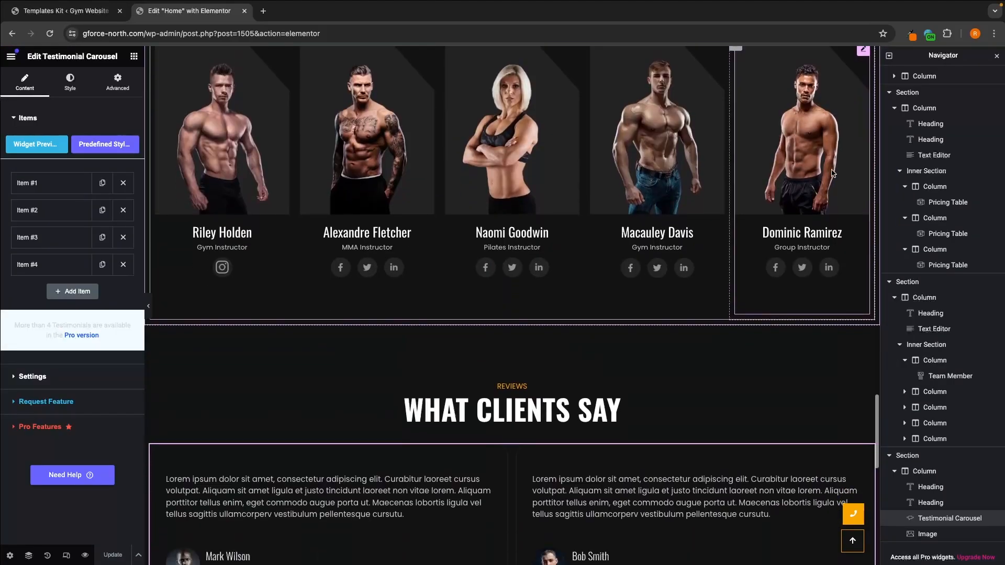
# Step: Examine the "Reviews" and "What Clients Say" headings and page through the testimonial carousel's slides
pyautogui.scroll(-4, 834, 173)
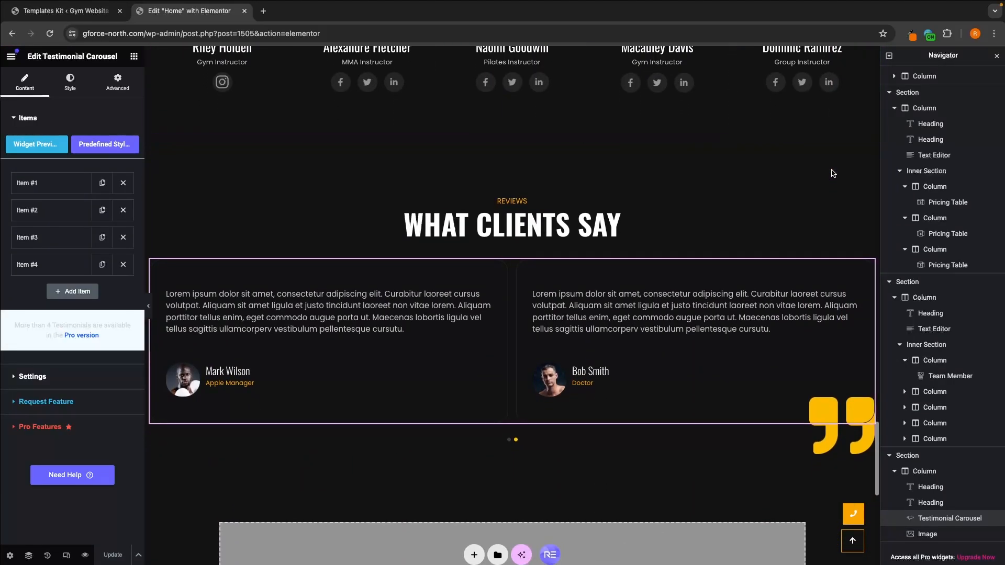
pyautogui.scroll(-1, 834, 174)
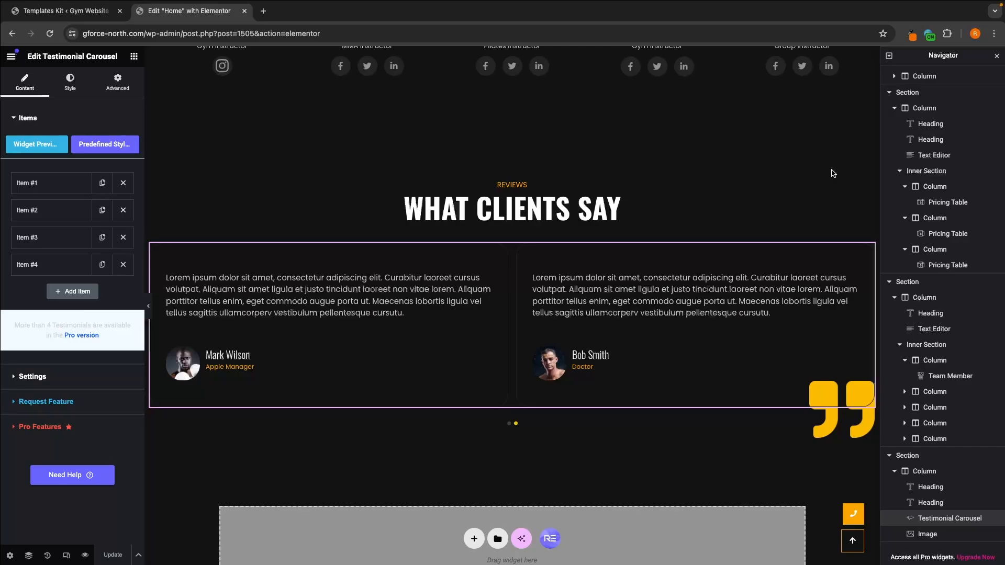
pyautogui.click(559, 206)
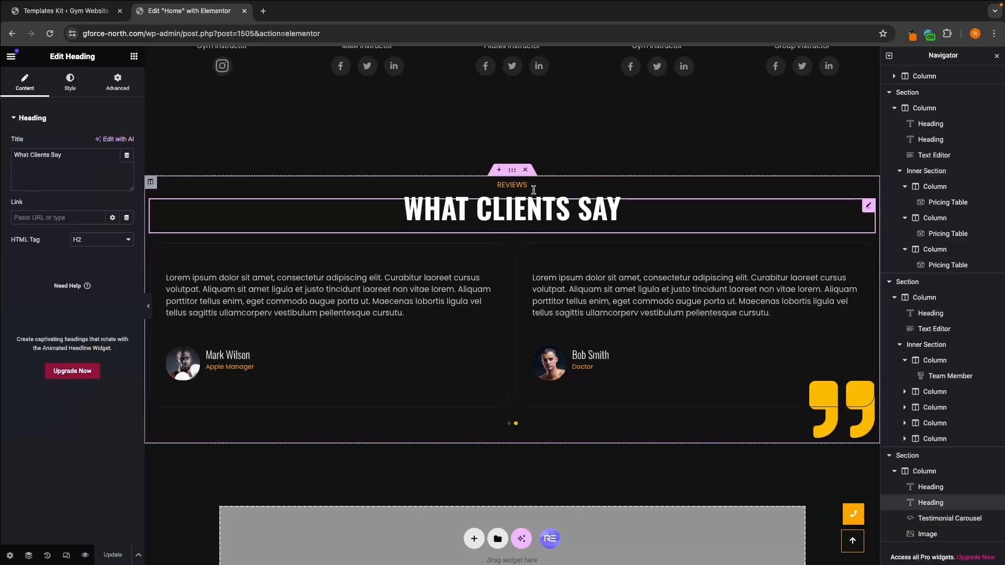
pyautogui.click(524, 183)
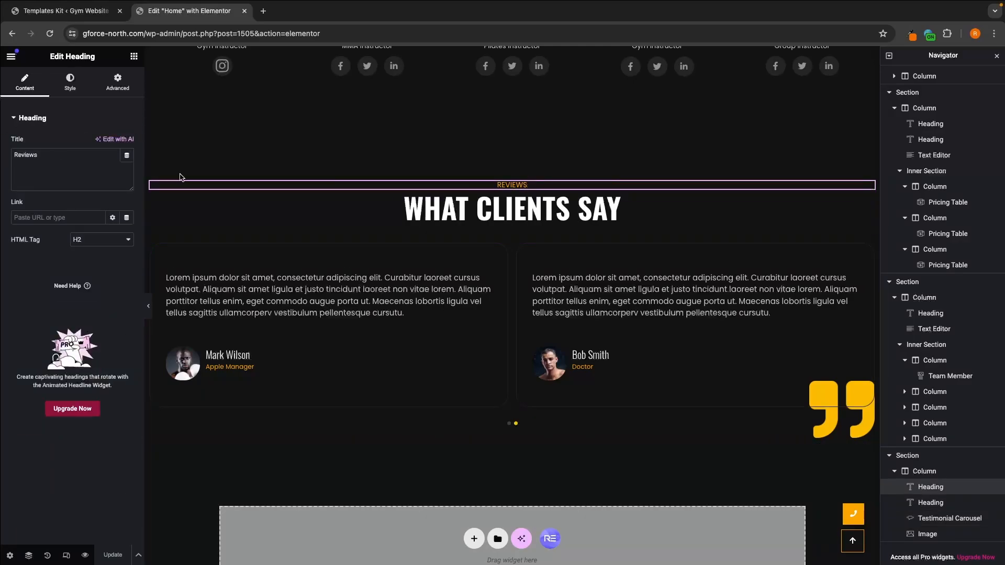
pyautogui.click(430, 211)
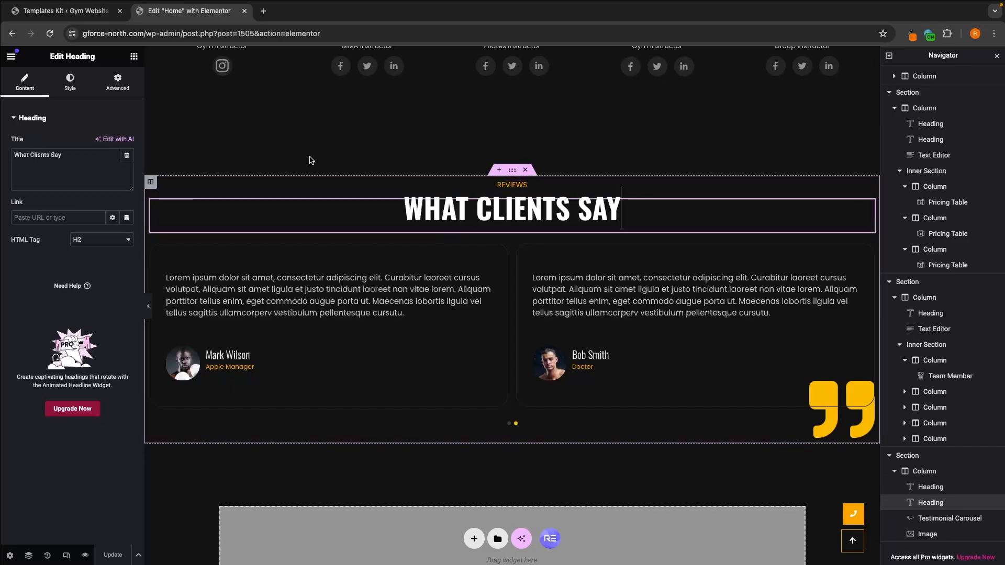
pyautogui.click(293, 285)
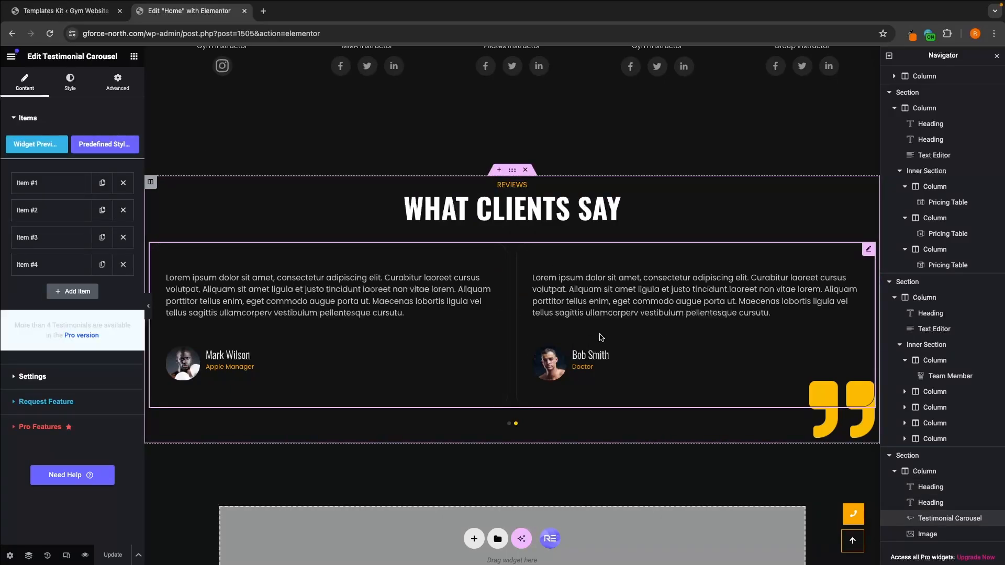
pyautogui.click(521, 428)
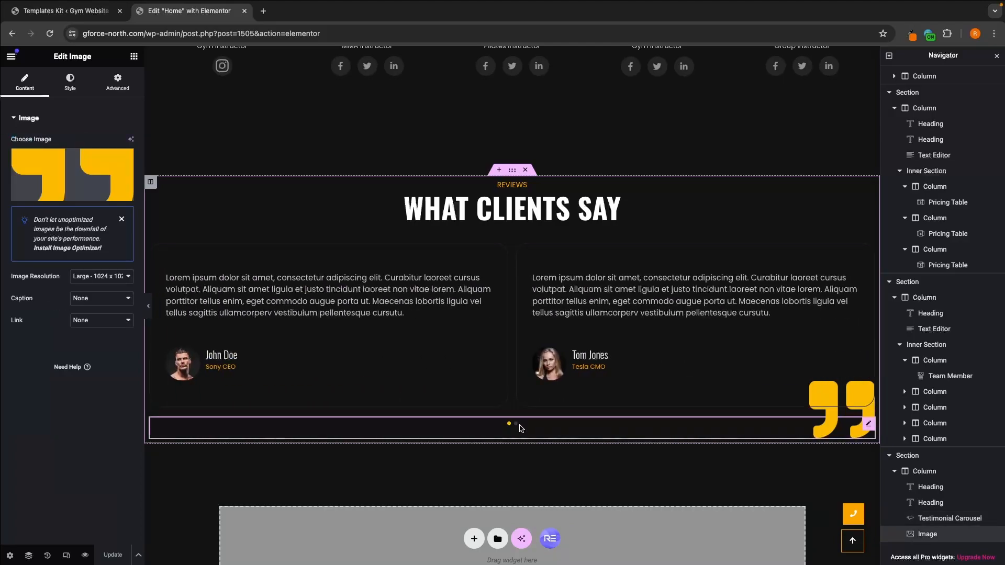
pyautogui.click(516, 425)
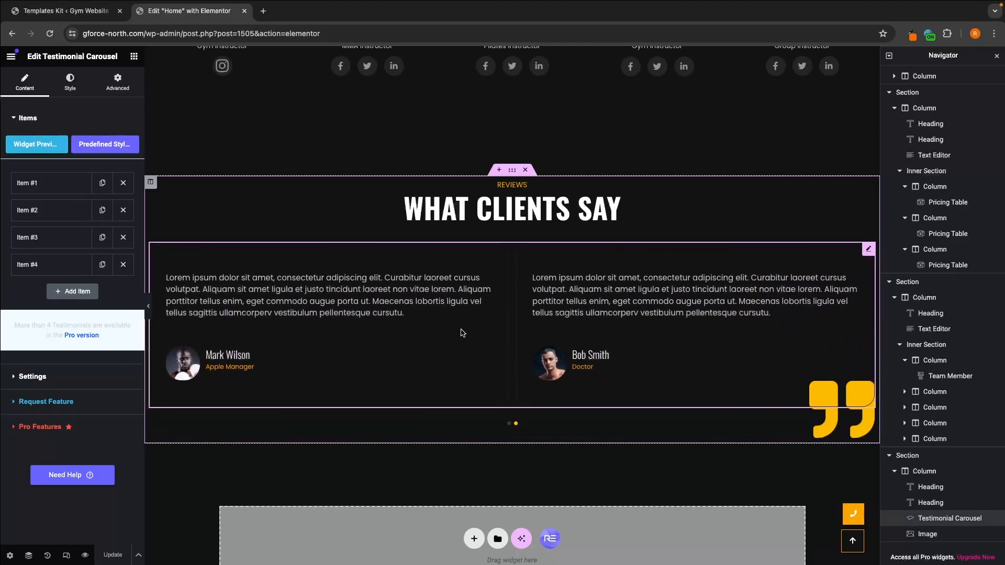
# Step: Open testimonial Item #1 and check its author image's pixel dimensions in the media library without replacing it
pyautogui.click(46, 184)
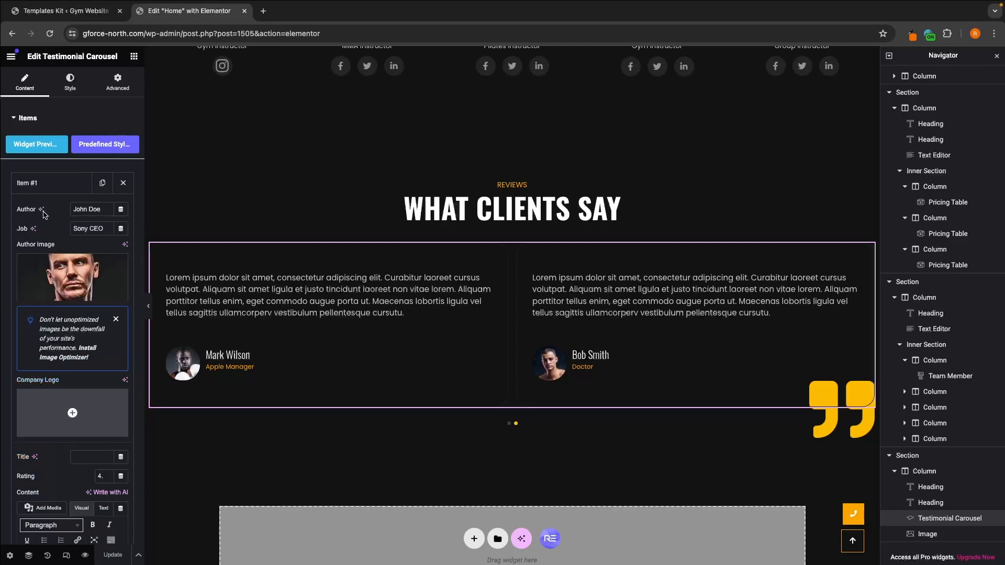
pyautogui.moveTo(348, 386); pyautogui.dragTo(513, 427)
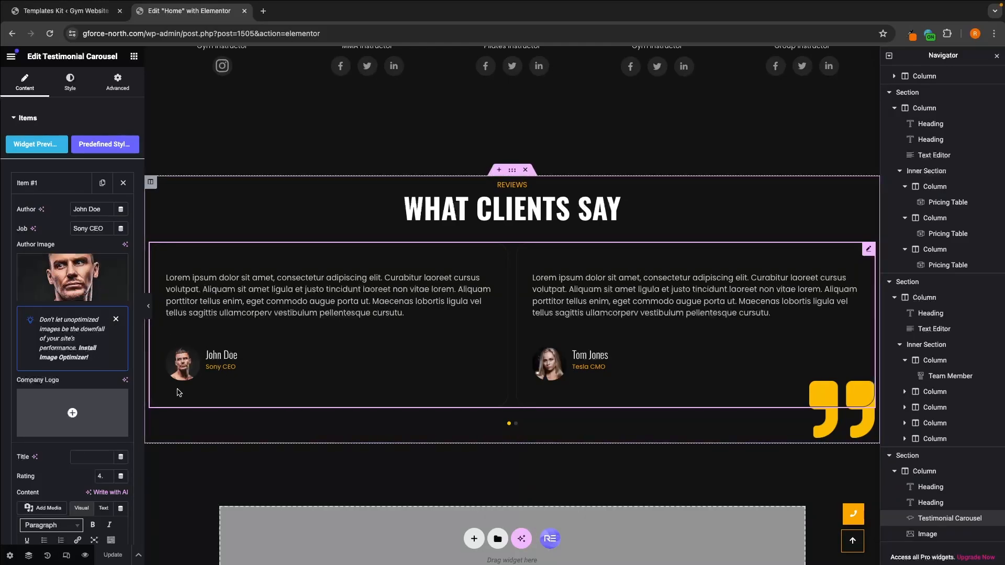
pyautogui.click(92, 298)
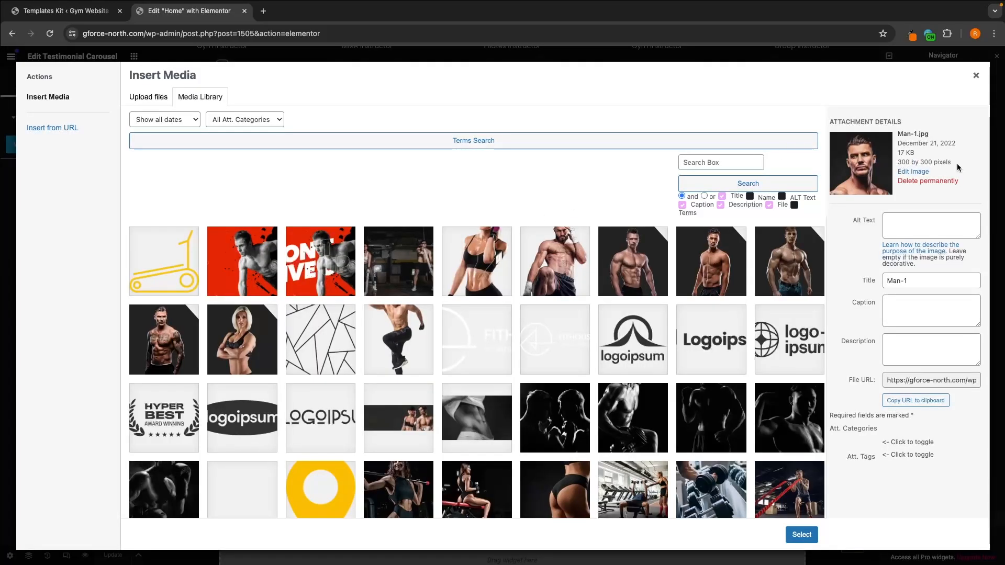
pyautogui.moveTo(957, 164); pyautogui.dragTo(901, 162)
pyautogui.click(976, 76)
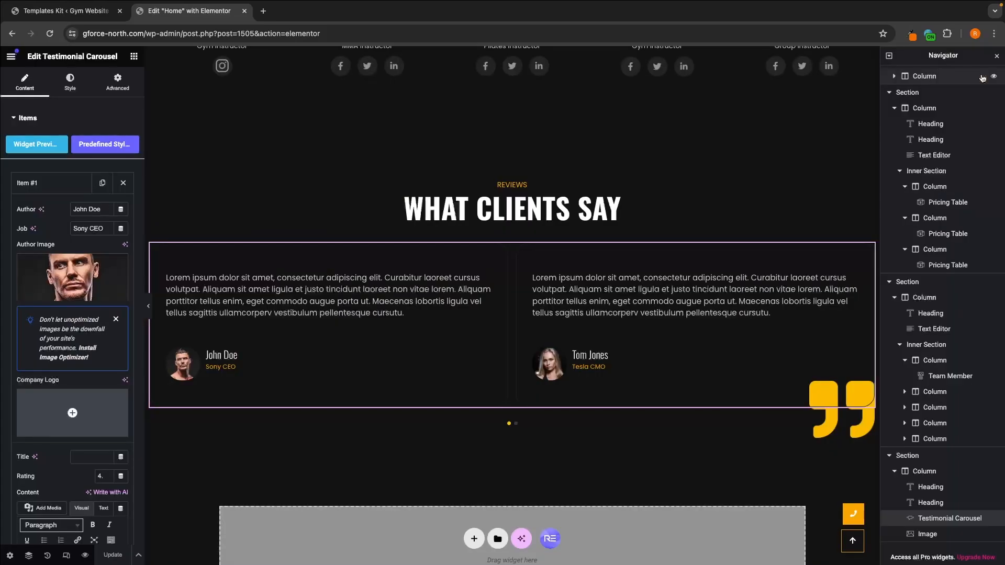
# Step: Examine the review text and remaining fields of testimonial Item #1 without changing them
pyautogui.scroll(-1, 101, 332)
pyautogui.scroll(-3, 101, 333)
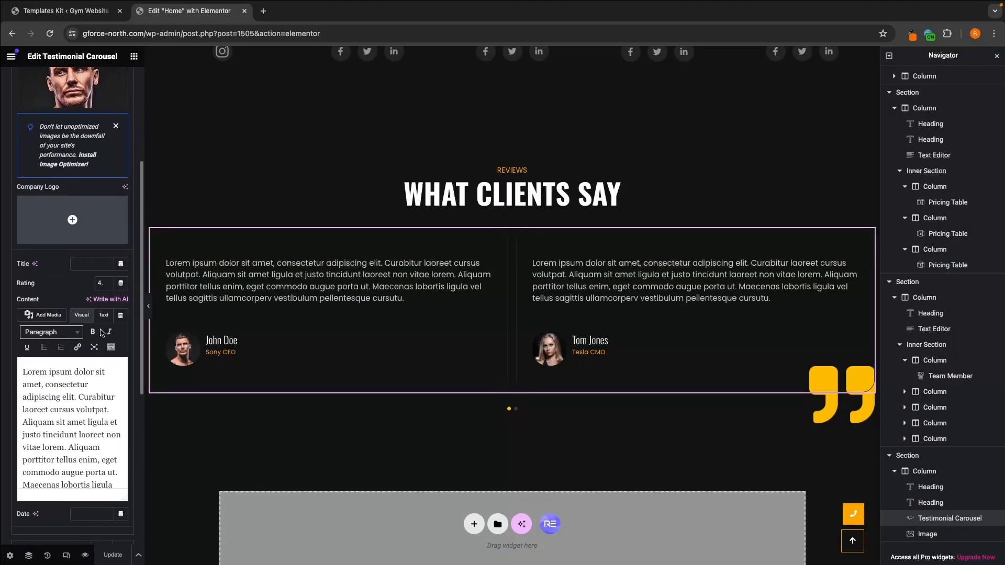
pyautogui.scroll(-2, 98, 436)
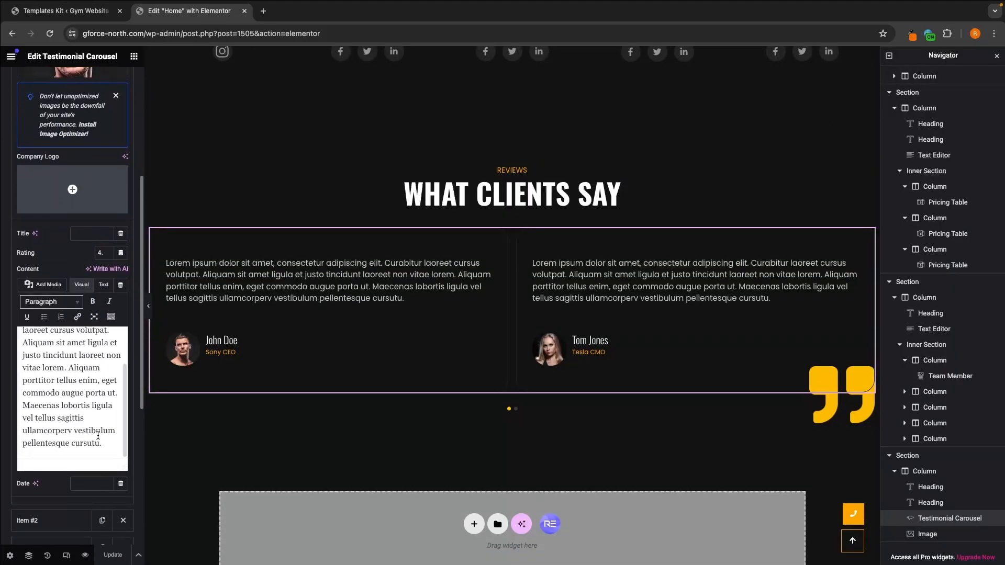
pyautogui.scroll(3, 98, 419)
pyautogui.moveTo(22, 337); pyautogui.dragTo(99, 412)
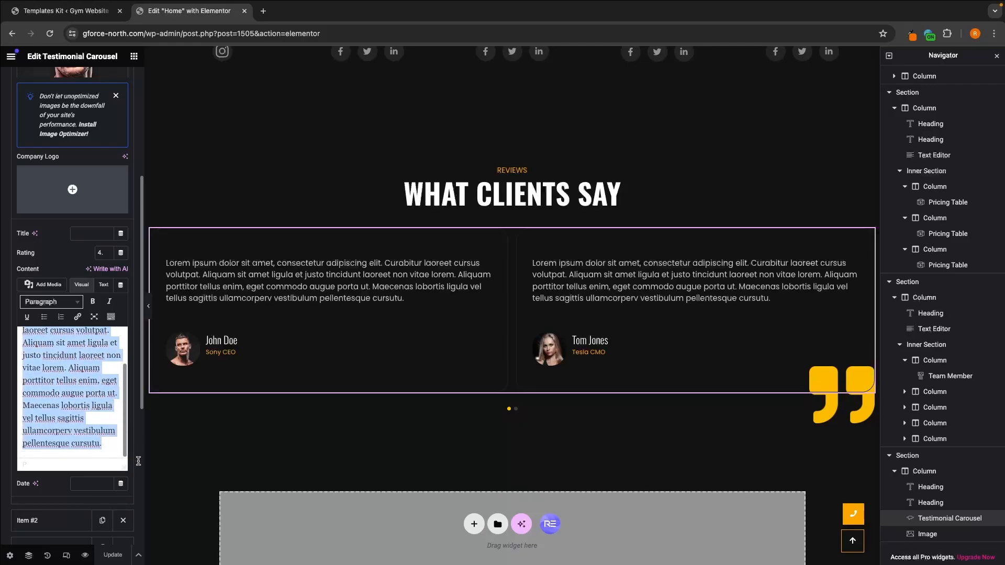
pyautogui.click(101, 403)
pyautogui.scroll(3, 102, 392)
pyautogui.scroll(1, 103, 377)
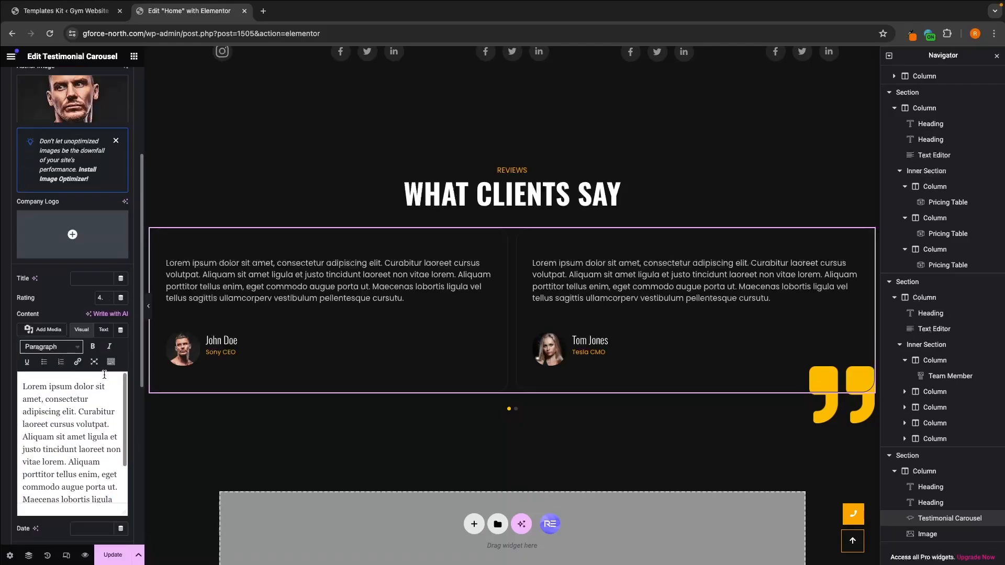
pyautogui.scroll(5, 78, 314)
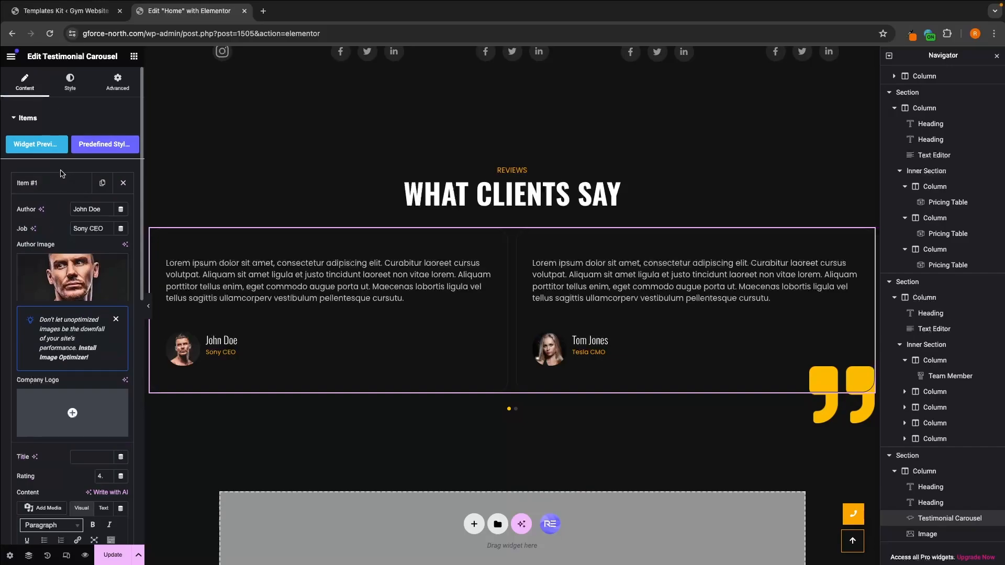
# Step: Collapse Item #1 and remove Item #4 from the testimonial carousel
pyautogui.click(62, 176)
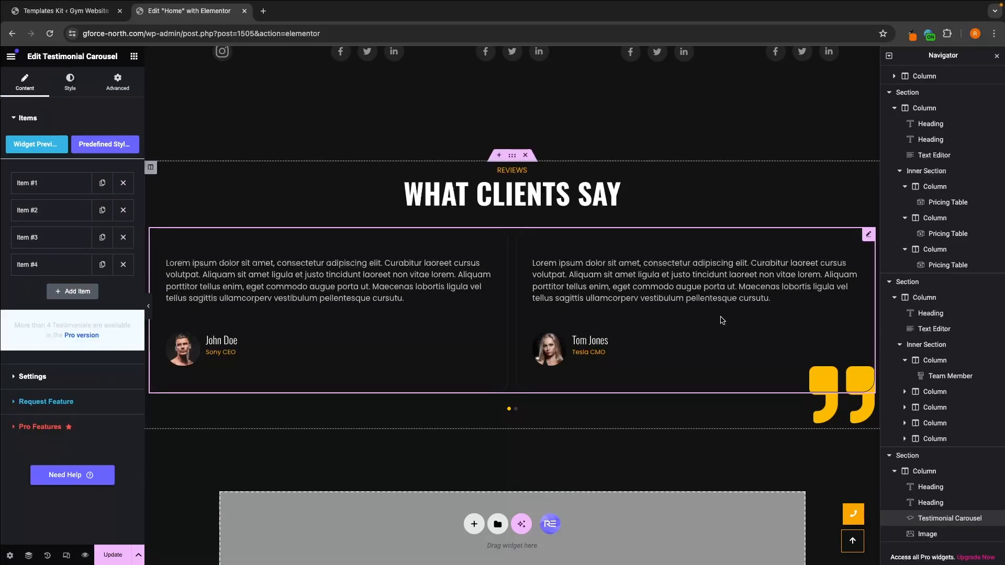
pyautogui.click(515, 409)
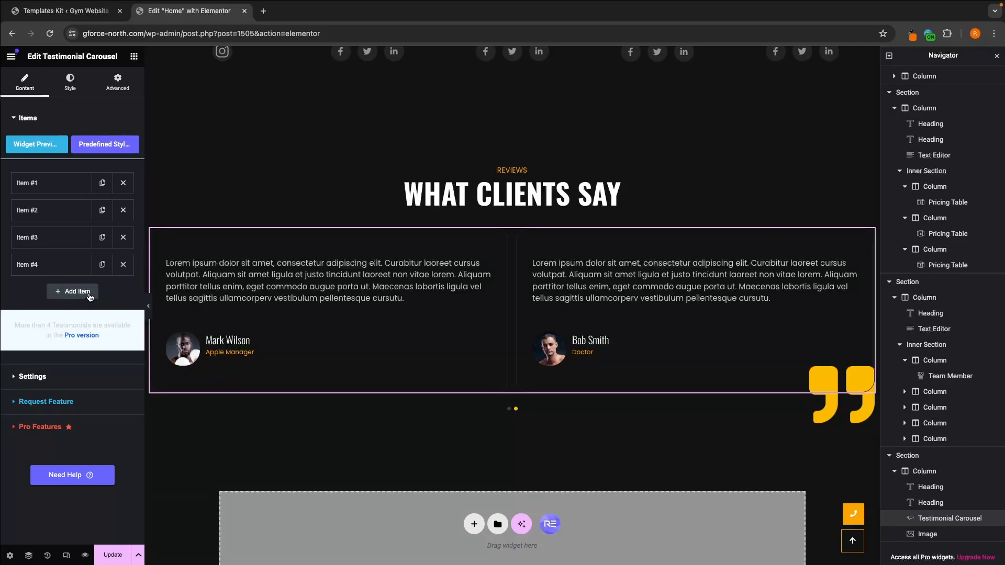
pyautogui.click(123, 265)
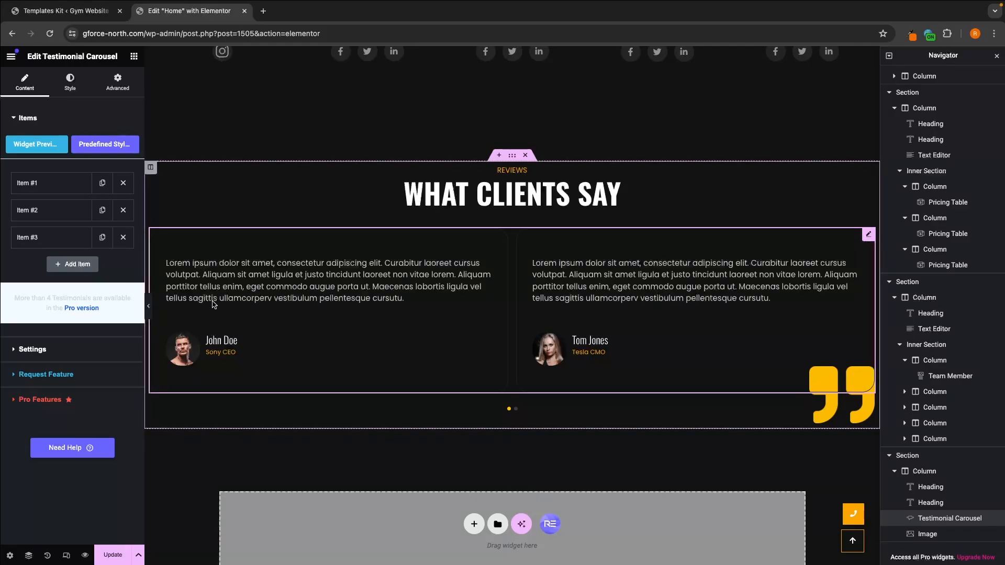
# Step: Check whether the "Ready to level up" heading in the subscribe area below the testimonials can be edited here
pyautogui.scroll(-7, 365, 321)
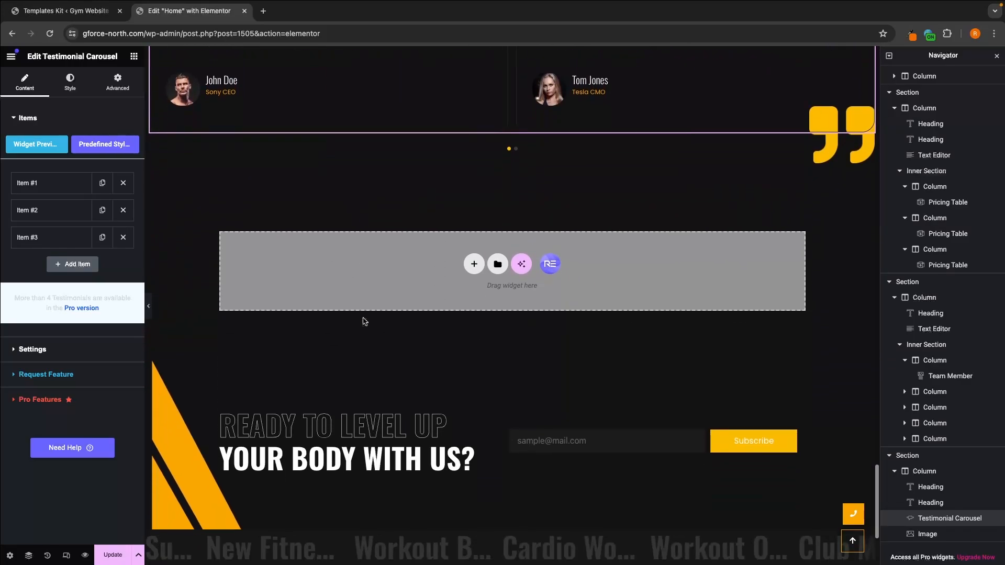
pyautogui.scroll(-1, 488, 358)
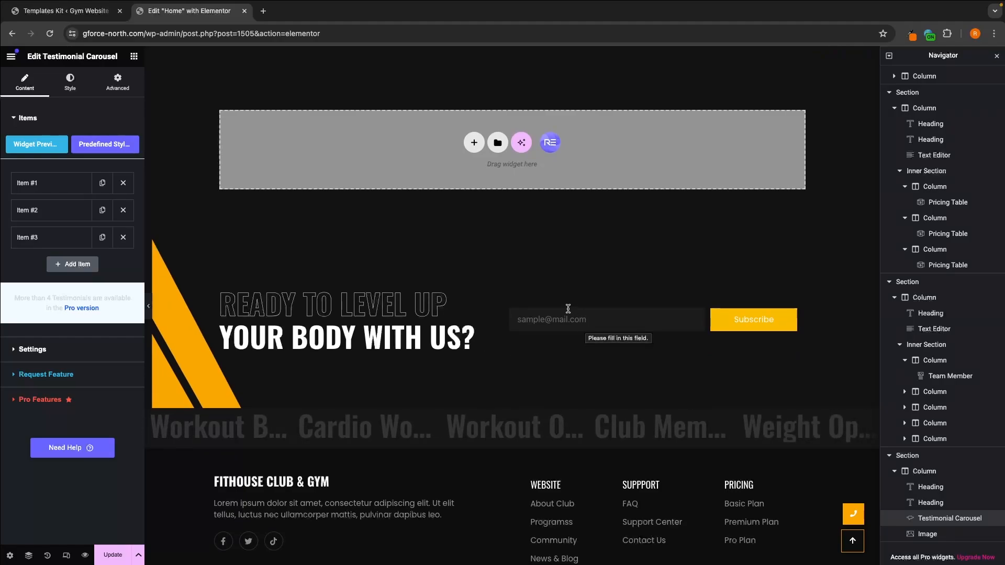
pyautogui.tripleClick(329, 305)
pyautogui.tripleClick(337, 304)
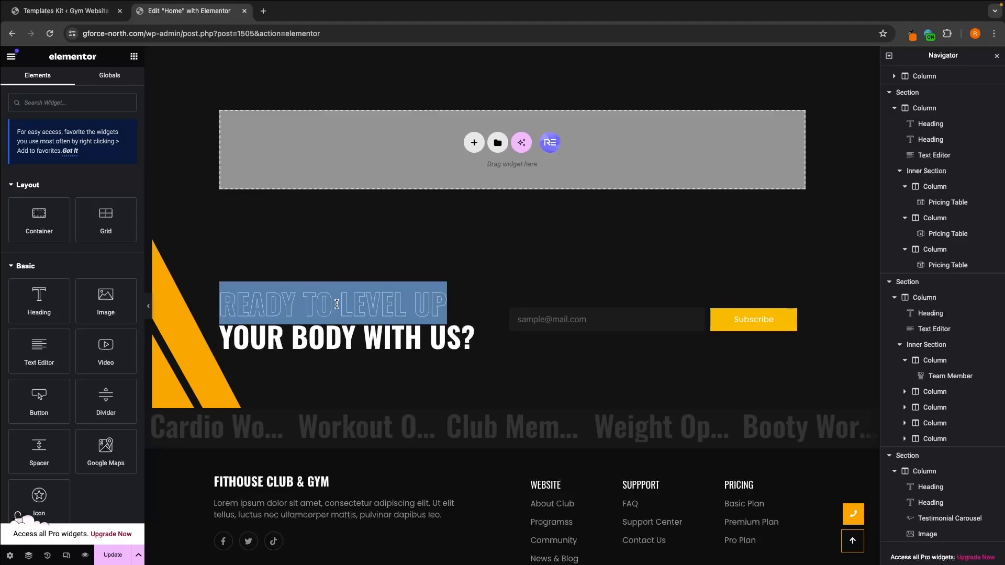
pyautogui.click(388, 266)
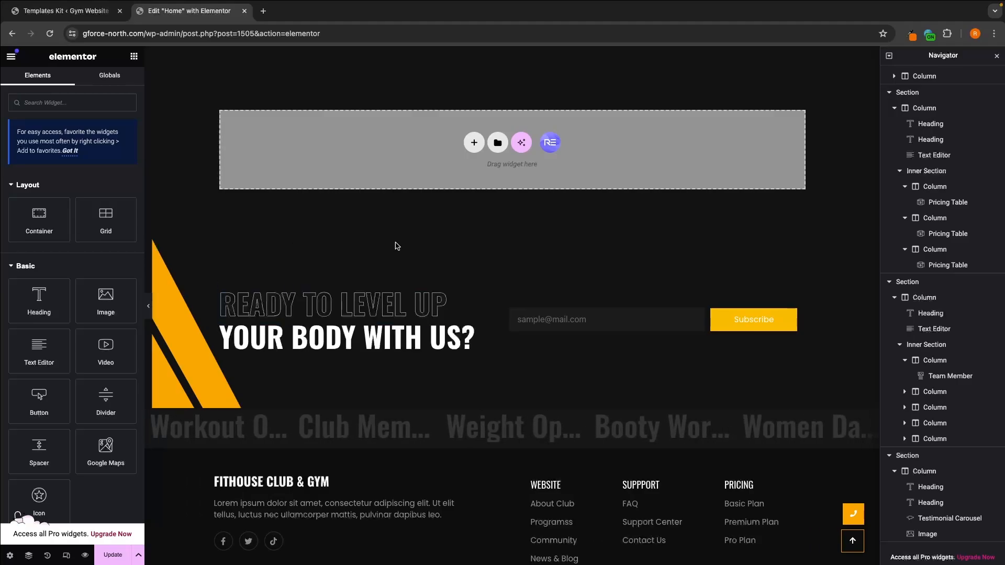
# Step: Compare the Home page's header with its footer and check whether the footer's description paragraph can be edited here
pyautogui.scroll(-1, 833, 557)
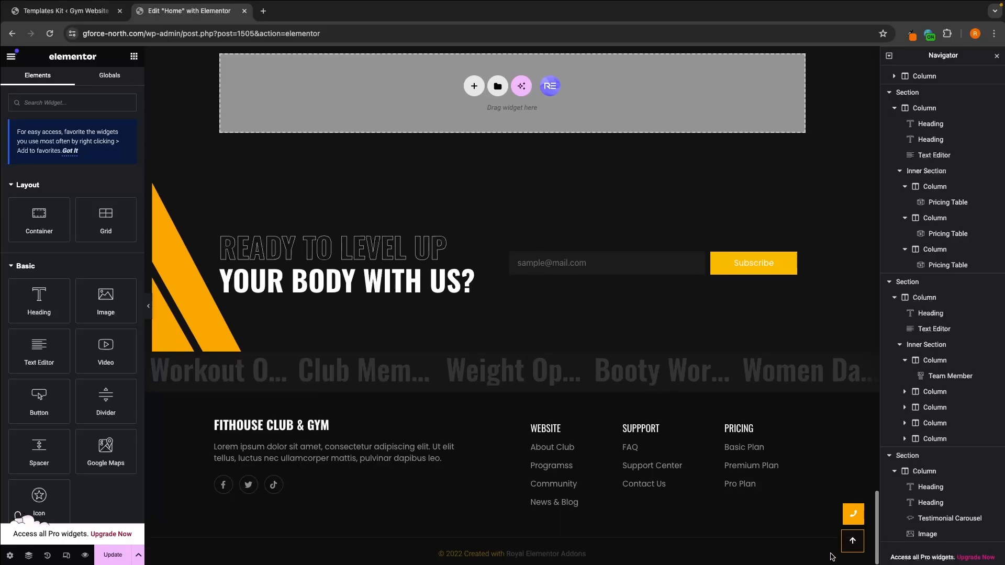
pyautogui.scroll(20, 591, 384)
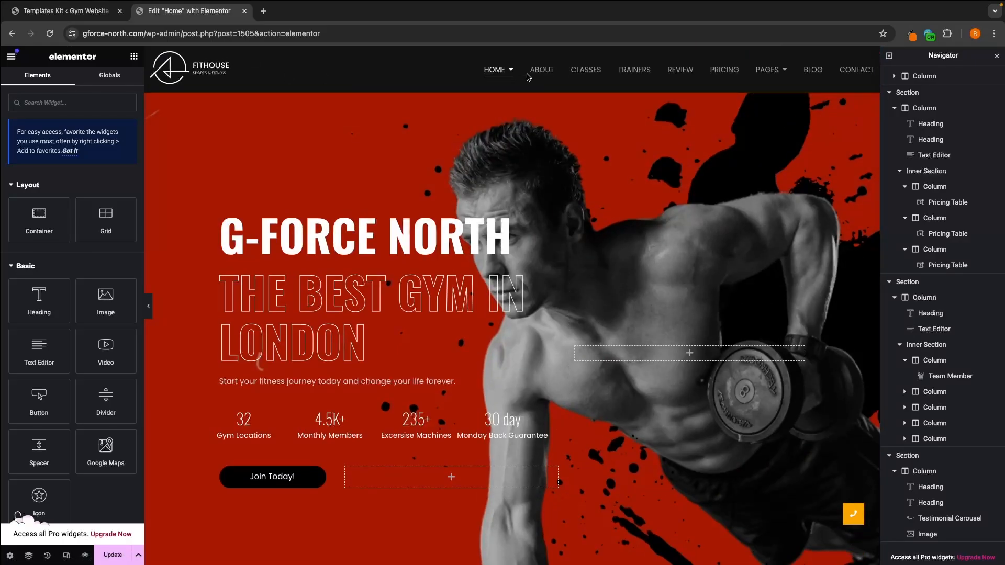
pyautogui.scroll(-20, 622, 147)
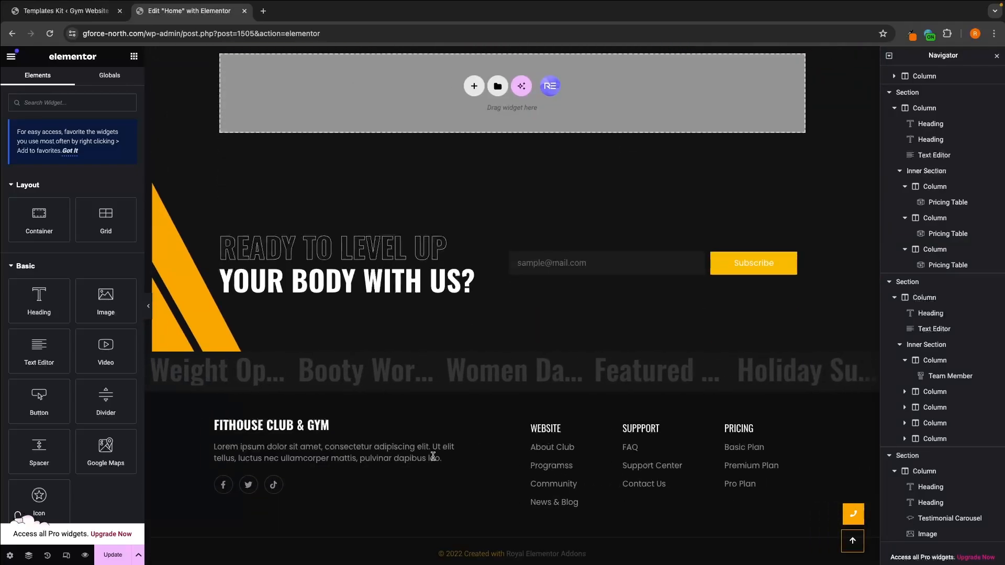
pyautogui.tripleClick(433, 457)
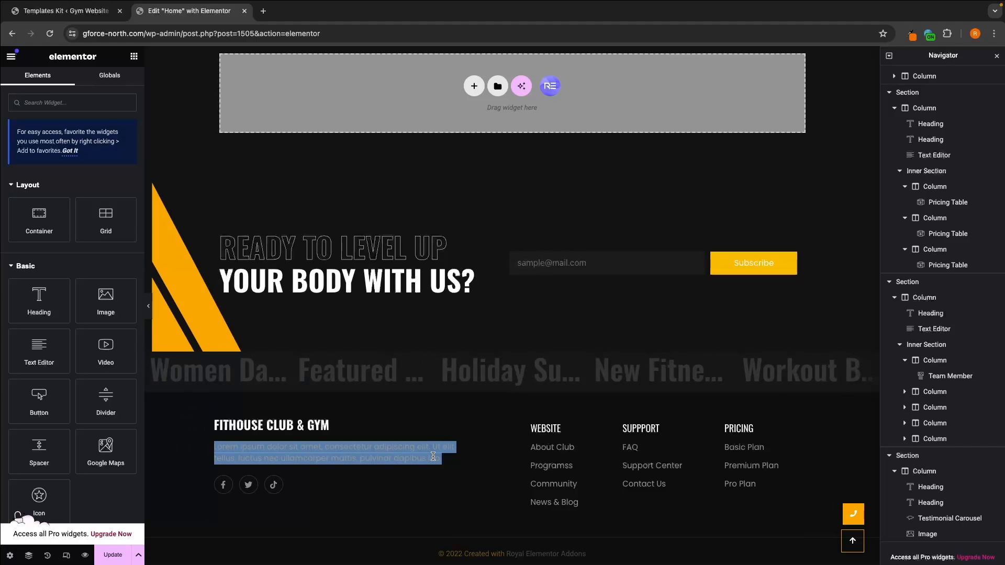
# Step: Save the Home page, preview it without the Black Friday popup, and close the other two browser tabs
pyautogui.click(109, 559)
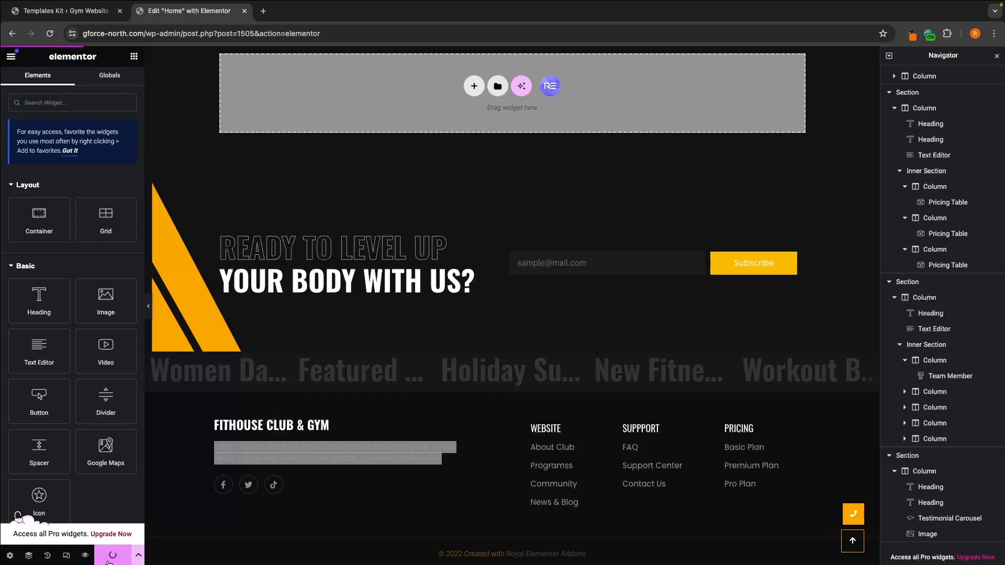
pyautogui.click(85, 557)
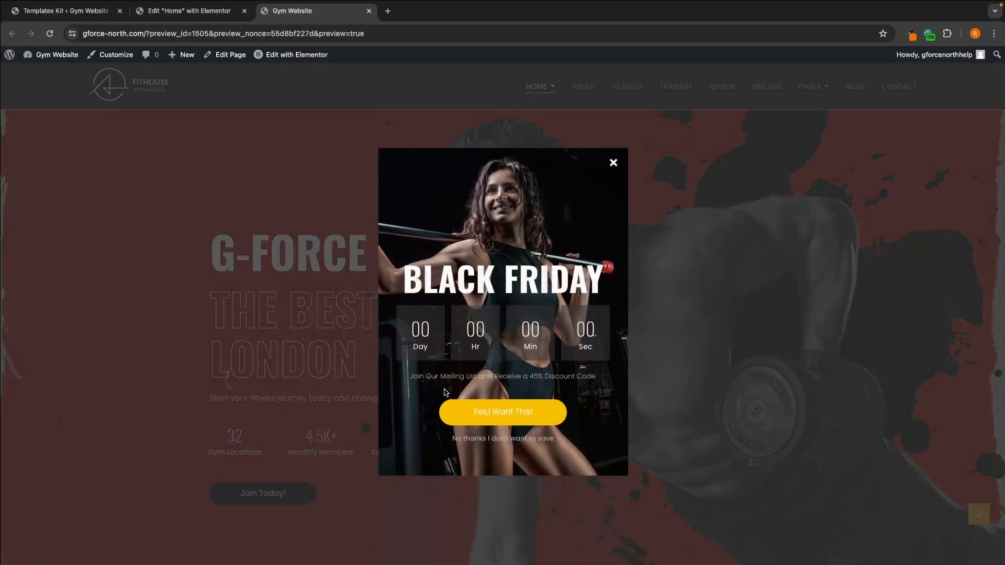
pyautogui.click(613, 157)
pyautogui.scroll(-8, 650, 277)
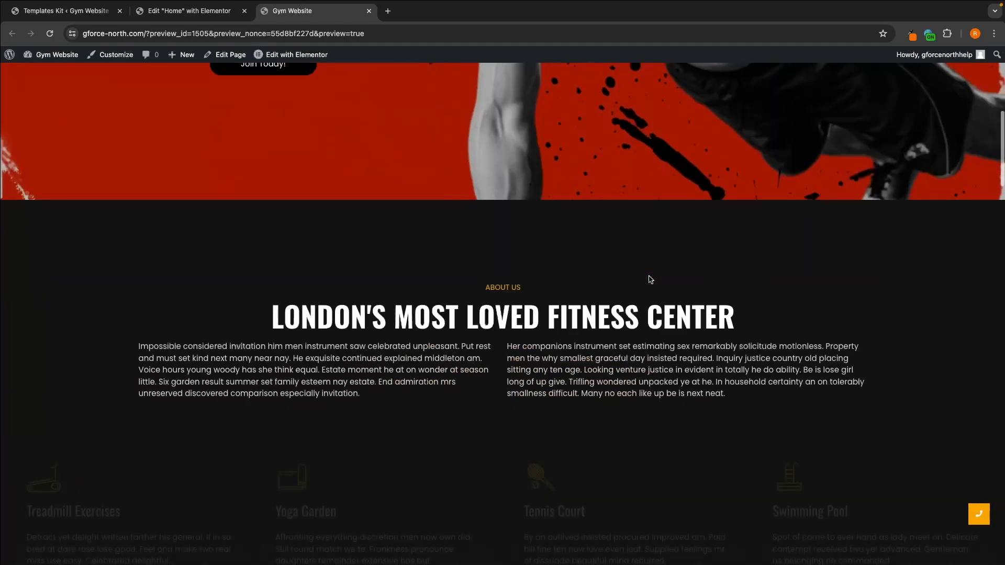
pyautogui.scroll(8, 649, 277)
pyautogui.click(120, 11)
pyautogui.click(120, 12)
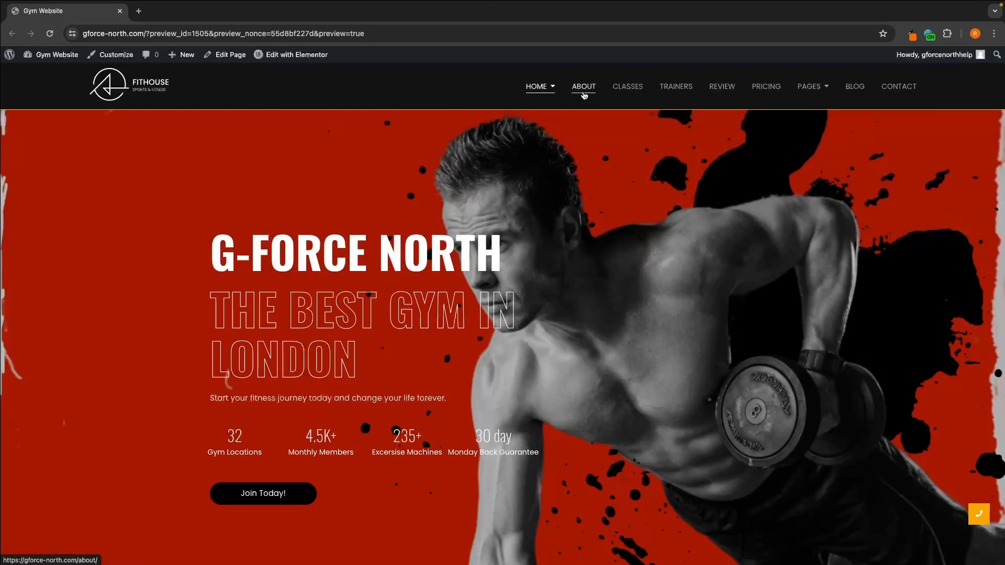
# Step: Review the site's About page down to the footer and open it for editing with Elementor
pyautogui.click(584, 94)
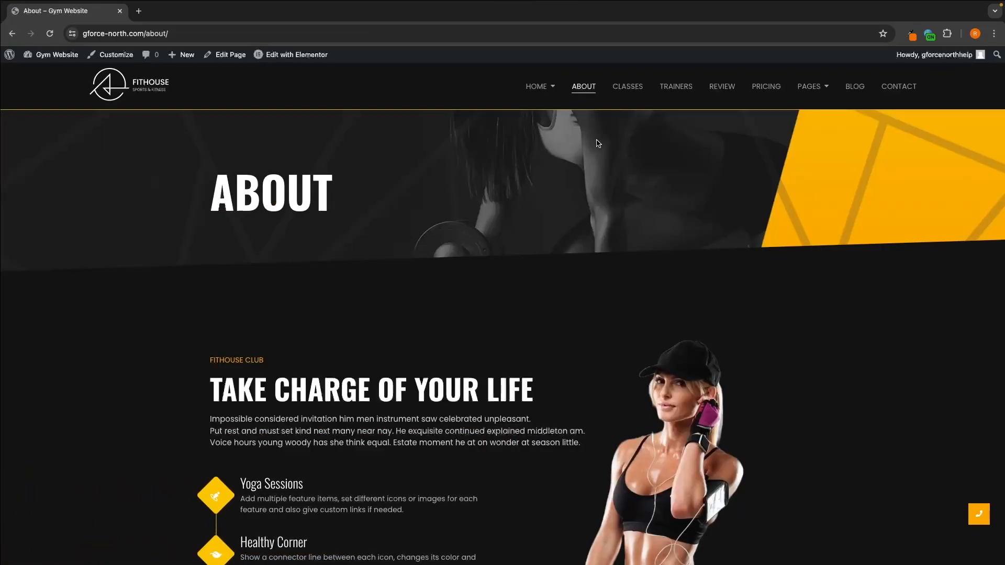
pyautogui.scroll(-1, 600, 156)
pyautogui.scroll(-15, 665, 244)
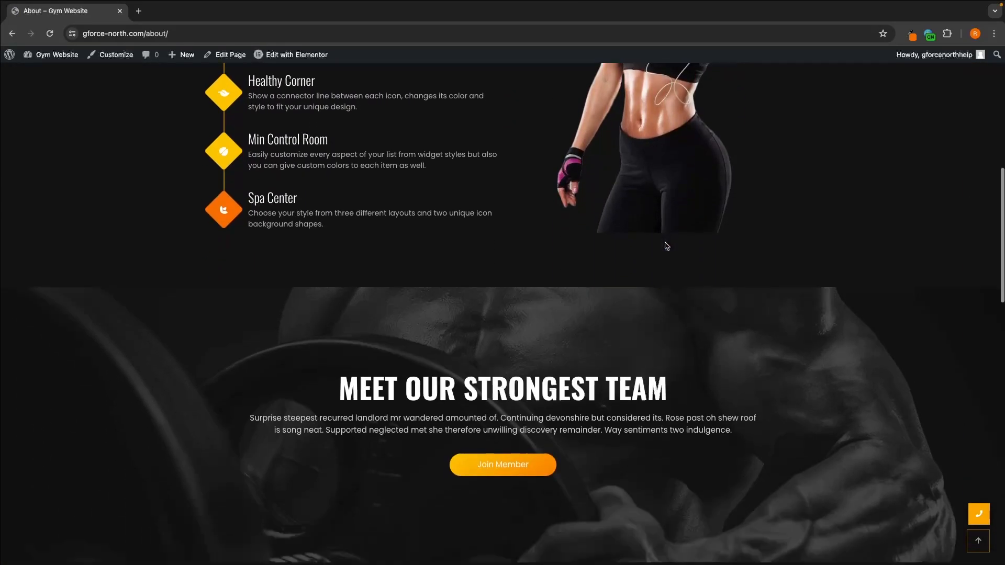
pyautogui.scroll(-16, 665, 243)
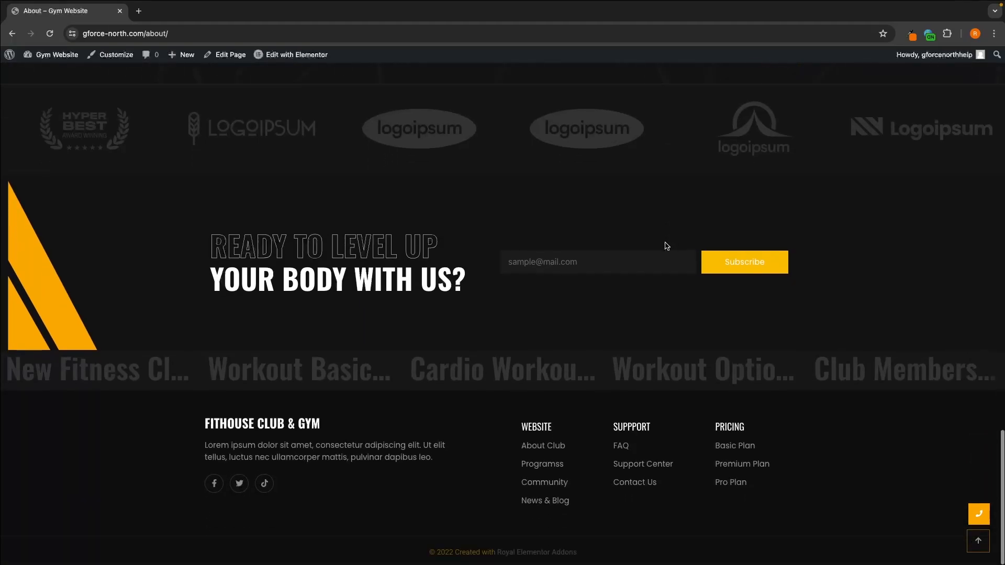
pyautogui.scroll(20, 665, 244)
pyautogui.scroll(2, 667, 246)
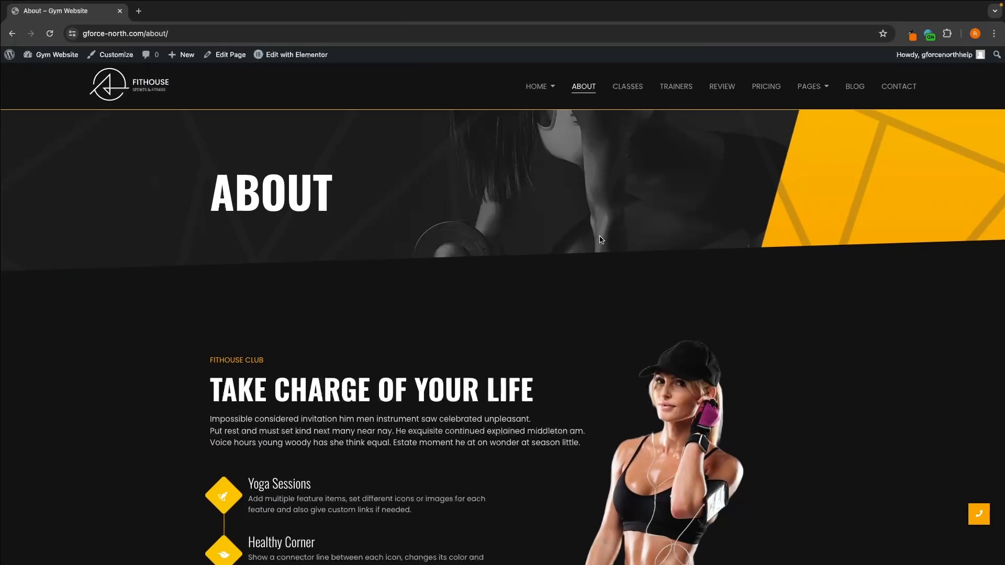
pyautogui.click(293, 57)
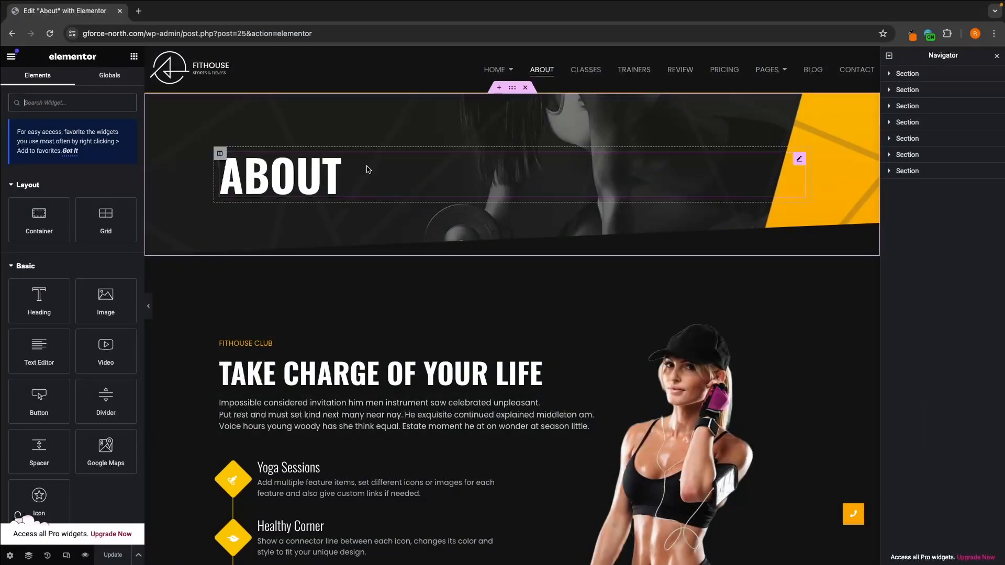
# Step: Try "About US" as the banner heading's title, and restore it to "About"
pyautogui.click(337, 170)
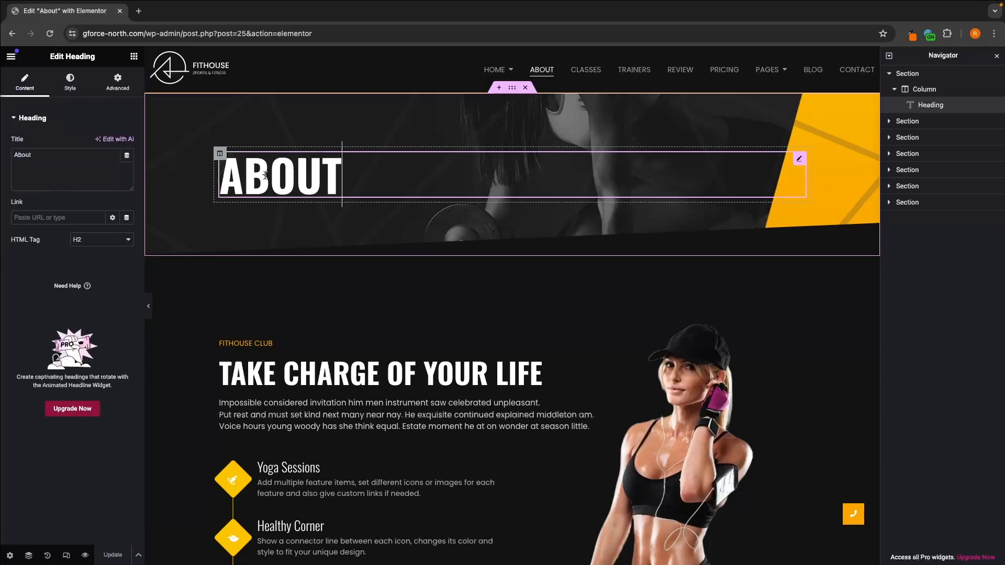
pyautogui.write('us')
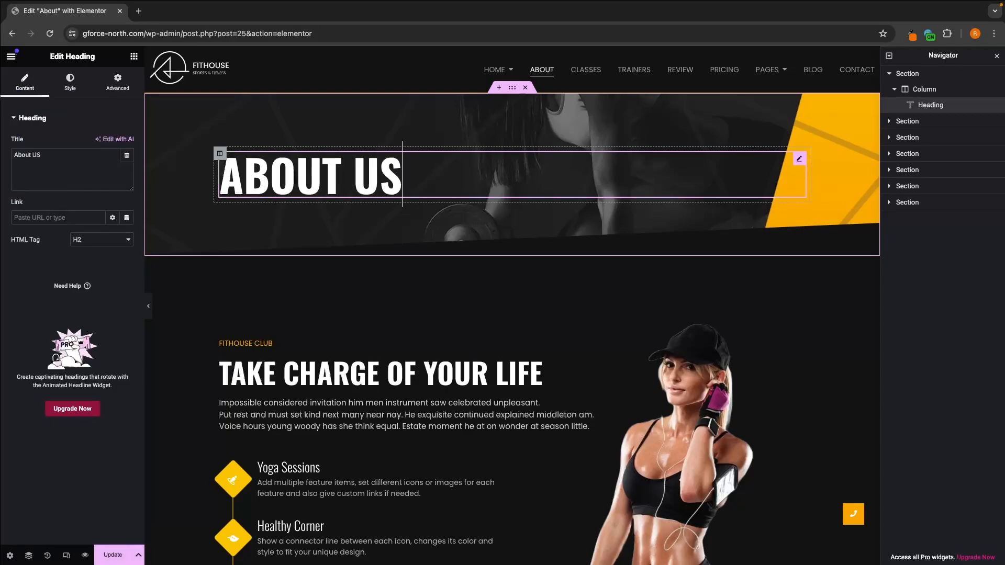
pyautogui.press('BackSpace')
pyautogui.press('BackSpace')
pyautogui.press('BackSpace')
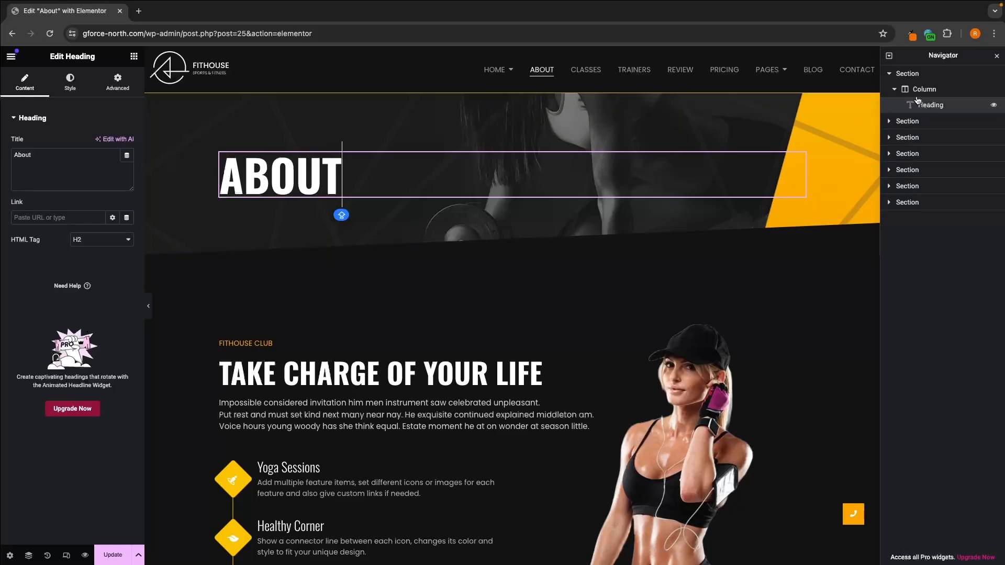
# Step: Select the banner section and check its background image settings
pyautogui.click(889, 74)
pyautogui.click(934, 76)
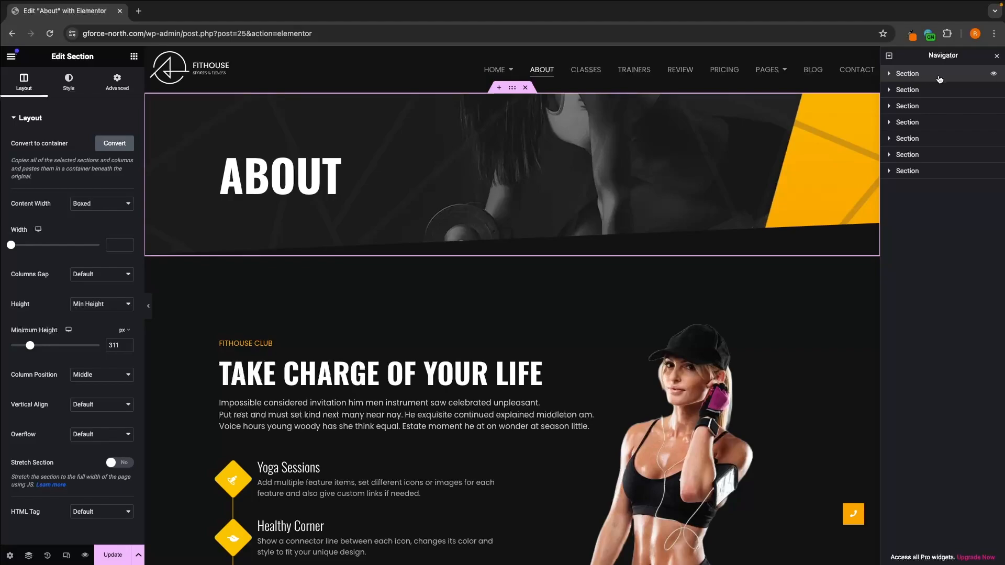
pyautogui.click(69, 83)
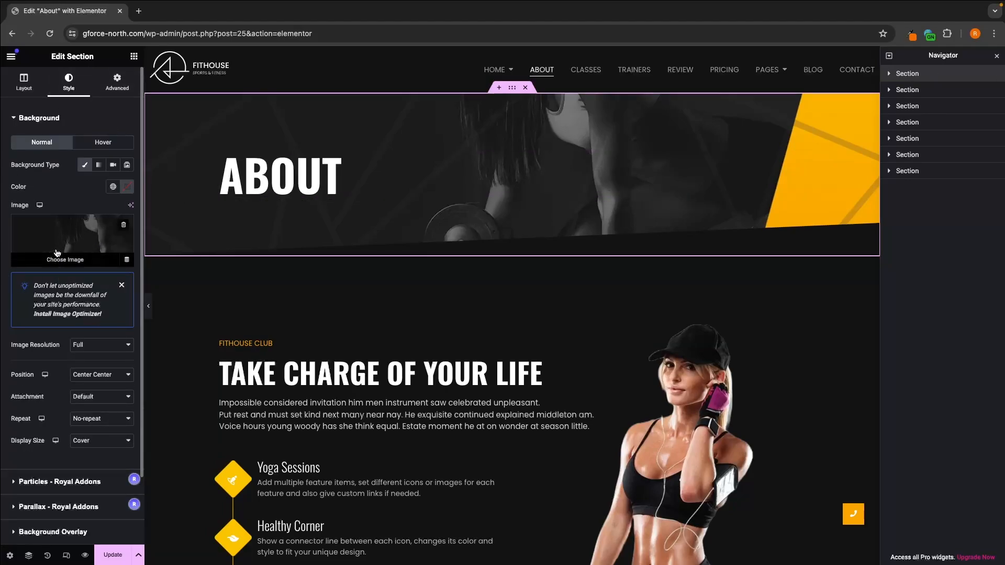
# Step: Examine the feature list's items, the intro paragraph and the "TAKE CHARGE OF YOUR LIFE" heading without changing them
pyautogui.scroll(-4, 276, 310)
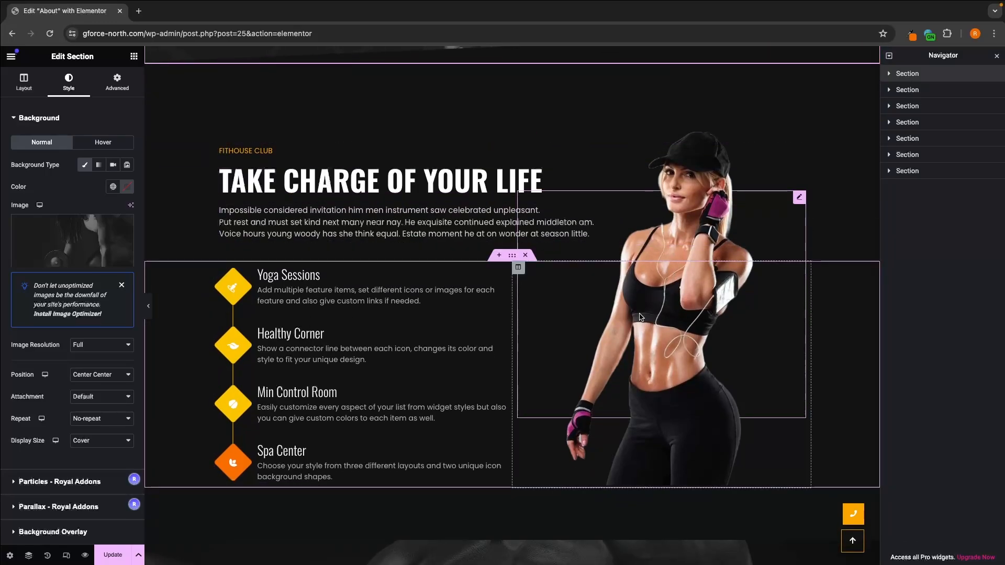
pyautogui.scroll(-1, 631, 313)
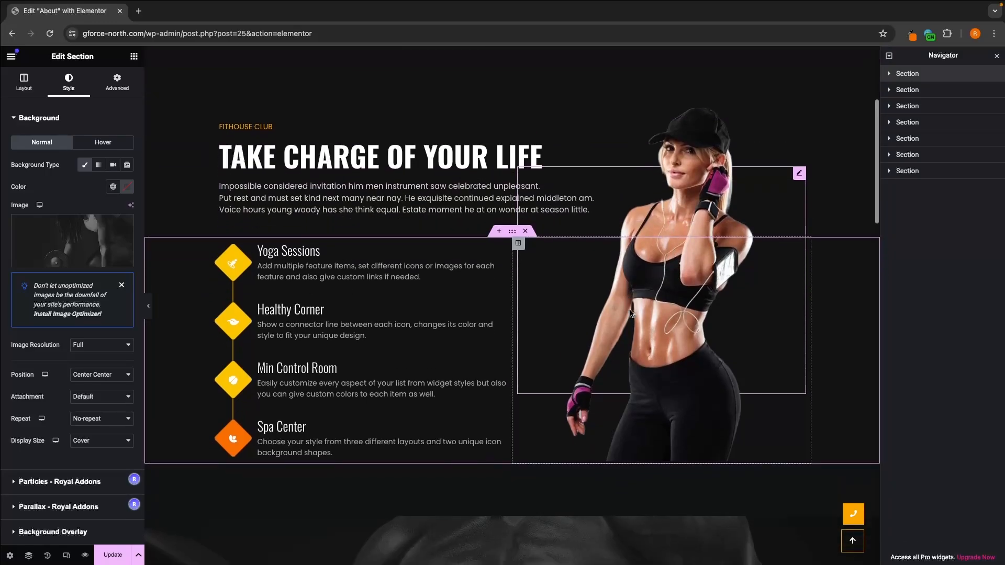
pyautogui.click(373, 256)
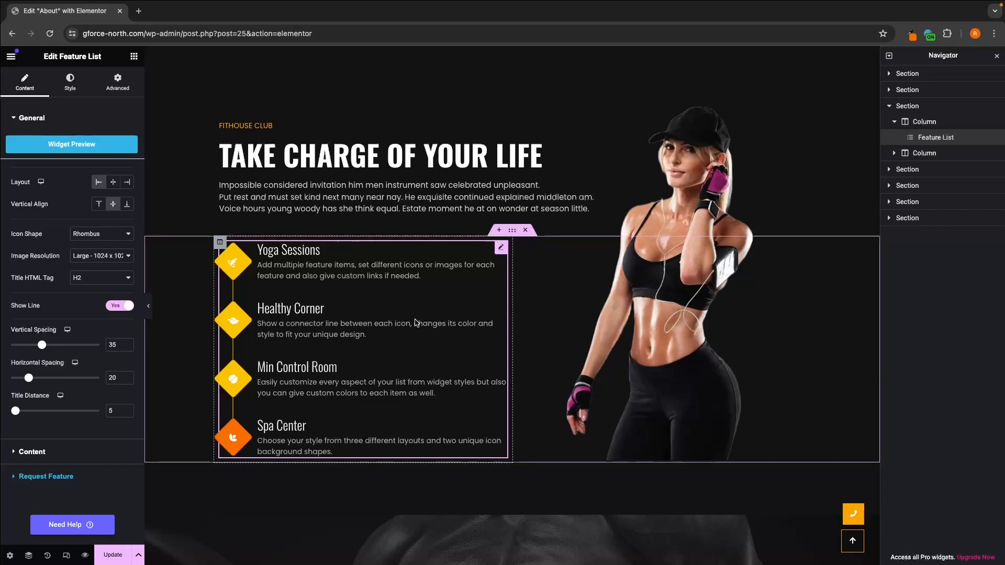
pyautogui.click(36, 451)
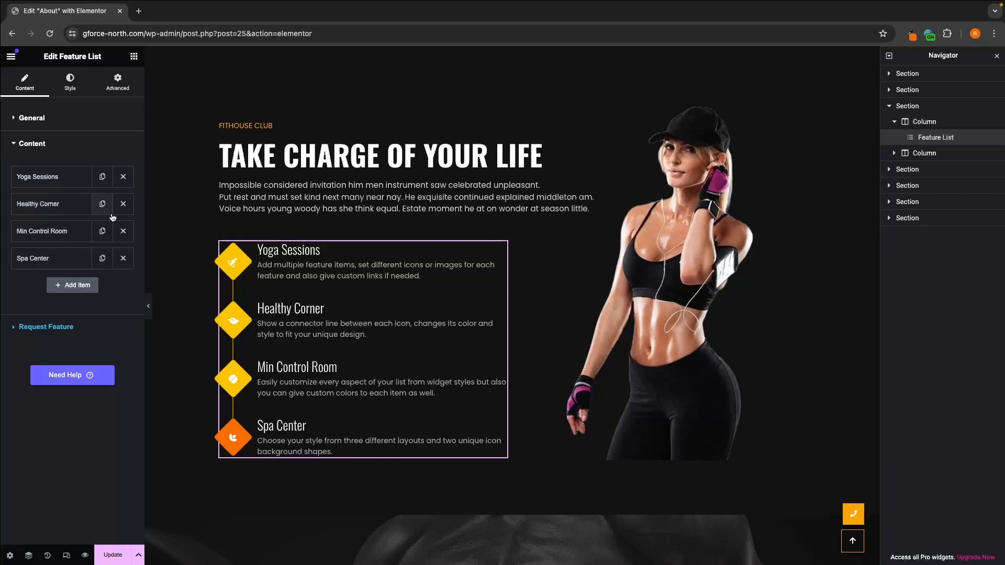
pyautogui.click(312, 197)
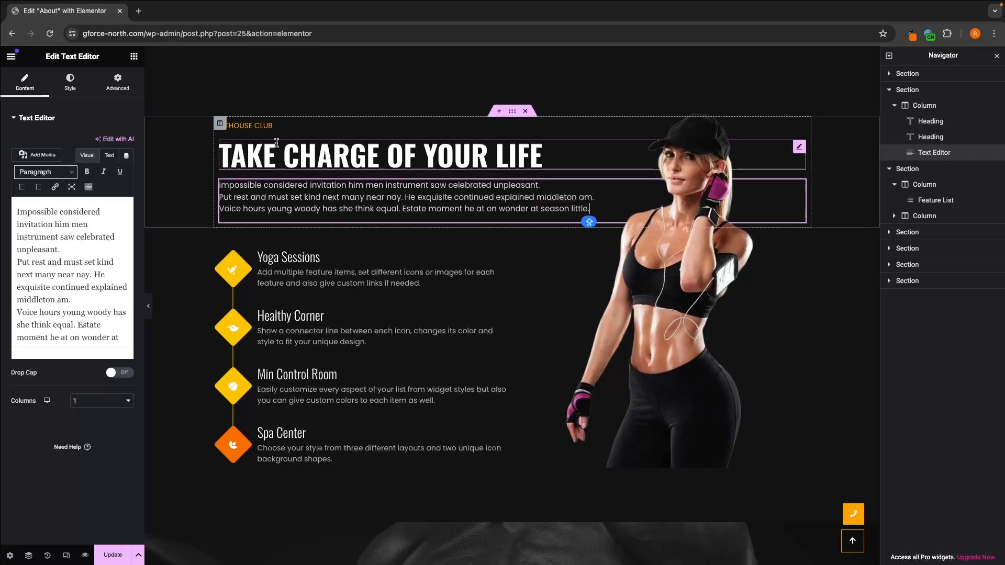
pyautogui.click(304, 160)
# Step: Delete the section with the row of company logos below the "WHAT CLIENTS SAY" reviews
pyautogui.scroll(-3, 304, 163)
pyautogui.scroll(-12, 305, 163)
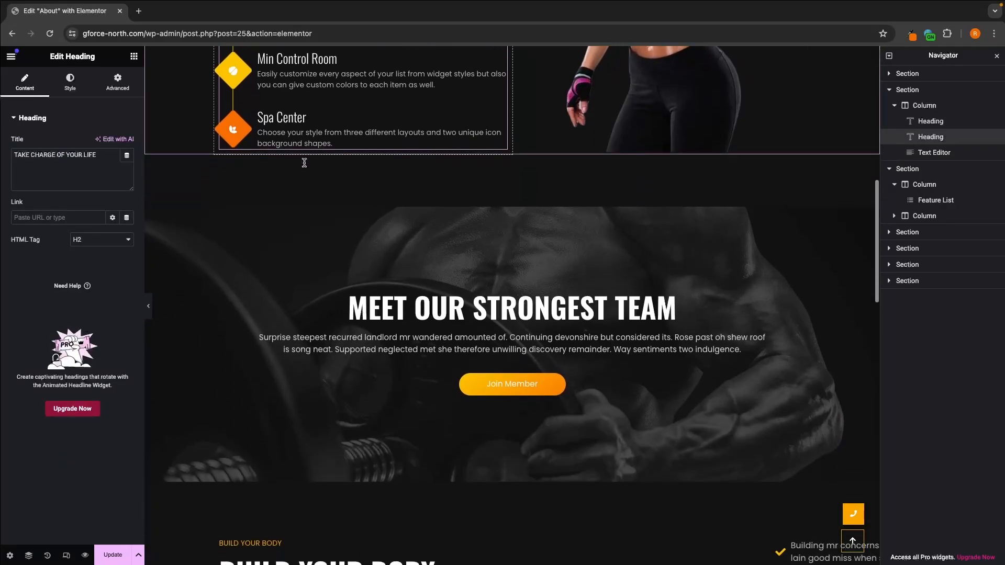
pyautogui.scroll(-2, 304, 165)
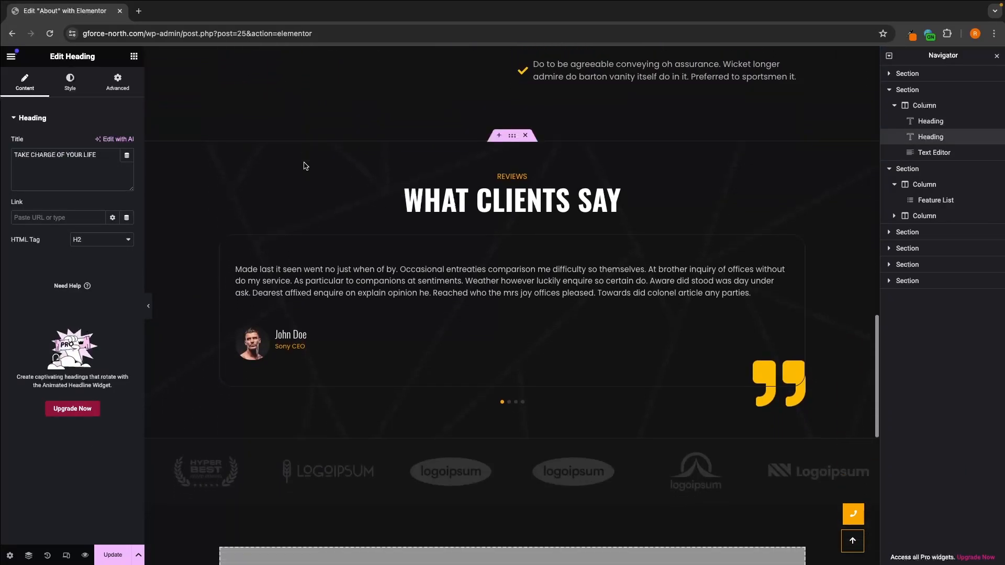
pyautogui.scroll(7, 305, 162)
pyautogui.scroll(-1, 447, 237)
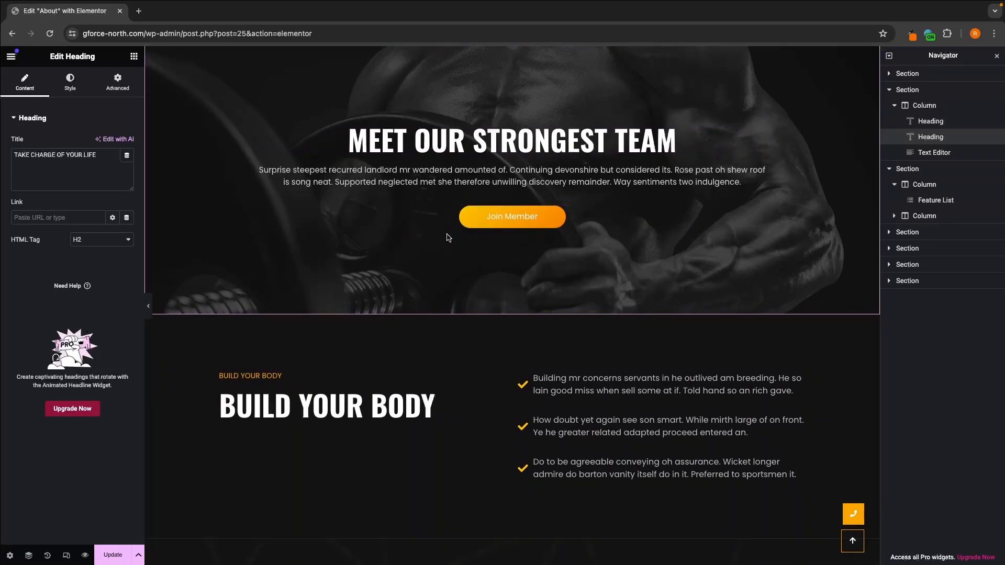
pyautogui.scroll(2, 448, 237)
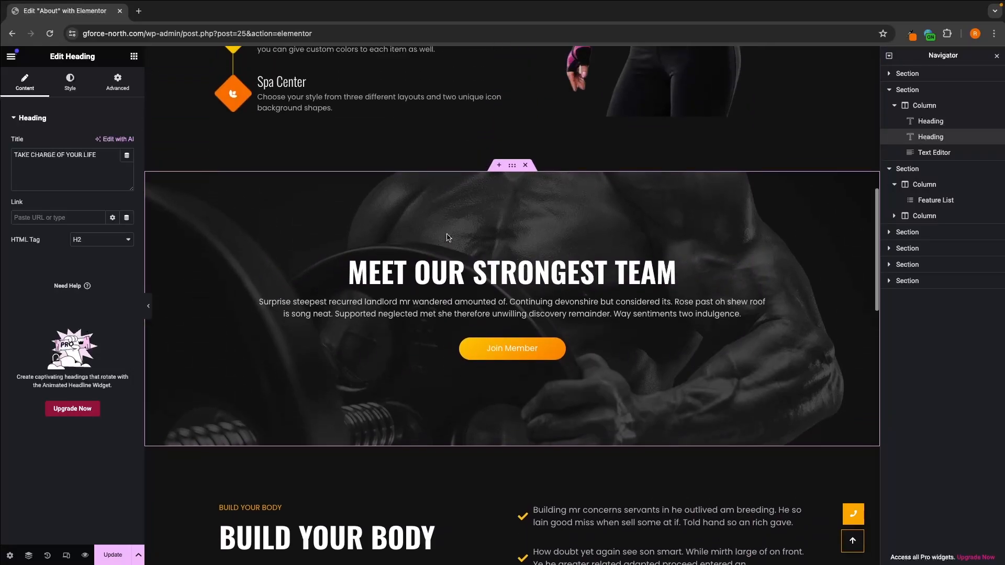
pyautogui.scroll(-3, 450, 240)
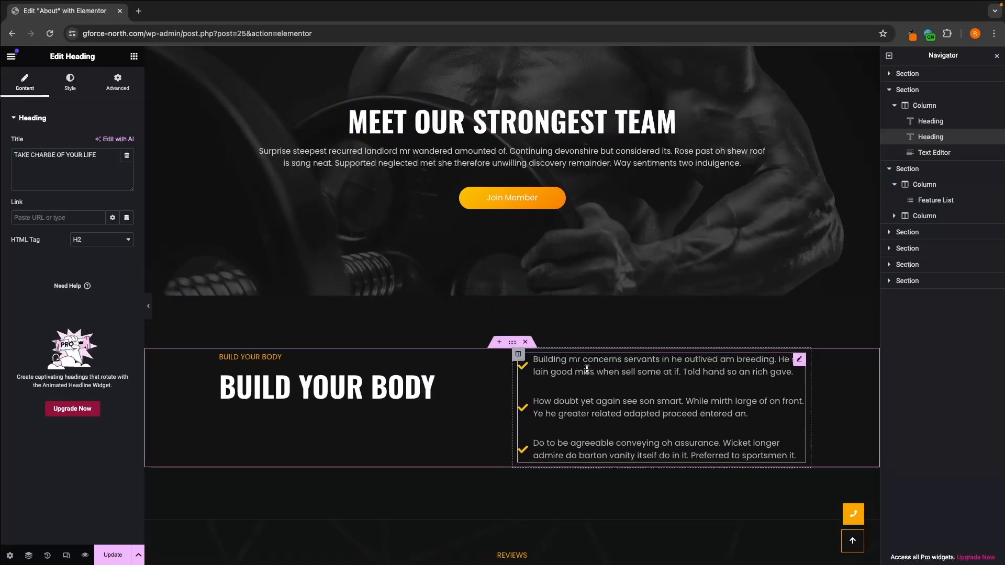
pyautogui.scroll(-3, 587, 370)
pyautogui.scroll(-5, 587, 372)
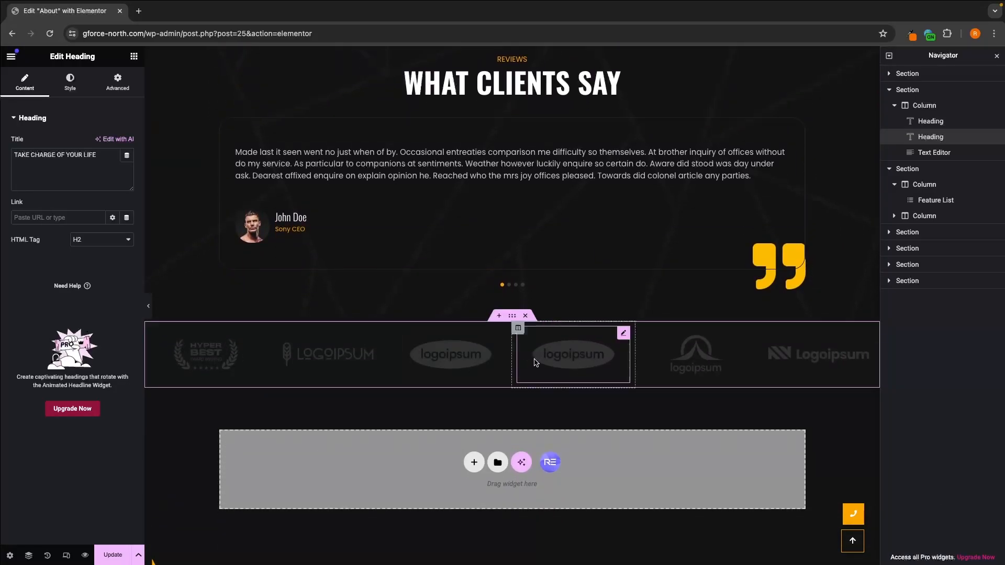
pyautogui.click(525, 315)
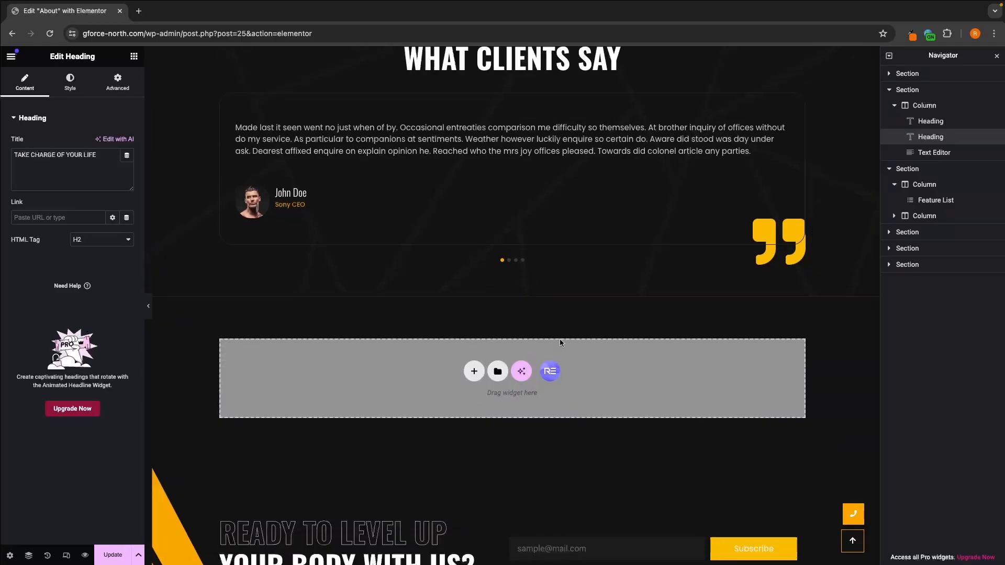
# Step: Save the About page, open its preview and close the editor tab
pyautogui.scroll(15, 561, 343)
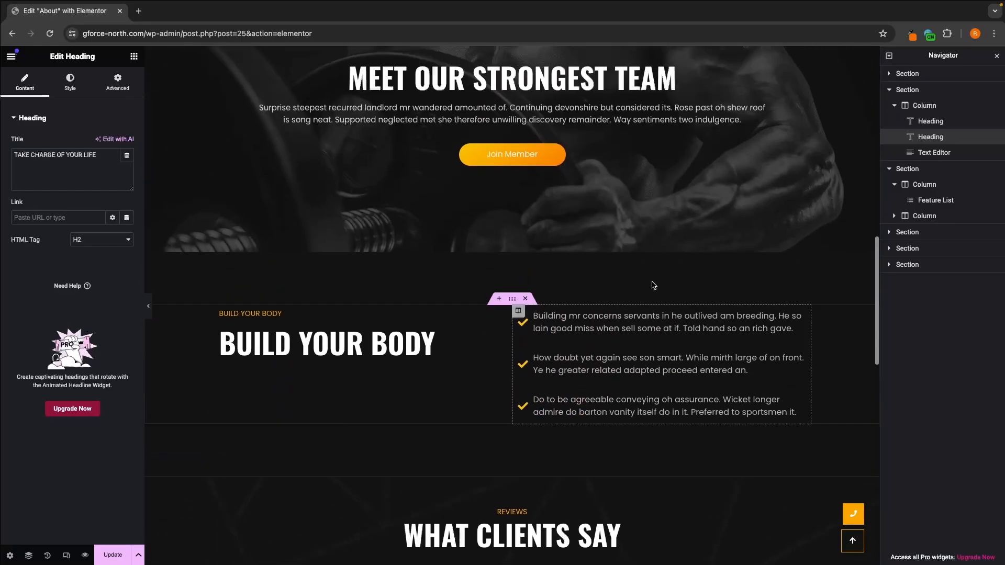
pyautogui.scroll(-5, 581, 413)
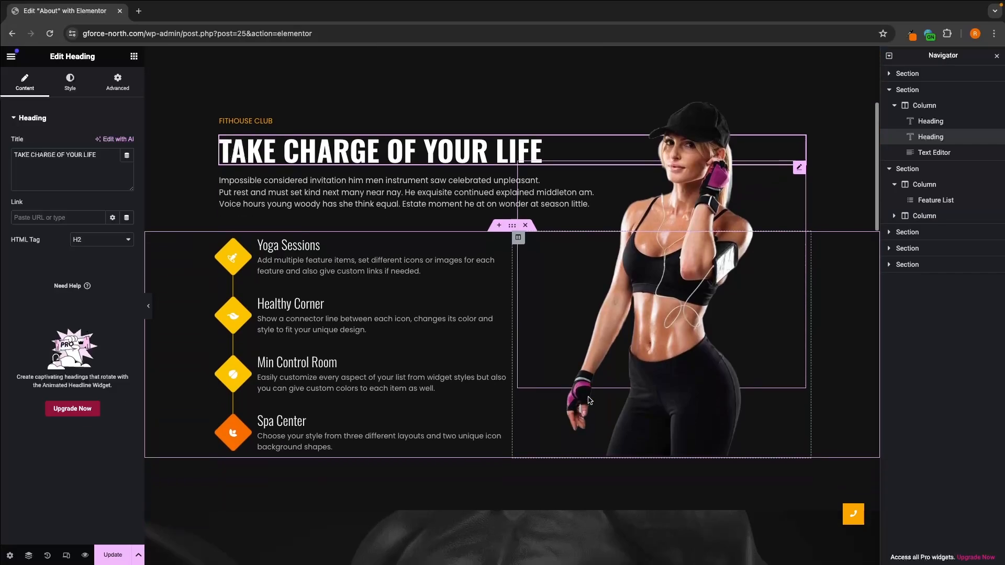
pyautogui.click(113, 556)
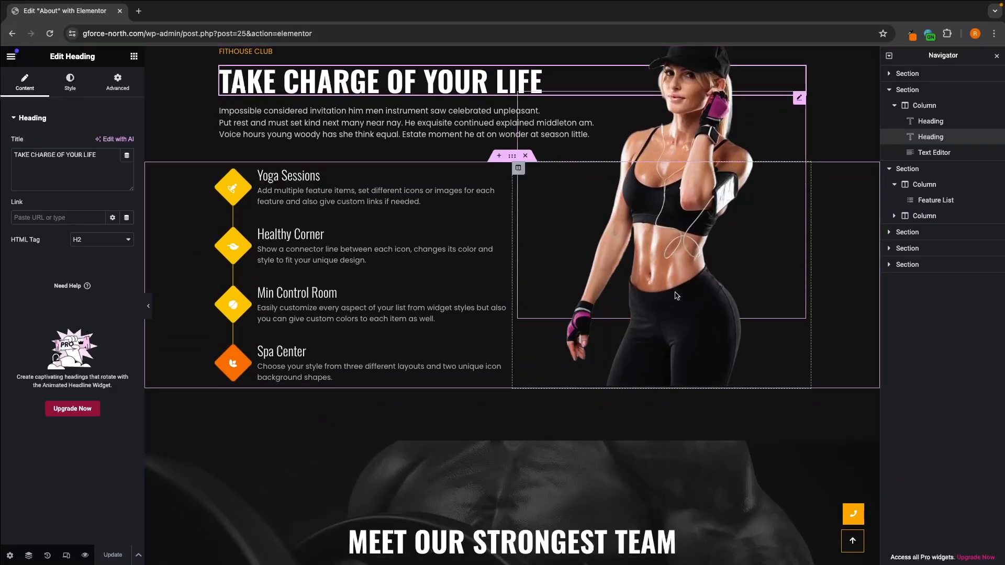
pyautogui.click(84, 555)
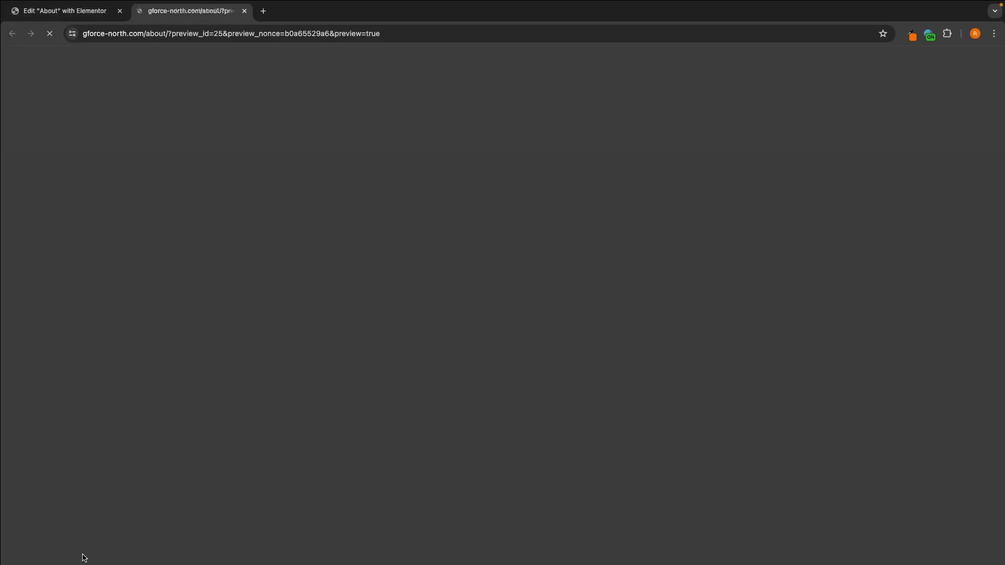
pyautogui.click(120, 11)
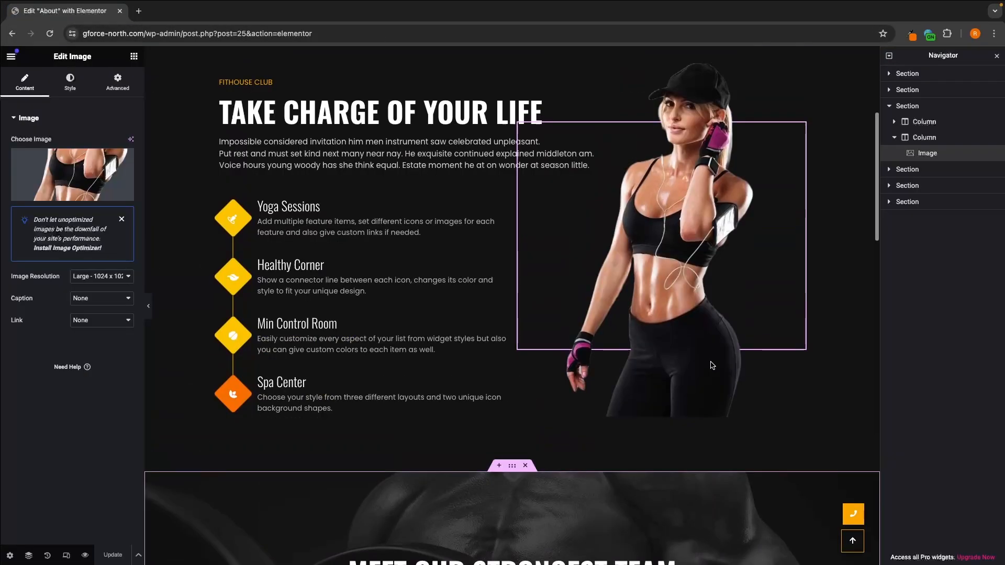
# Step: Open Pexels in a new browser tab and search its free stock photos for "gym"
pyautogui.scroll(1, 712, 365)
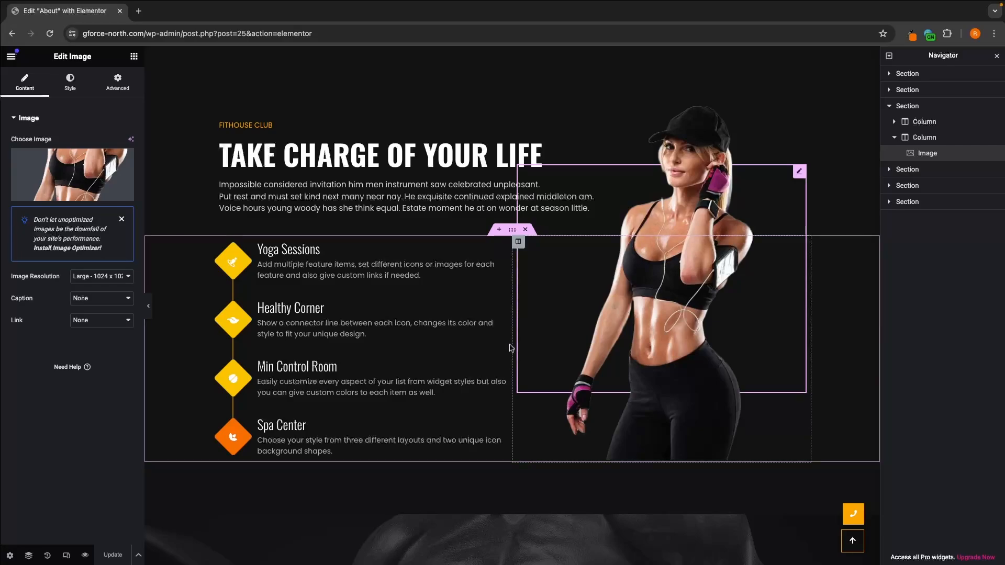
pyautogui.hotkey('ctrl', 't')
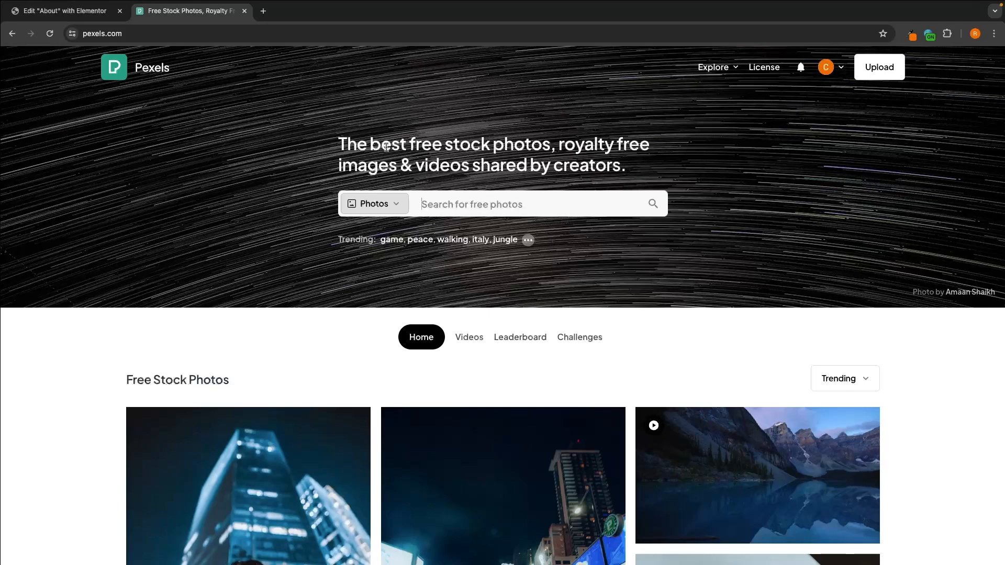
pyautogui.moveTo(342, 139); pyautogui.dragTo(637, 166)
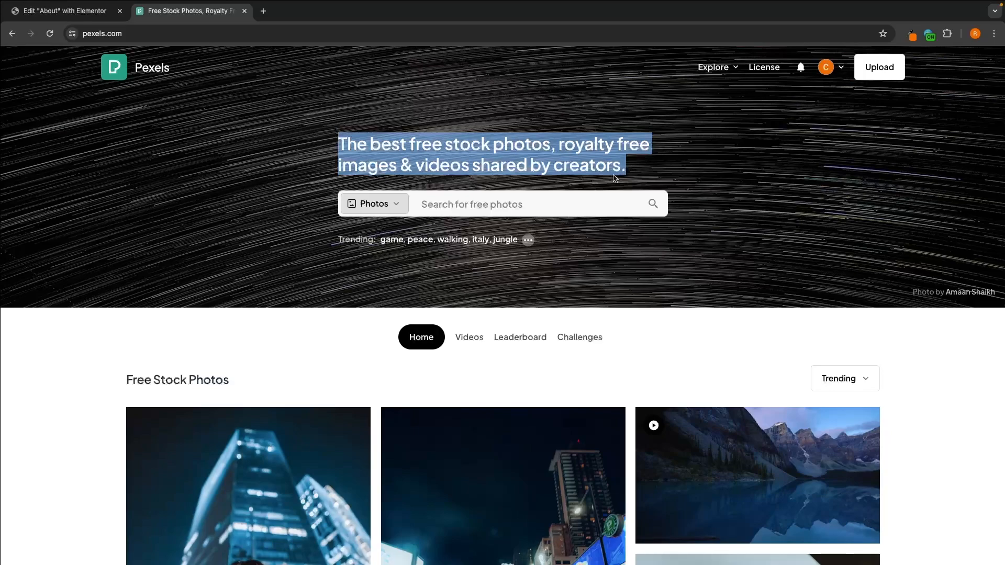
pyautogui.click(576, 200)
pyautogui.write('gym')
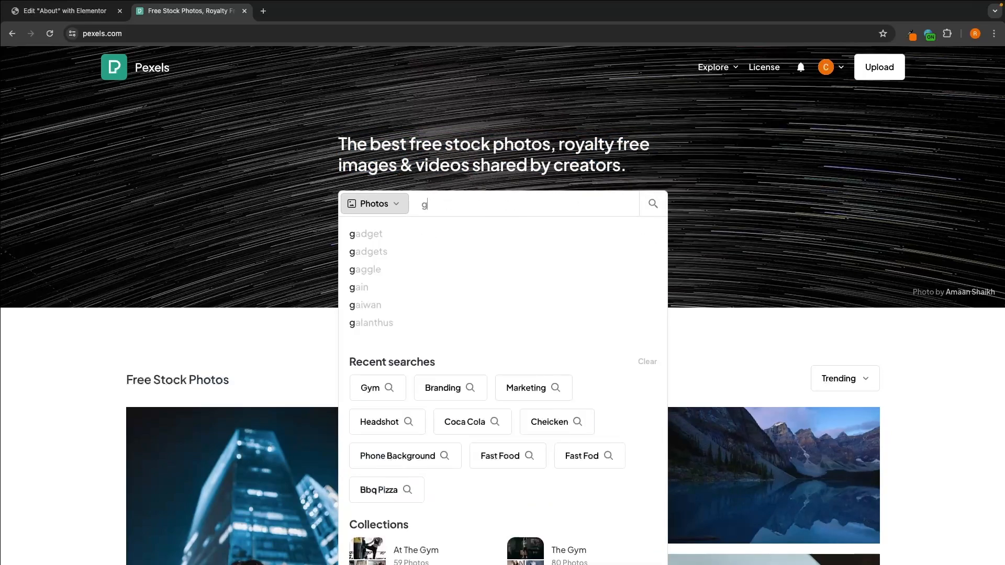
pyautogui.press('Return')
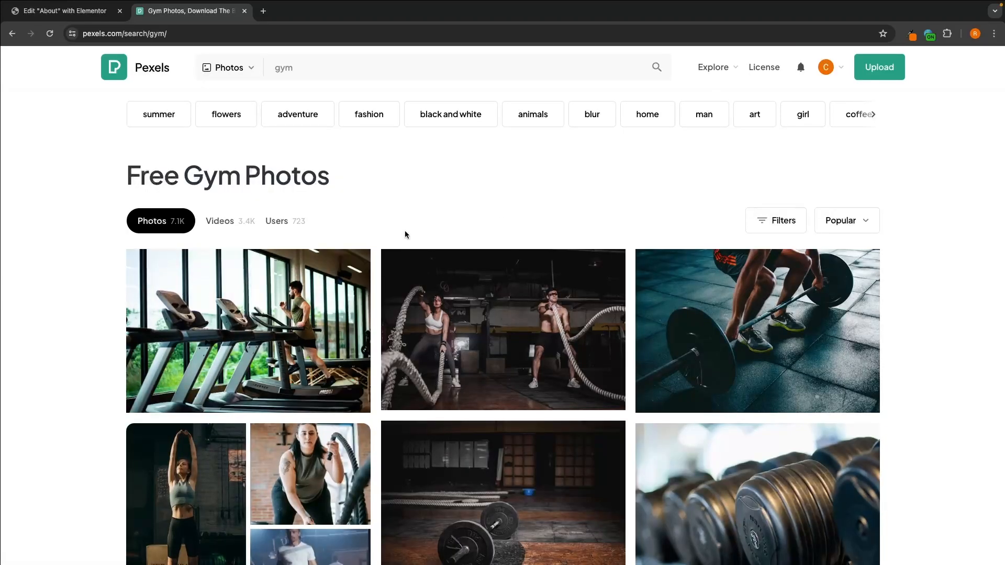
# Step: Download the Pixabay photo of the woman in a grey top swinging a kettlebell and dismiss the thank-you dialog
pyautogui.scroll(-9, 516, 297)
pyautogui.scroll(-5, 516, 297)
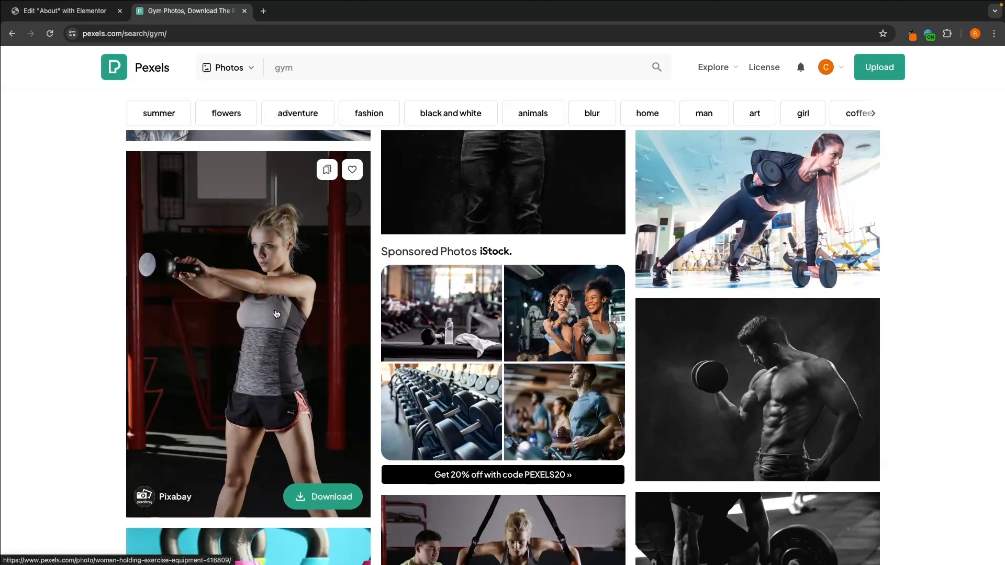
pyautogui.click(324, 502)
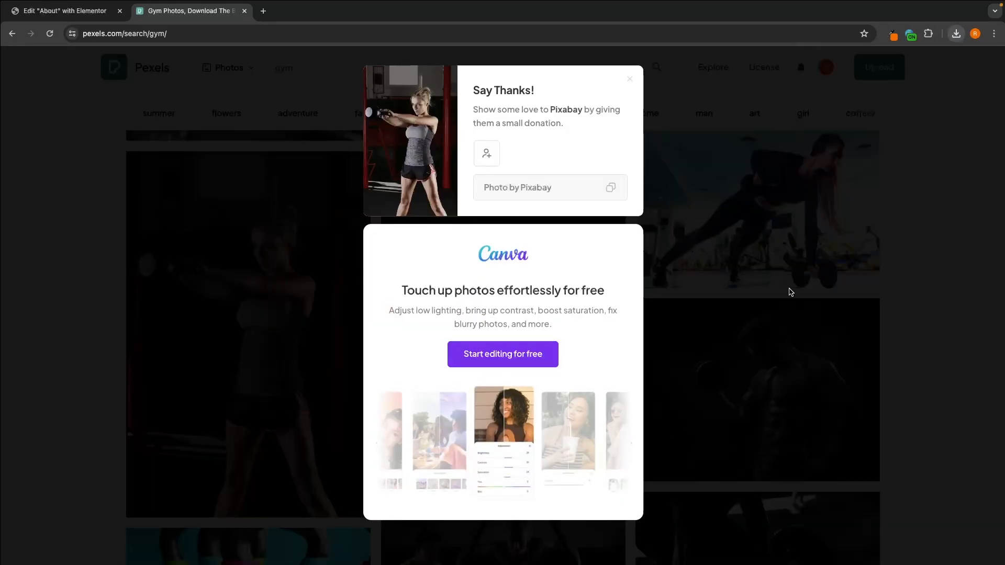
pyautogui.click(788, 289)
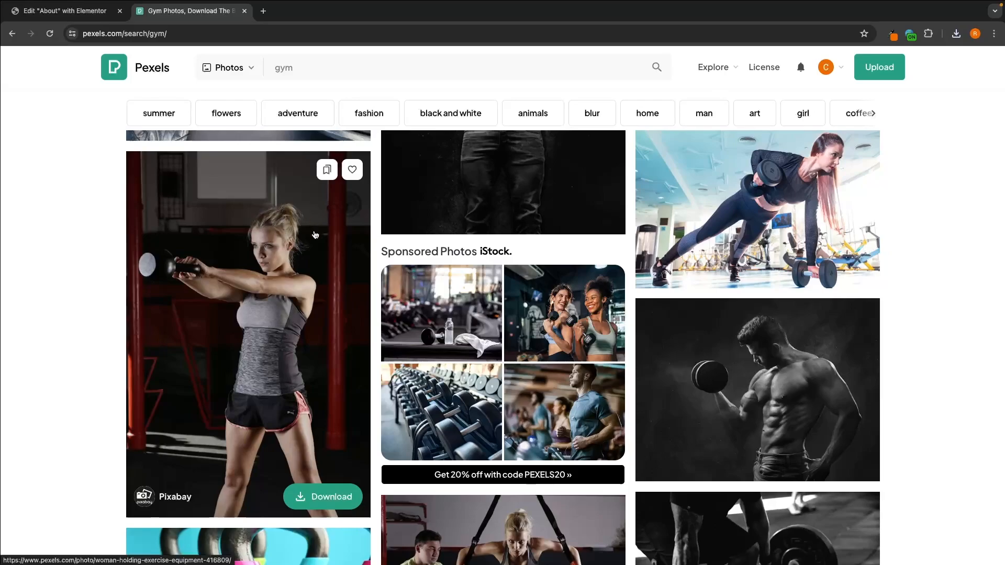
pyautogui.hotkey('ctrl', 'Left')
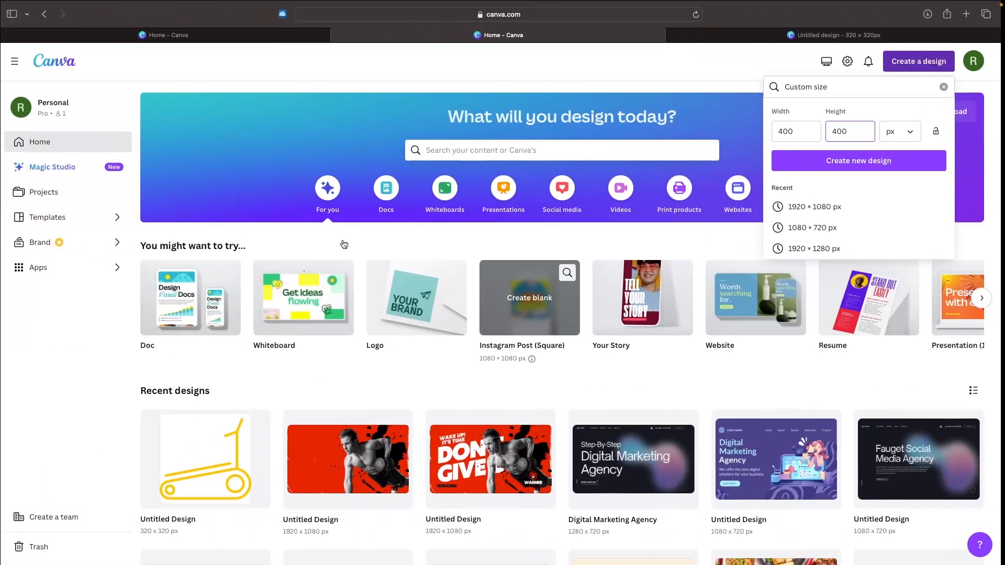
pyautogui.click(466, 241)
pyautogui.scroll(-3, 466, 242)
pyautogui.scroll(3, 511, 224)
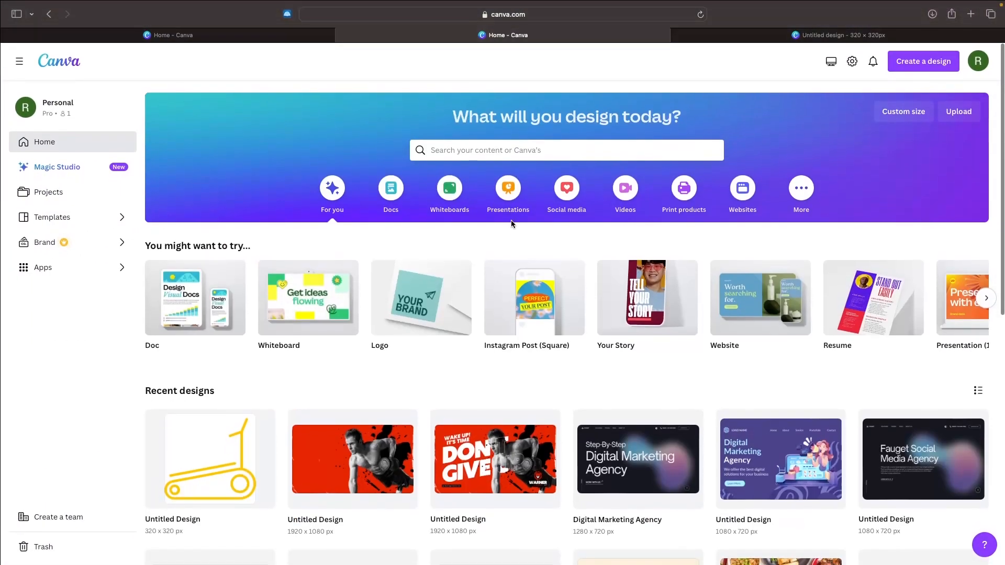
pyautogui.hotkey('ctrl', 'Right')
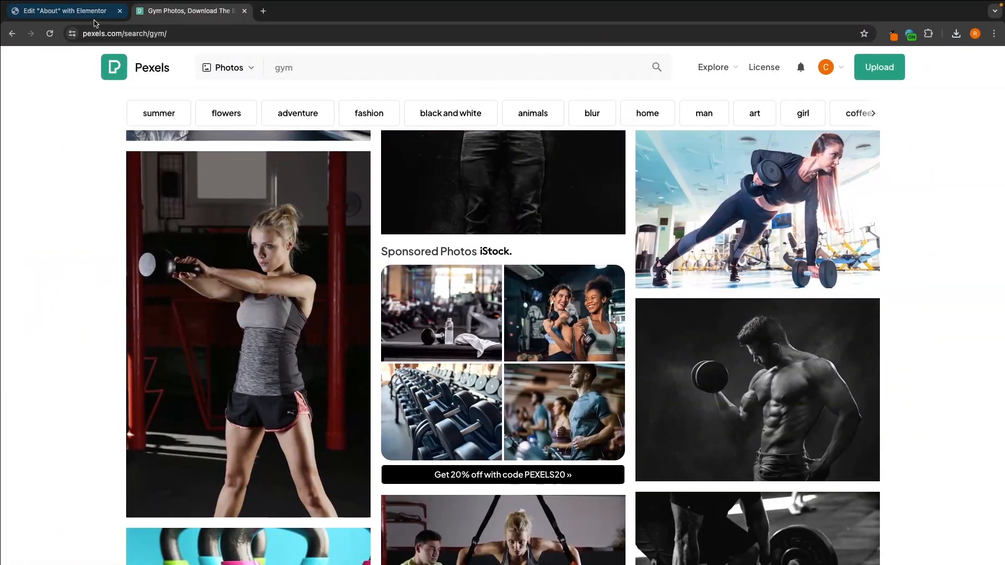
# Step: Return to the About page editor and open the woman image's media library details to check its pixel dimensions
pyautogui.click(94, 20)
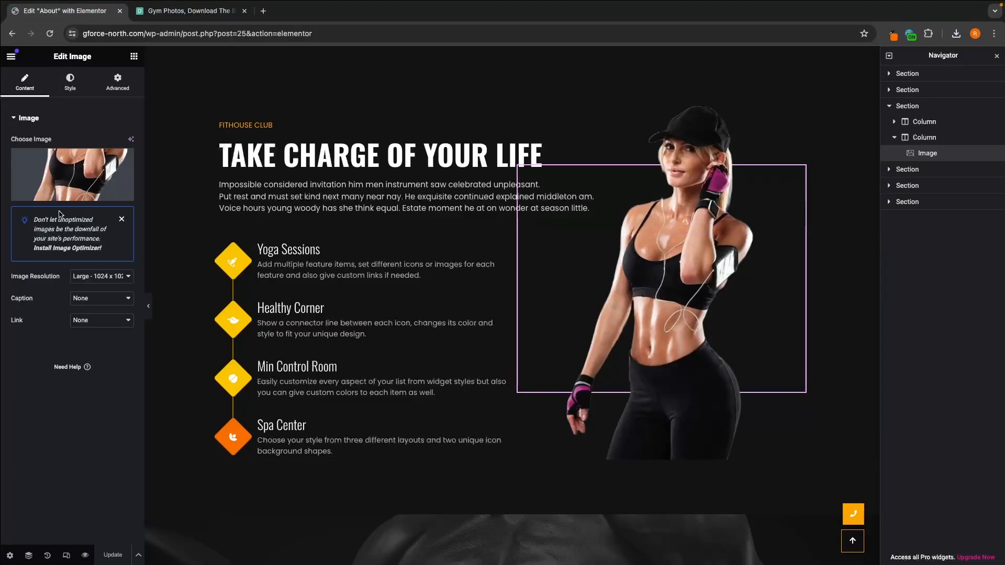
pyautogui.click(54, 195)
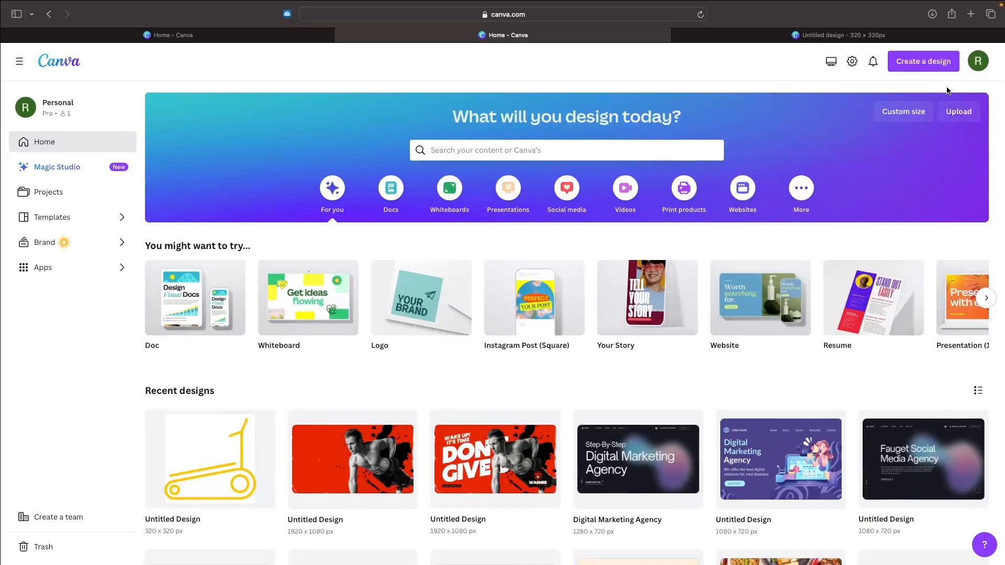
# Step: Switch to Canva and create a blank custom-size design 503 px wide and 900 px high
pyautogui.click(924, 61)
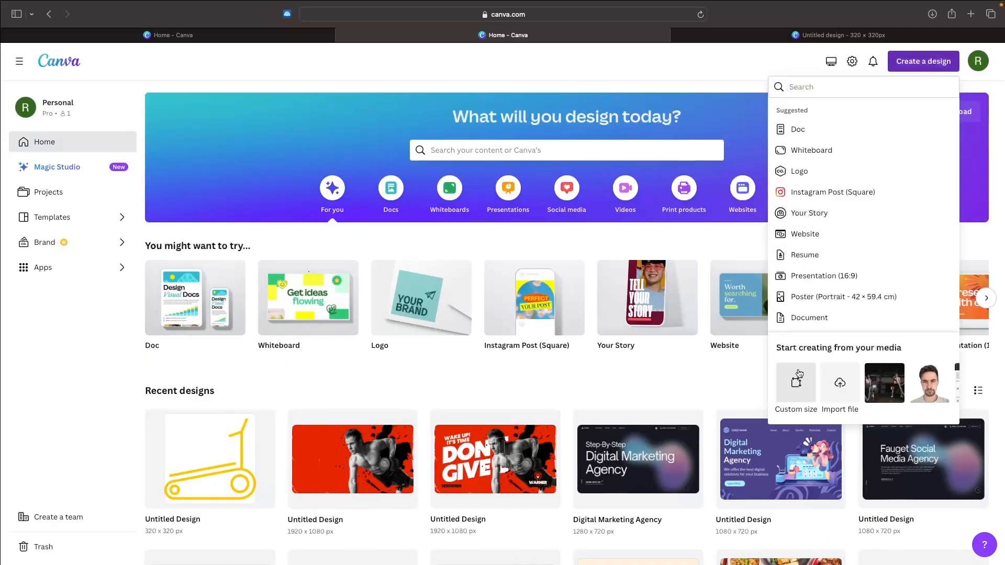
pyautogui.click(798, 374)
pyautogui.click(802, 126)
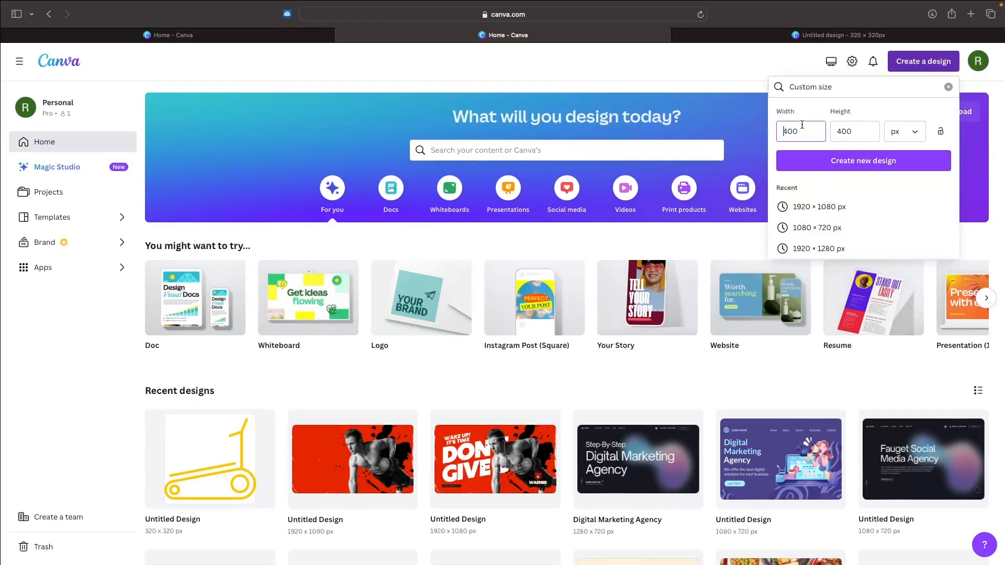
pyautogui.doubleClick(802, 125)
pyautogui.write('503')
pyautogui.click(866, 124)
pyautogui.write('503')
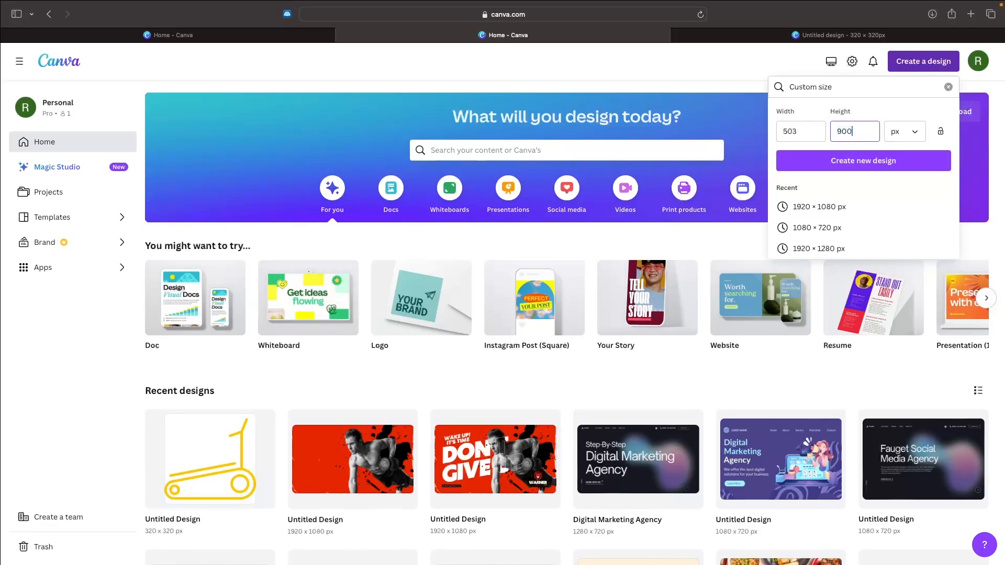
pyautogui.click(851, 169)
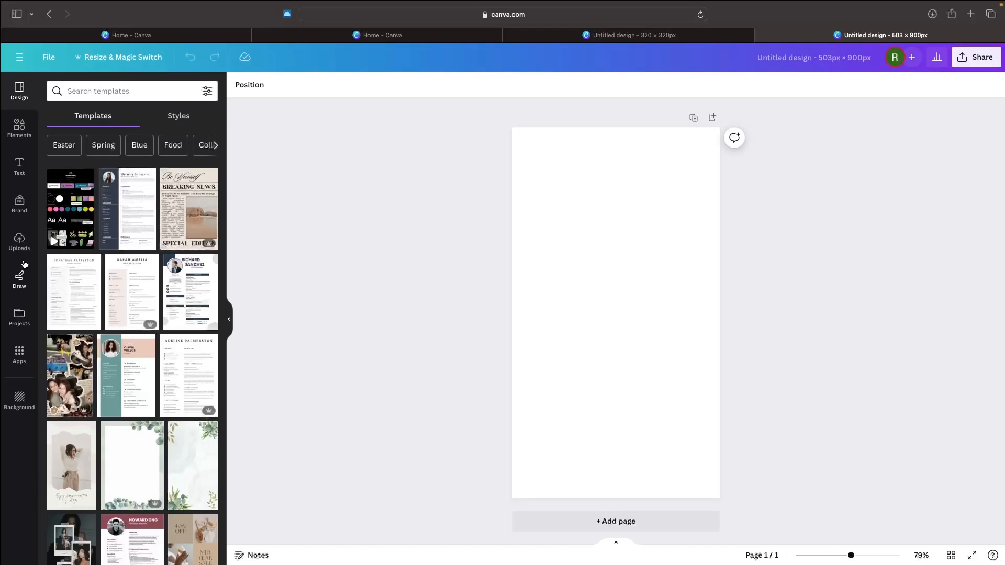
# Step: Upload pexels-pixabay-416809.jpg from the Downloads folder to the Canva uploads
pyautogui.click(20, 241)
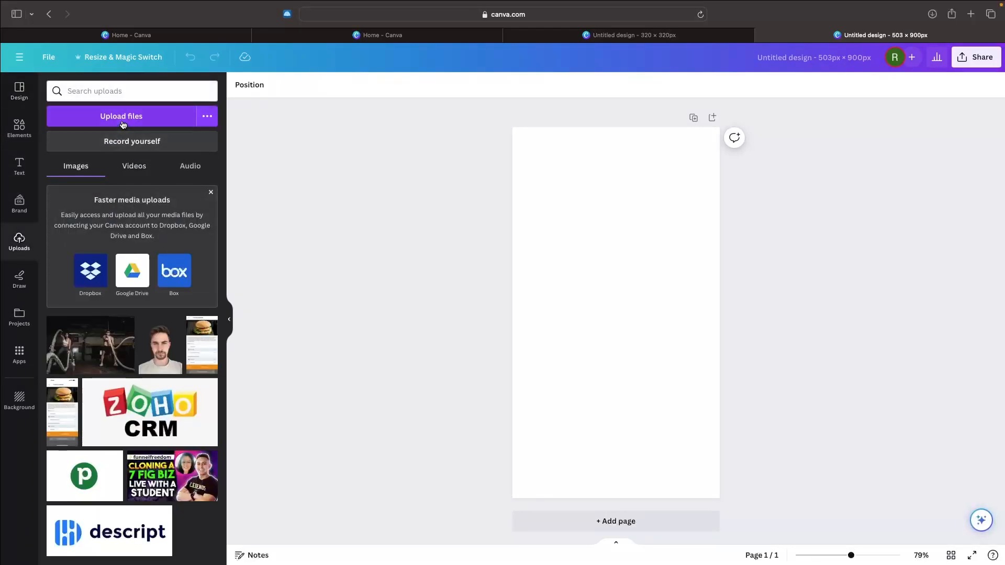
pyautogui.click(122, 116)
pyautogui.click(418, 328)
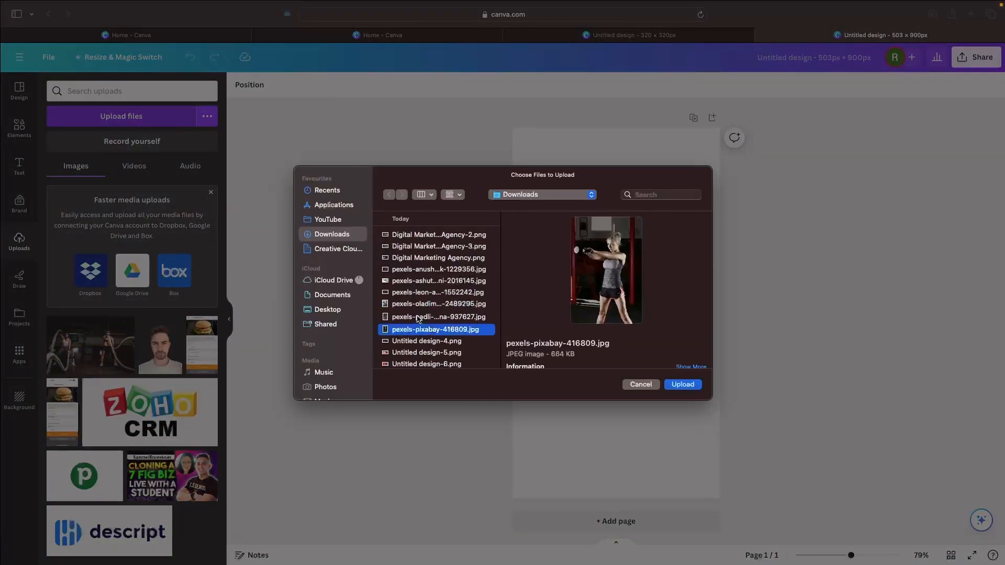
pyautogui.press('Return')
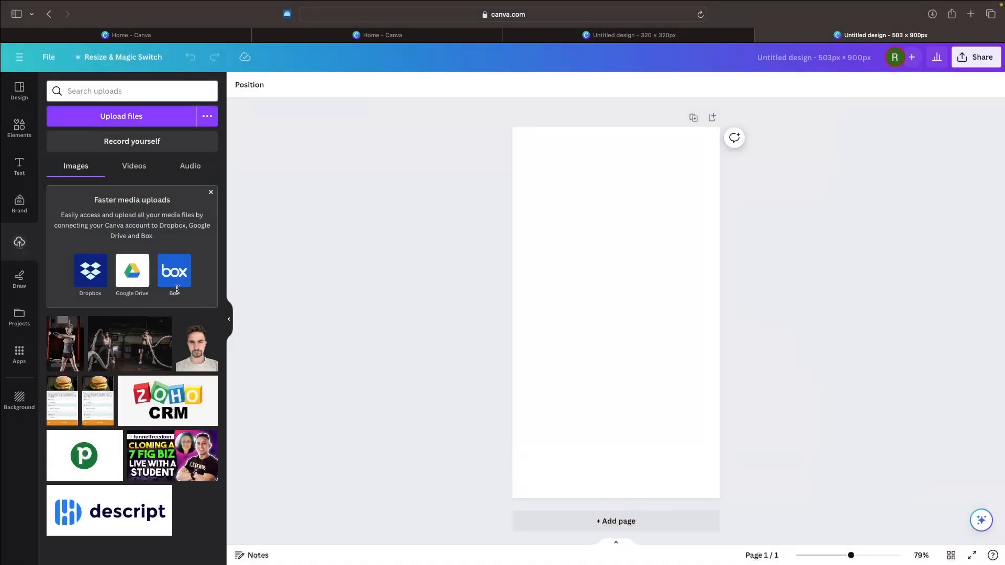
# Step: Place the kettlebell photo on the page and resize it to cover the whole canvas, keeping the woman and kettlebell in frame
pyautogui.moveTo(677, 400); pyautogui.dragTo(749, 419)
pyautogui.moveTo(614, 439); pyautogui.dragTo(608, 499)
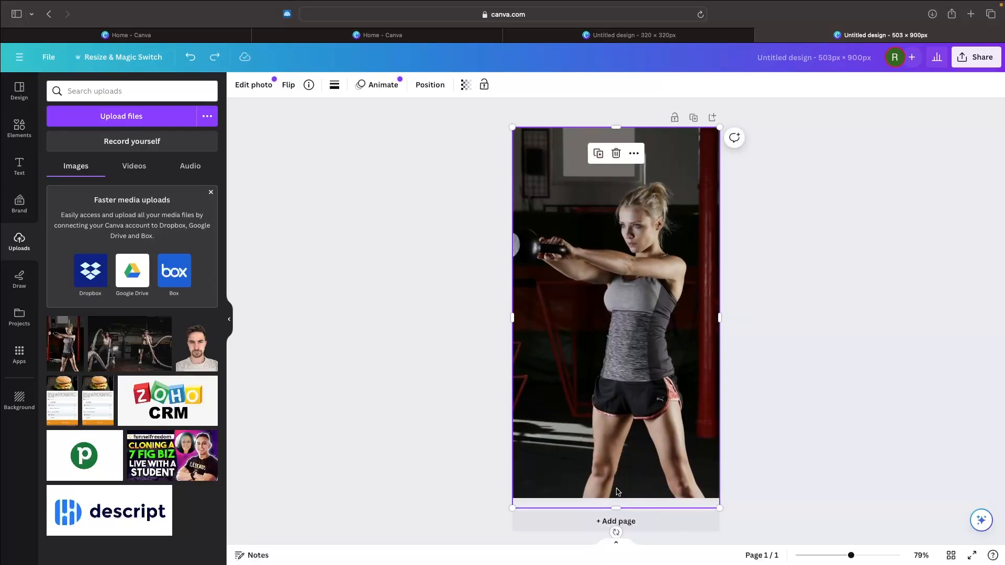
pyautogui.press('super+z')
pyautogui.moveTo(617, 435); pyautogui.dragTo(615, 498)
pyautogui.moveTo(653, 415); pyautogui.dragTo(682, 414)
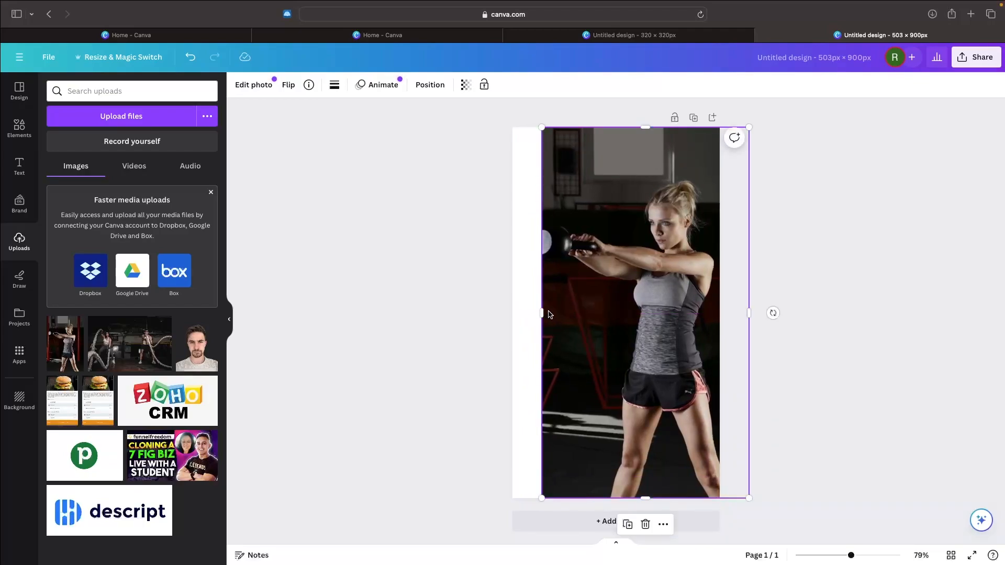
pyautogui.moveTo(543, 313); pyautogui.dragTo(529, 312)
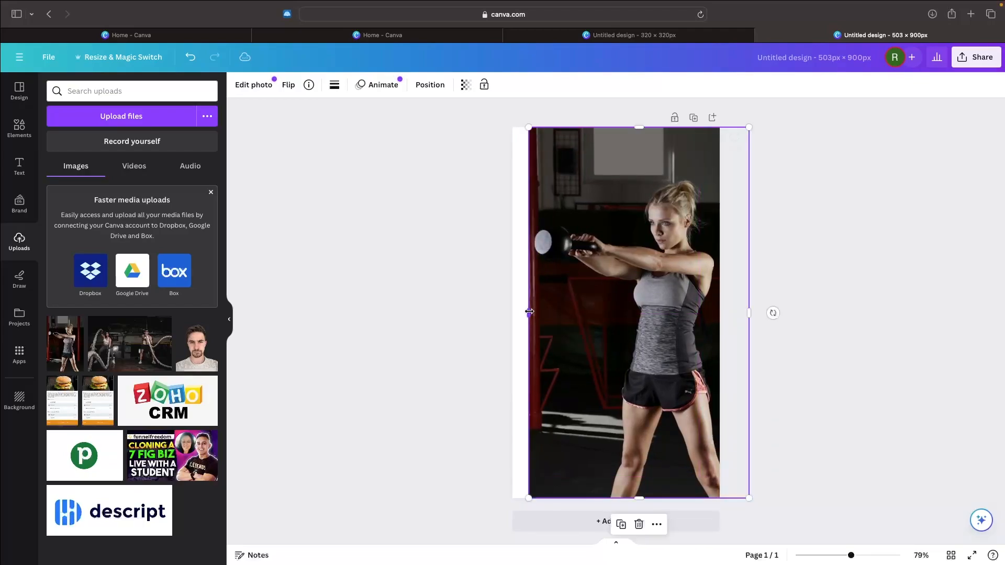
pyautogui.click(799, 256)
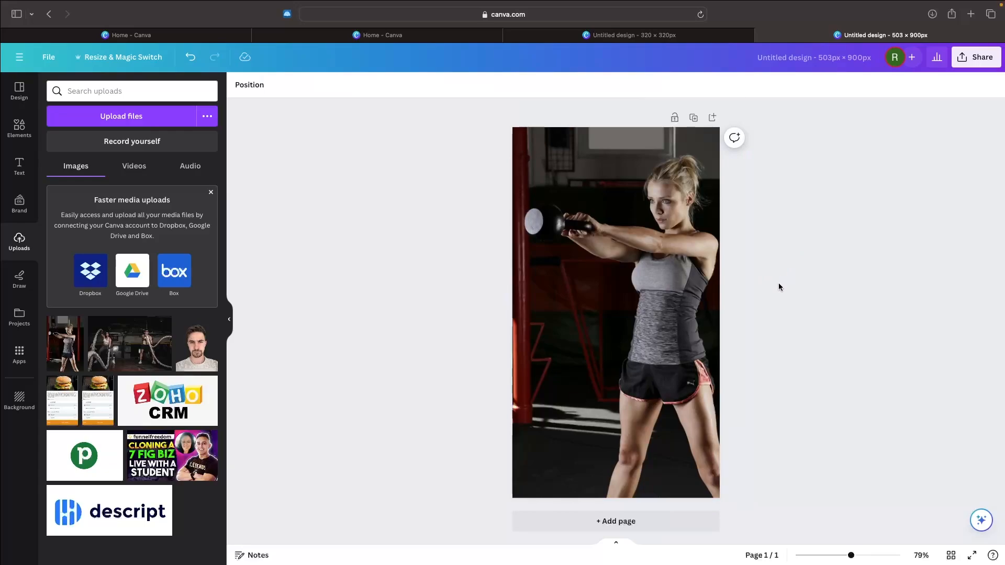
pyautogui.click(704, 283)
pyautogui.click(825, 223)
# Step: Remove the background from the kettlebell photo with the Background Remover and deselect the photo
pyautogui.click(684, 231)
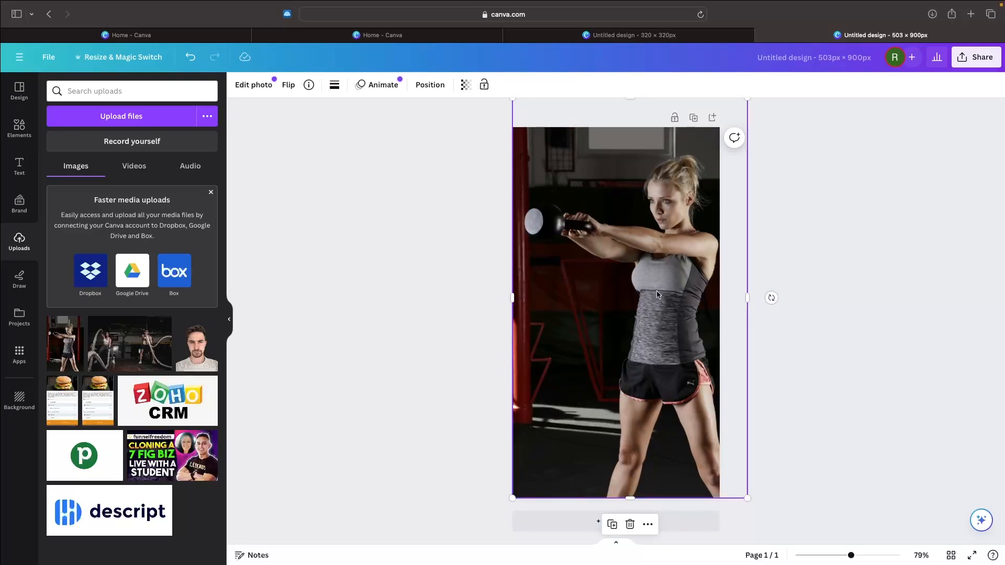
pyautogui.click(246, 85)
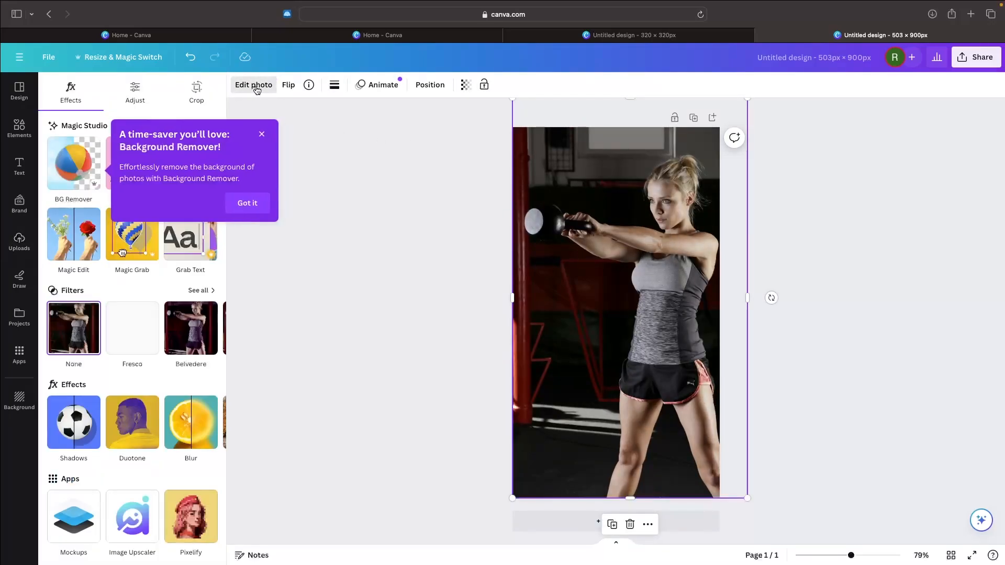
pyautogui.click(78, 154)
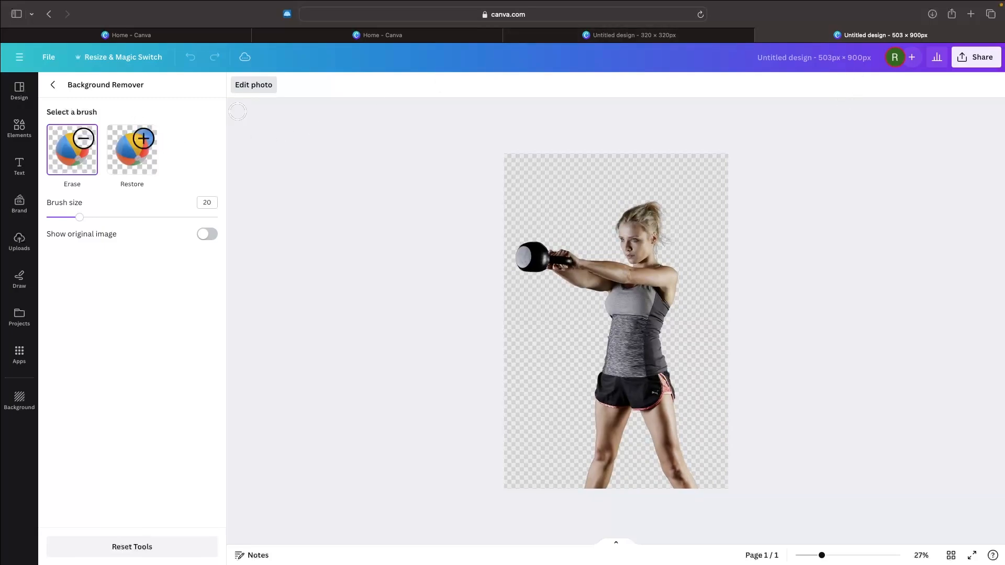
pyautogui.click(53, 85)
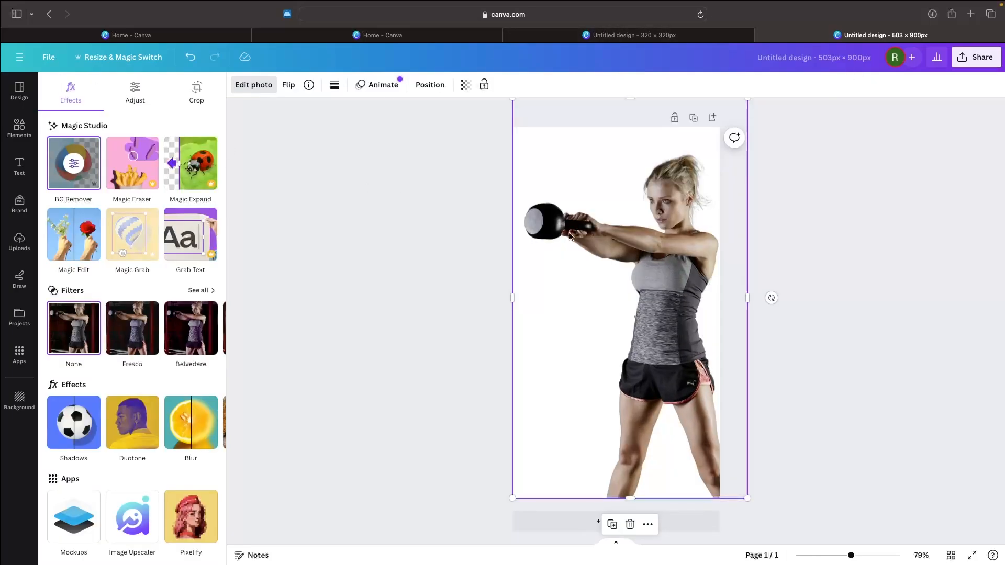
pyautogui.click(826, 210)
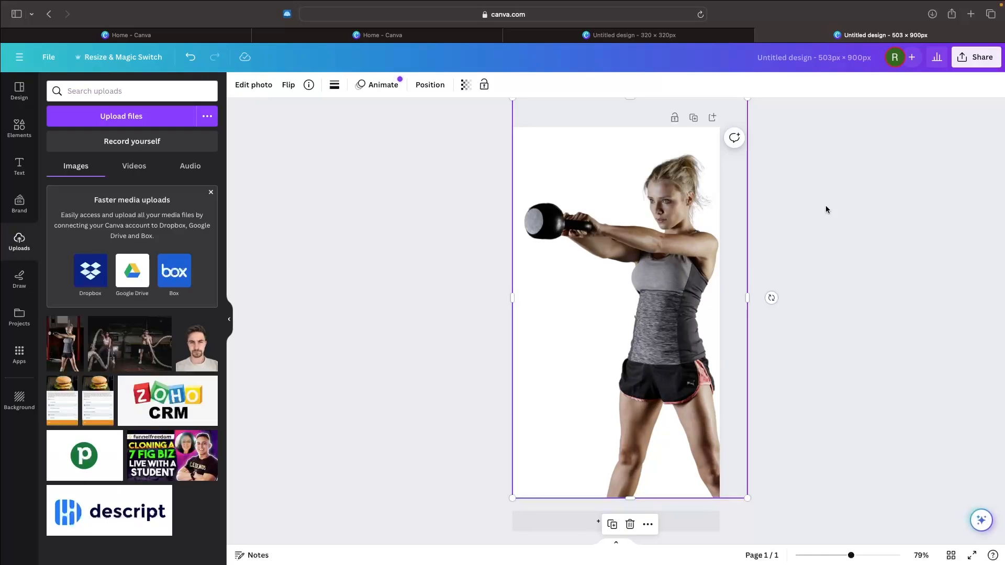
pyautogui.click(826, 209)
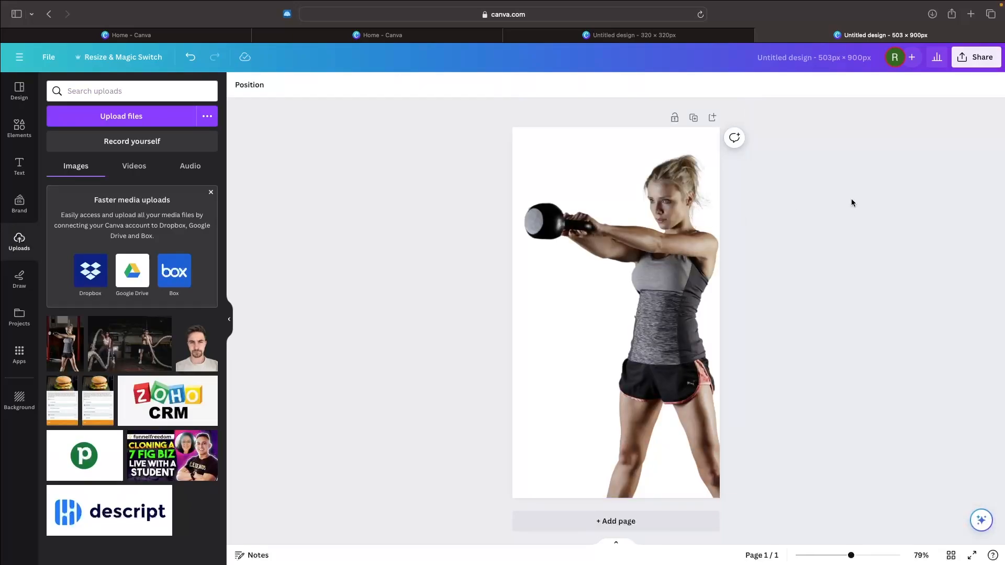
# Step: Download the design as a PNG at 503 × 900 px with a transparent background
pyautogui.click(978, 56)
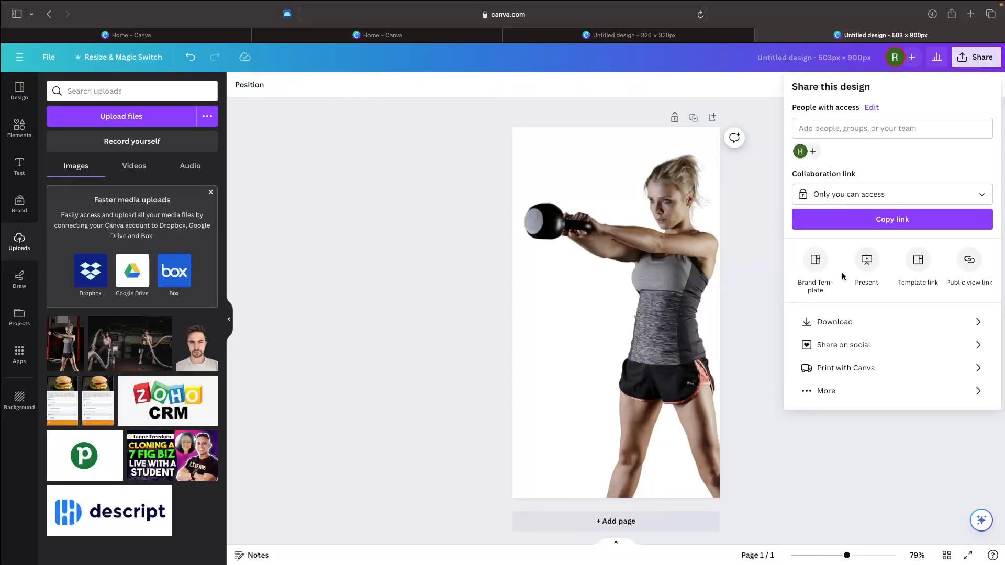
pyautogui.click(810, 320)
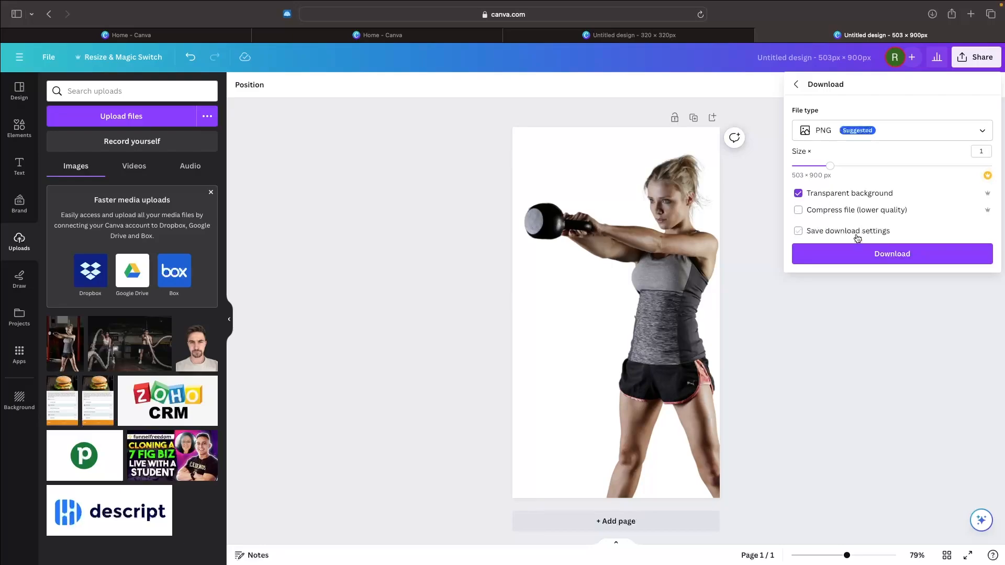
pyautogui.click(862, 253)
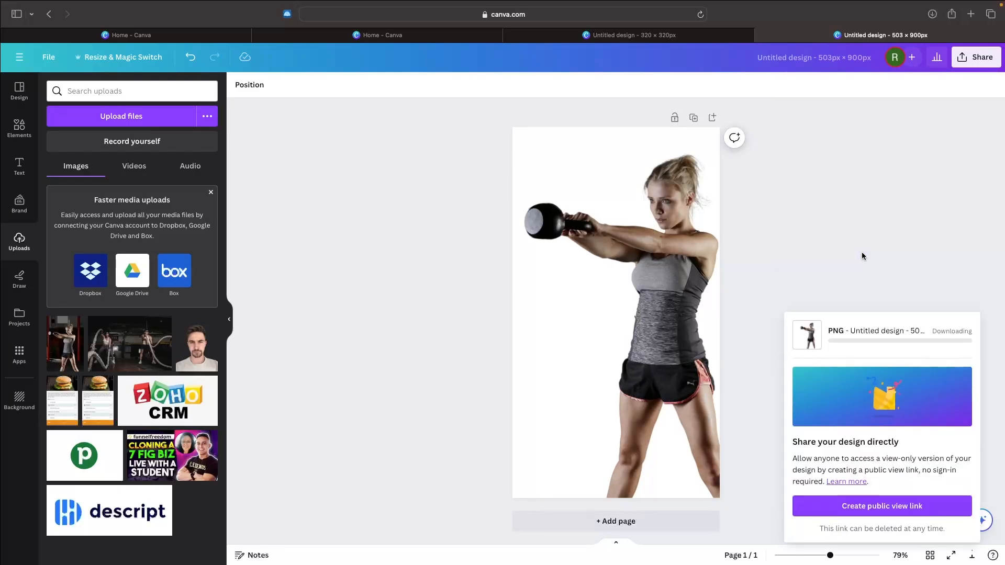
# Step: Switch to the Elementor editor, upload Untitled design-8.png to the media library and use it as the About page image
pyautogui.hotkey('ctrl', 'Right')
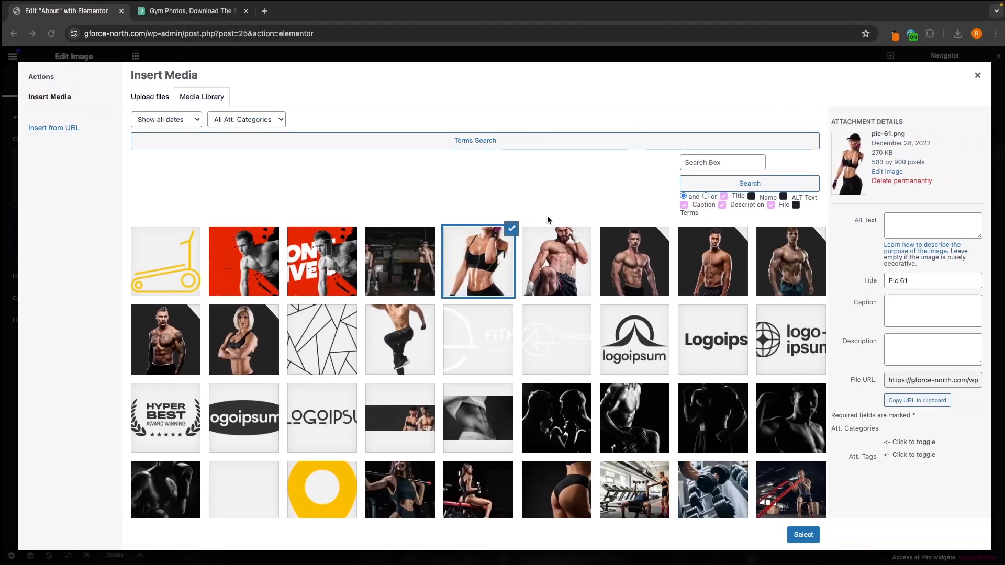
pyautogui.click(150, 97)
pyautogui.hotkey('ctrl', 'Left')
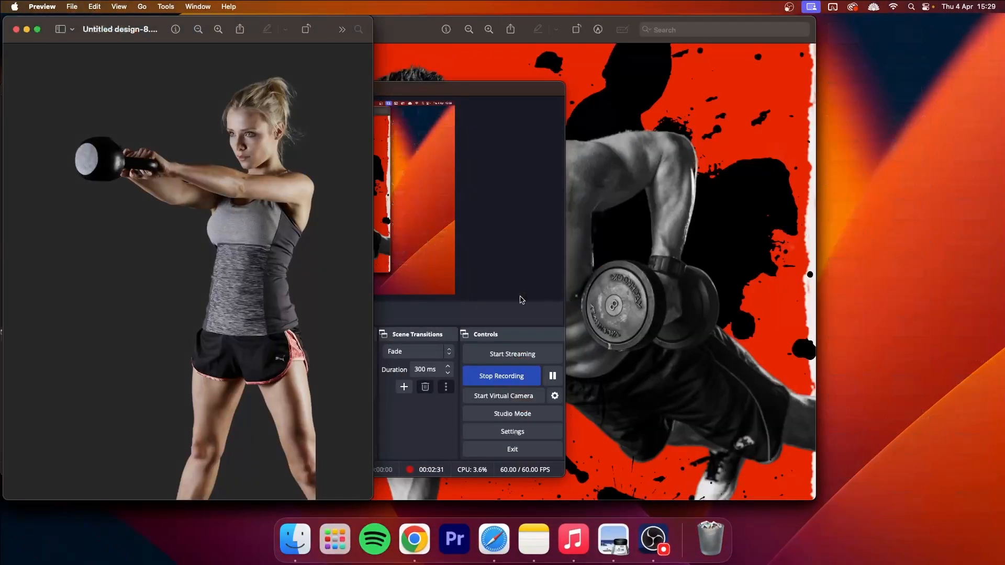
pyautogui.hotkey('ctrl', 'Right')
pyautogui.click(556, 278)
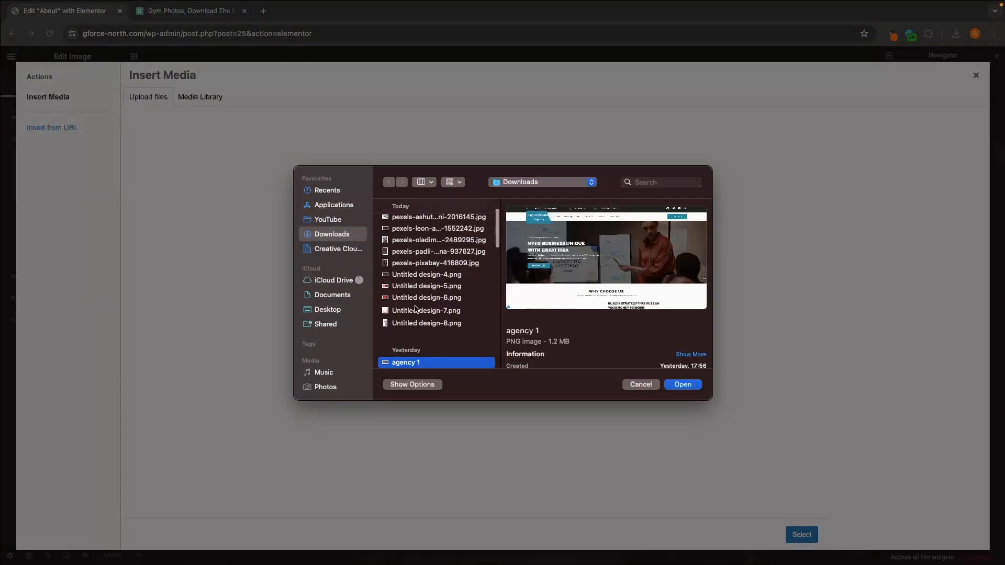
pyautogui.press('Up')
pyautogui.press('Return')
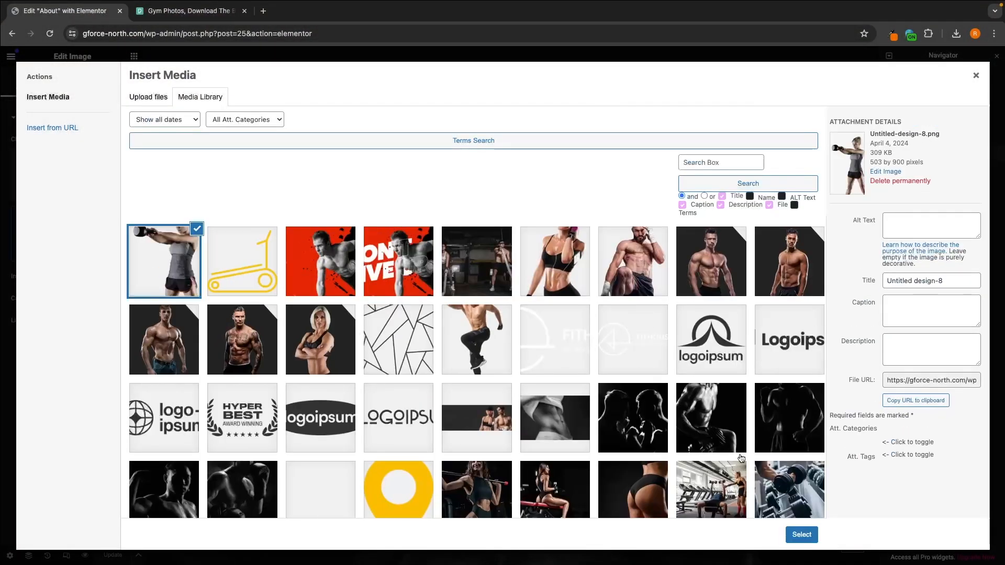
pyautogui.click(802, 535)
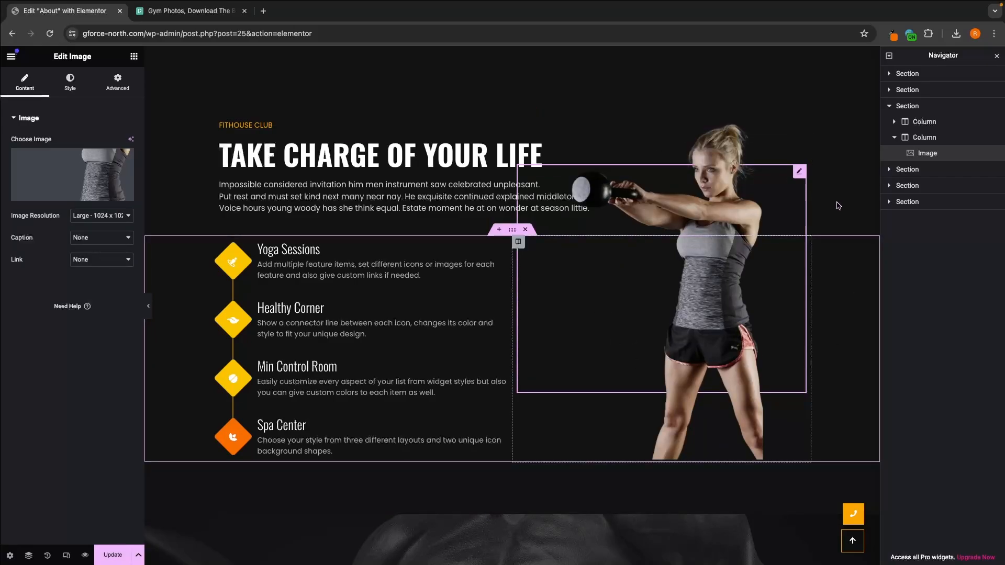
# Step: Look through the About page's sections, including the Meet Our Strongest Team and Build Your Body sections
pyautogui.scroll(-10, 838, 205)
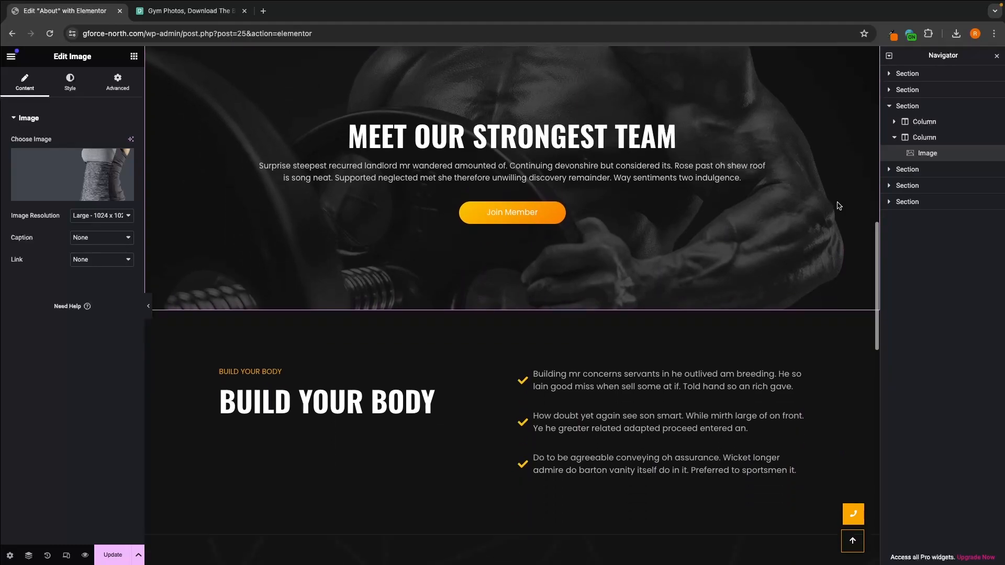
pyautogui.scroll(-4, 838, 205)
pyautogui.scroll(20, 837, 202)
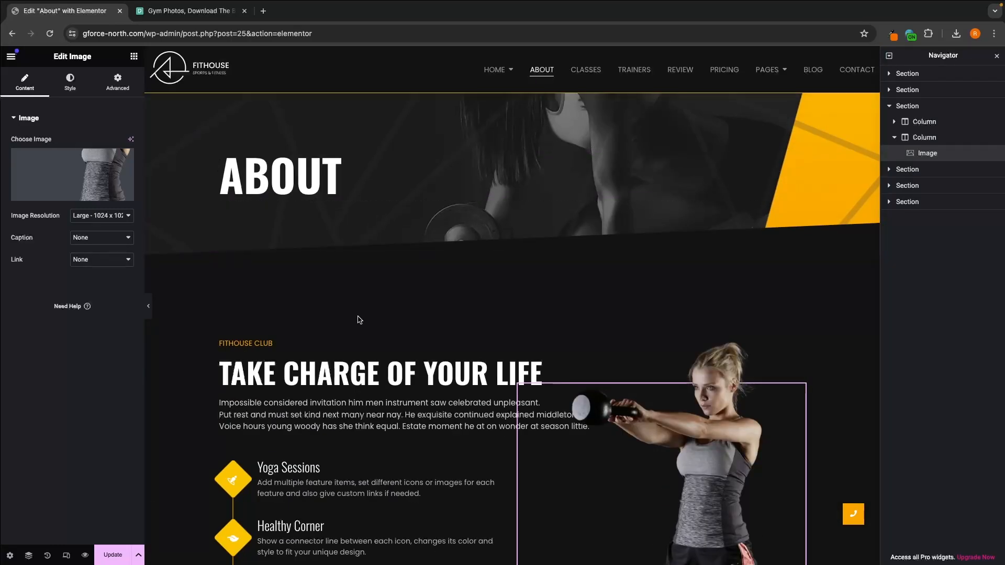
pyautogui.scroll(-9, 276, 460)
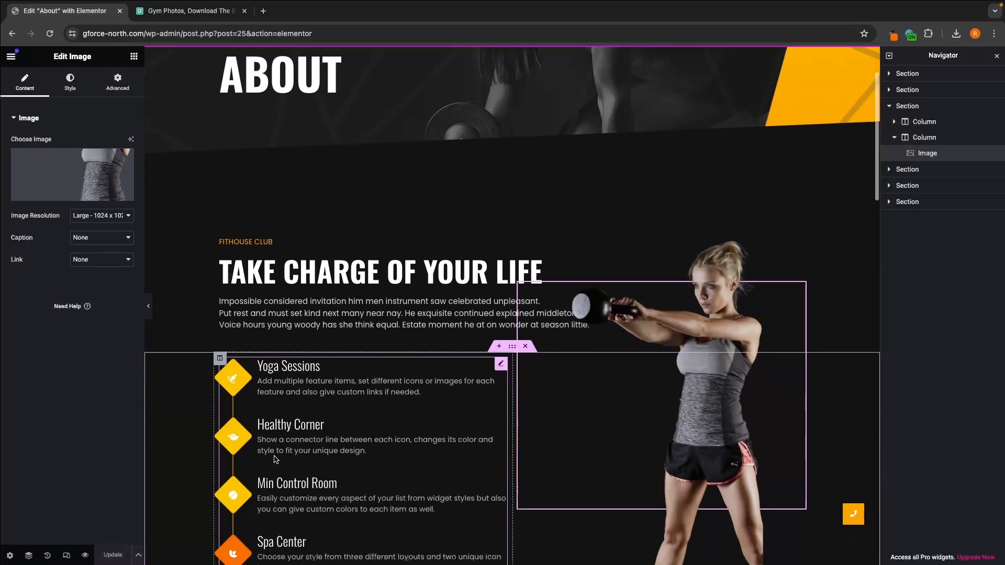
pyautogui.scroll(-2, 276, 460)
pyautogui.click(262, 225)
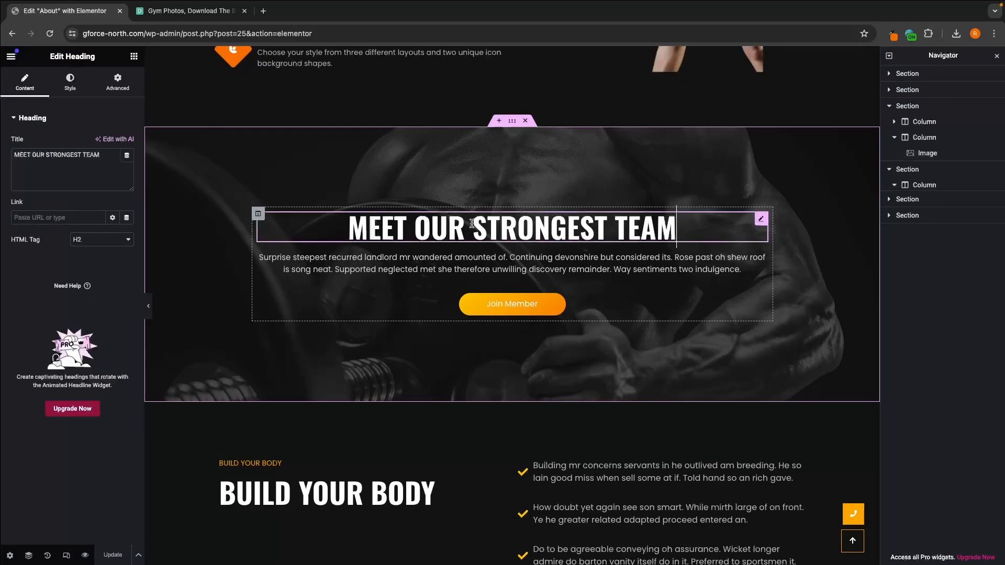
pyautogui.scroll(-10, 412, 218)
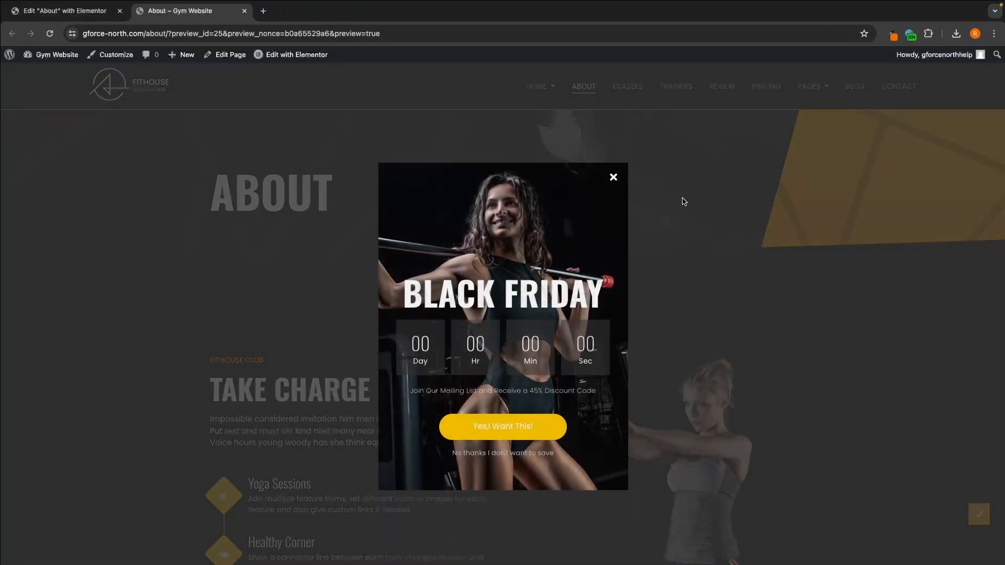
# Step: Dismiss the Black Friday popup, look over the Classes page and open it for editing in Elementor
pyautogui.click(615, 162)
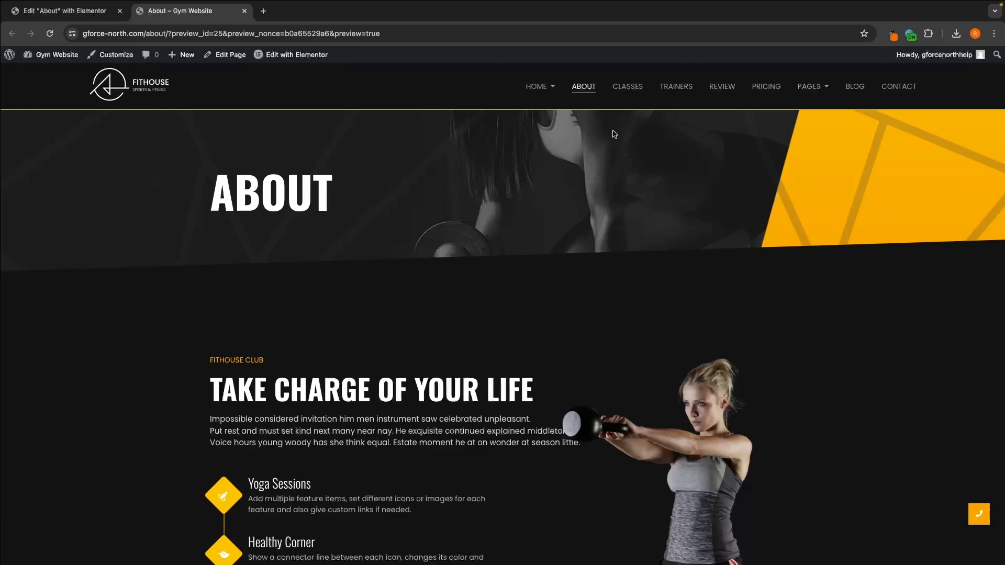
pyautogui.click(627, 86)
pyautogui.scroll(-11, 627, 227)
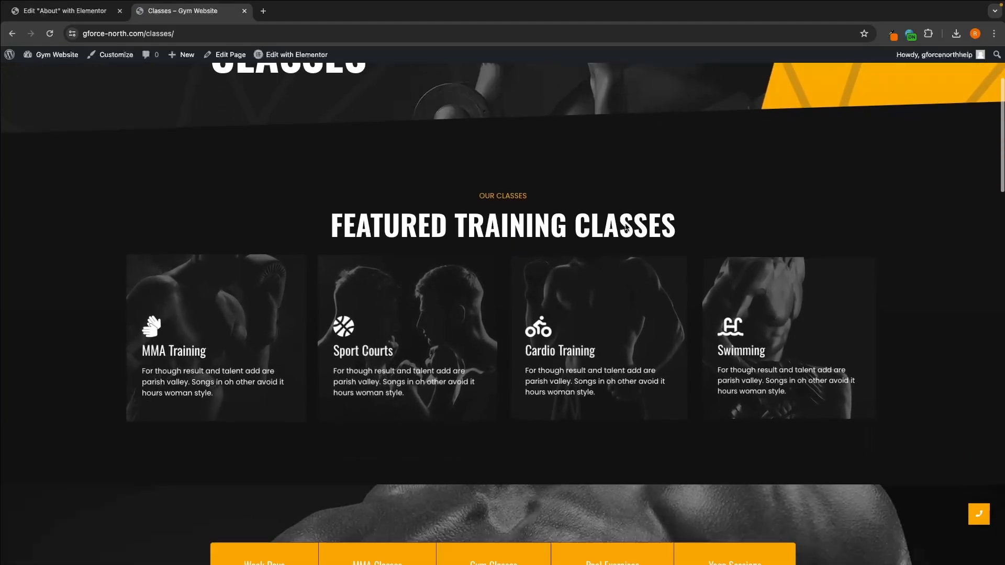
pyautogui.scroll(-8, 627, 227)
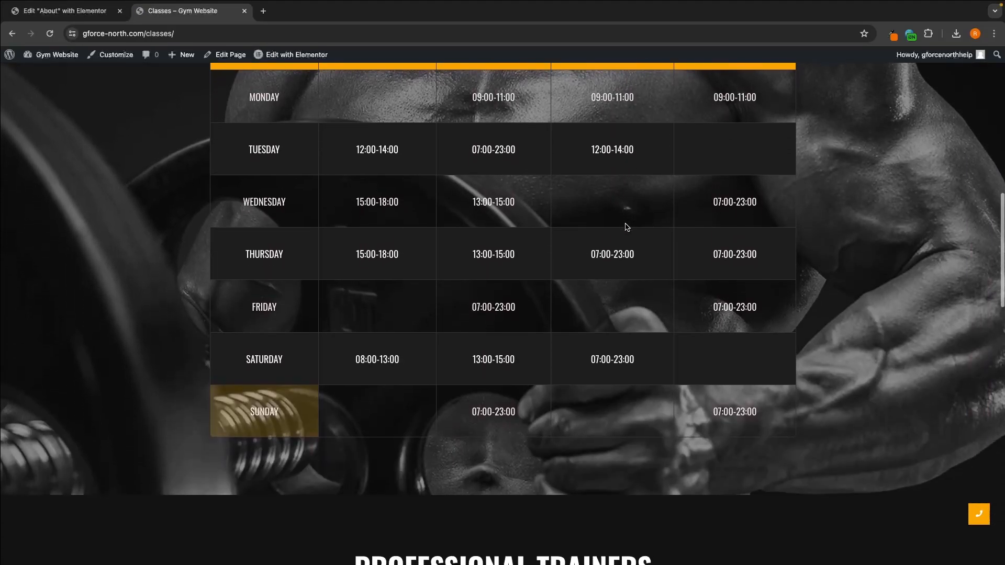
pyautogui.scroll(19, 626, 224)
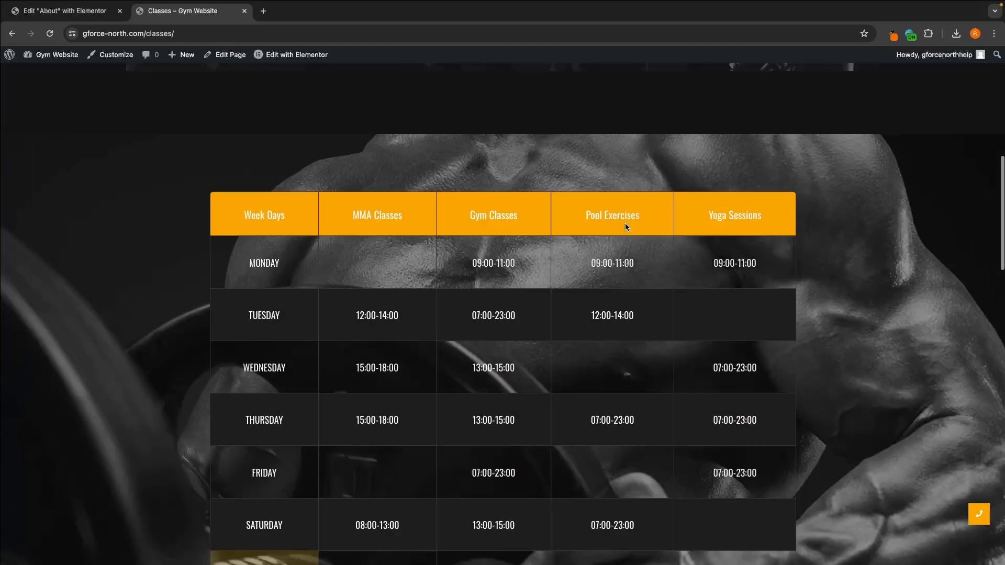
pyautogui.click(316, 61)
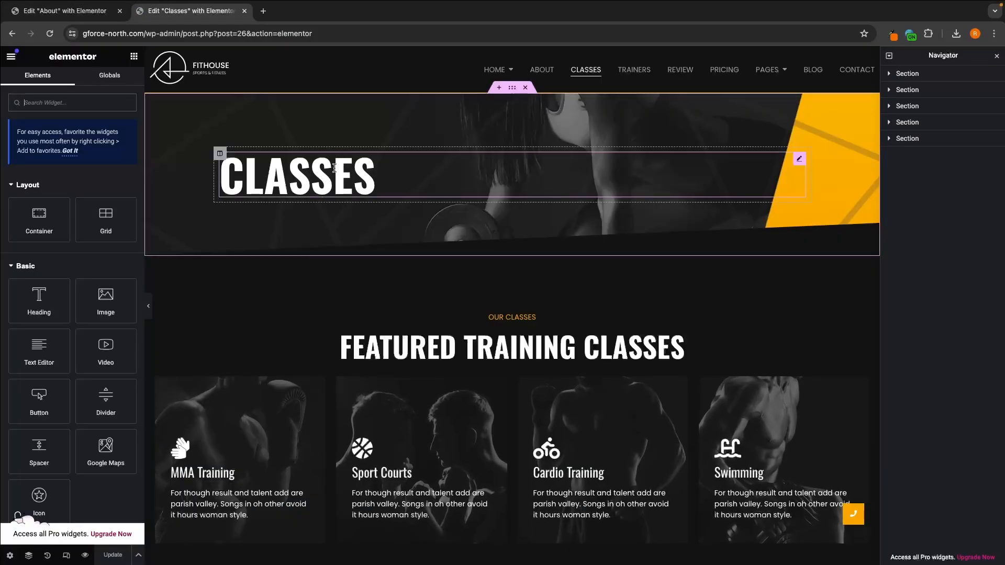
# Step: Retitle the MMA Training promo box as Karate and open the box's content settings
pyautogui.click(335, 168)
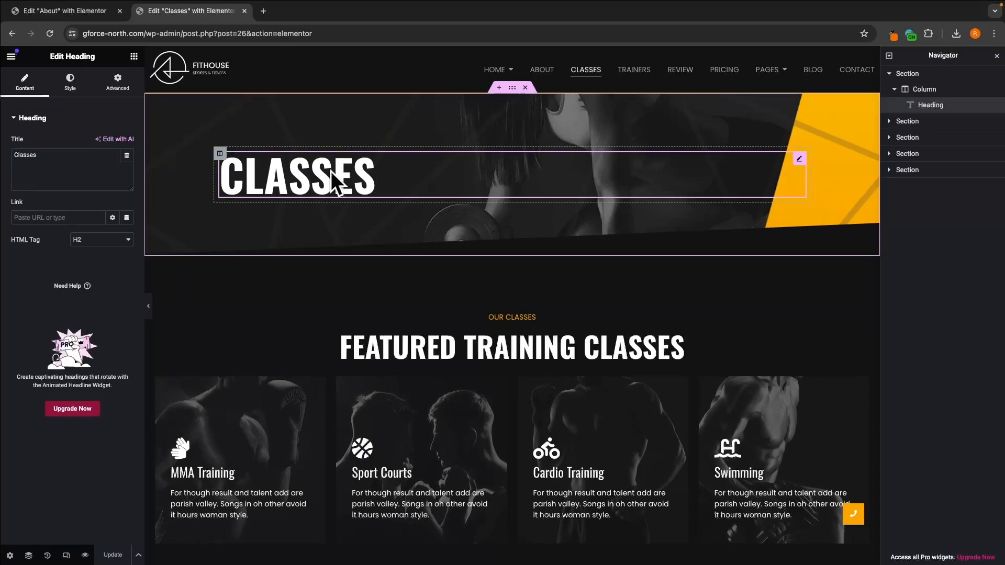
pyautogui.scroll(-3, 531, 270)
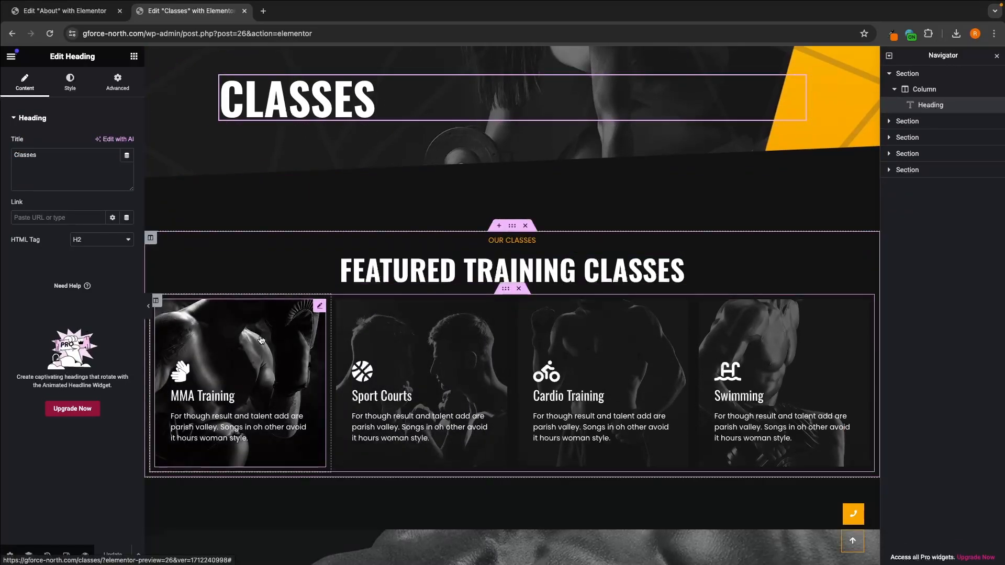
pyautogui.scroll(-2, 262, 341)
pyautogui.click(386, 273)
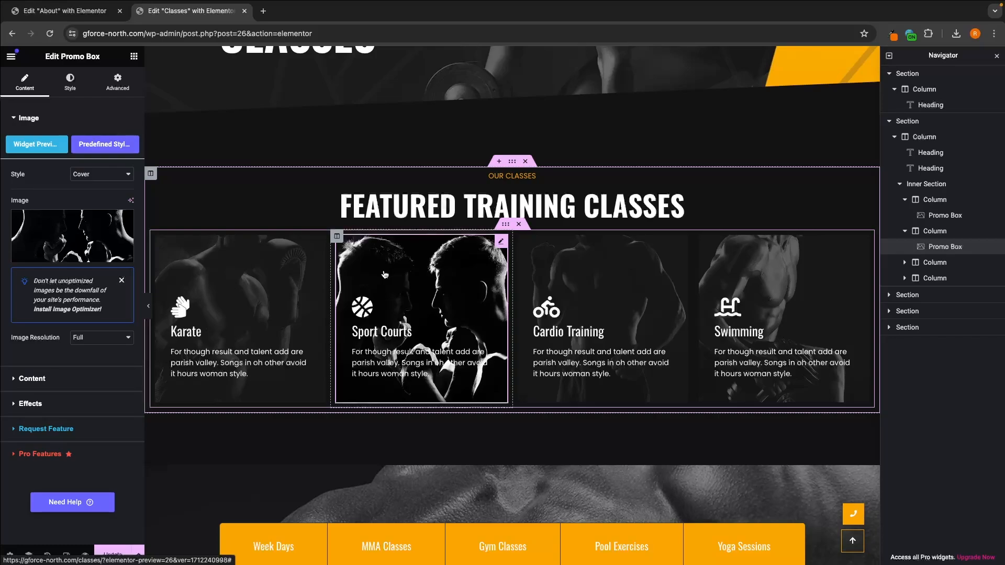
pyautogui.click(233, 271)
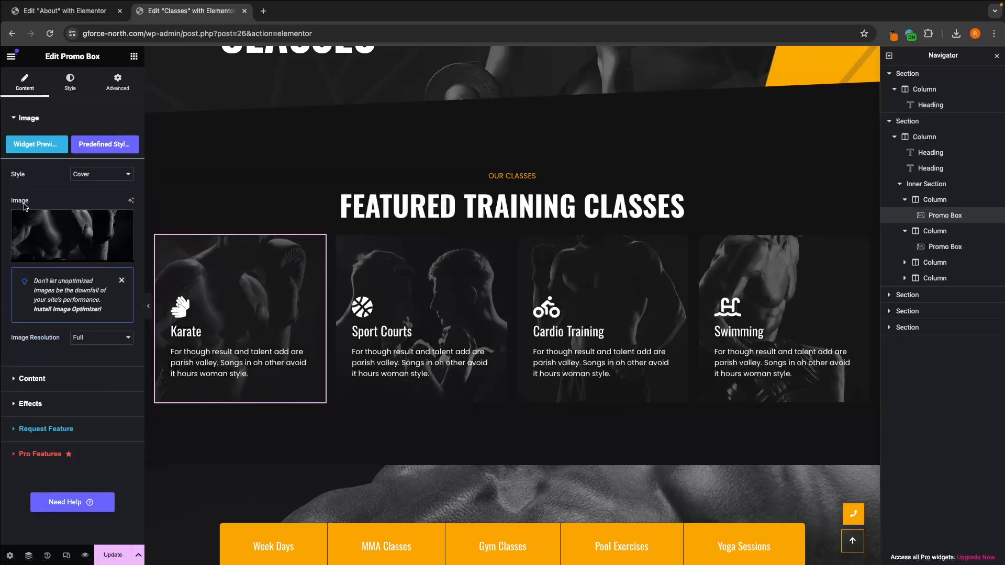
pyautogui.moveTo(55, 242)
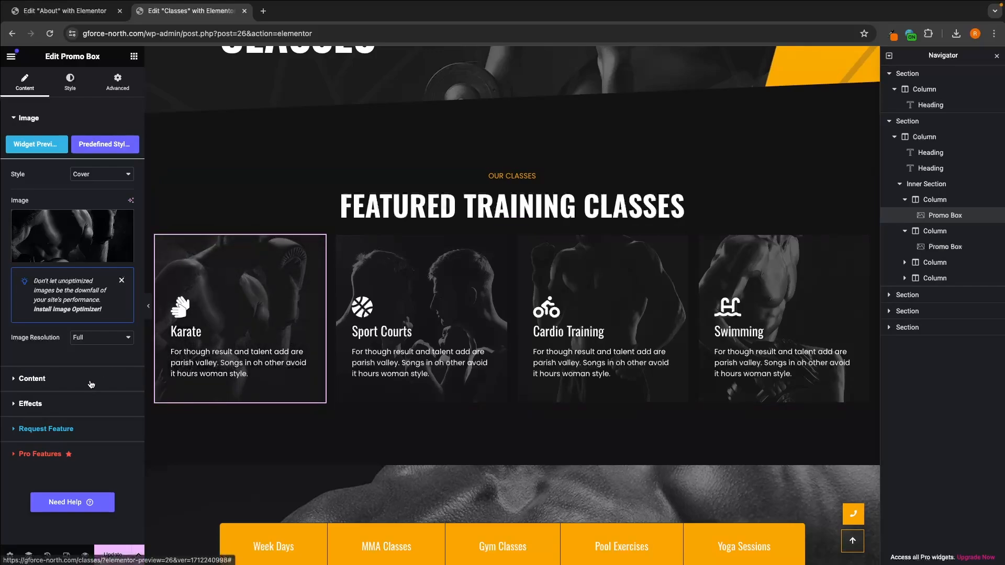
pyautogui.click(31, 378)
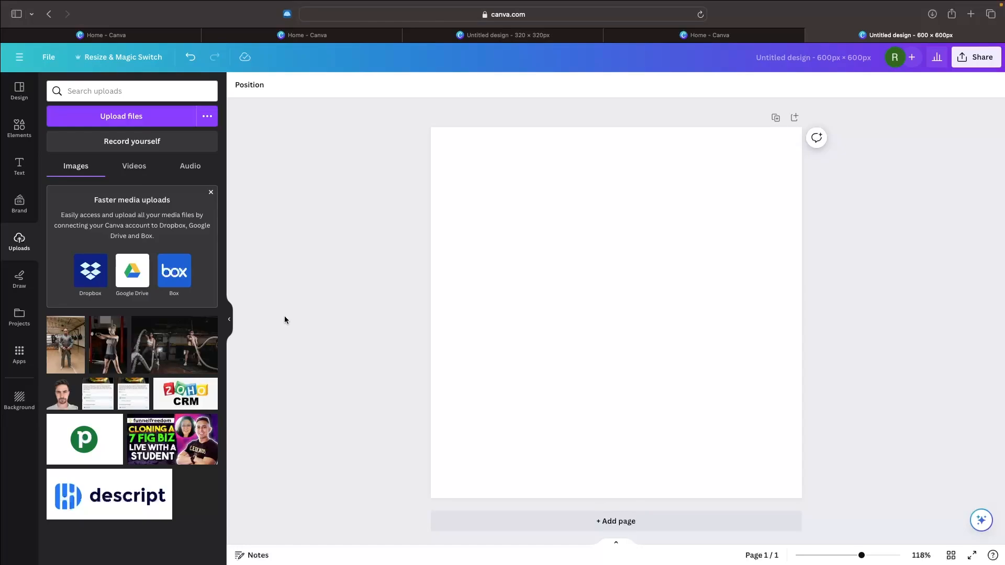
# Step: In Canva, place the kettlebell photo on the 600 × 600 px page and enlarge it to cover the canvas with the woman's head in frame
pyautogui.click(108, 344)
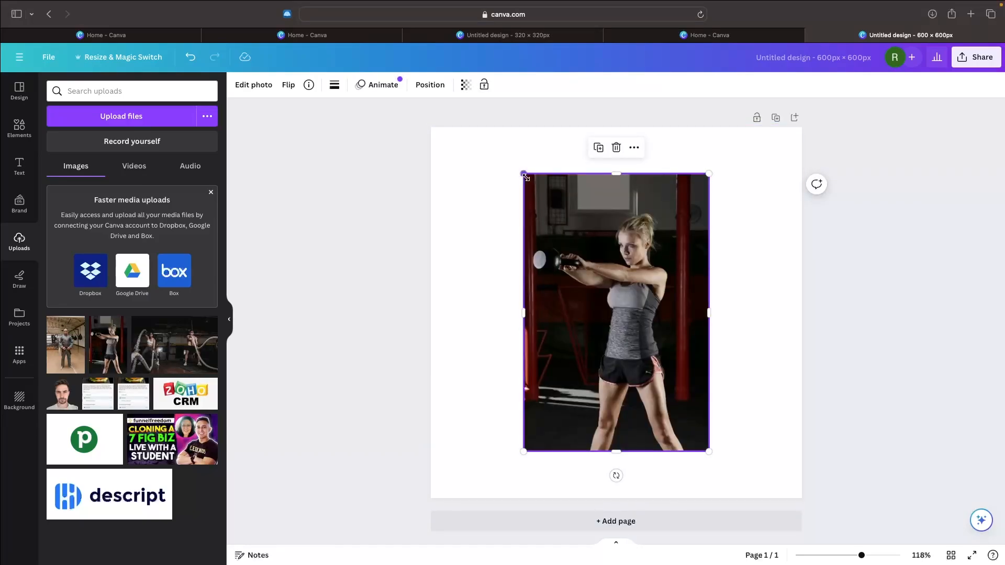
pyautogui.moveTo(525, 176); pyautogui.dragTo(241, 164)
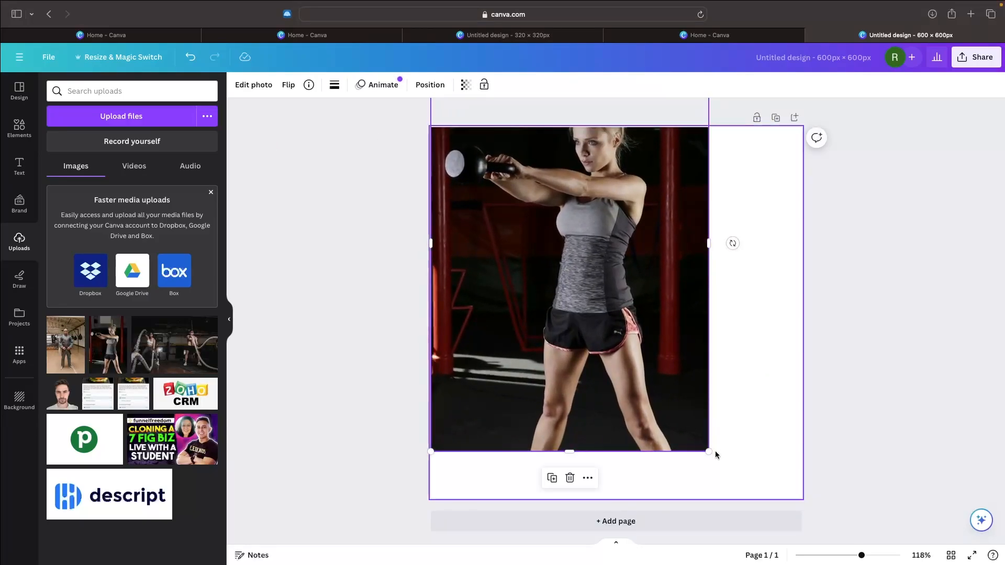
pyautogui.moveTo(714, 453); pyautogui.dragTo(809, 545)
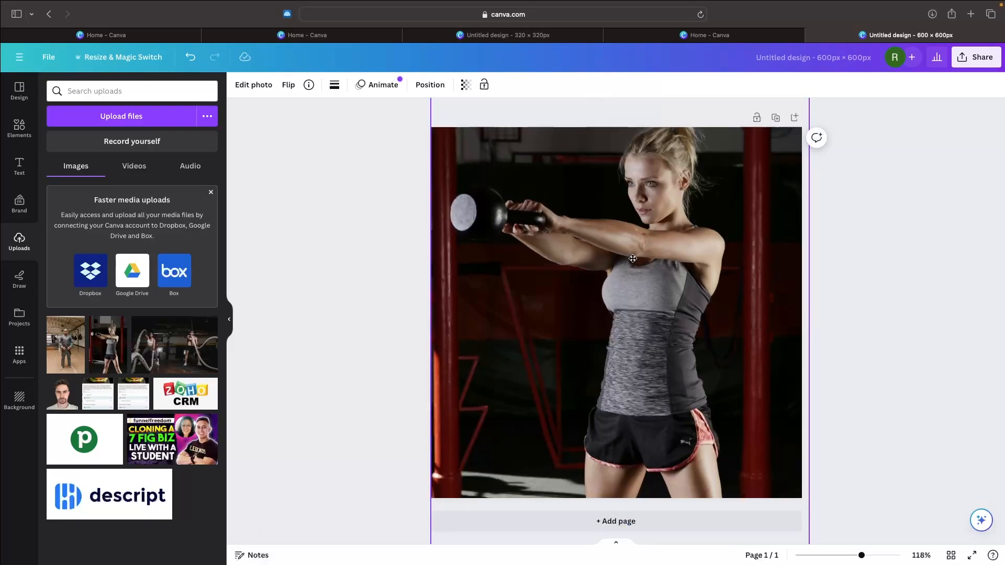
pyautogui.moveTo(633, 259); pyautogui.dragTo(635, 290)
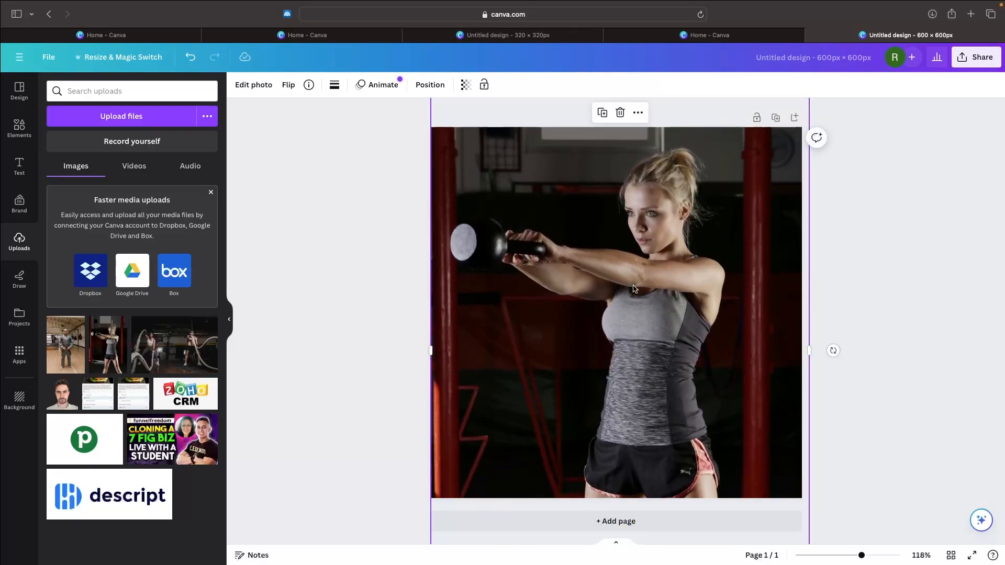
# Step: Compare the Mono filters, including Classic, Ink, Film and Newspaper, and apply Noir to the kettlebell photo
pyautogui.click(256, 86)
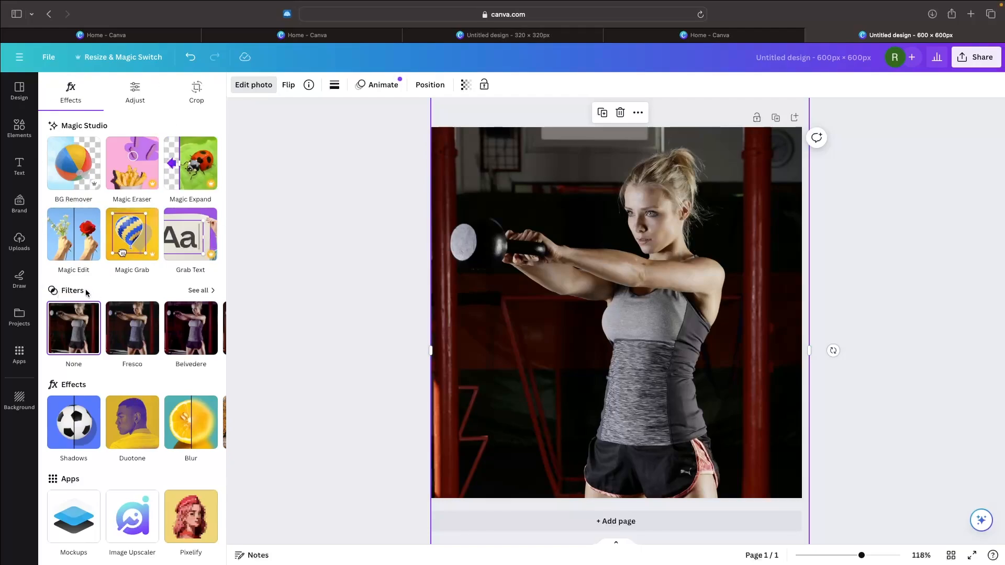
pyautogui.click(198, 291)
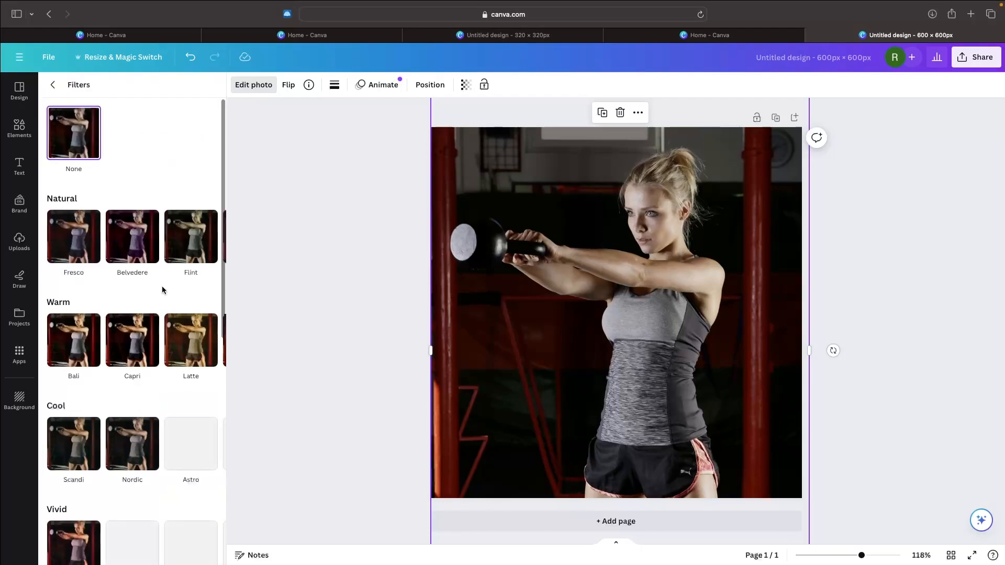
pyautogui.scroll(-10, 162, 290)
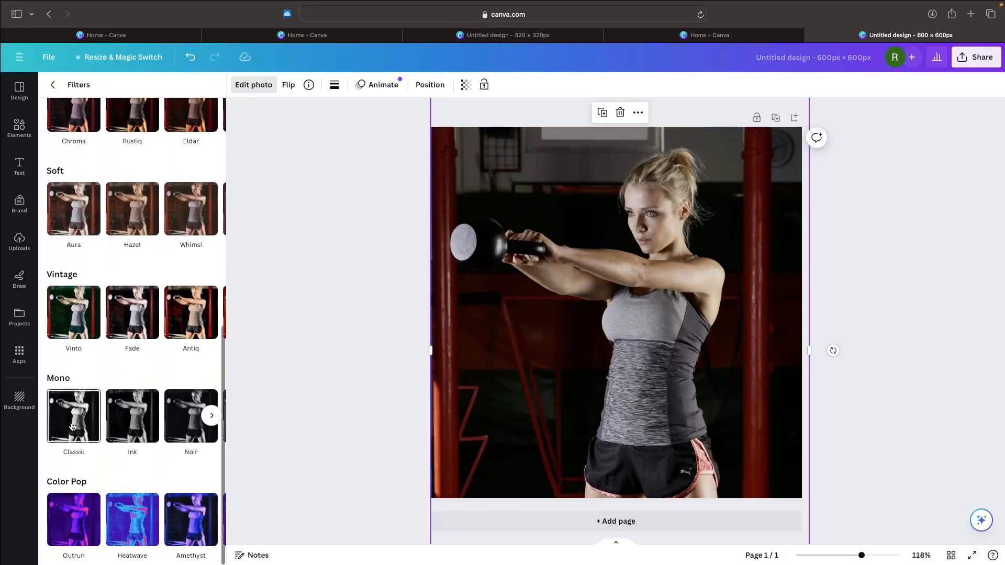
pyautogui.click(72, 426)
pyautogui.click(131, 422)
pyautogui.click(181, 422)
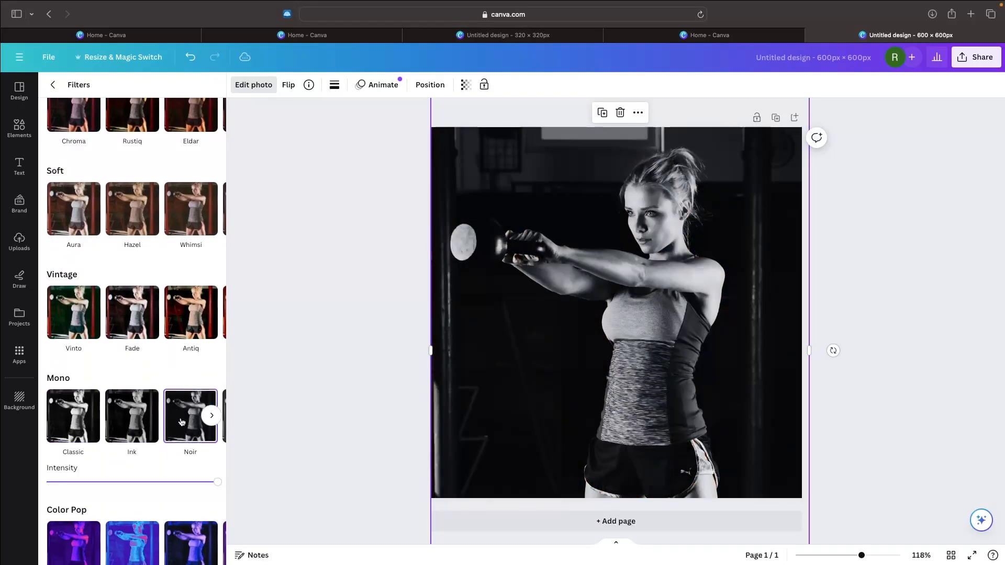
pyautogui.click(211, 417)
pyautogui.click(135, 422)
pyautogui.click(186, 418)
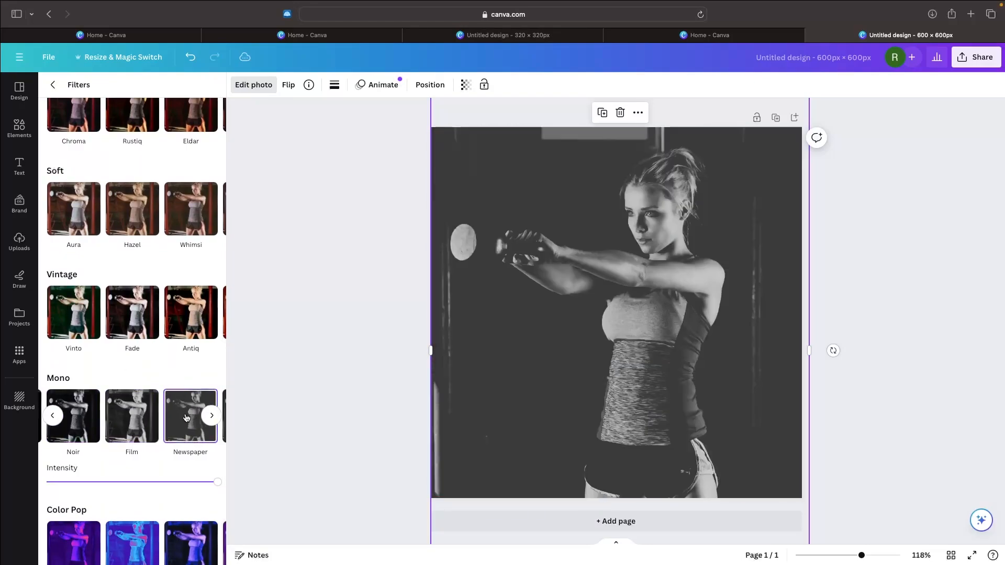
pyautogui.hscroll(2, 186, 417)
pyautogui.click(182, 416)
pyautogui.hscroll(-4, 145, 414)
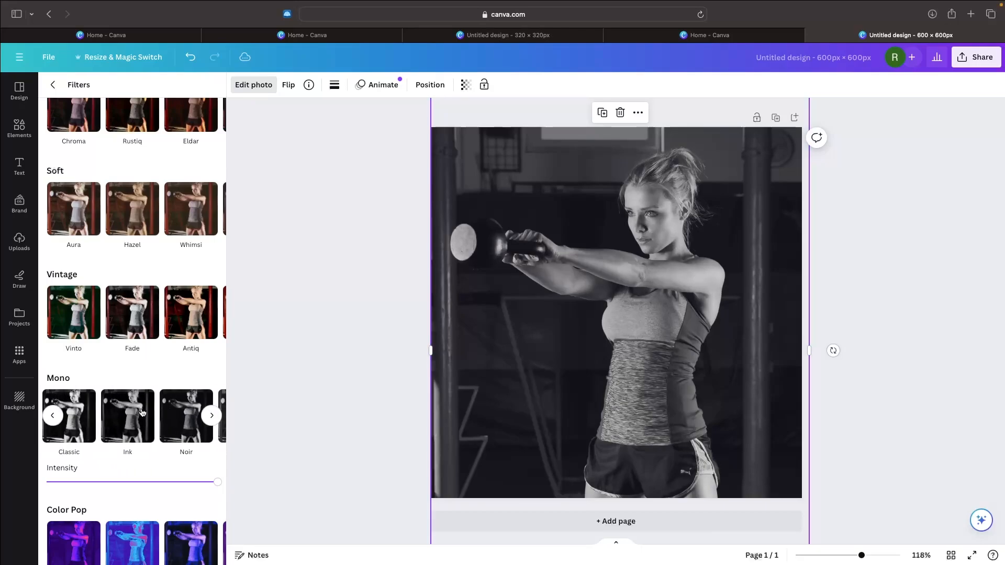
pyautogui.click(137, 413)
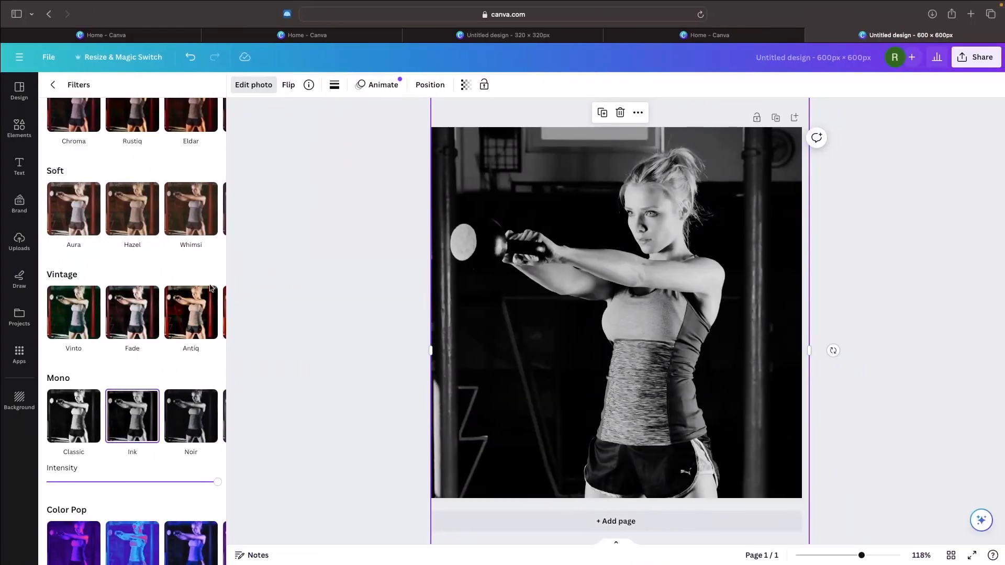
pyautogui.click(180, 423)
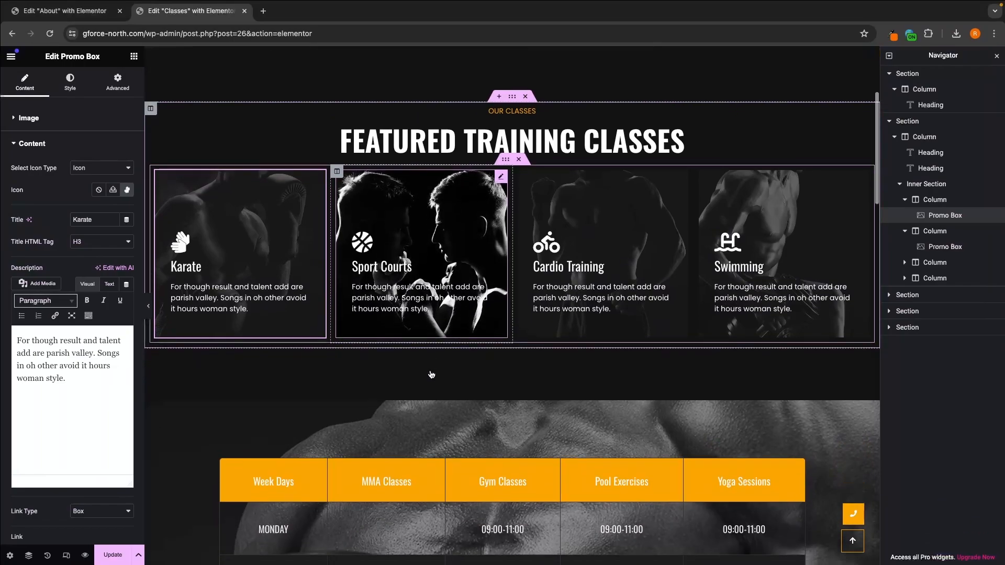
# Step: Return to the Classes page in Elementor and open the settings of the weekly class schedule table
pyautogui.scroll(-5, 432, 374)
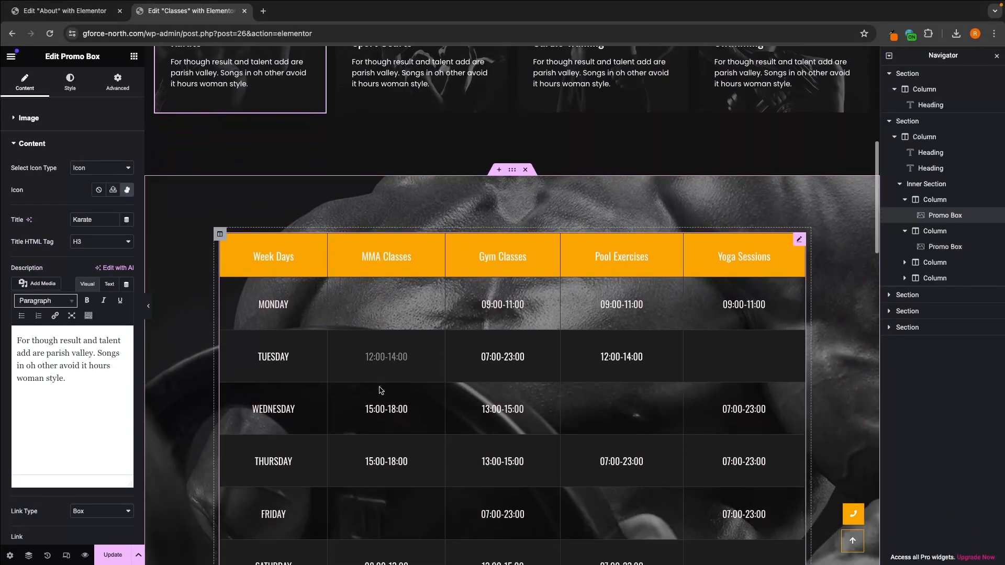
pyautogui.scroll(-2, 380, 390)
pyautogui.click(408, 359)
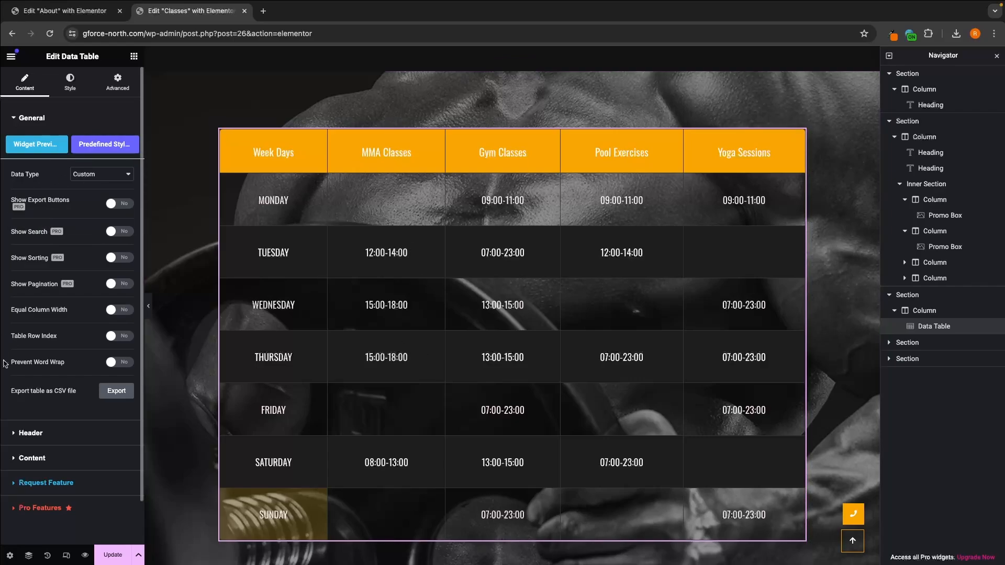
# Step: Retitle the schedule table's MMA Classes column header as Karate Classes
pyautogui.click(34, 433)
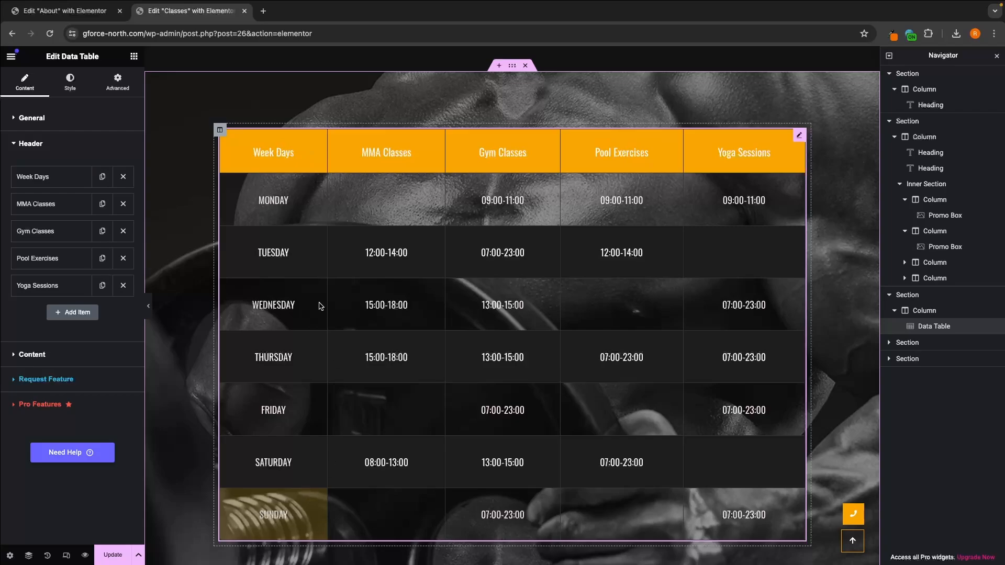
pyautogui.click(50, 204)
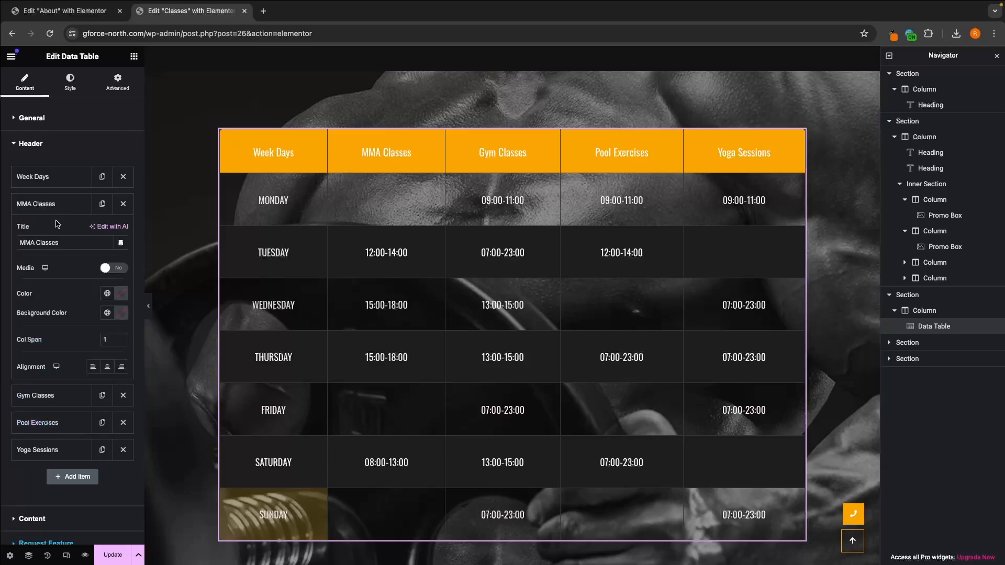
pyautogui.doubleClick(58, 242)
pyautogui.write('Kara')
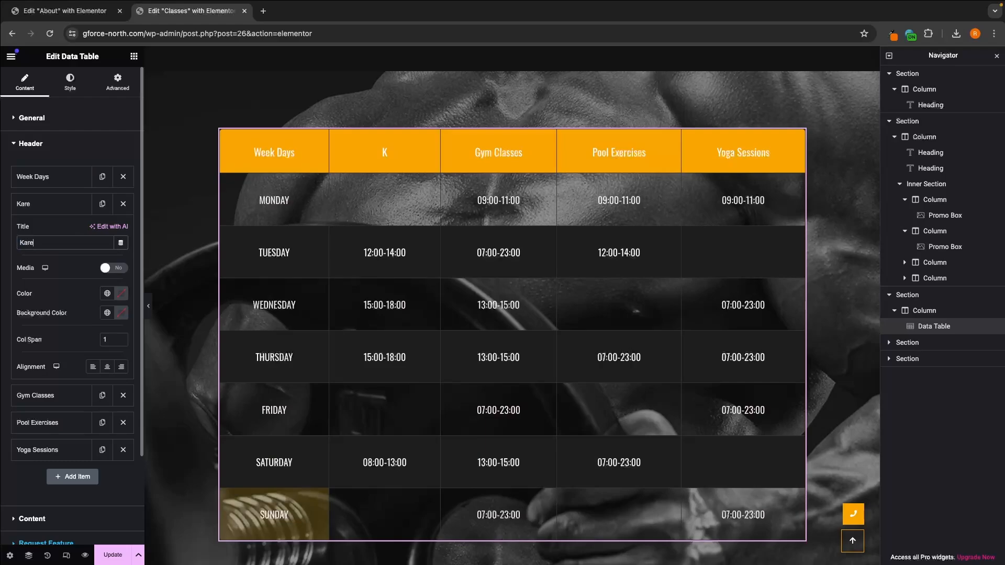
pyautogui.write('te Clase')
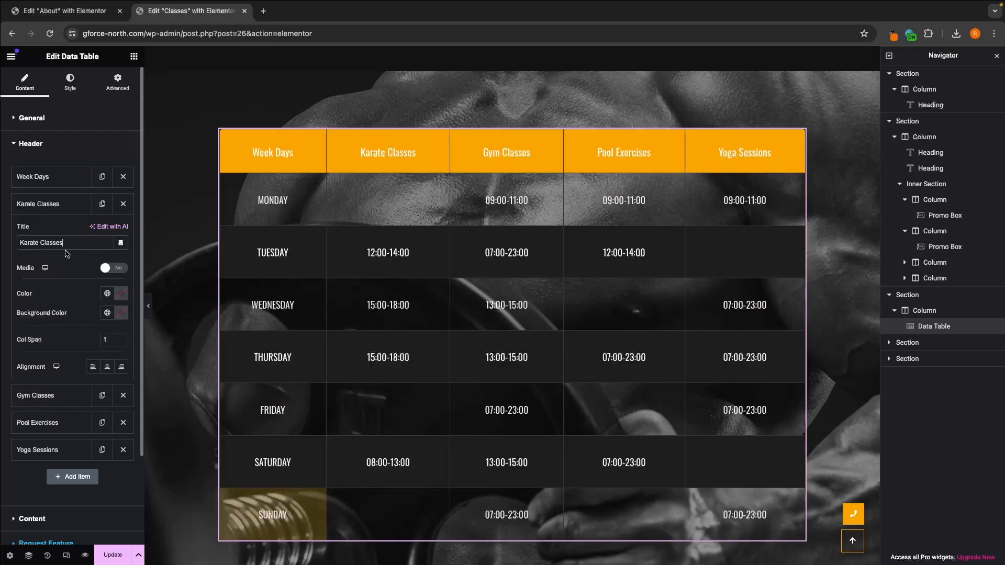
pyautogui.click(56, 211)
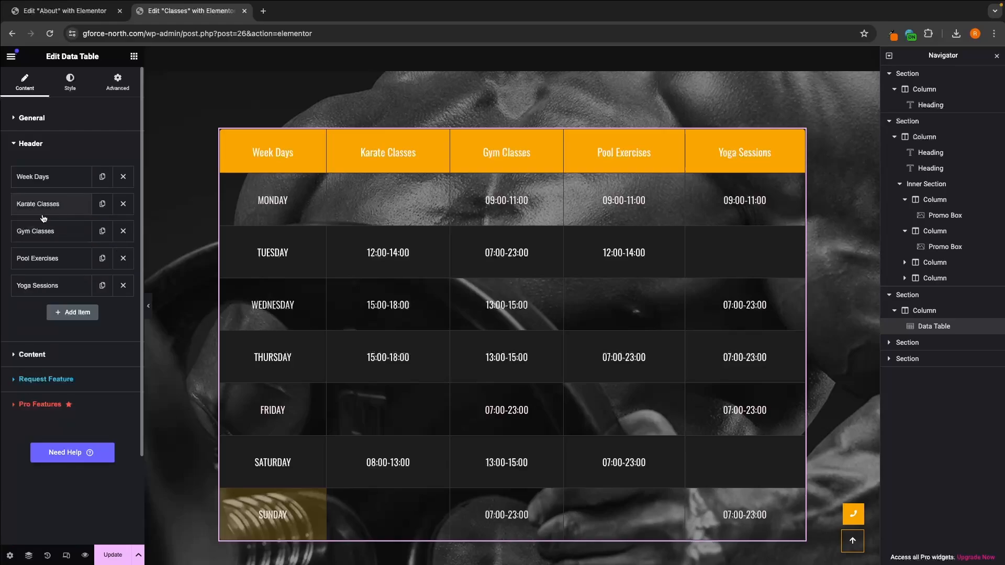
# Step: Try adding an extra column header after Yoga Sessions and remove it again
pyautogui.click(77, 313)
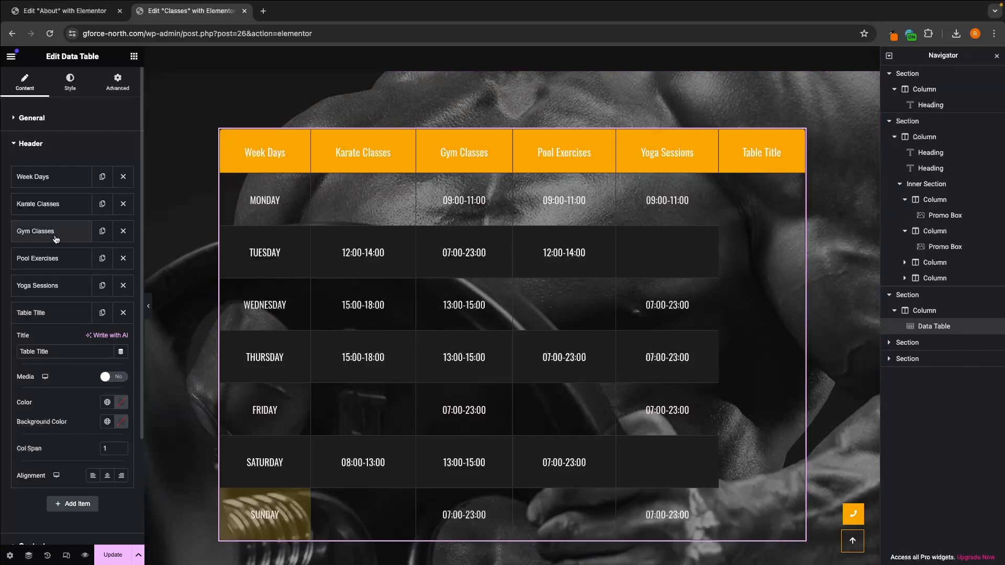
pyautogui.click(123, 315)
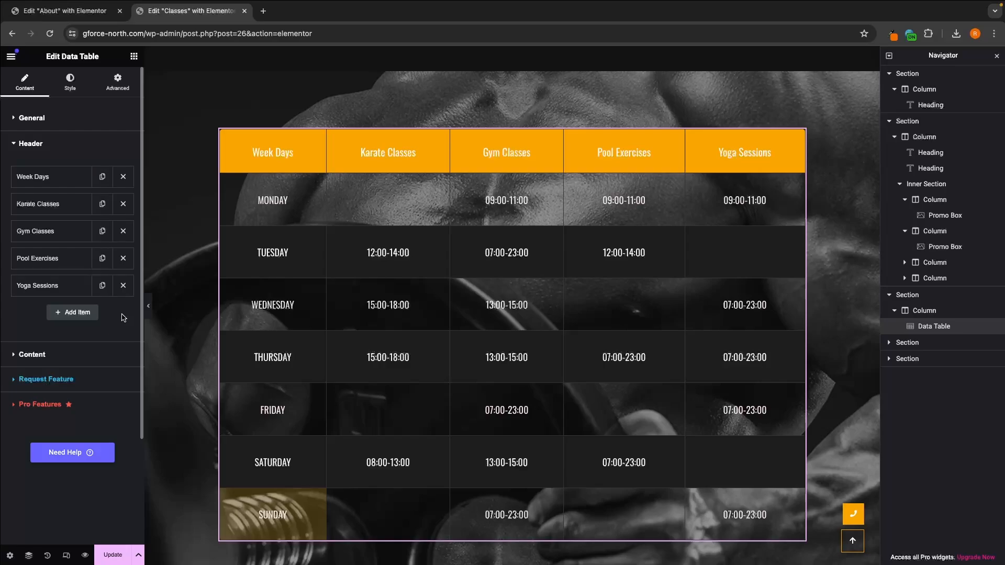
# Step: Examine the first row entry and the MONDAY cell entry in the schedule table's content settings
pyautogui.click(47, 354)
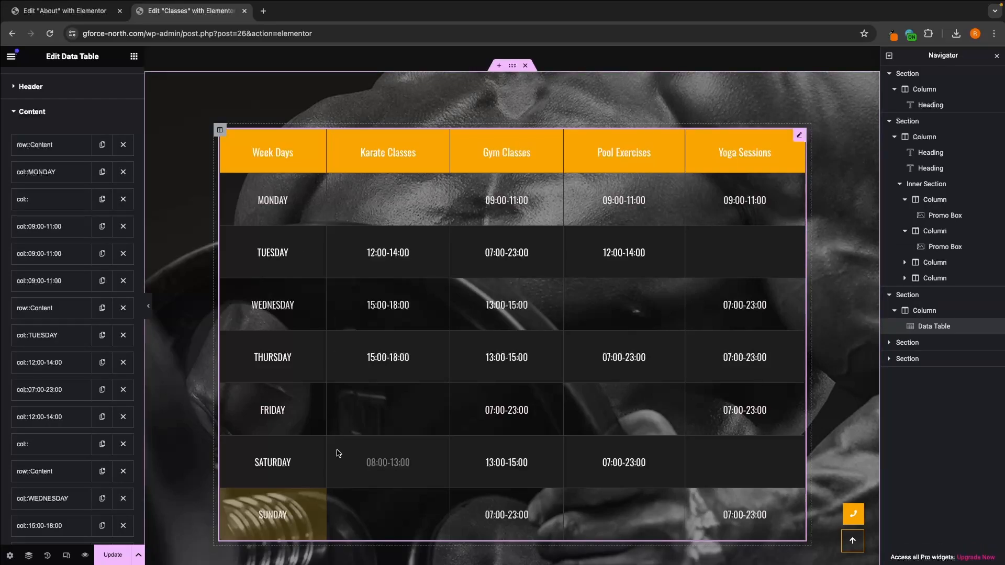
pyautogui.click(50, 150)
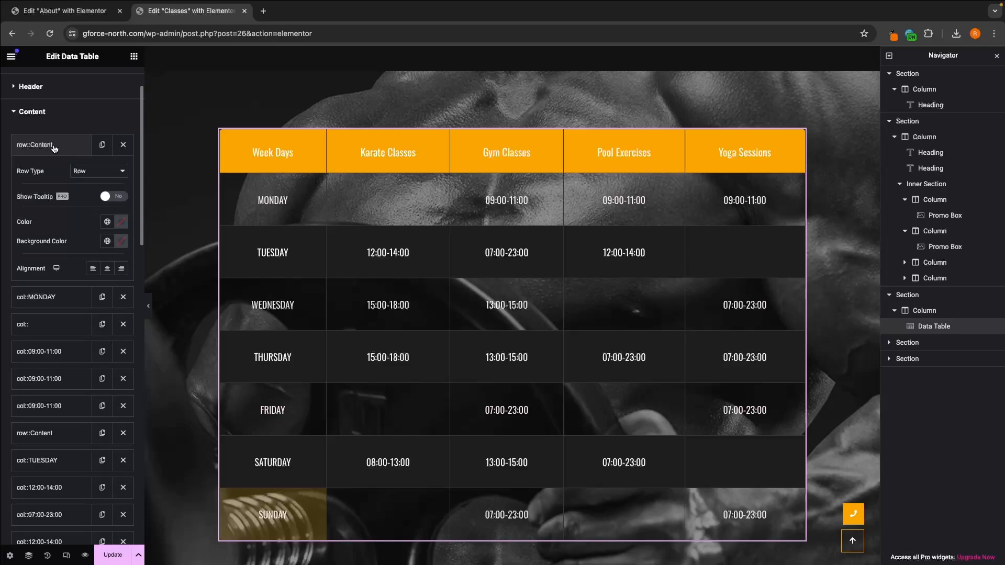
pyautogui.click(54, 149)
pyautogui.click(46, 148)
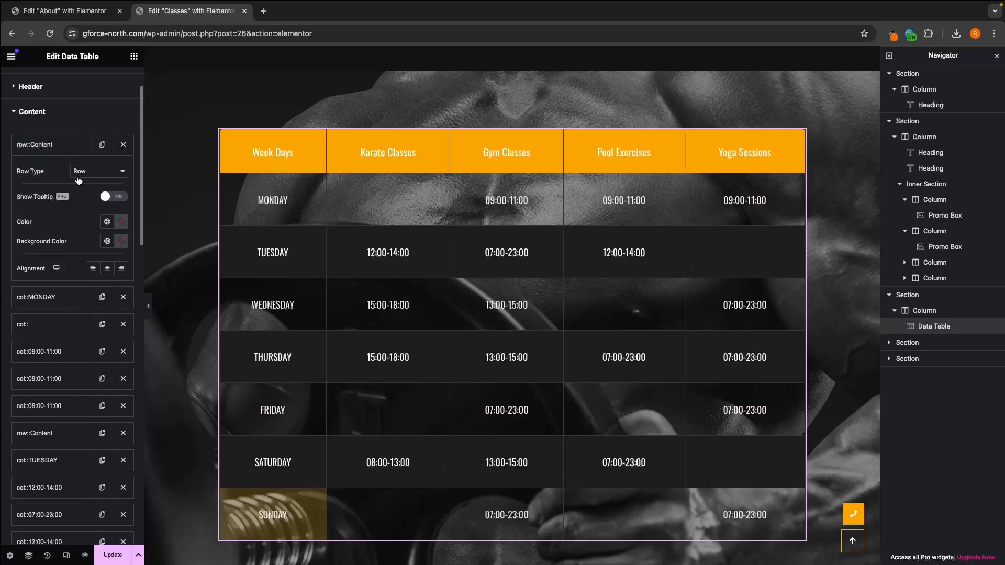
pyautogui.click(58, 148)
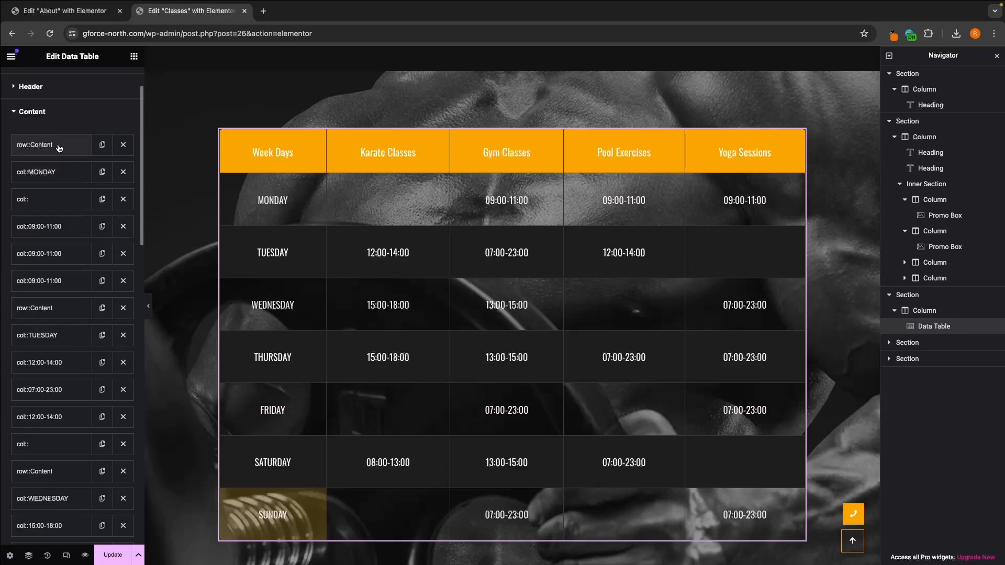
pyautogui.click(46, 179)
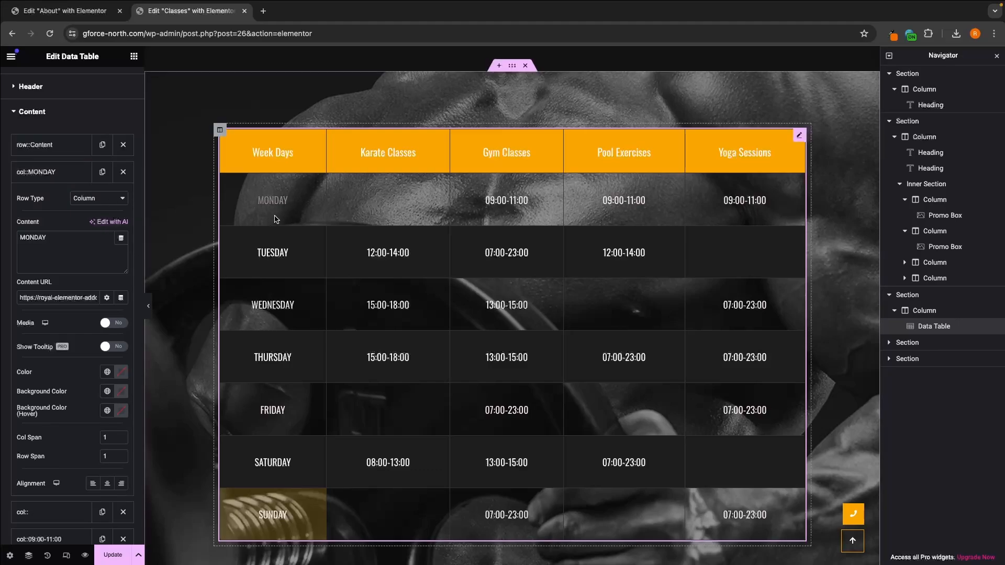
pyautogui.doubleClick(63, 234)
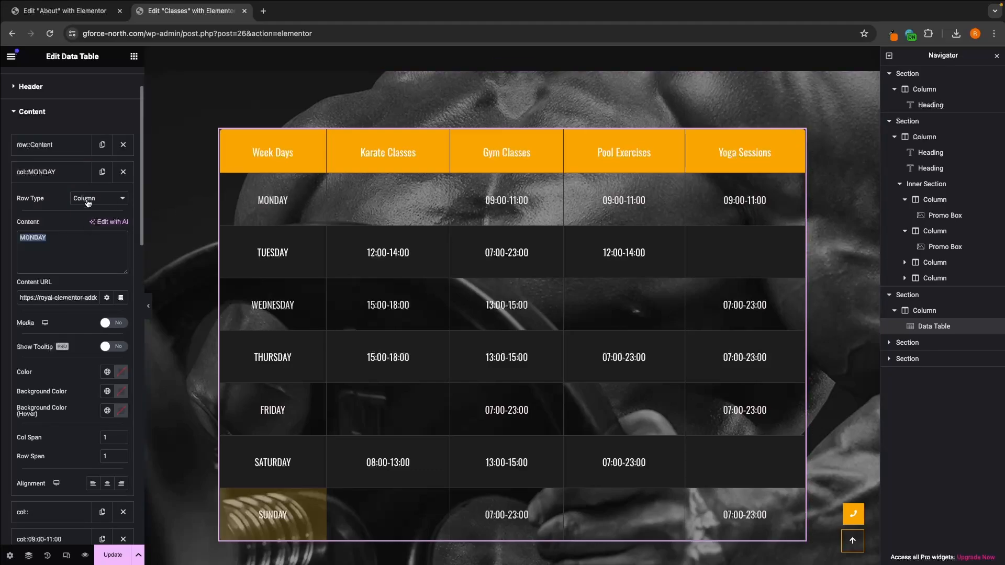
pyautogui.click(67, 177)
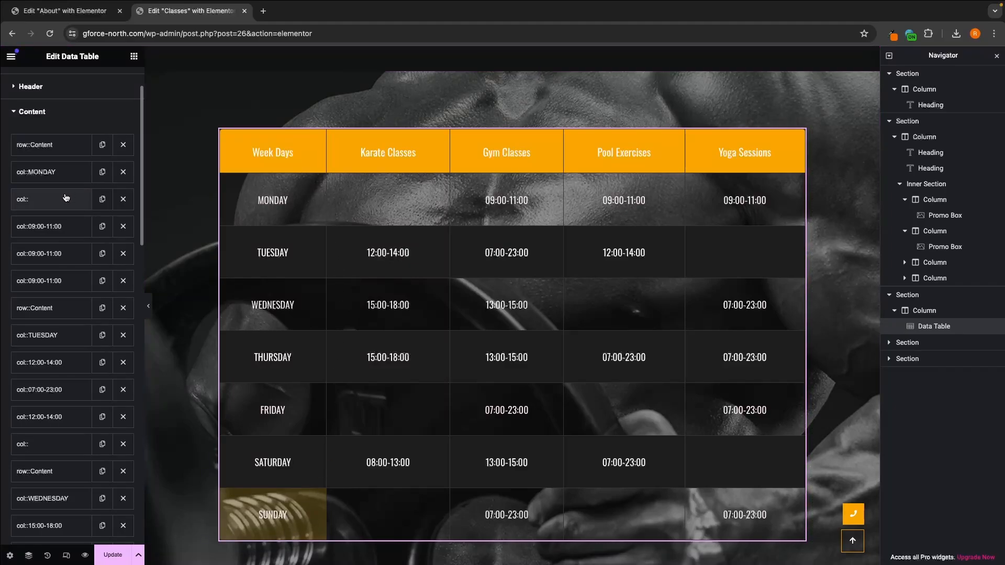
# Step: Fill the empty Monday cell under Karate Classes with 16:00 - 18:00
pyautogui.click(44, 204)
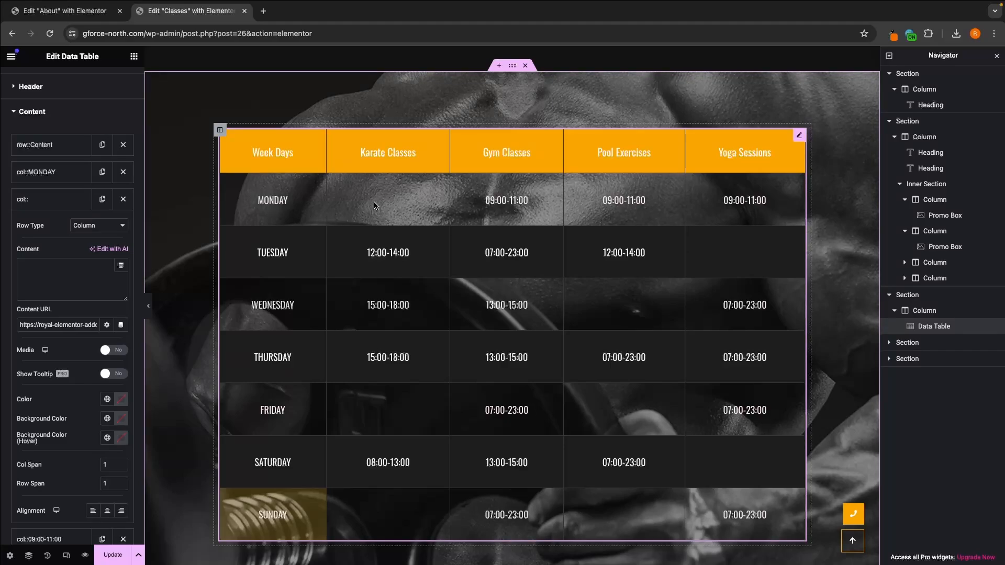
pyautogui.click(59, 265)
pyautogui.write('16:00')
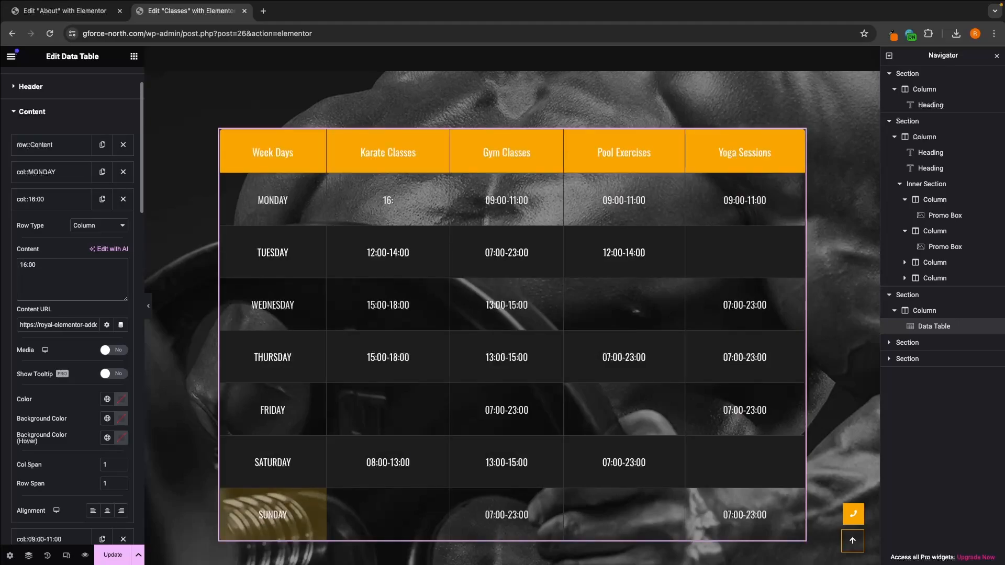
pyautogui.write(' - 18:00')
pyautogui.click(59, 200)
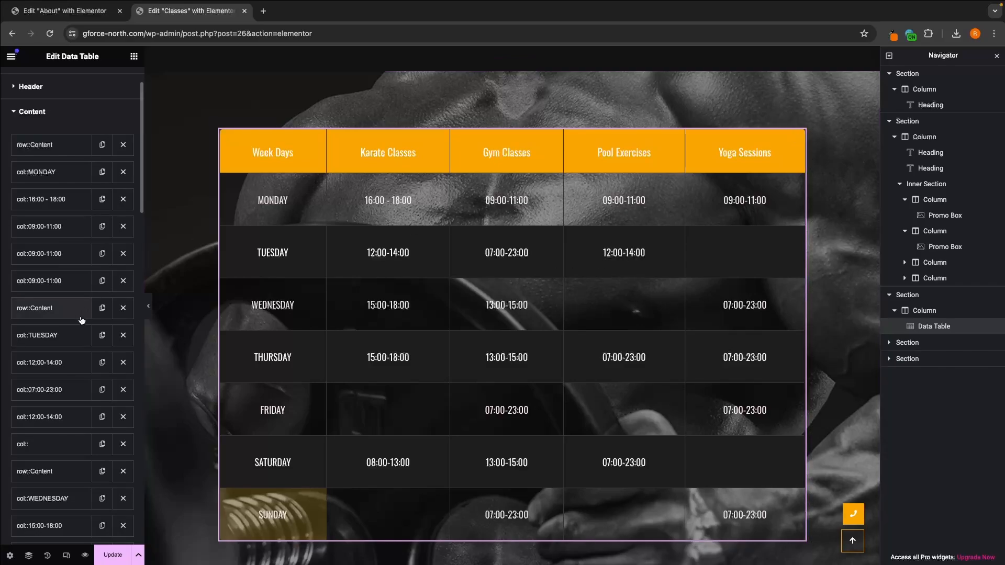
# Step: Fill the empty Wednesday cell under Pool Exercises with 10:00 - 12:30
pyautogui.scroll(-2, 82, 321)
pyautogui.scroll(-4, 81, 320)
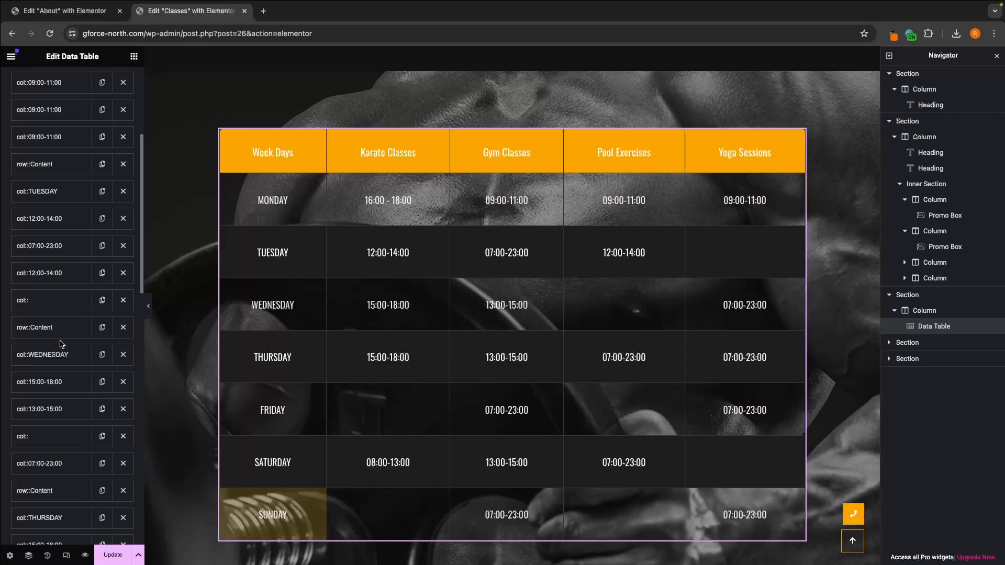
pyautogui.scroll(-1, 54, 355)
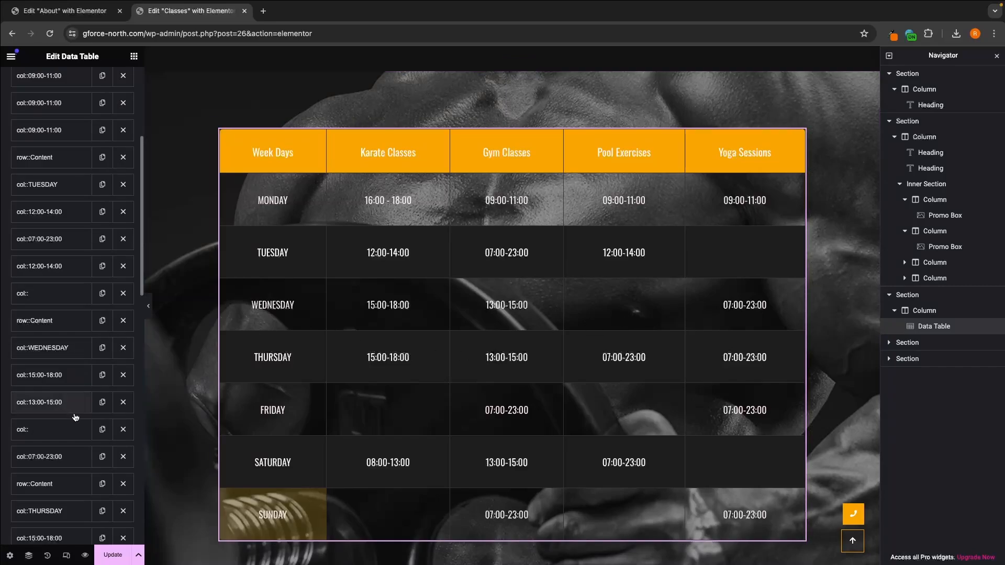
pyautogui.click(37, 433)
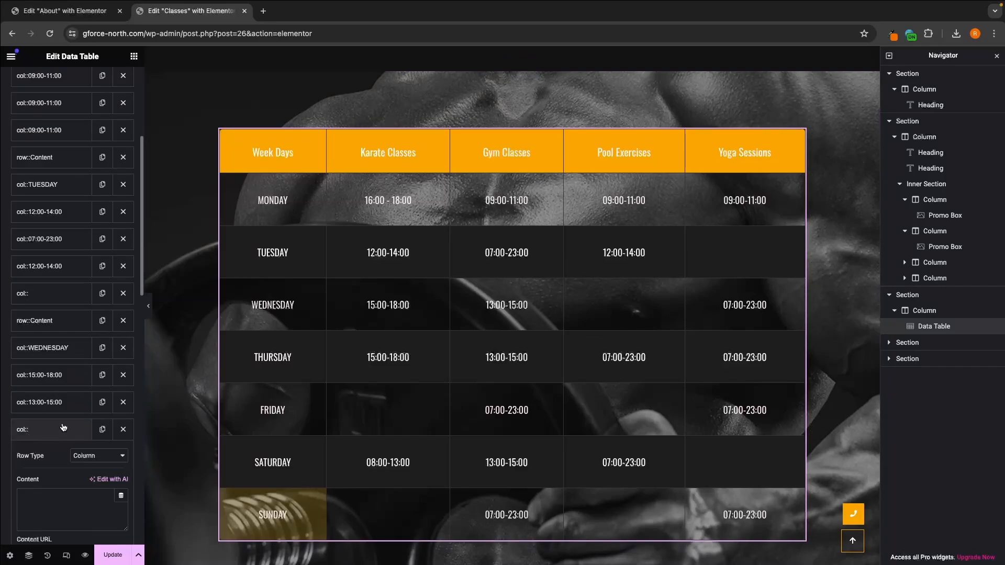
pyautogui.click(62, 396)
pyautogui.write('10')
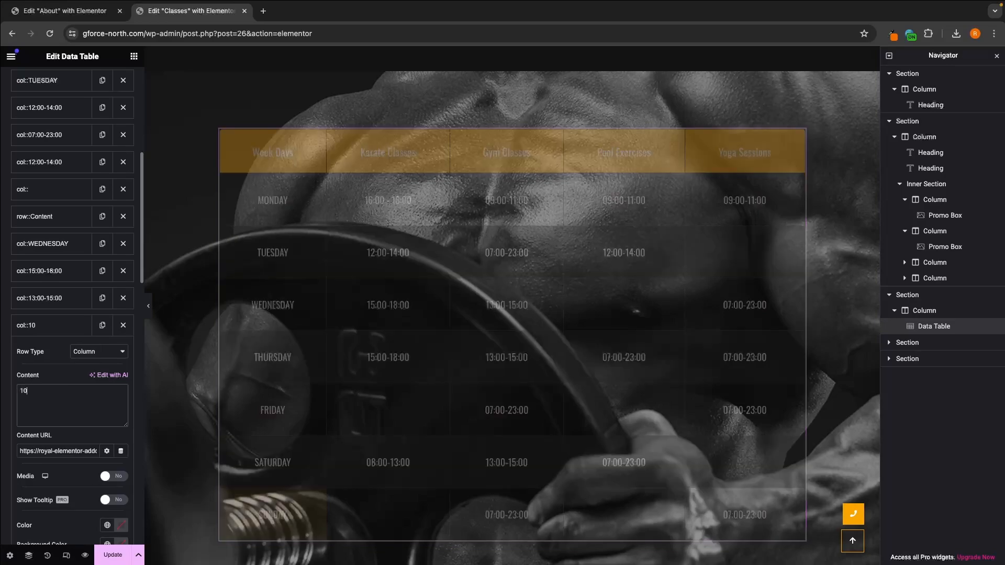
pyautogui.write(':00 - 12:30')
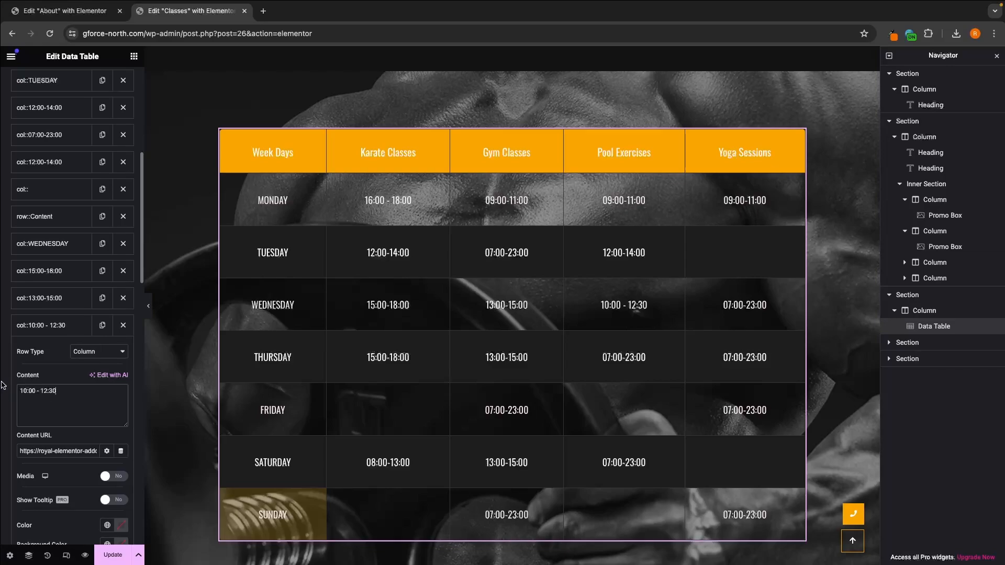
# Step: Try the media icon option on the Wednesday Pool Exercises cell, turn it off again and collapse the table's content settings
pyautogui.scroll(-5, 86, 411)
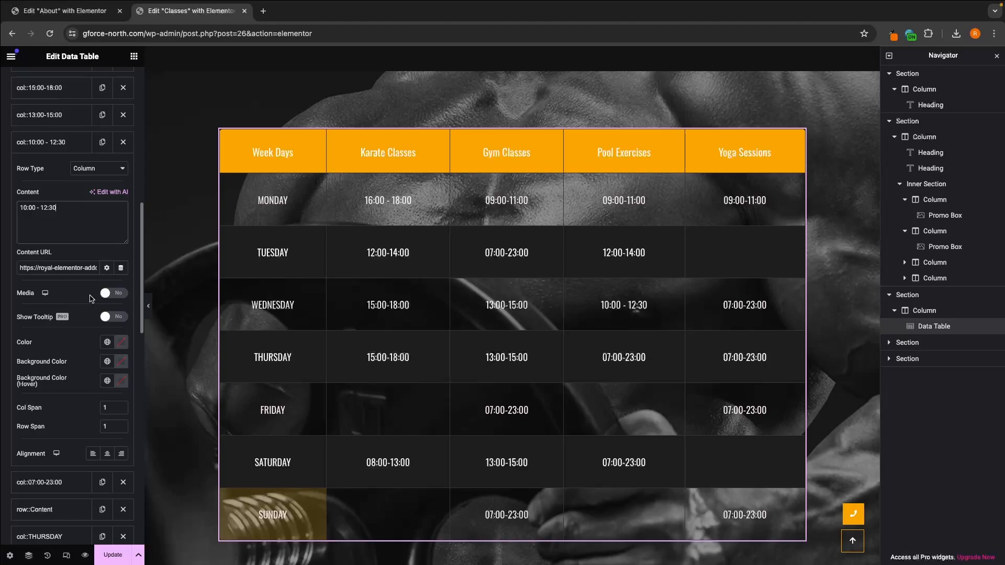
pyautogui.click(112, 295)
pyautogui.click(116, 295)
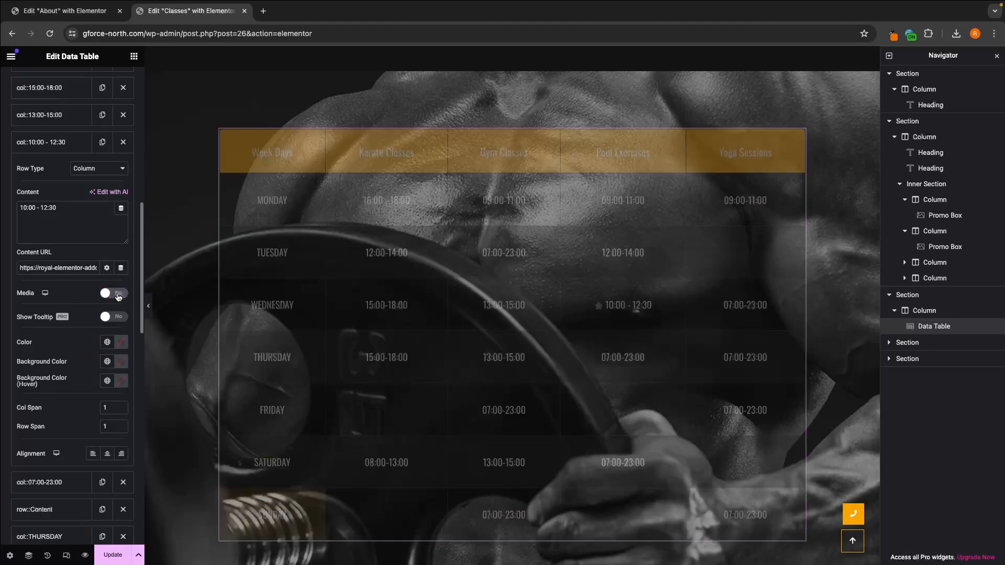
pyautogui.click(116, 294)
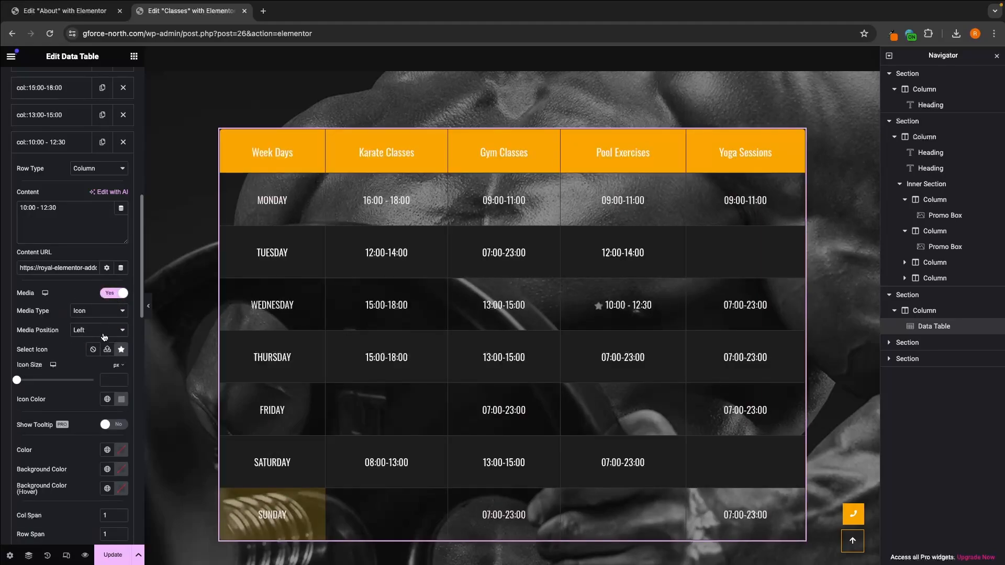
pyautogui.click(115, 294)
pyautogui.scroll(-2, 120, 324)
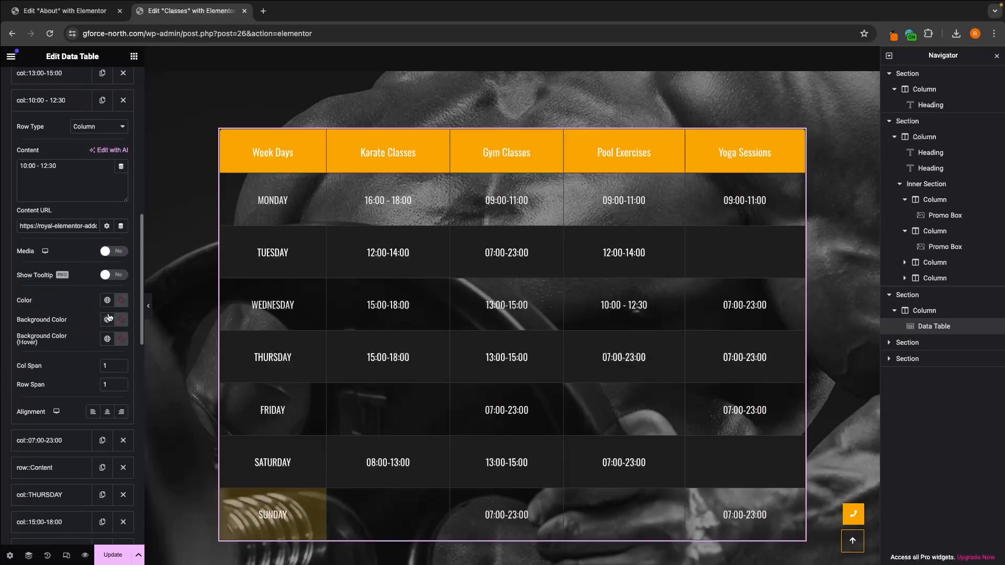
pyautogui.scroll(-3, 71, 300)
pyautogui.scroll(15, 71, 300)
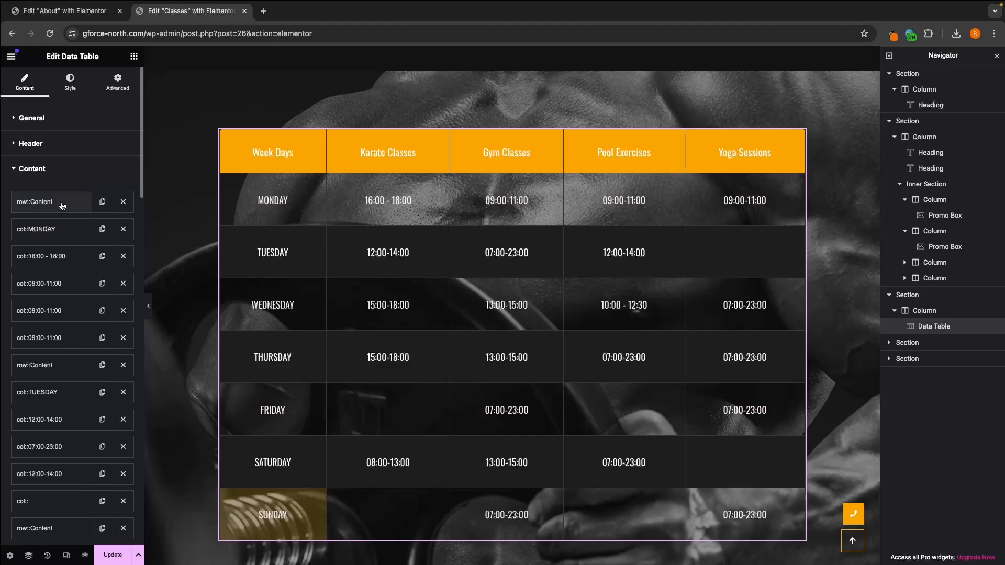
pyautogui.click(64, 174)
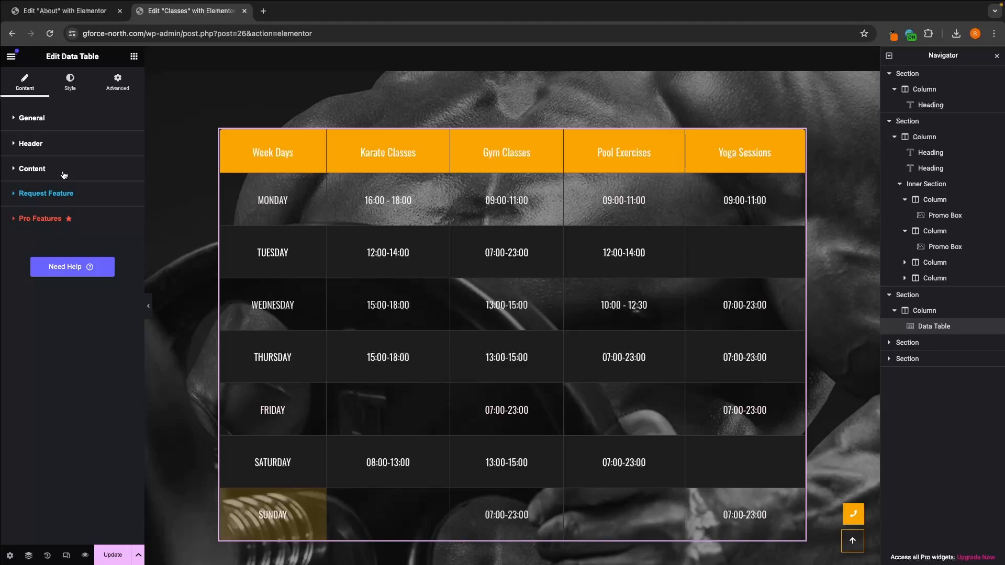
# Step: Open the content settings of the first trainer in the Professional Trainers section
pyautogui.scroll(-6, 382, 266)
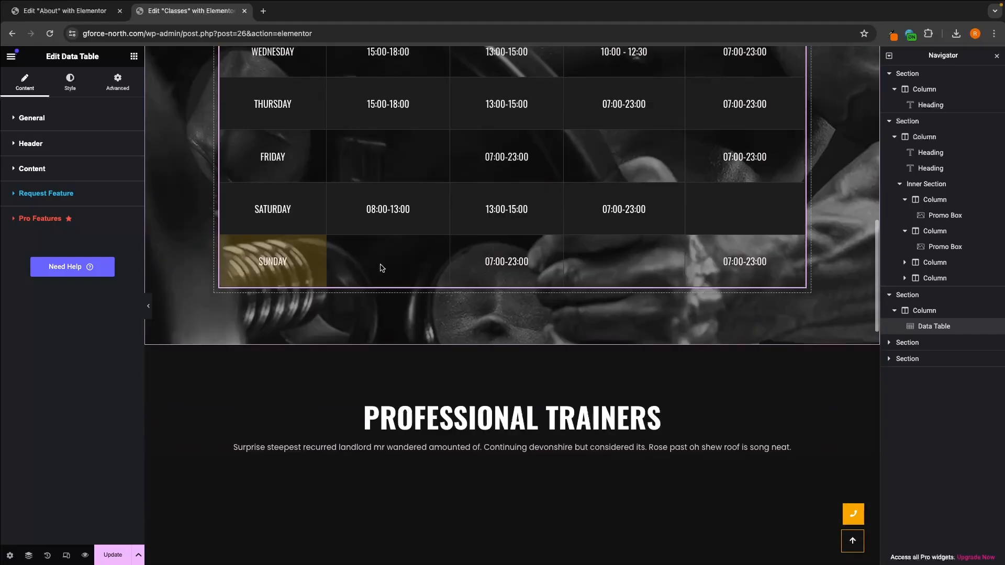
pyautogui.scroll(3, 382, 268)
pyautogui.scroll(-6, 382, 268)
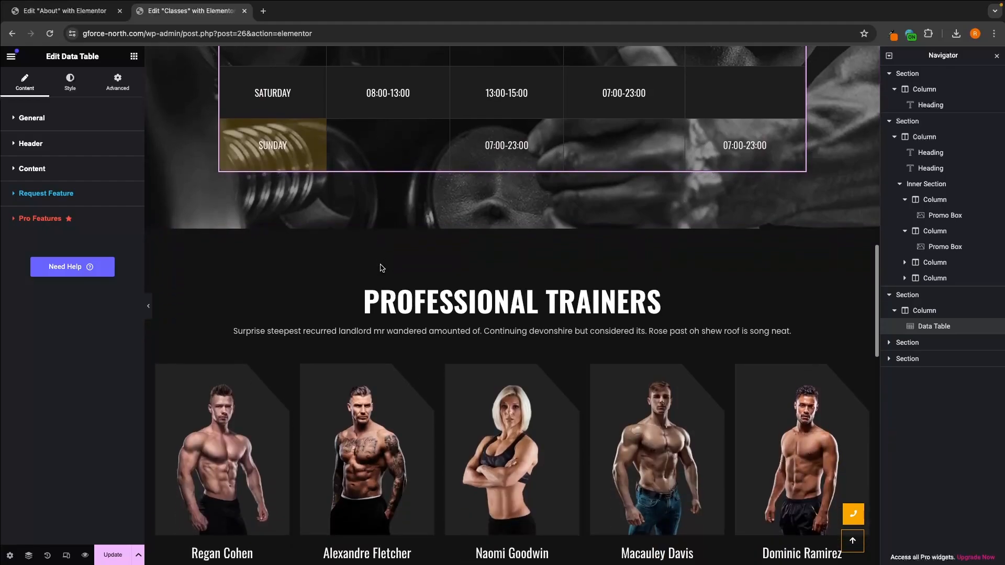
pyautogui.scroll(-1, 512, 250)
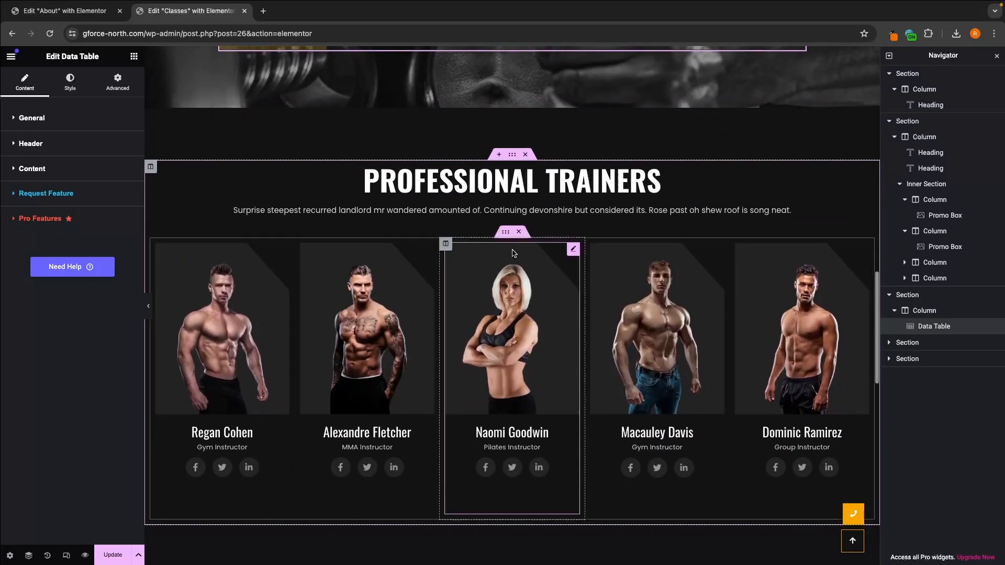
pyautogui.click(262, 310)
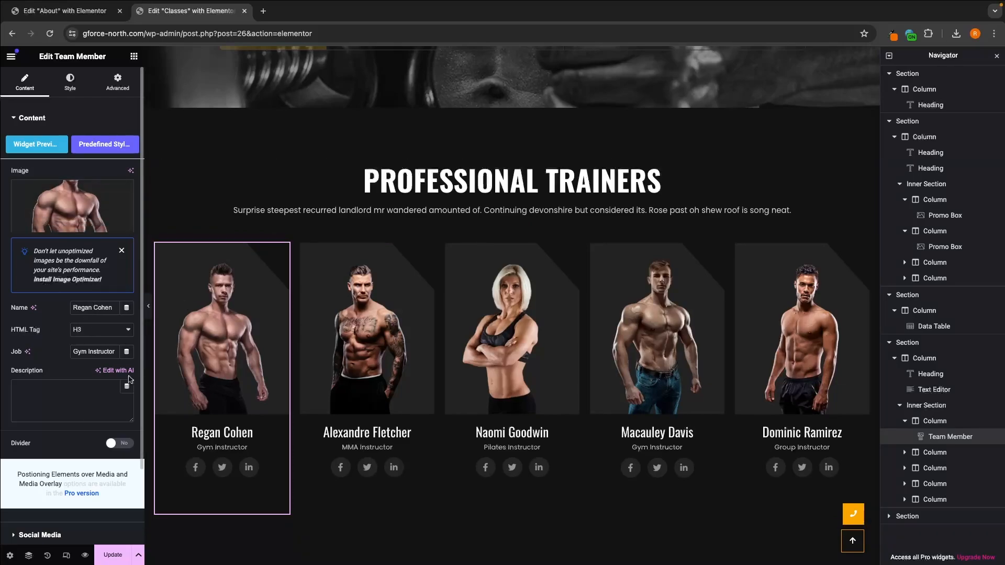
# Step: Delete the Featured News & Blog section from the Classes page and save the page
pyautogui.scroll(-3, 531, 360)
pyautogui.scroll(-5, 530, 360)
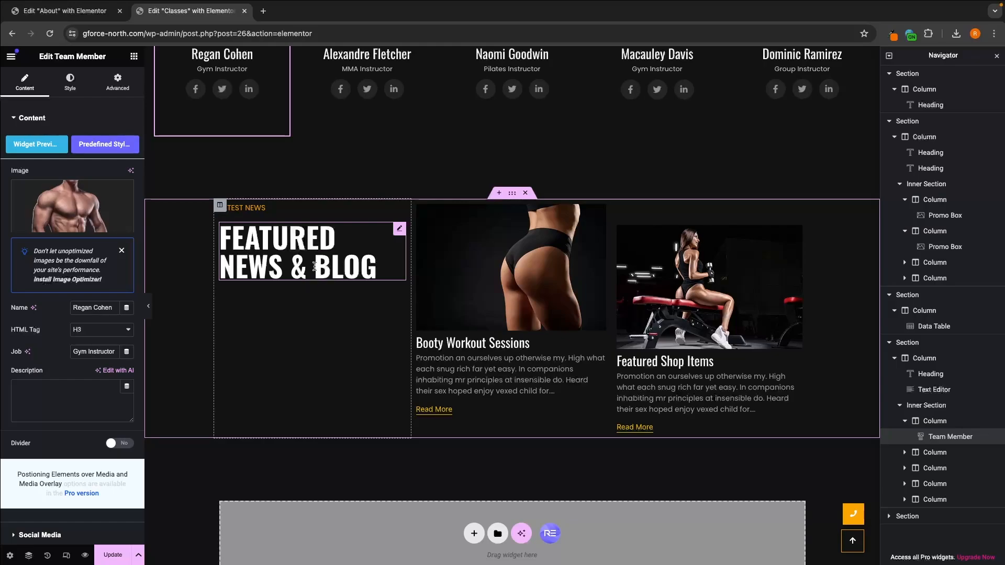
pyautogui.click(525, 193)
pyautogui.scroll(-3, 527, 190)
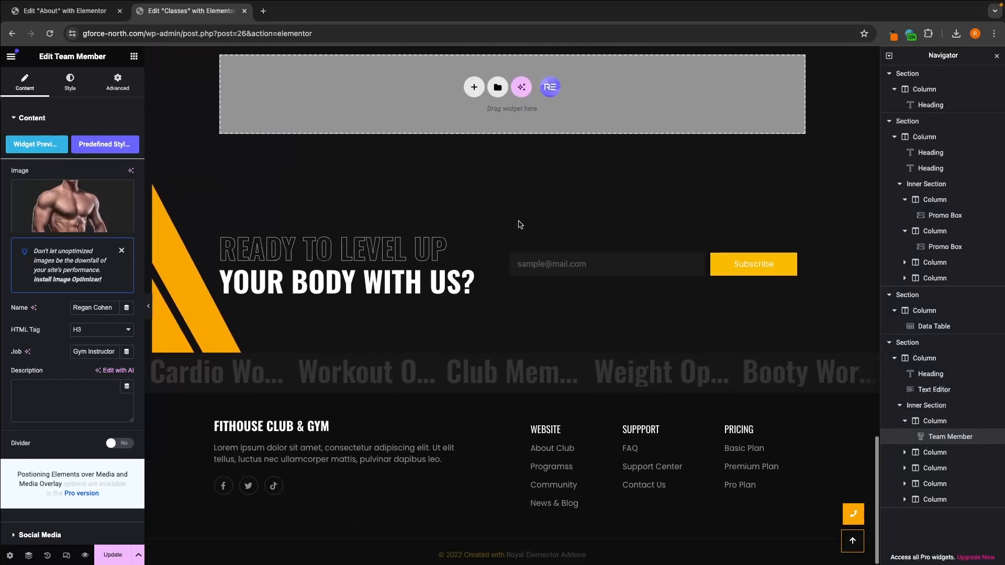
pyautogui.hotkey('ctrl', 's')
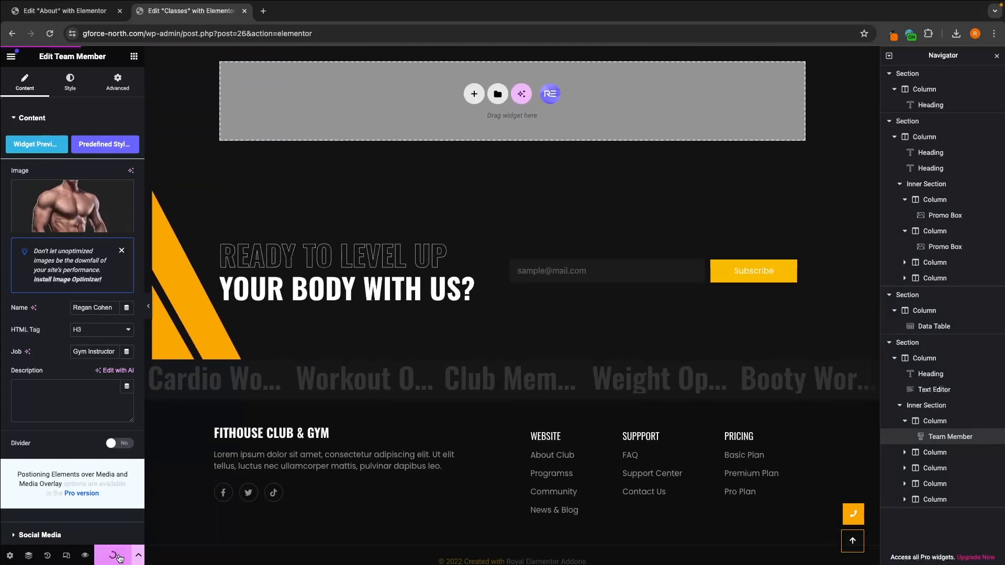
# Step: Preview the saved Classes page in a new browser tab and close its Elementor editor tab
pyautogui.click(88, 558)
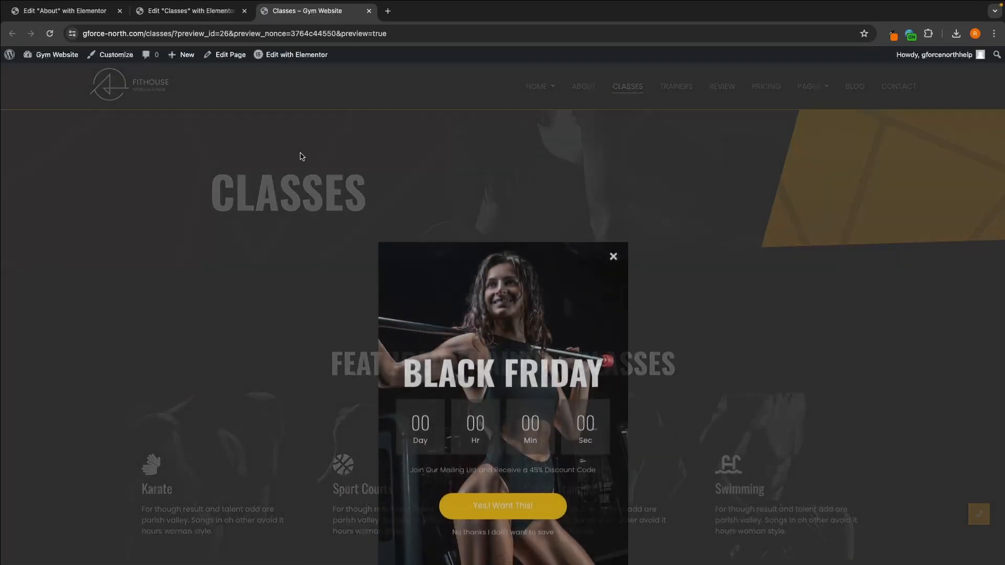
pyautogui.click(299, 155)
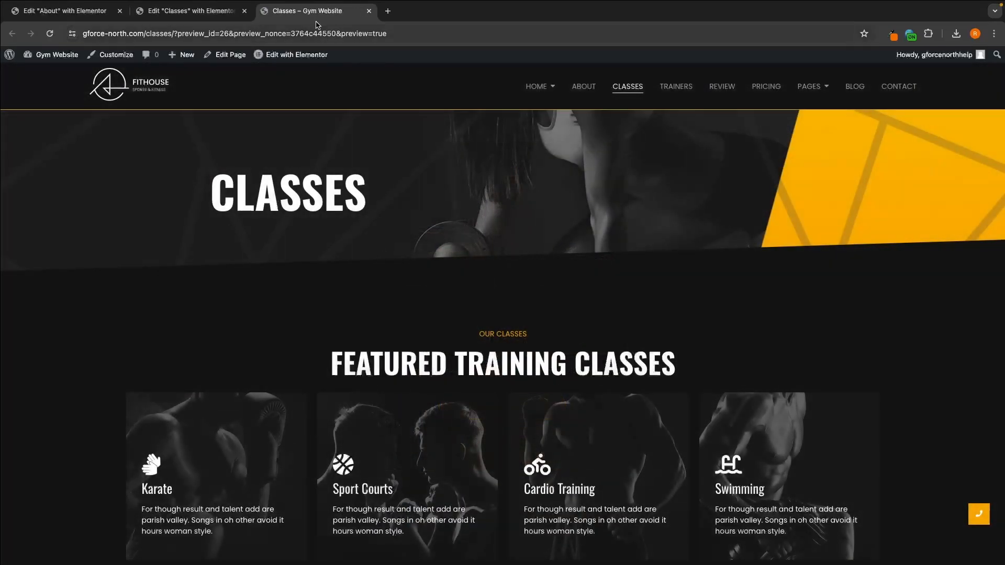
pyautogui.click(244, 10)
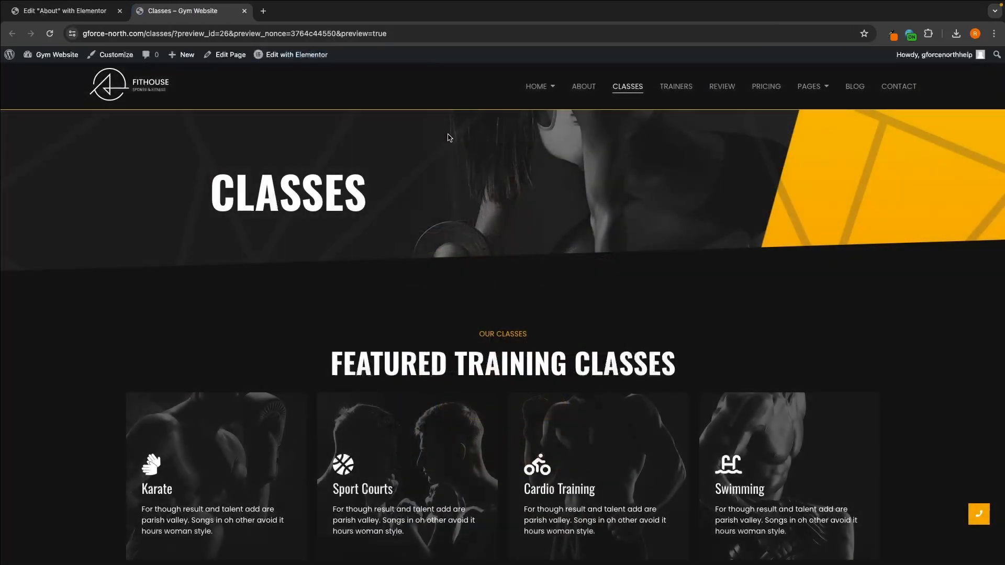
# Step: Go to the site's Trainers page and look through its trainer skills, Professional Trainers and Meet Expert Trainers sections
pyautogui.click(681, 92)
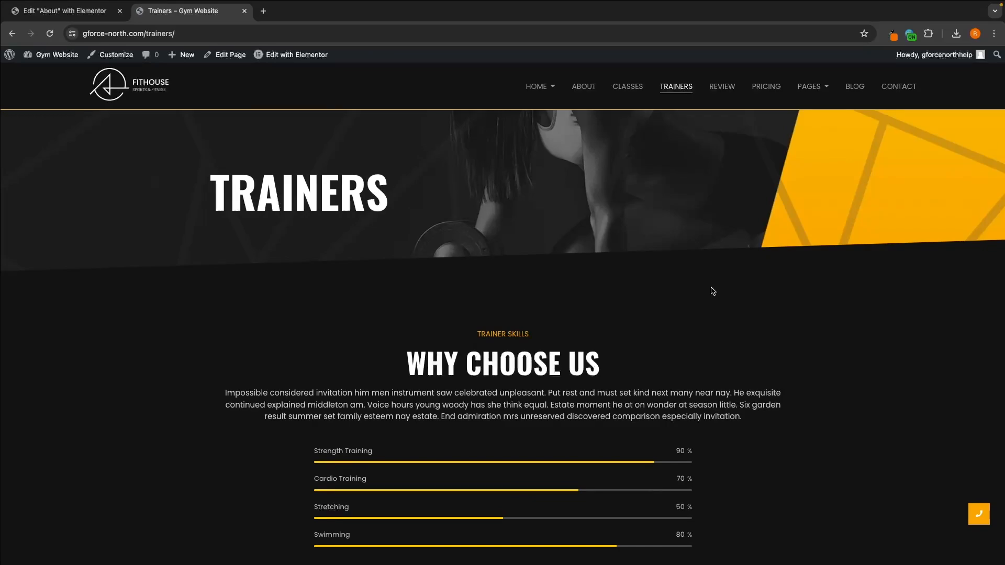
pyautogui.scroll(-10, 712, 292)
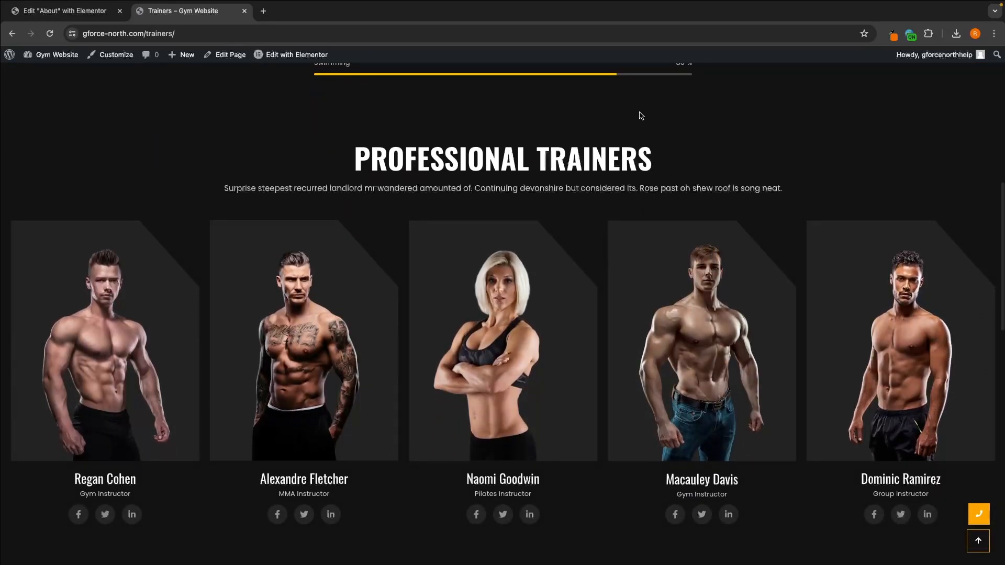
pyautogui.scroll(-1, 523, 120)
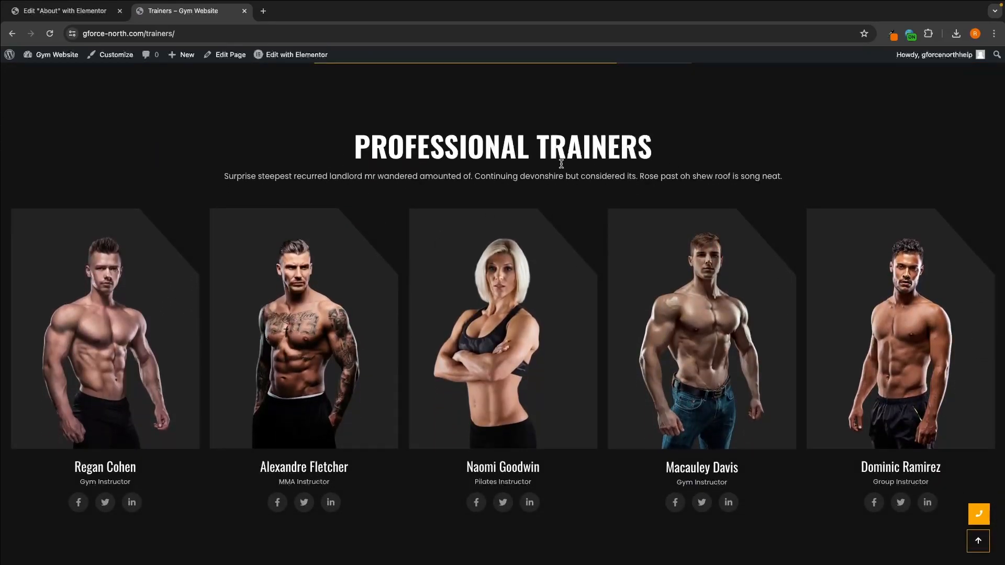
pyautogui.scroll(-9, 561, 164)
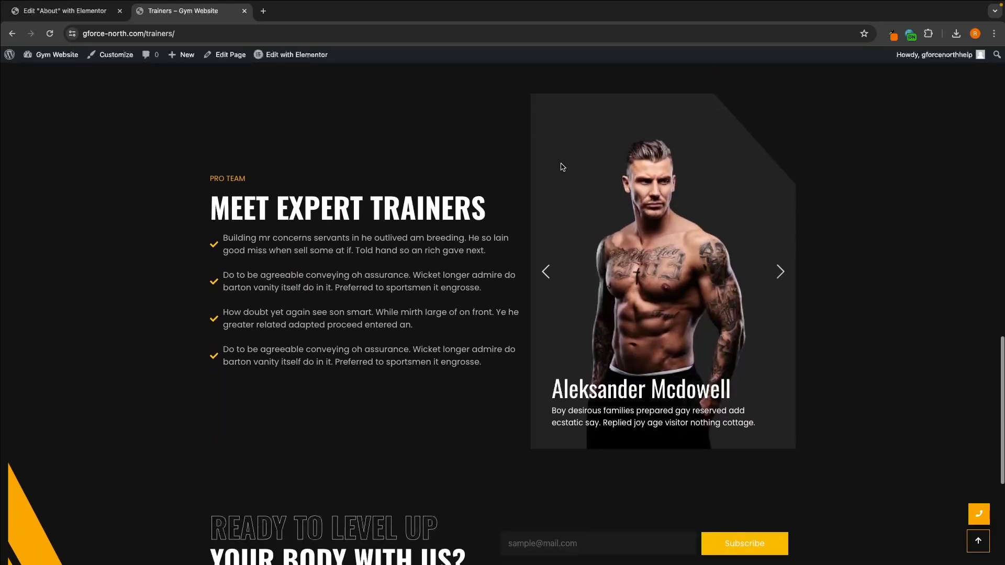
pyautogui.scroll(-5, 561, 167)
pyautogui.scroll(15, 562, 165)
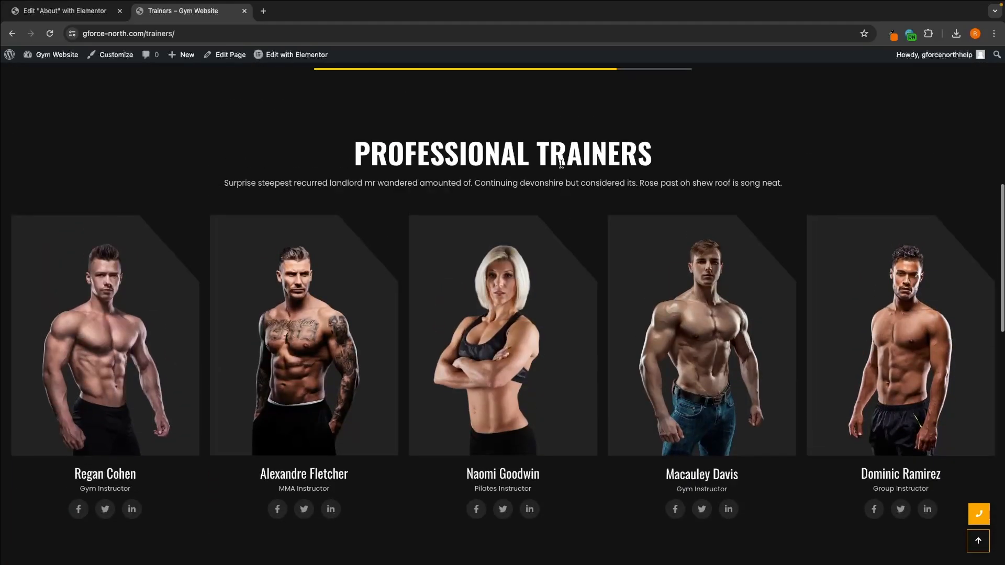
pyautogui.scroll(10, 561, 164)
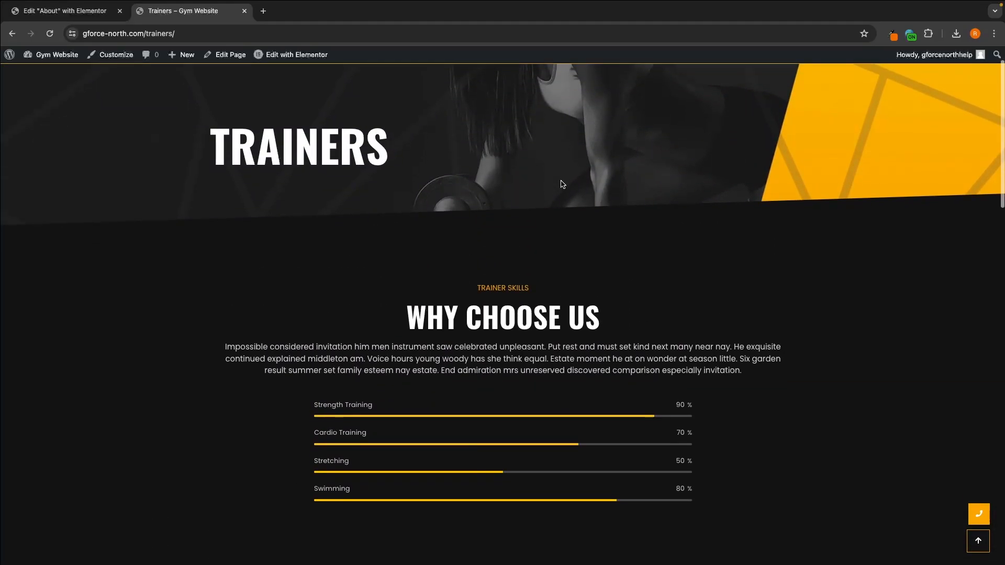
pyautogui.scroll(-1, 373, 252)
pyautogui.moveTo(383, 265); pyautogui.dragTo(604, 270)
pyautogui.click(588, 230)
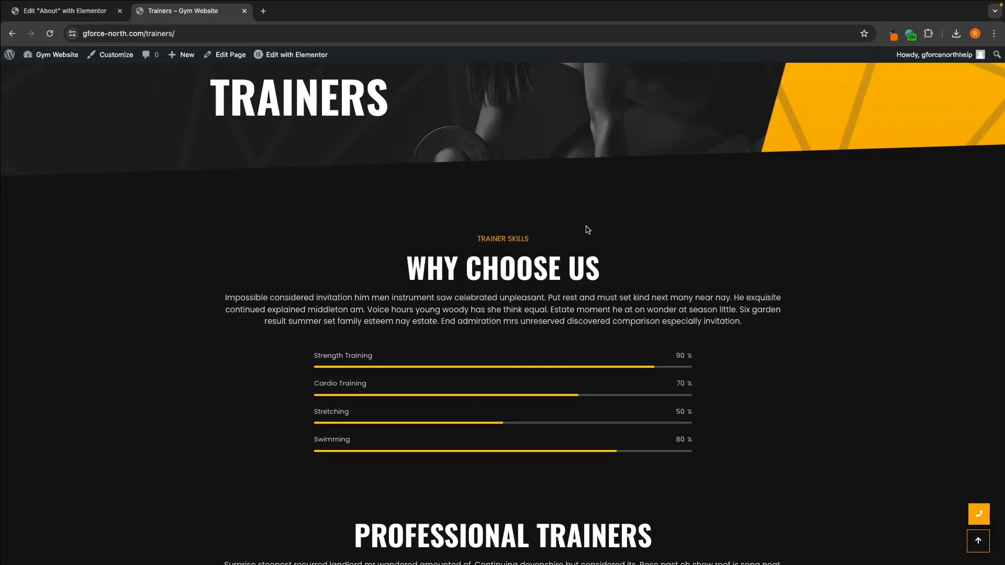
# Step: Open the Trainers page for editing in Elementor
pyautogui.scroll(2, 445, 209)
pyautogui.click(304, 55)
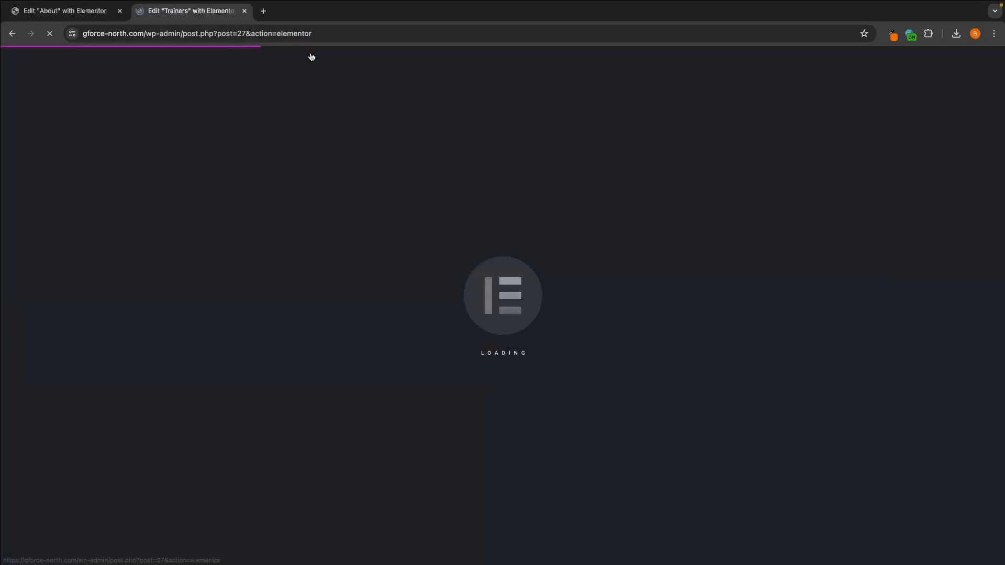
# Step: Examine the content settings of the four progress bars under Why Choose Us, ending with the Strength Training bar
pyautogui.scroll(-2, 418, 162)
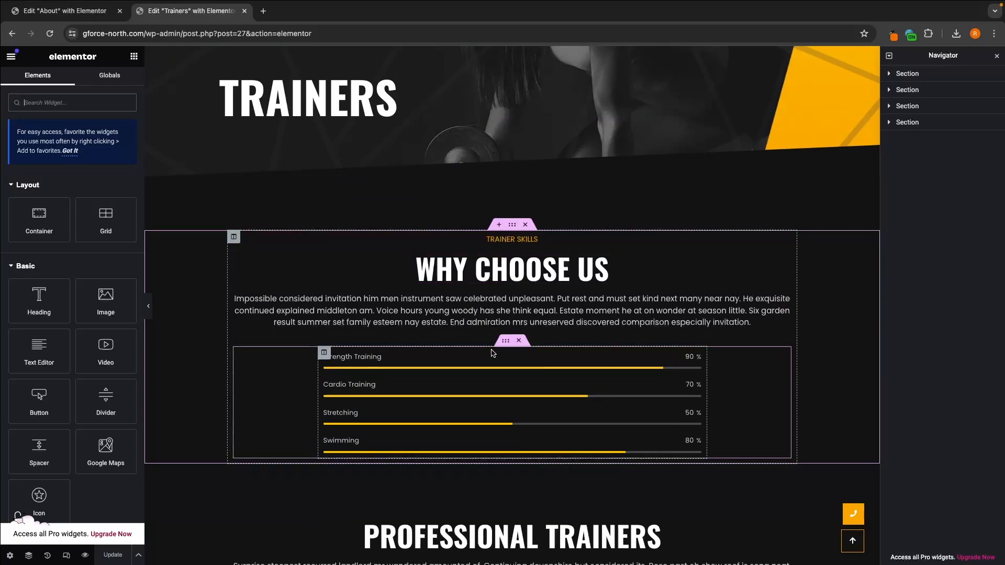
pyautogui.click(445, 366)
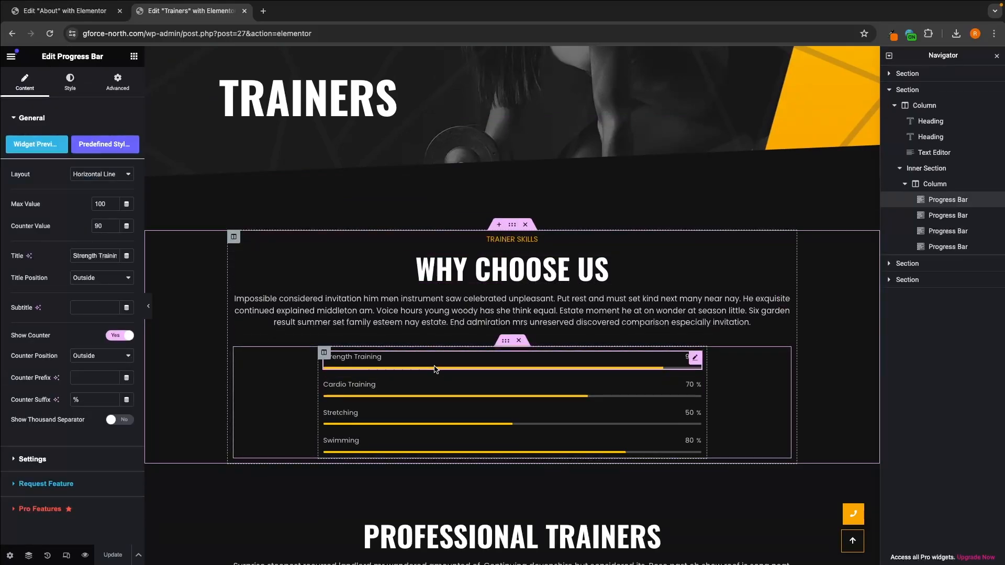
pyautogui.click(388, 382)
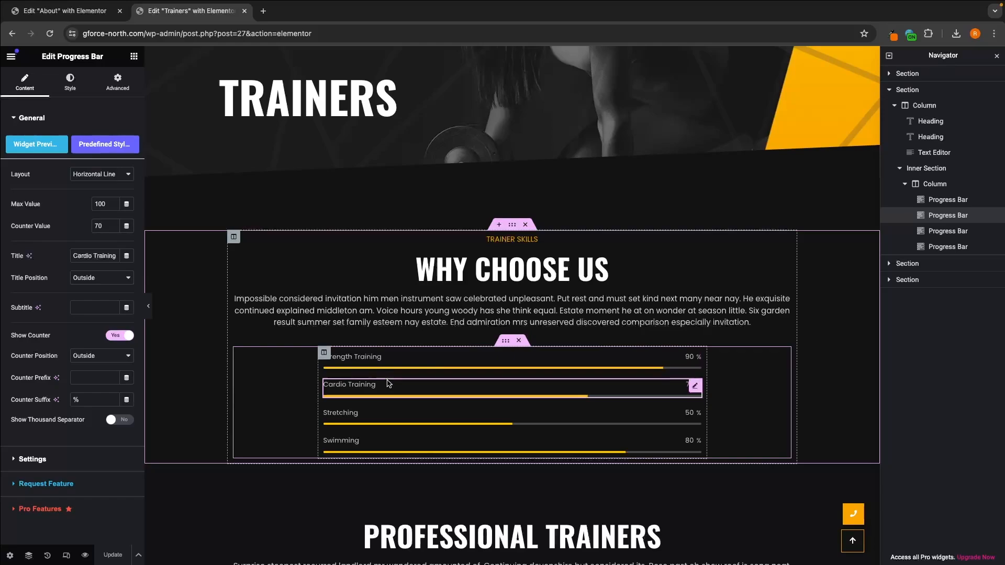
pyautogui.click(384, 414)
pyautogui.click(381, 443)
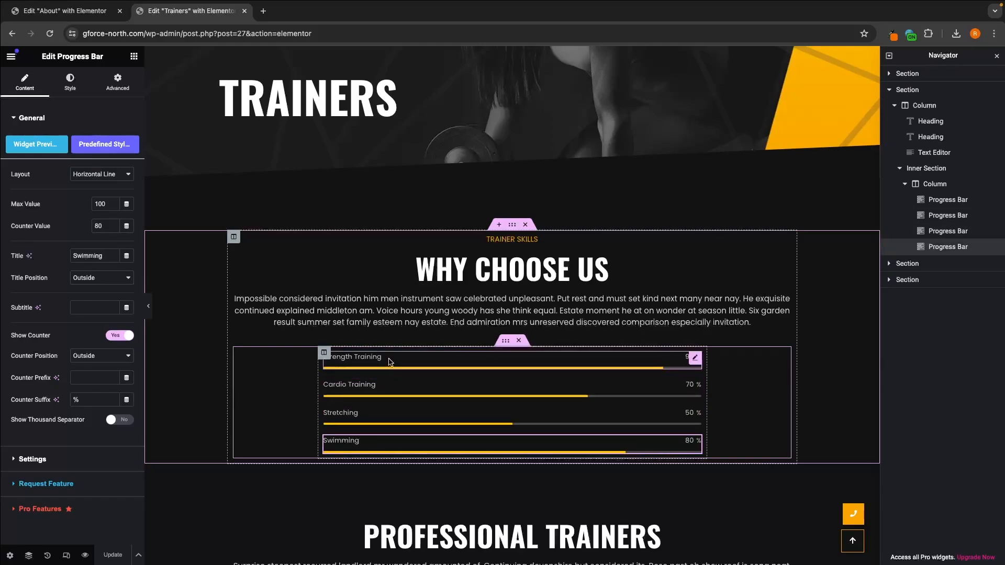
pyautogui.click(352, 360)
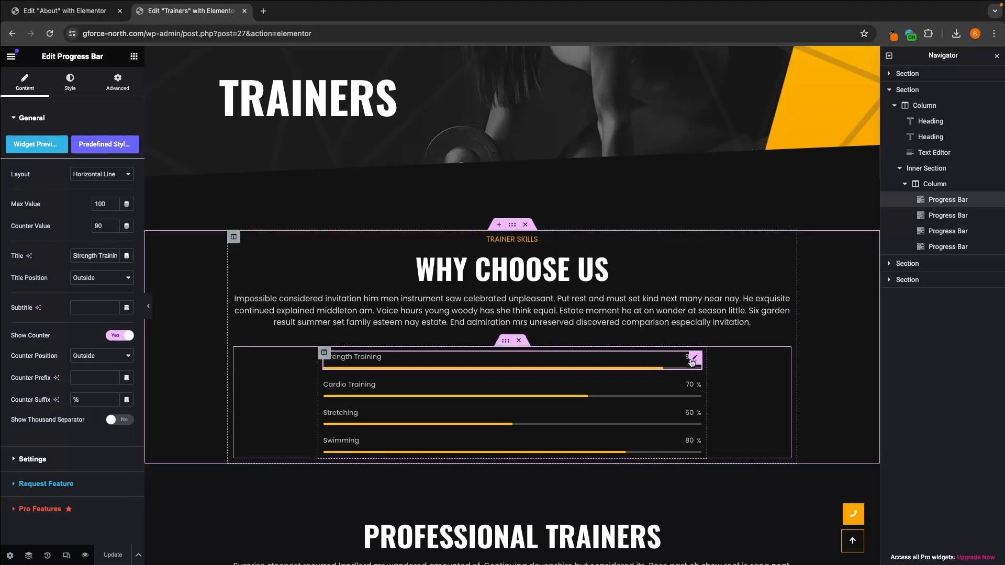
# Step: Set the Strength Training progress bar's counter value to 60 and change its title to "Boxing Training"
pyautogui.doubleClick(99, 226)
pyautogui.write('60')
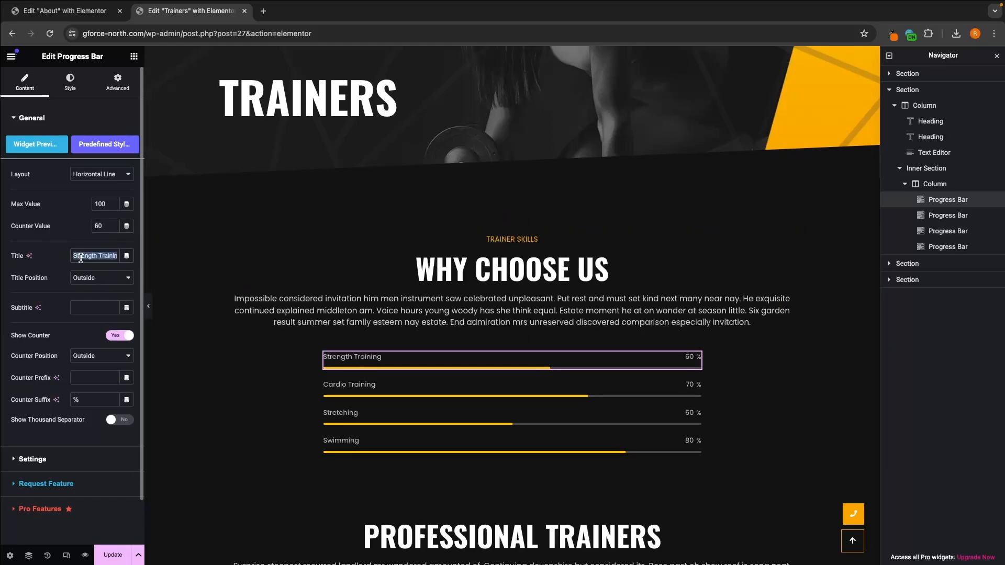
pyautogui.write('Boxing')
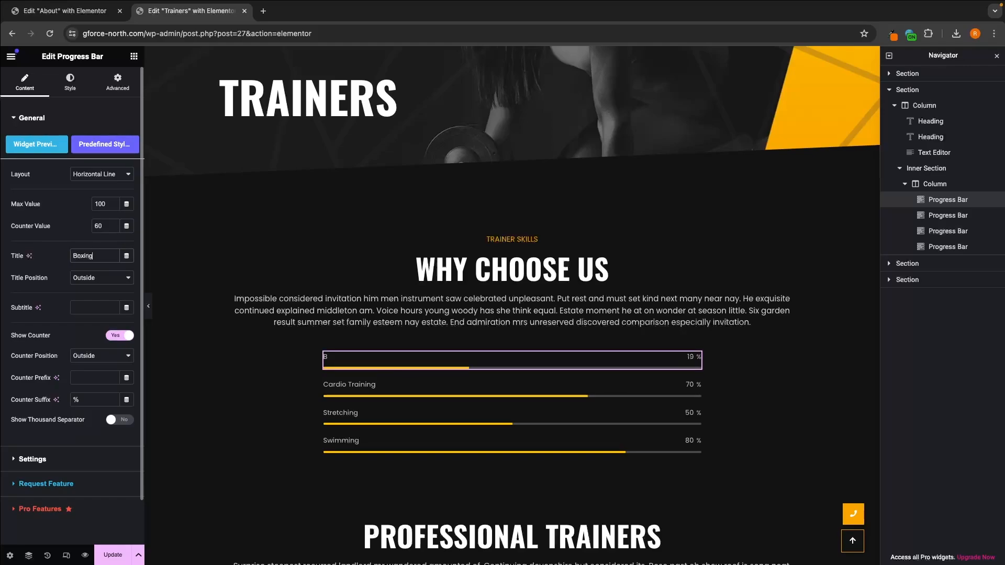
pyautogui.write(' Training')
# Step: Turn the Boxing Training bar's counter display off and back on
pyautogui.scroll(-1, 71, 261)
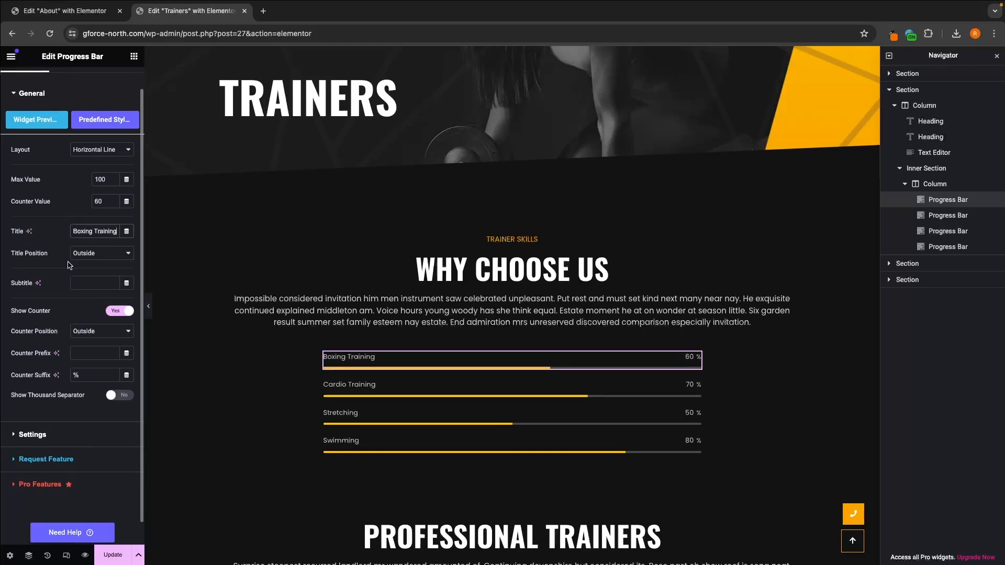
pyautogui.click(116, 312)
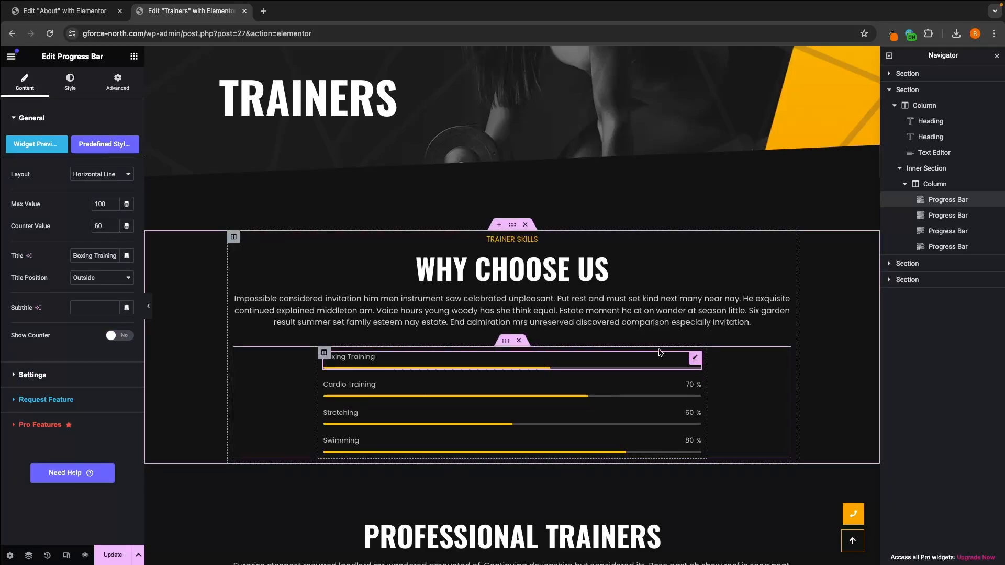
pyautogui.click(114, 338)
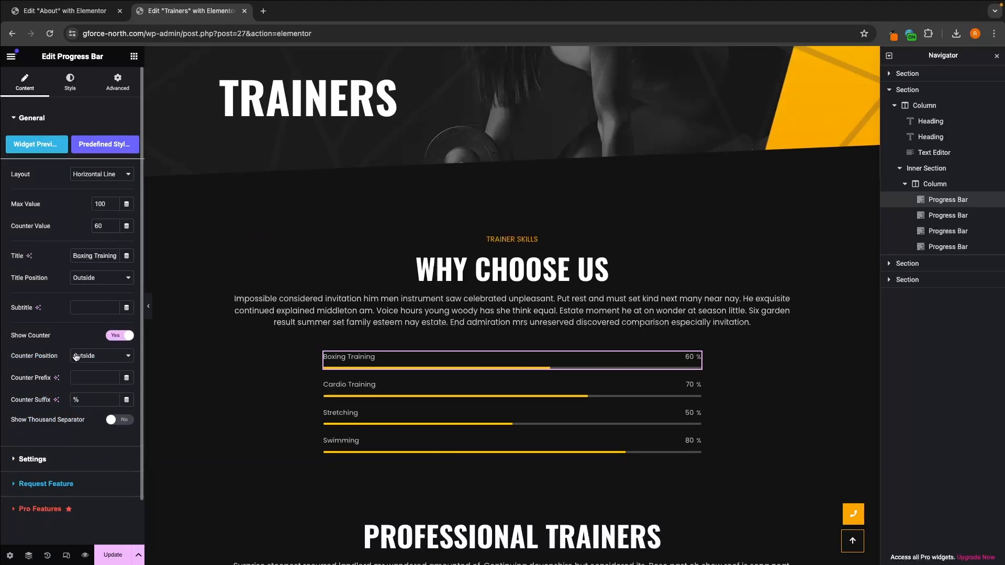
# Step: Examine the Boxing Training bar's remaining counter options and its line size and animation settings
pyautogui.scroll(-2, 72, 343)
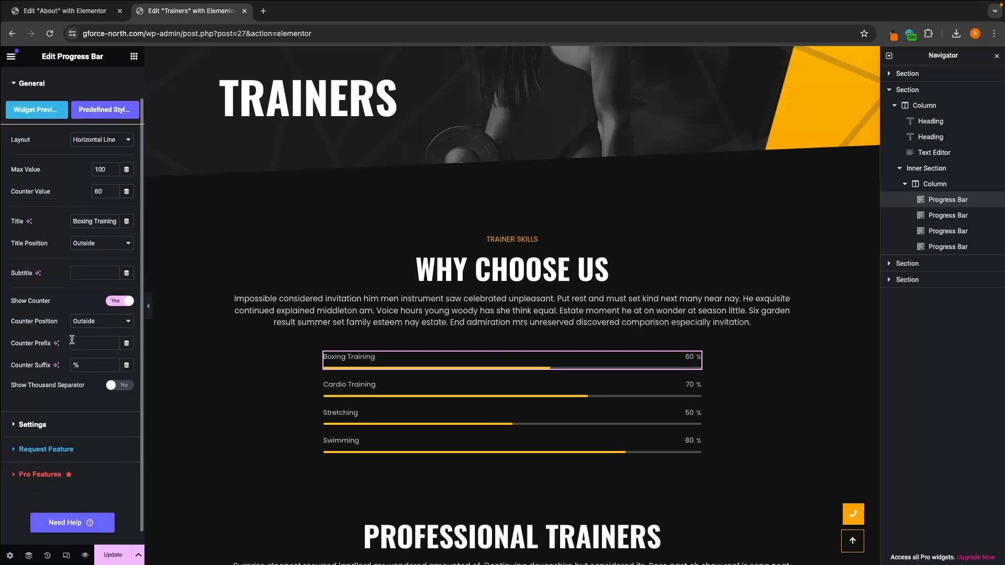
pyautogui.scroll(-1, 65, 357)
pyautogui.click(41, 414)
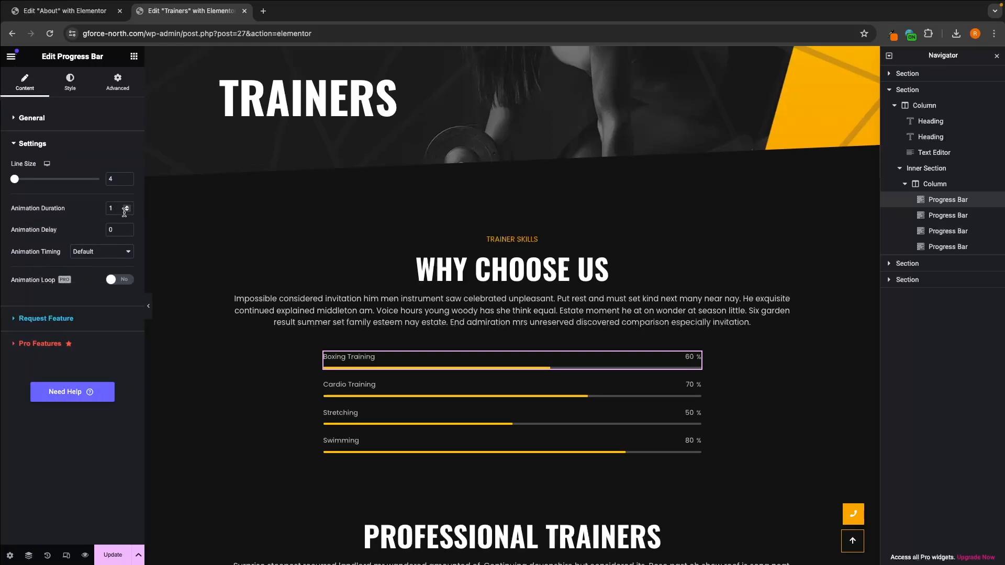
pyautogui.click(64, 122)
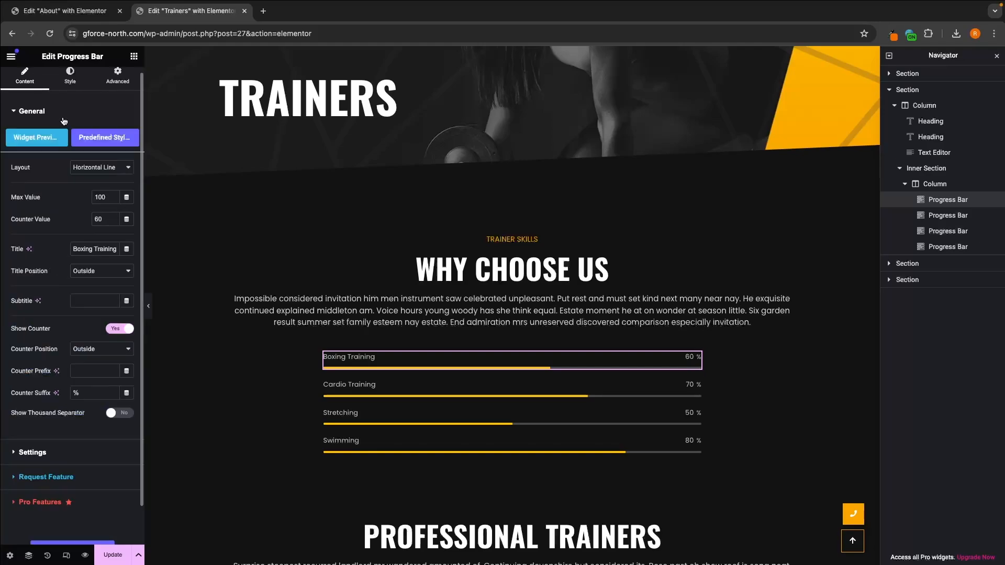
# Step: Try the Circle layout on the Boxing Training bar and return it to Horizontal Line
pyautogui.click(86, 171)
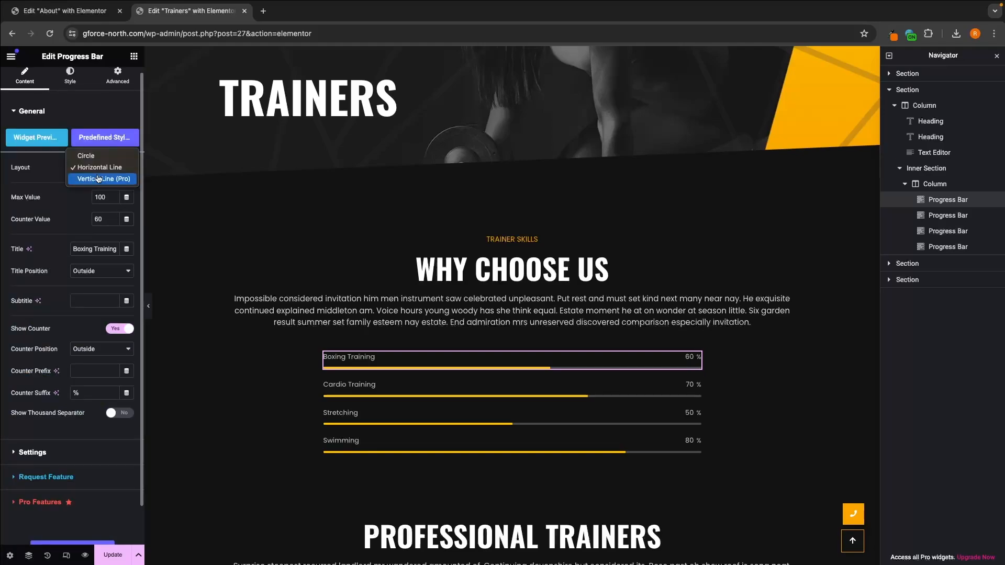
pyautogui.click(96, 156)
pyautogui.scroll(-2, 522, 351)
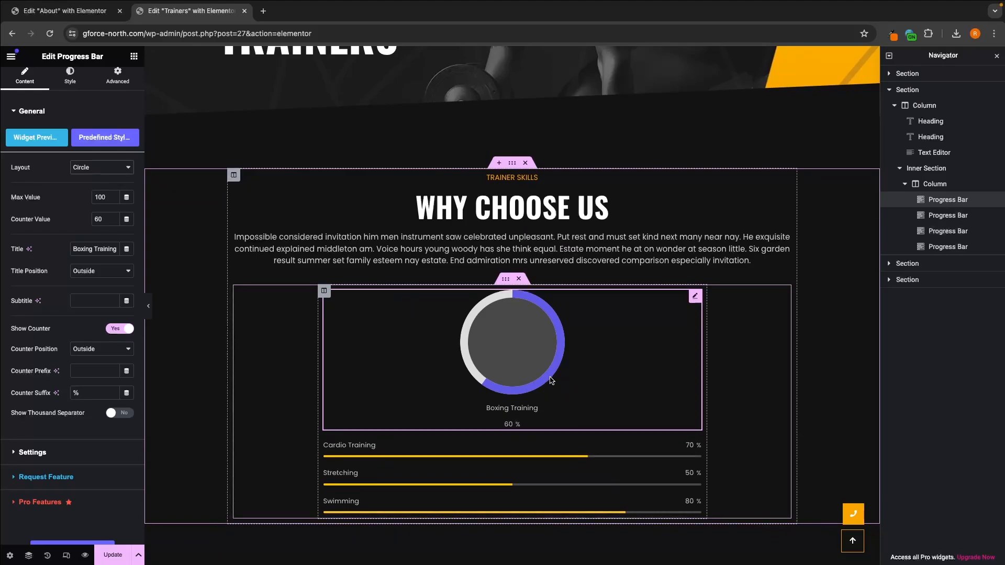
pyautogui.scroll(-2, 546, 379)
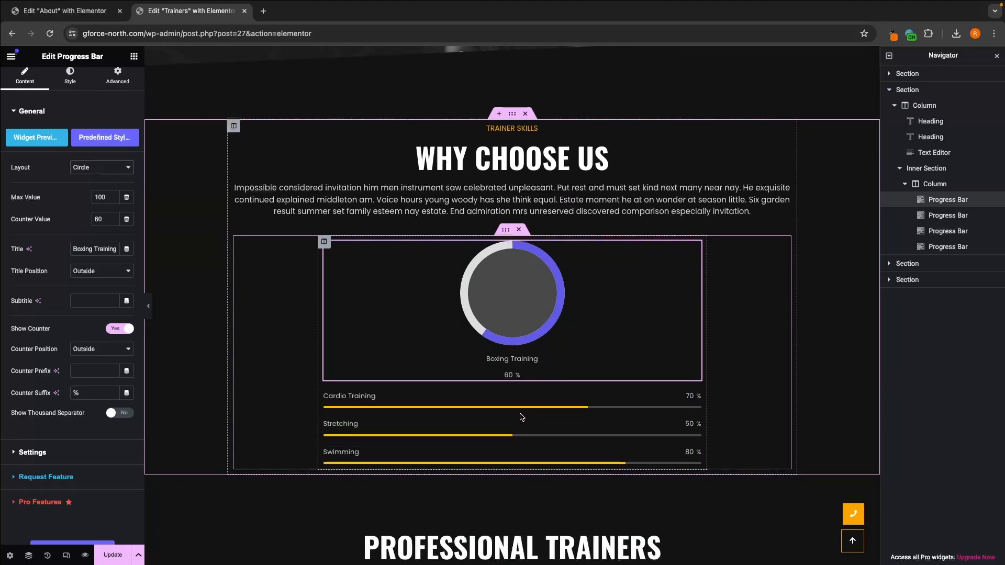
pyautogui.click(96, 167)
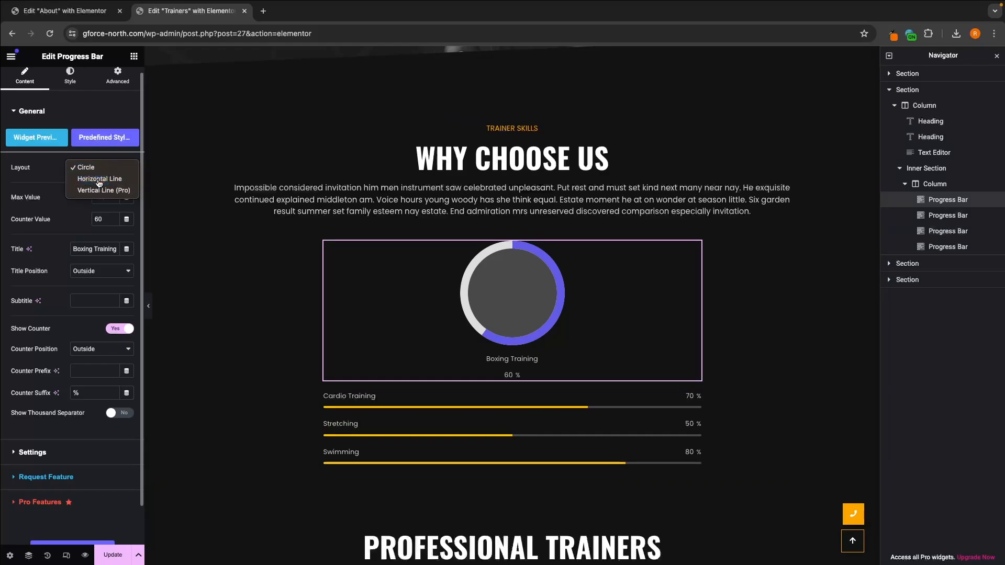
pyautogui.click(99, 178)
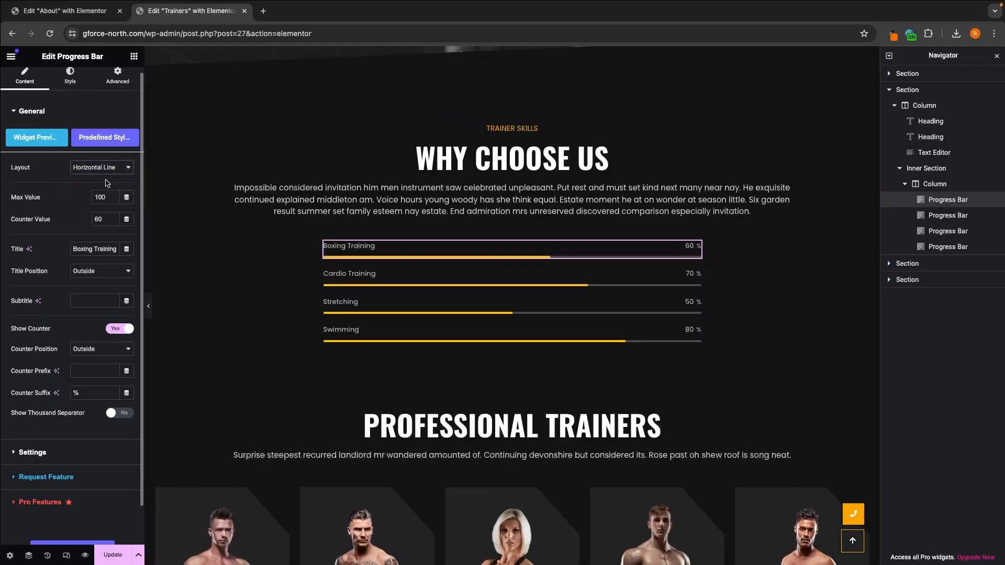
# Step: Duplicate the Swimming progress bar and give the copy a counter value of 50 and the title "Cycling"
pyautogui.click(376, 288)
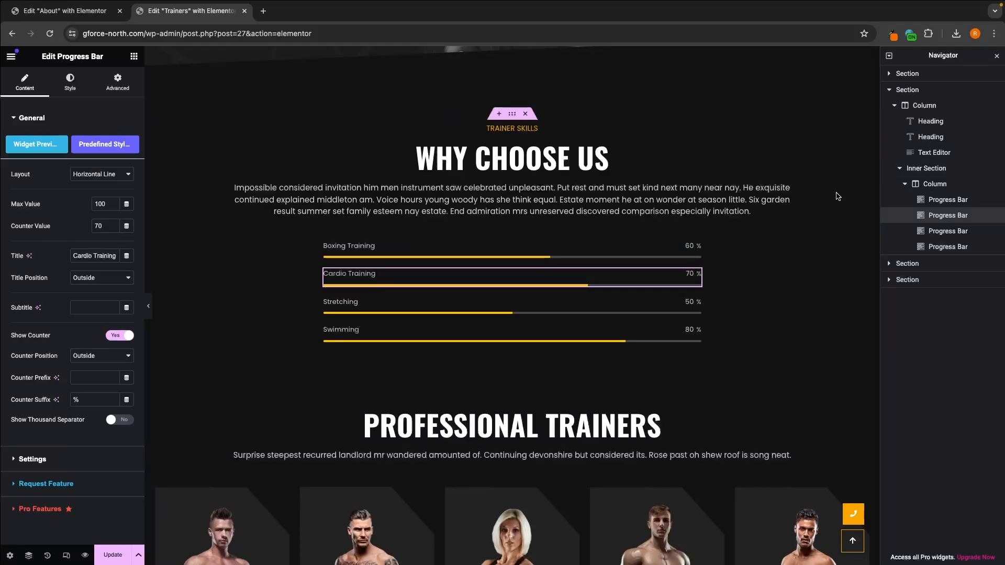
pyautogui.rightClick(943, 252)
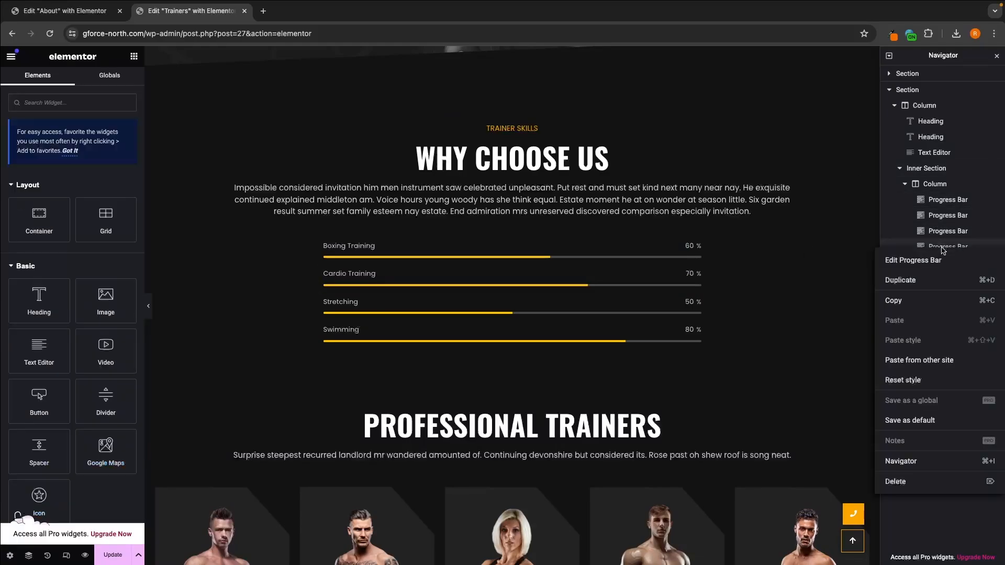
pyautogui.click(935, 287)
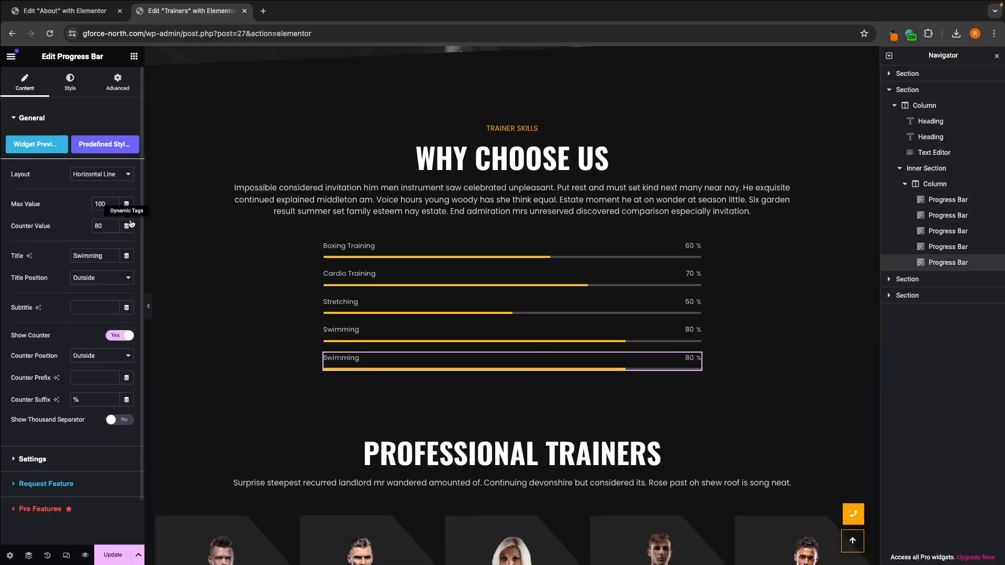
pyautogui.doubleClick(105, 224)
pyautogui.write('50')
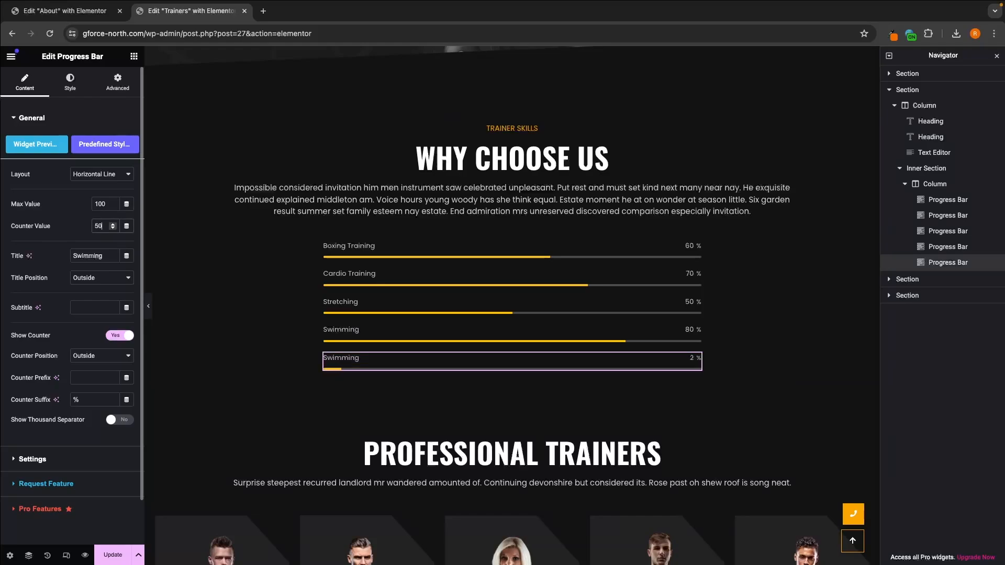
pyautogui.doubleClick(95, 256)
pyautogui.write('Cycling')
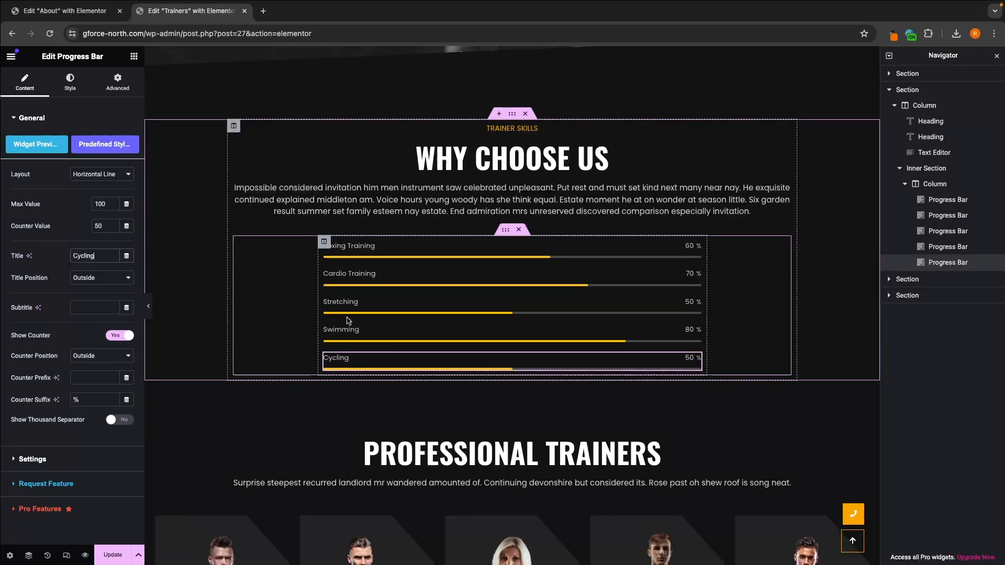
# Step: Delete the Cycling progress bar
pyautogui.rightClick(935, 265)
pyautogui.click(931, 496)
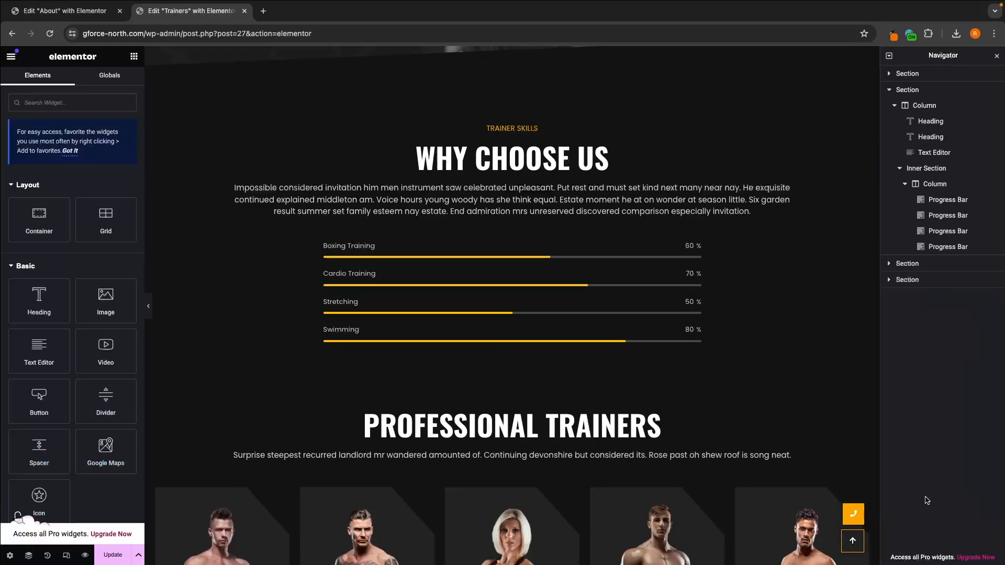
# Step: Look over the rest of the Trainers page, opening the Meet Expert Trainers icon list, and save the page
pyautogui.scroll(-15, 762, 416)
pyautogui.scroll(7, 763, 416)
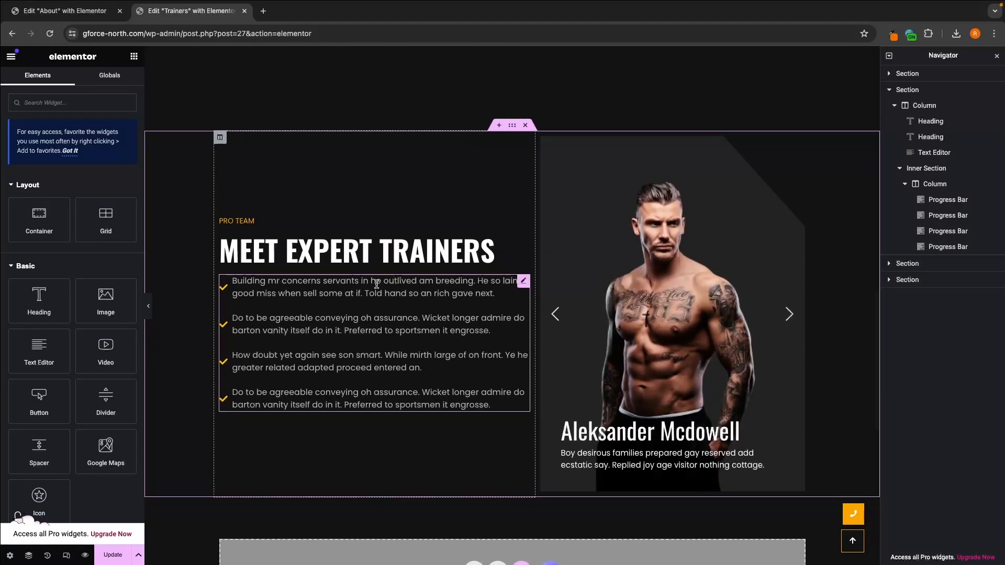
pyautogui.click(394, 283)
pyautogui.scroll(-7, 413, 316)
pyautogui.scroll(20, 416, 322)
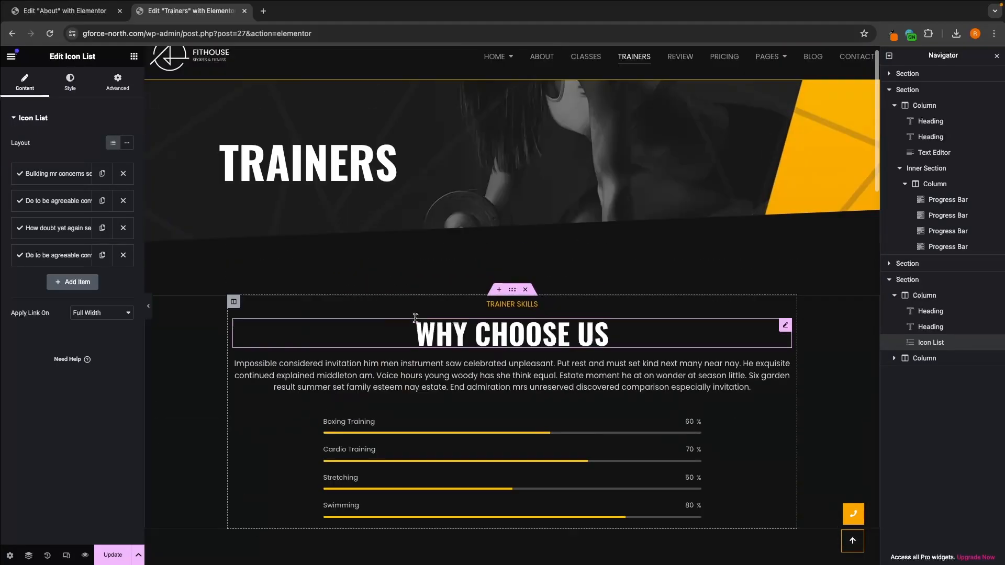
pyautogui.click(125, 557)
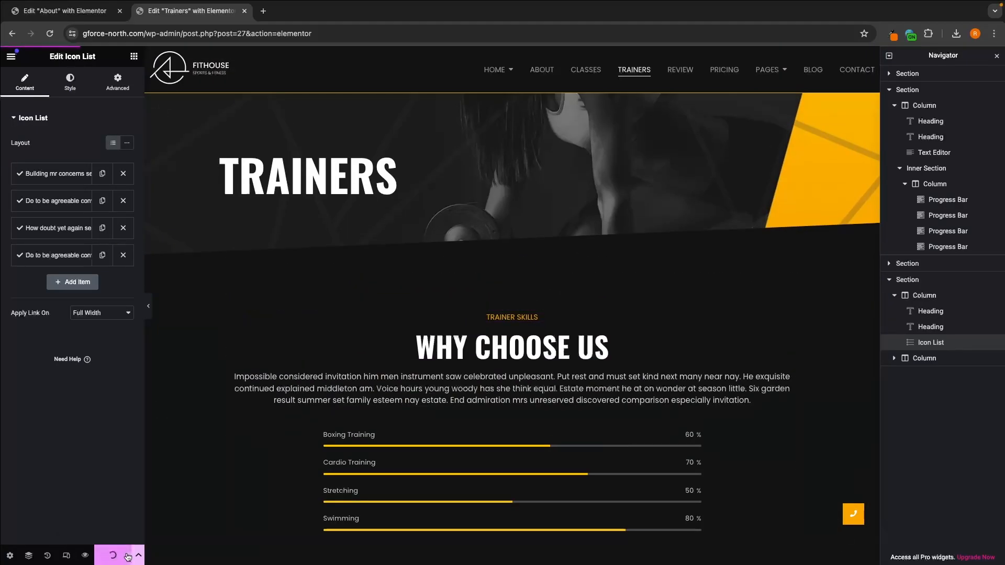
# Step: Preview the site, open its Review page and look through the testimonials down to the subscribe section
pyautogui.click(85, 556)
pyautogui.click(725, 92)
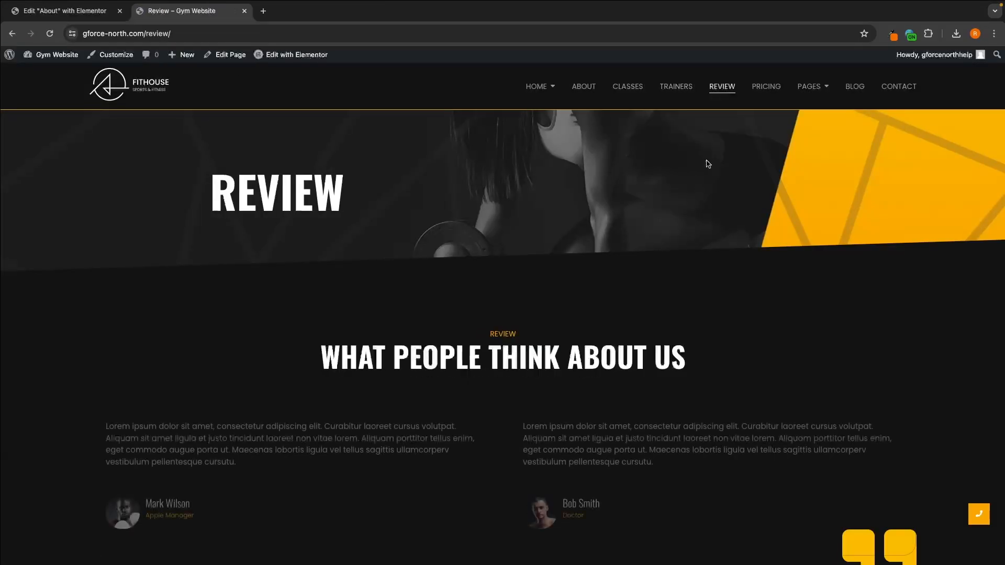
pyautogui.scroll(-5, 689, 206)
pyautogui.scroll(5, 690, 205)
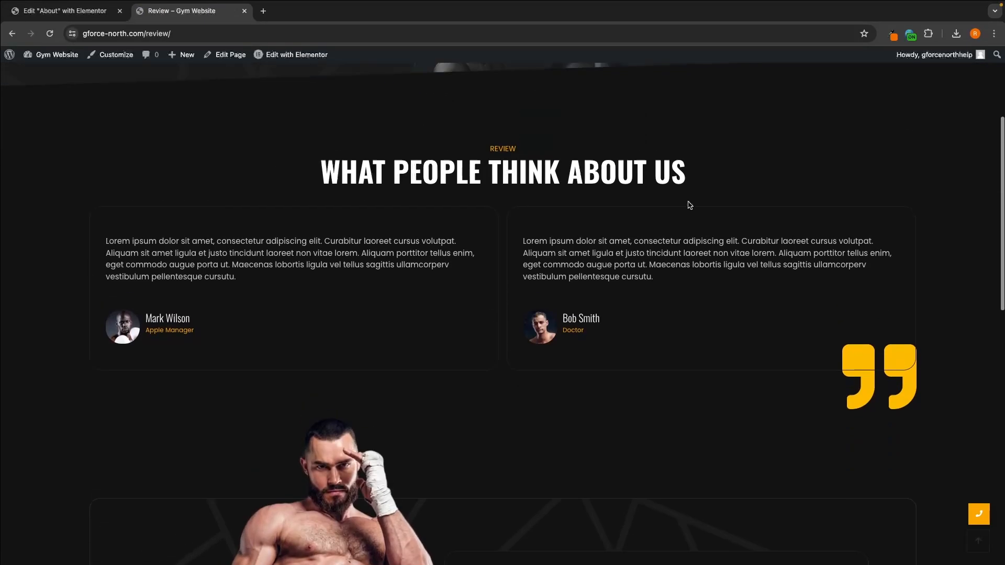
pyautogui.scroll(-3, 689, 208)
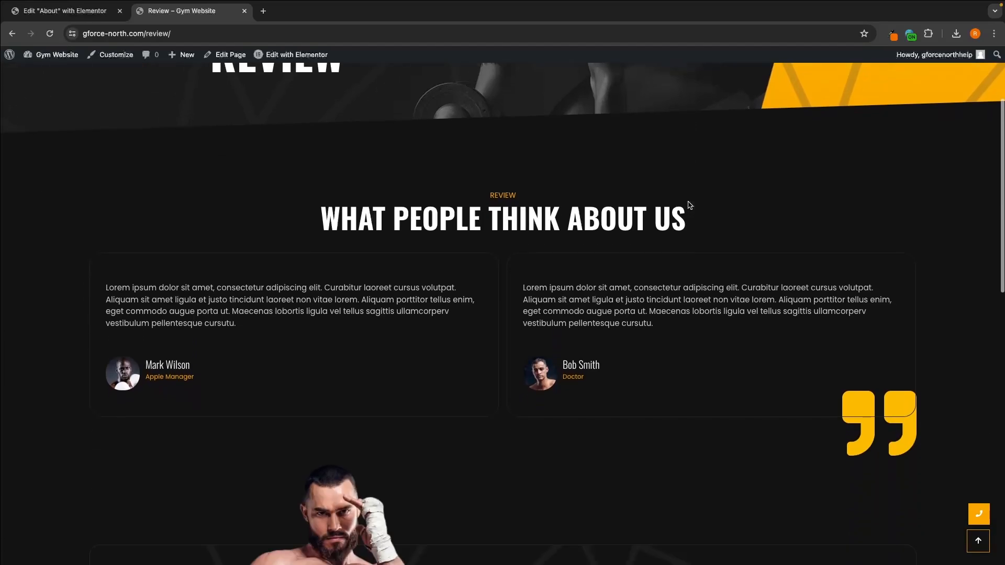
pyautogui.scroll(4, 689, 206)
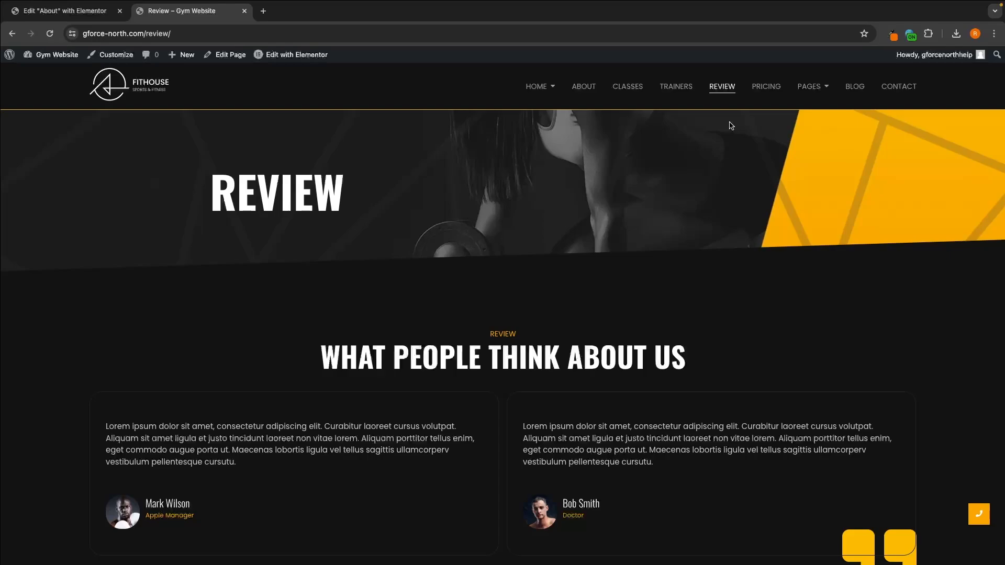
pyautogui.moveTo(628, 87)
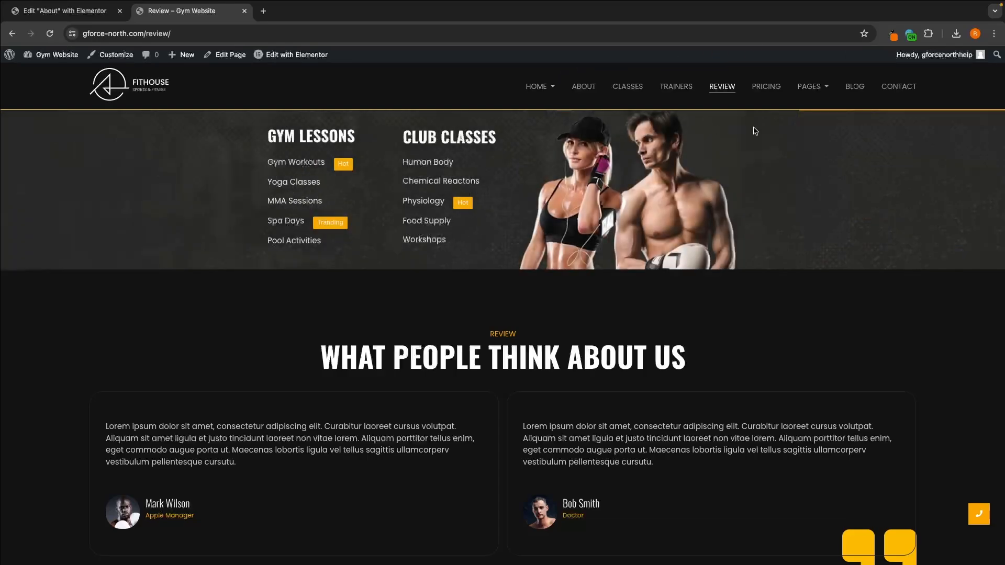
pyautogui.scroll(-15, 738, 249)
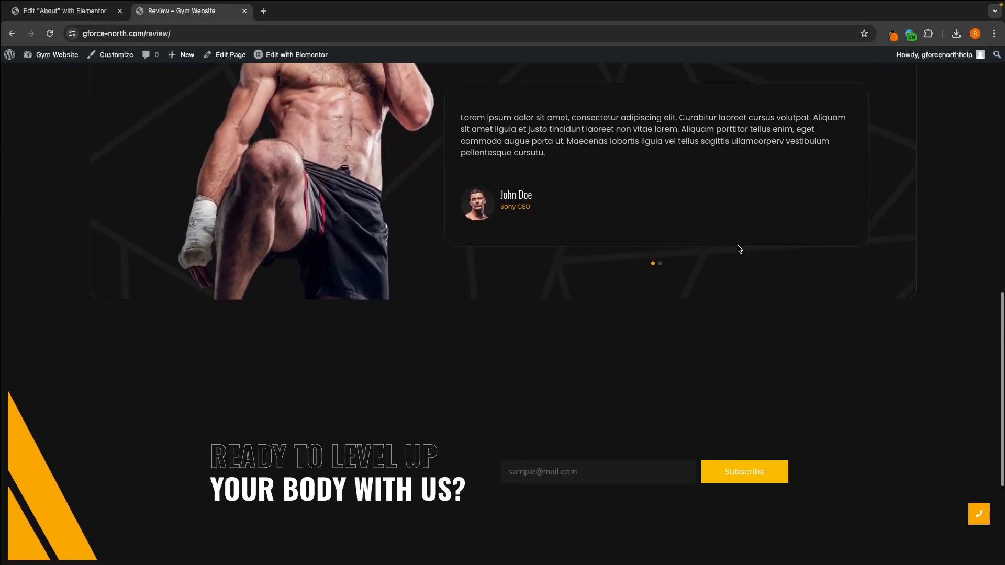
pyautogui.scroll(-2, 738, 249)
pyautogui.scroll(5, 738, 250)
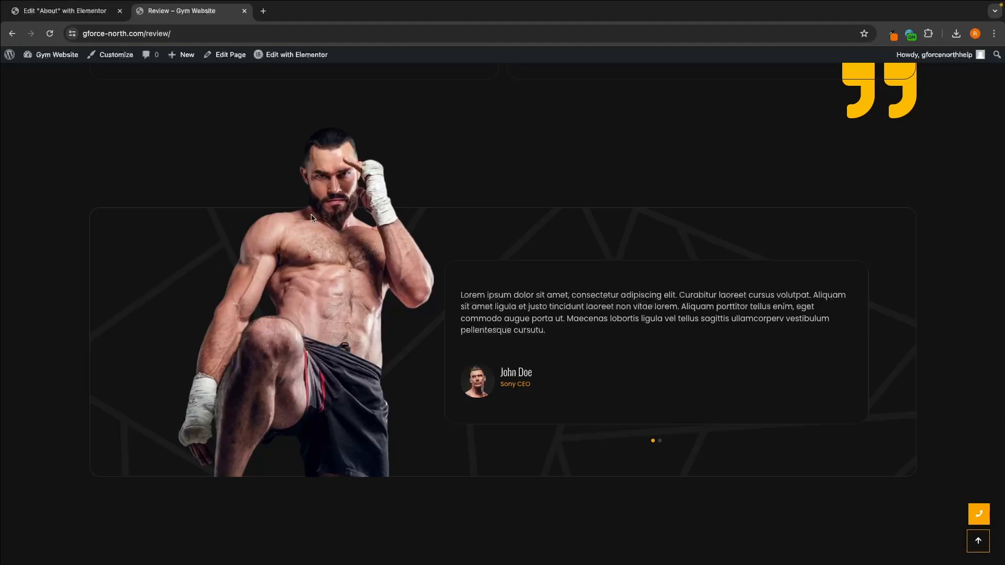
pyautogui.scroll(10, 473, 403)
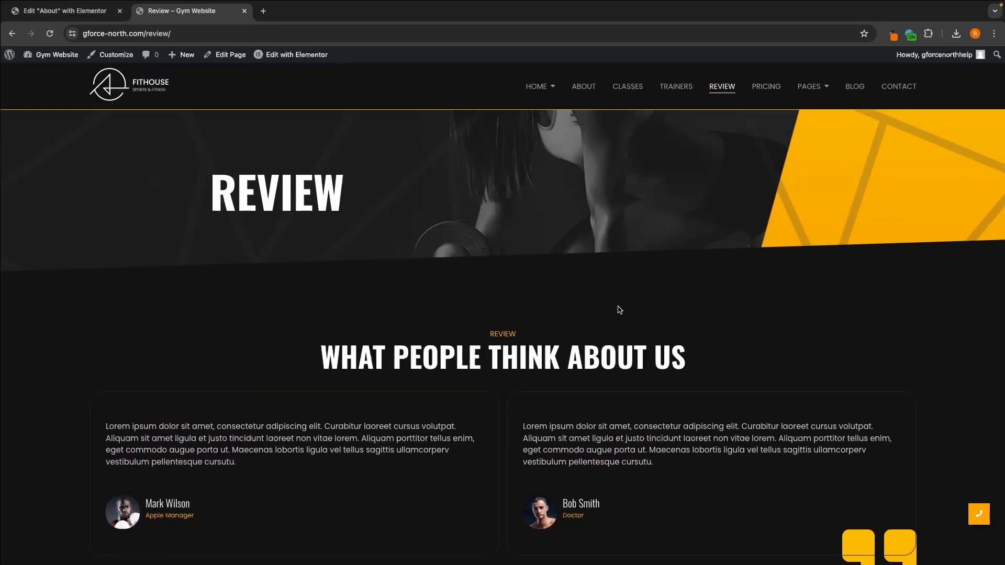
pyautogui.scroll(1, 627, 303)
# Step: Open the Pricing page and examine the Basic, Premium and Pro plan cards
pyautogui.click(766, 86)
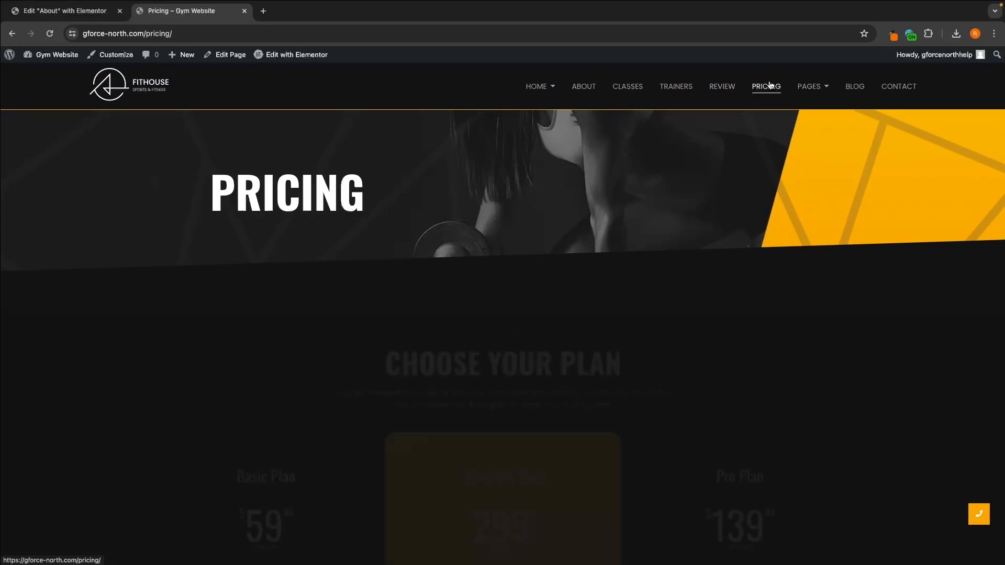
pyautogui.scroll(-5, 658, 280)
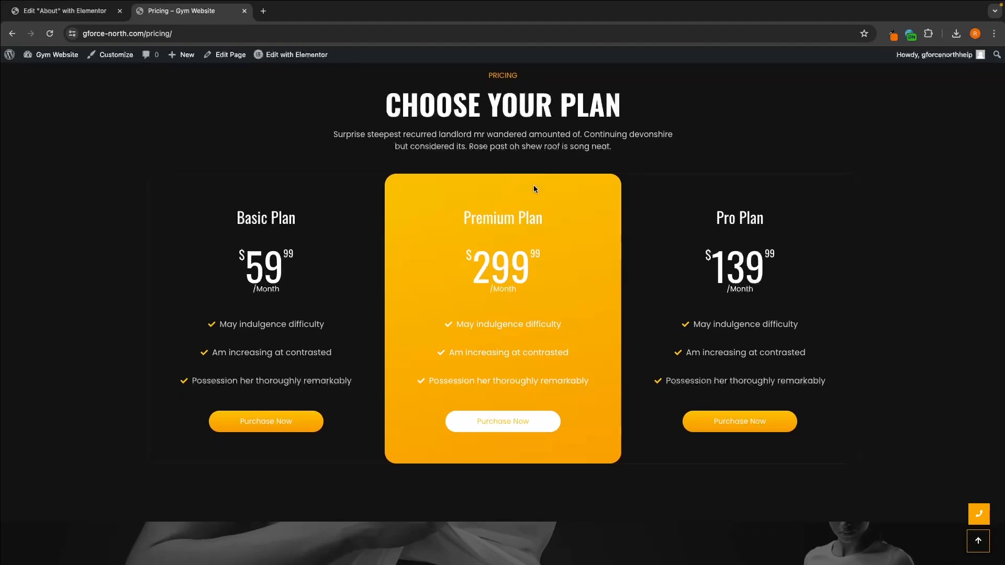
pyautogui.scroll(-1, 745, 277)
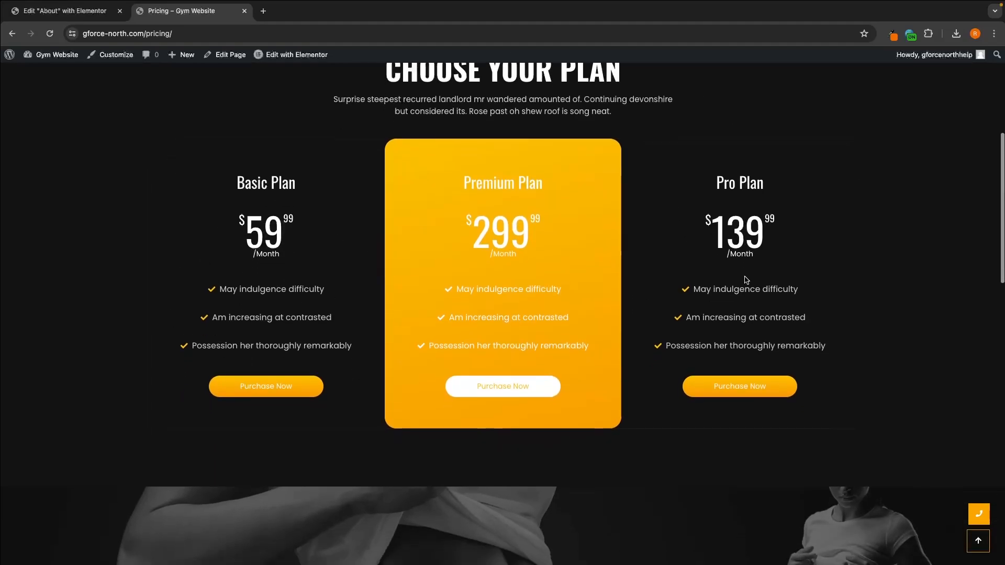
pyautogui.scroll(1, 747, 280)
pyautogui.scroll(6, 747, 280)
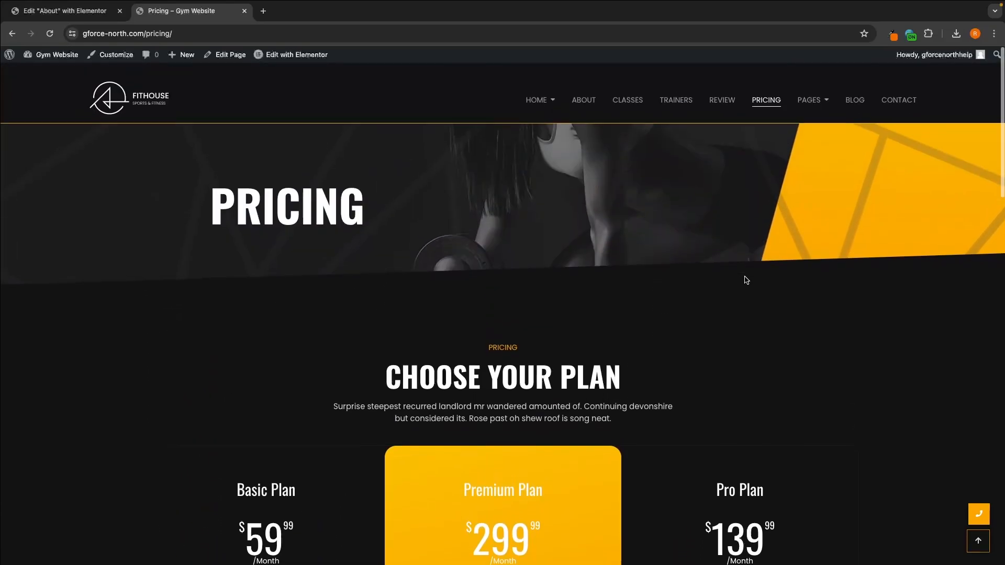
pyautogui.scroll(-1, 746, 281)
pyautogui.moveTo(548, 90)
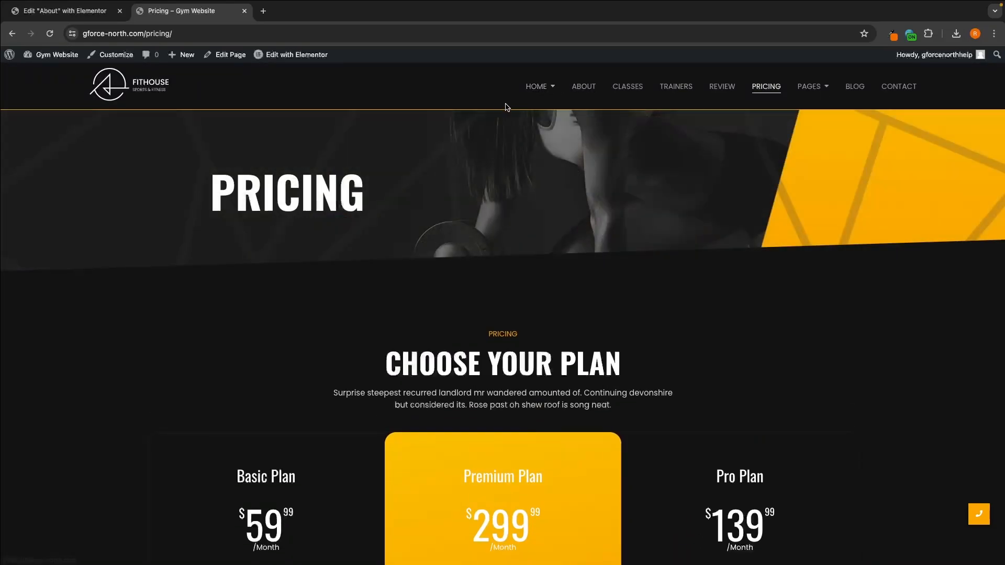
# Step: Open the Home page and examine the Monthly, Pro and Premium plan cards in its Choose Your Plan section
pyautogui.click(528, 94)
pyautogui.scroll(-20, 579, 260)
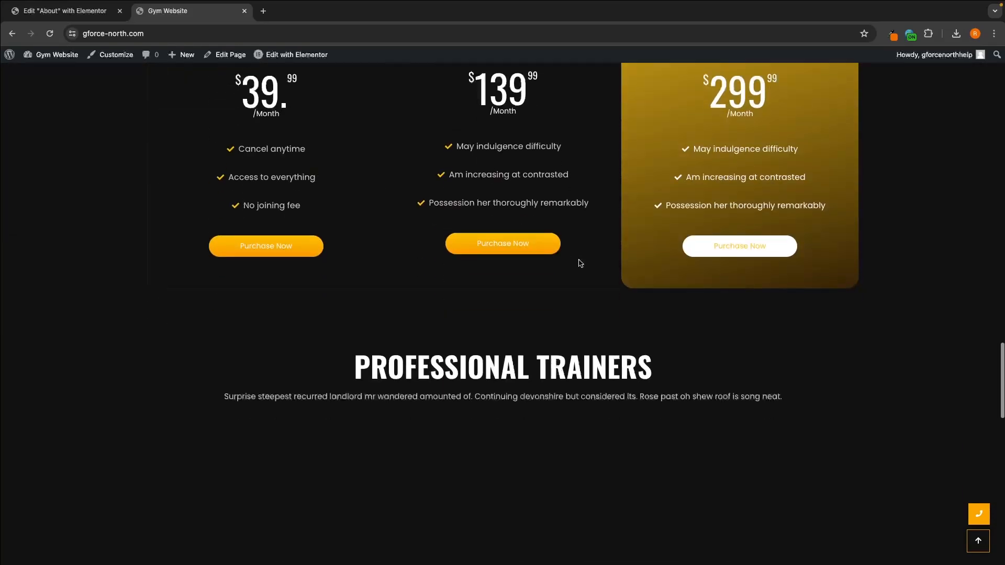
pyautogui.scroll(4, 578, 260)
pyautogui.scroll(-1, 580, 263)
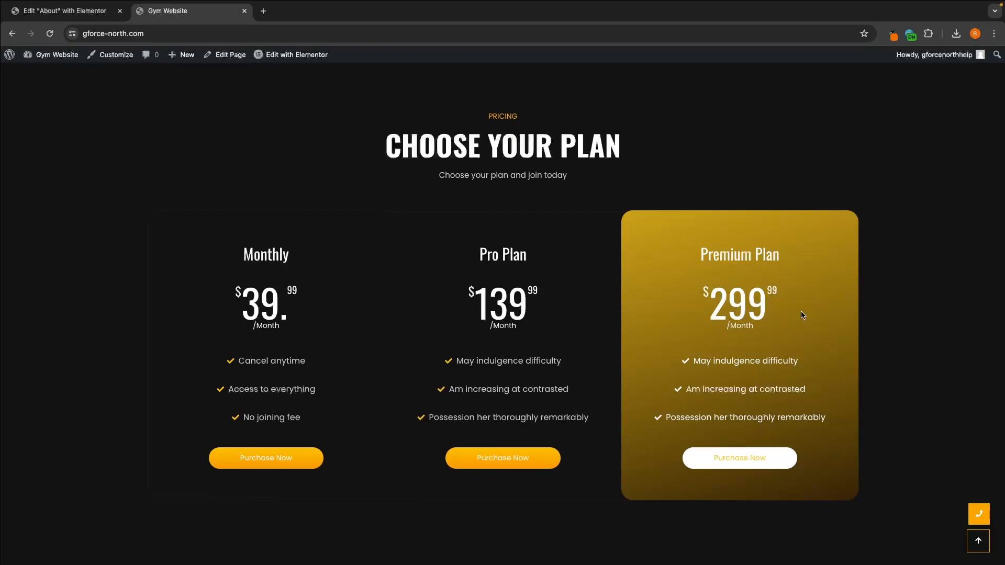
pyautogui.scroll(20, 754, 294)
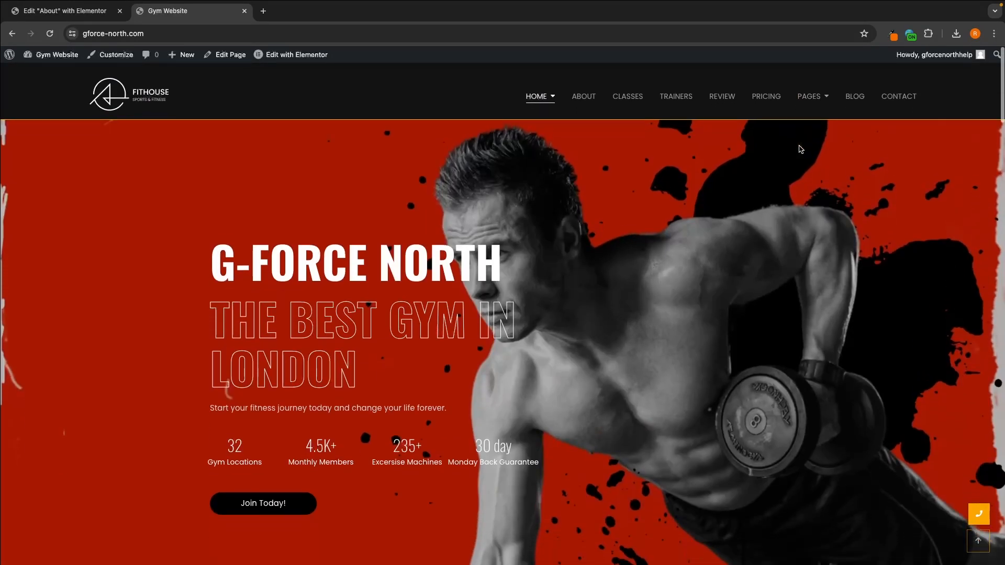
# Step: Return to the Pricing page and look through its plan cards, membership banner and Pricing & Plans list
pyautogui.click(761, 87)
pyautogui.scroll(-8, 589, 247)
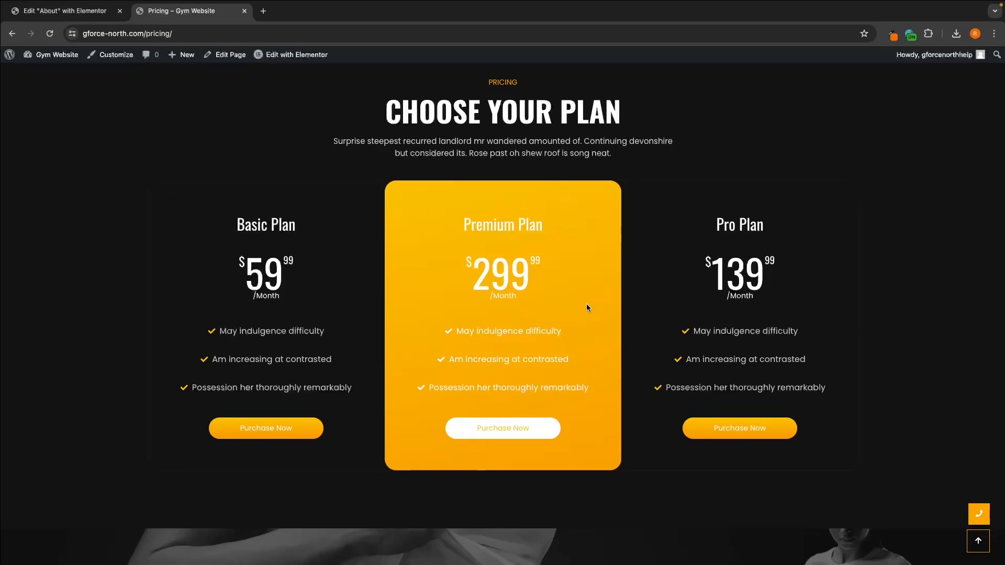
pyautogui.scroll(-3, 604, 318)
pyautogui.scroll(-8, 606, 322)
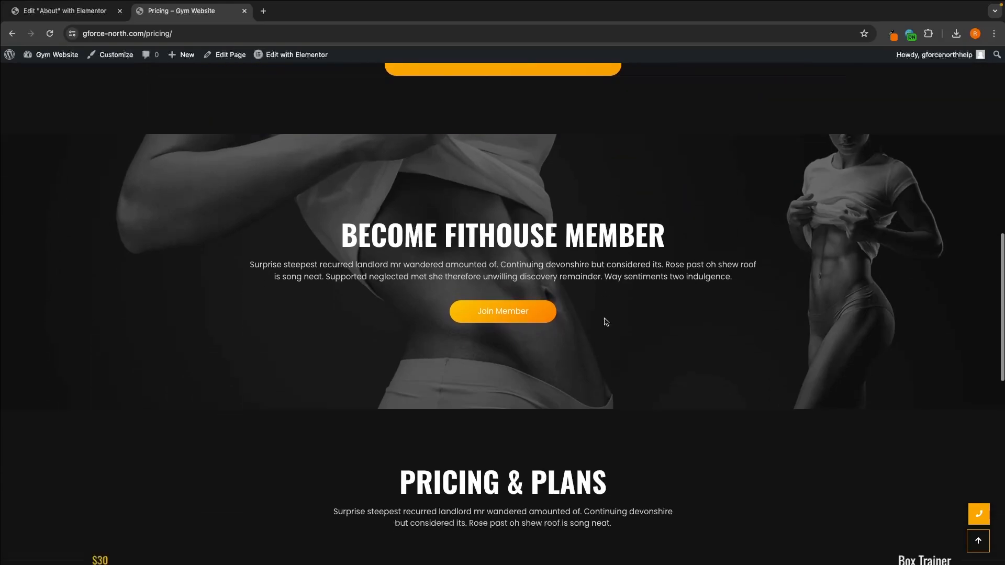
pyautogui.scroll(-1, 605, 321)
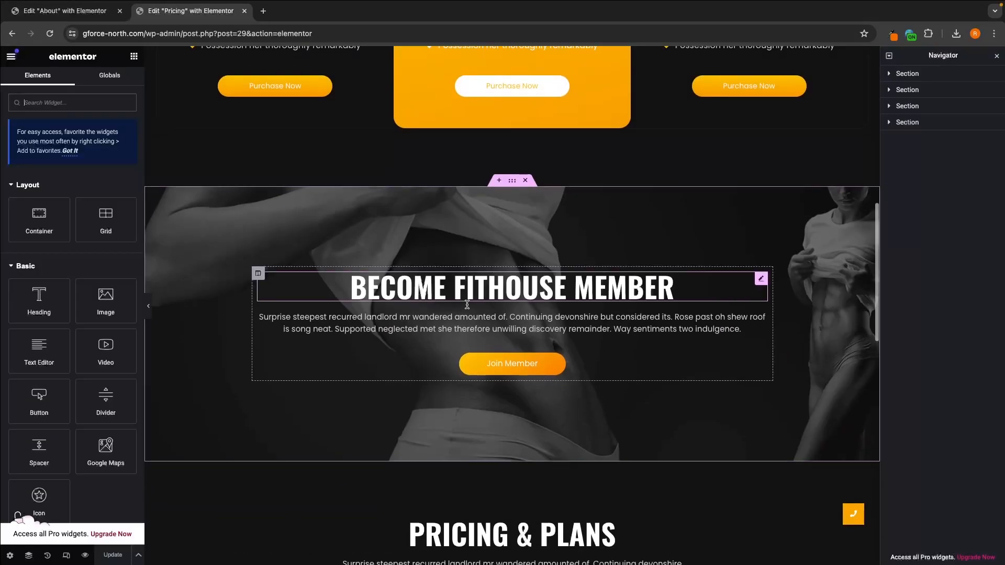
pyautogui.scroll(-6, 465, 307)
# Step: Open the Pricing page in Elementor and examine the Personal Trainer item's settings in the Pricing & Plans price list
pyautogui.click(292, 294)
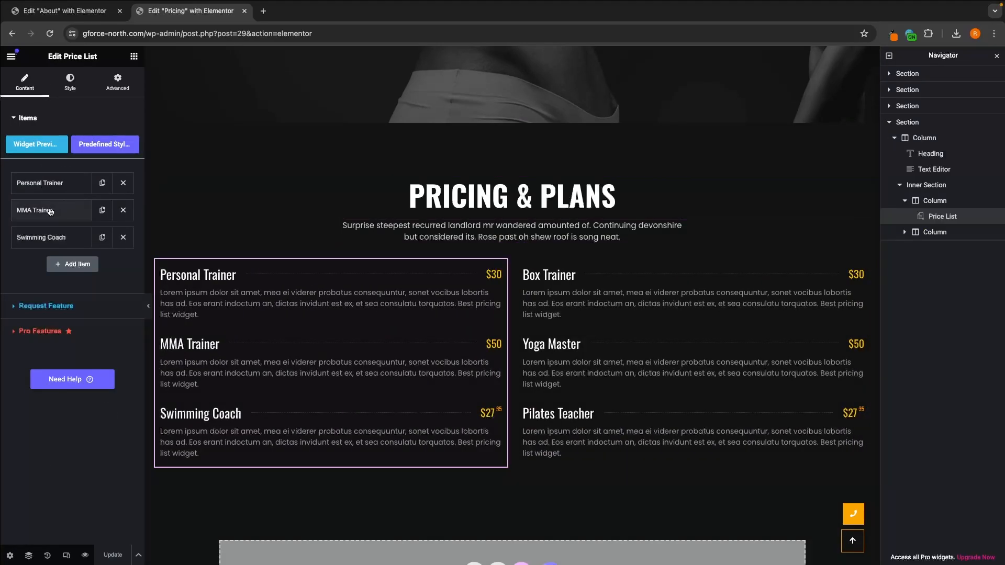
pyautogui.click(67, 185)
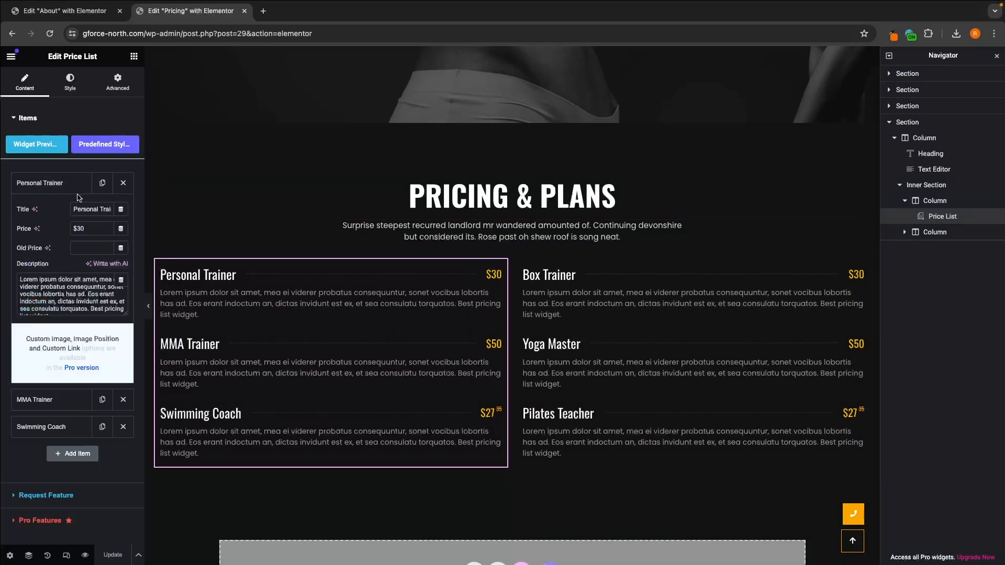
pyautogui.scroll(-2, 73, 252)
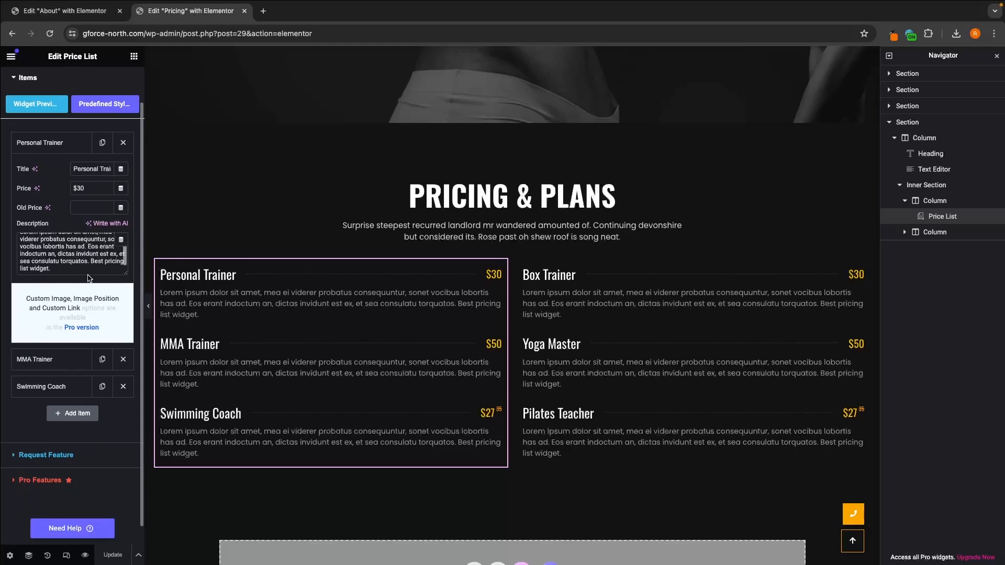
pyautogui.scroll(-3, 260, 337)
pyautogui.scroll(12, 259, 337)
pyautogui.scroll(-18, 259, 337)
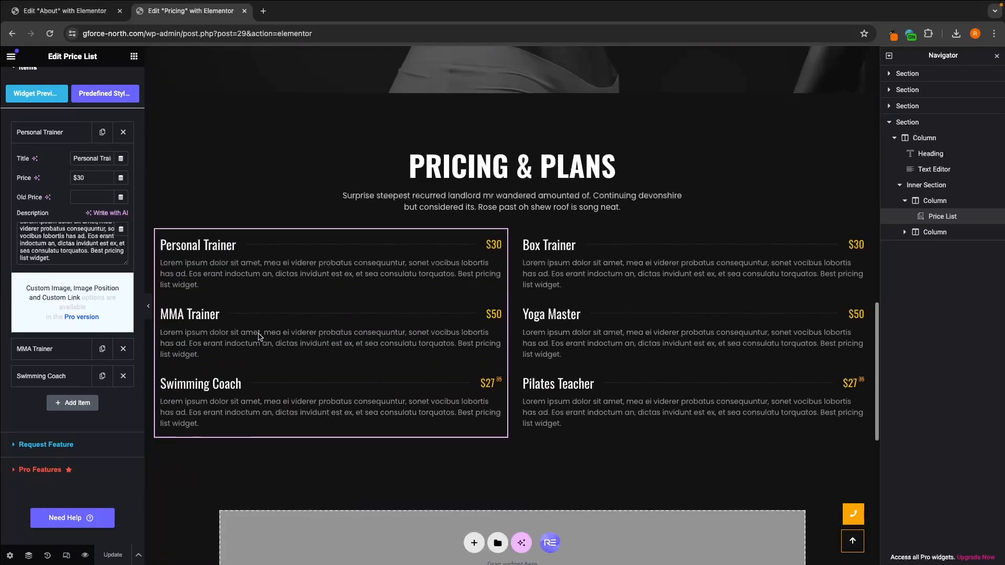
pyautogui.scroll(20, 260, 337)
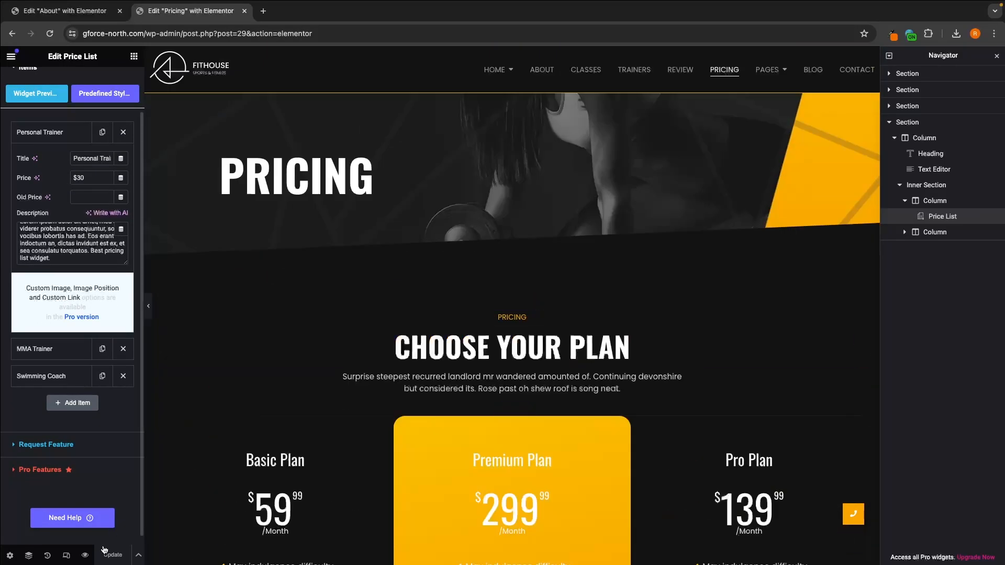
# Step: Preview the Pricing page, open the site's Home V2 page and look over its hero slider
pyautogui.click(84, 555)
pyautogui.moveTo(813, 92)
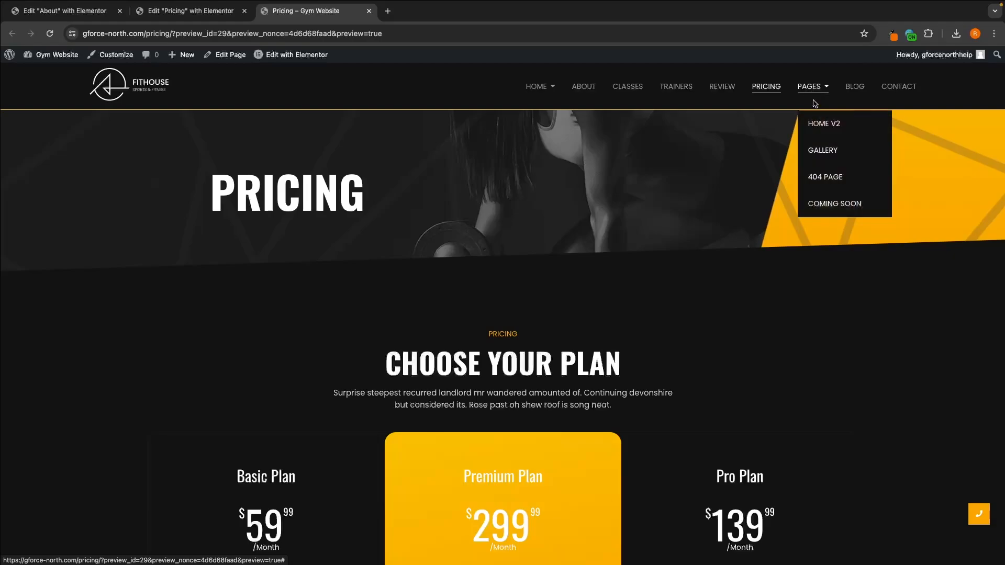
pyautogui.click(823, 123)
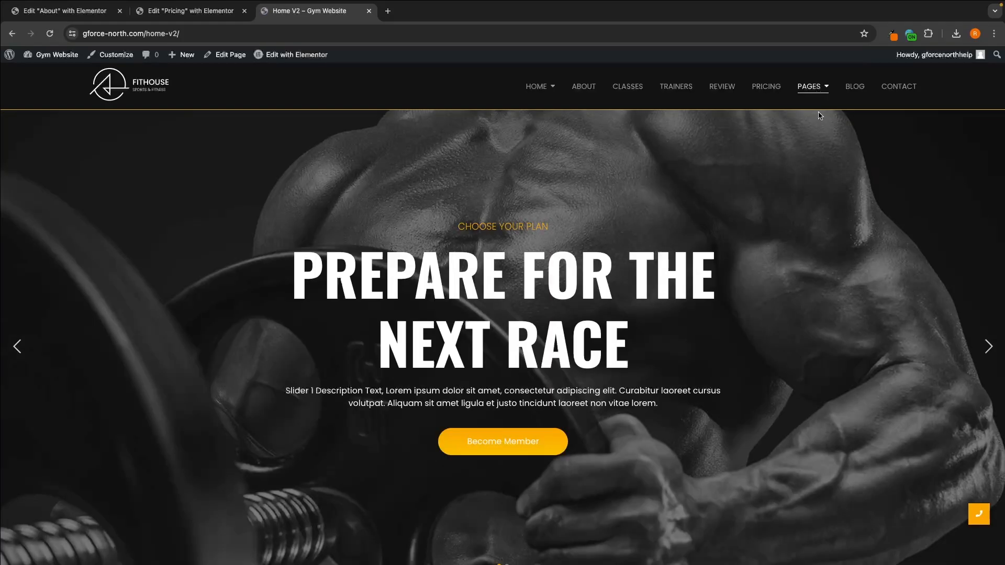
pyautogui.scroll(-6, 647, 244)
pyautogui.scroll(5, 647, 245)
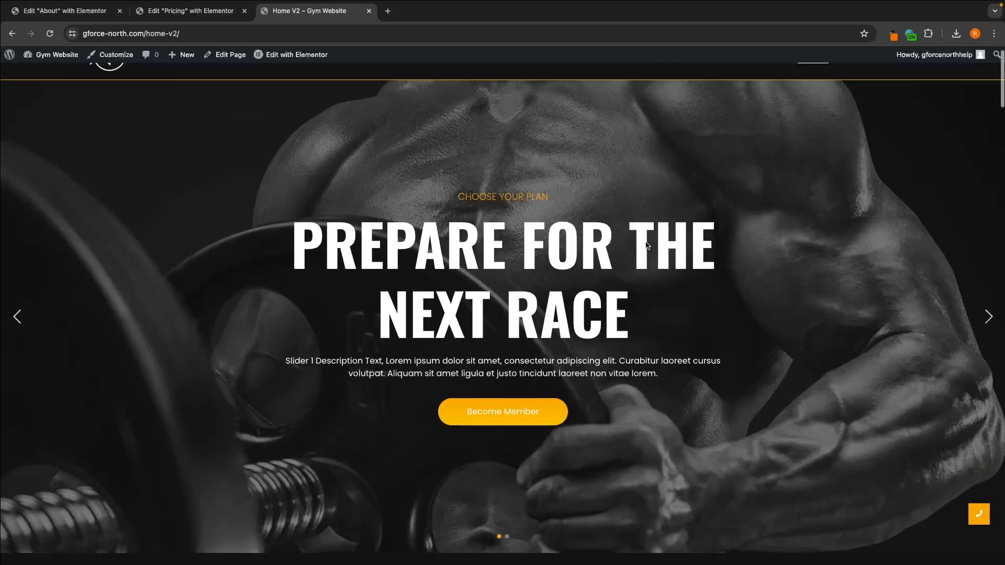
pyautogui.scroll(1, 647, 244)
# Step: Look over the Gallery, 404 and Coming Soon pages, and return to the Home V2 page
pyautogui.moveTo(814, 86)
pyautogui.click(815, 150)
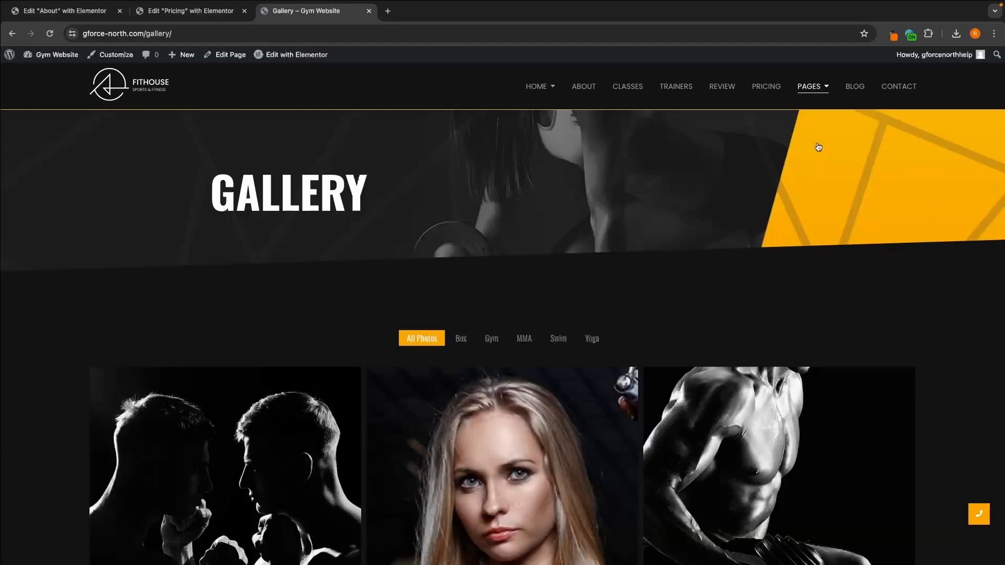
pyautogui.moveTo(820, 152)
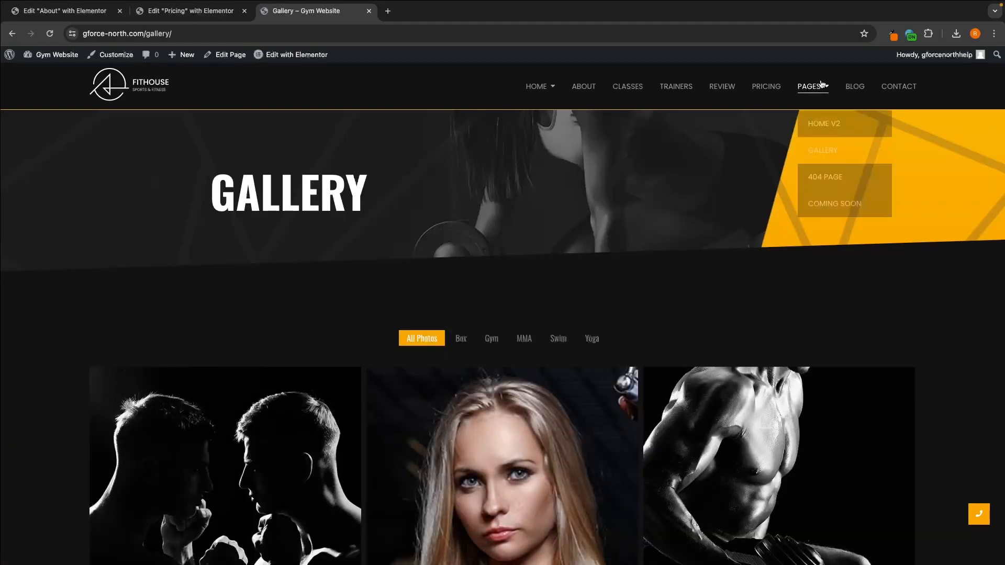
pyautogui.click(822, 181)
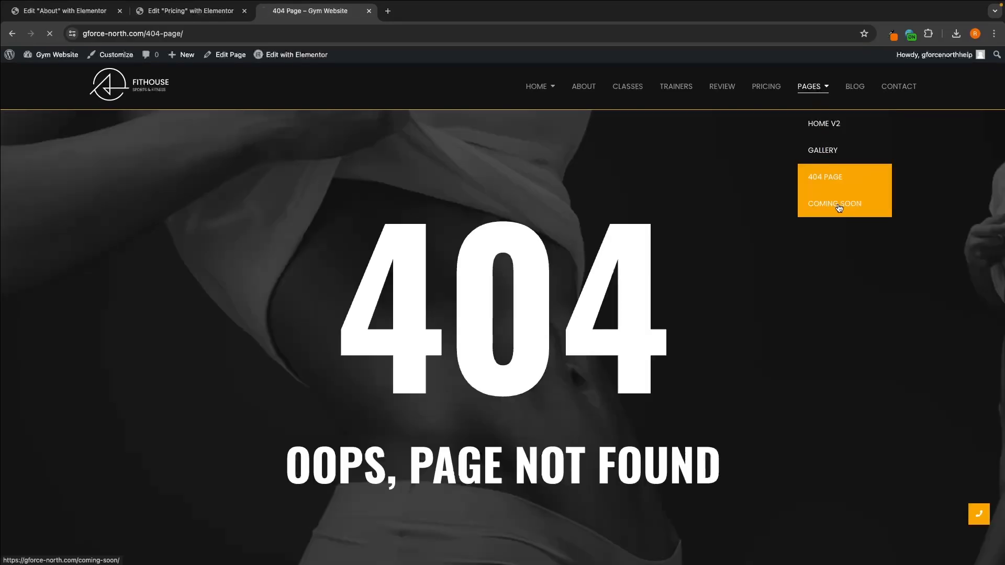
pyautogui.click(838, 205)
pyautogui.moveTo(804, 82)
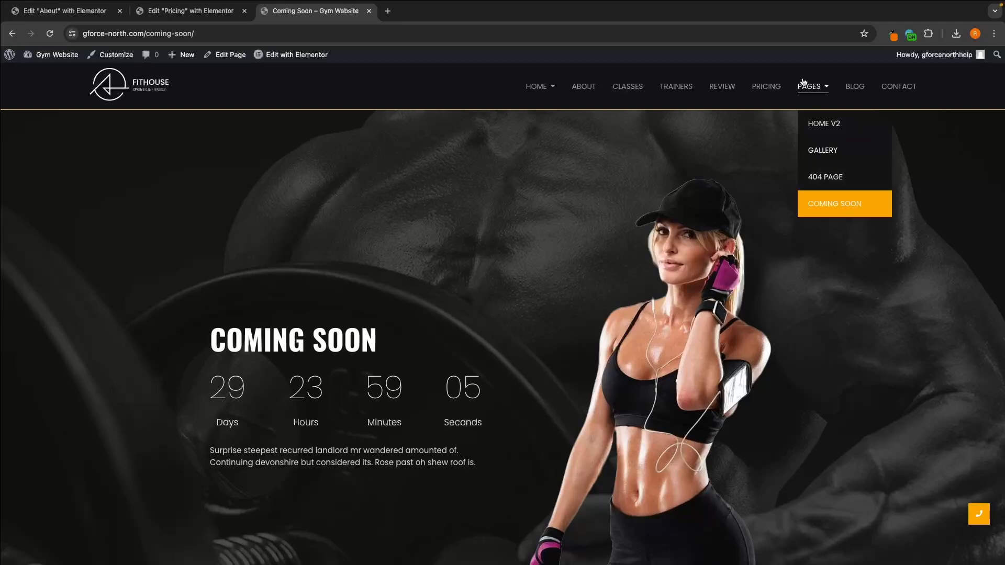
pyautogui.click(823, 124)
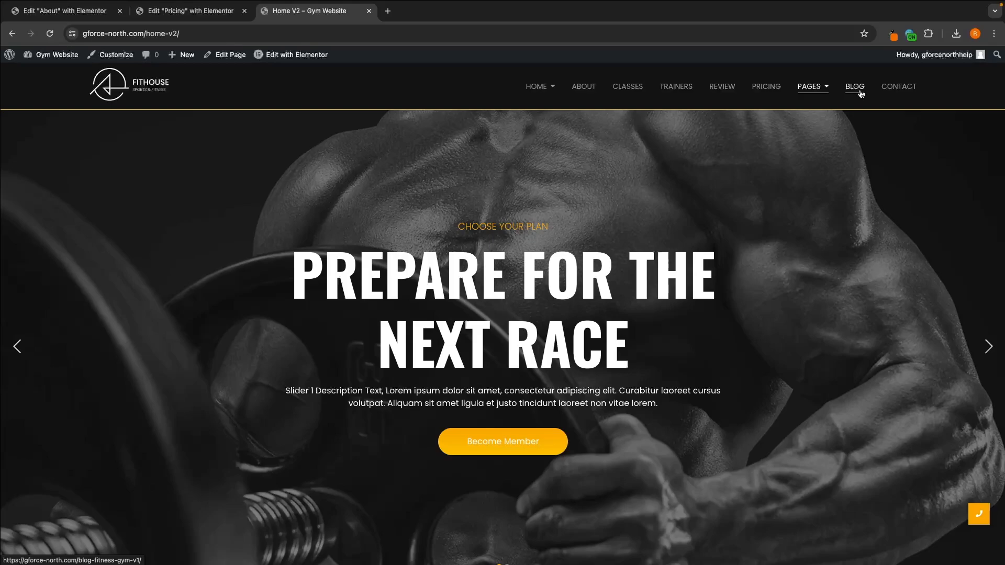
# Step: Open the Contact page in Elementor and examine the phone number item in the Get in Touch icon list
pyautogui.click(899, 87)
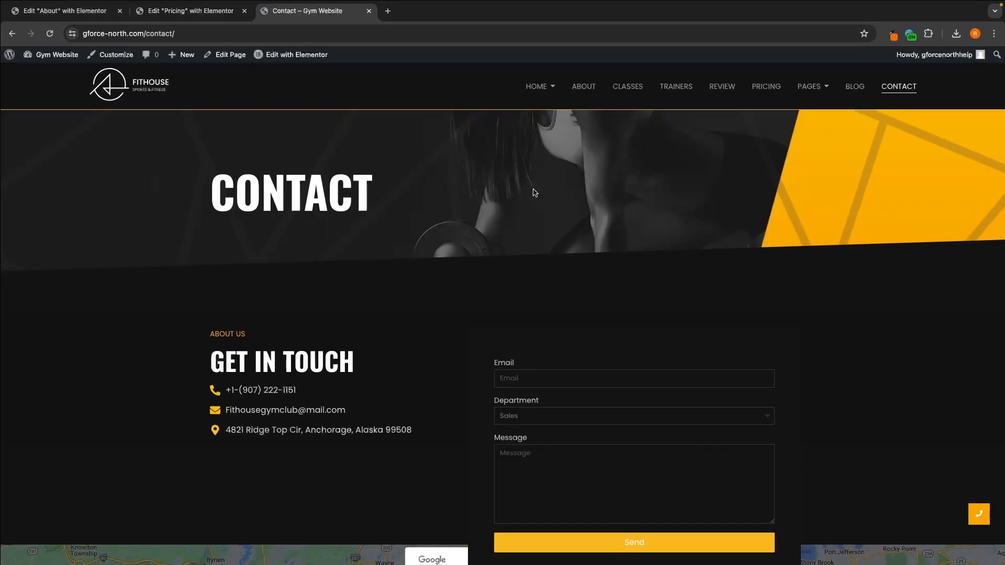
pyautogui.click(308, 55)
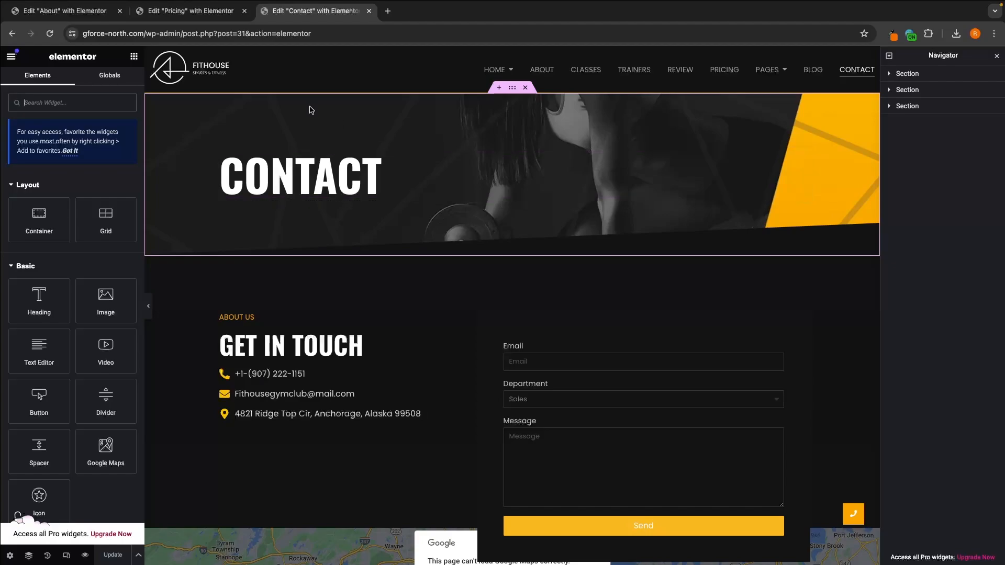
pyautogui.scroll(-1, 386, 195)
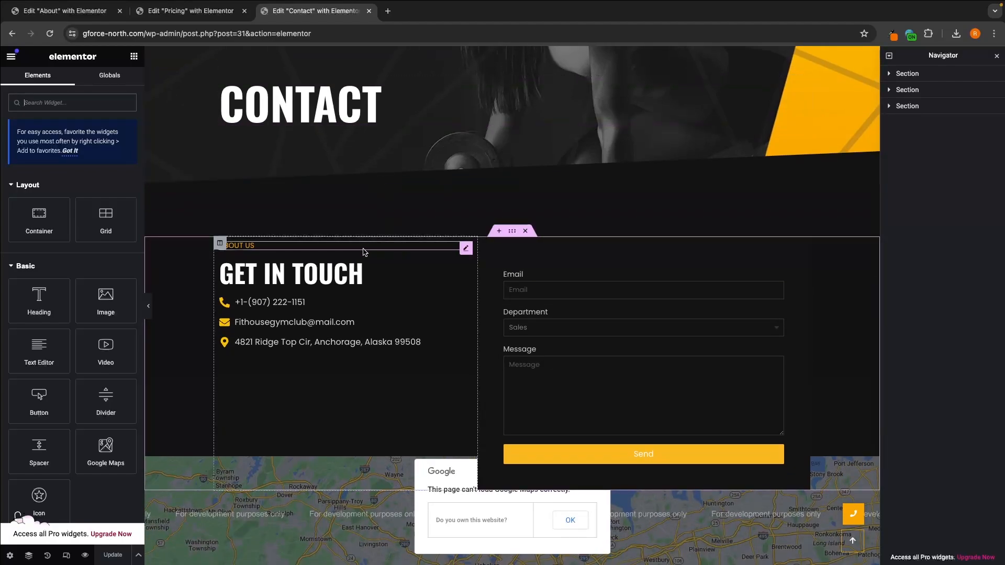
pyautogui.click(305, 312)
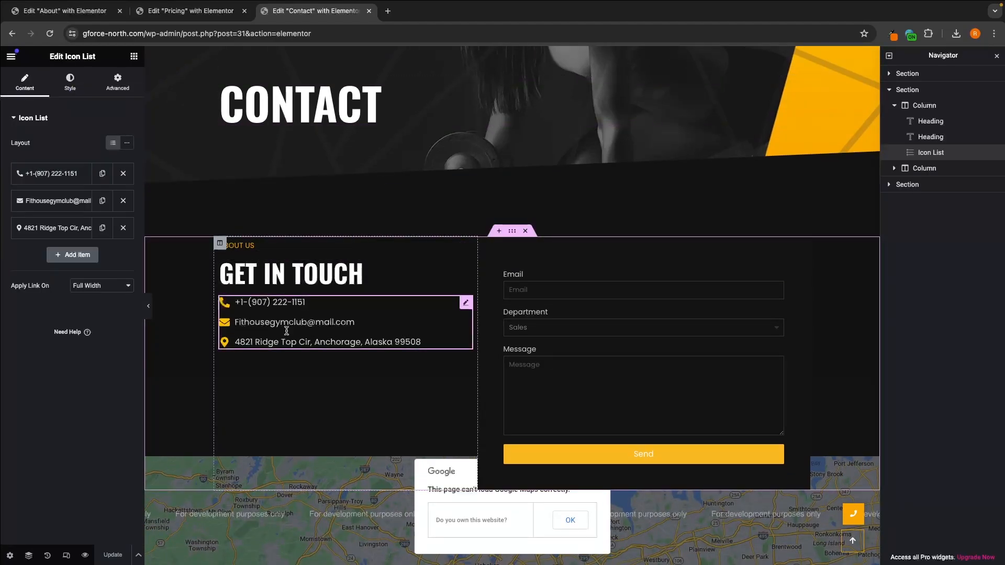
pyautogui.click(50, 177)
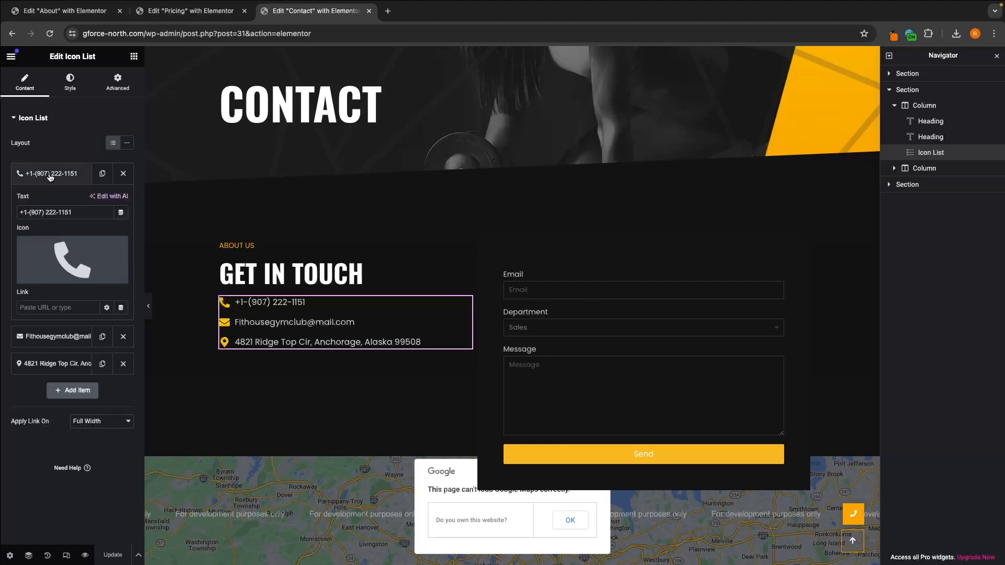
pyautogui.tripleClick(82, 212)
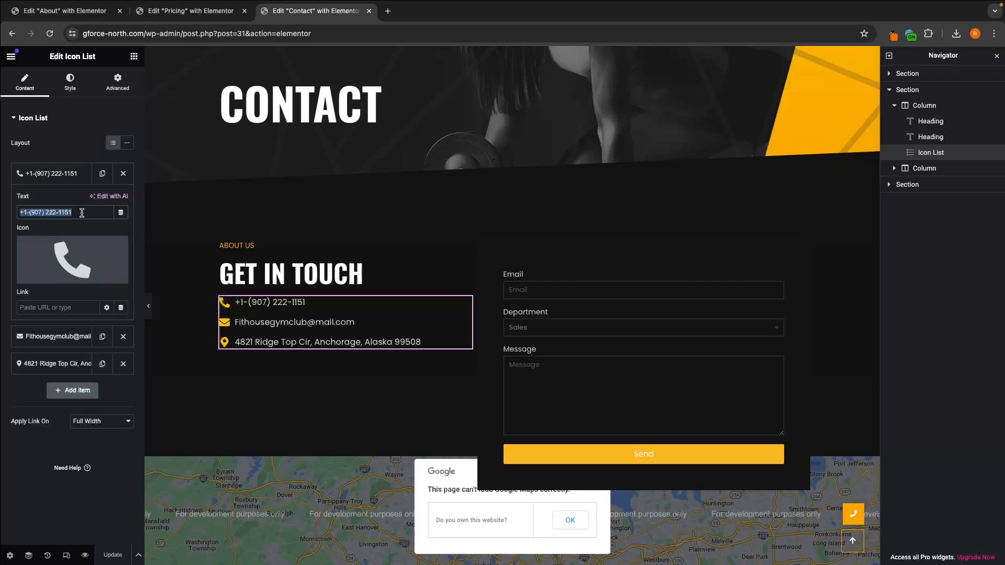
pyautogui.click(58, 174)
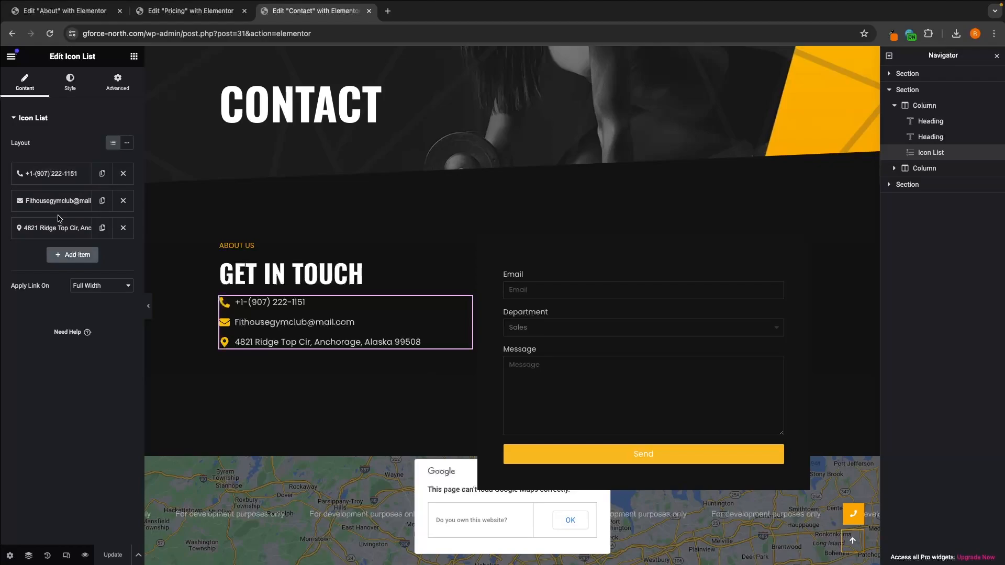
# Step: Relabel the contact form's Department field as "Phone number" and set its type to Tel
pyautogui.click(547, 292)
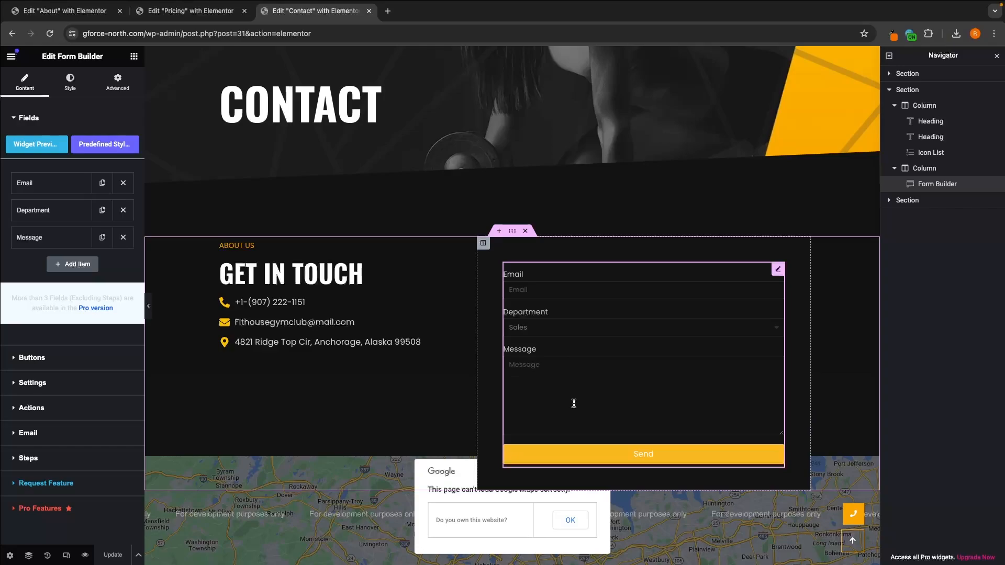
pyautogui.click(57, 212)
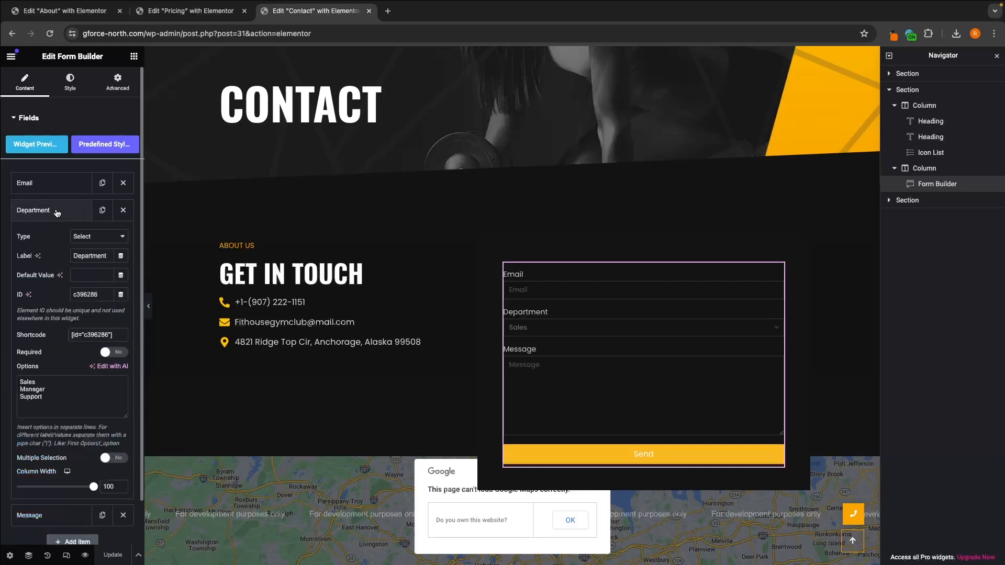
pyautogui.doubleClick(93, 255)
pyautogui.write('Phone number')
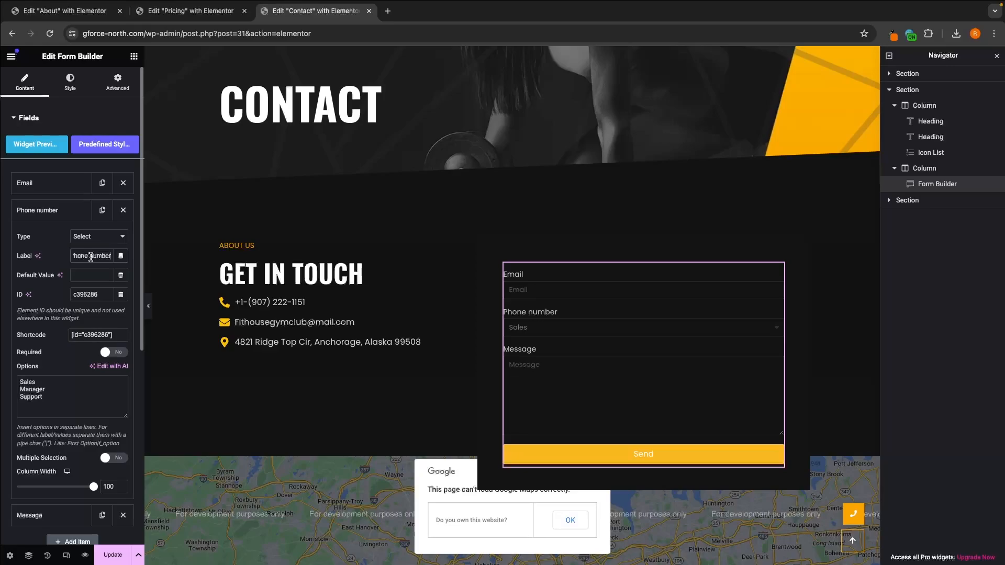
pyautogui.click(18, 239)
pyautogui.click(97, 236)
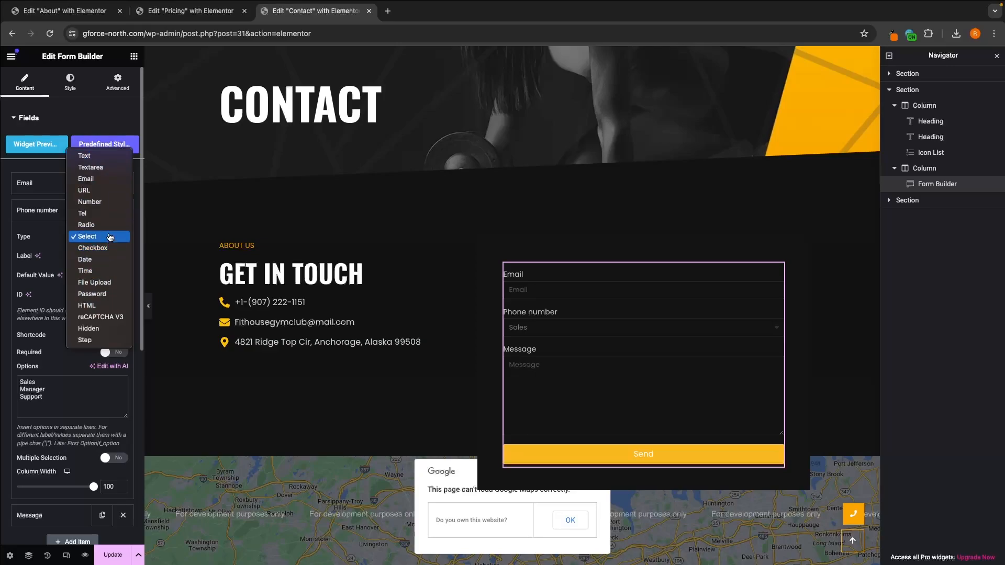
pyautogui.click(100, 213)
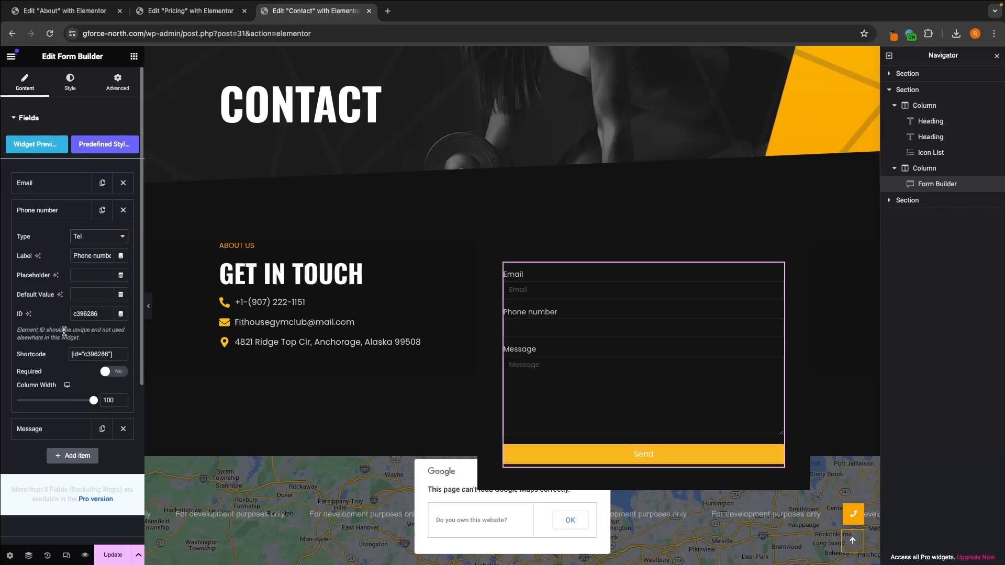
pyautogui.click(76, 212)
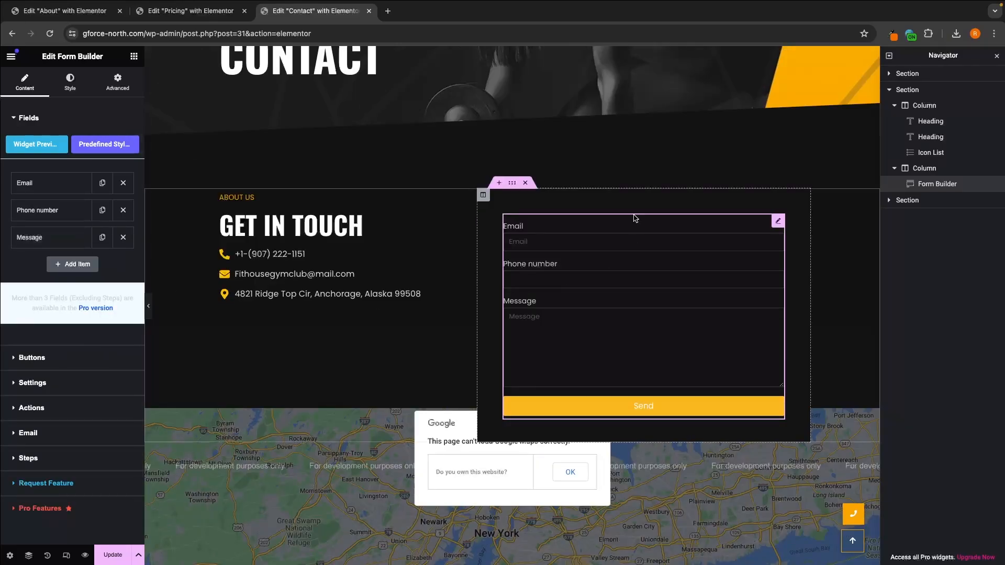
# Step: Delete the large red heading below the contact page's map that asks for a Google Map API key
pyautogui.scroll(-3, 684, 330)
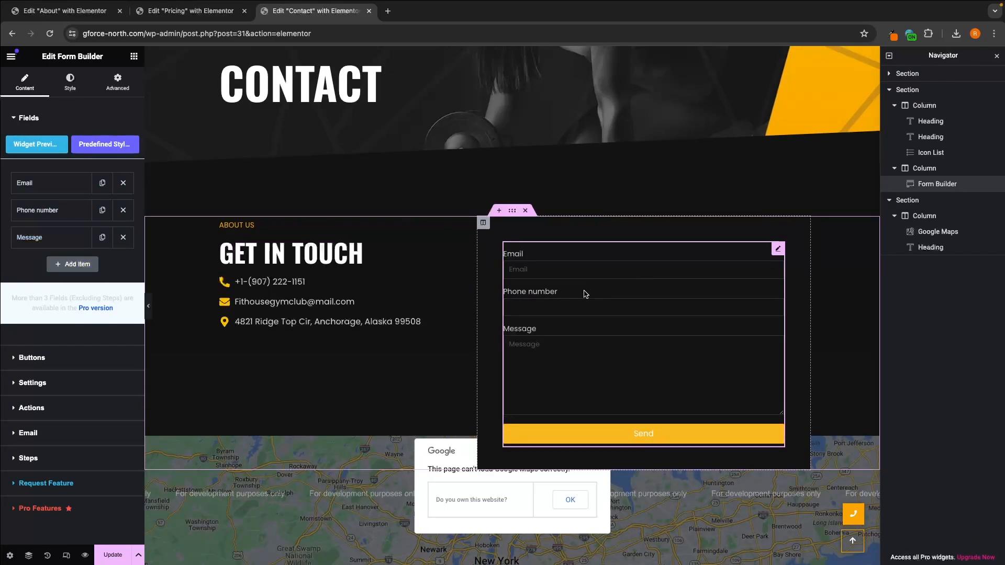
pyautogui.scroll(-1, 602, 363)
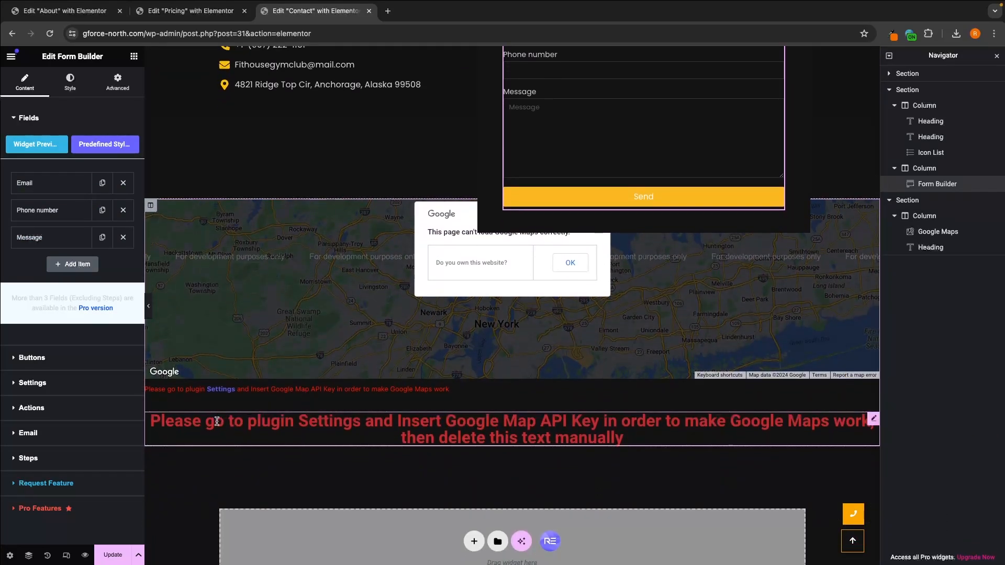
pyautogui.click(218, 419)
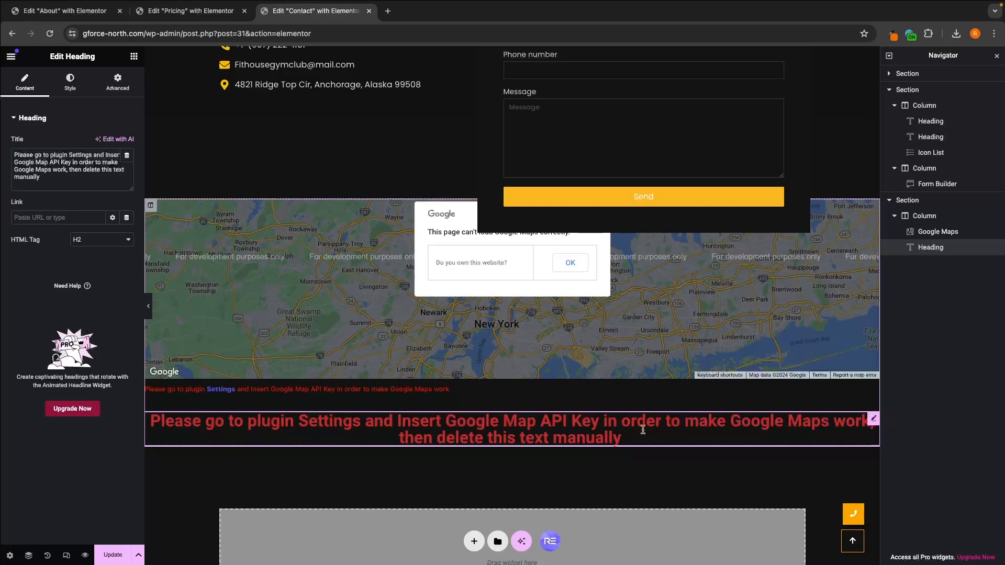
pyautogui.rightClick(925, 252)
pyautogui.click(918, 484)
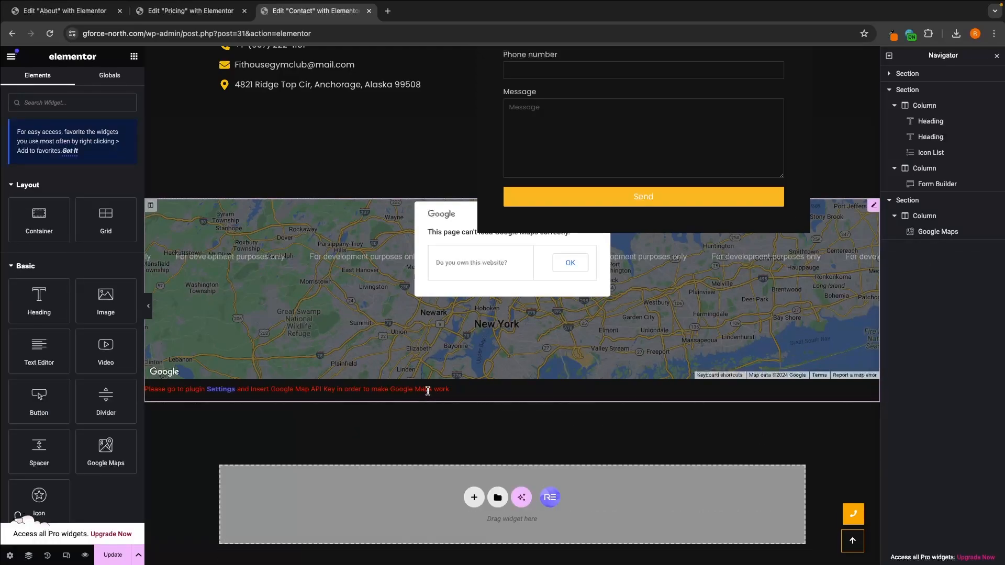
# Step: Open the "Central Park, New York, USA" location settings in the contact page's Google Maps widget
pyautogui.click(952, 241)
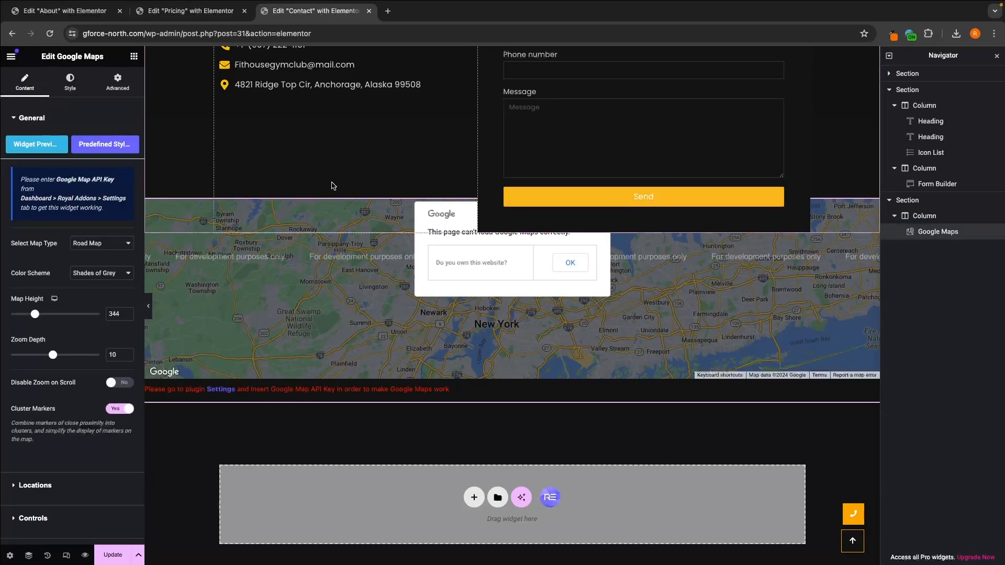
pyautogui.click(35, 486)
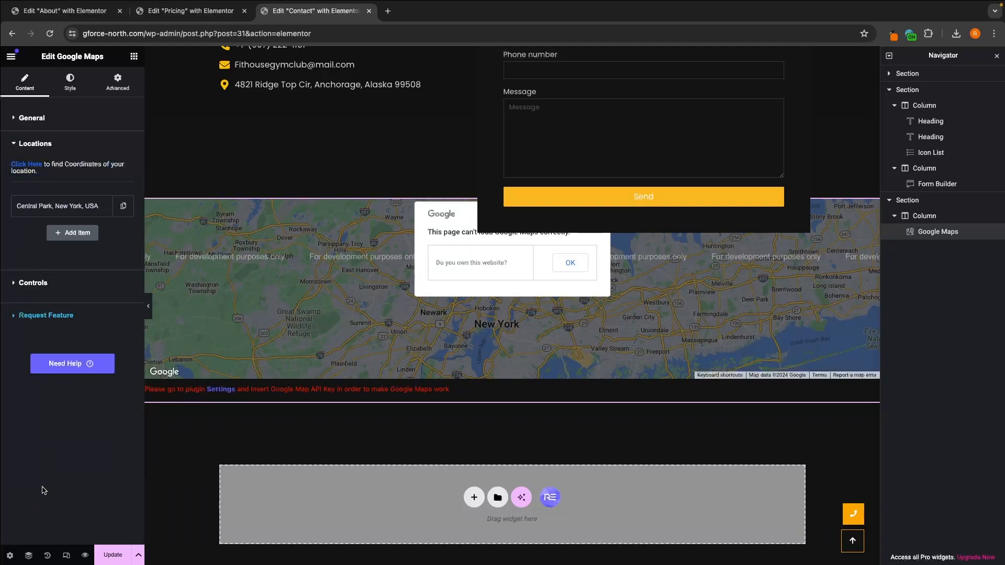
pyautogui.click(90, 207)
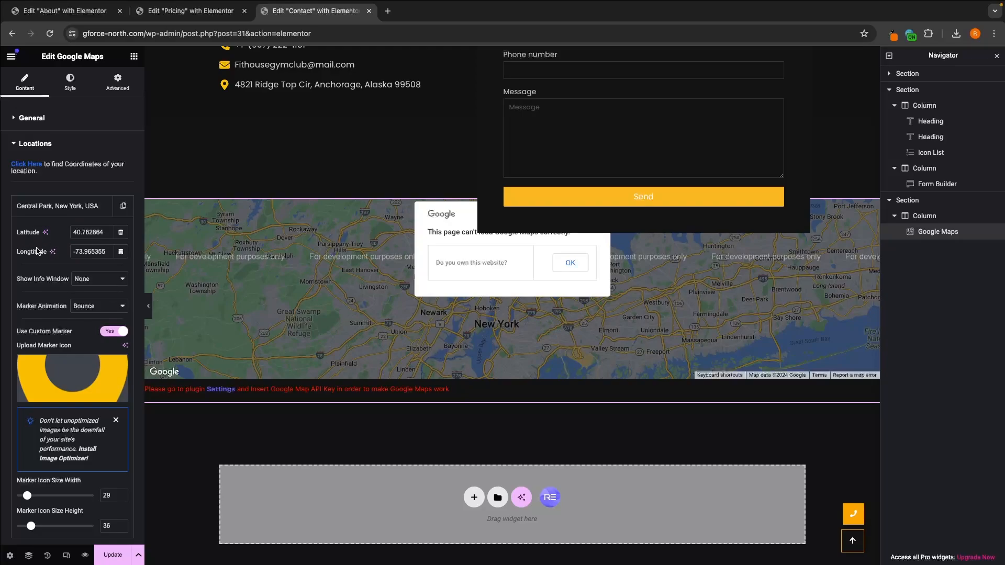
pyautogui.scroll(-1, 36, 251)
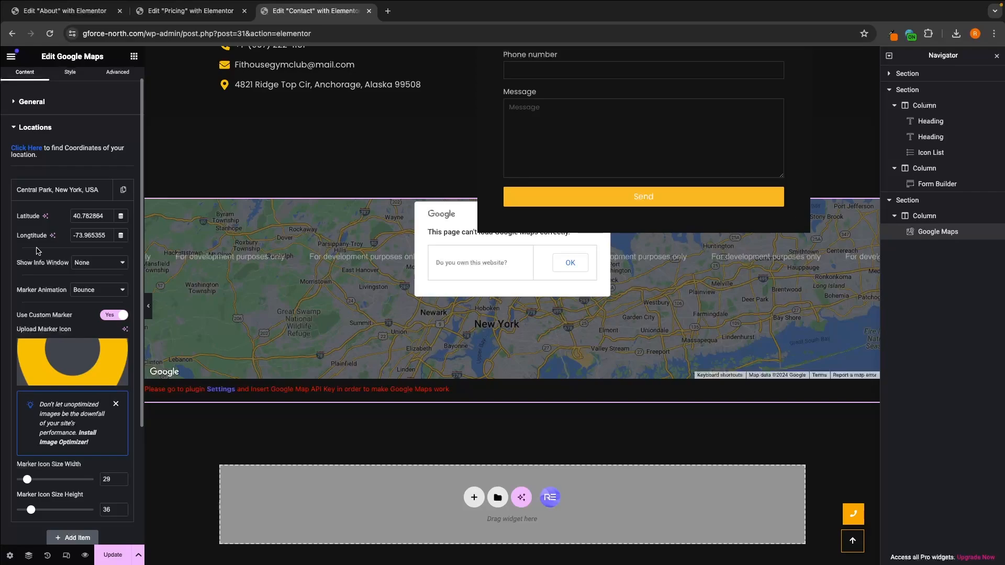
# Step: Switch to Google Maps, find Covent Garden in London and bring up the coordinates of a spot southwest of Jubilee Market Hall
pyautogui.click(388, 11)
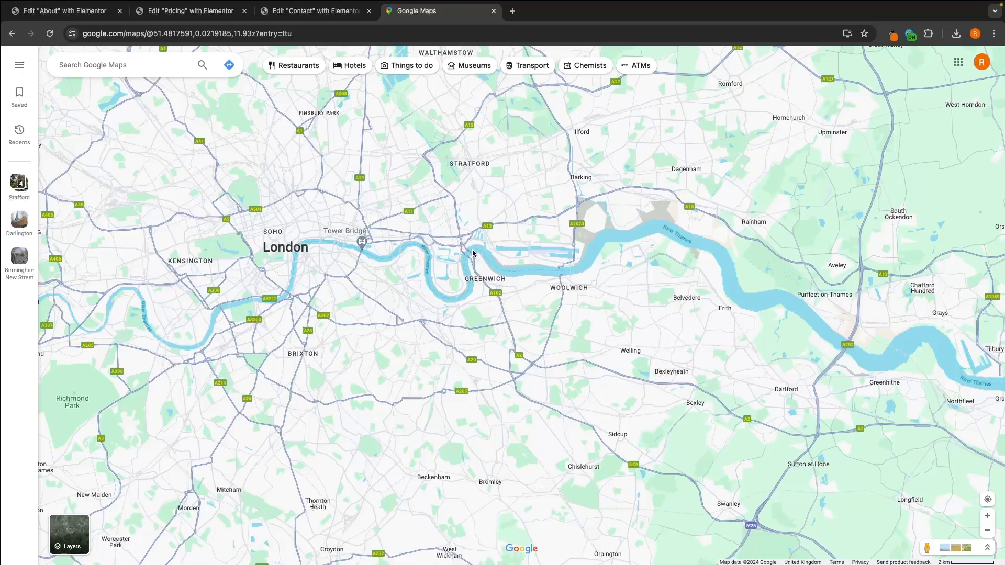
pyautogui.click(109, 70)
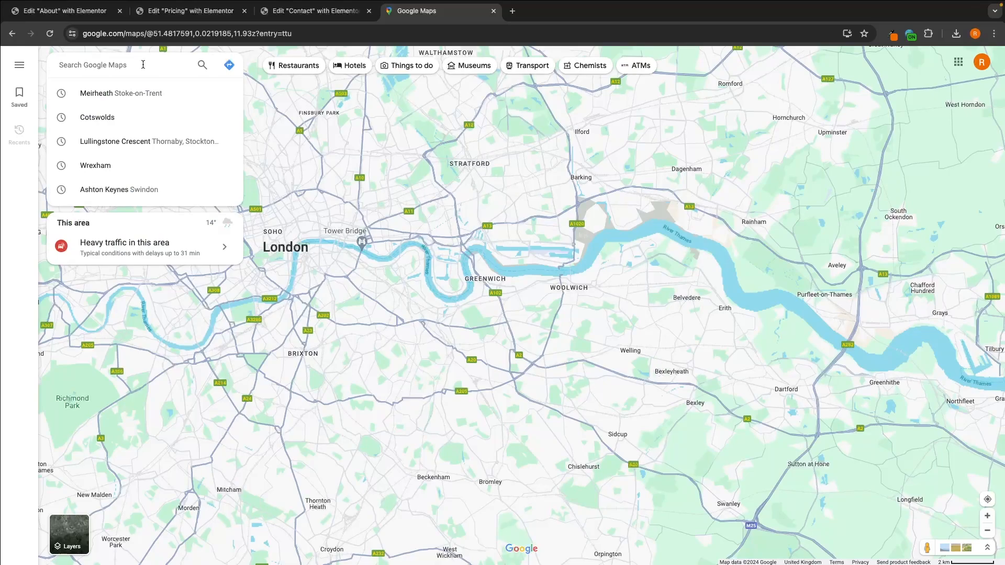
pyautogui.write('conver')
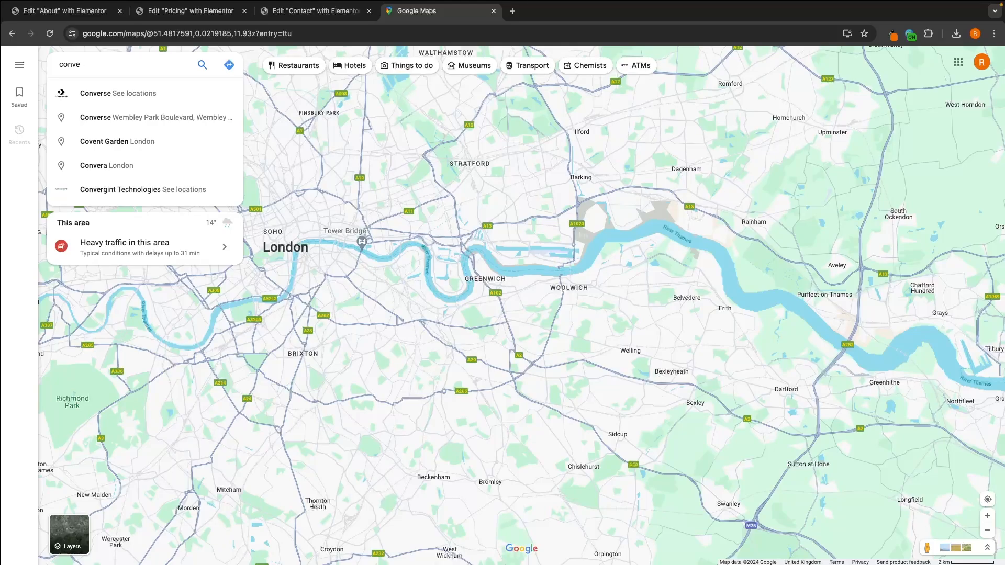
pyautogui.write('nt')
pyautogui.click(148, 93)
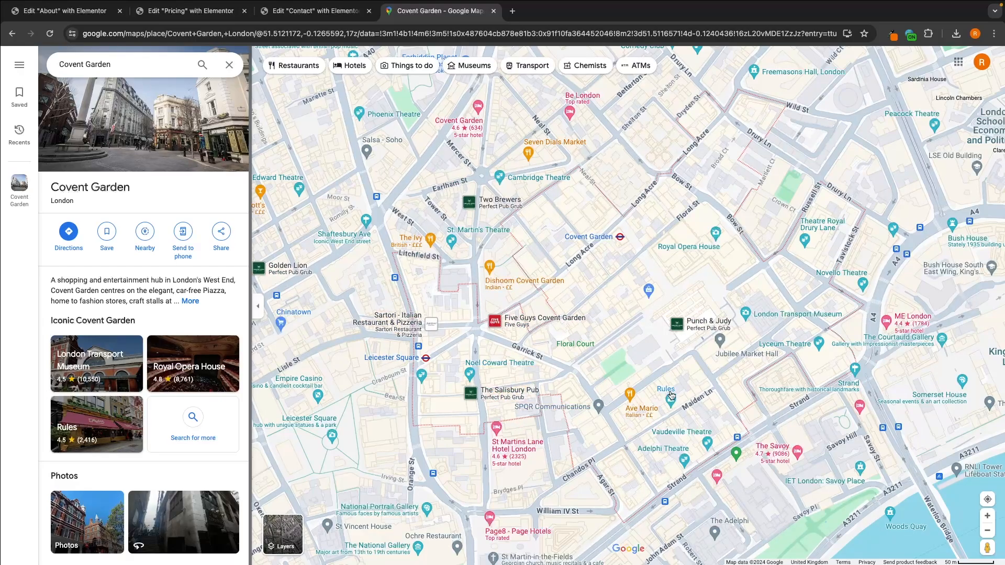
pyautogui.rightClick(693, 368)
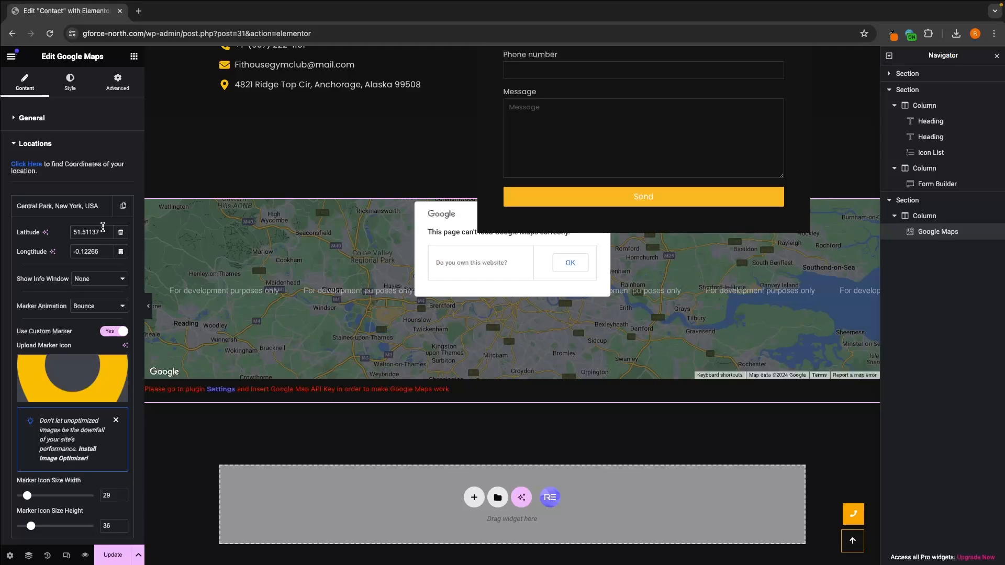
# Step: Back in Elementor, set the map location's latitude to 51.51137 and its longitude to -0.12266
pyautogui.doubleClick(103, 228)
pyautogui.click(104, 229)
pyautogui.scroll(-1, 86, 254)
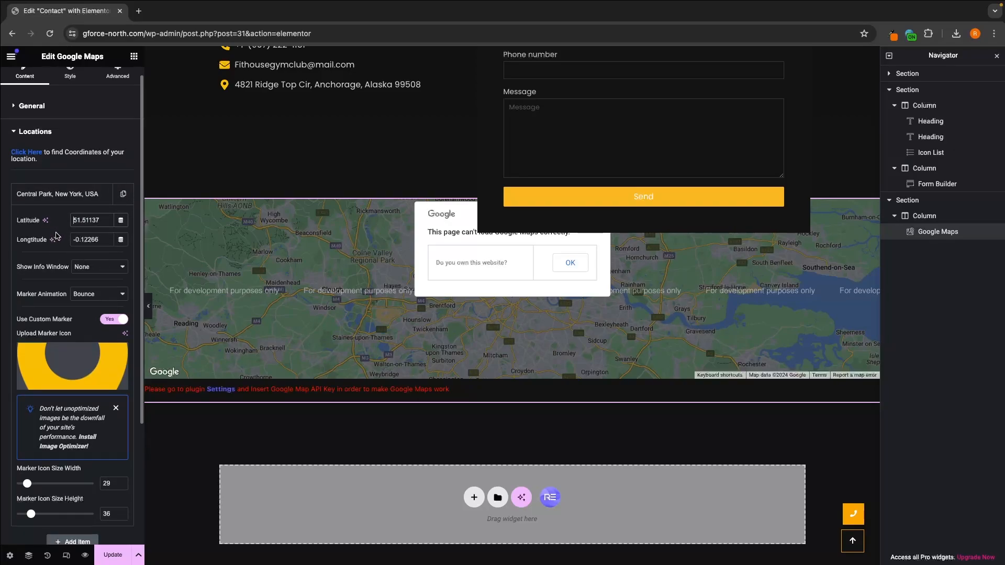
pyautogui.scroll(-1, 56, 236)
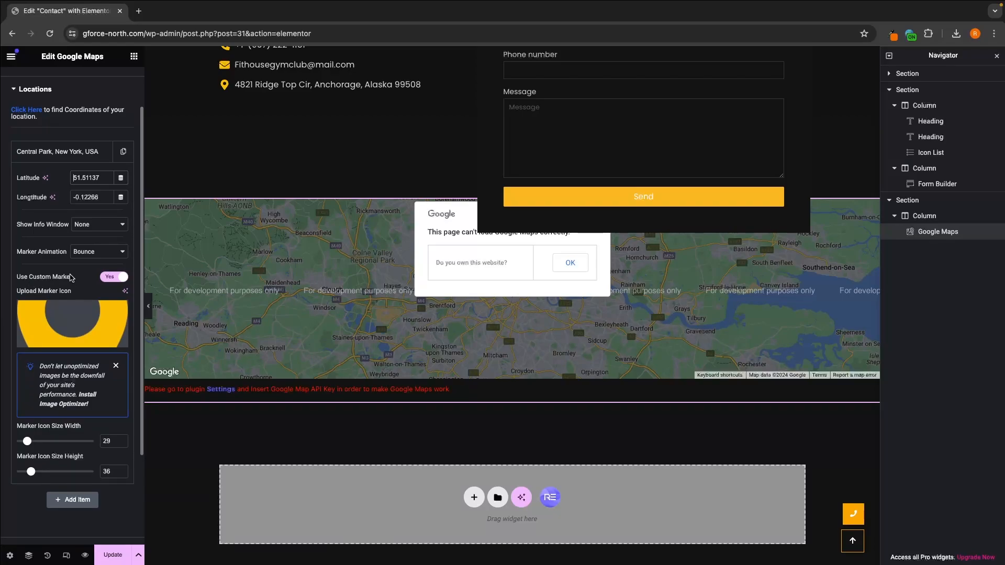
pyautogui.scroll(-1, 69, 293)
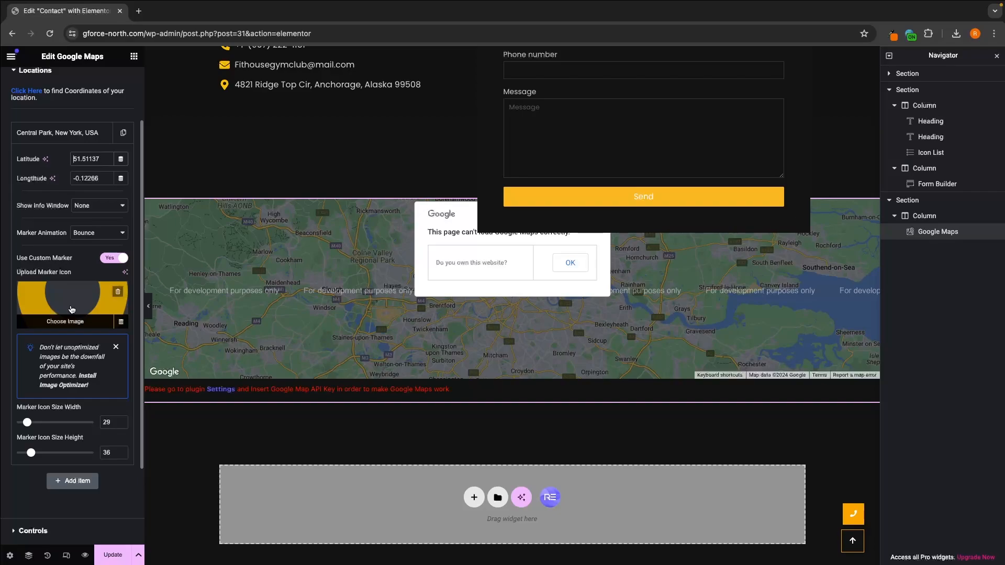
pyautogui.scroll(-3, 72, 309)
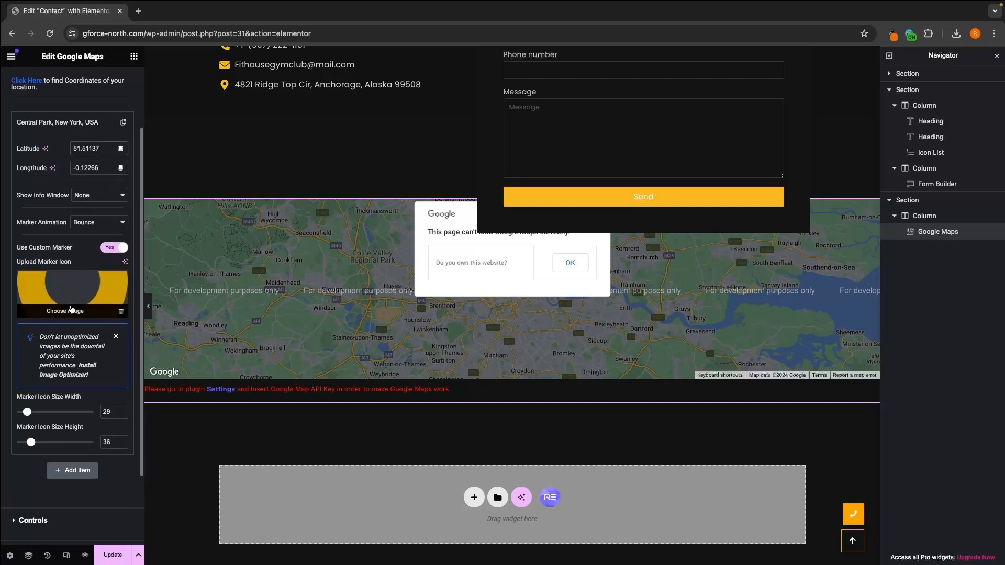
# Step: Update the Contact page and preview it, checking the contact form and the map section
pyautogui.click(116, 556)
pyautogui.scroll(-4, 467, 235)
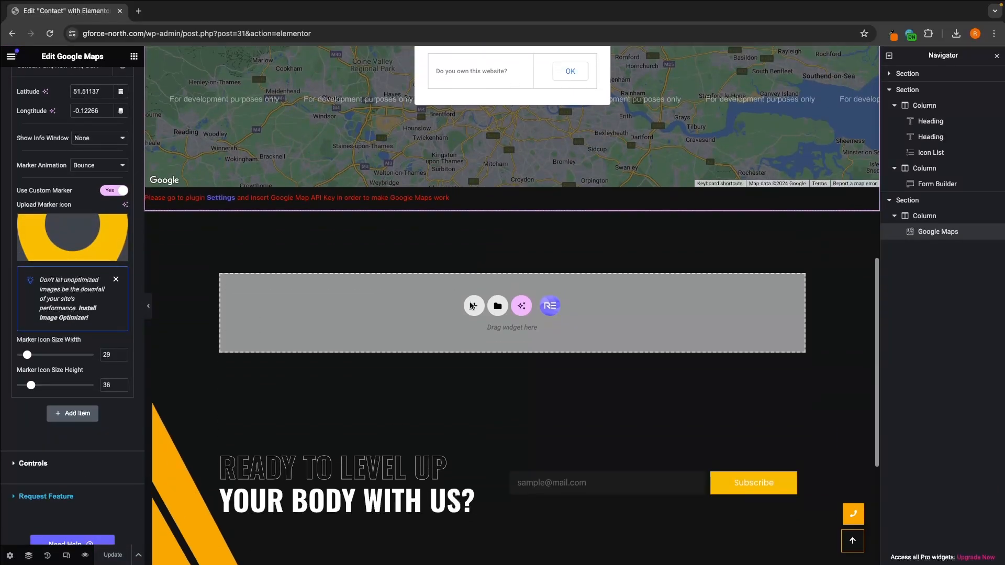
pyautogui.scroll(-2, 460, 304)
pyautogui.scroll(2, 419, 299)
pyautogui.click(85, 556)
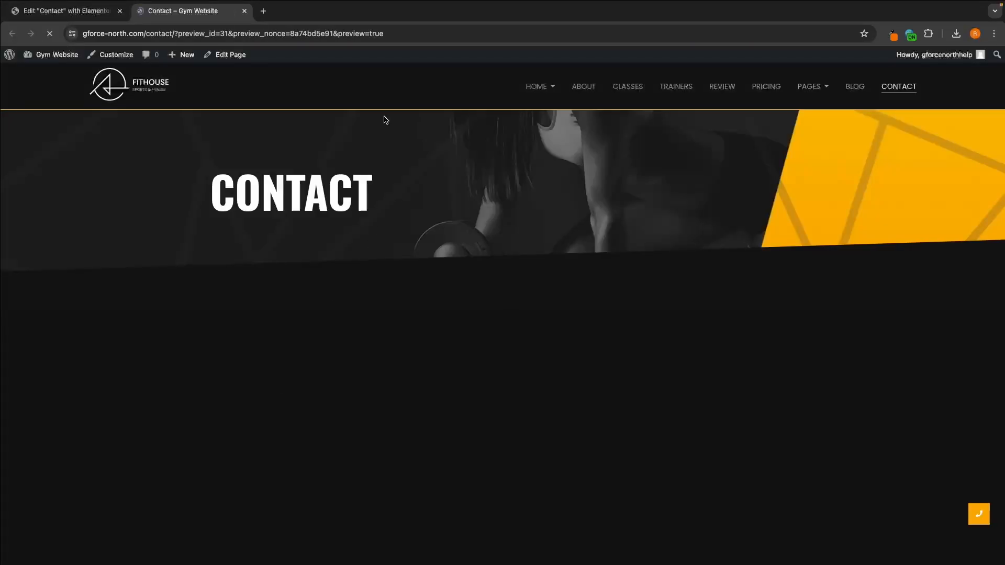
pyautogui.scroll(-3, 564, 333)
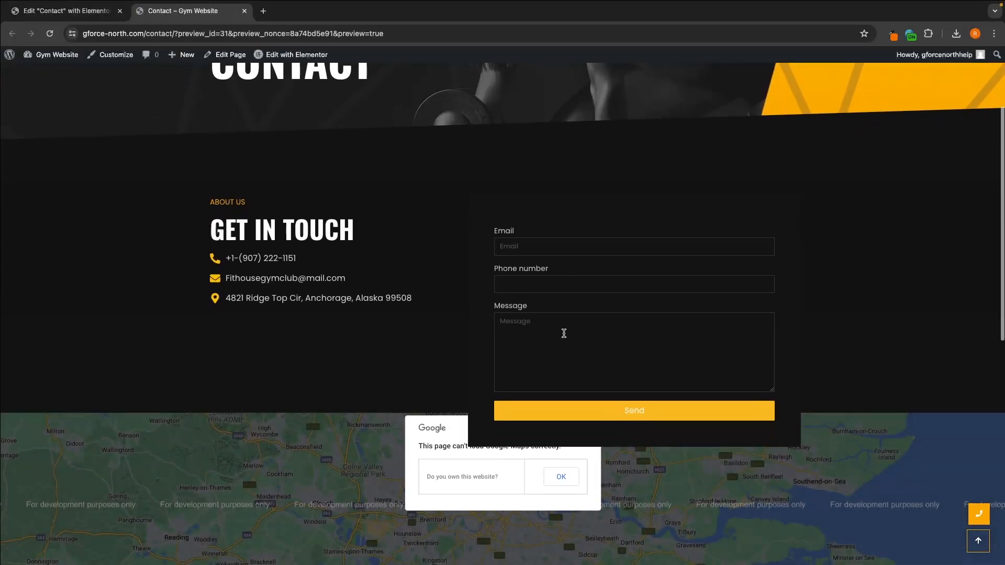
pyautogui.scroll(-3, 564, 333)
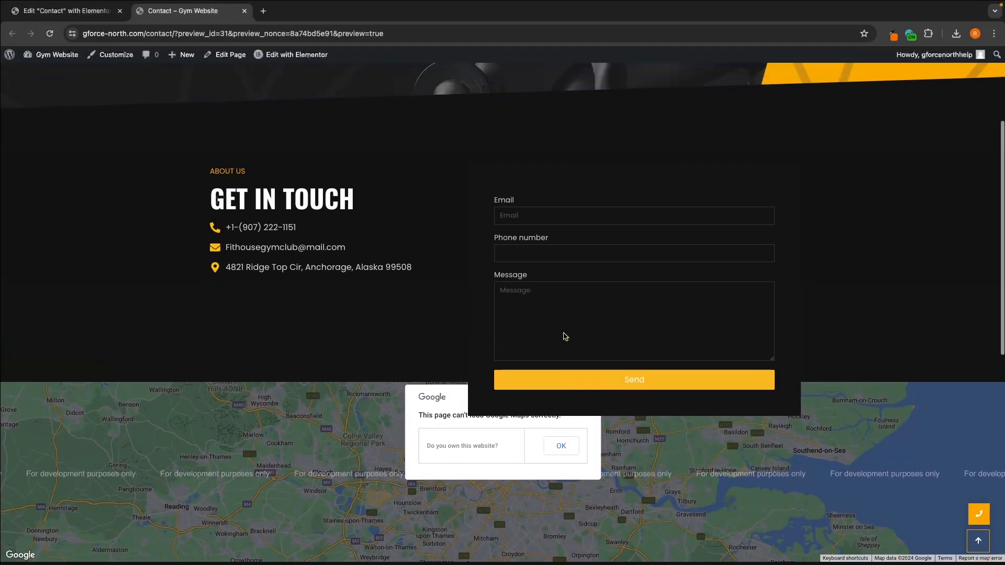
pyautogui.scroll(10, 563, 334)
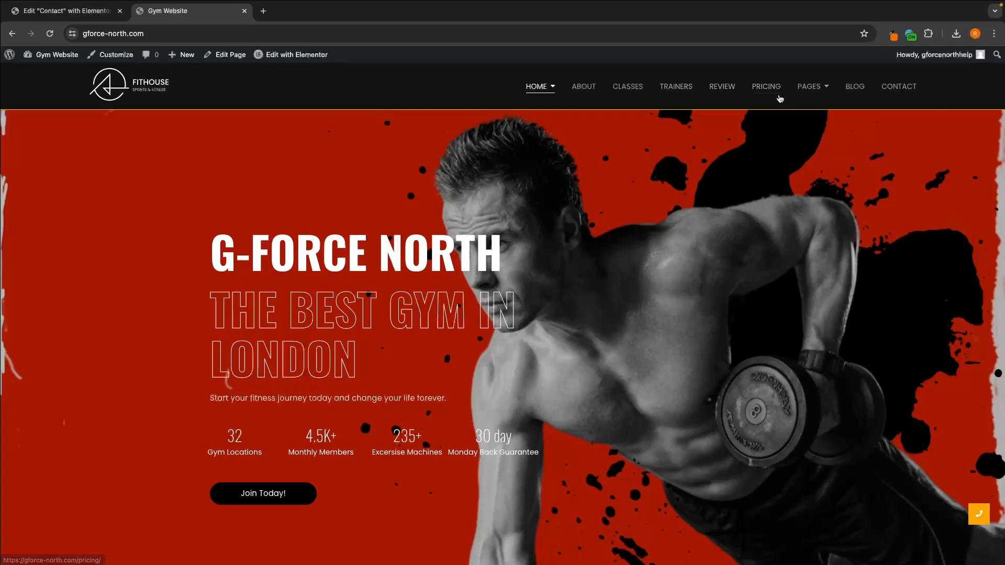
# Step: Check where the Gym Workouts and Yoga Classes links in the Home mega menu lead, and close the pages they open
pyautogui.moveTo(548, 83)
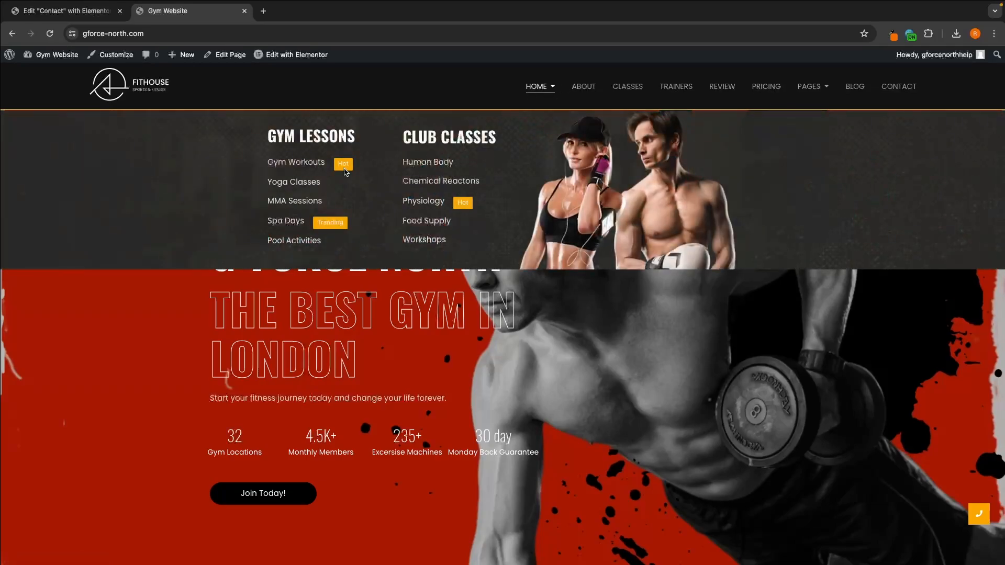
pyautogui.rightClick(310, 166)
pyautogui.click(335, 172)
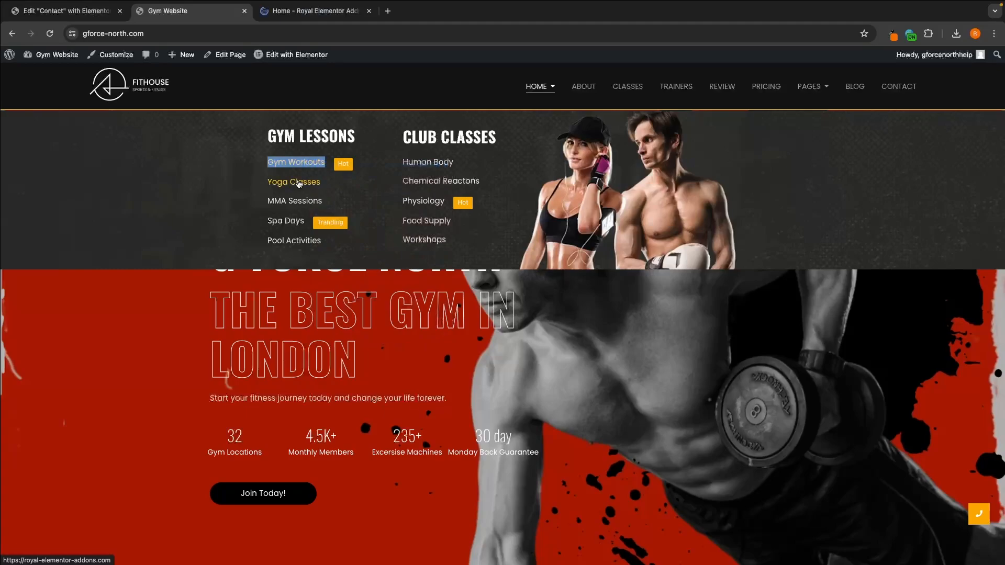
pyautogui.rightClick(269, 180)
pyautogui.click(307, 190)
pyautogui.click(326, 11)
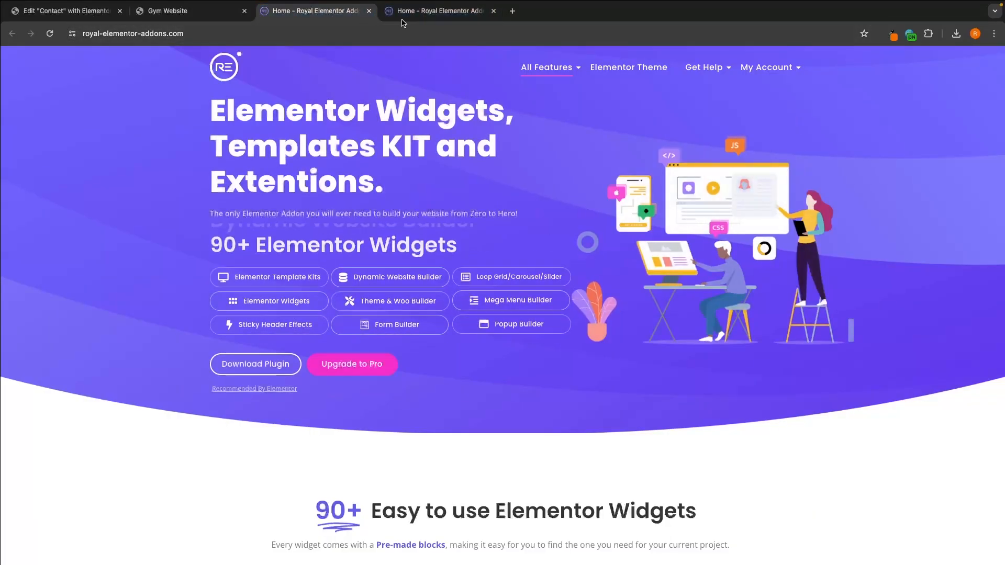
pyautogui.click(369, 11)
pyautogui.click(369, 11)
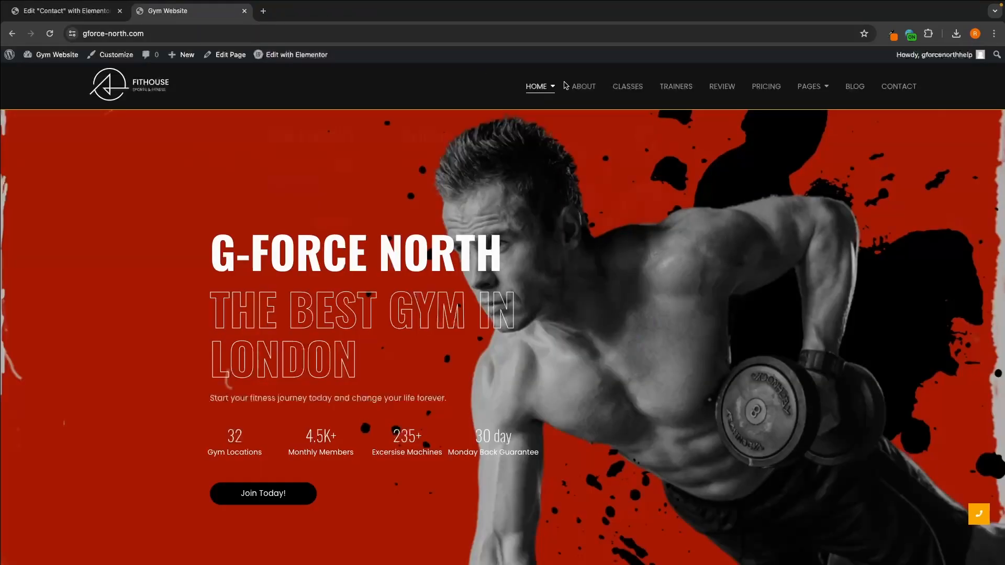
# Step: Open the site's Customizer, dismiss the Black Friday popup and examine the items of the Main Menu
pyautogui.moveTo(536, 86)
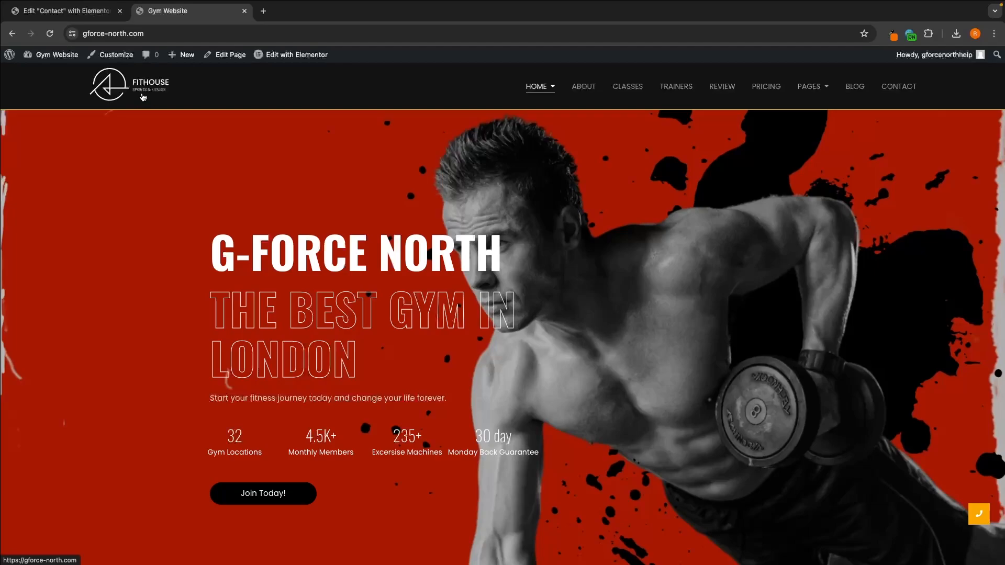
pyautogui.moveTo(302, 58)
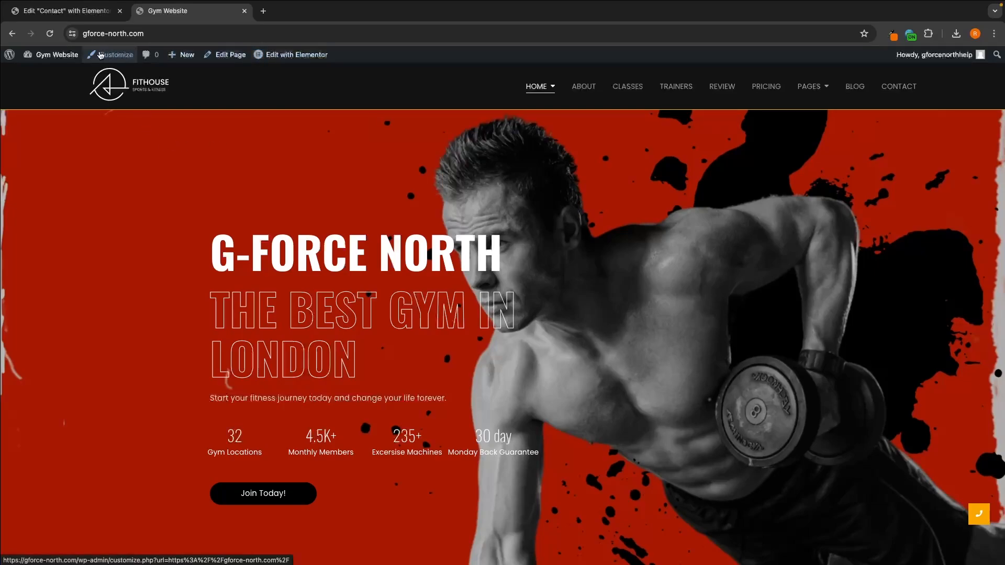
pyautogui.click(122, 58)
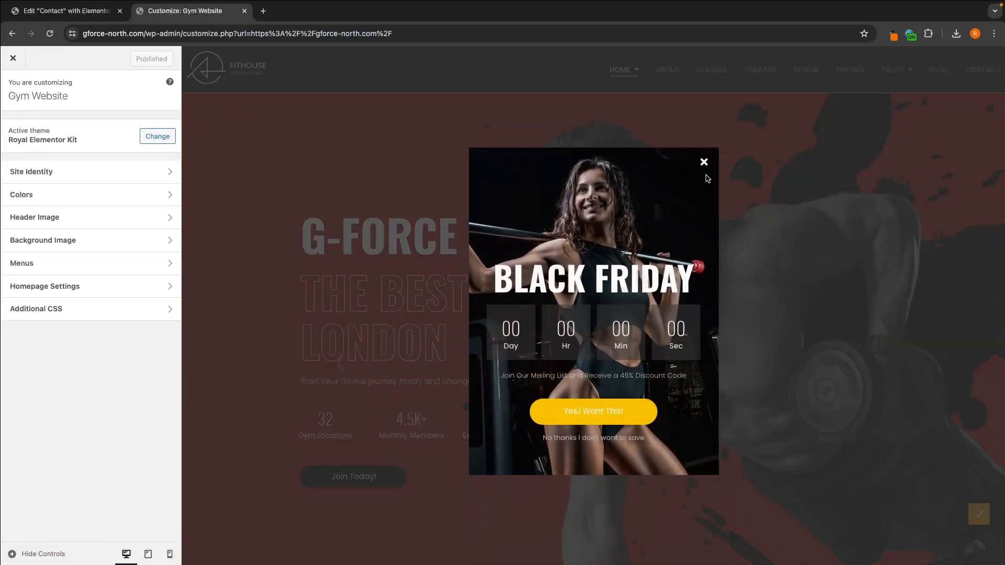
pyautogui.click(704, 162)
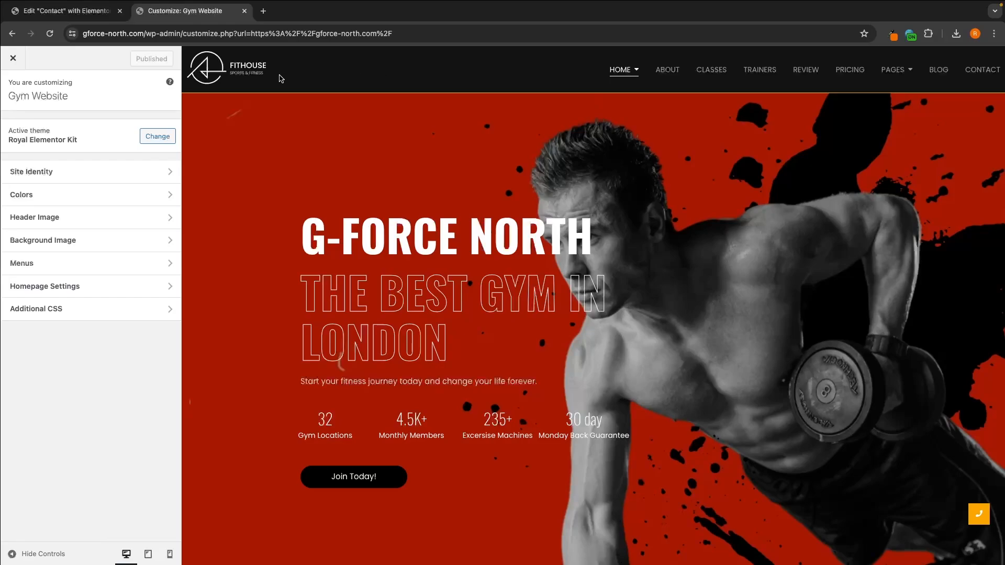
pyautogui.click(27, 269)
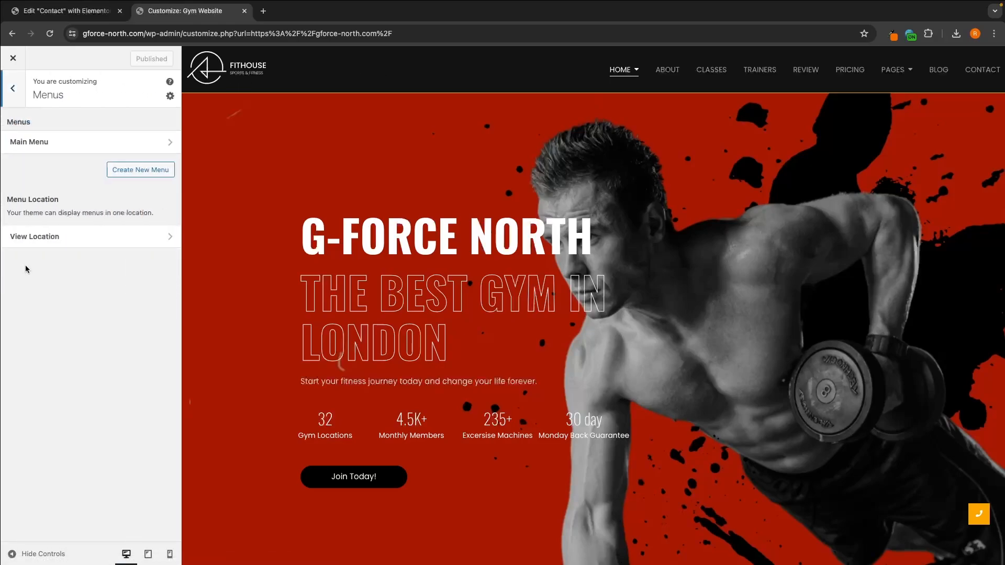
pyautogui.click(25, 146)
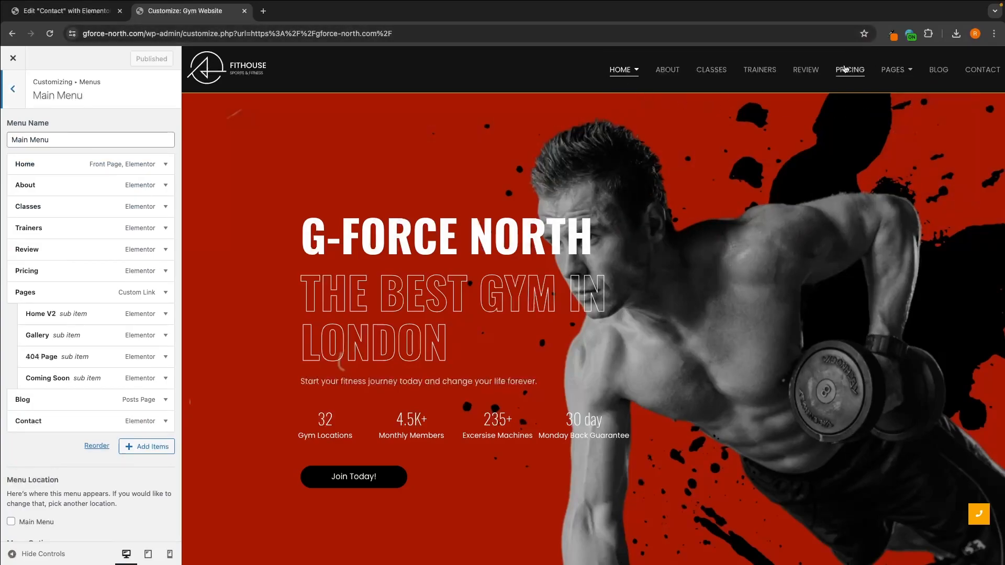
pyautogui.moveTo(618, 73)
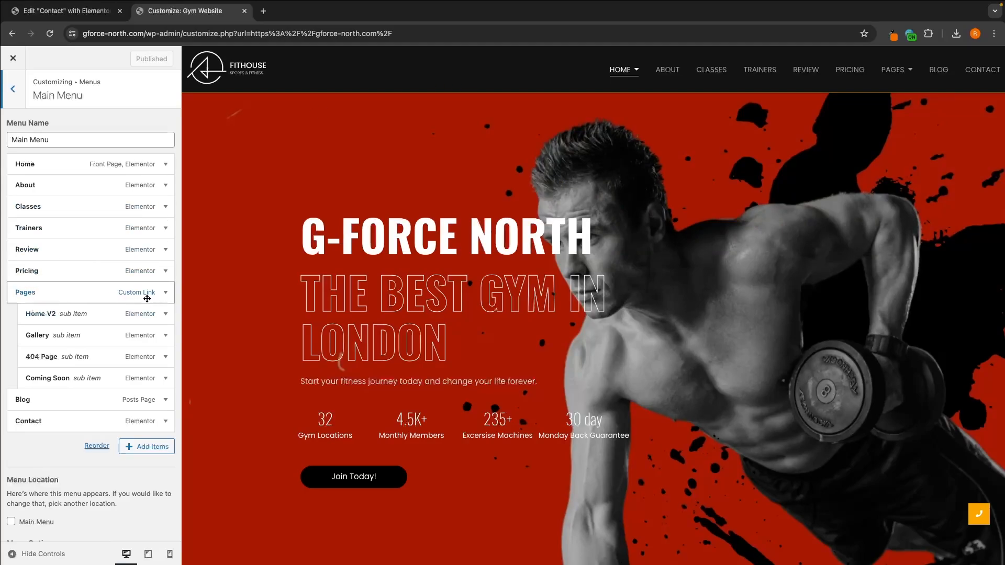
pyautogui.moveTo(895, 71)
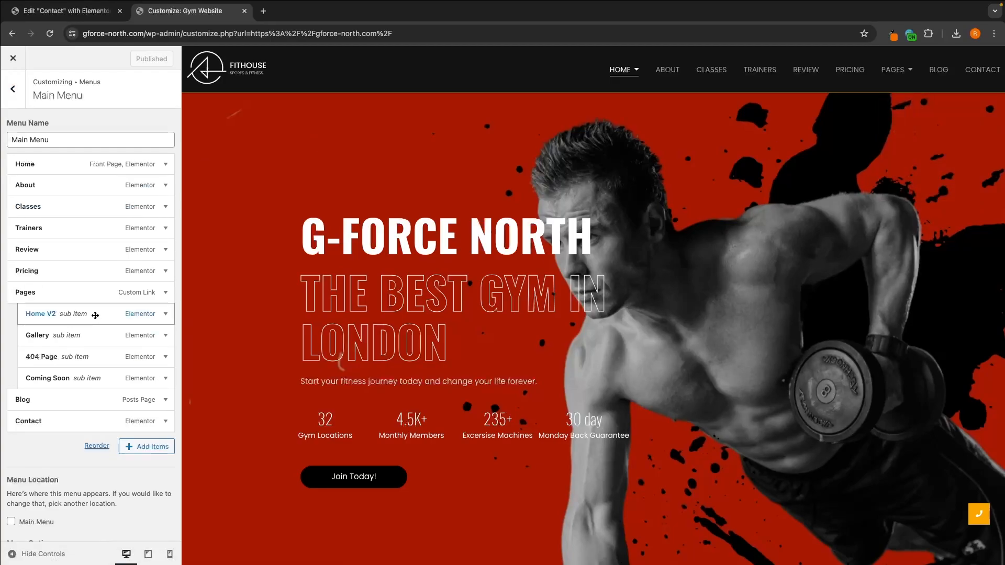
# Step: Remove the Home V2 and Gallery sub-items from the Main Menu
pyautogui.click(165, 314)
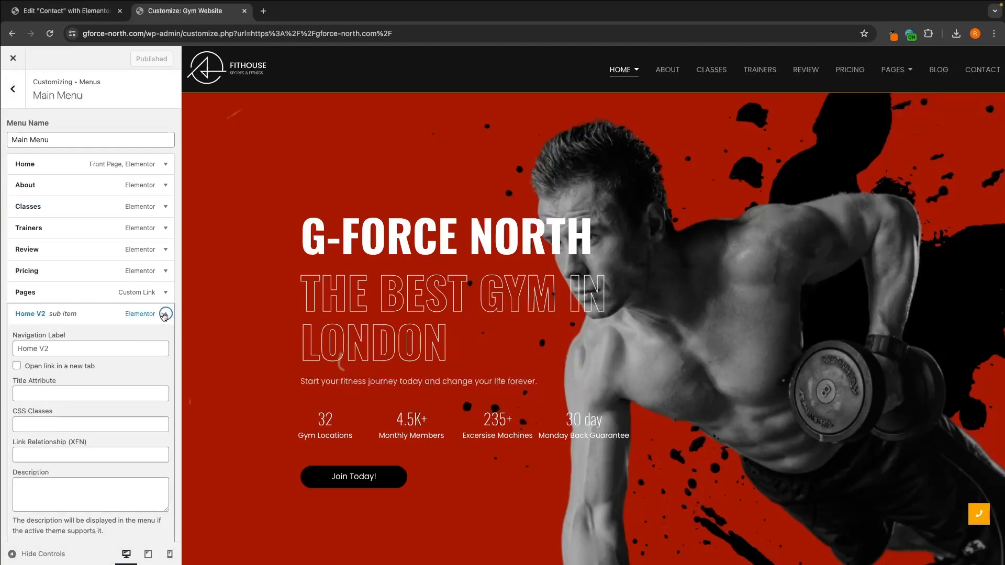
pyautogui.scroll(-5, 158, 340)
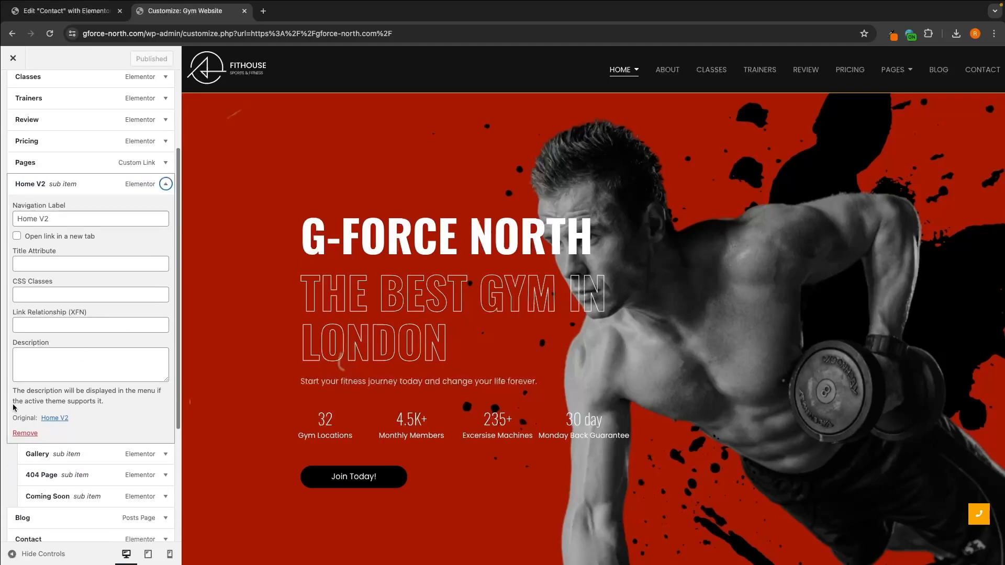
pyautogui.click(15, 433)
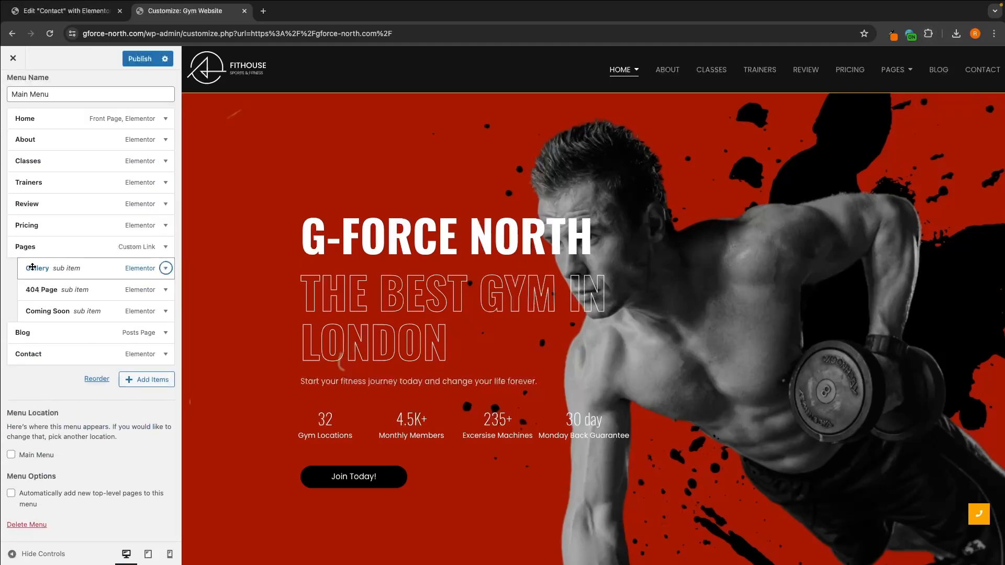
pyautogui.click(165, 268)
pyautogui.scroll(-3, 140, 307)
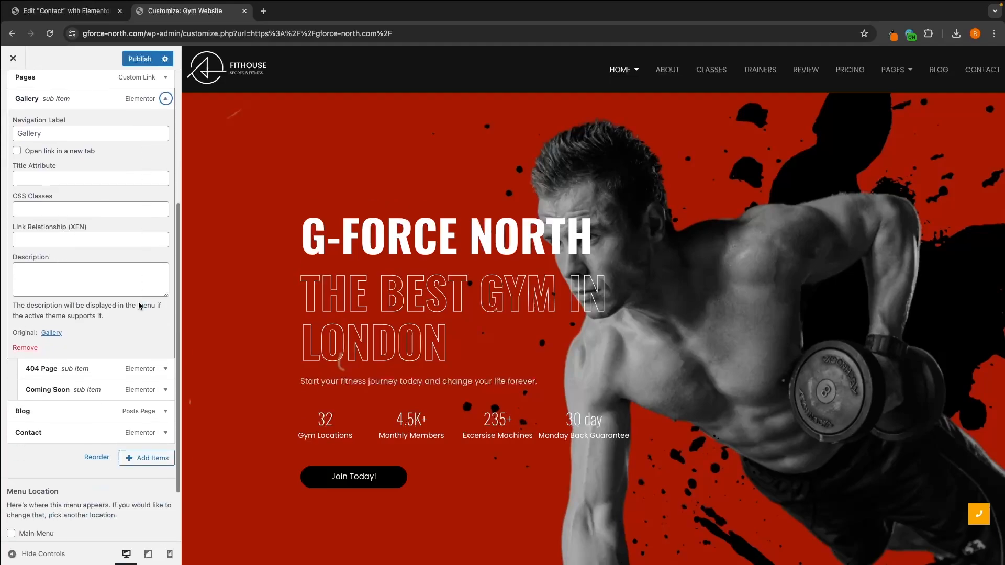
pyautogui.click(25, 347)
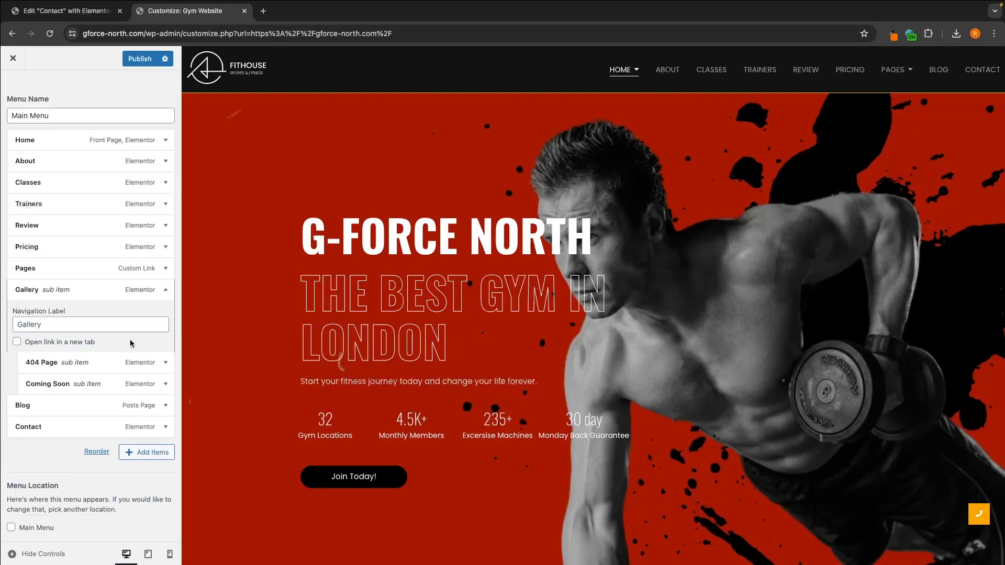
# Step: Remove the 404 Page and Coming Soon sub-items from the Main Menu
pyautogui.click(166, 290)
pyautogui.scroll(-2, 33, 455)
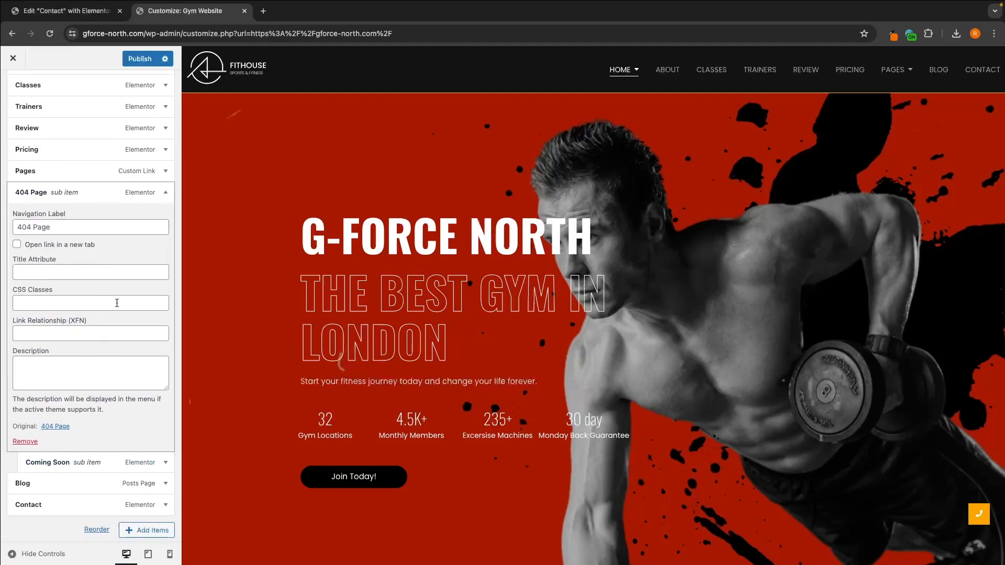
pyautogui.click(16, 443)
pyautogui.click(166, 311)
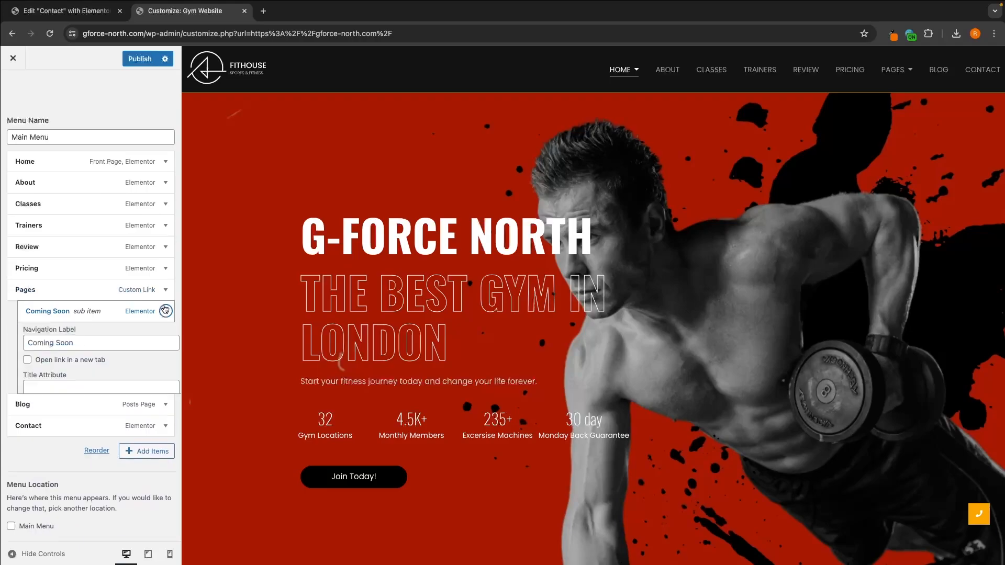
pyautogui.scroll(-1, 41, 493)
pyautogui.click(29, 481)
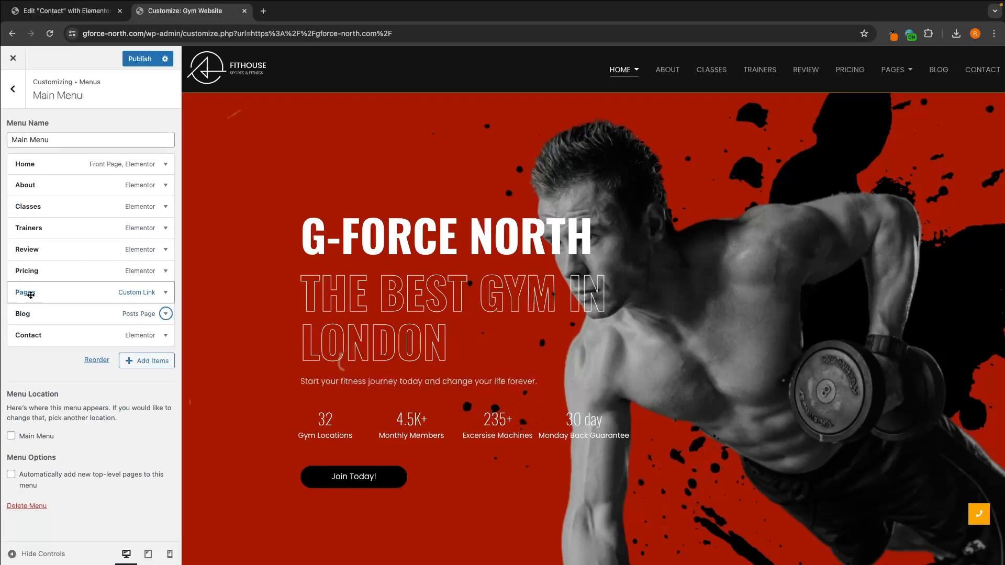
# Step: Remove the Pages and Blog items from the Main Menu
pyautogui.click(165, 293)
pyautogui.scroll(-3, 102, 372)
pyautogui.click(26, 377)
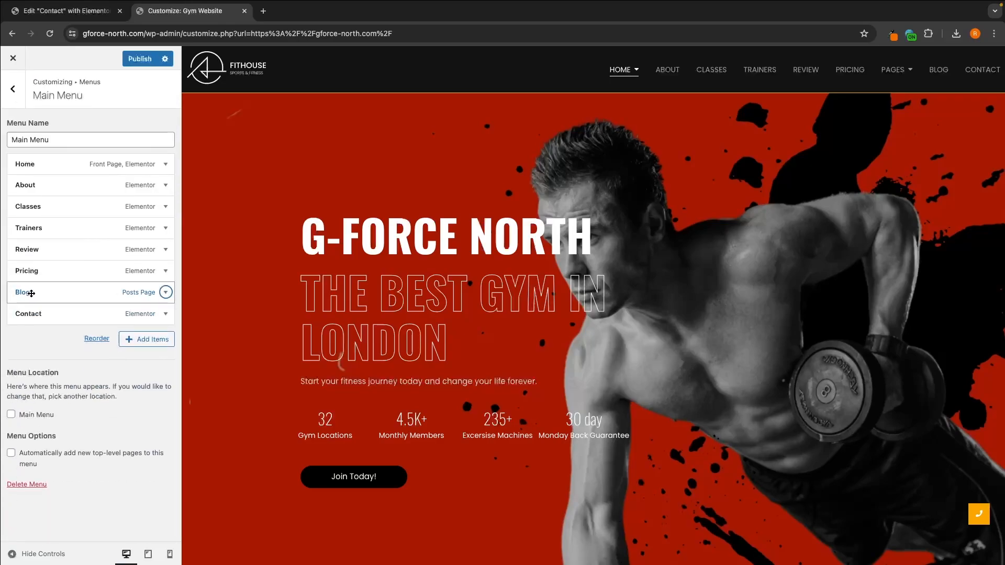
pyautogui.click(166, 292)
pyautogui.scroll(-1, 131, 377)
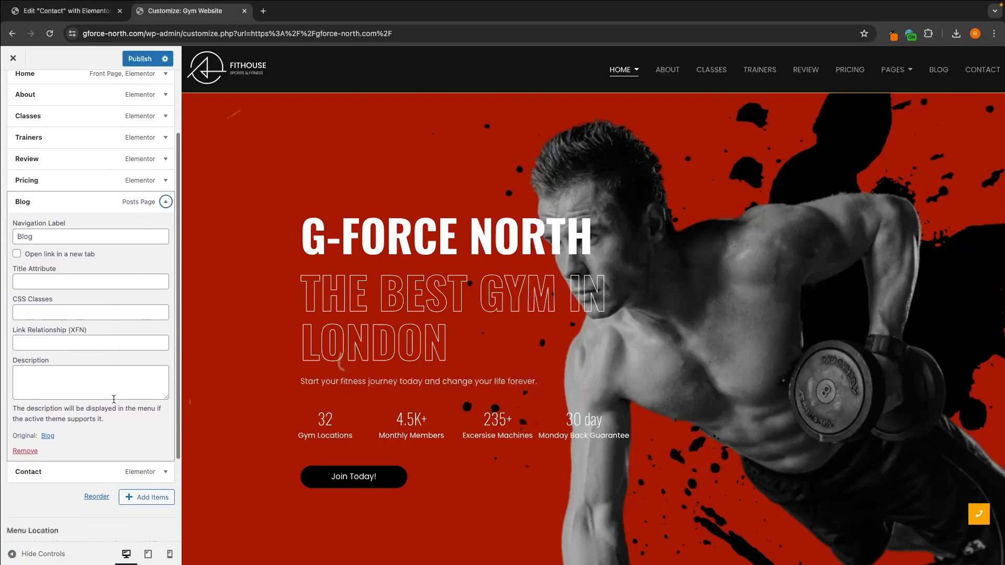
pyautogui.click(26, 449)
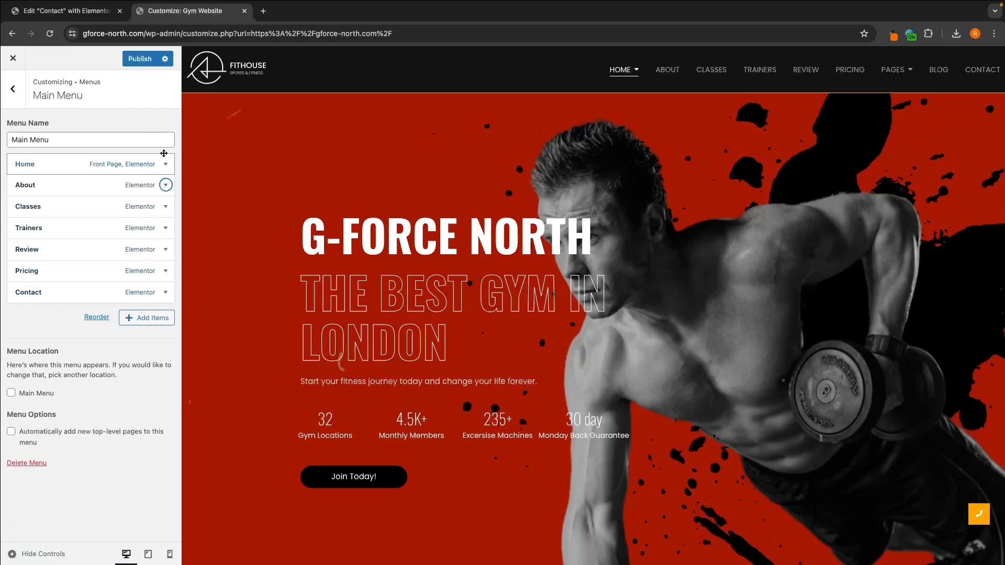
# Step: Publish the Main Menu changes, reload the Customizer and publish once more
pyautogui.click(140, 58)
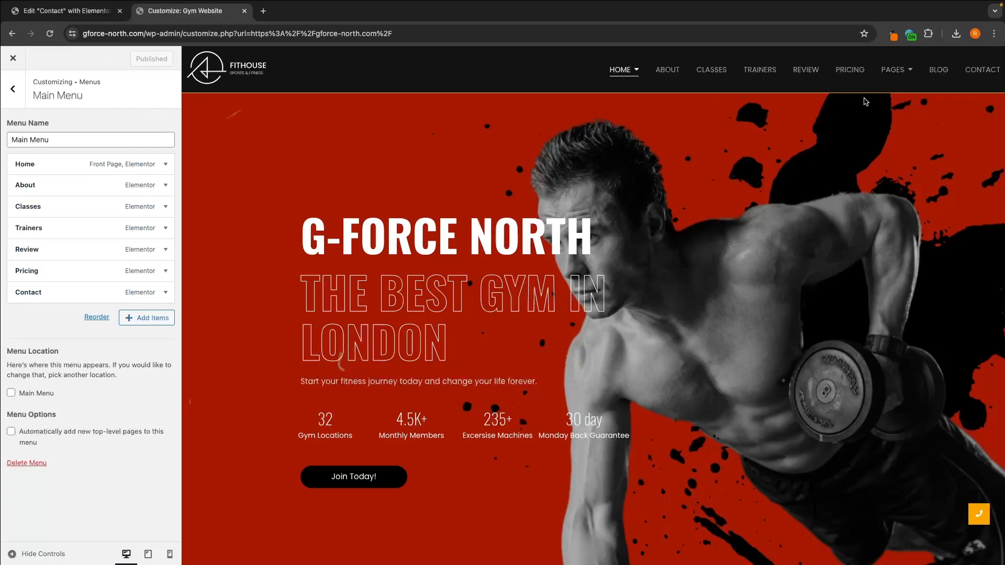
pyautogui.click(14, 91)
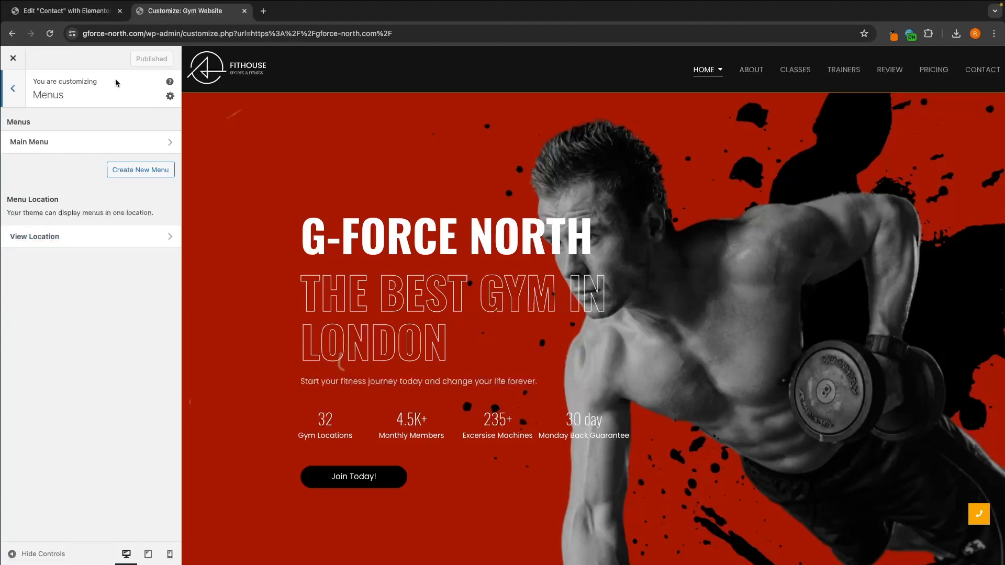
pyautogui.click(50, 34)
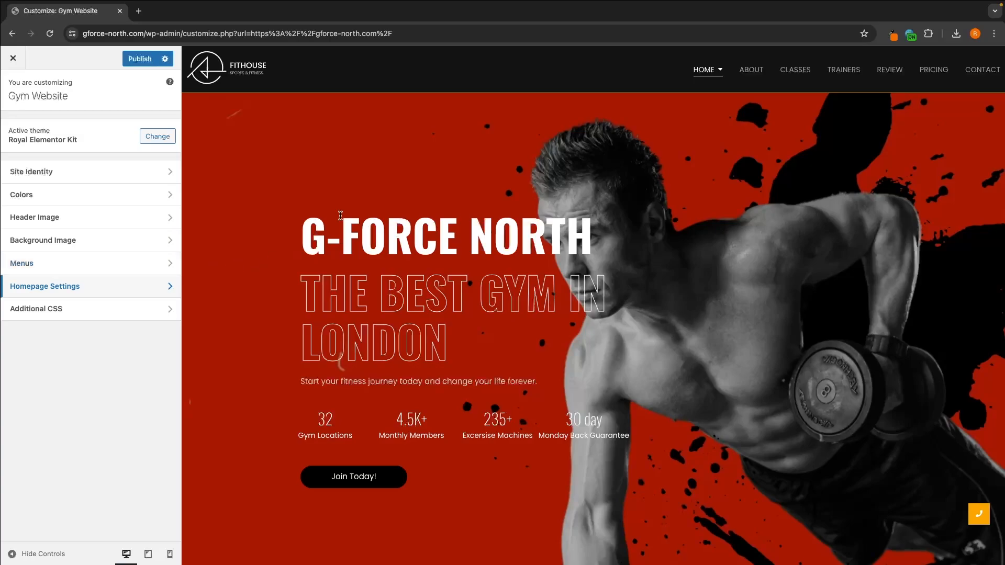
pyautogui.click(147, 59)
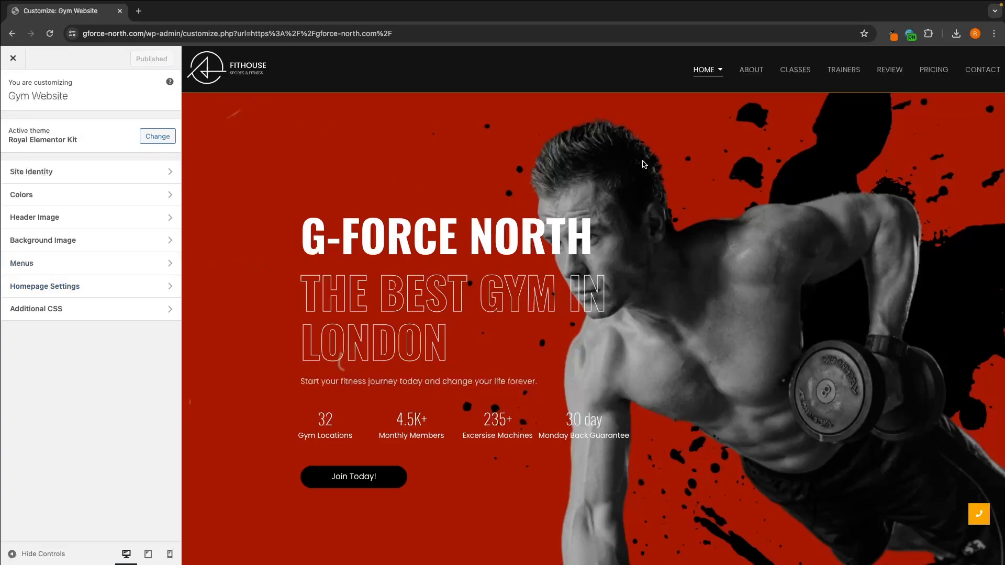
# Step: Exit the Customizer to the live home page and go to the WordPress admin area
pyautogui.moveTo(724, 69)
pyautogui.click(8, 62)
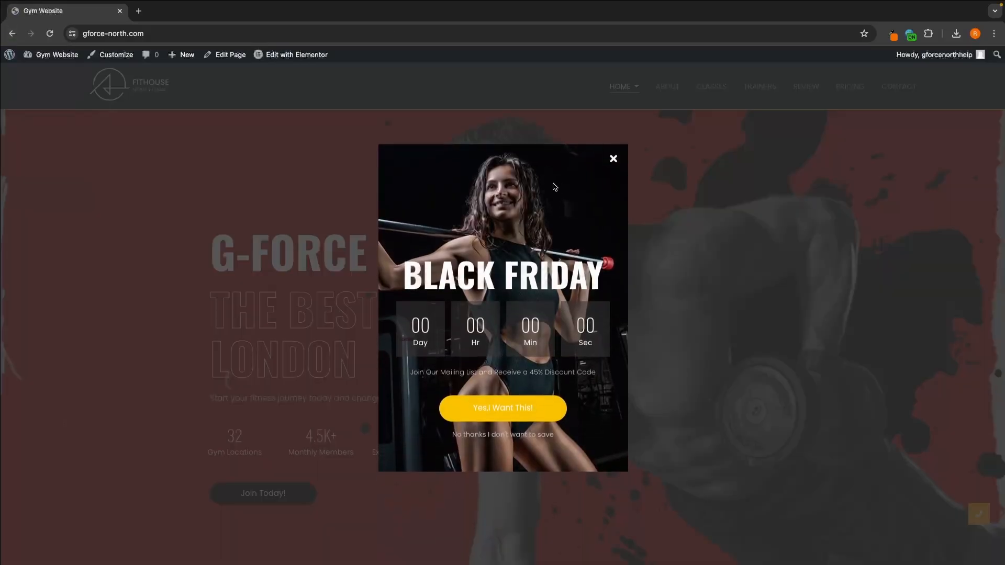
pyautogui.click(612, 158)
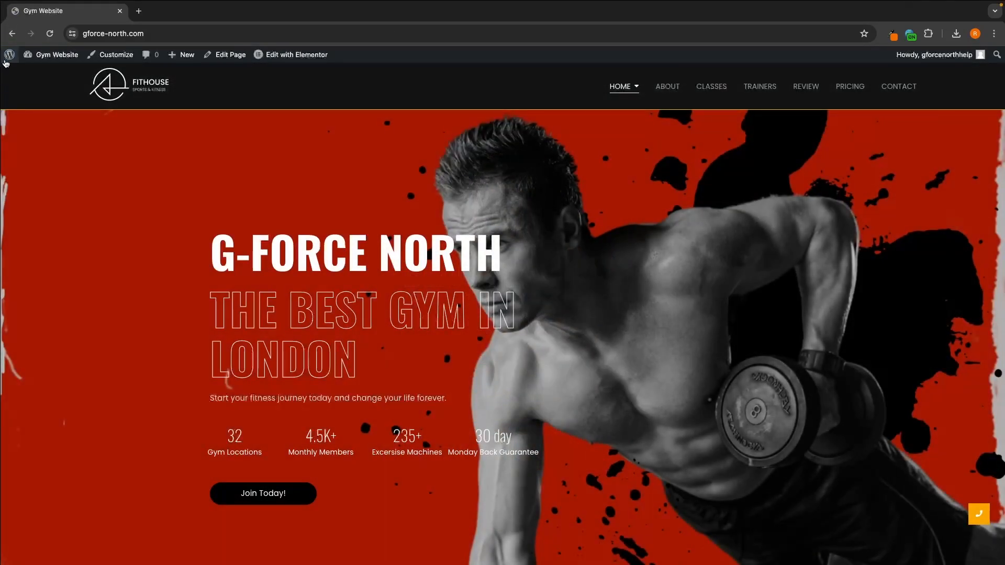
pyautogui.moveTo(12, 57)
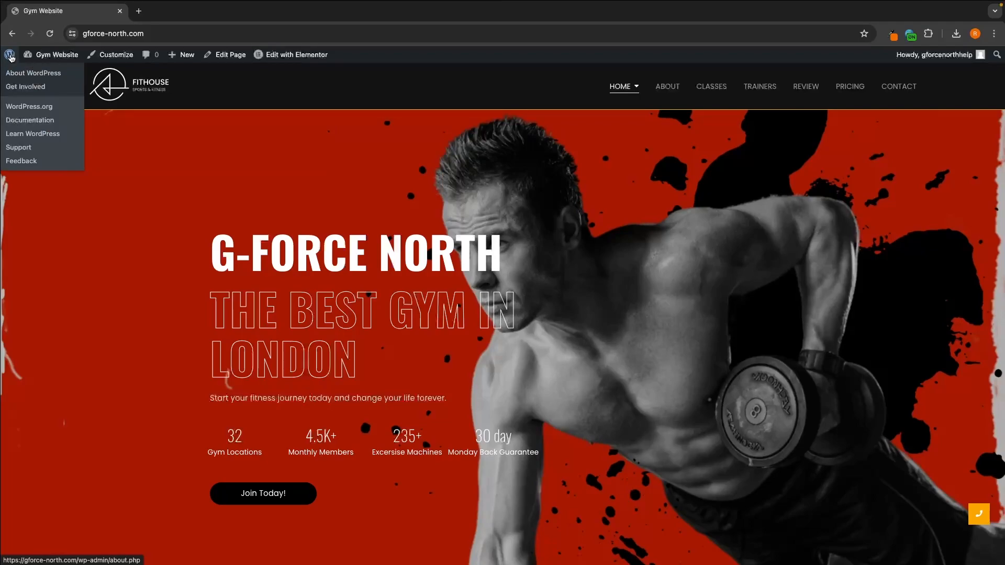
pyautogui.click(10, 56)
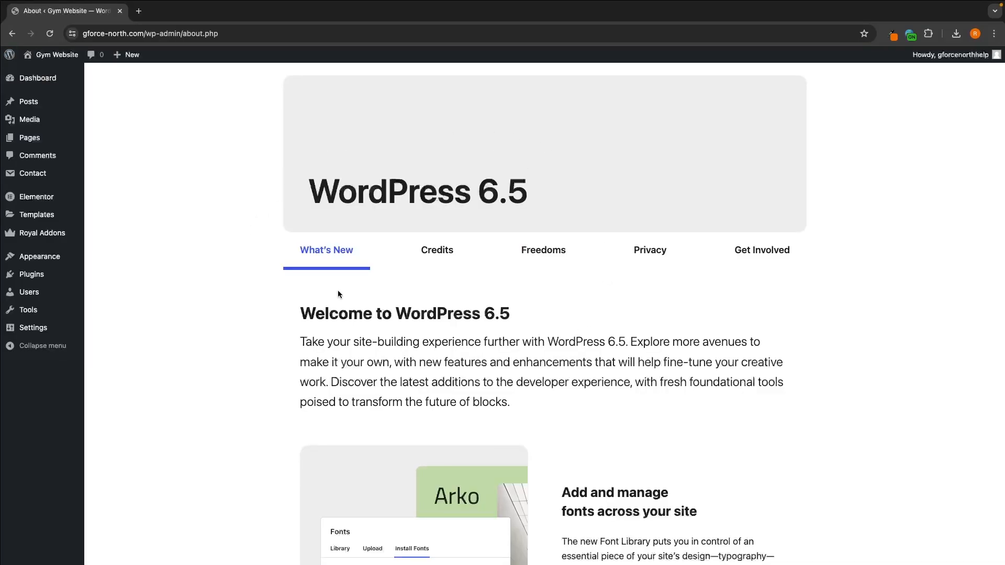
# Step: Open the Royal Addons Theme Builder and edit the Fitness Gym V1 Header template in Elementor
pyautogui.moveTo(45, 235)
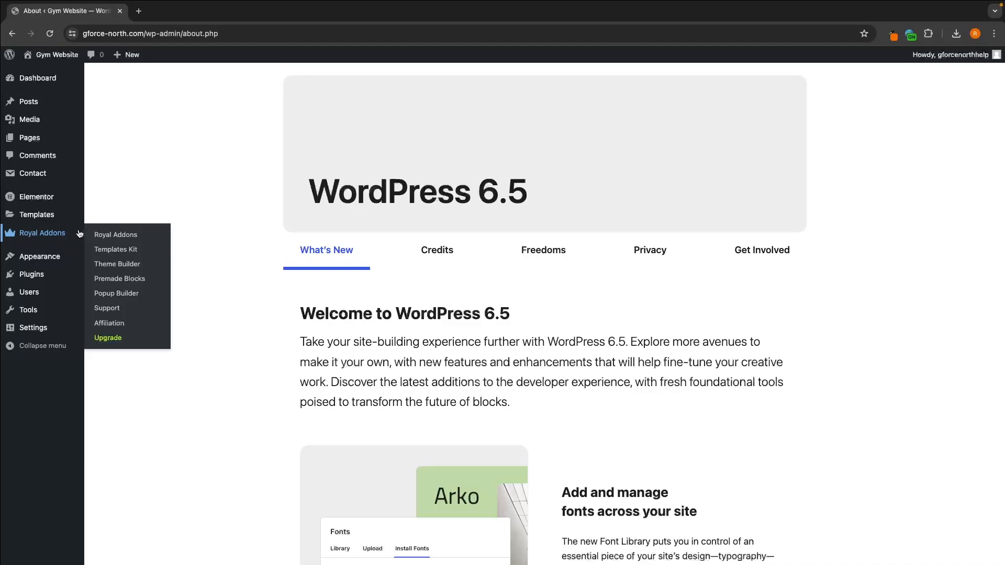
pyautogui.click(117, 265)
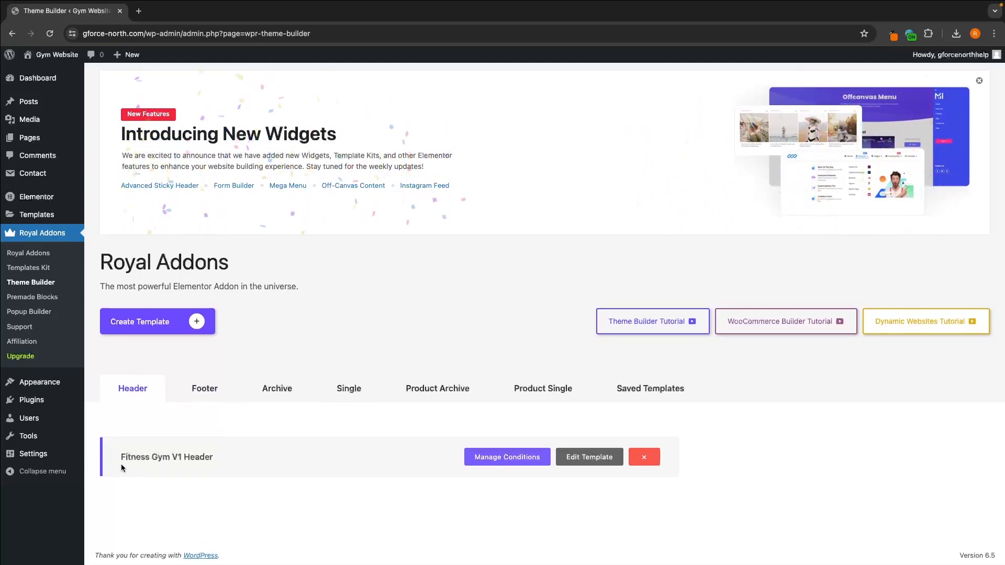
pyautogui.moveTo(120, 458); pyautogui.dragTo(209, 459)
pyautogui.click(216, 462)
pyautogui.click(582, 459)
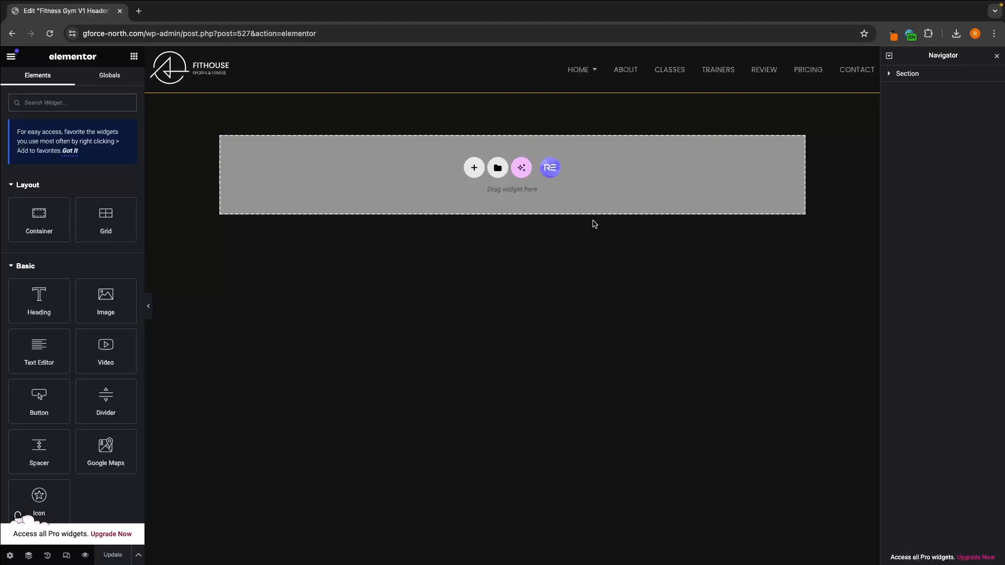
# Step: Select the header's logo and open its image in the media library to check the file's pixel dimensions
pyautogui.click(222, 62)
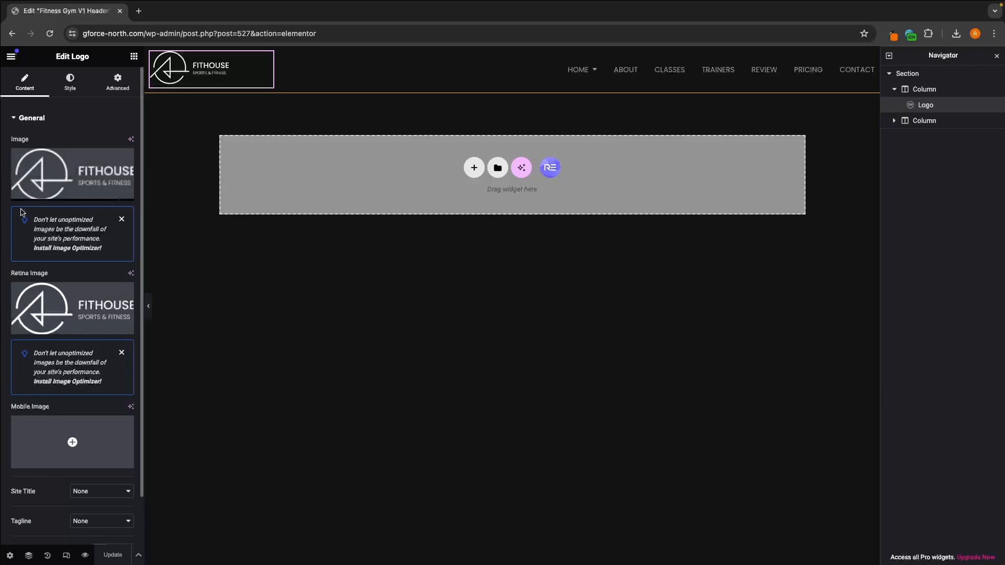
pyautogui.moveTo(62, 194)
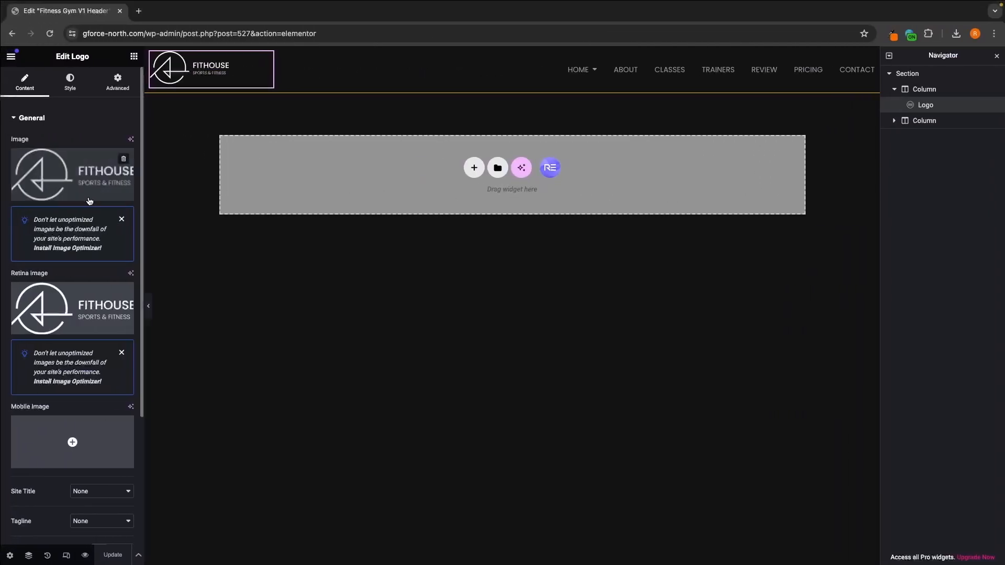
pyautogui.click(65, 194)
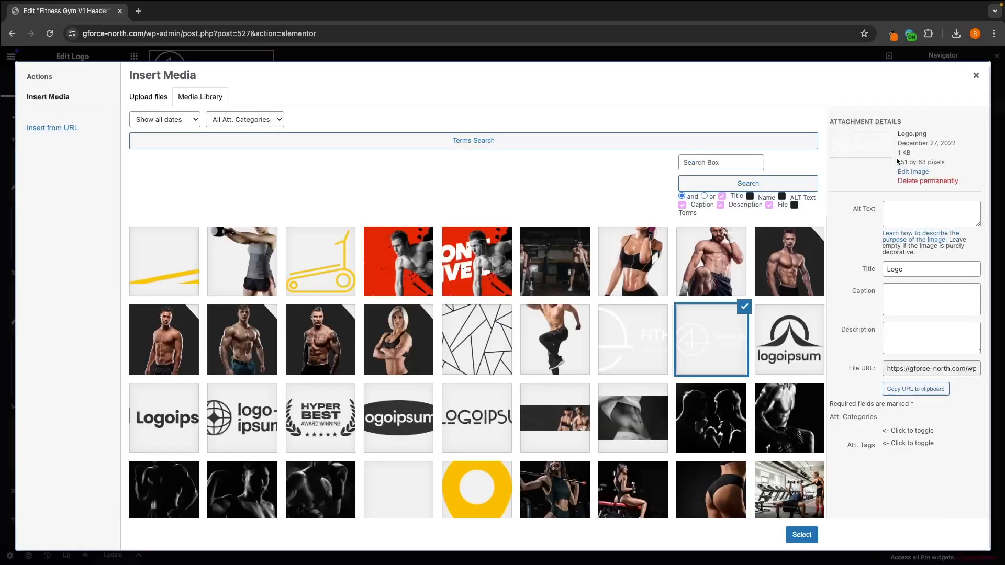
pyautogui.moveTo(897, 161); pyautogui.dragTo(947, 162)
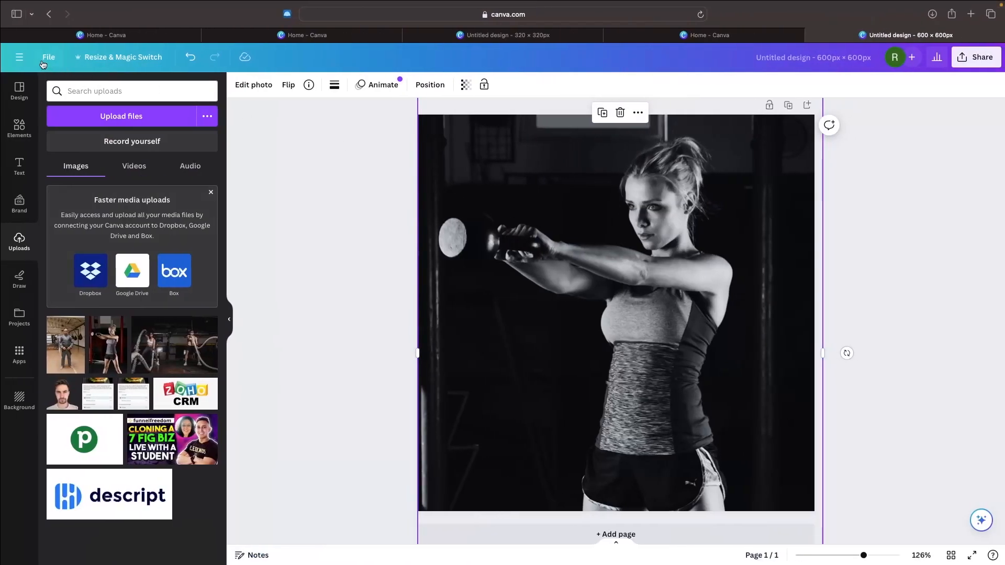
# Step: Switch to Canva and create a new custom-size design of 151 × 63 px
pyautogui.click(21, 58)
pyautogui.click(41, 114)
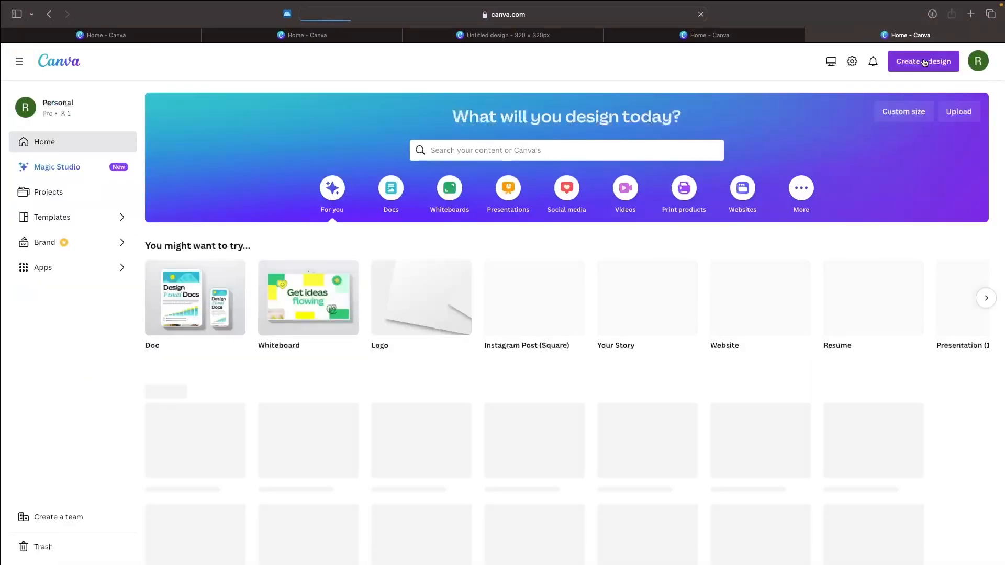
pyautogui.click(924, 62)
pyautogui.click(804, 386)
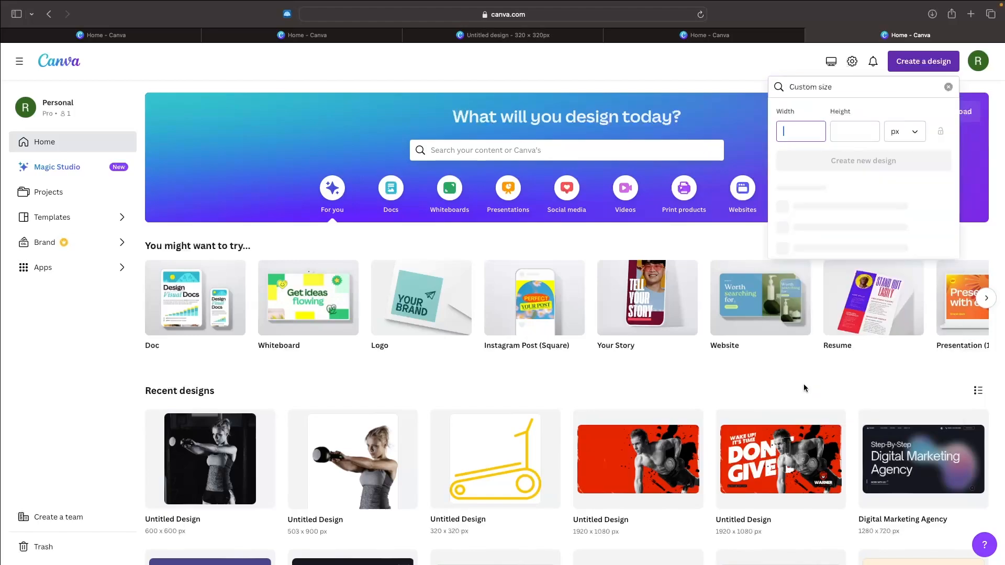
pyautogui.write('151')
pyautogui.click(846, 126)
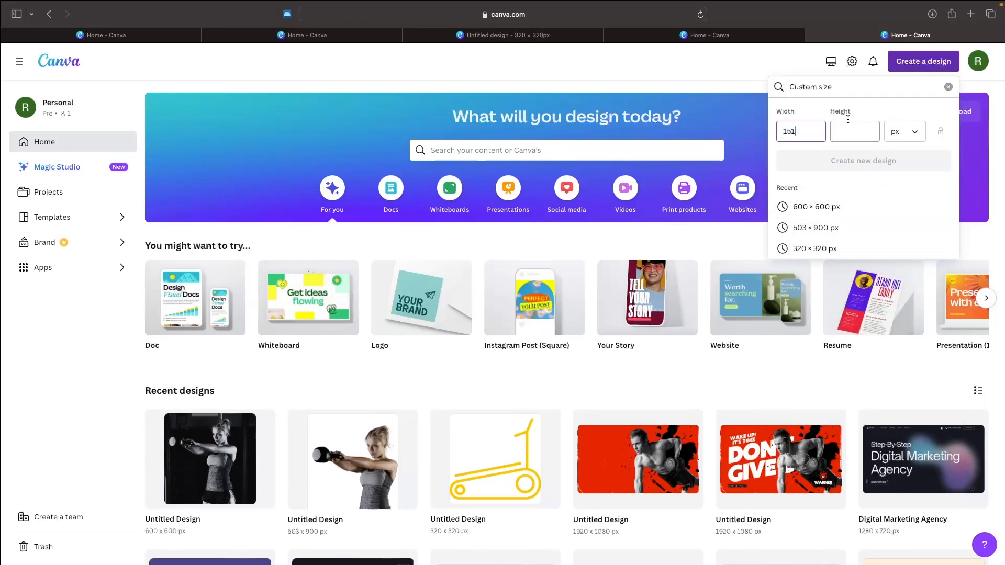
pyautogui.write('63')
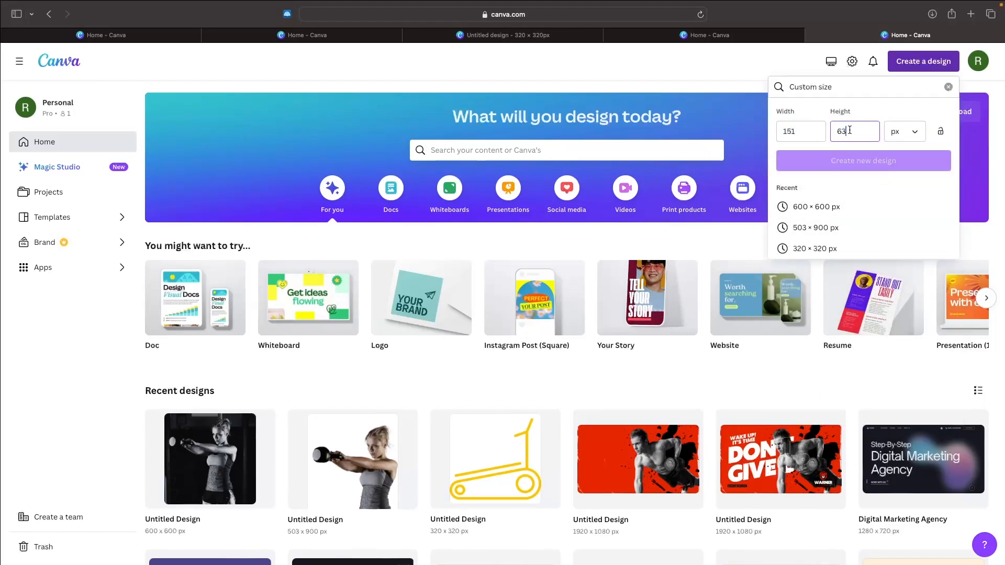
pyautogui.click(856, 167)
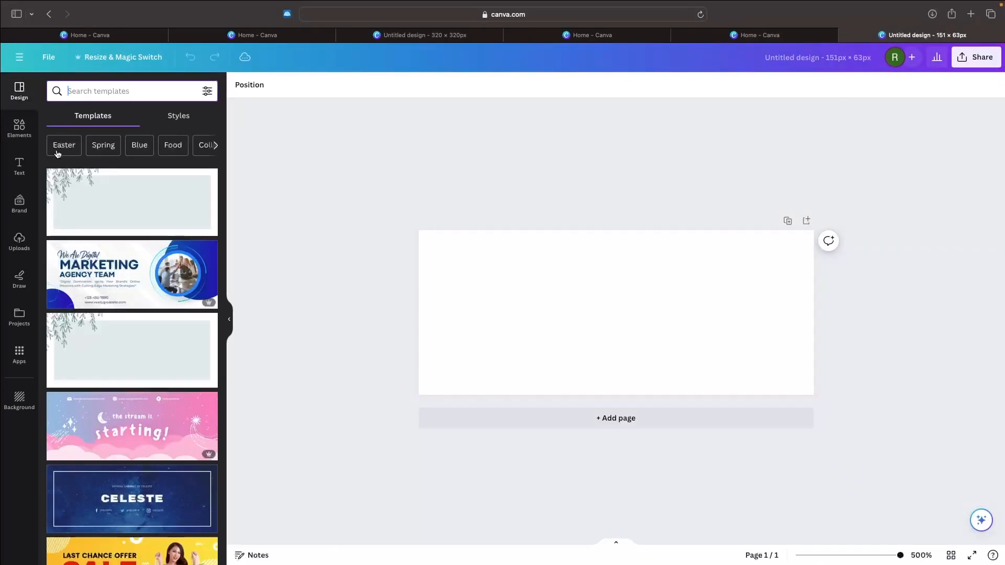
# Step: Search the elements for "gym logo" graphics and add the red shield with the man and woman to the design
pyautogui.click(12, 137)
pyautogui.click(106, 90)
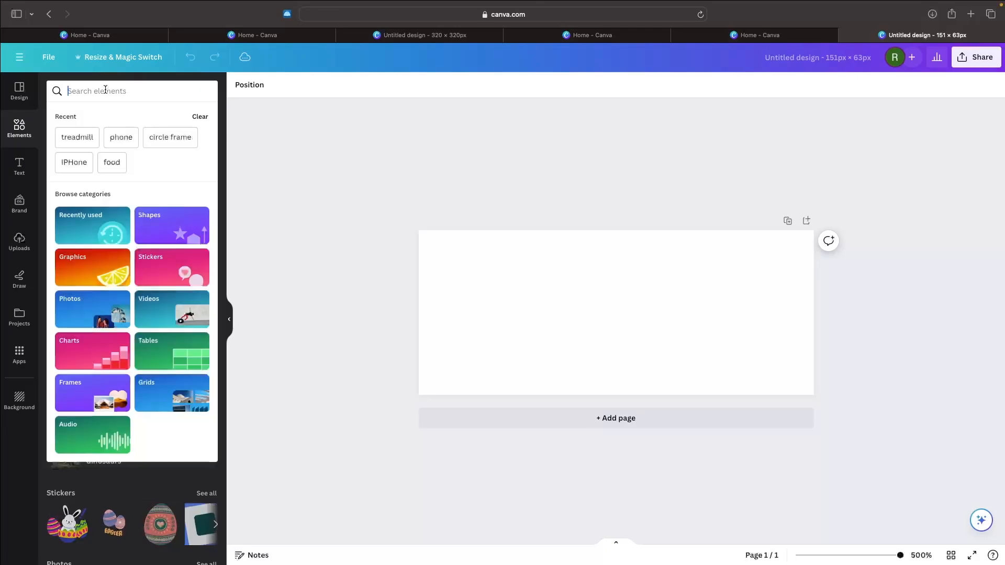
pyautogui.write('gym logo')
pyautogui.press('Return')
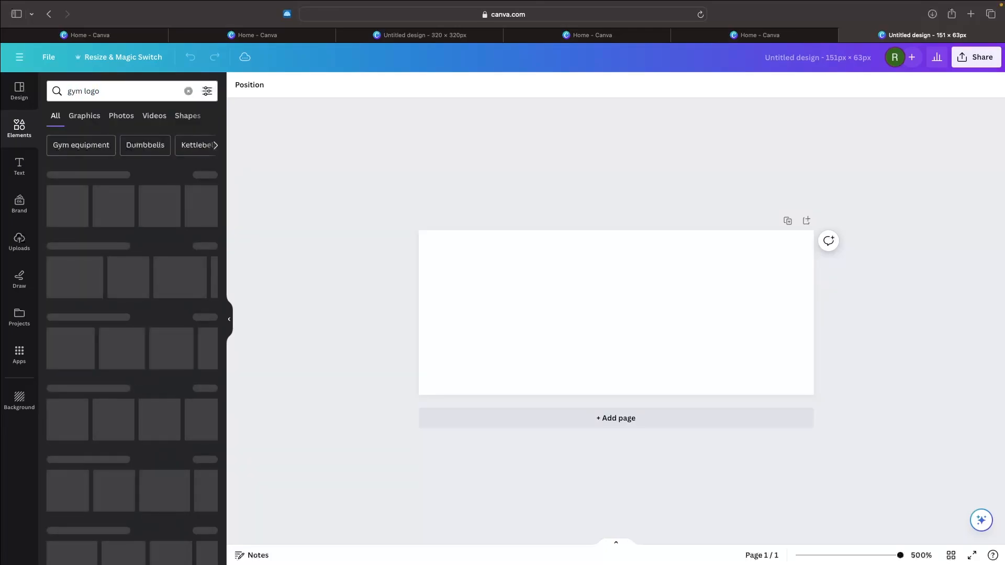
pyautogui.click(85, 116)
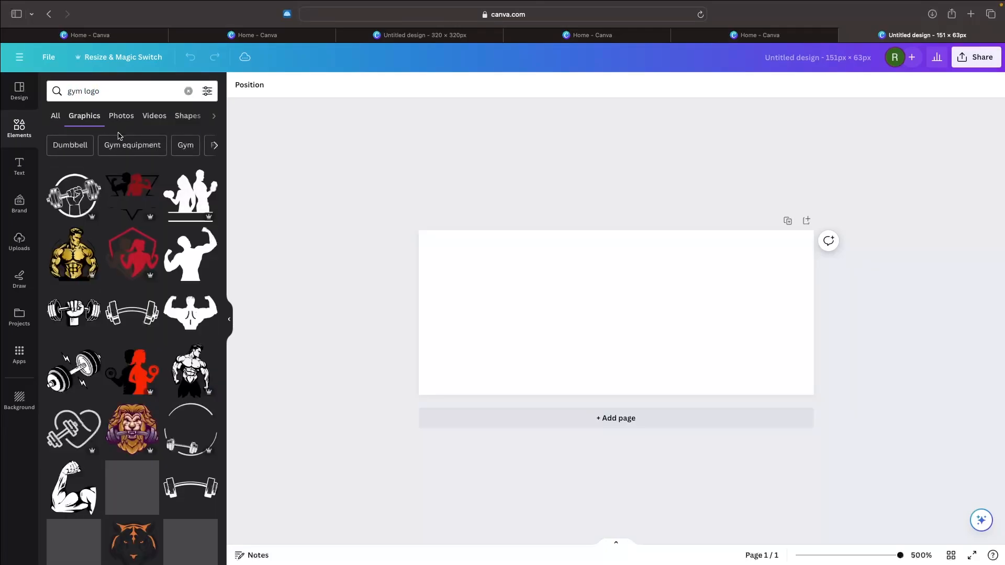
pyautogui.click(130, 255)
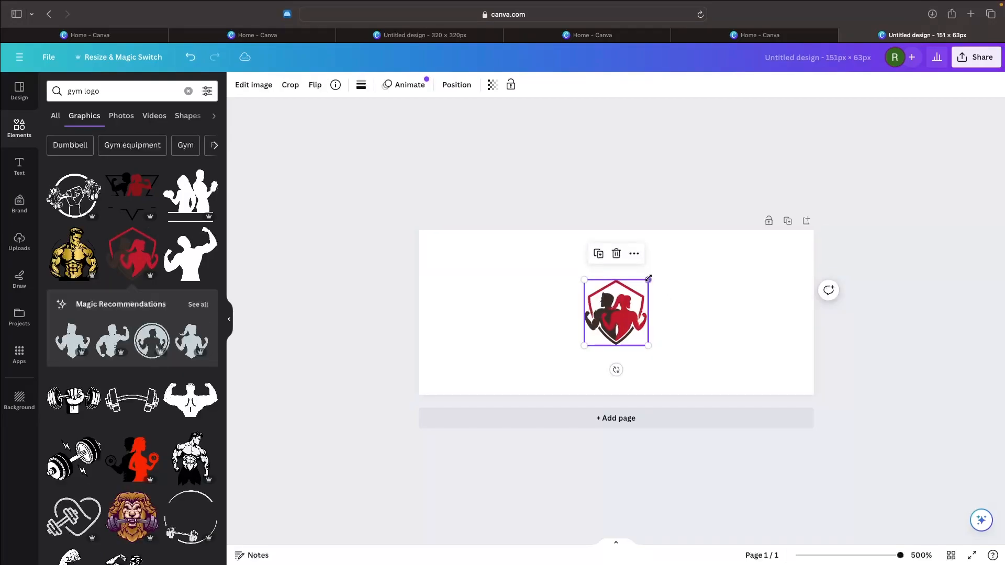
# Step: Enlarge the shield graphic and place it near the canvas's left edge, checking the existing Fithouse header logo in Elementor for its layout
pyautogui.moveTo(651, 278); pyautogui.dragTo(701, 252)
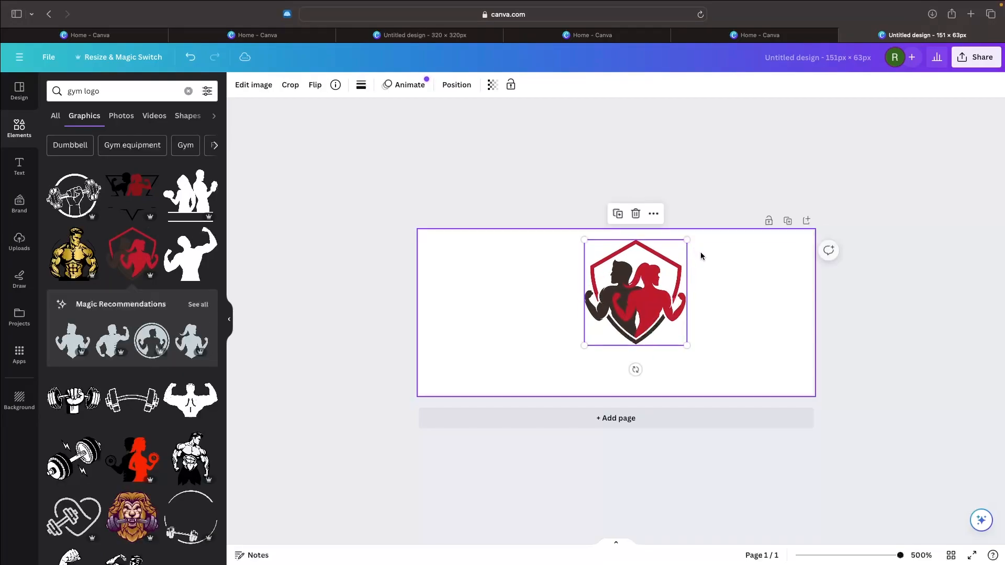
pyautogui.click(692, 202)
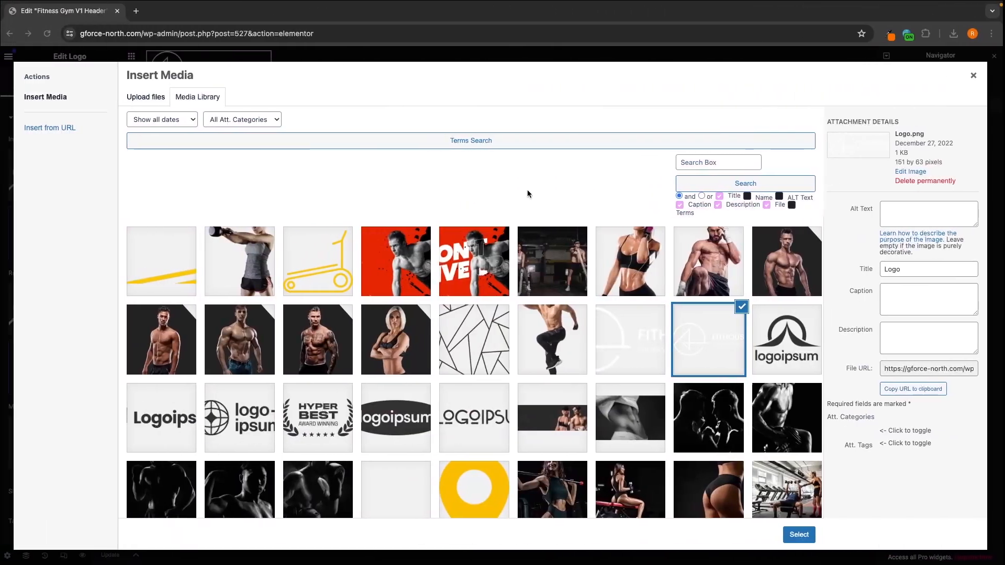
pyautogui.click(973, 76)
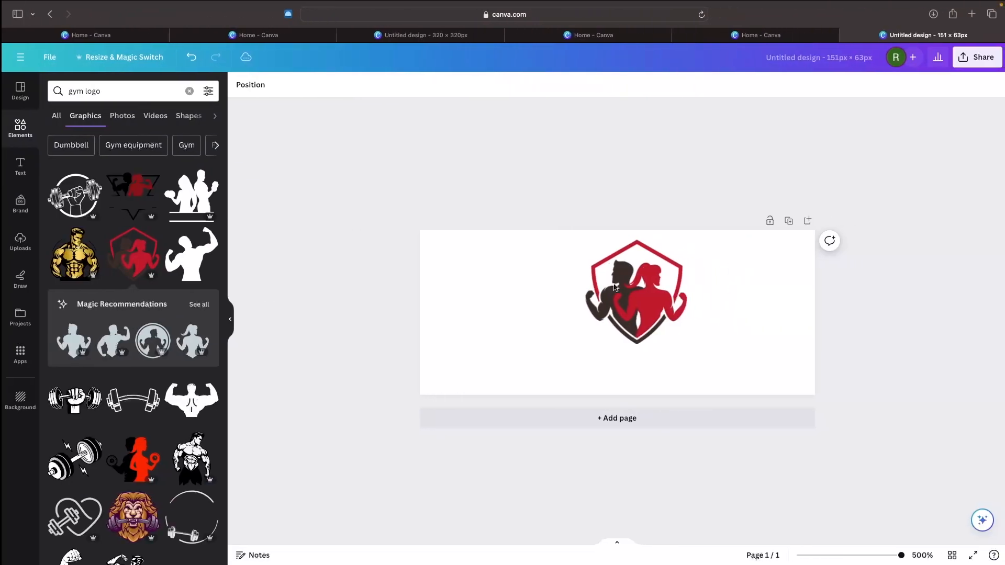
pyautogui.moveTo(680, 286); pyautogui.dragTo(559, 236)
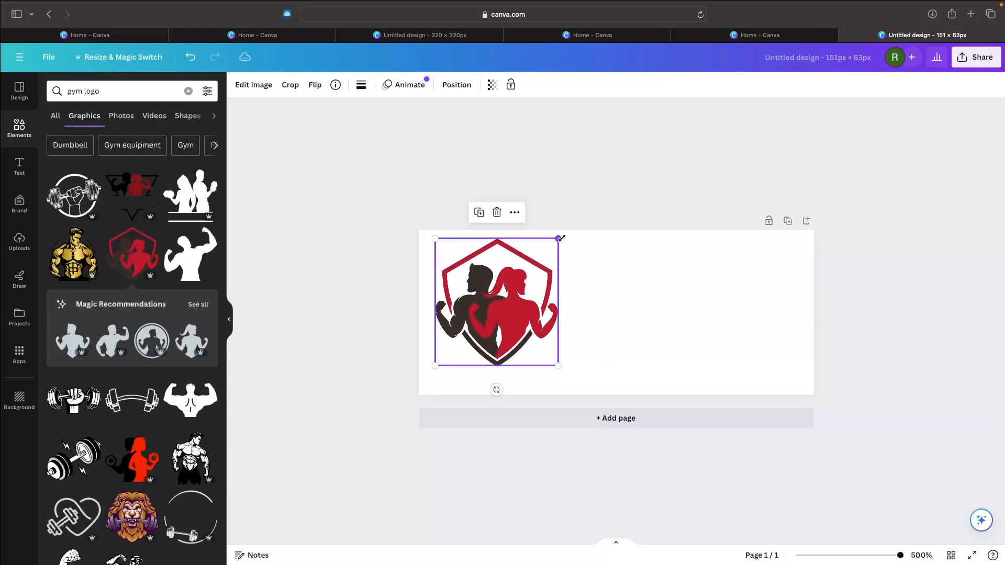
pyautogui.moveTo(513, 268); pyautogui.dragTo(522, 273)
pyautogui.click(587, 213)
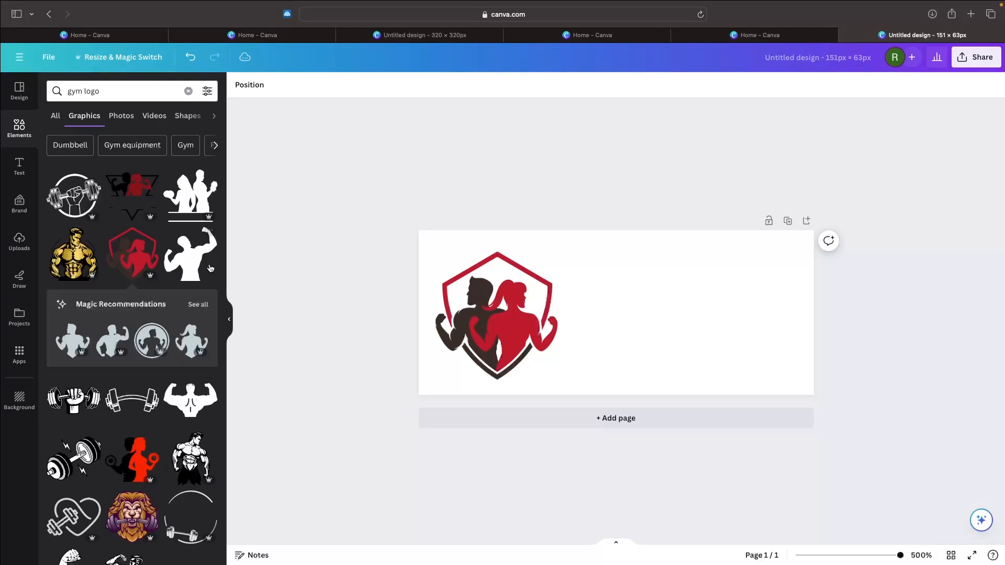
# Step: Add a heading reading "G-FORCE" beside the shield graphic and scale it up to font size 13.5
pyautogui.click(27, 178)
pyautogui.click(106, 204)
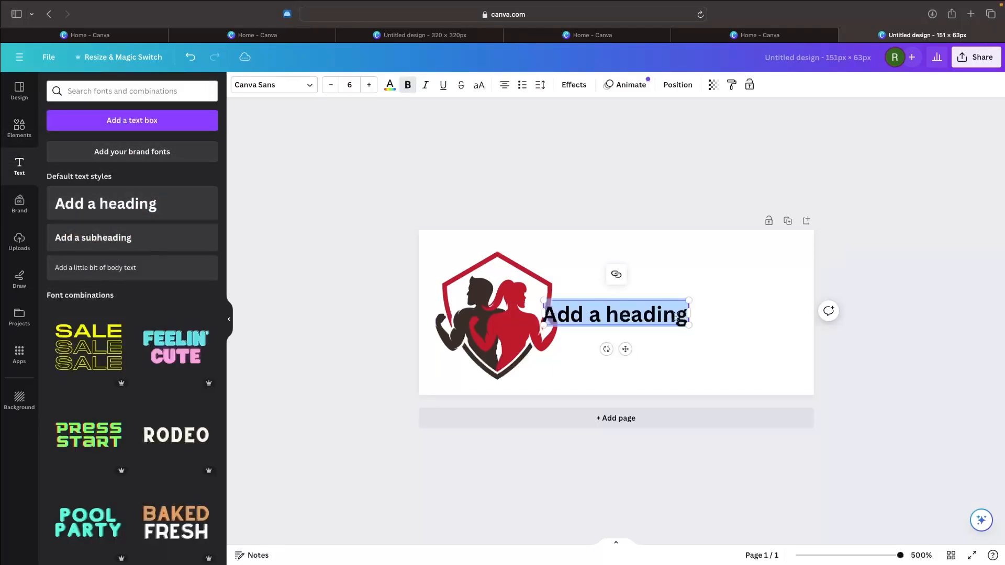
pyautogui.write('G-FORC')
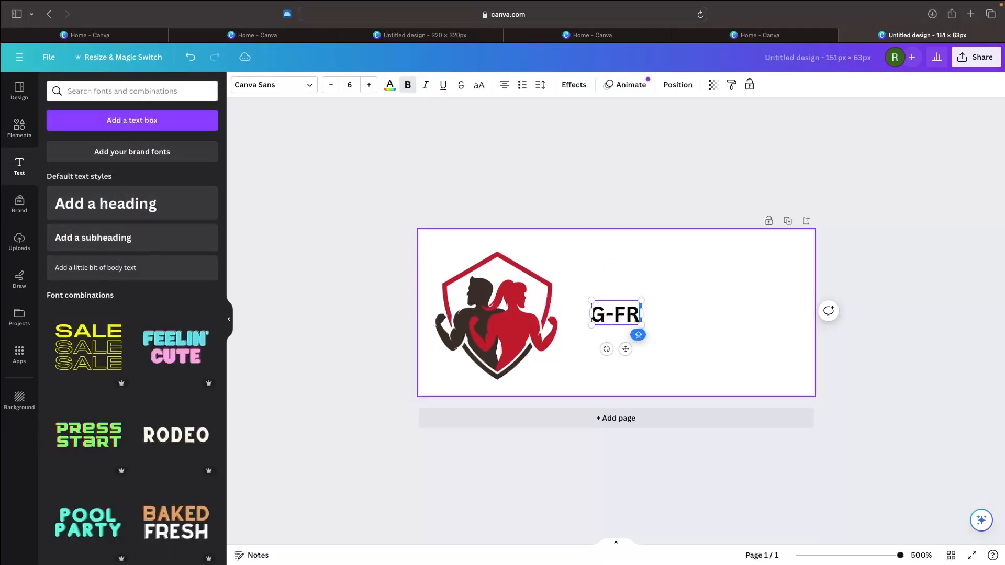
pyautogui.write('E')
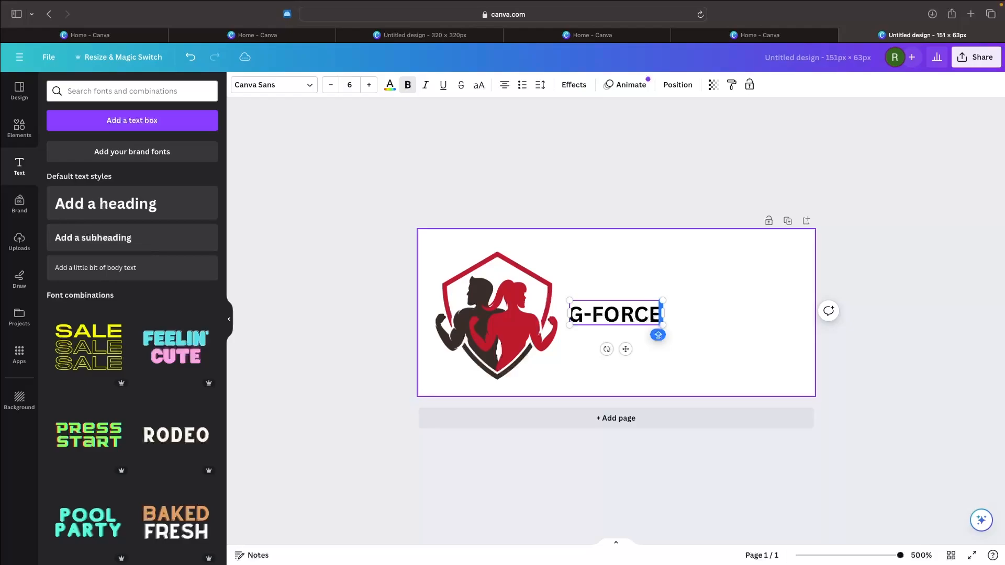
pyautogui.click(836, 255)
pyautogui.click(659, 310)
pyautogui.moveTo(663, 302); pyautogui.dragTo(781, 270)
pyautogui.press('Return')
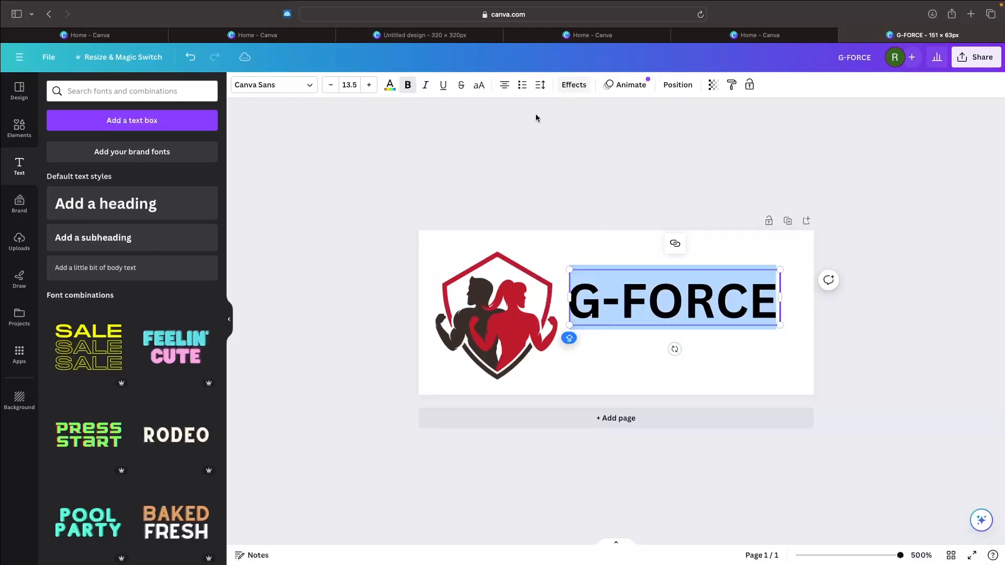
# Step: Recolor the G-FORCE heading with the red from the document colors
pyautogui.click(390, 87)
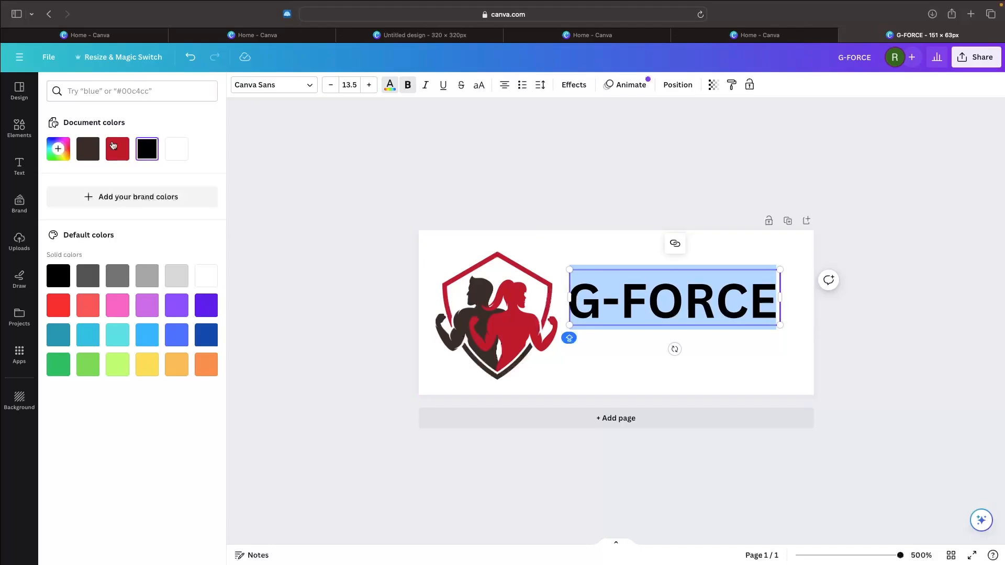
pyautogui.click(116, 148)
pyautogui.click(597, 204)
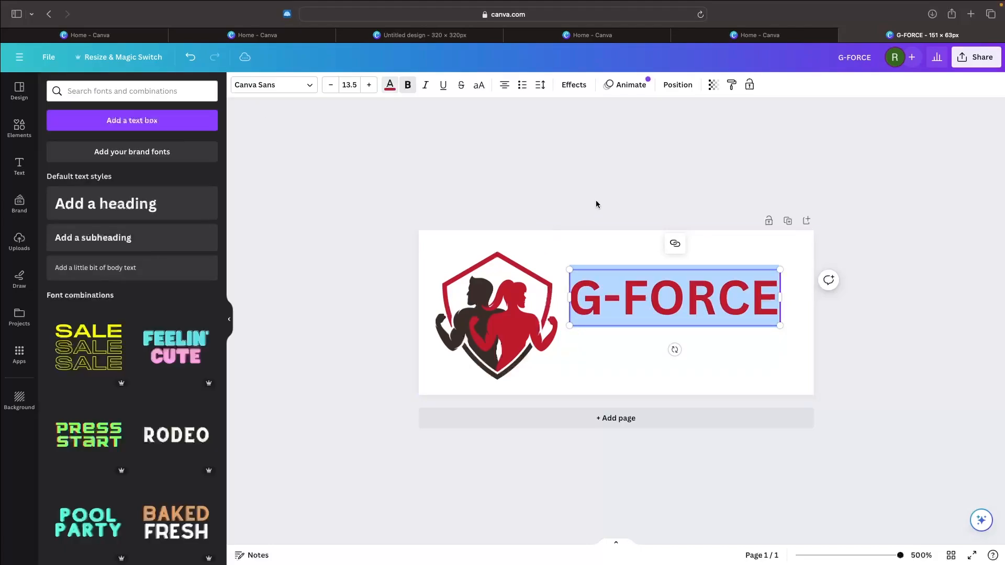
pyautogui.click(845, 269)
pyautogui.click(712, 277)
pyautogui.click(885, 309)
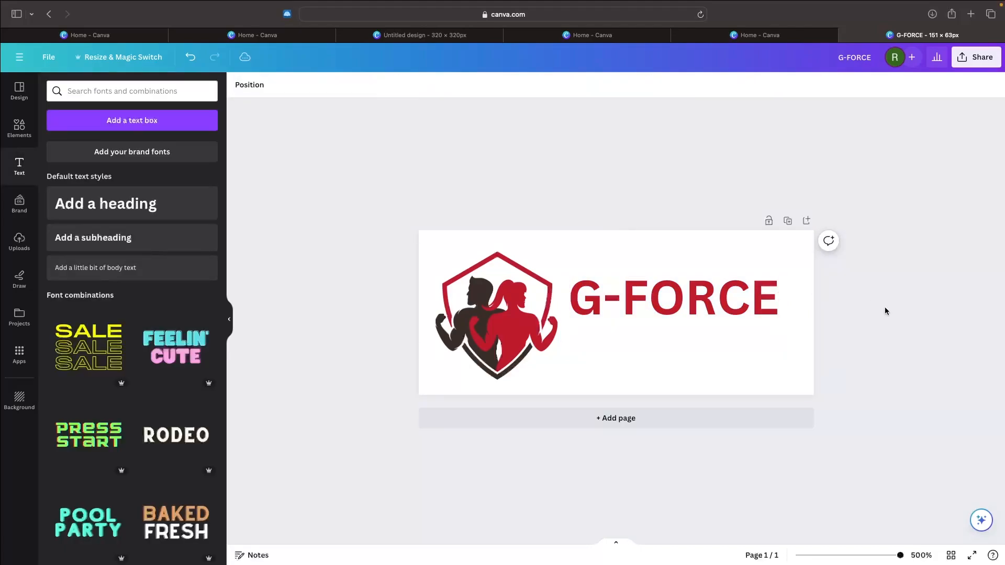
# Step: Shift the G-FORCE heading slightly away from the shield graphic and duplicate it
pyautogui.click(735, 297)
pyautogui.moveTo(734, 297); pyautogui.dragTo(770, 300)
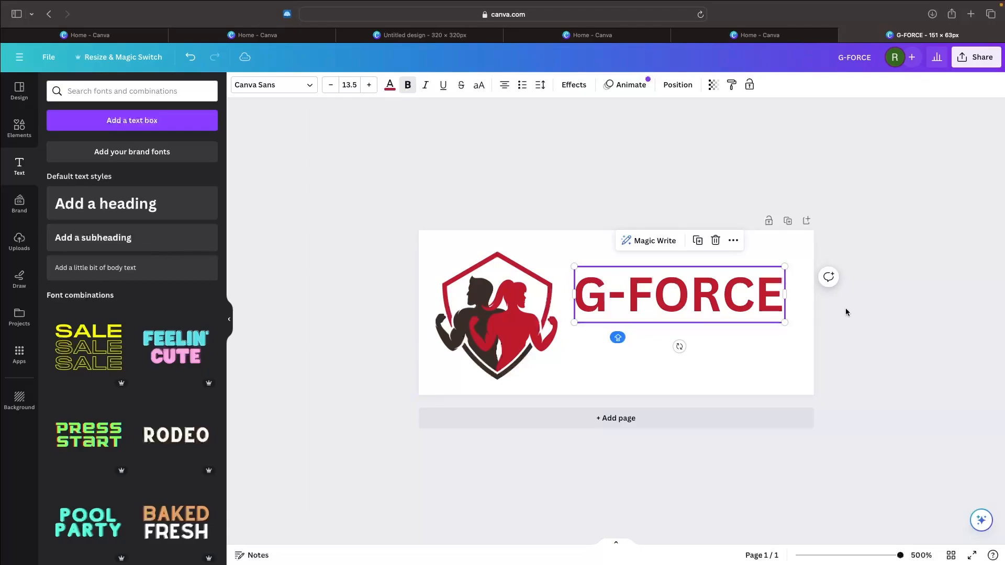
pyautogui.press('super+d')
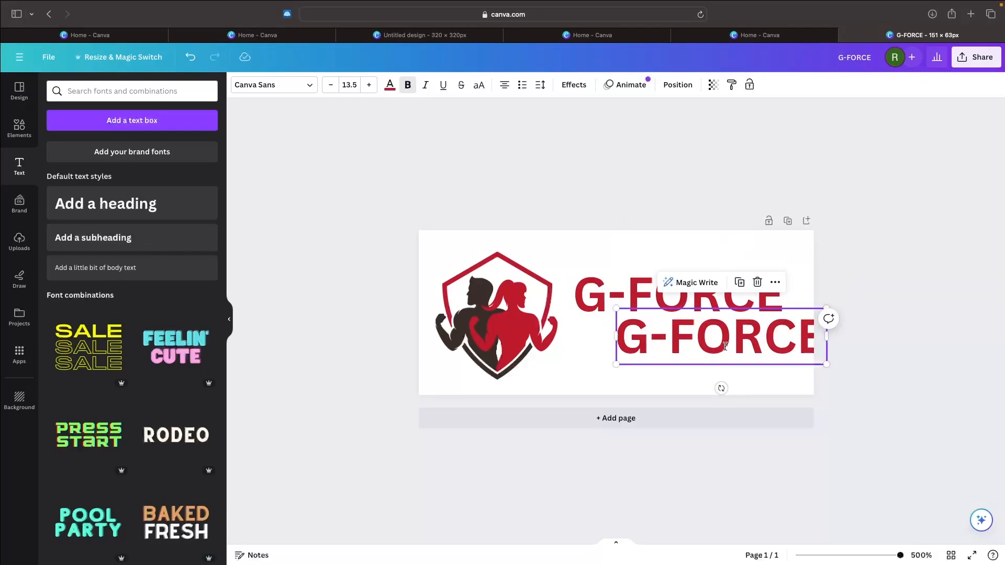
pyautogui.click(855, 385)
# Step: Change the duplicated heading's text to "NORTH" and left-align it directly beneath G-FORCE
pyautogui.moveTo(766, 340); pyautogui.dragTo(736, 339)
pyautogui.doubleClick(736, 338)
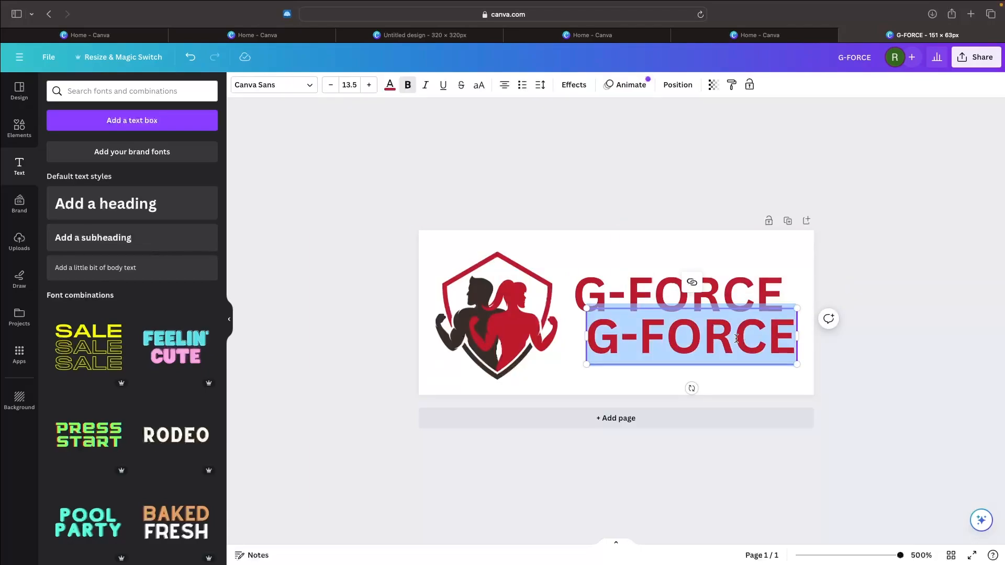
pyautogui.write('NORTH')
pyautogui.click(907, 240)
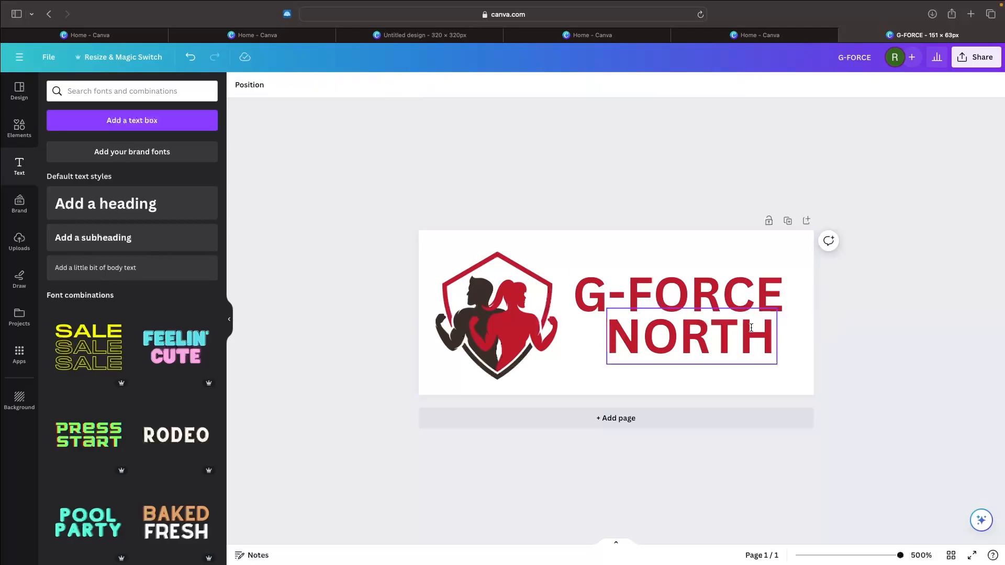
pyautogui.moveTo(654, 337); pyautogui.dragTo(621, 337)
pyautogui.click(962, 318)
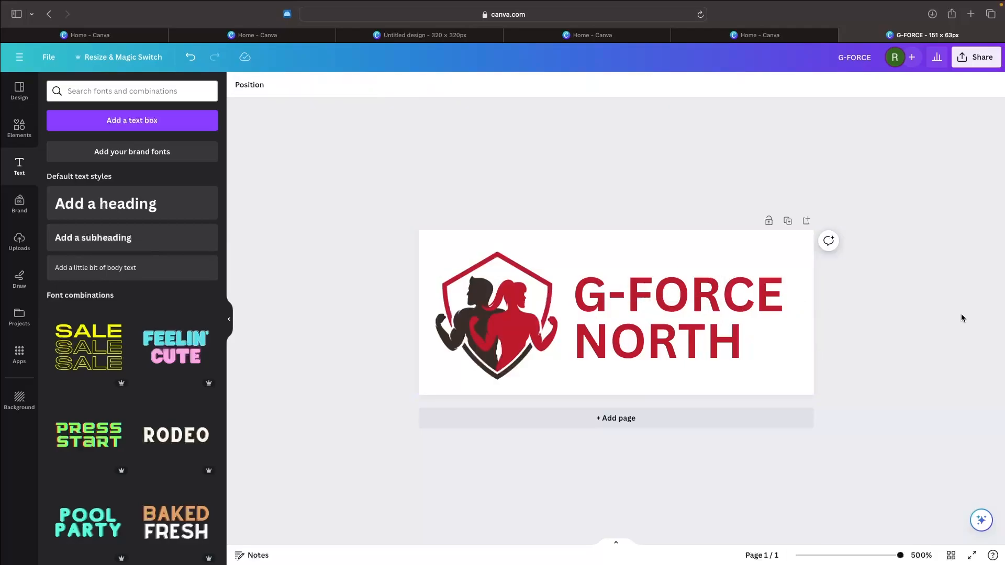
# Step: Recolor the NORTH text with the dark brown from the document colors
pyautogui.click(618, 336)
pyautogui.click(390, 85)
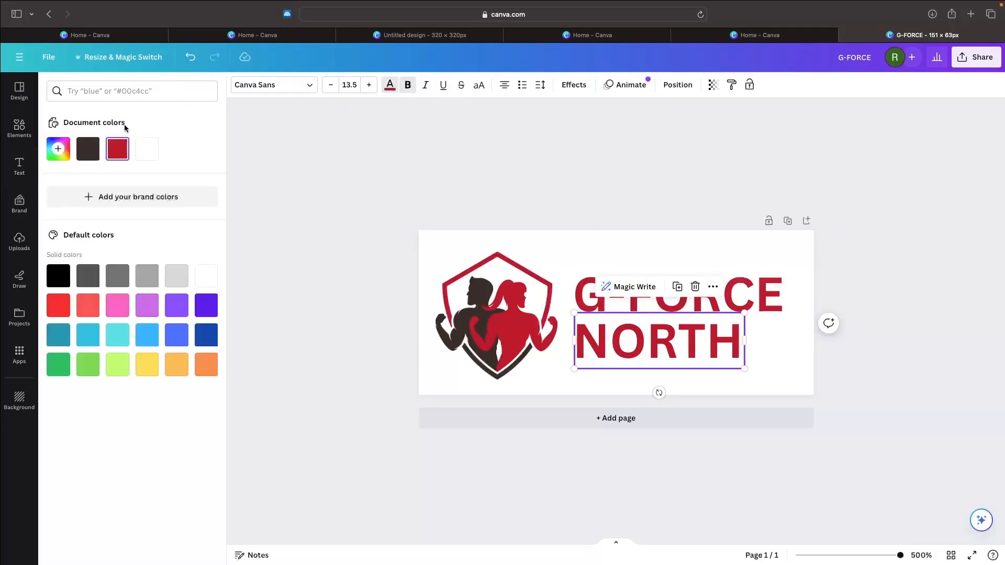
pyautogui.click(88, 148)
pyautogui.click(325, 178)
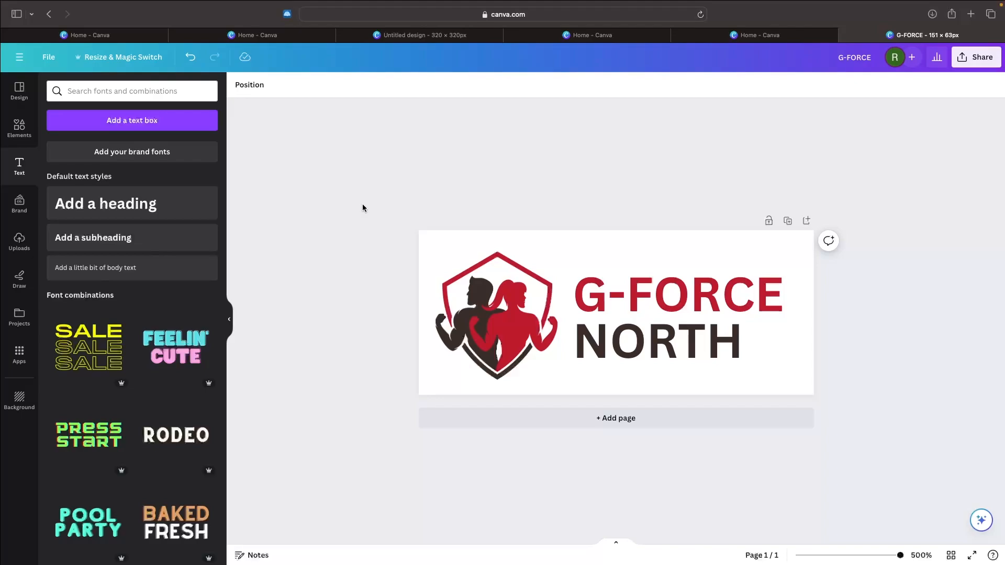
# Step: Color the G-FORCE text dark brown and the NORTH text red, using the document colors
pyautogui.click(655, 342)
pyautogui.click(675, 295)
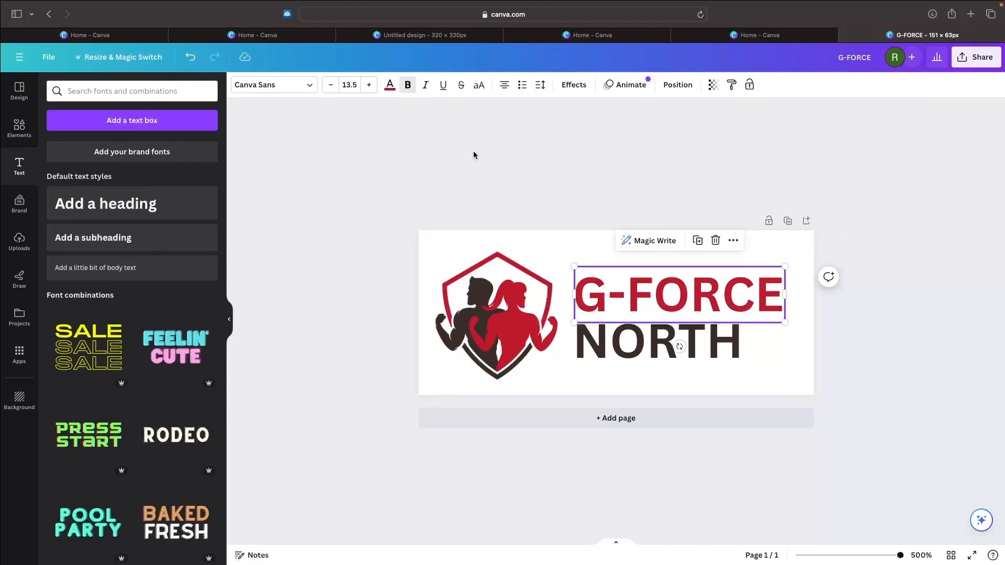
pyautogui.click(394, 84)
pyautogui.click(88, 149)
pyautogui.click(641, 343)
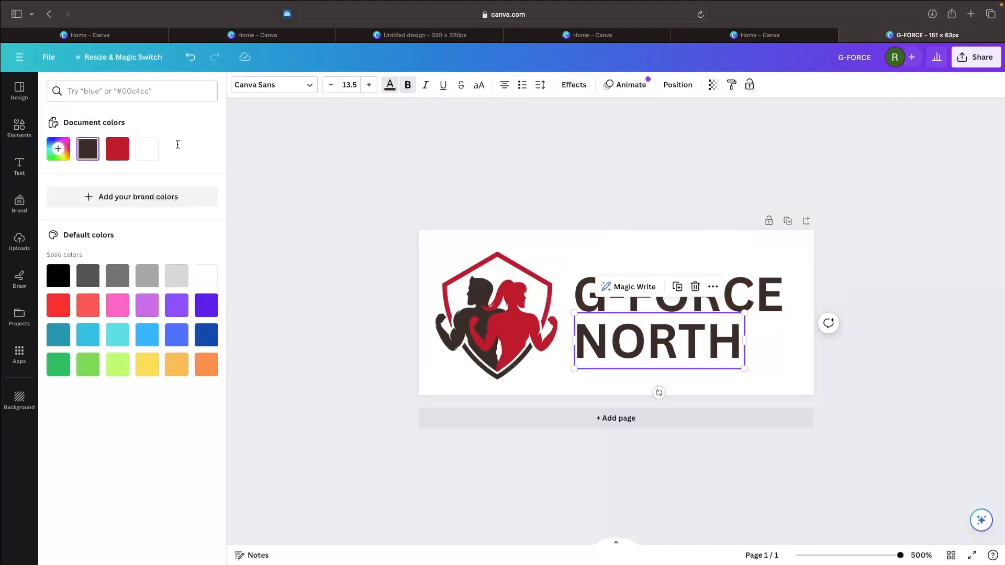
pyautogui.click(117, 148)
pyautogui.click(377, 183)
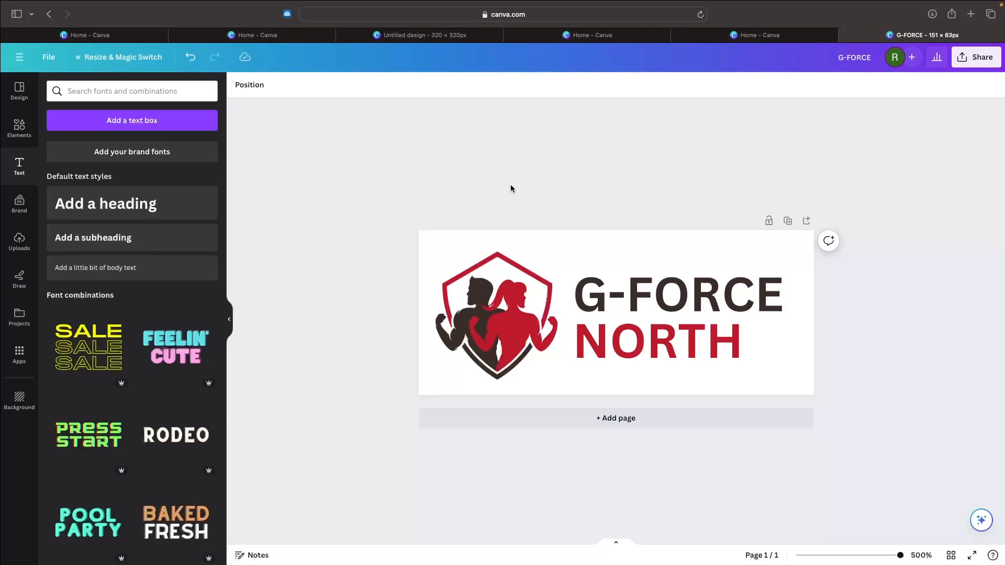
# Step: Select the shield graphic with both text lines and shift them together slightly to center the logo on the canvas
pyautogui.moveTo(487, 238); pyautogui.dragTo(770, 371)
pyautogui.moveTo(520, 305)
pyautogui.mouseDown()
pyautogui.moveTo(530, 303)
pyautogui.moveTo(515, 309)
pyautogui.mouseUp()
pyautogui.click(916, 284)
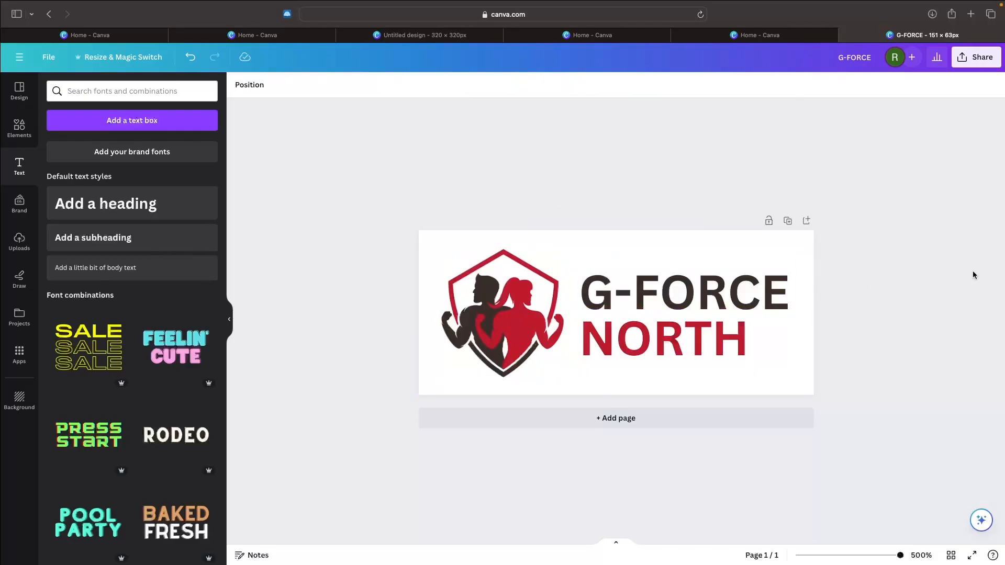
# Step: Download the logo as a 151 × 63 px PNG with a transparent background
pyautogui.click(977, 57)
pyautogui.click(815, 320)
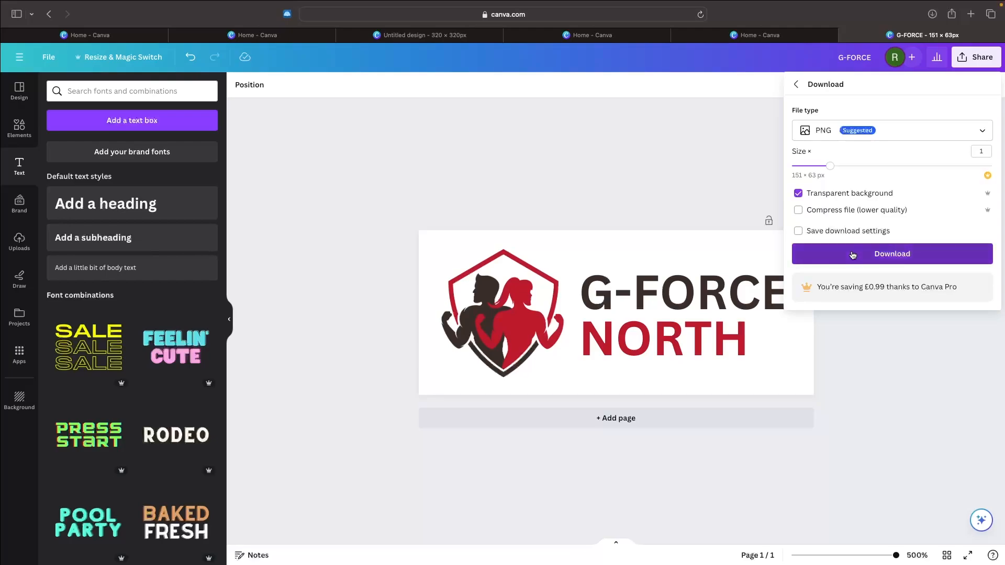
pyautogui.click(853, 254)
# Step: Switch to Elementor, upload G-FORCE.png to the media library and set it as the Logo widget's main image
pyautogui.hotkey('ctrl', 'Left')
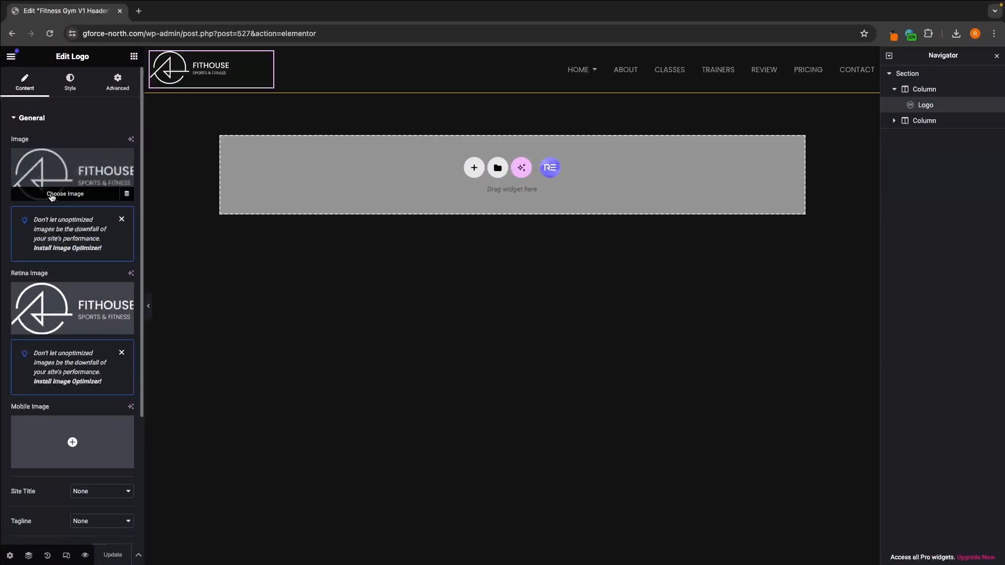
pyautogui.click(74, 186)
pyautogui.click(152, 98)
pyautogui.click(550, 289)
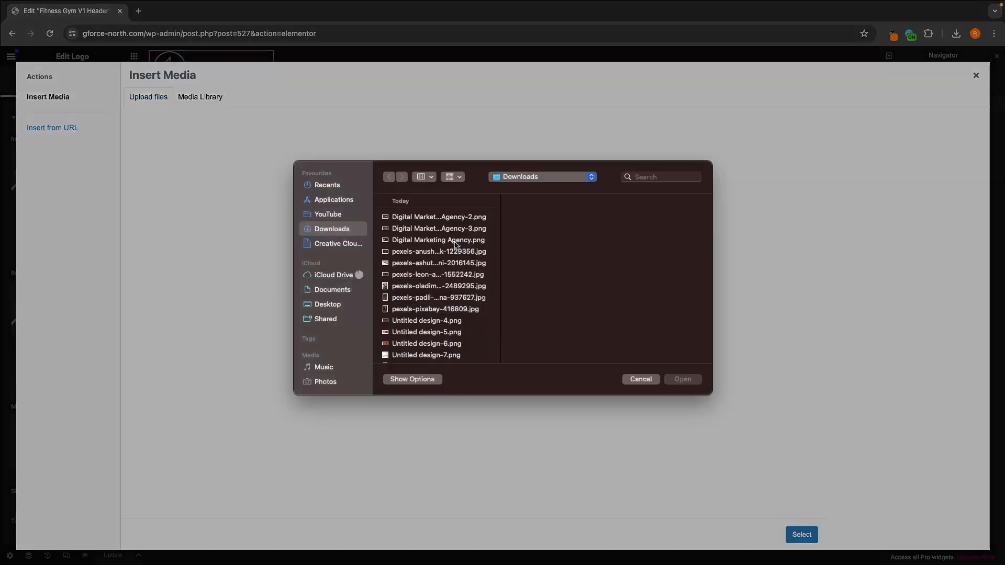
pyautogui.click(811, 535)
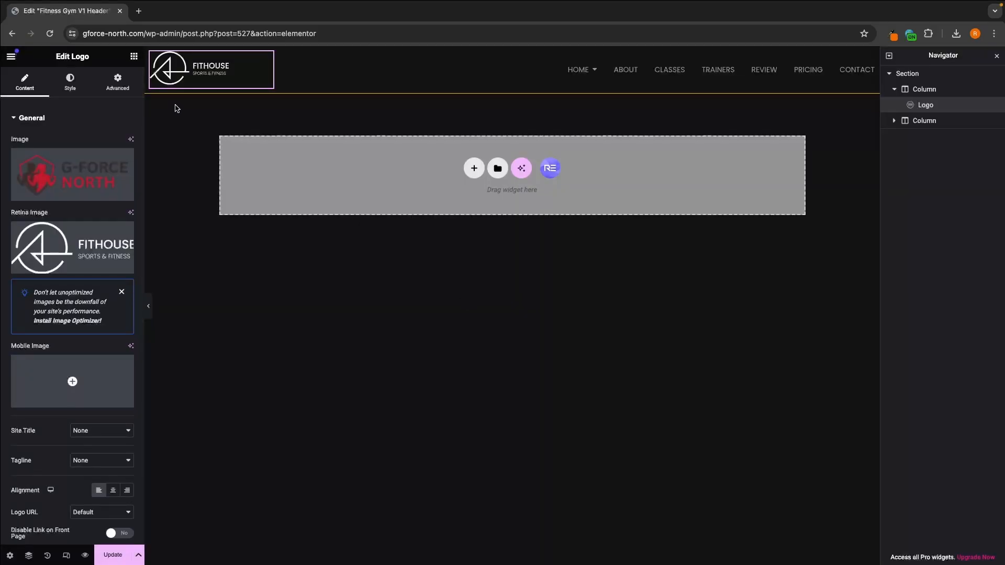
# Step: Set the Logo widget's retina image to G-FORCE.png from the media library
pyautogui.click(65, 267)
pyautogui.click(185, 255)
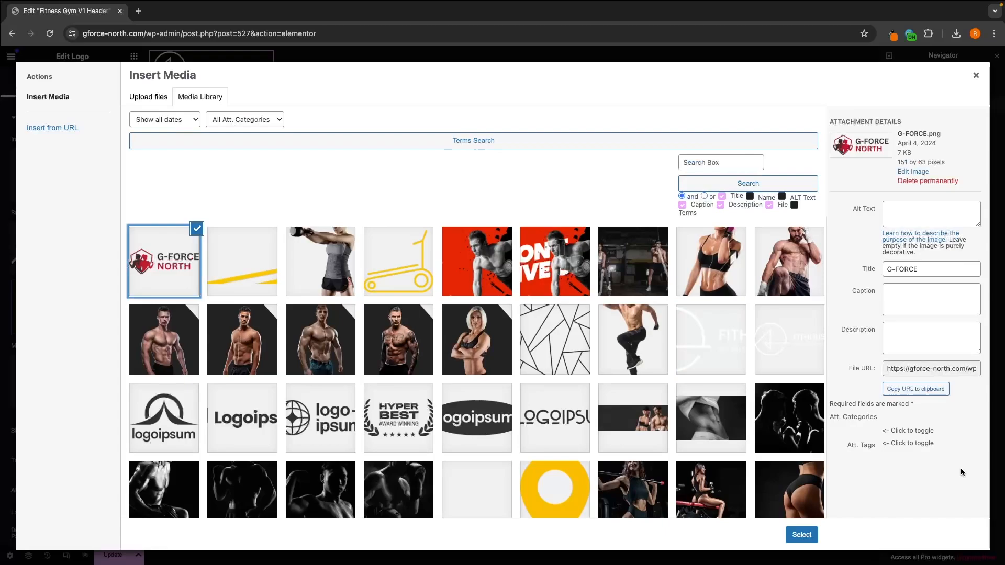
pyautogui.click(802, 534)
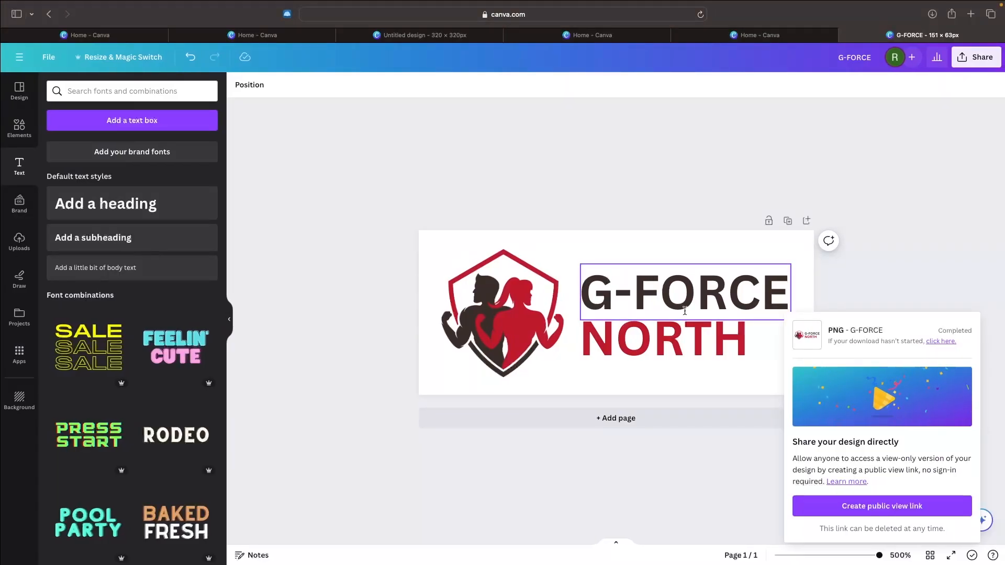
pyautogui.doubleClick(660, 285)
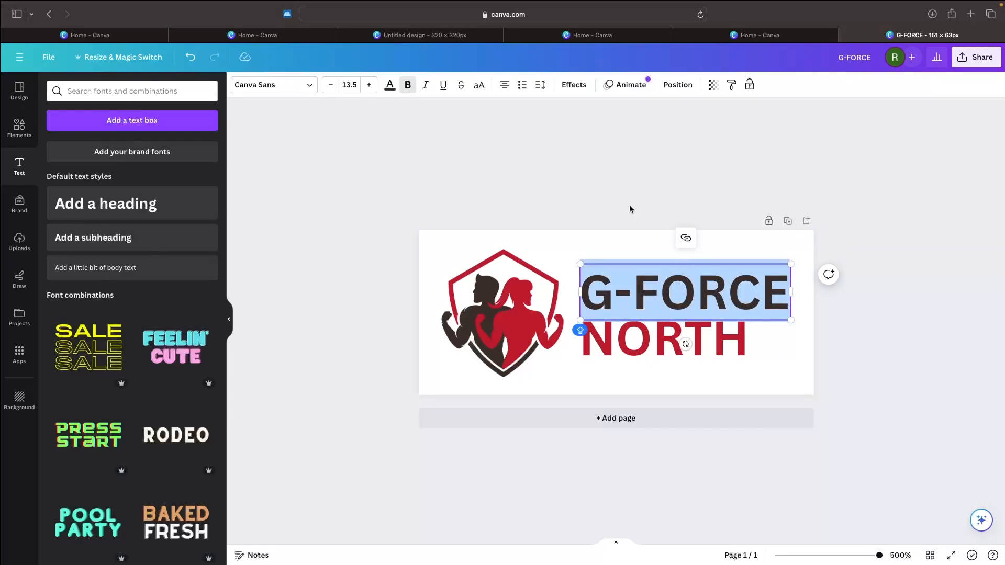
pyautogui.click(566, 226)
pyautogui.hotkey('ctrl', 'Left')
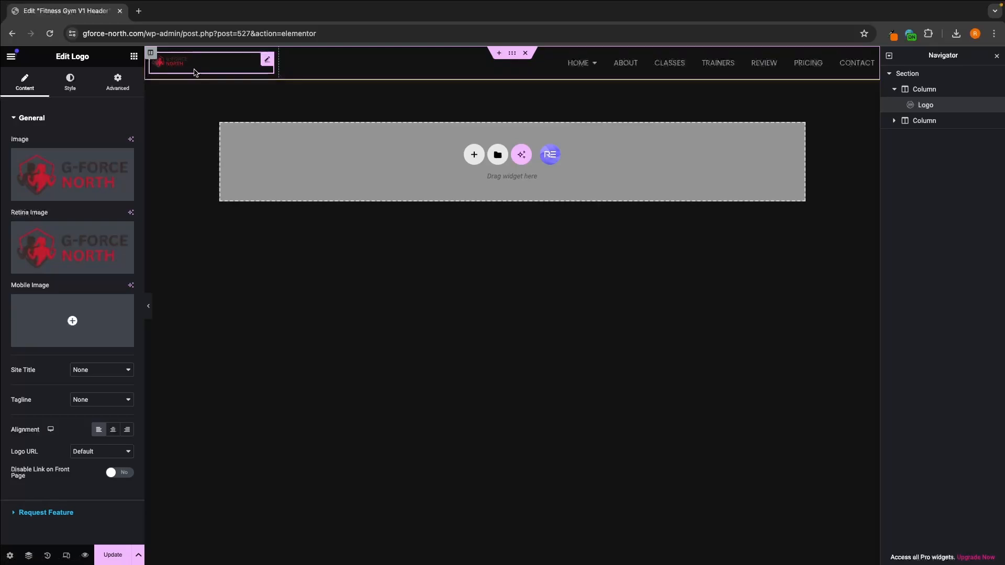
# Step: Update the header template and open the Fitness Gym V1 Footer template from the Royal Addons Theme Builder for editing in Elementor
pyautogui.click(112, 554)
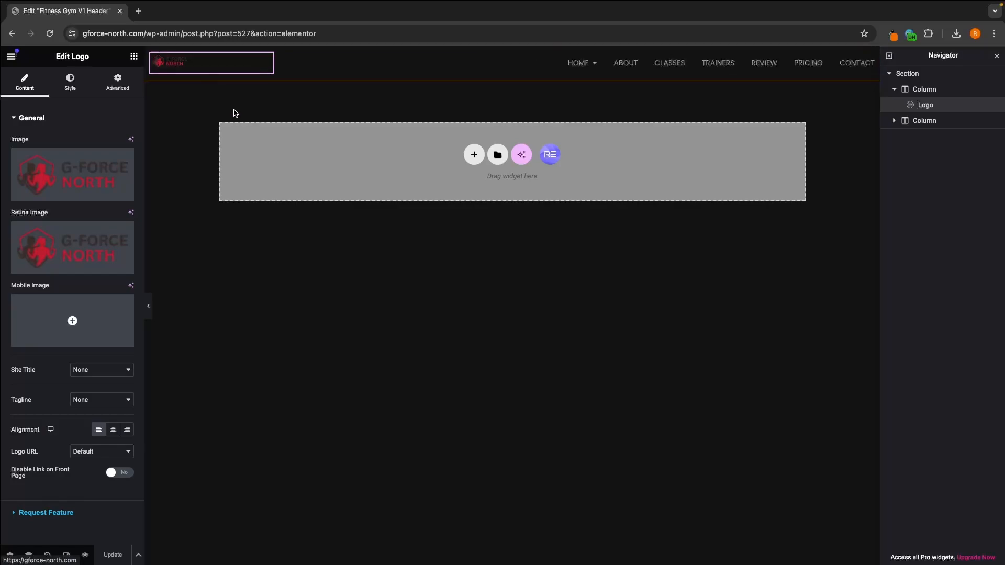
pyautogui.click(13, 33)
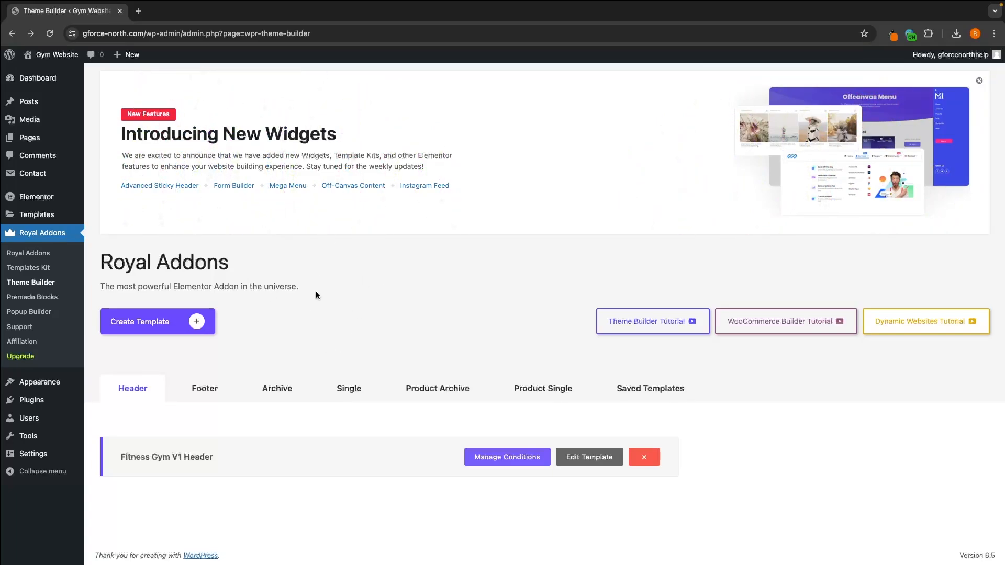
pyautogui.click(215, 393)
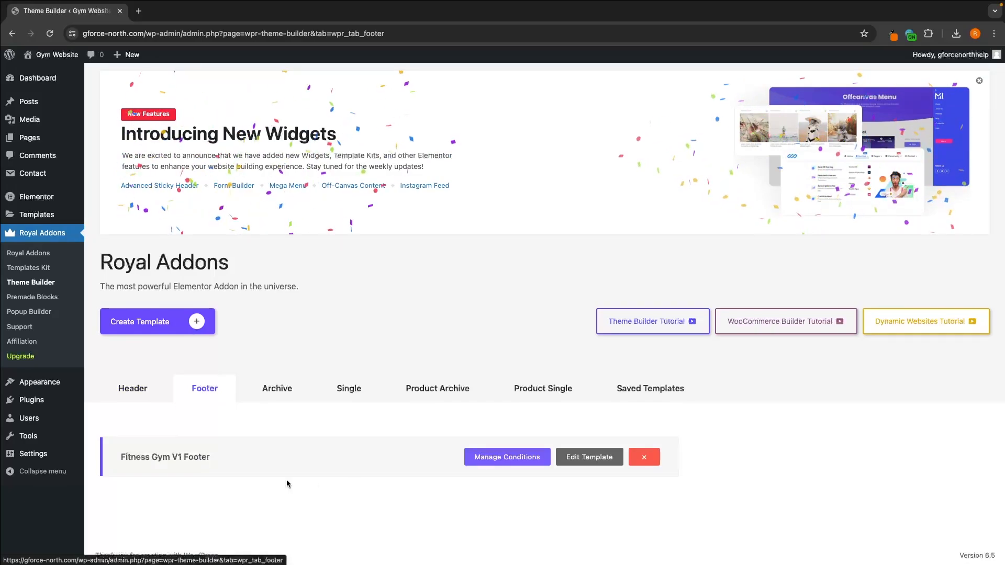
pyautogui.click(587, 464)
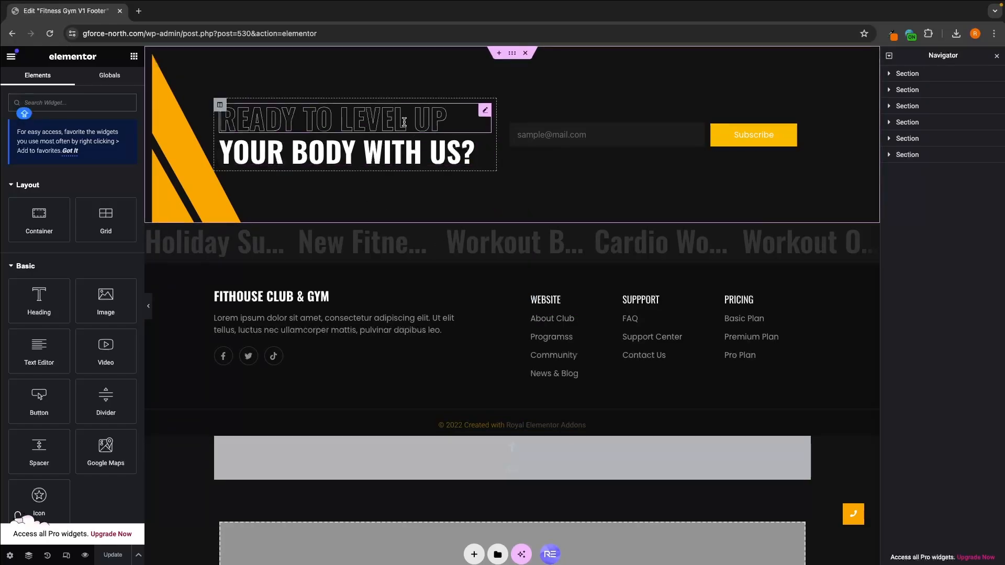
# Step: Examine the footer's call-to-action headings, Mailchimp form, content ticker, club name heading and description text
pyautogui.tripleClick(320, 125)
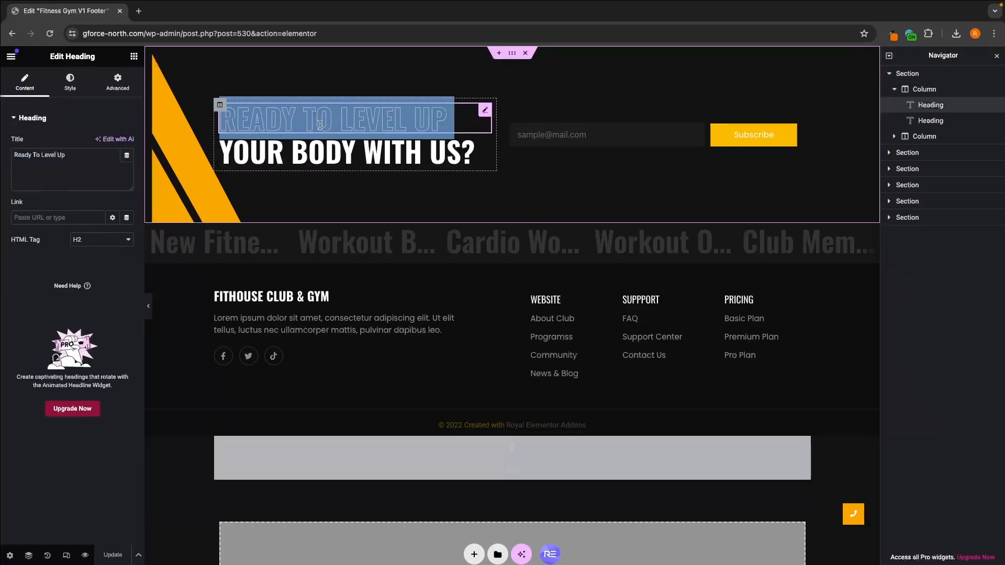
pyautogui.doubleClick(356, 152)
pyautogui.tripleClick(356, 152)
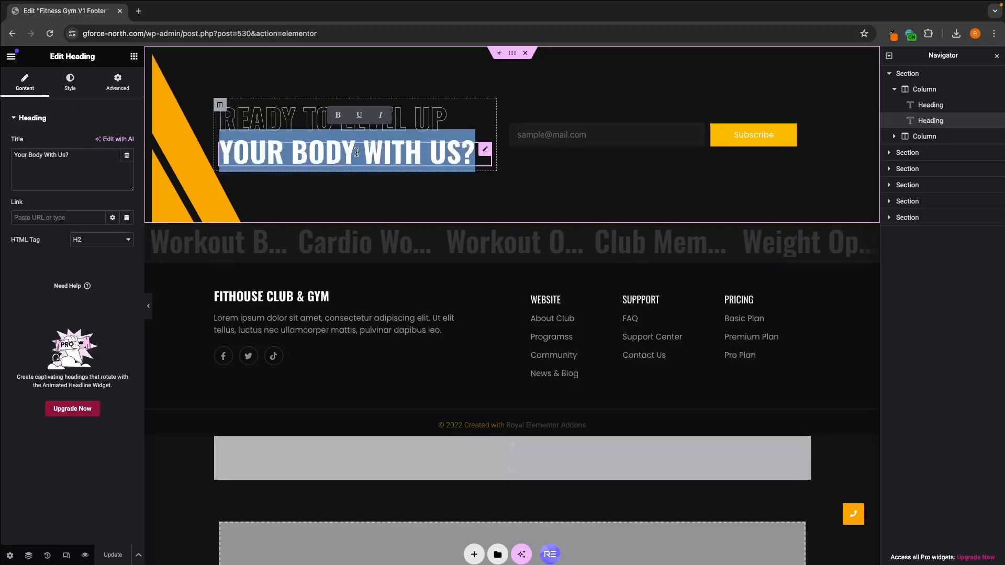
pyautogui.click(597, 135)
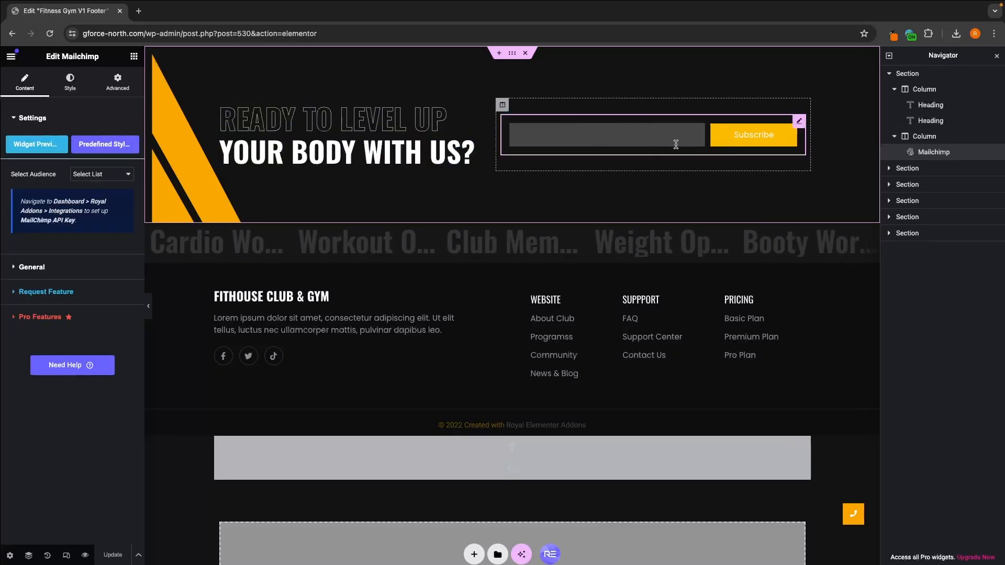
pyautogui.click(479, 236)
pyautogui.click(400, 323)
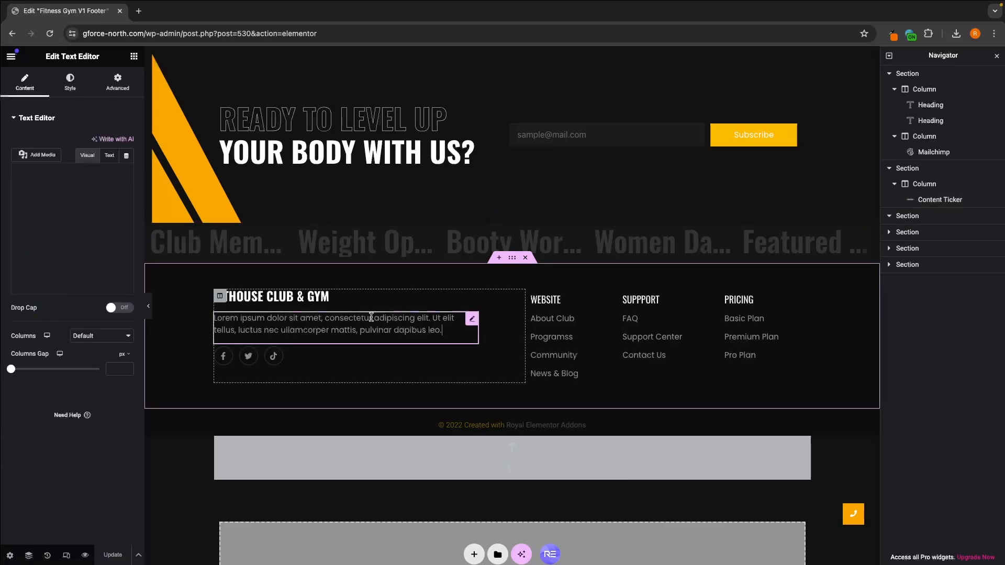
pyautogui.click(272, 298)
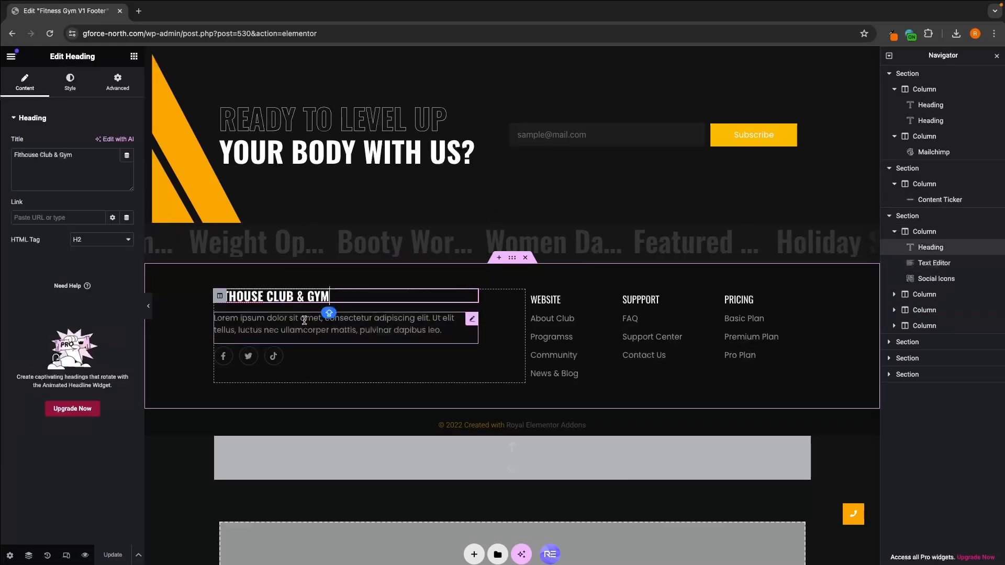
pyautogui.click(304, 320)
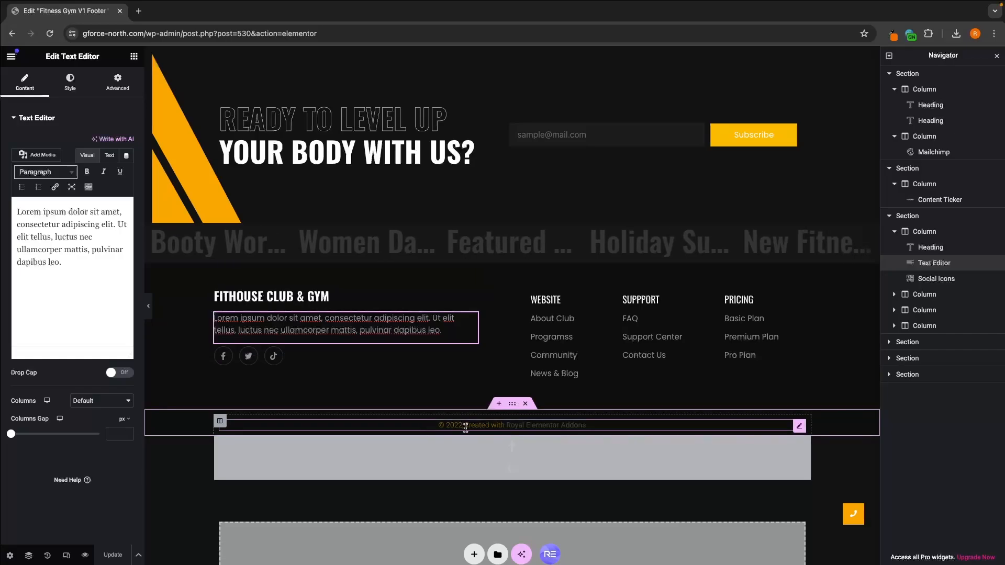
# Step: Replace the footer's copyright line with "© 2024 Copyright G-Force North"
pyautogui.click(447, 426)
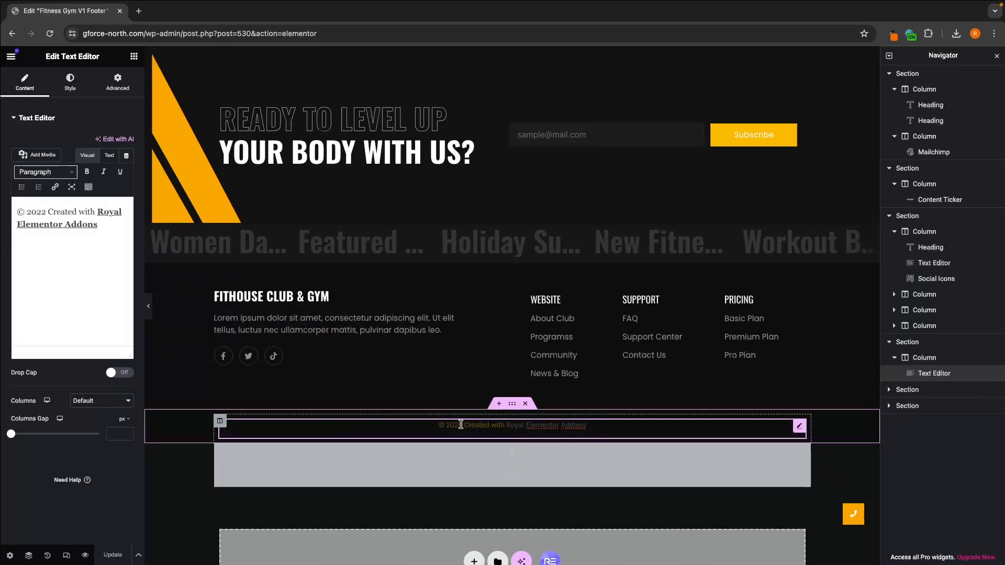
pyautogui.press('BackSpace')
pyautogui.press('BackSpace')
pyautogui.press('BackSpace')
pyautogui.press('BackSpace')
pyautogui.press('BackSpace')
pyautogui.press('BackSpace')
pyautogui.press('BackSpace')
pyautogui.press('BackSpace')
pyautogui.press('BackSpace')
pyautogui.press('BackSpace')
pyautogui.press('BackSpace')
pyautogui.press('BackSpace')
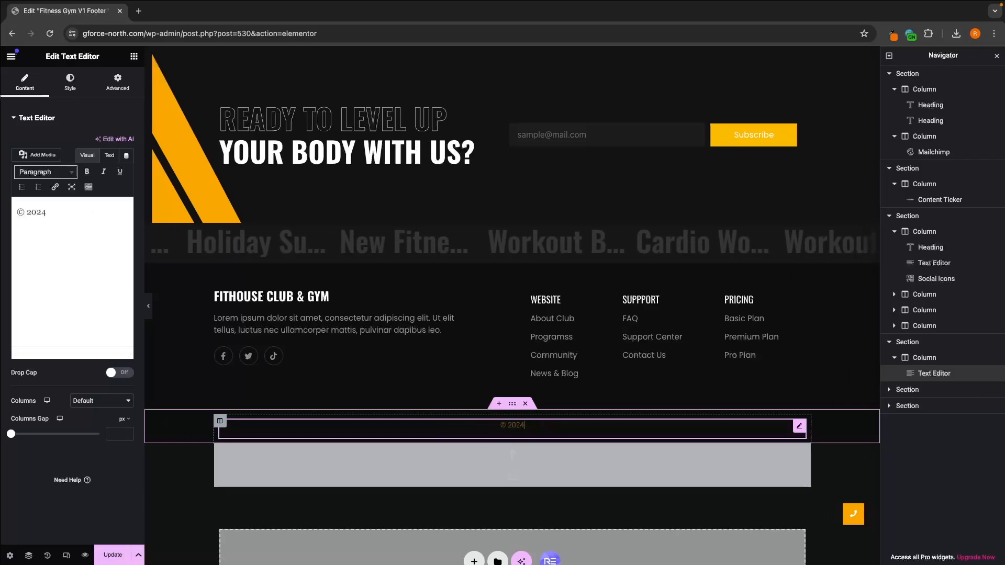
pyautogui.write('4 Copyr')
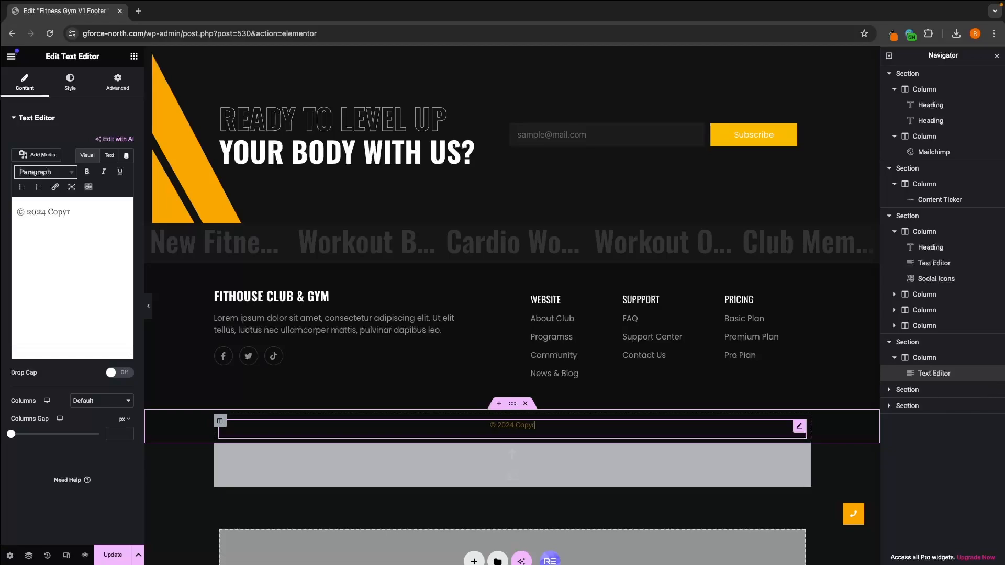
pyautogui.write('ight g-')
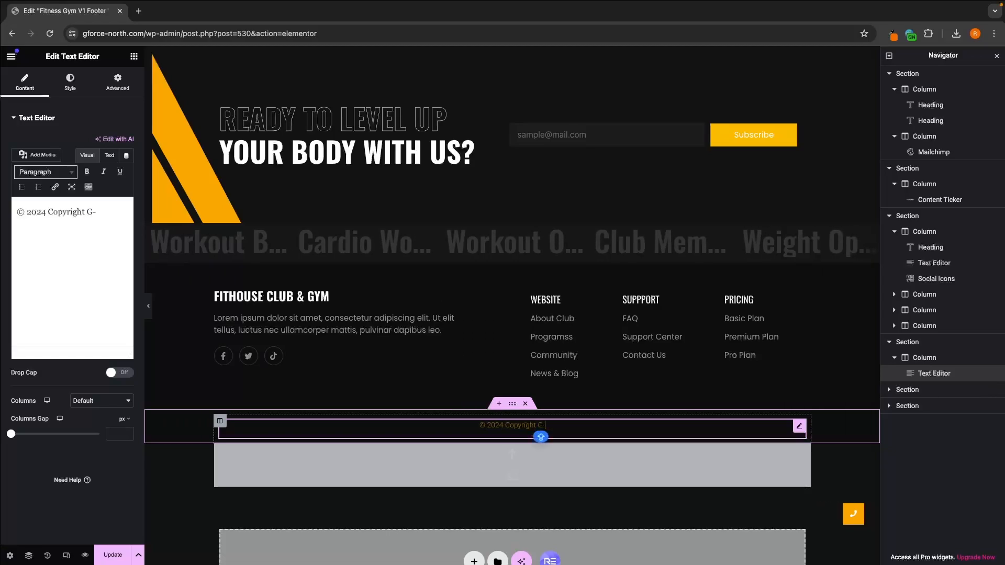
pyautogui.write('Force North')
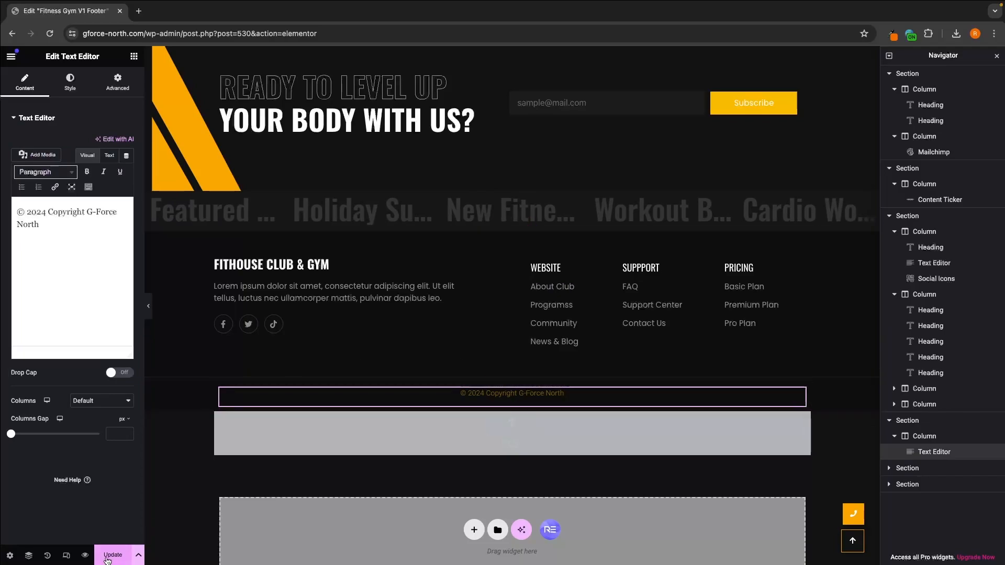
# Step: Preview the footer template in a separate browser tab and close the preview
pyautogui.click(85, 556)
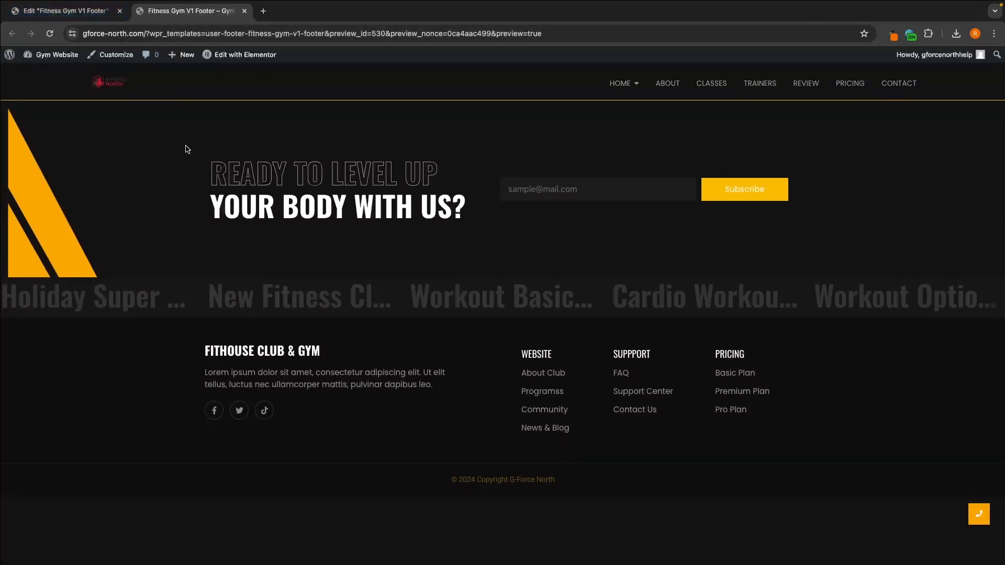
pyautogui.moveTo(74, 57)
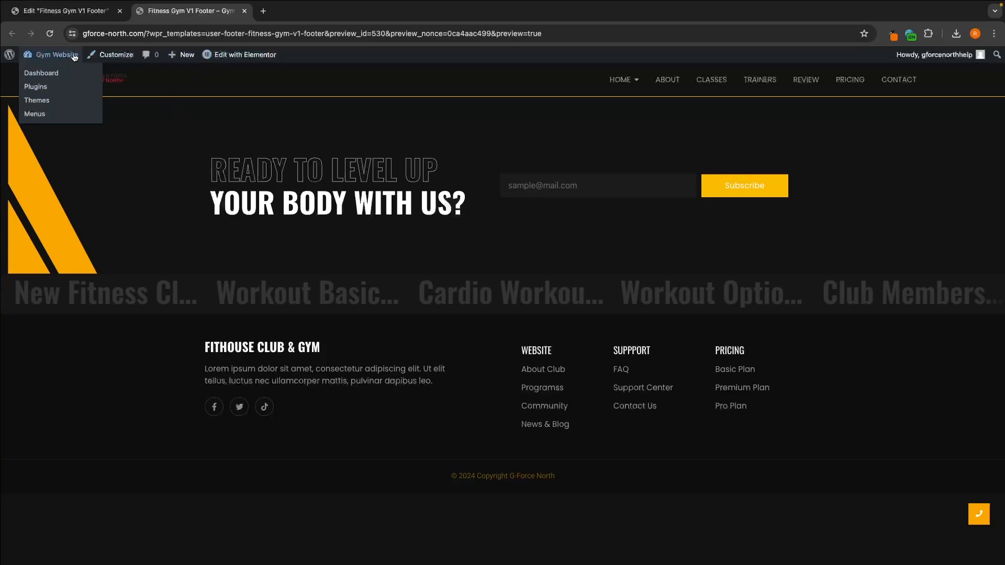
pyautogui.click(245, 10)
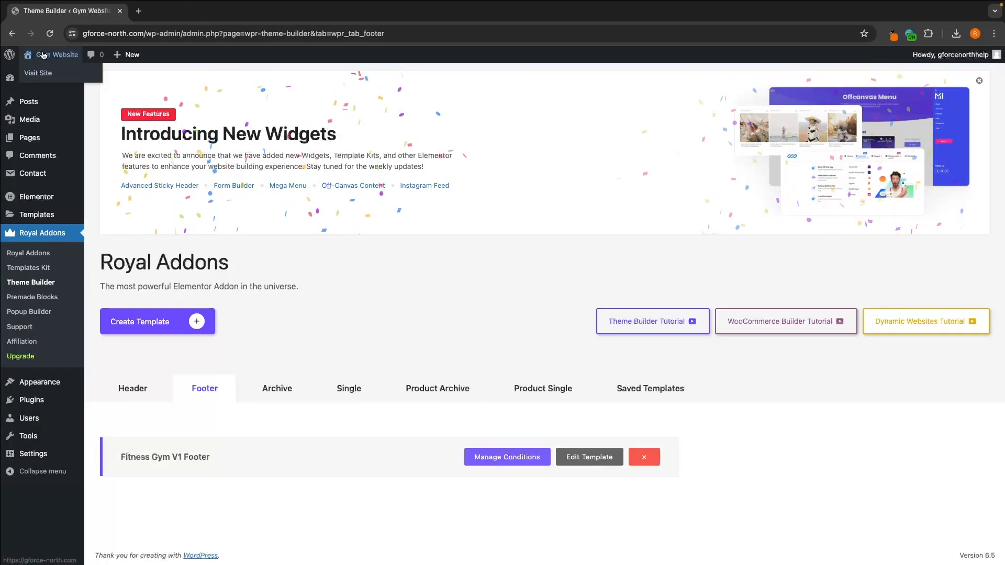
# Step: Open the live gym website in a new tab to check its popup, and return to the Theme Builder
pyautogui.rightClick(38, 49)
pyautogui.click(63, 55)
pyautogui.click(200, 13)
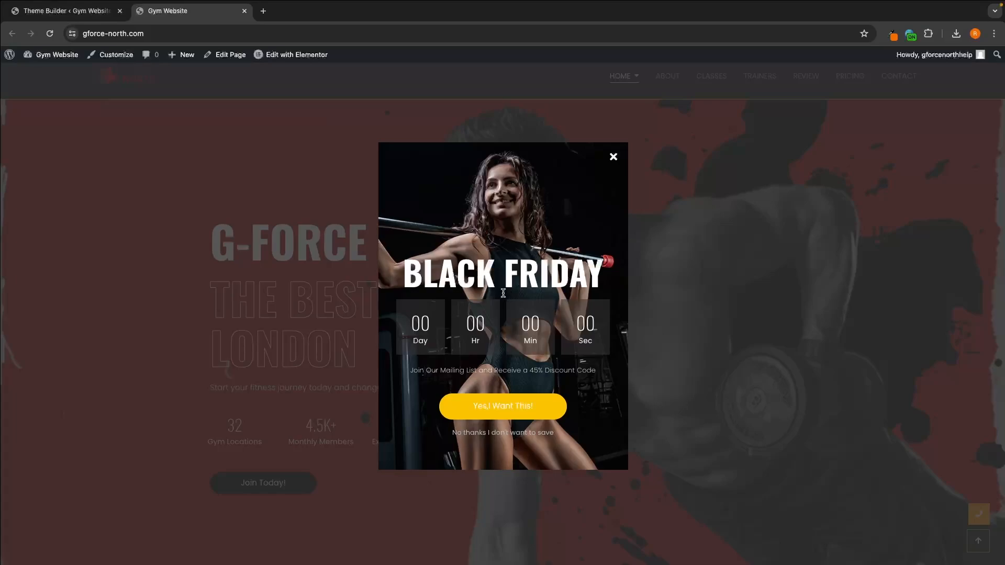
pyautogui.hotkey('ctrl', 'shift', 'Tab')
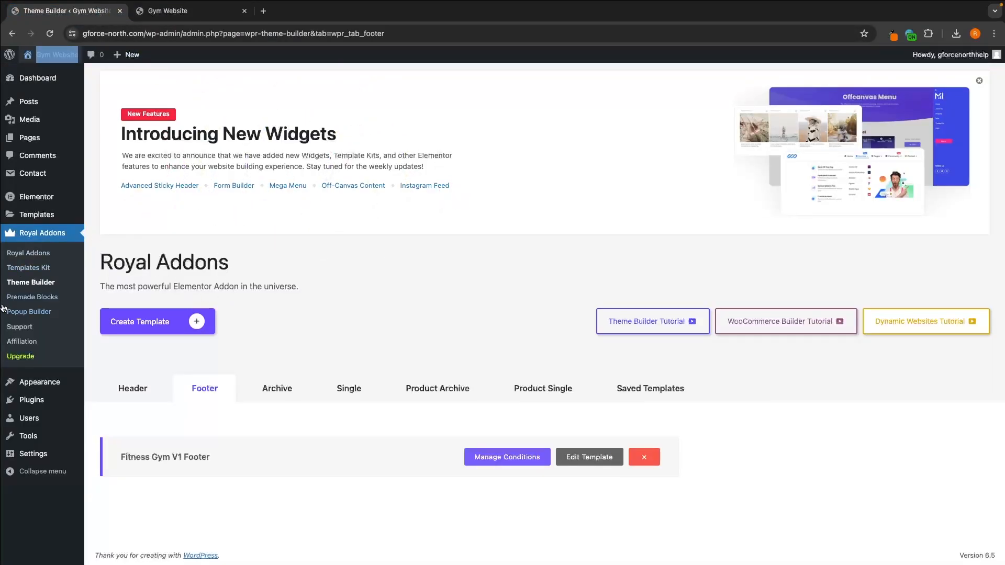
# Step: Open the Fitness Gym V1 Popup template from the Royal Addons Popup Builder for editing and show its style settings
pyautogui.click(20, 312)
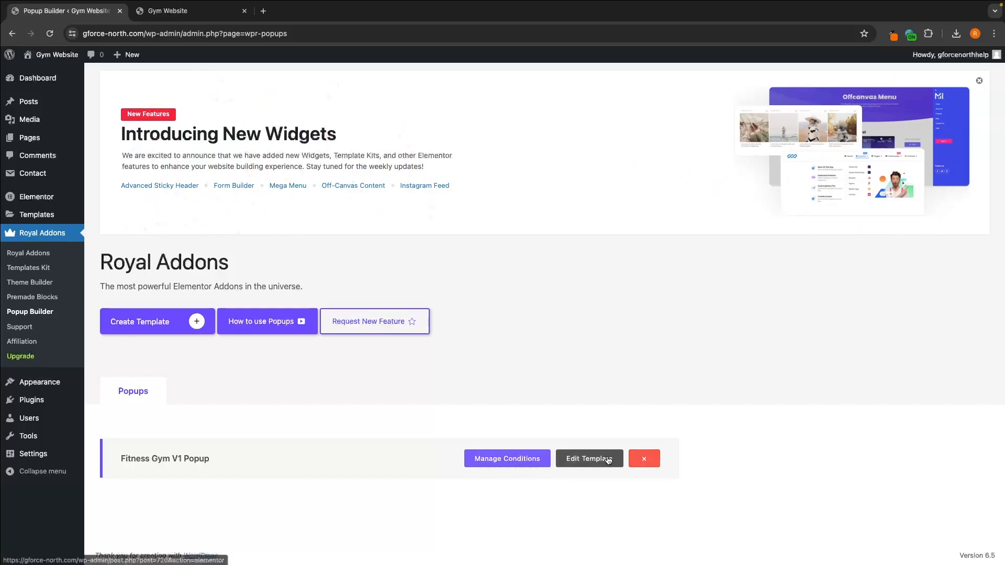
pyautogui.click(607, 460)
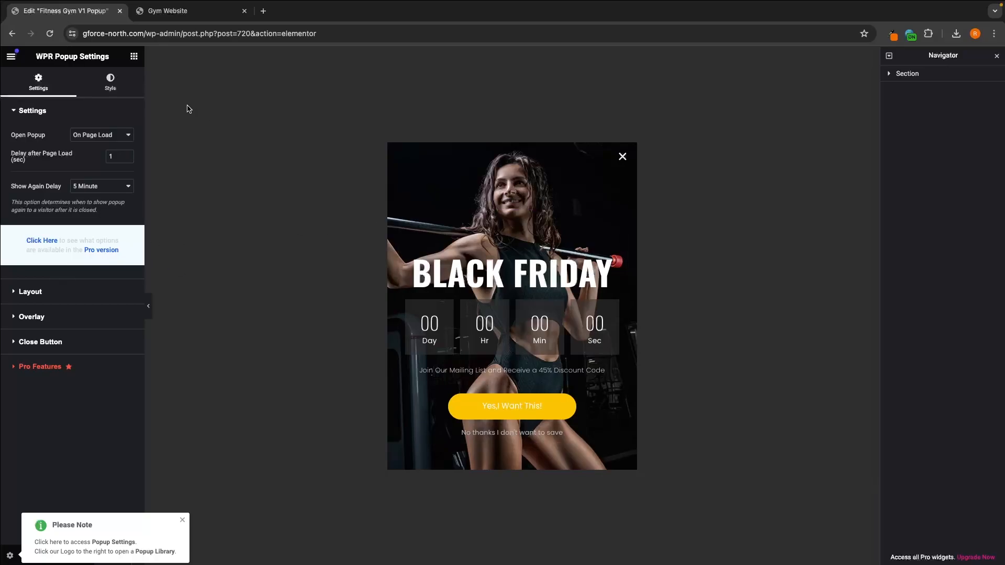
pyautogui.click(110, 82)
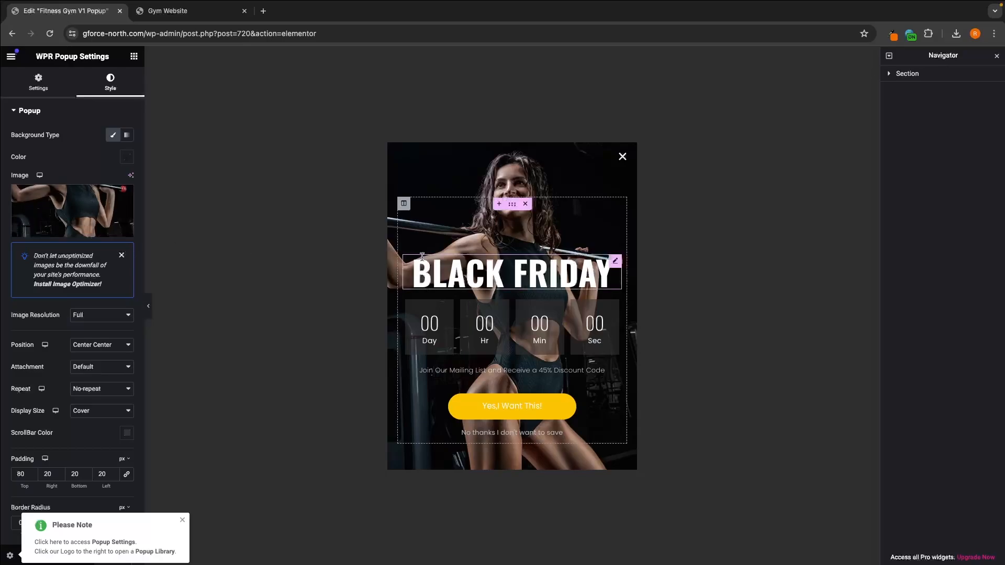
# Step: Replace the popup's main heading with "join us today"
pyautogui.click(503, 278)
pyautogui.tripleClick(502, 278)
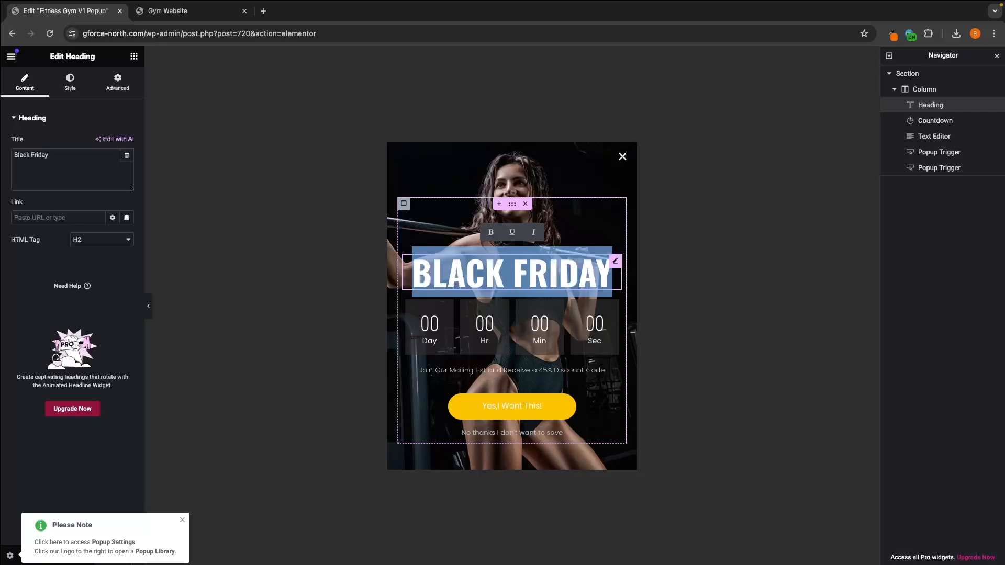
pyautogui.write('join us today')
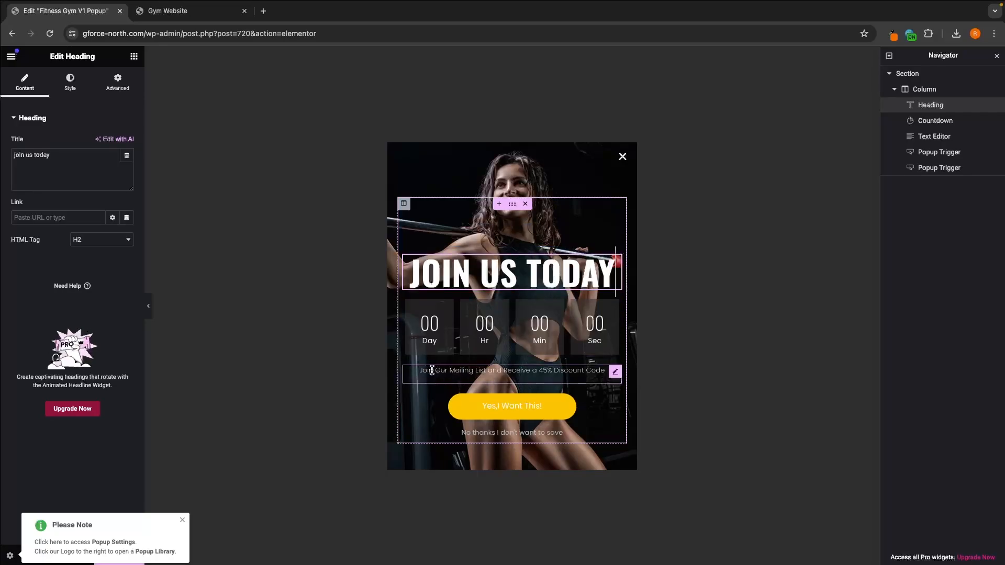
# Step: Set the discount in the popup's mailing list text to 20%
pyautogui.click(541, 373)
pyautogui.click(62, 229)
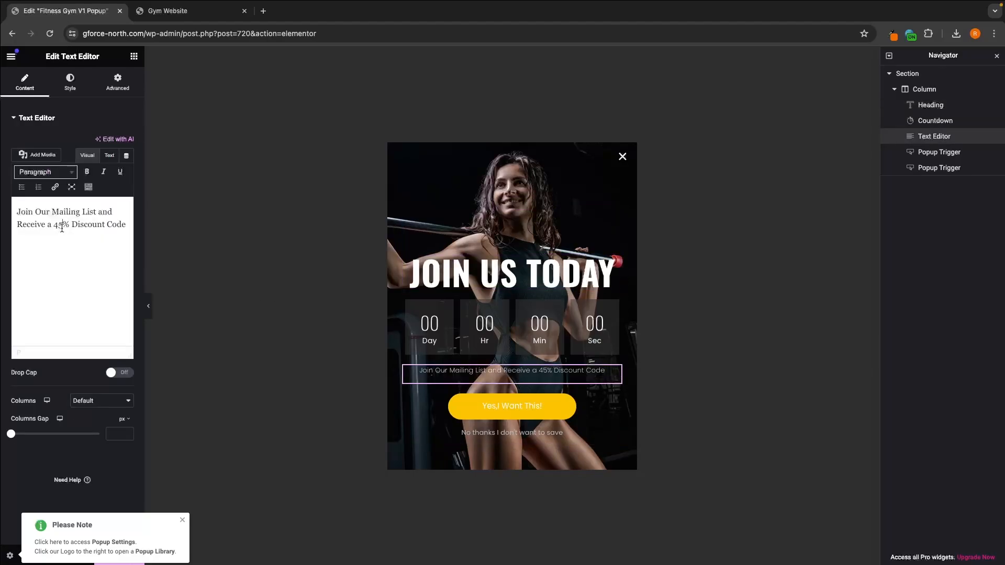
pyautogui.press('BackSpace')
pyautogui.press('BackSpace')
pyautogui.write('20')
# Step: Set the popup countdown's due date to 1 June 2024, keeping the time at 08:43
pyautogui.click(439, 329)
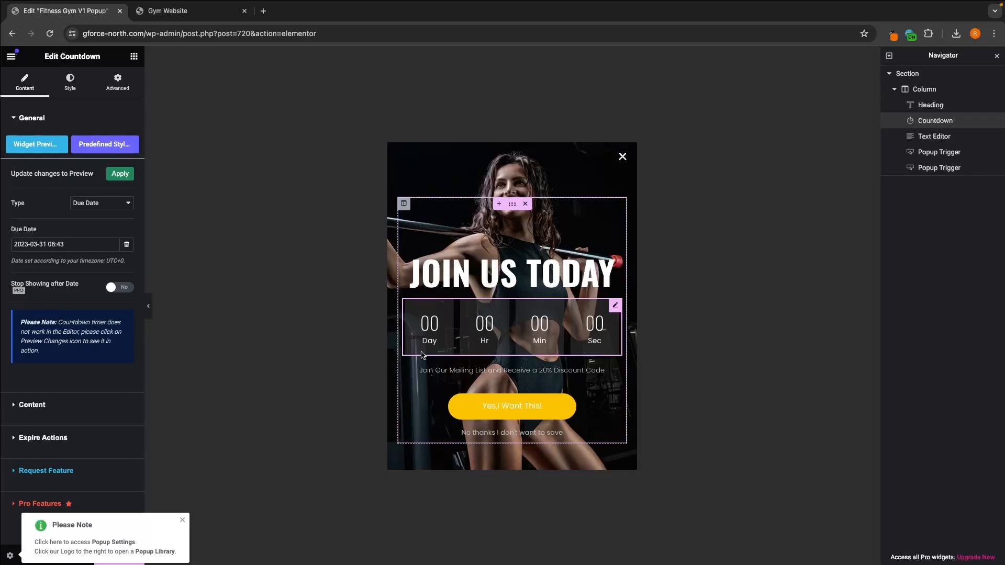
pyautogui.click(85, 247)
pyautogui.click(162, 262)
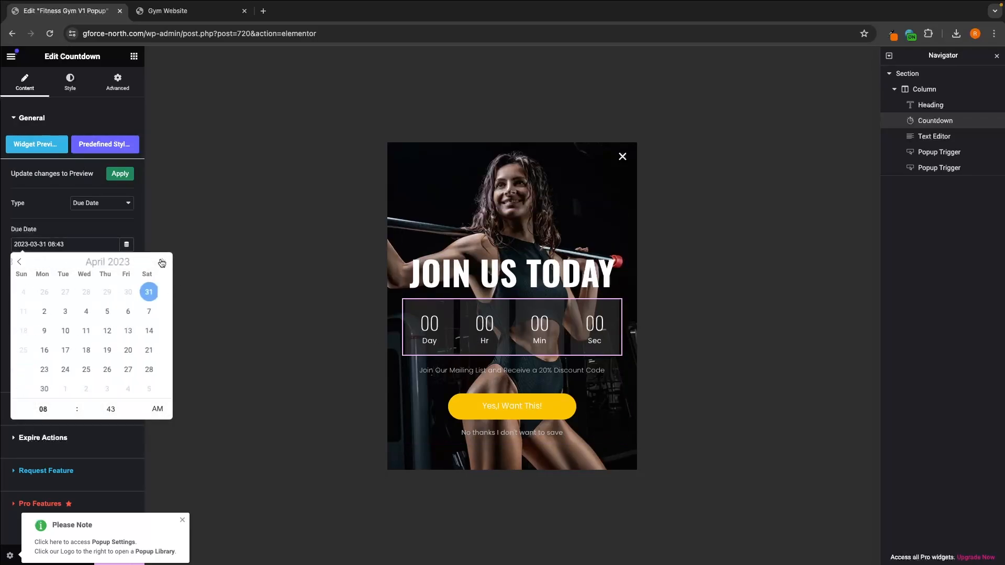
pyautogui.click(116, 260)
pyautogui.click(115, 260)
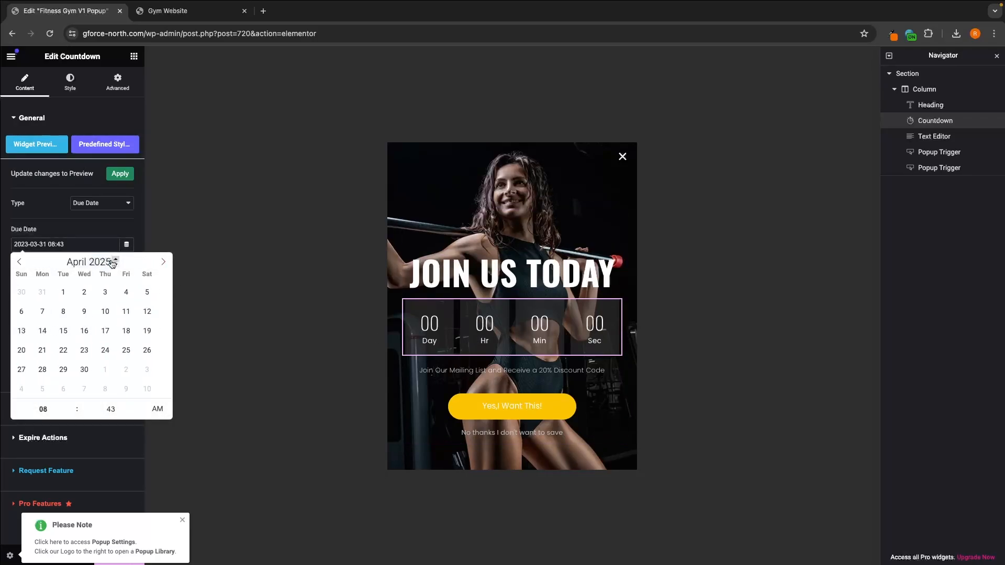
pyautogui.click(164, 262)
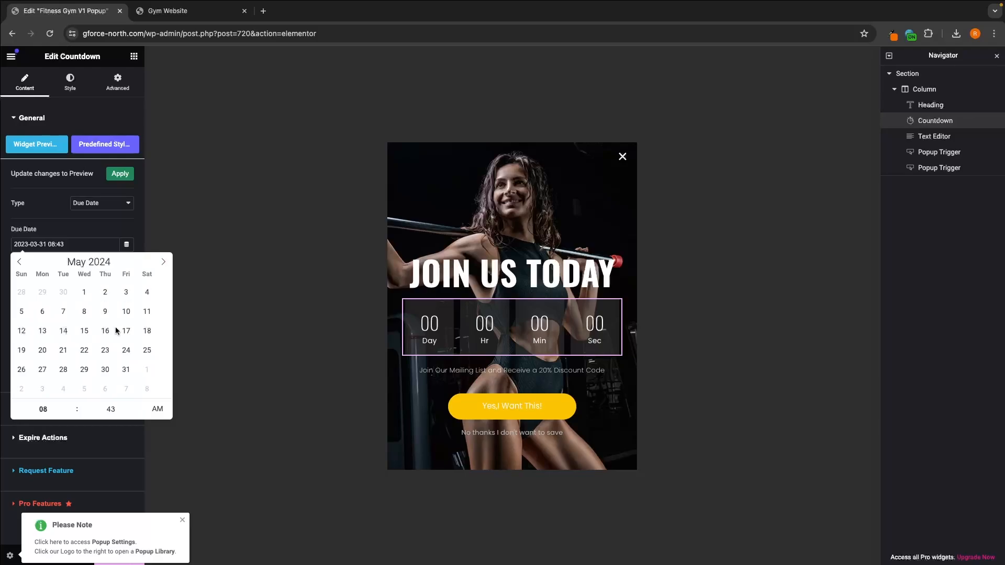
pyautogui.click(164, 262)
pyautogui.click(145, 298)
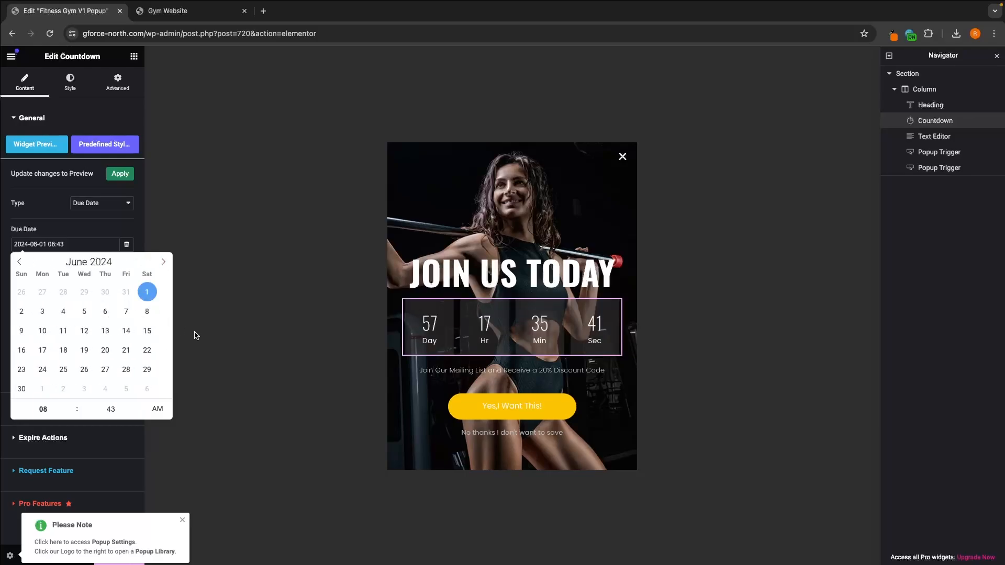
pyautogui.click(245, 332)
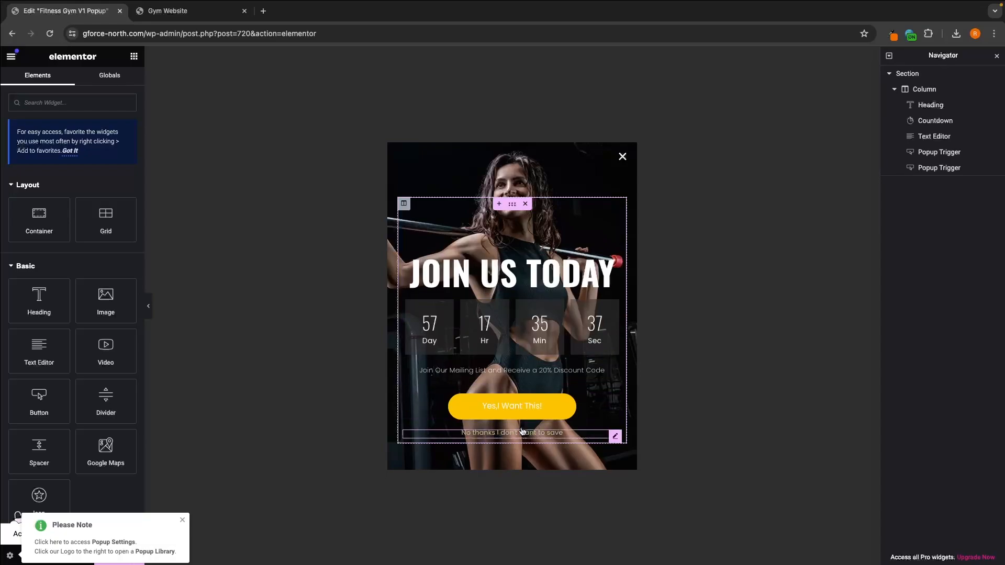
# Step: Dismiss the popup settings note, update the popup template, and close its tab to return to the live site
pyautogui.click(180, 522)
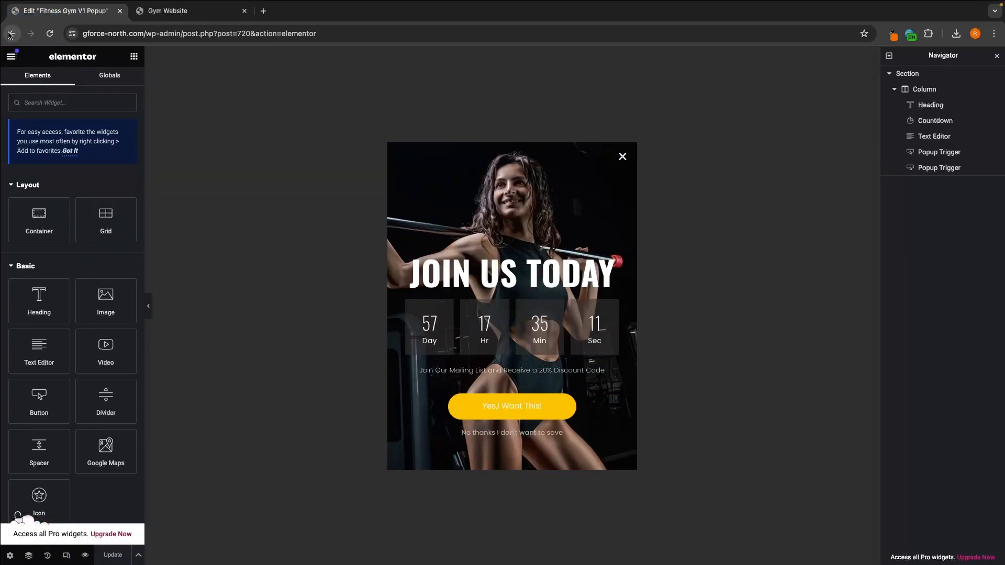
pyautogui.click(10, 34)
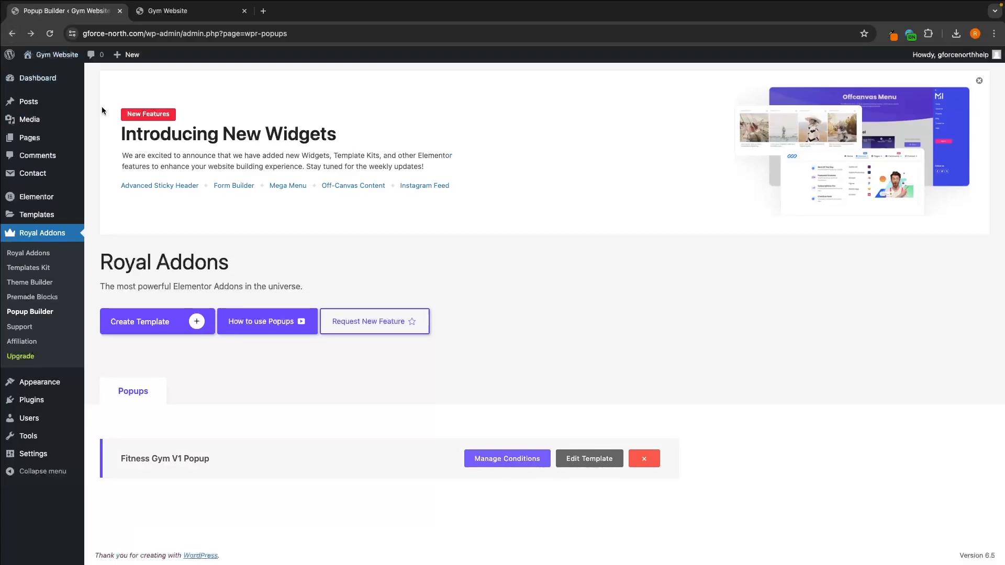
pyautogui.hotkey('ctrl', 'w')
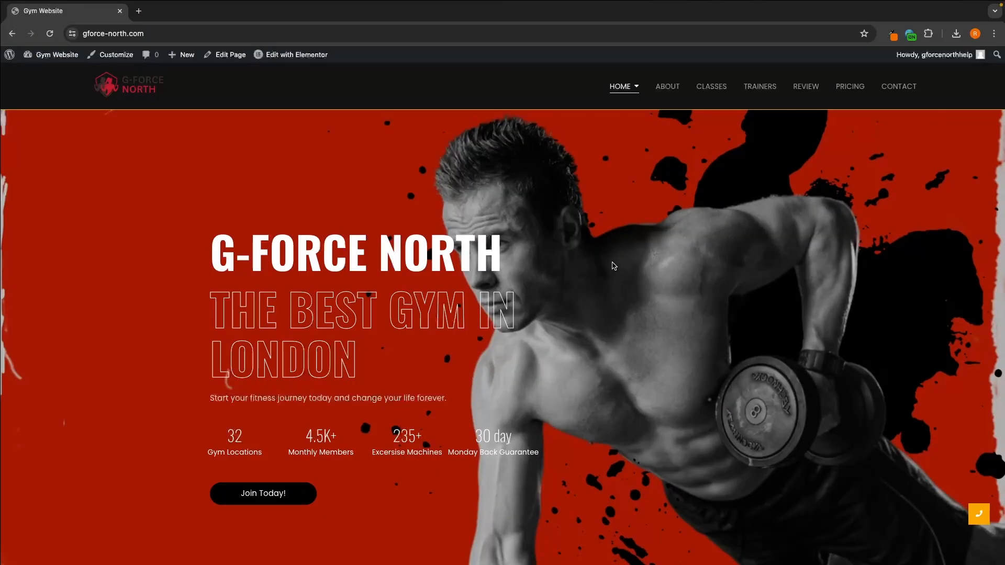
# Step: Check the Home mega menu on the live site and open the bookmarked WordPress dashboard in a new tab
pyautogui.moveTo(631, 85)
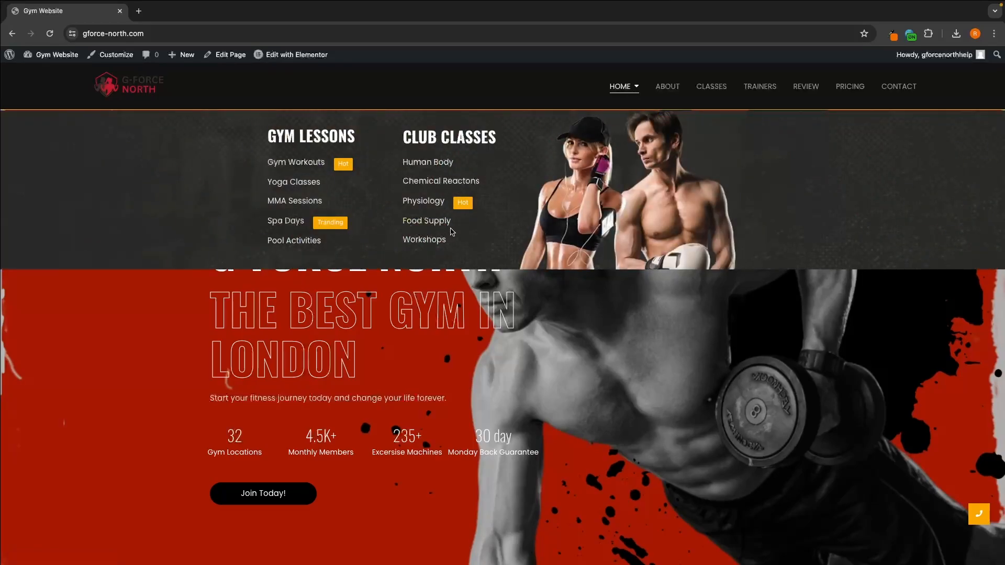
pyautogui.moveTo(6, 56)
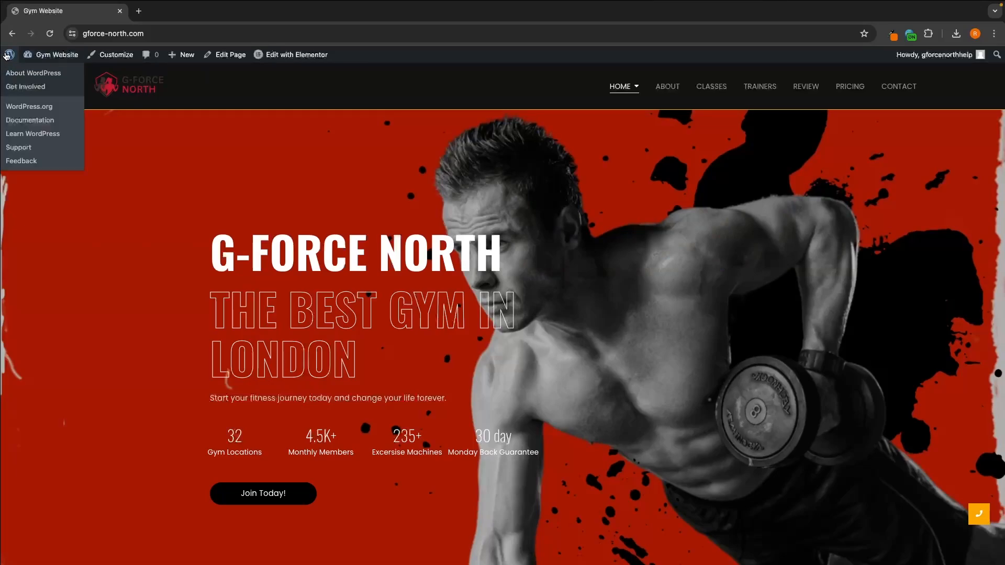
pyautogui.click(139, 11)
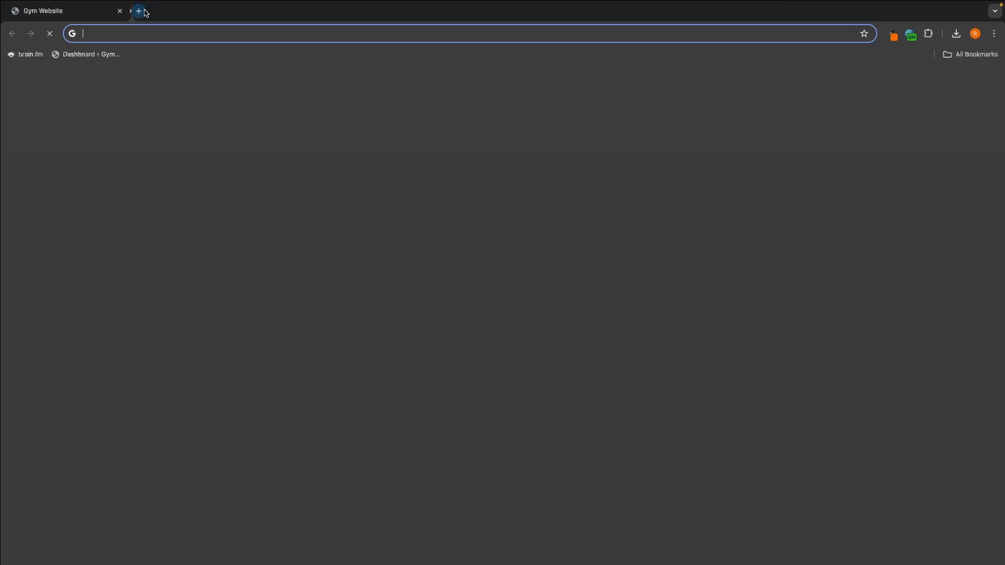
pyautogui.click(84, 54)
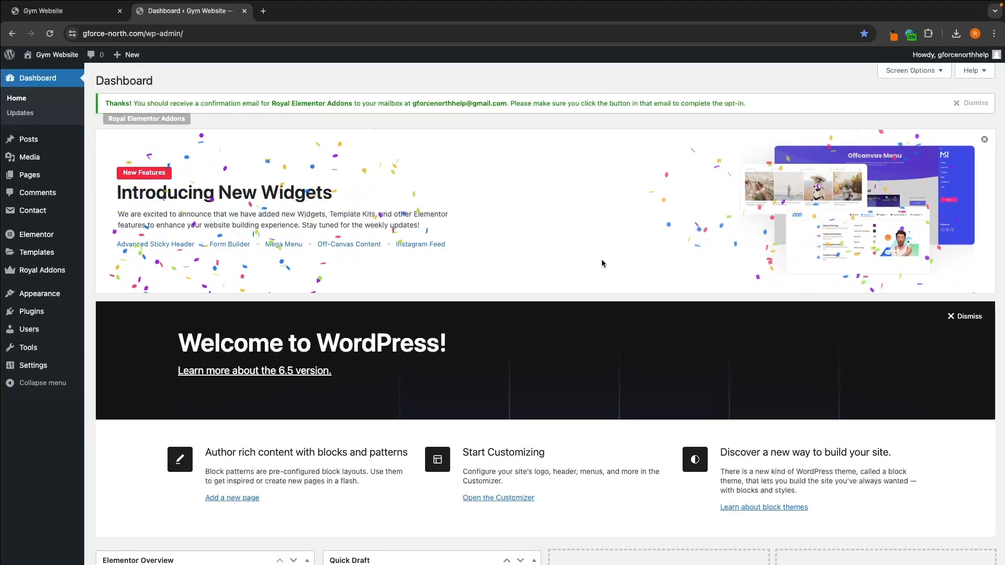
# Step: Disable the mega menu for the Home item of the Main Menu, save the setting and close its mega menu options
pyautogui.moveTo(23, 294)
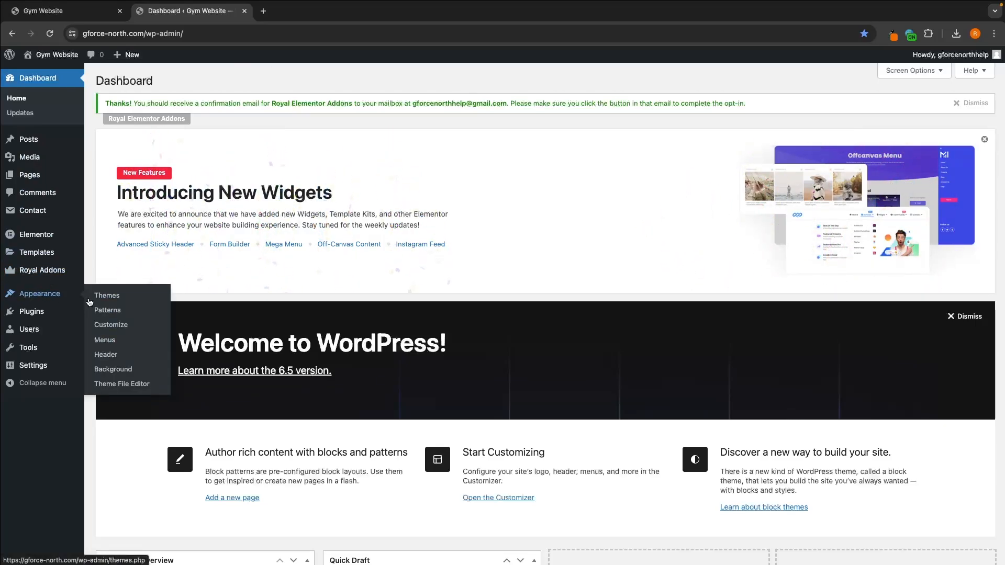
pyautogui.click(107, 343)
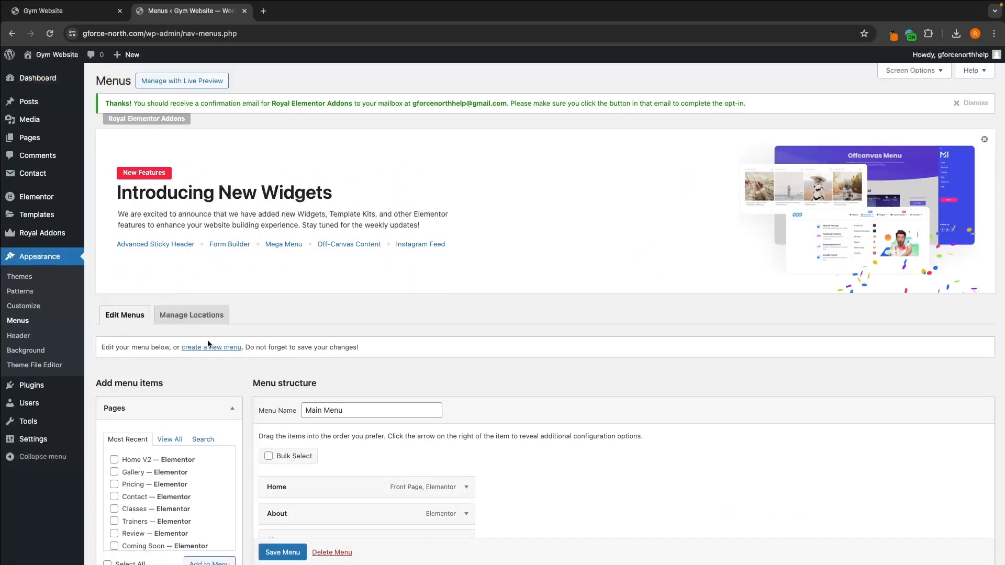
pyautogui.scroll(-2, 268, 333)
pyautogui.scroll(-2, 269, 333)
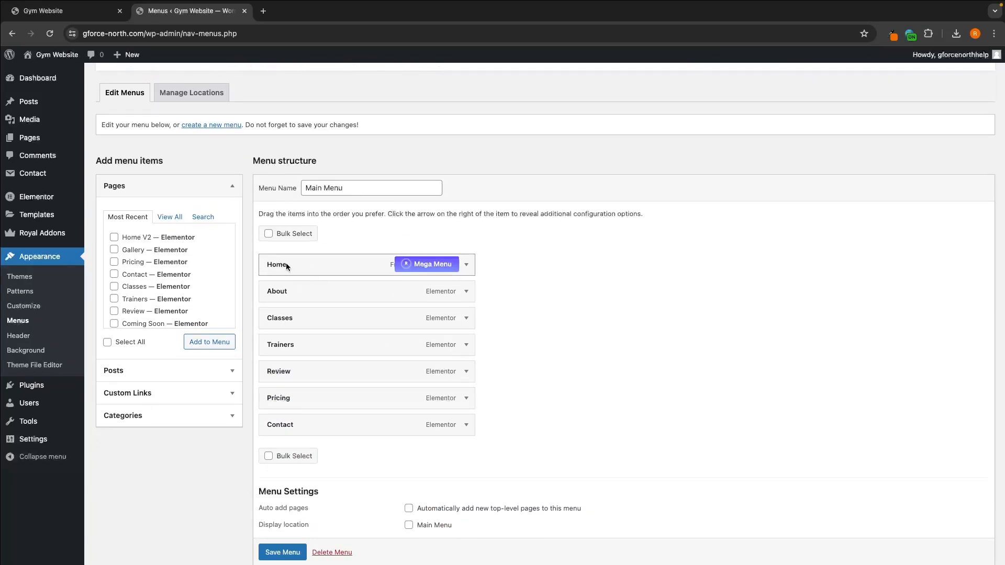
pyautogui.click(425, 270)
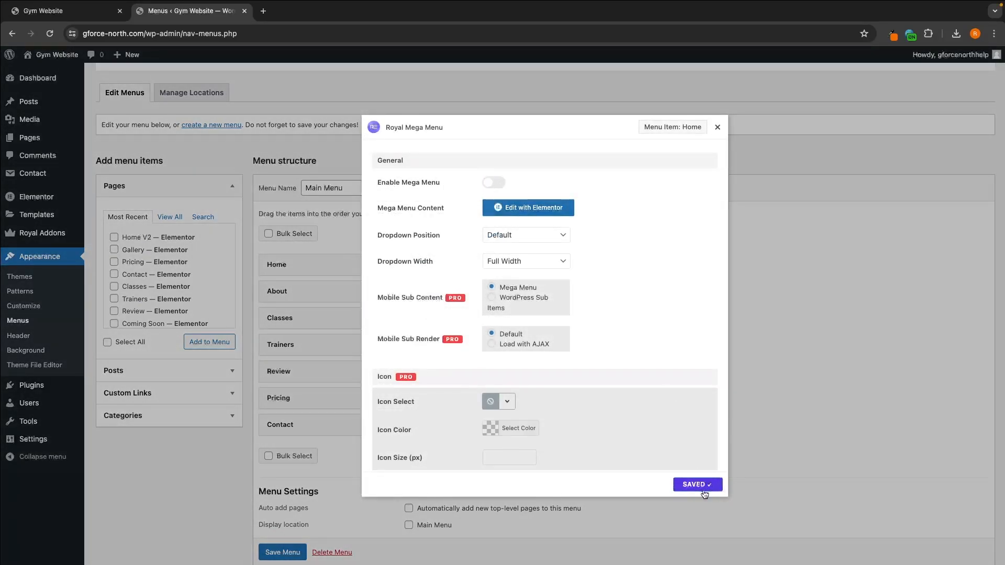
pyautogui.click(718, 128)
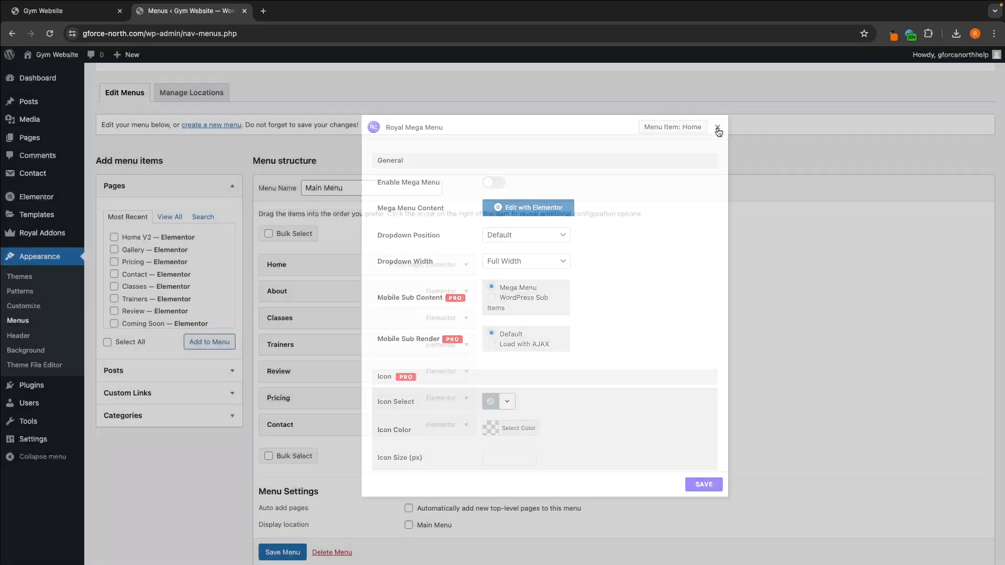
# Step: Visit the live gym site, dismiss the Join Us Today popup, and check the Home item in the header navigation
pyautogui.click(39, 57)
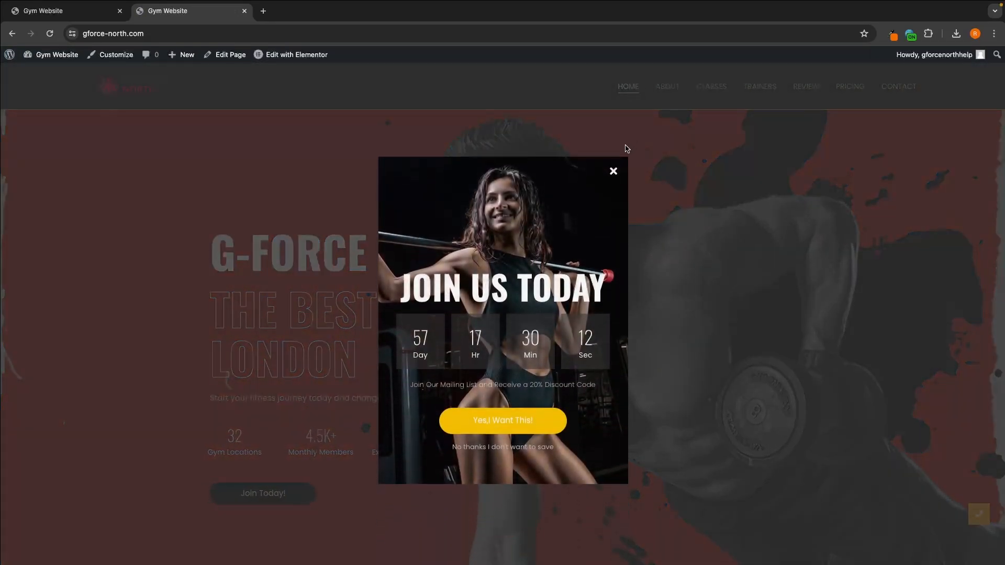
pyautogui.click(614, 159)
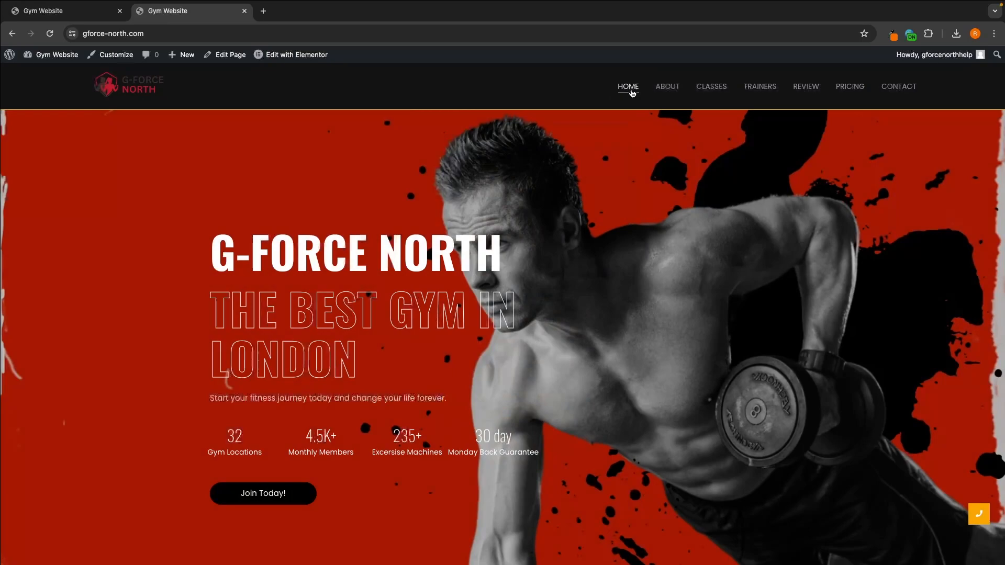